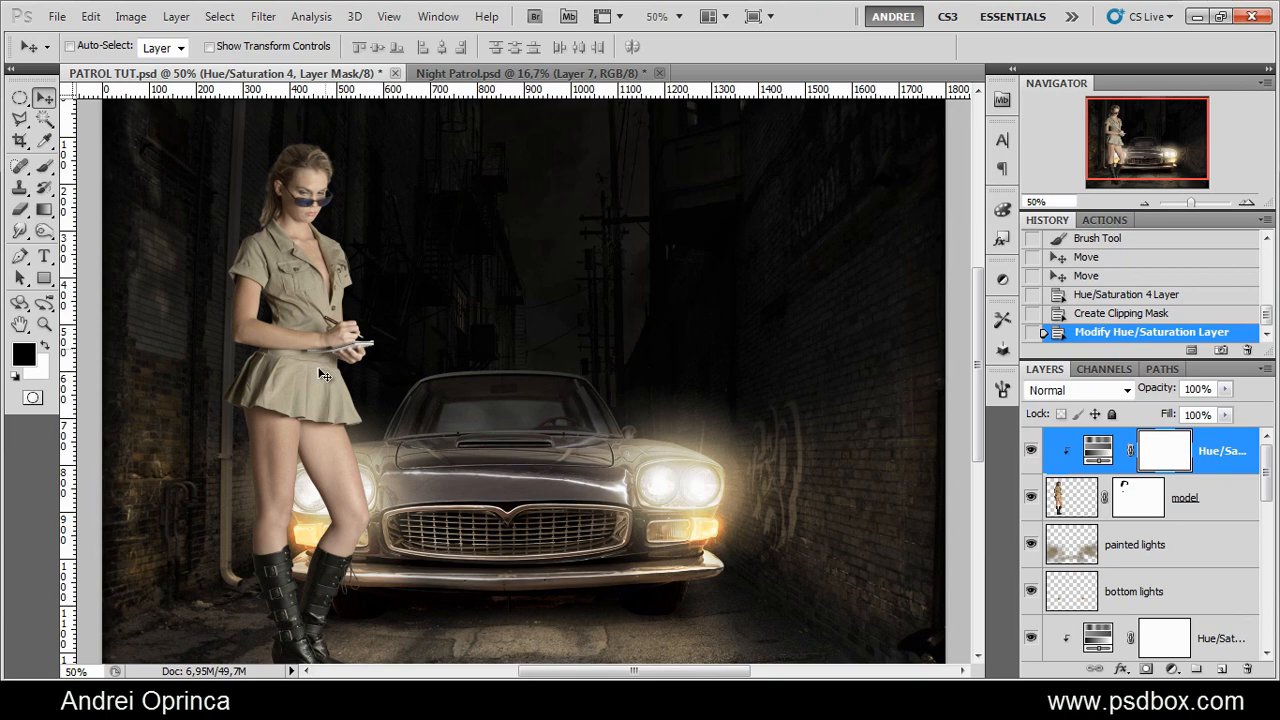
Add a Gradient Overlay to the model layer with a 0° angle and the Foreground to Transparent gradient
left_click(1220, 500)
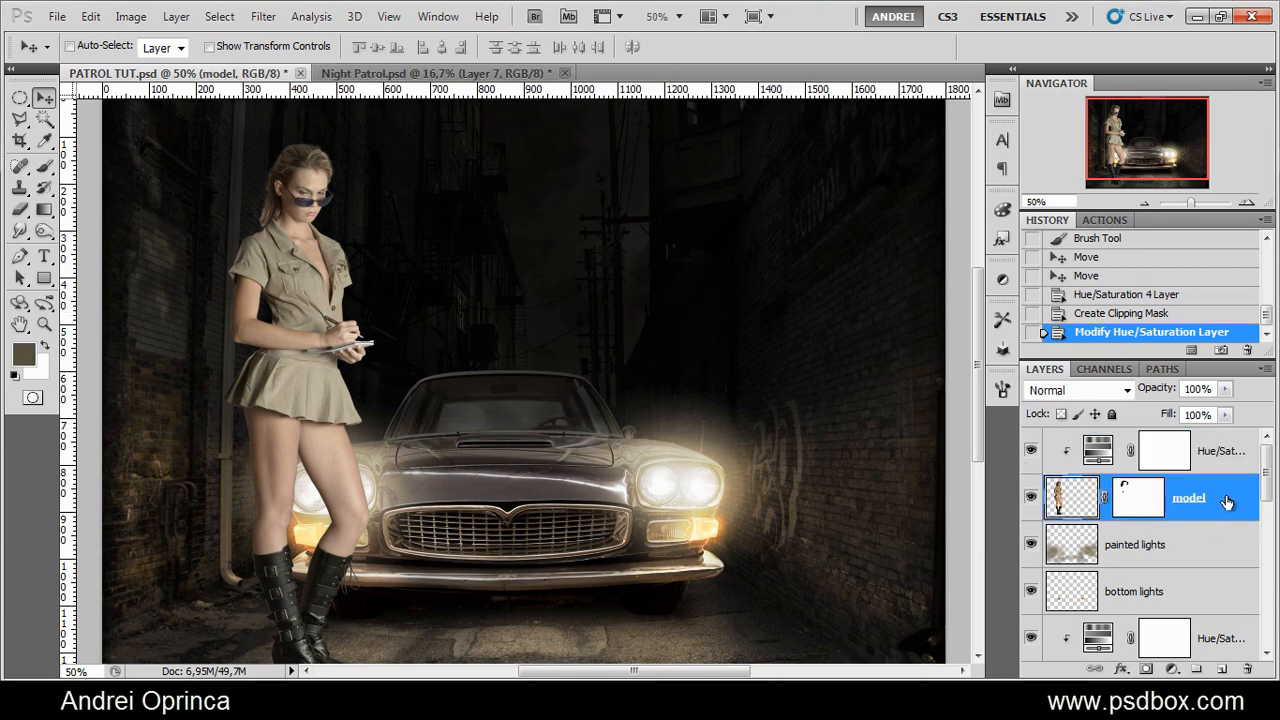
double_click(1227, 492)
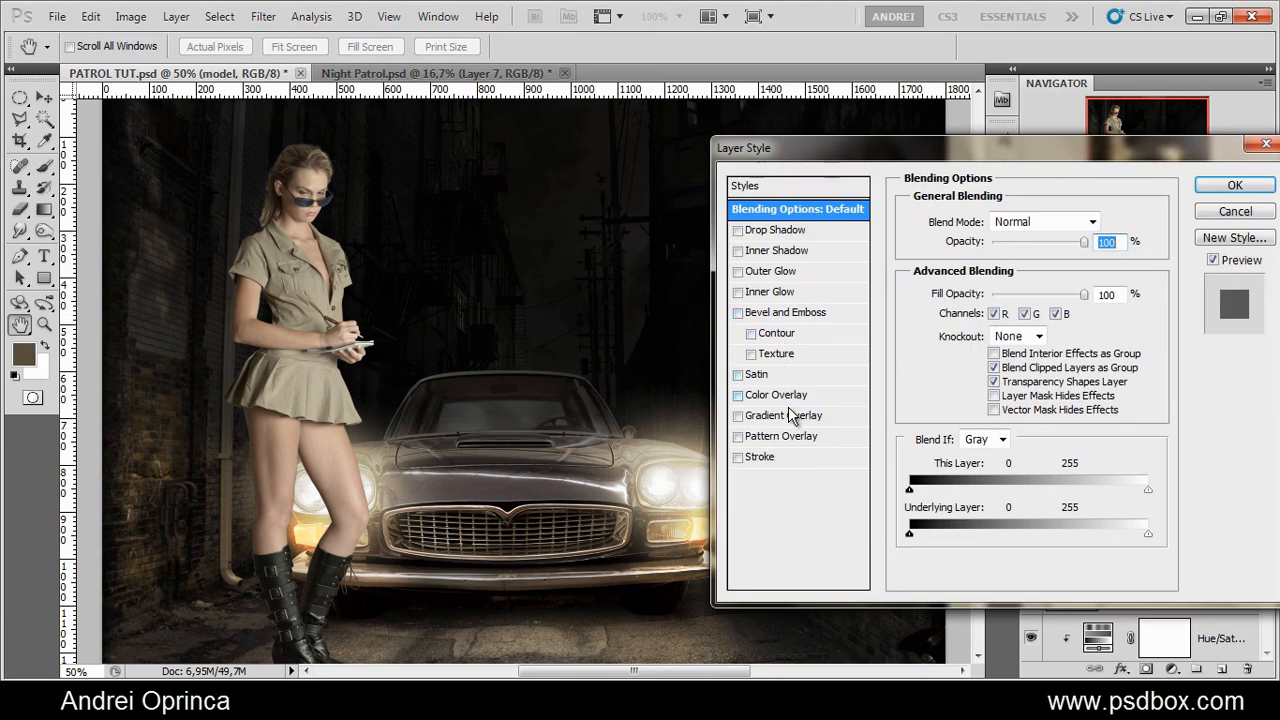
left_click(800, 418)
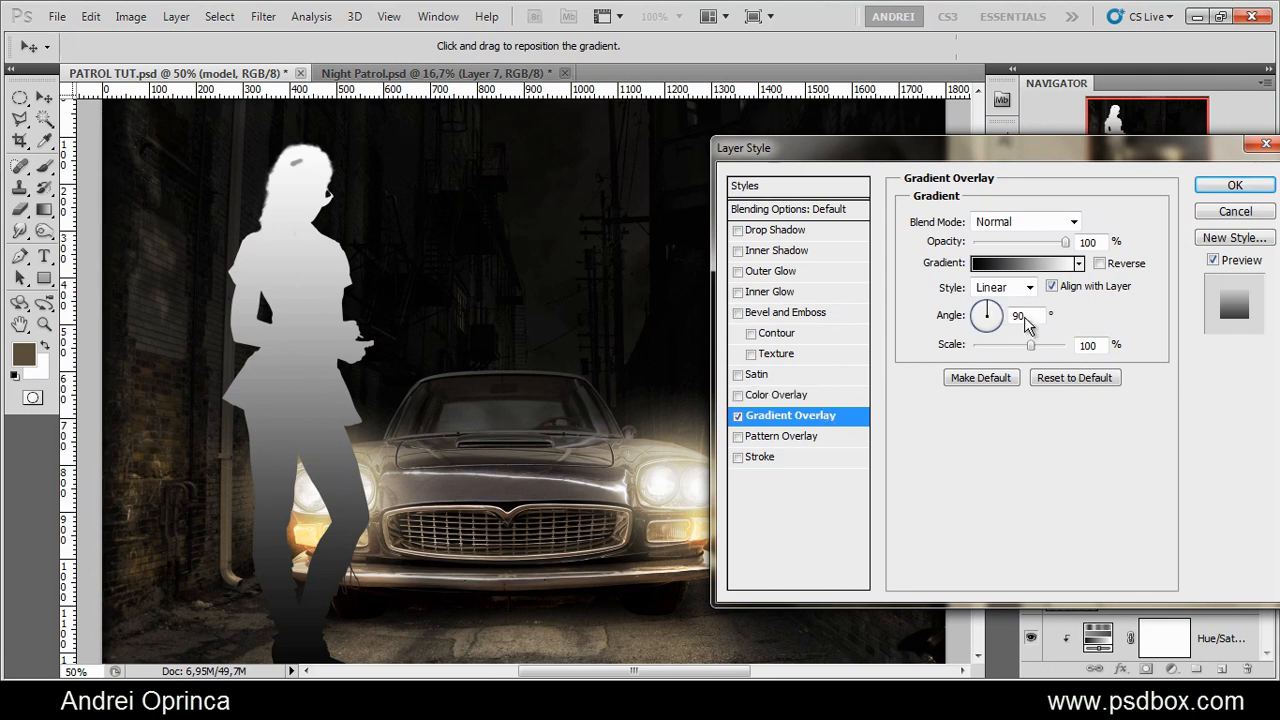
left_click_drag(1007, 315, 810, 318)
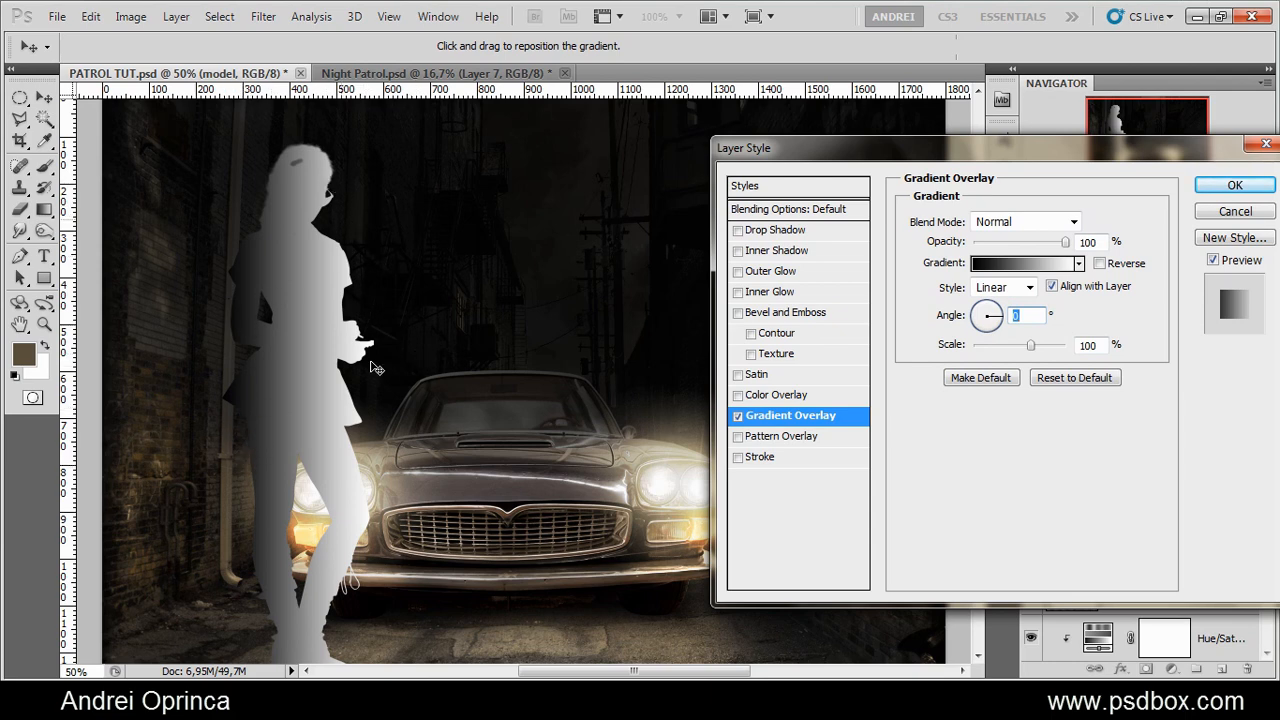
left_click(1022, 263)
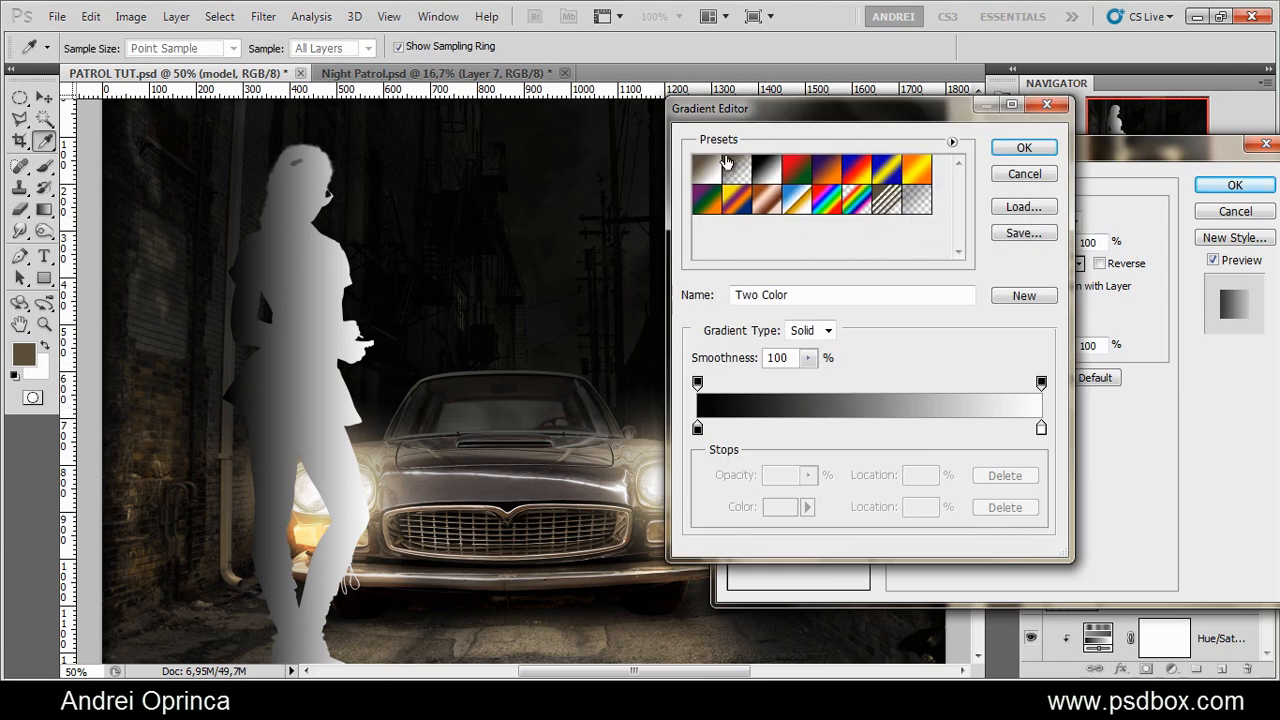
left_click(737, 172)
left_click(1024, 150)
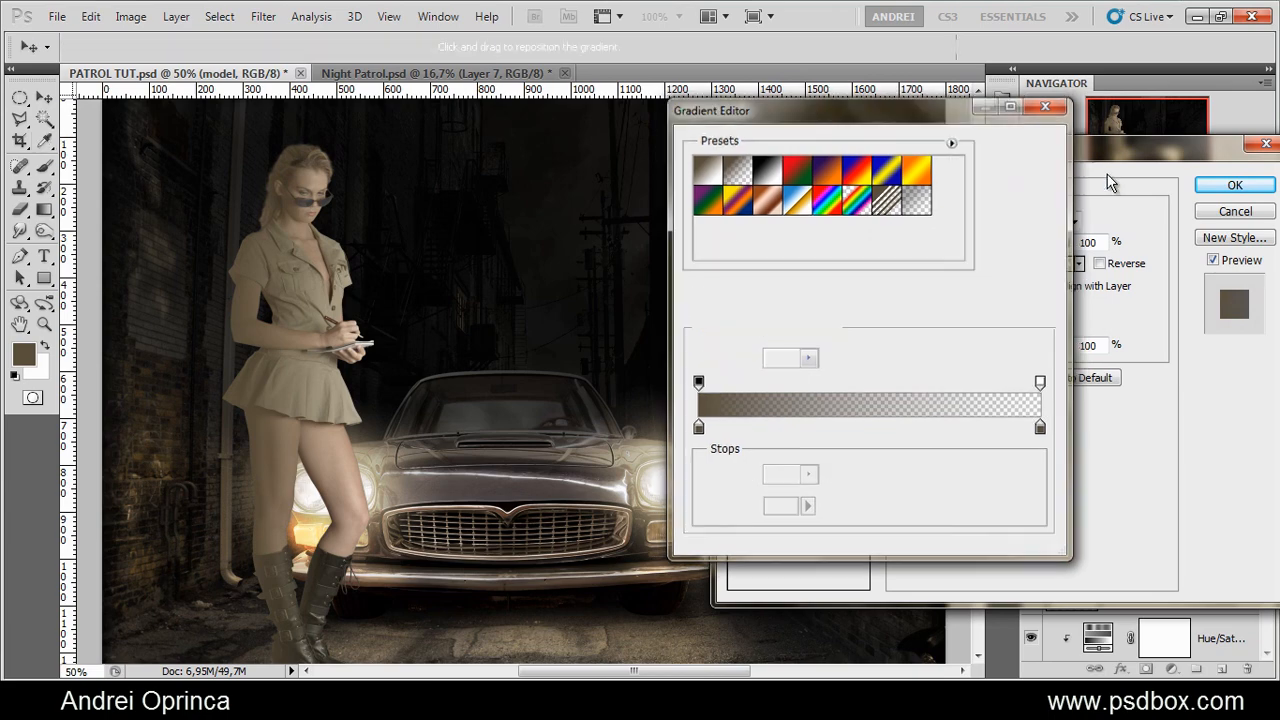
left_click(1230, 186)
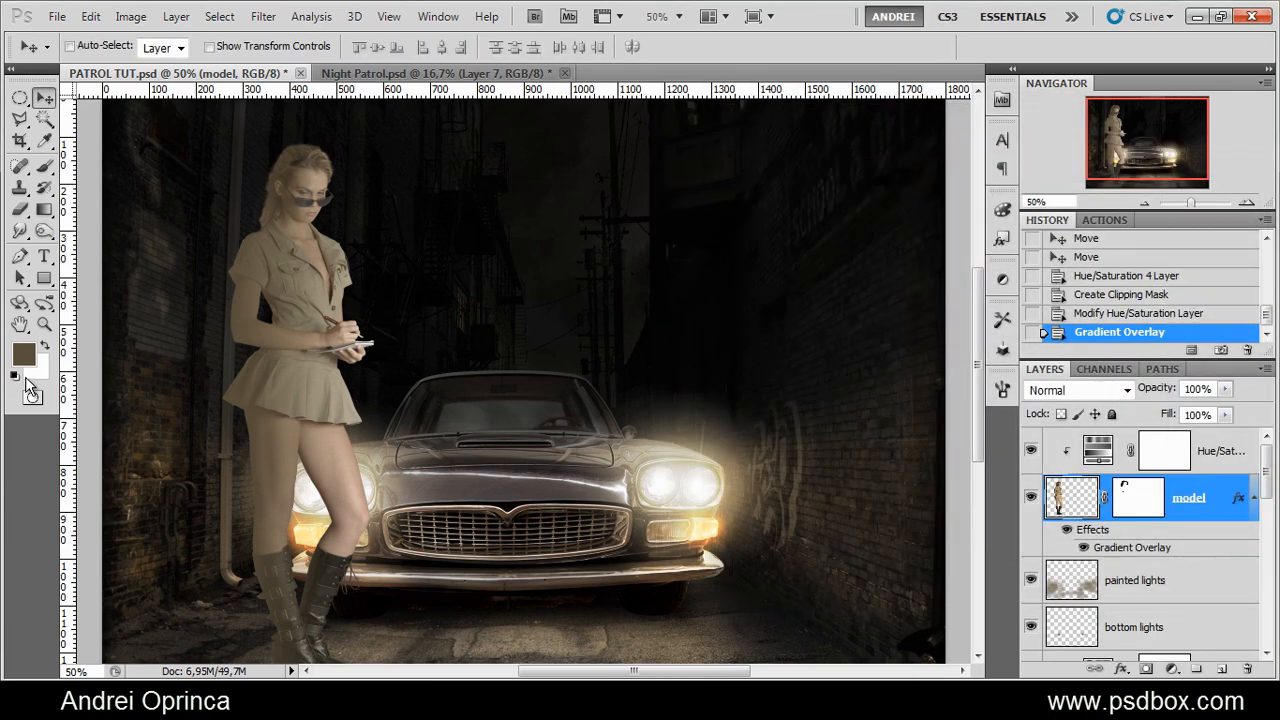
Reset the foreground and background colours to default and reapply Foreground to Transparent in the model's Gradient Overlay
left_click(15, 375)
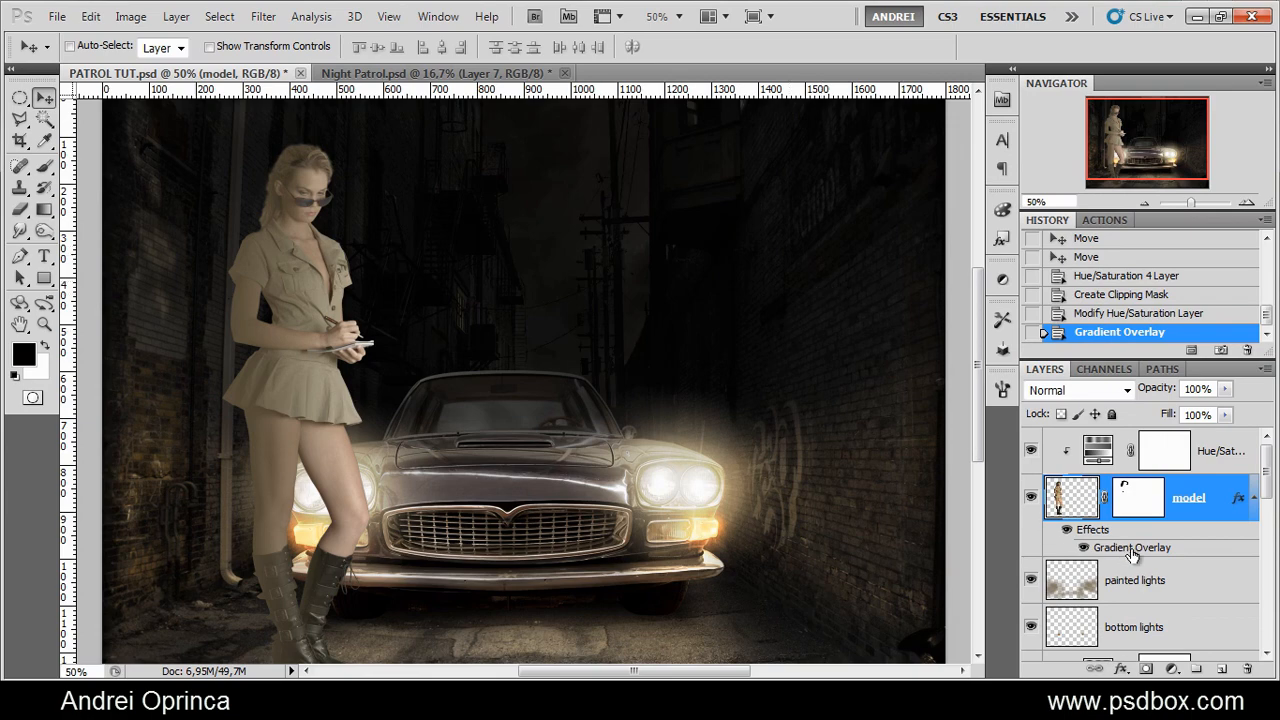
double_click(1131, 548)
left_click(1005, 264)
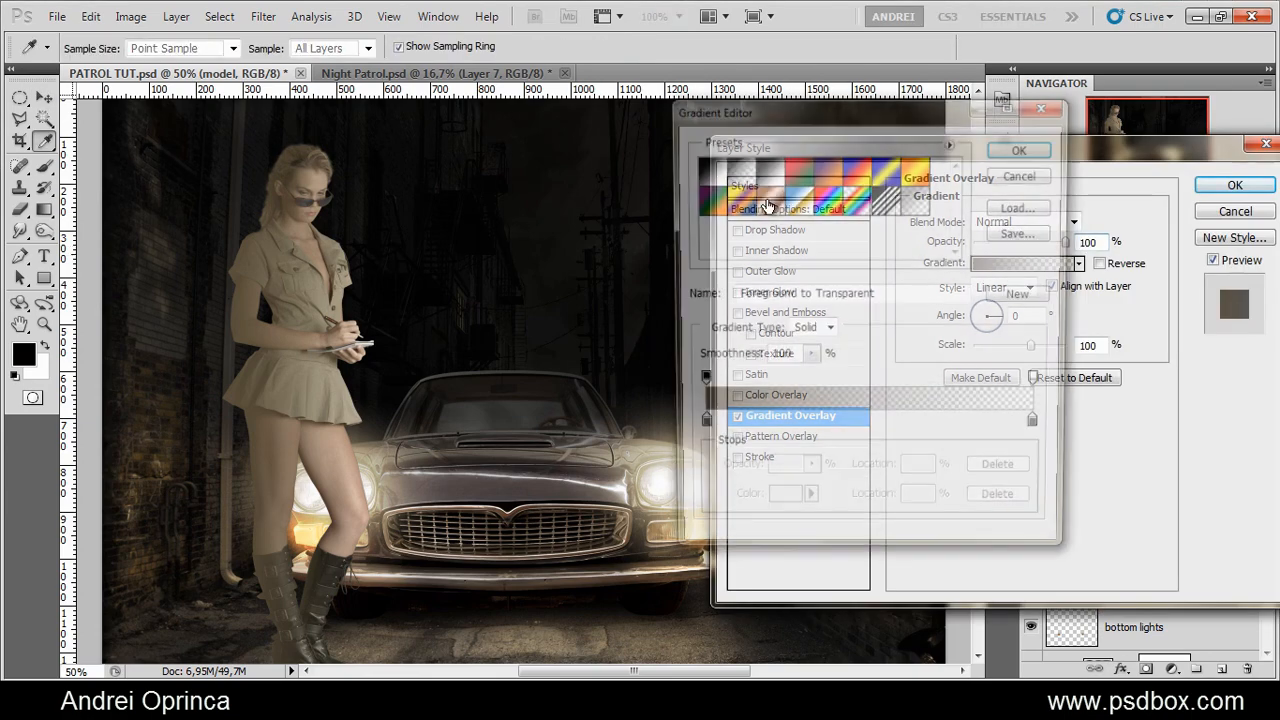
left_click(740, 172)
left_click(1018, 152)
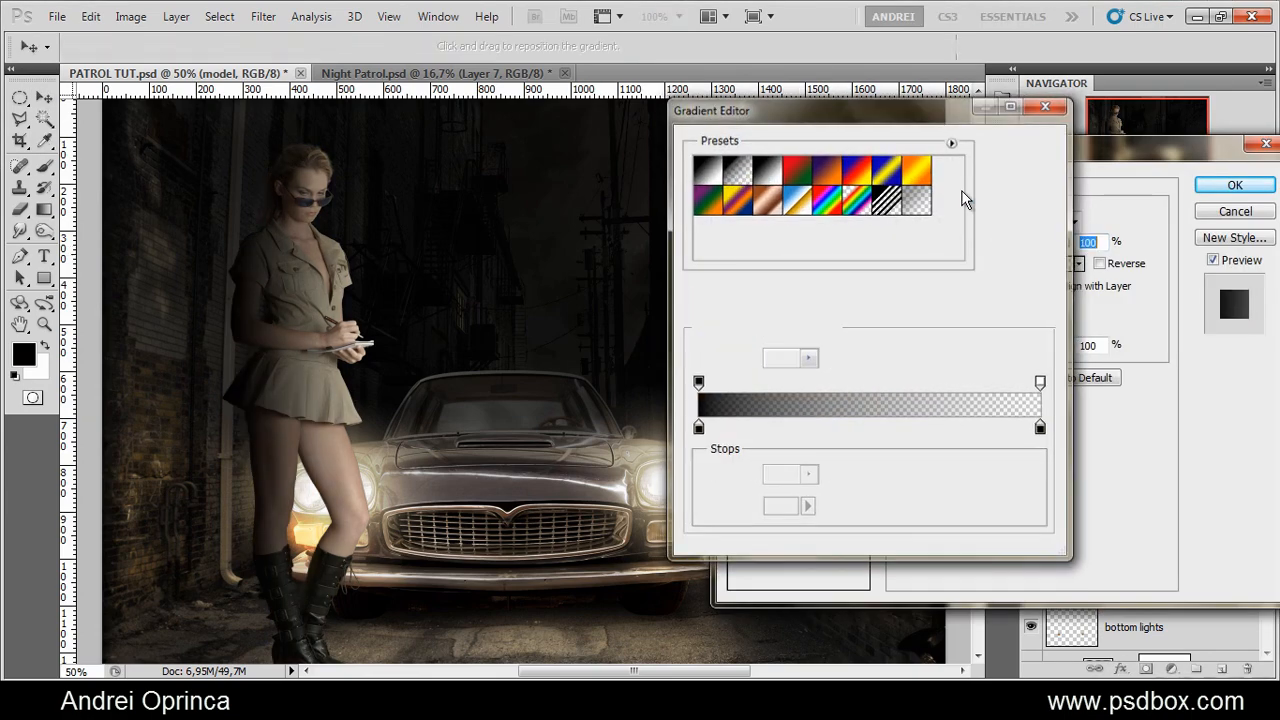
Set the gradient overlay to Overlay blend mode, 43% opacity and 150% scale, and reposition the gradient over the model
left_click(1015, 222)
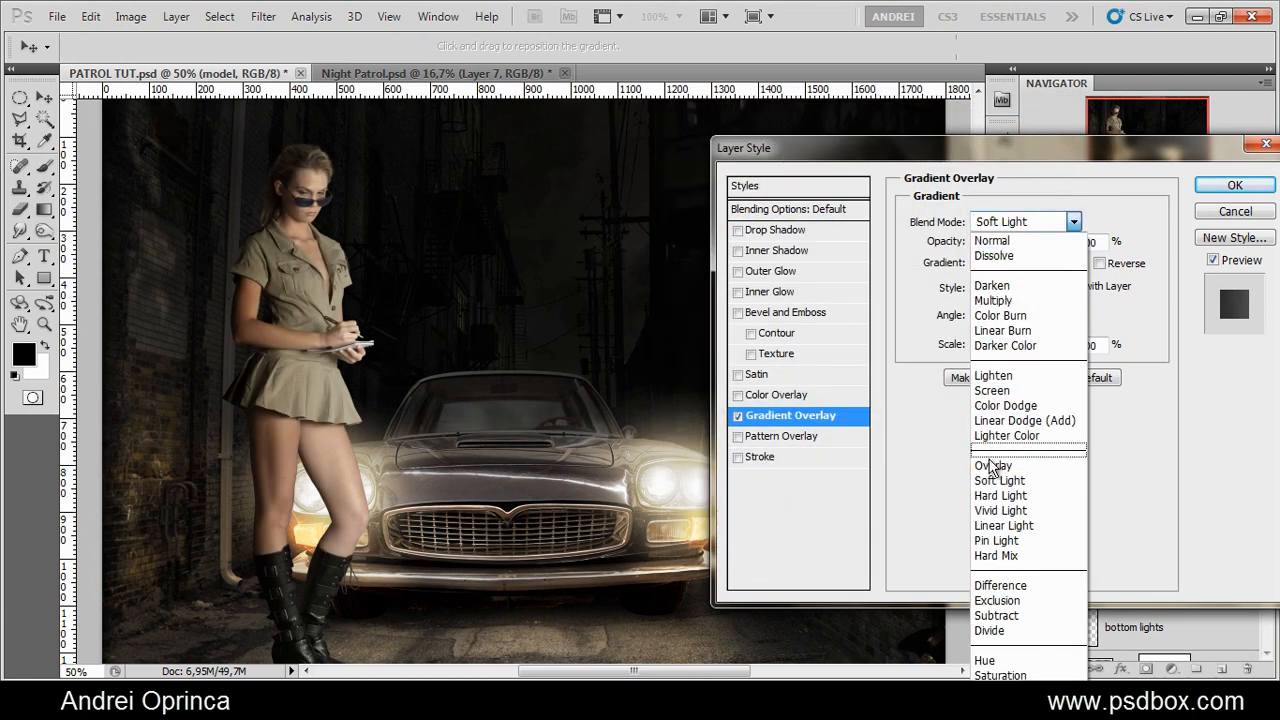
left_click(992, 466)
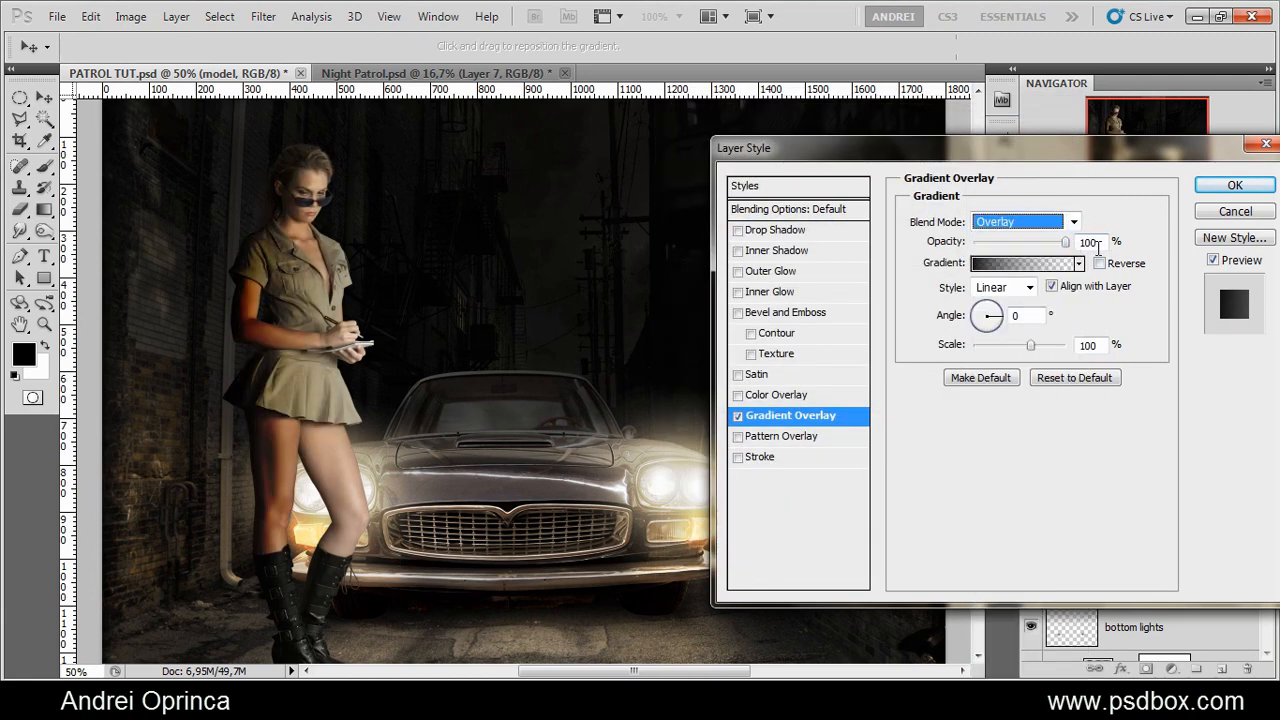
left_click_drag(1065, 242, 1011, 244)
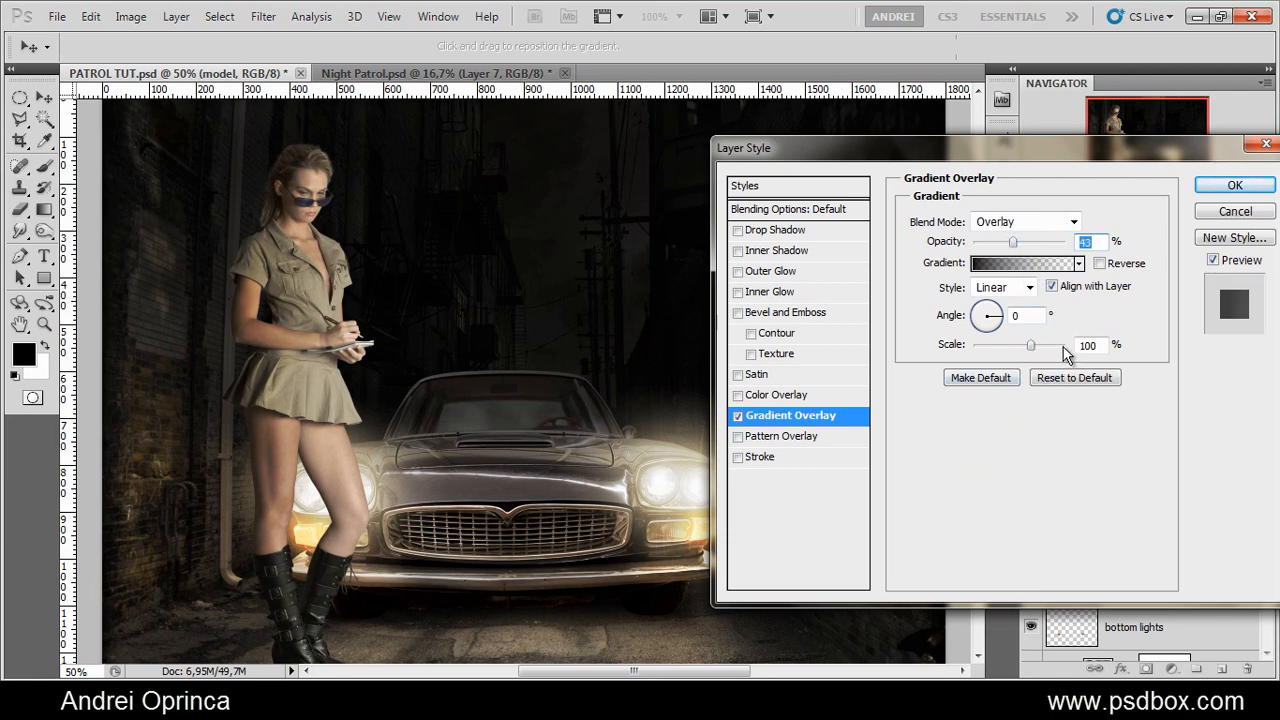
left_click_drag(1031, 345, 1066, 345)
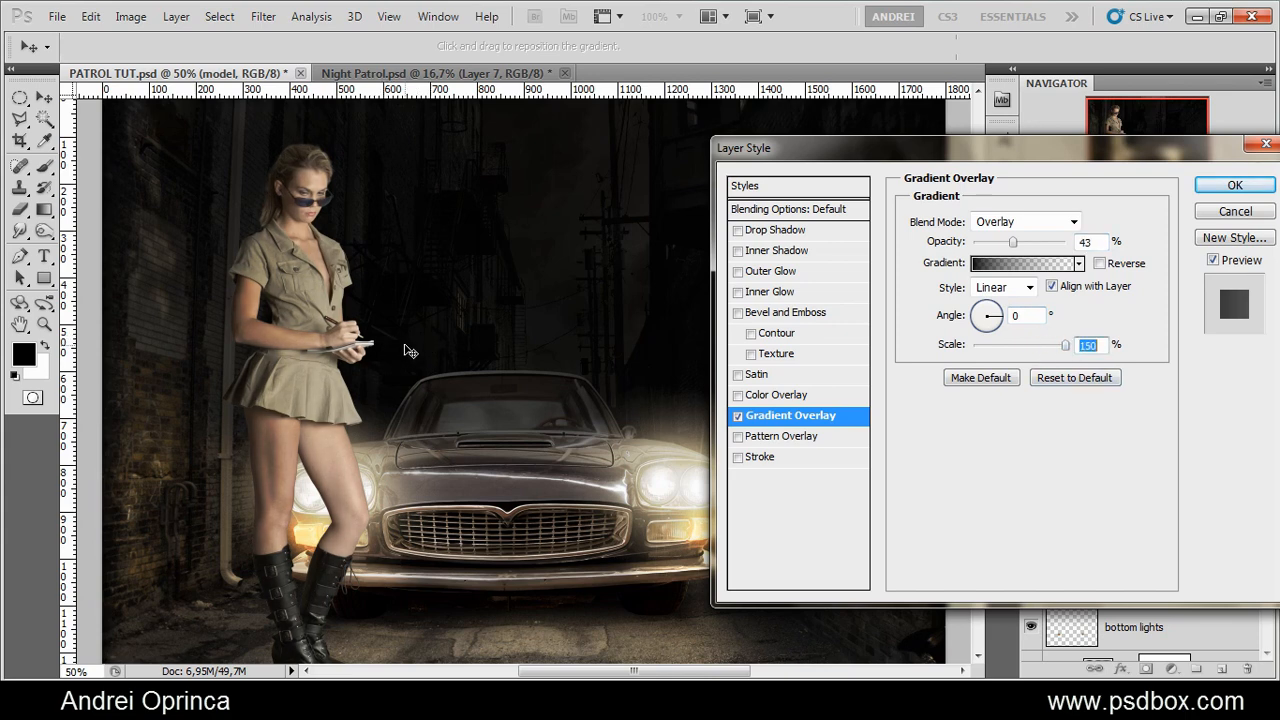
left_click_drag(355, 312, 417, 315)
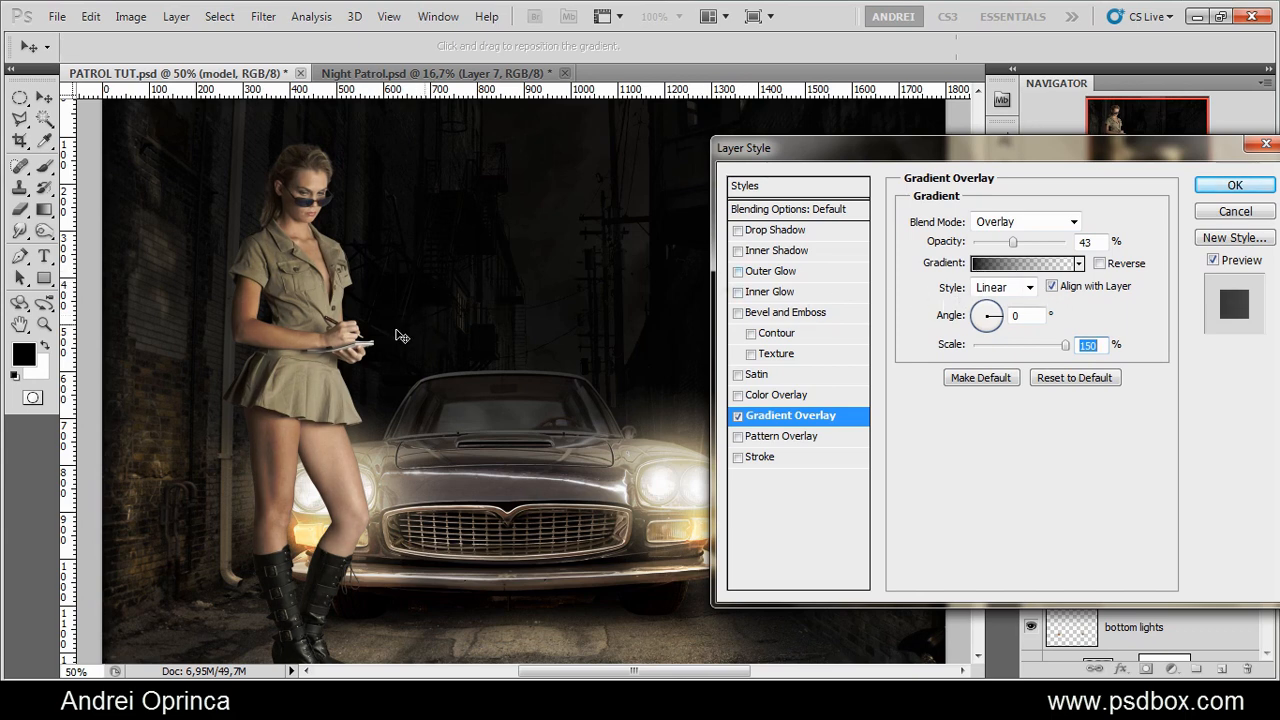
left_click_drag(370, 338, 360, 338)
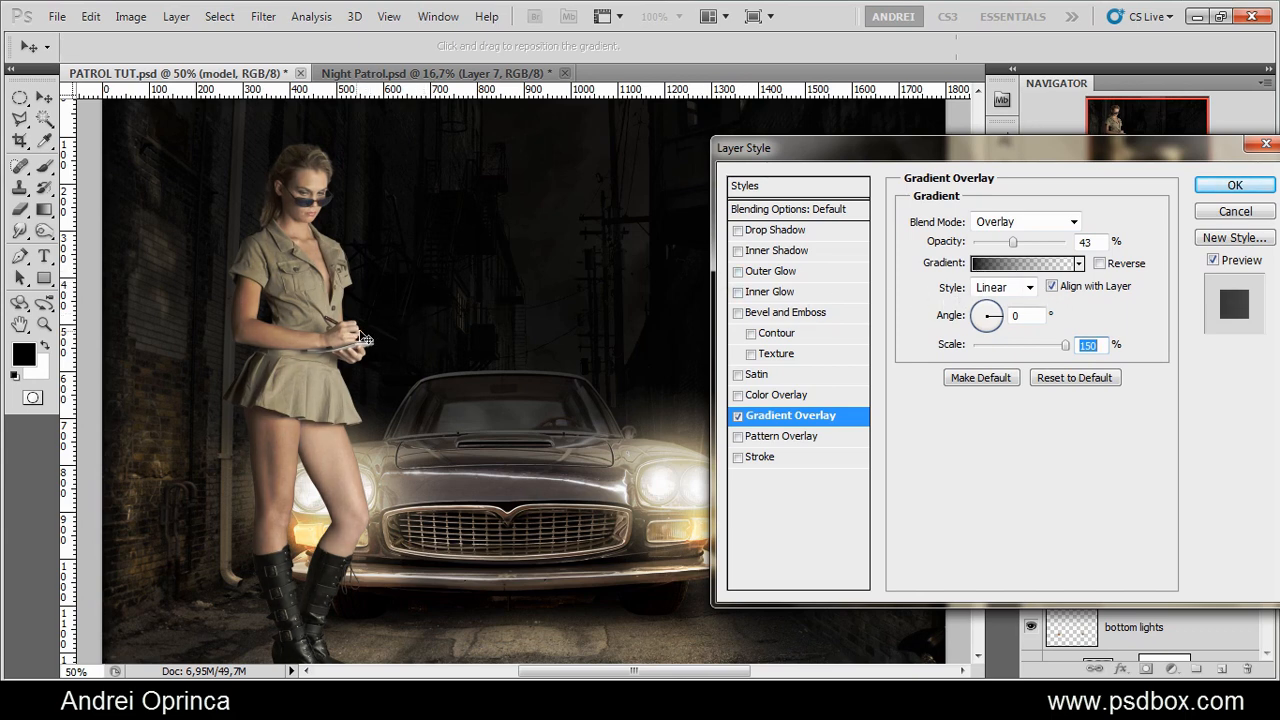
Toggle the Gradient Overlay effect off and on to compare the shading on the model
left_click(738, 415)
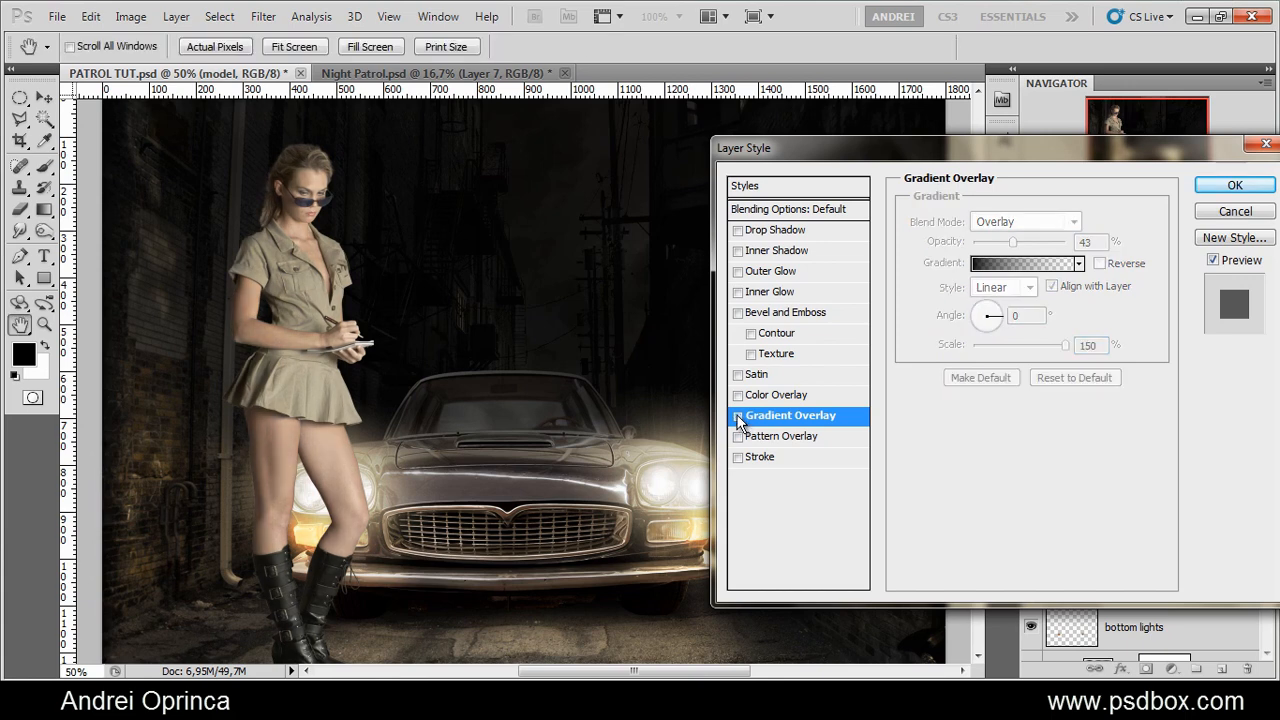
left_click(738, 415)
left_click(738, 415)
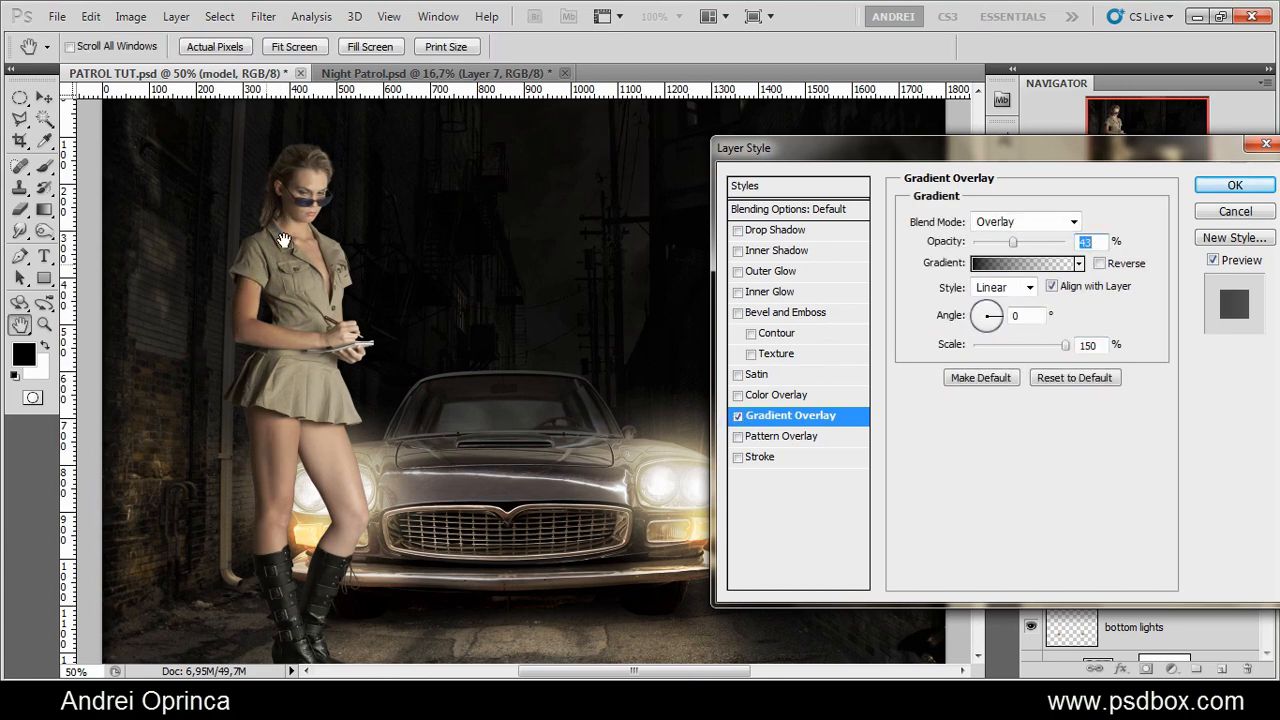
Change the gradient overlay's blend mode to Soft Light with 48% opacity, compare it on and off, and apply the layer style
left_click(1035, 222)
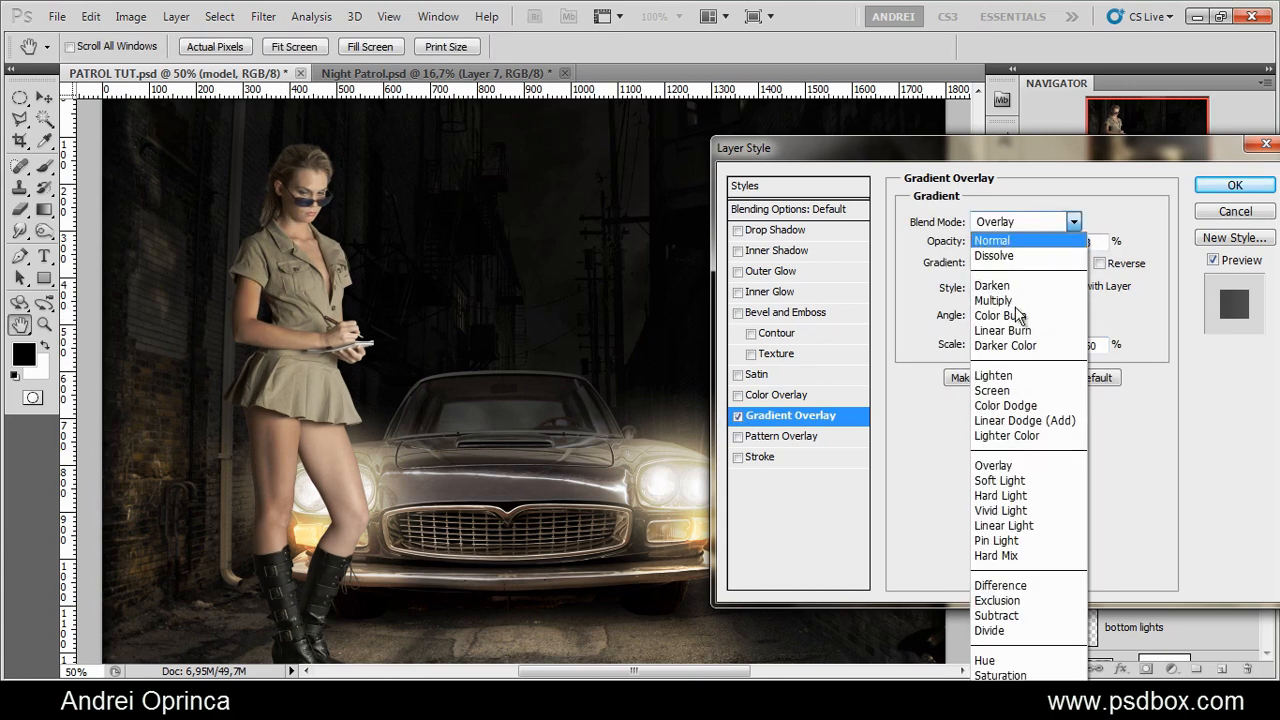
left_click(994, 480)
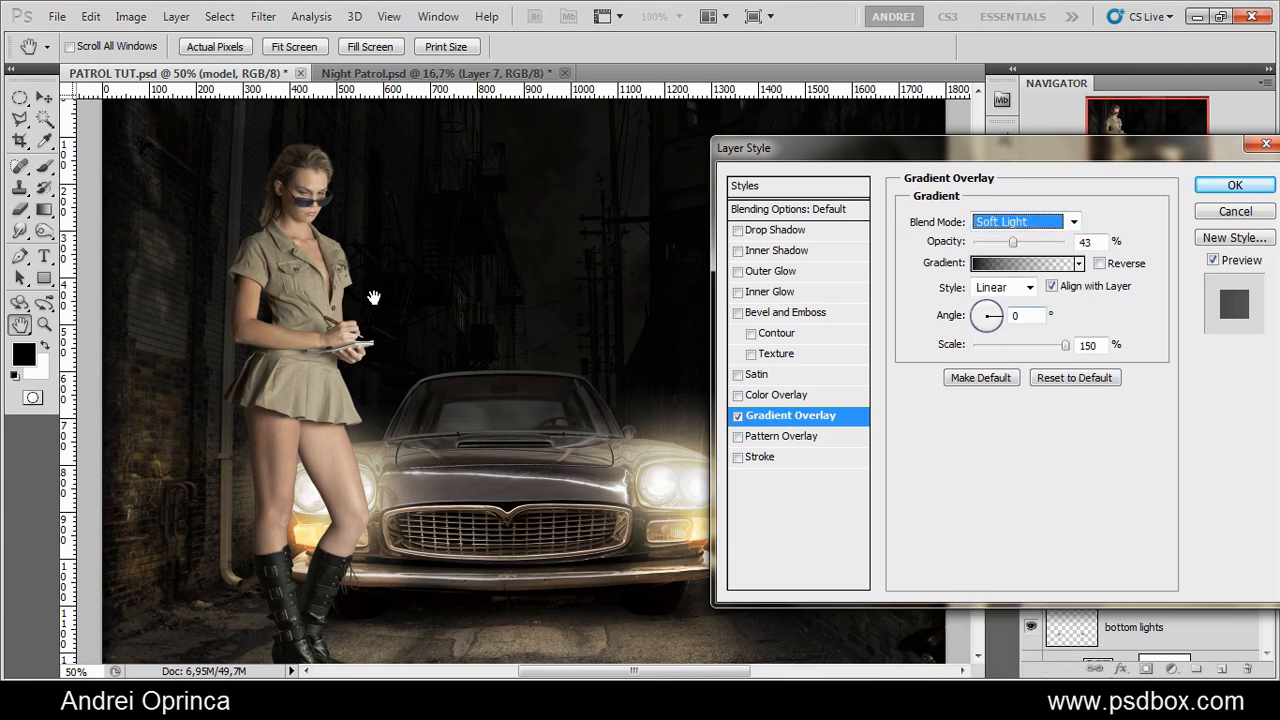
mouse_move(367, 299)
left_mouse_down()
mouse_move(388, 301)
mouse_move(349, 295)
left_mouse_up()
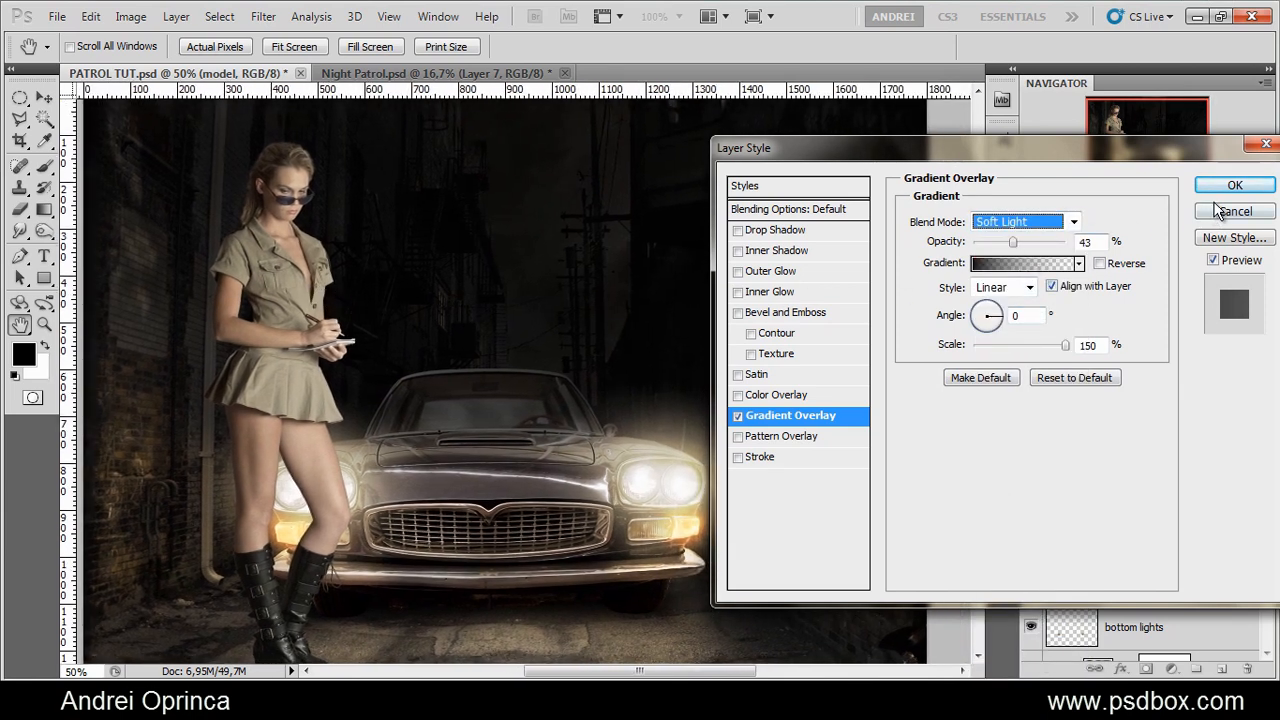
key("Tab")
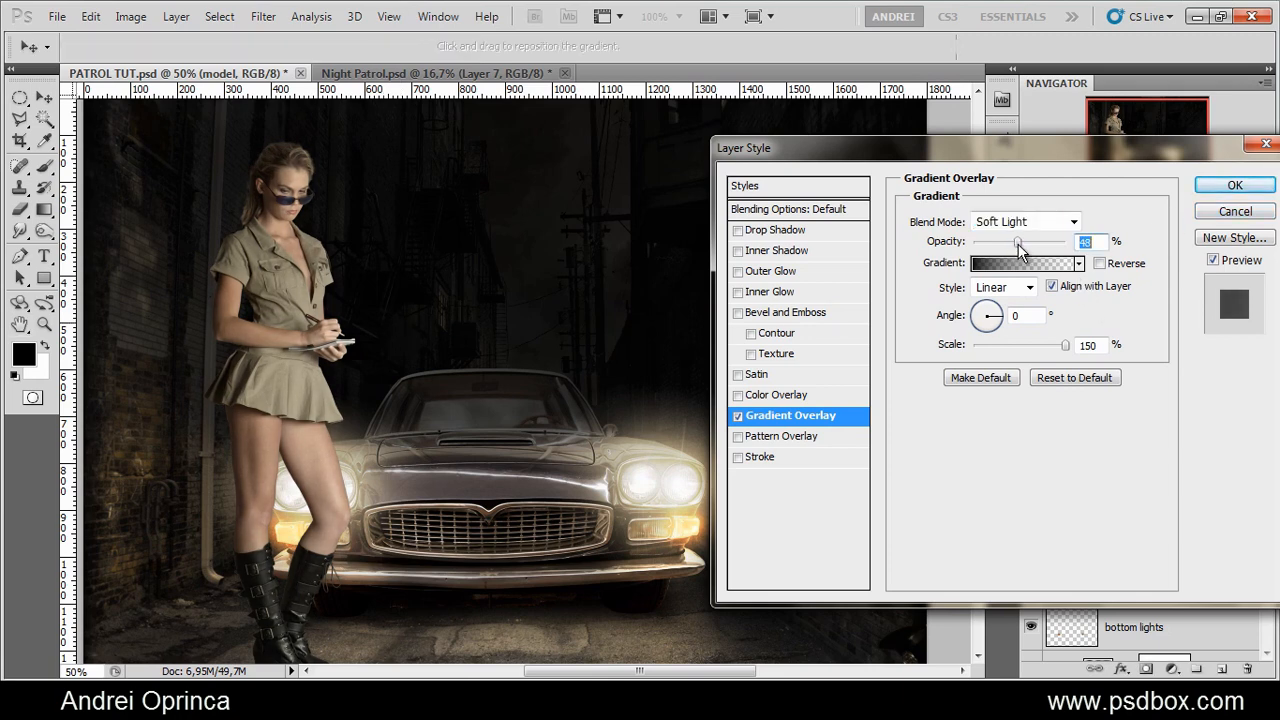
left_click(737, 416)
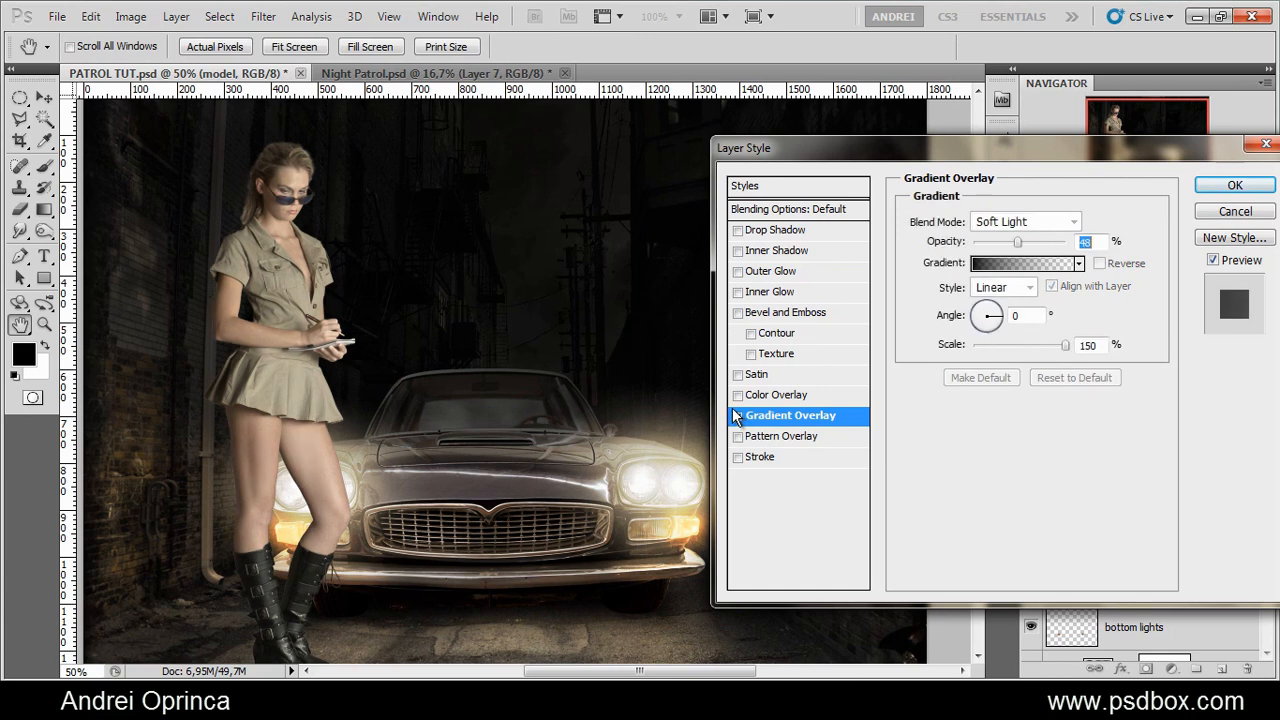
left_click(737, 416)
left_click(1235, 185)
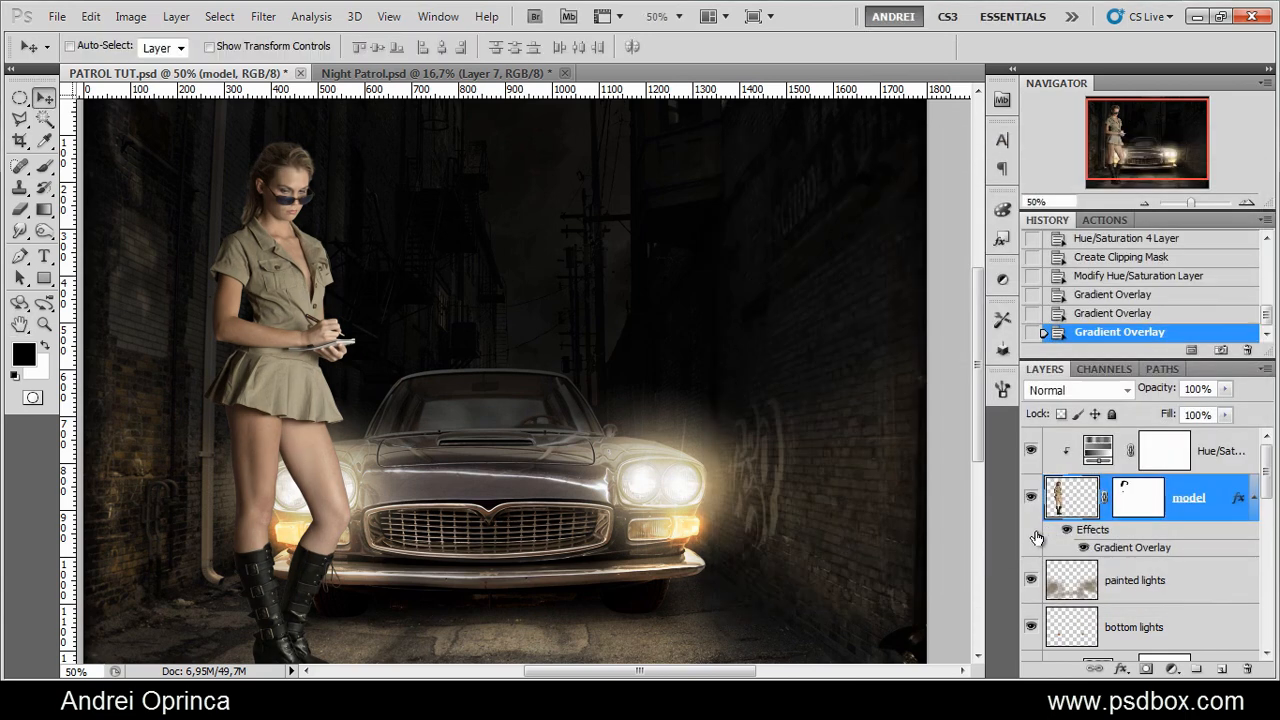
Add a Levels adjustment layer above the model's Hue/Saturation layer and clip it to the model
left_click(1239, 462)
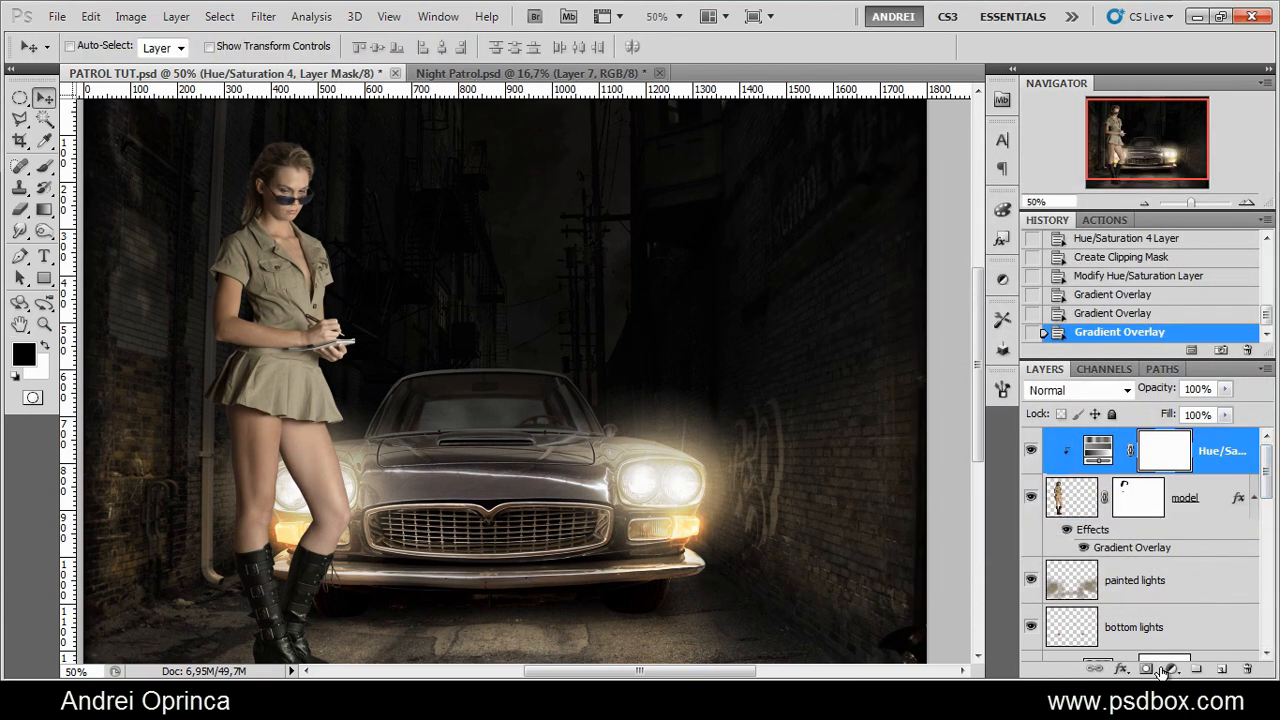
left_click(1174, 670)
left_click(1062, 372)
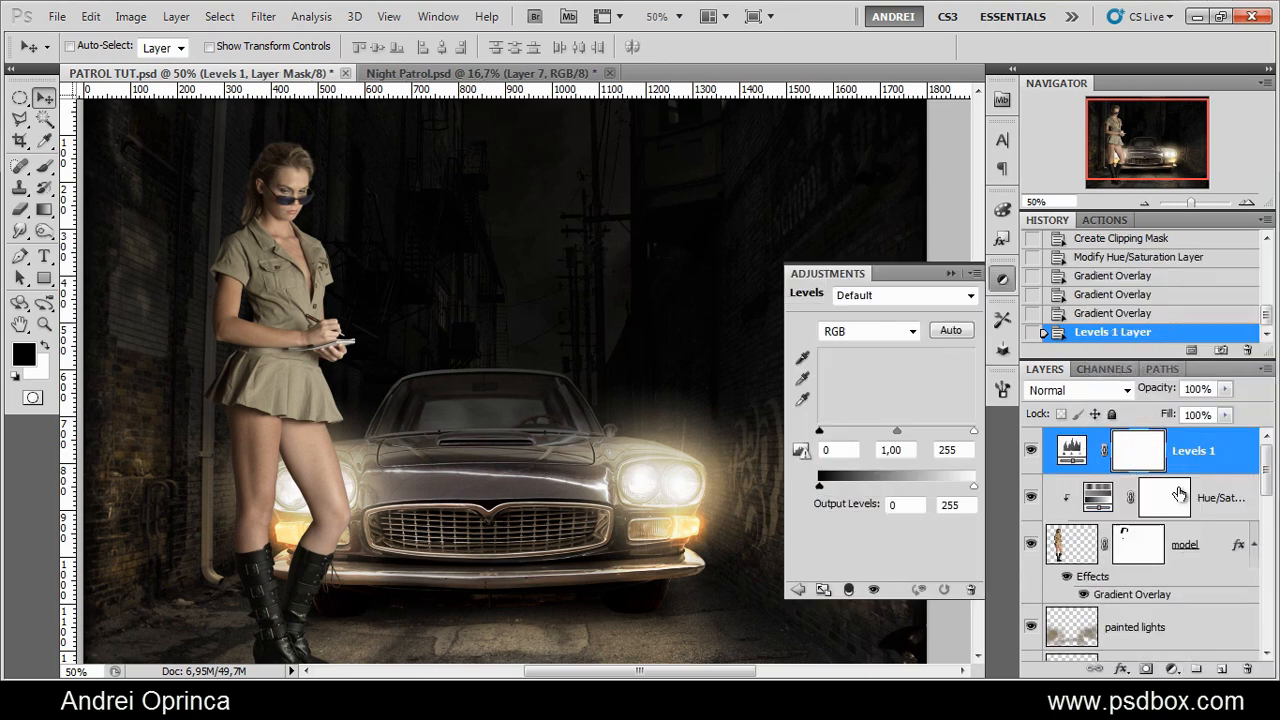
left_click(1228, 478, "alt")
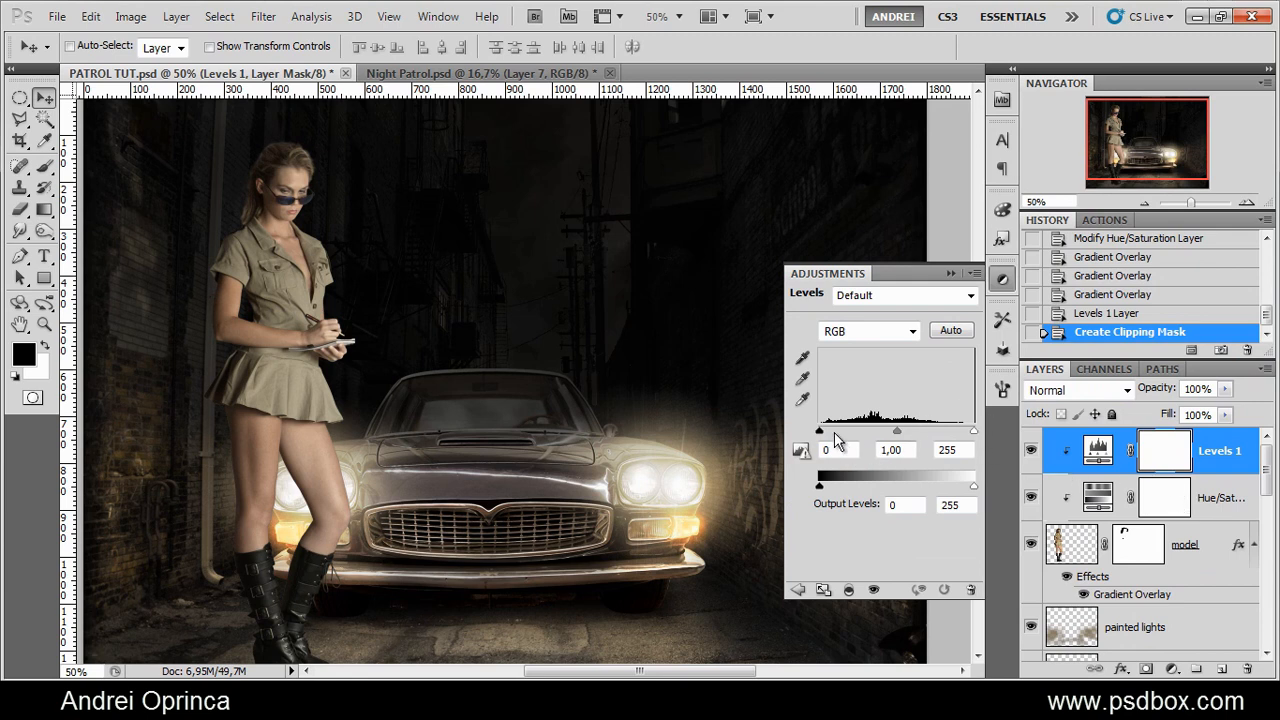
Set the Levels shadow input to 4 and the midtone to 0,8, and compare the model with and without it
left_click_drag(818, 429, 822, 431)
left_click(834, 452)
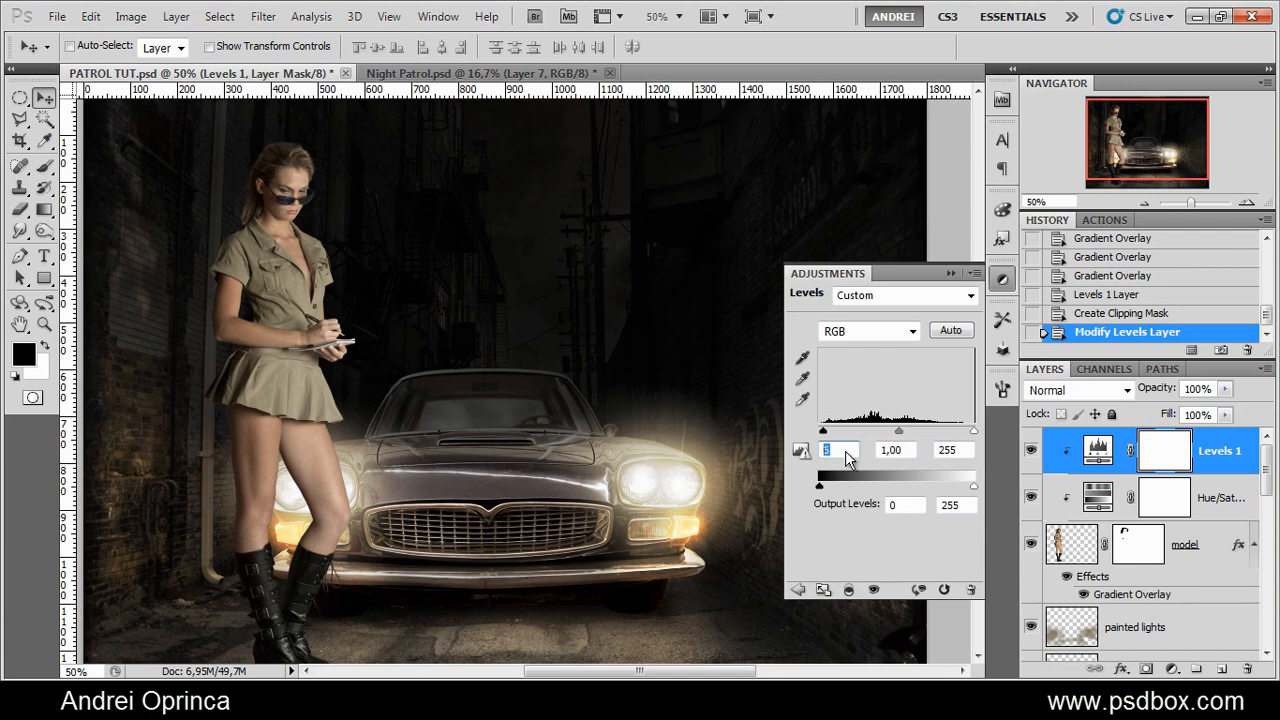
type("4")
left_click_drag(904, 431, 906, 431)
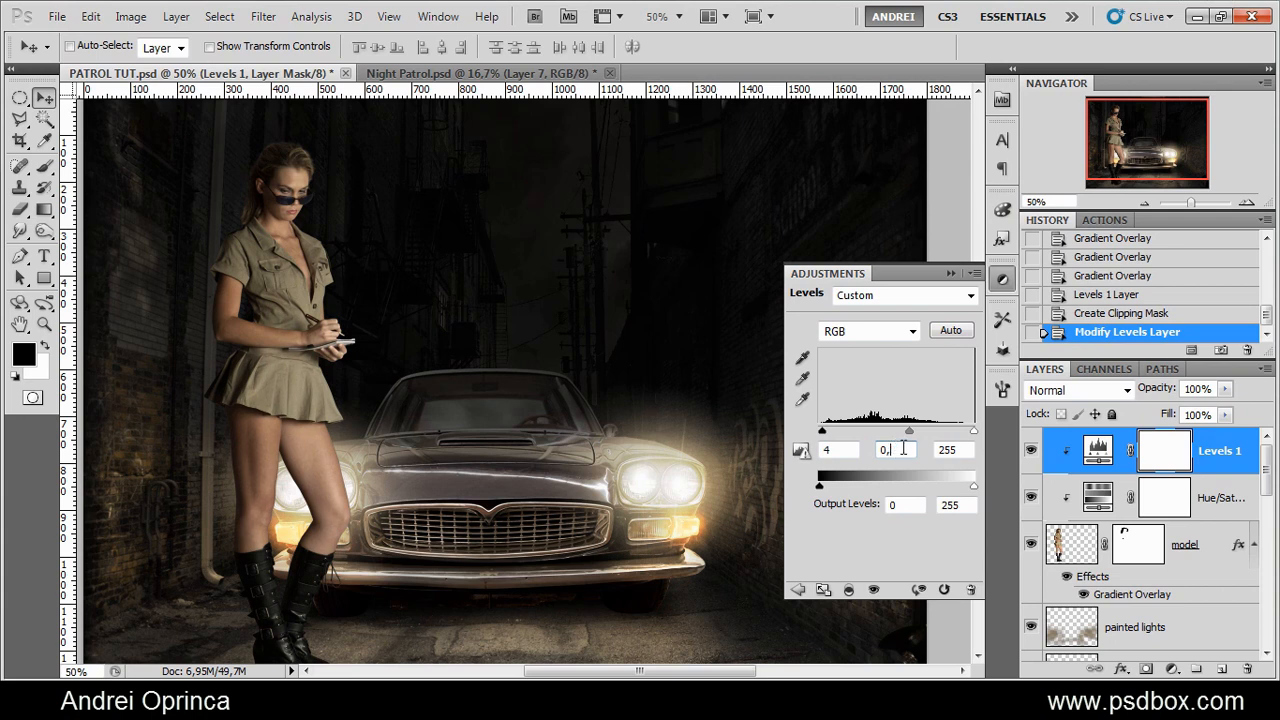
key("Return")
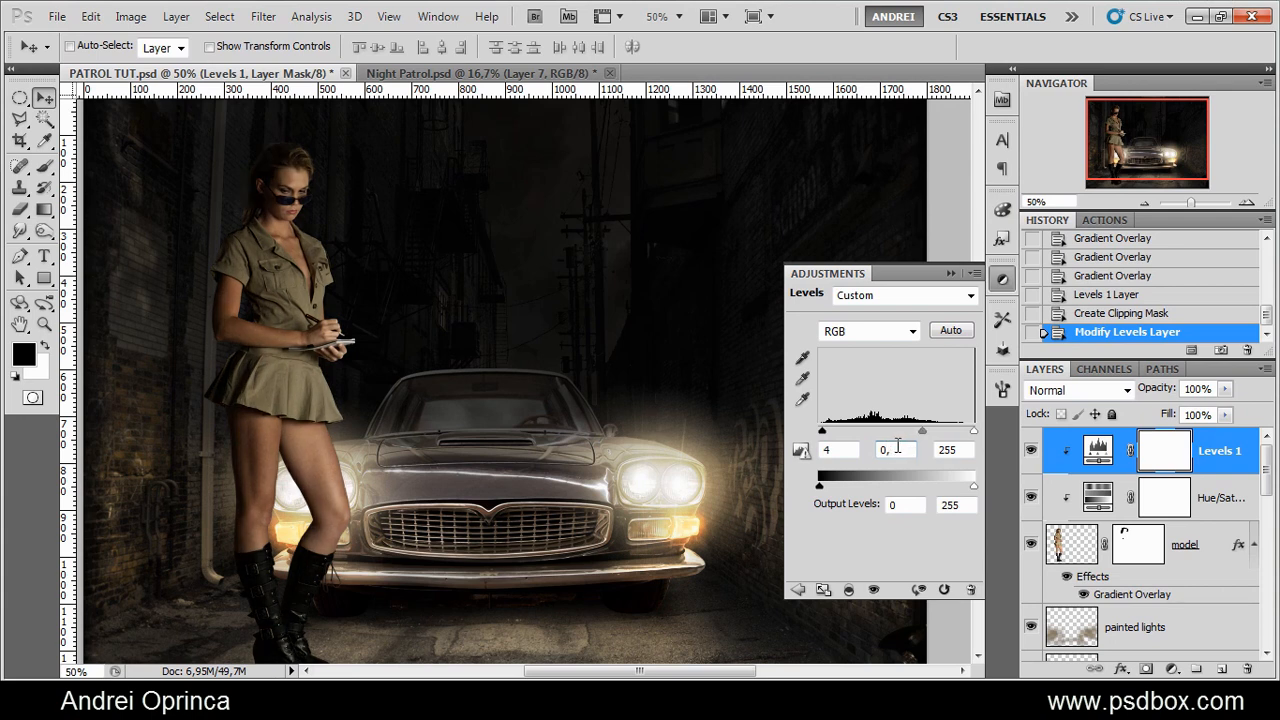
type("0,7")
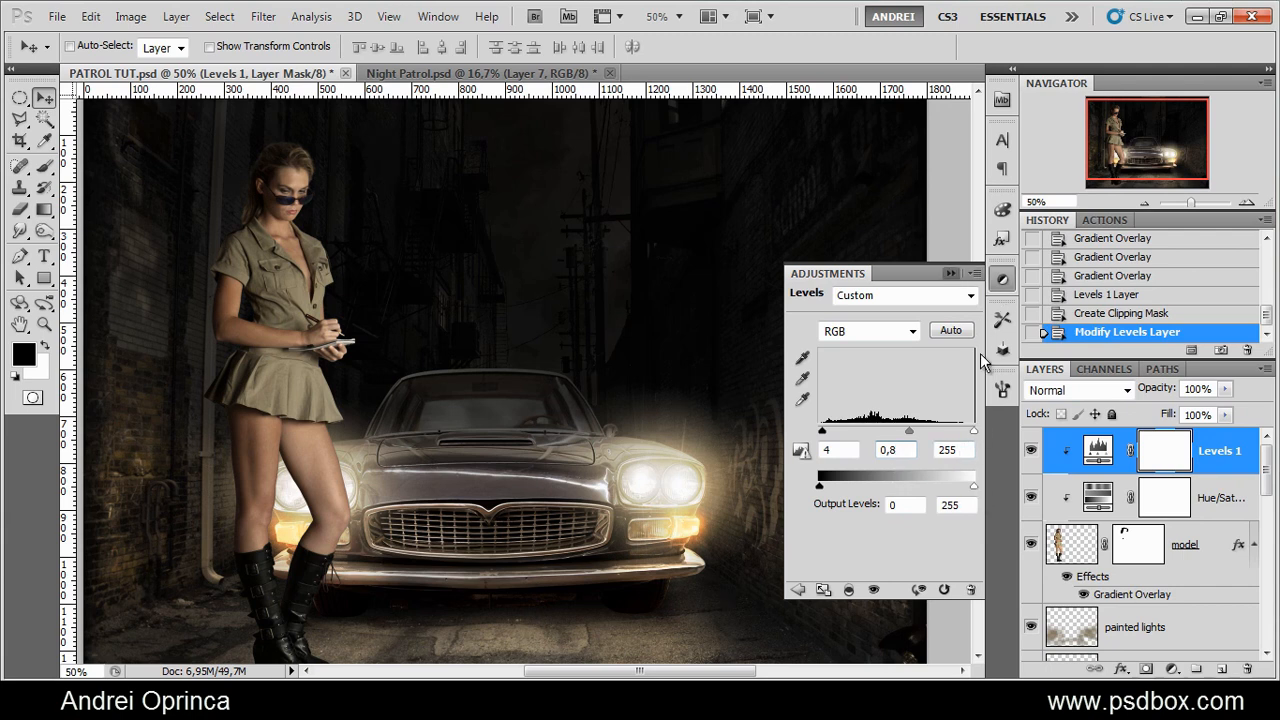
left_click(1031, 451)
left_click(1032, 453)
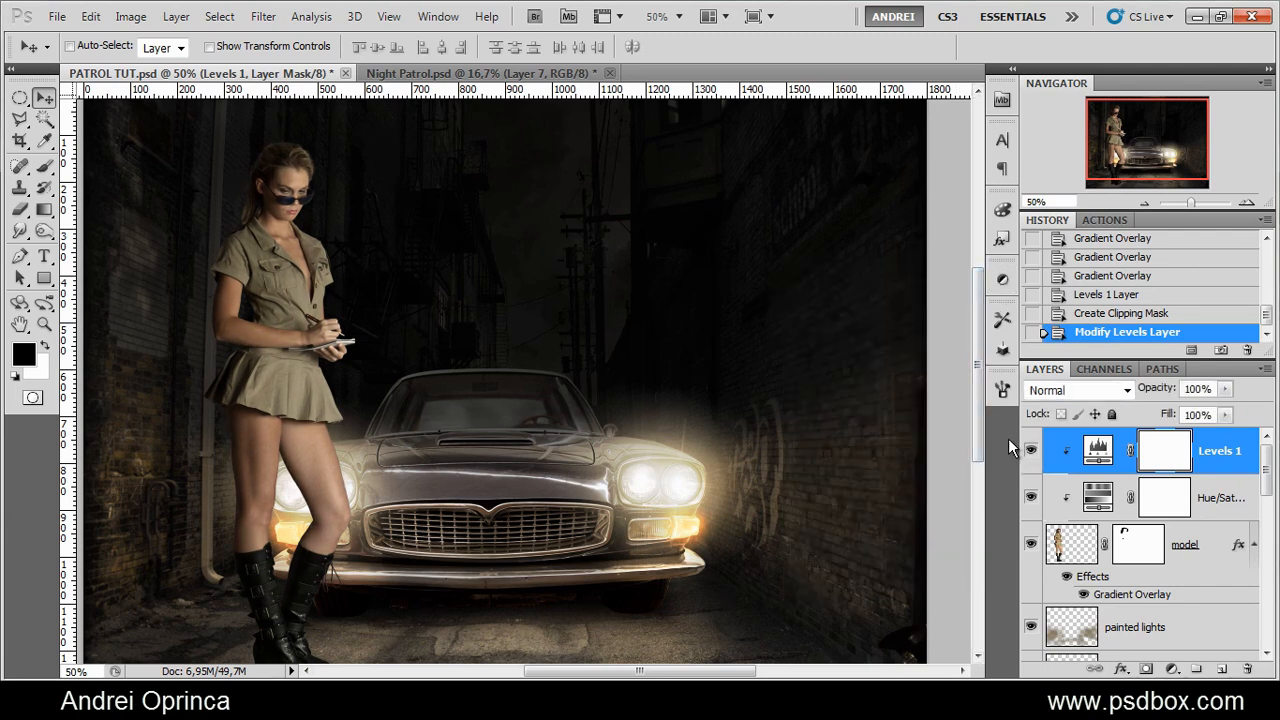
Add an Inner Shadow effect to the model layer with global light turned off and the angle set to 37°
left_click_drag(1135, 172, 1102, 174)
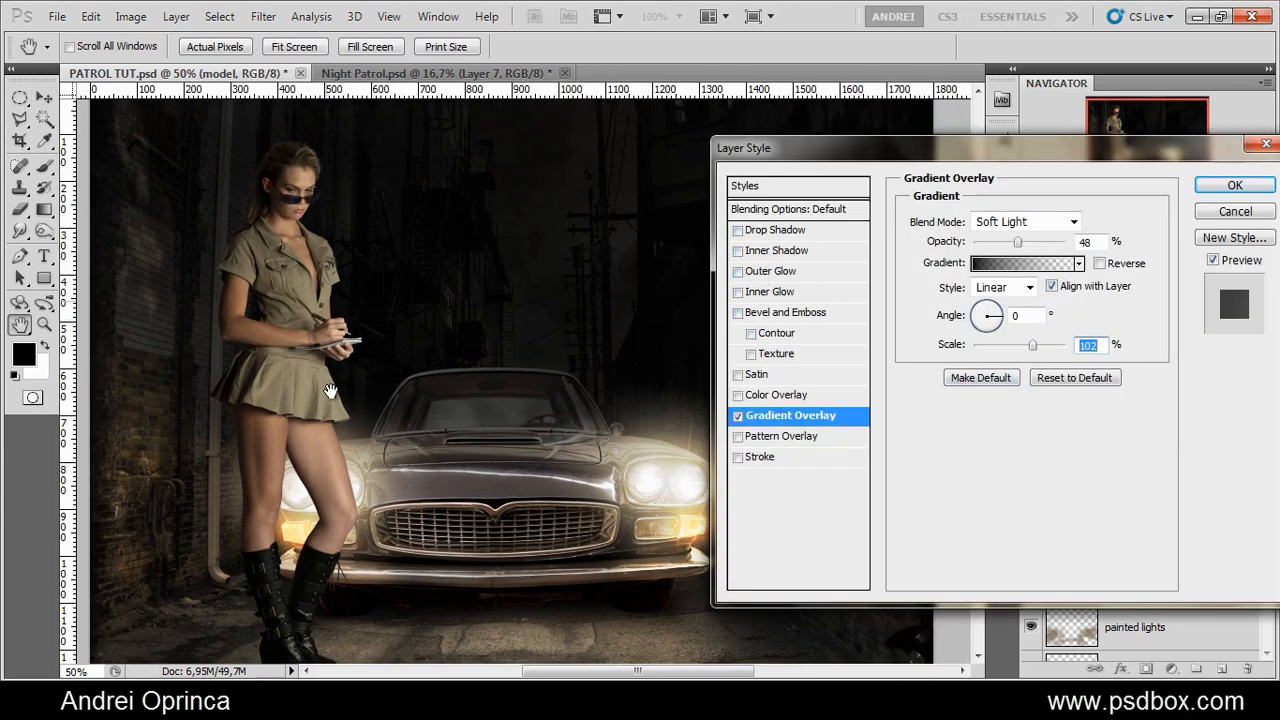
left_click(778, 252)
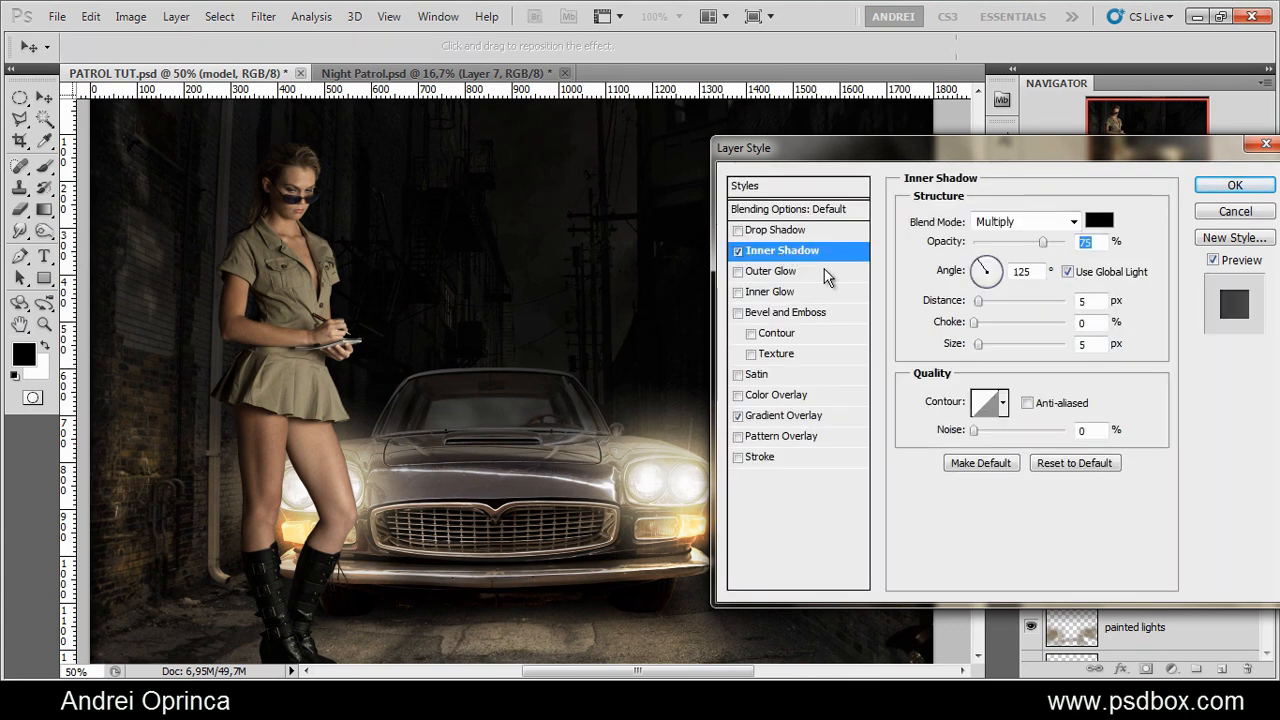
left_click(1067, 271)
left_click(996, 273)
mouse_move(996, 273)
left_mouse_down()
mouse_move(987, 251)
mouse_move(1005, 250)
mouse_move(997, 263)
left_mouse_up()
key("Tab")
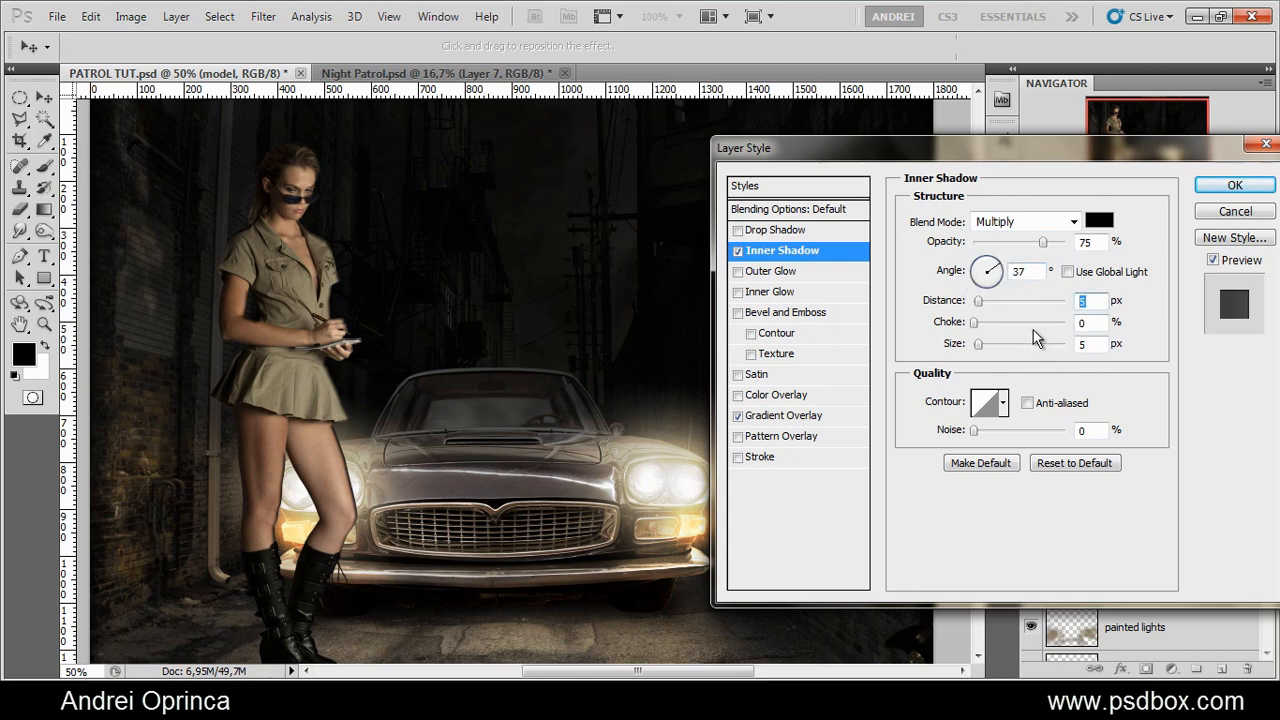
Set the inner shadow's distance to 6 px and its size to 20 px
type("6")
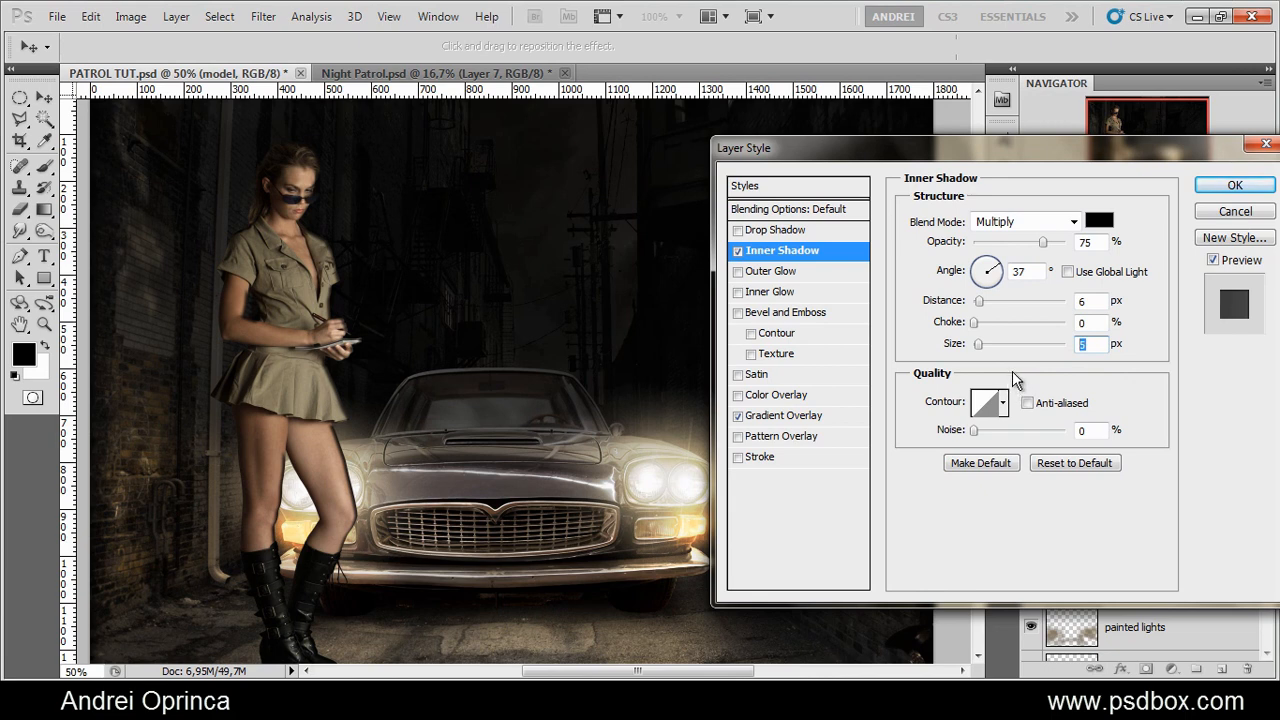
left_click_drag(980, 344, 994, 349)
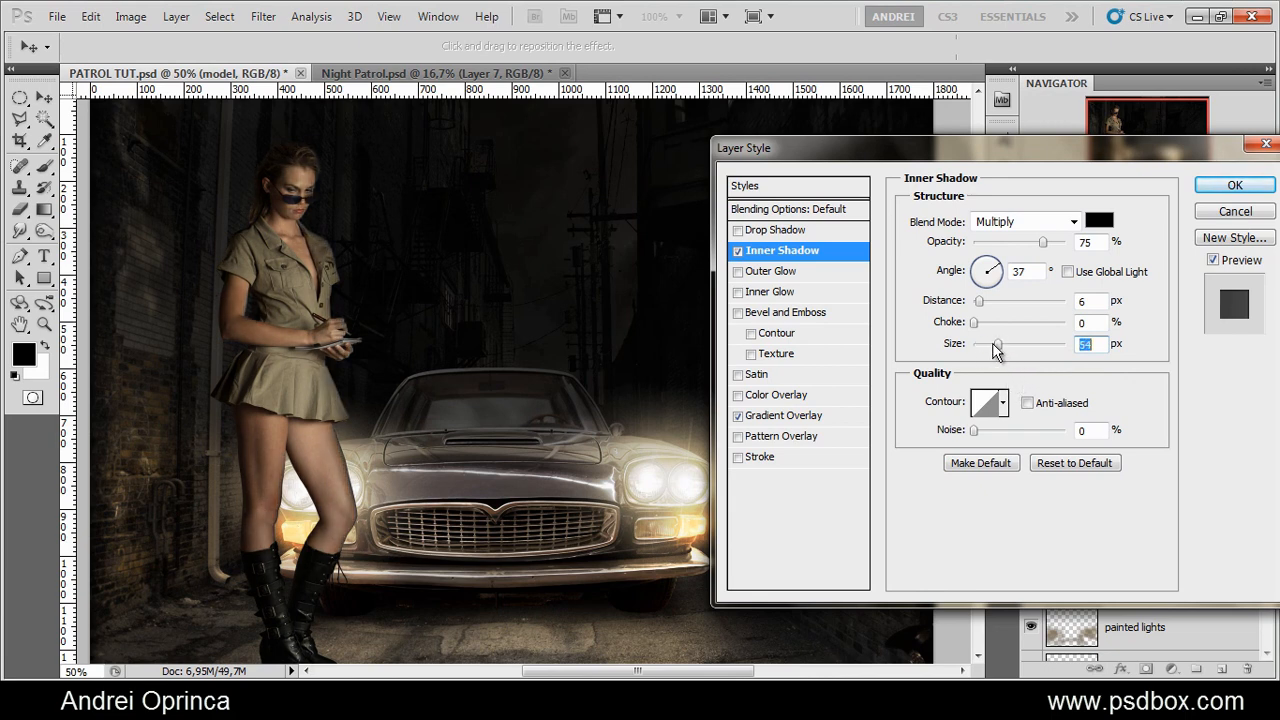
type("0")
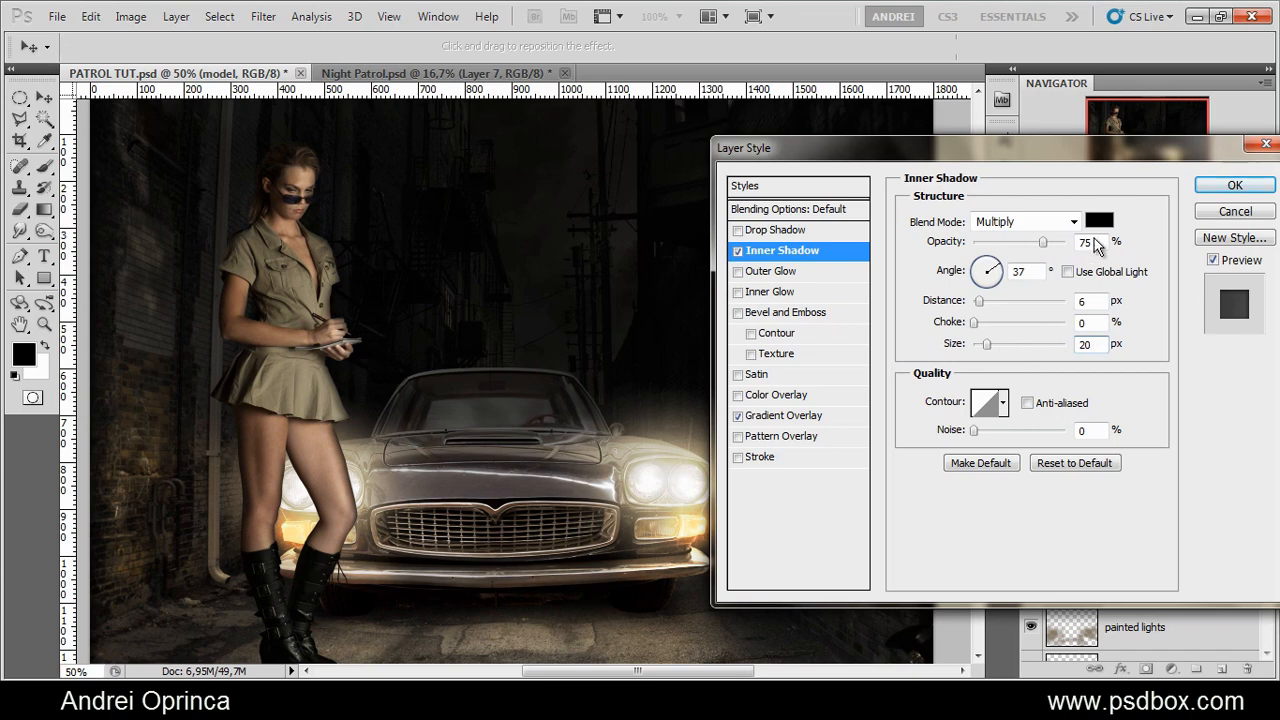
left_click(1099, 221)
left_click(1020, 452)
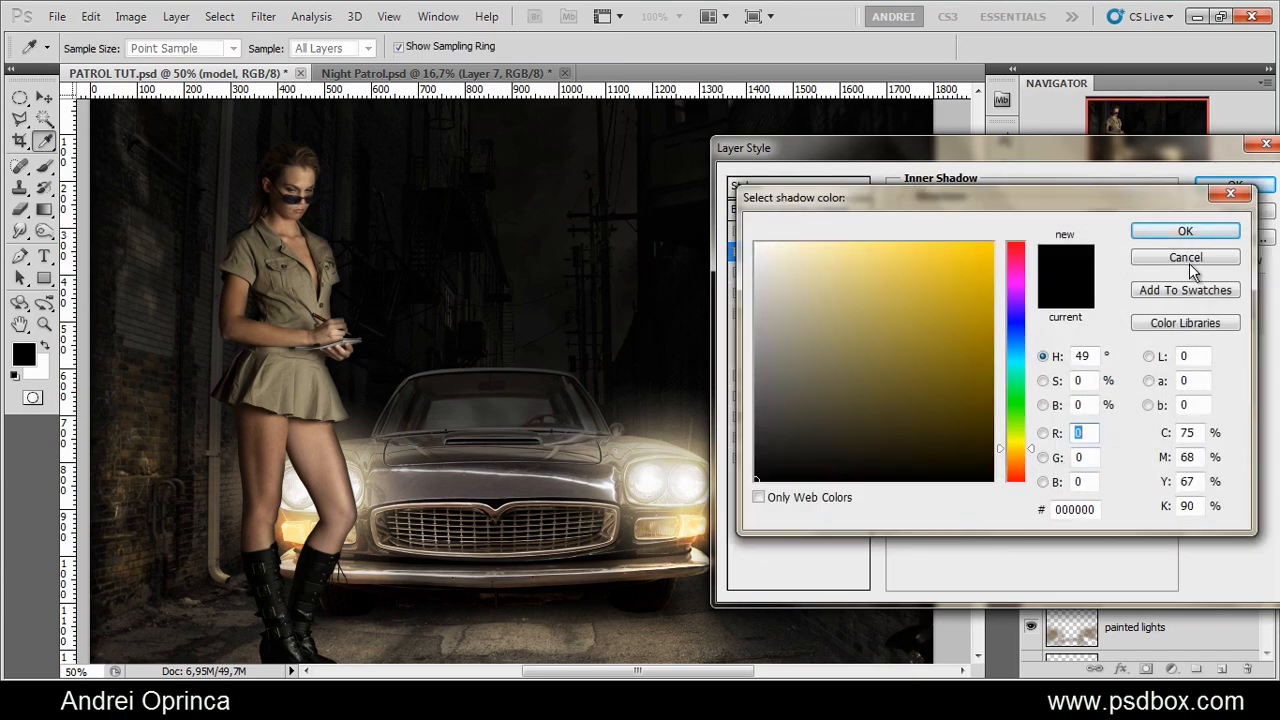
left_click(1187, 259)
Change the inner shadow's blend mode to Color Dodge and its colour to a muted tan, about #908062
left_click(1030, 223)
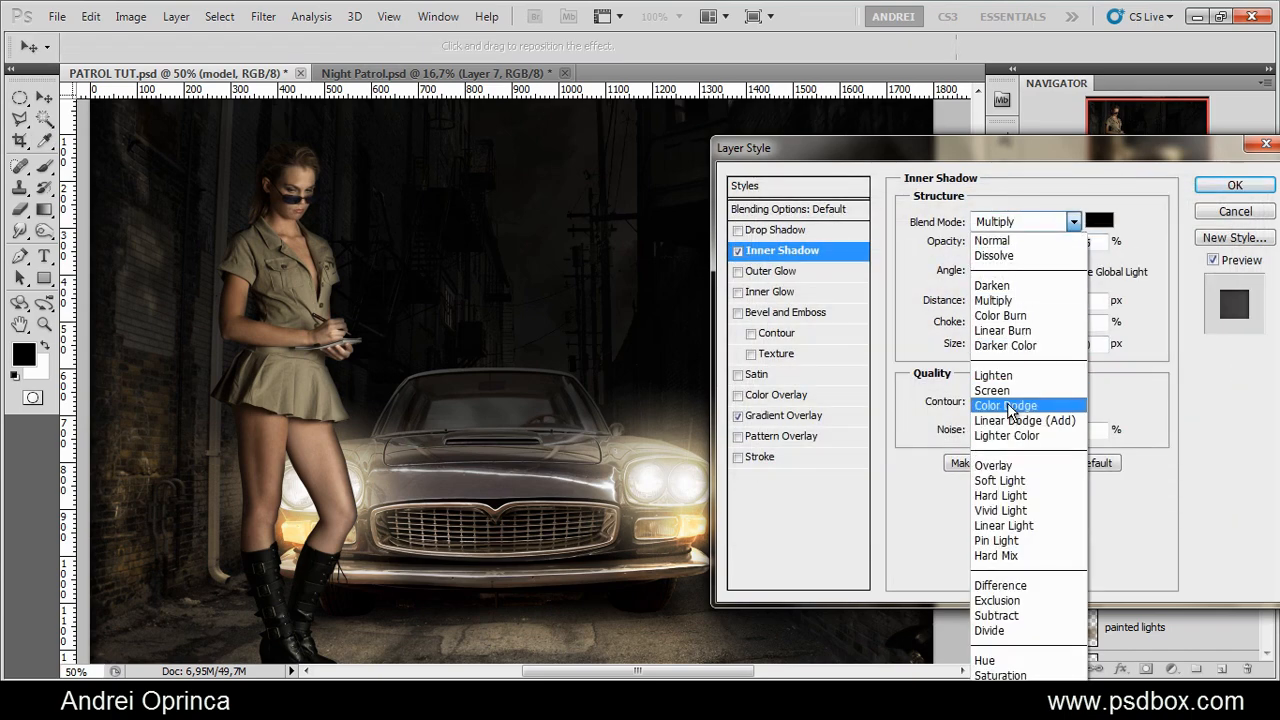
left_click(1008, 410)
left_click(1099, 221)
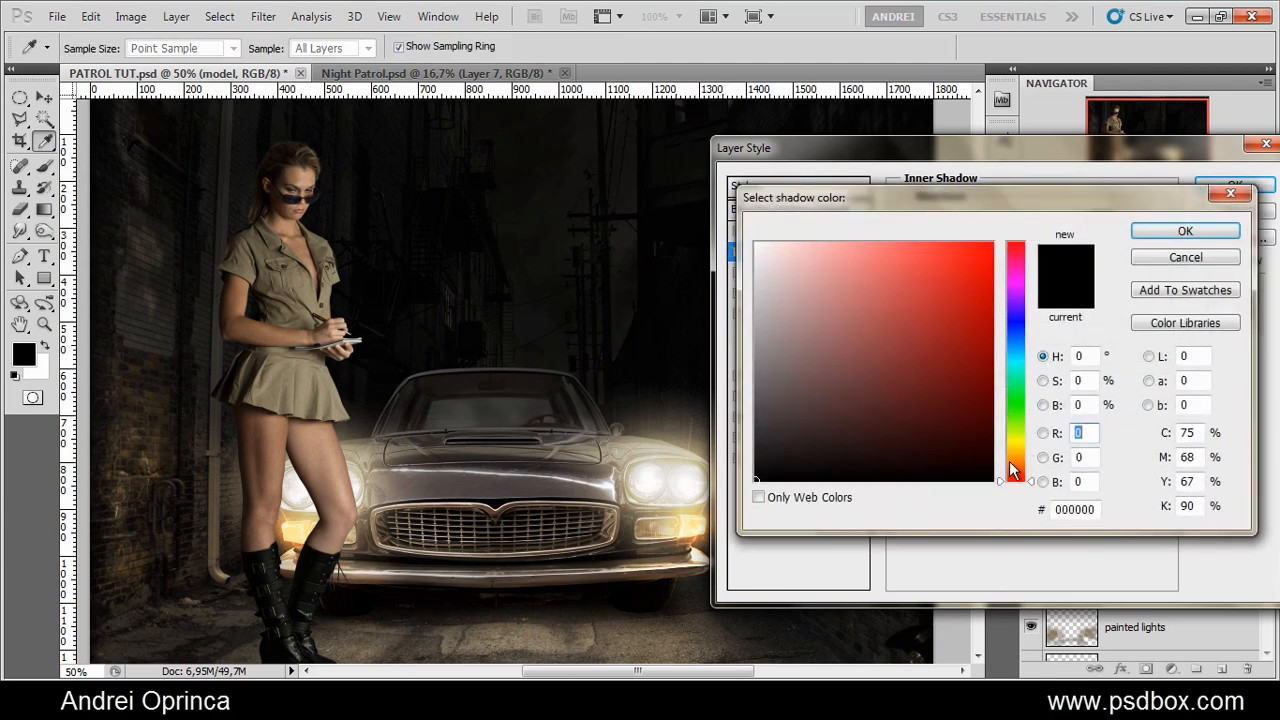
left_click(1017, 457)
left_click_drag(810, 342, 830, 346)
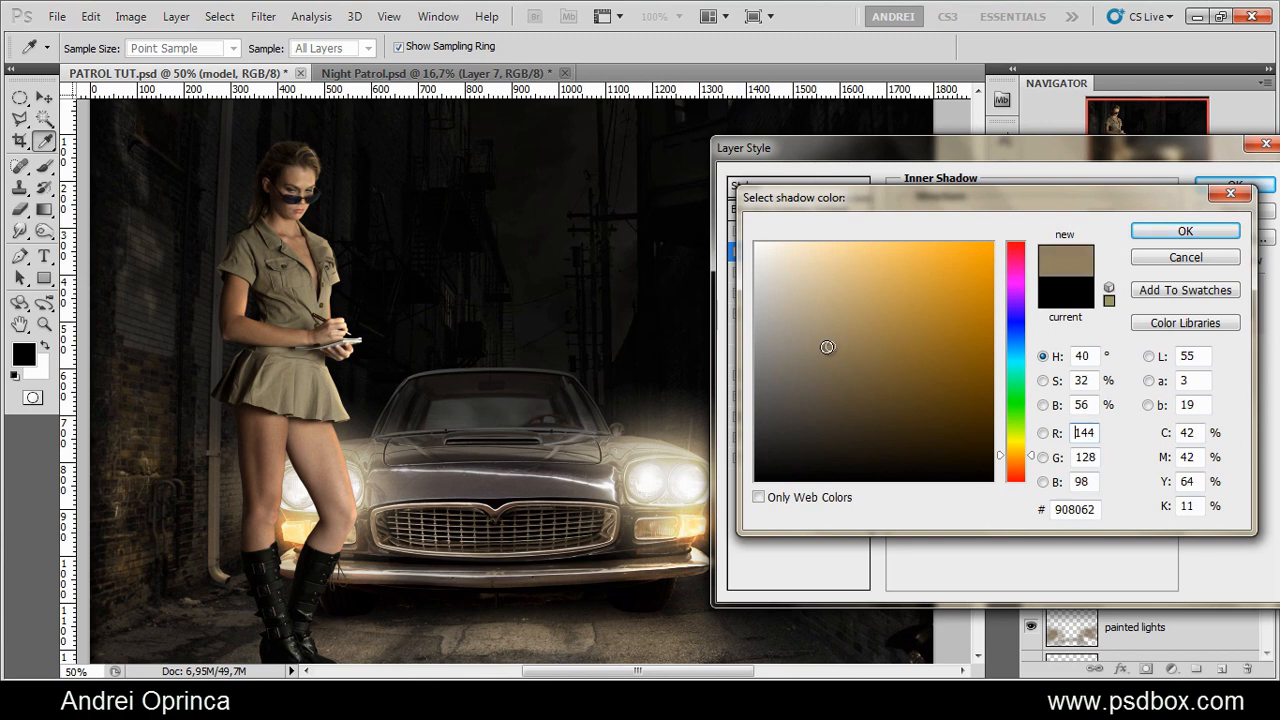
left_click(1154, 234)
Compare the model with and without the inner shadow, and raise the effect's opacity to 95%
left_click(738, 252)
left_click(738, 252)
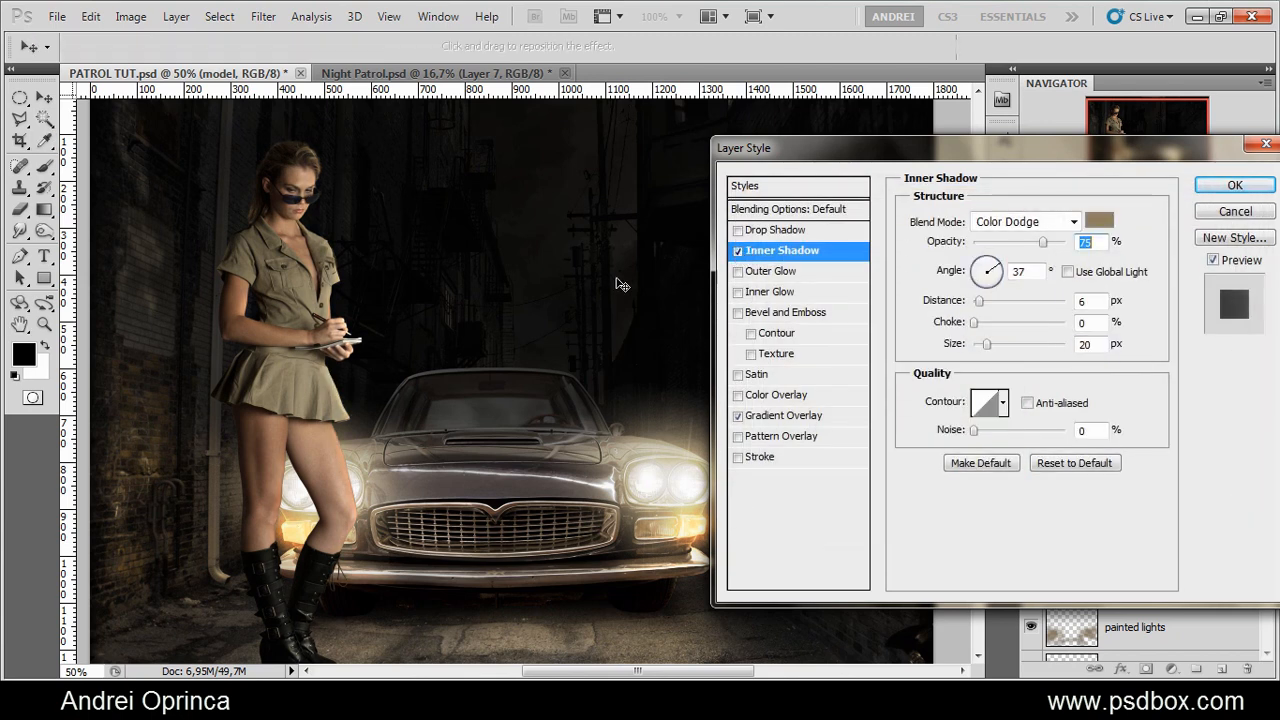
left_click(738, 251)
left_click(738, 251)
mouse_move(1043, 243)
left_mouse_down()
mouse_move(1078, 255)
mouse_move(1064, 254)
left_mouse_up()
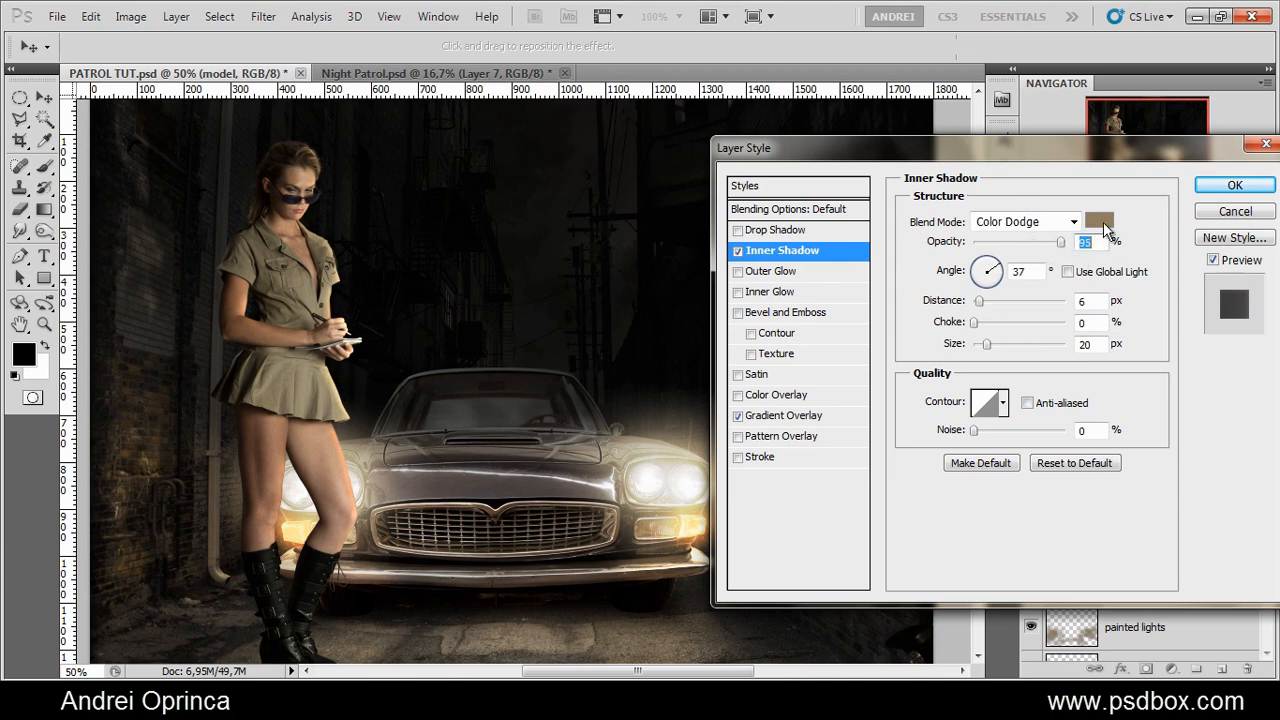
Try several tan and orange shades for the inner shadow, settle on a muted greyish tan, and apply the layer style
left_click(1099, 221)
left_click(852, 330)
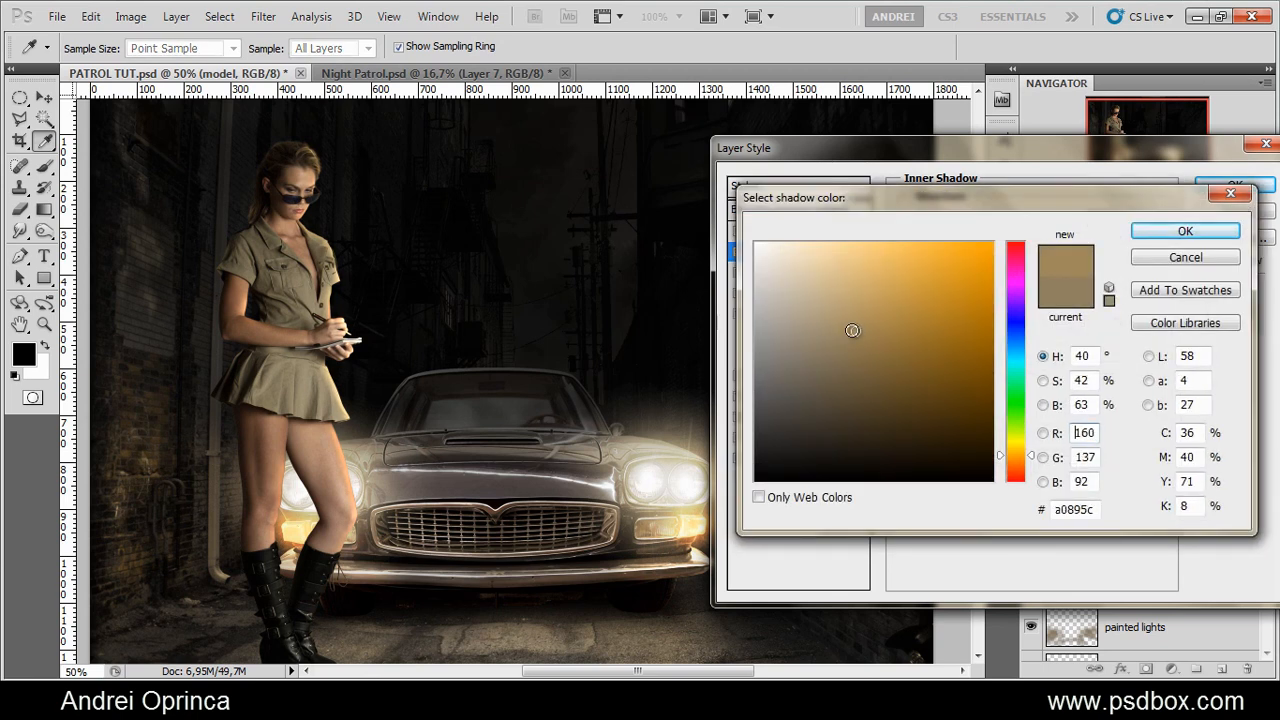
left_click_drag(855, 330, 826, 331)
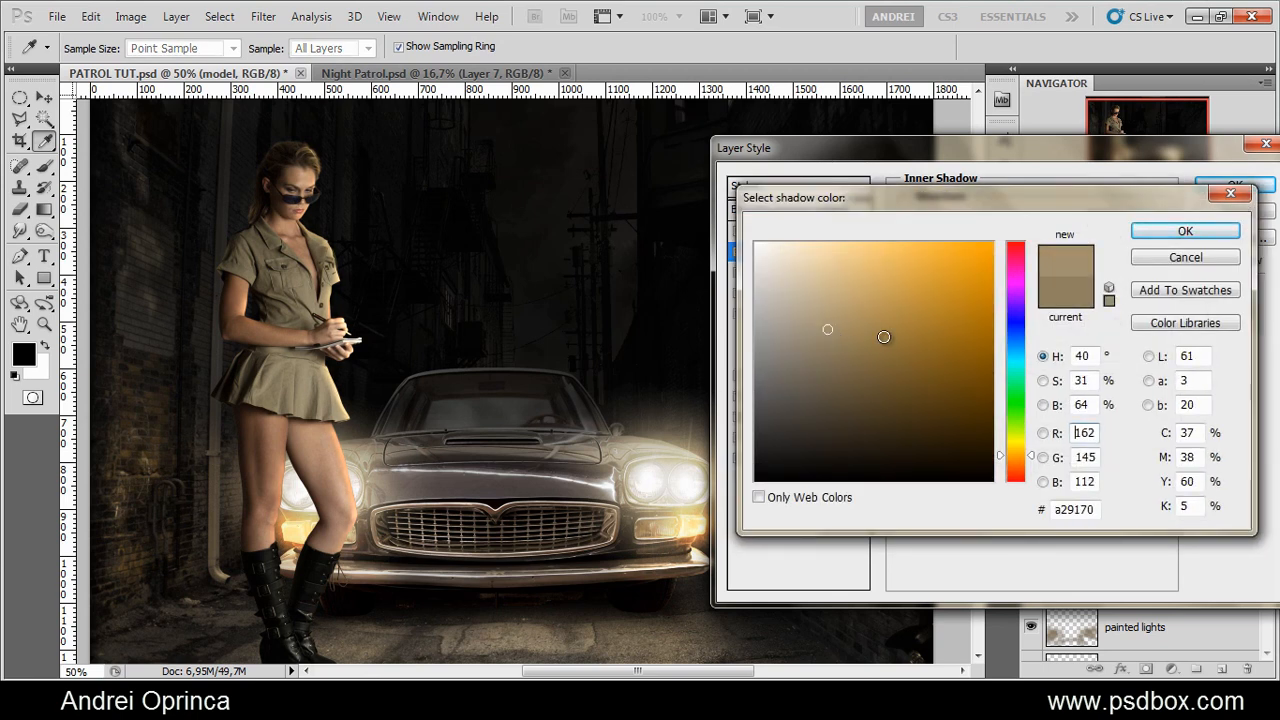
left_click(956, 344)
left_click_drag(960, 346, 1000, 348)
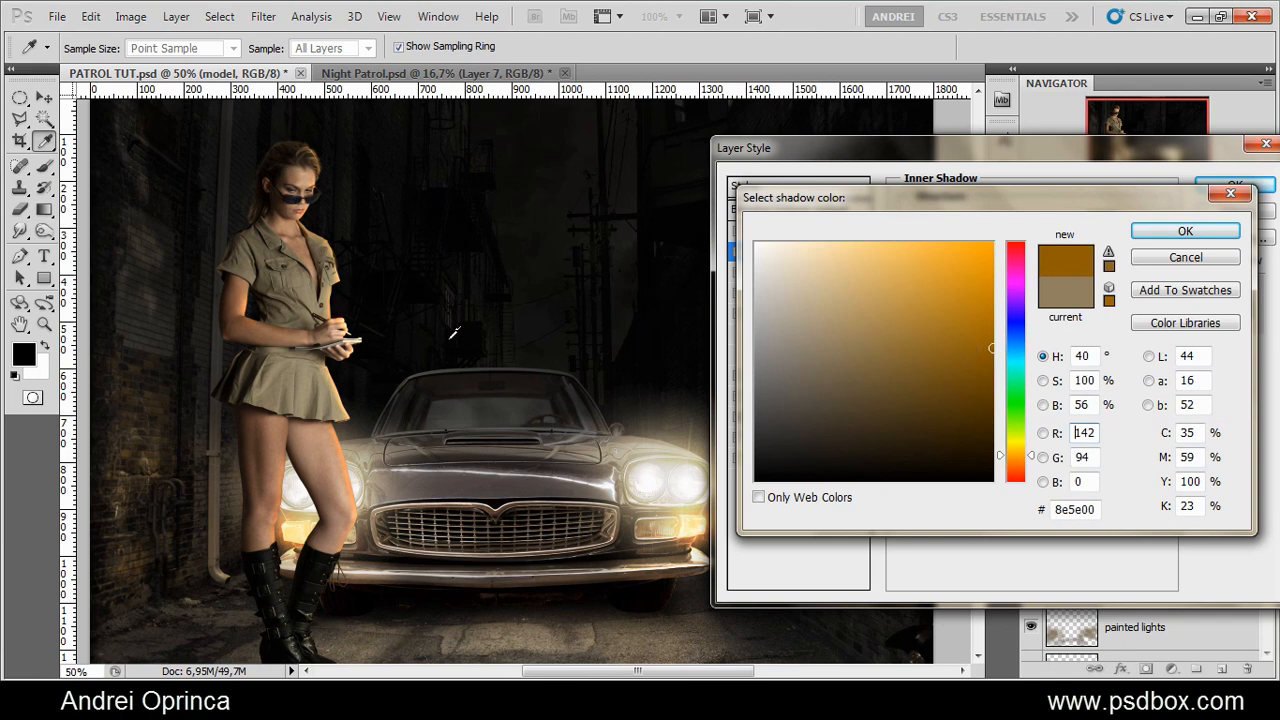
left_click_drag(824, 341, 800, 330)
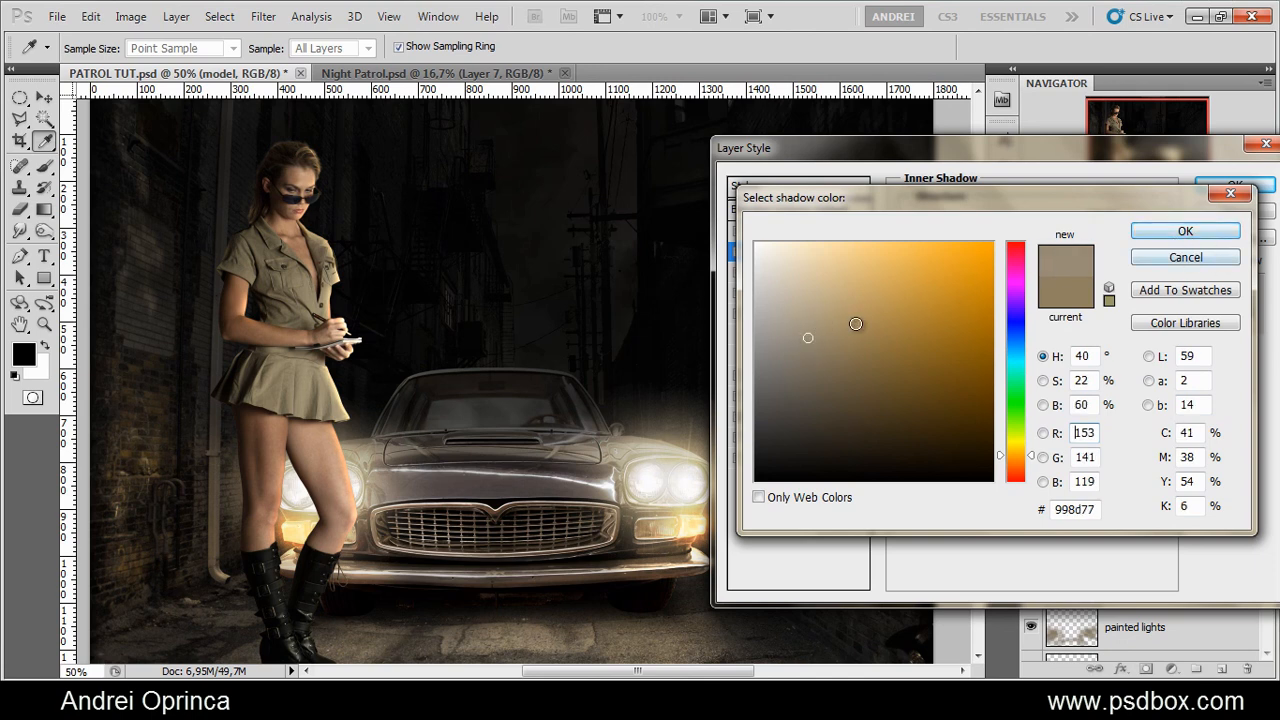
left_click(1185, 231)
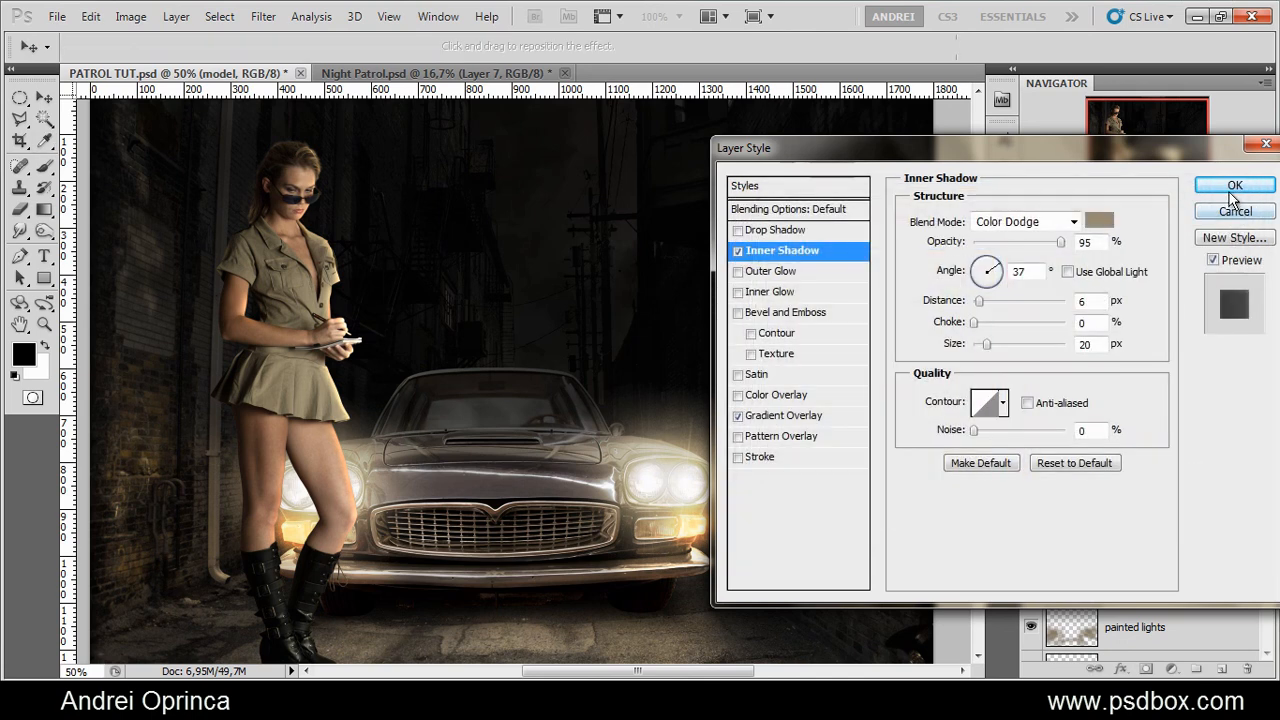
left_click(1234, 190)
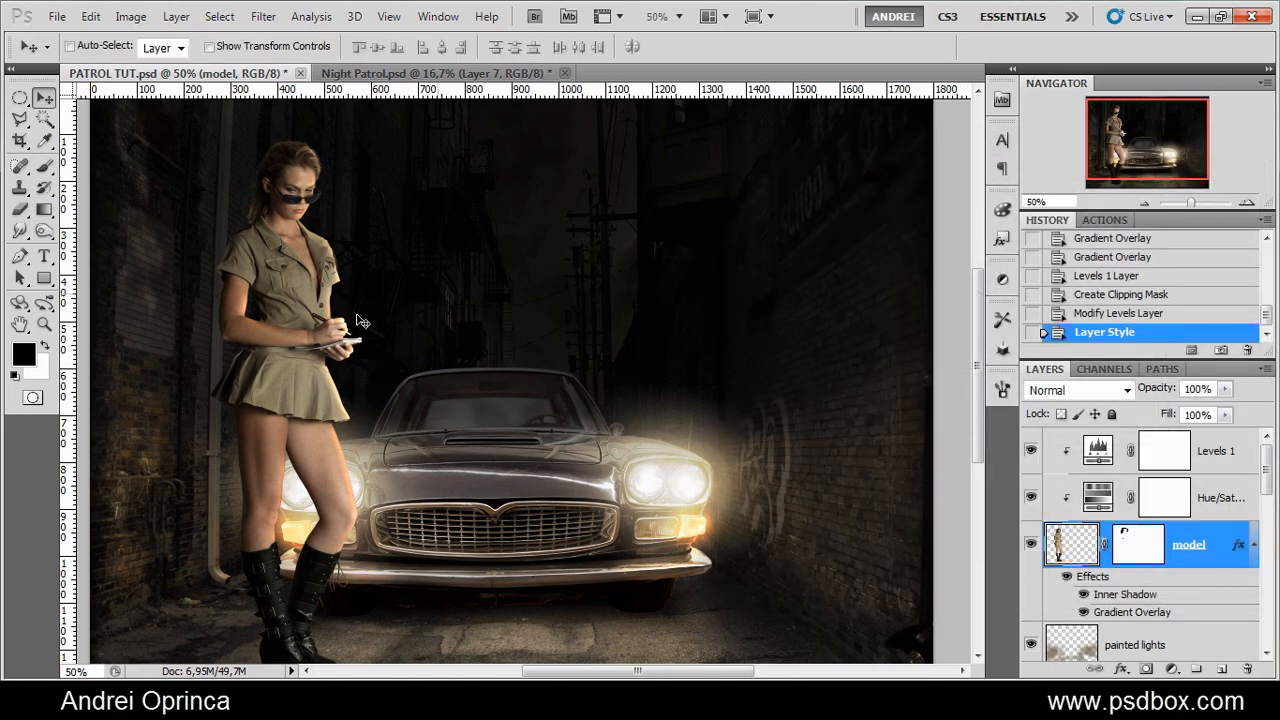
Reopen the model's inner shadow settings, adjust the shadow colour to a slightly different muted tan, and apply the change
double_click(1122, 611)
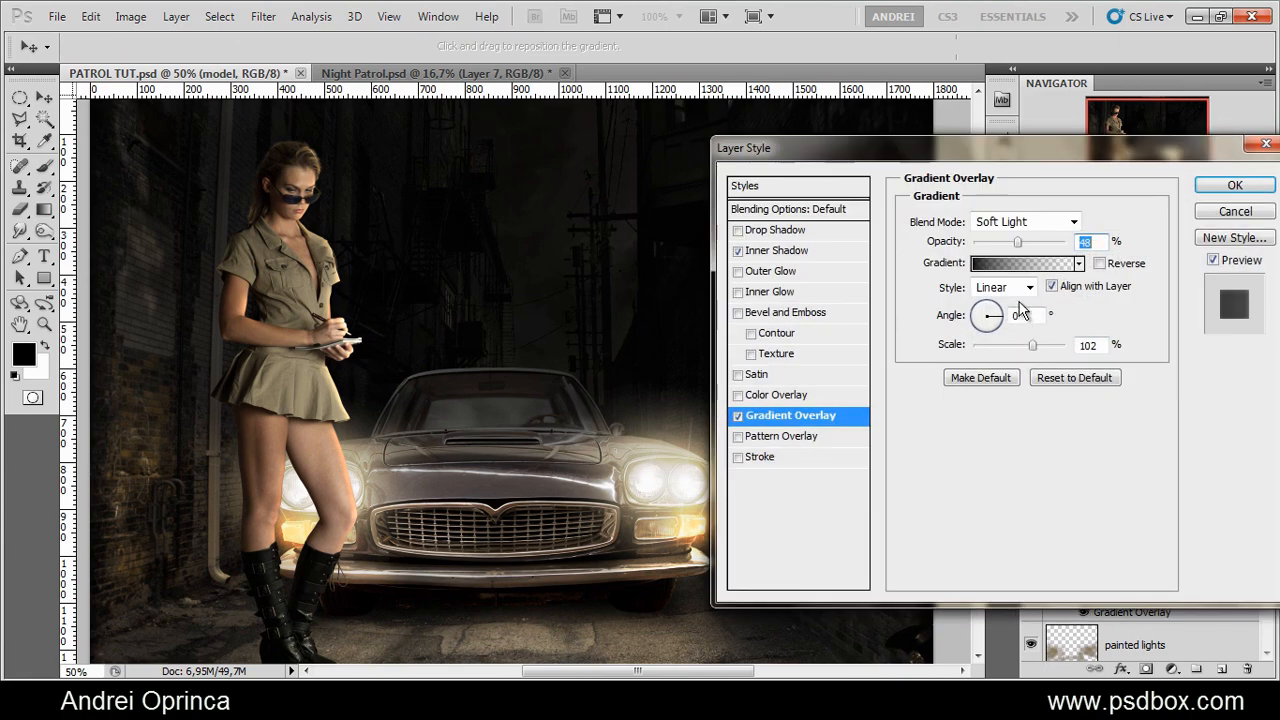
left_click(783, 251)
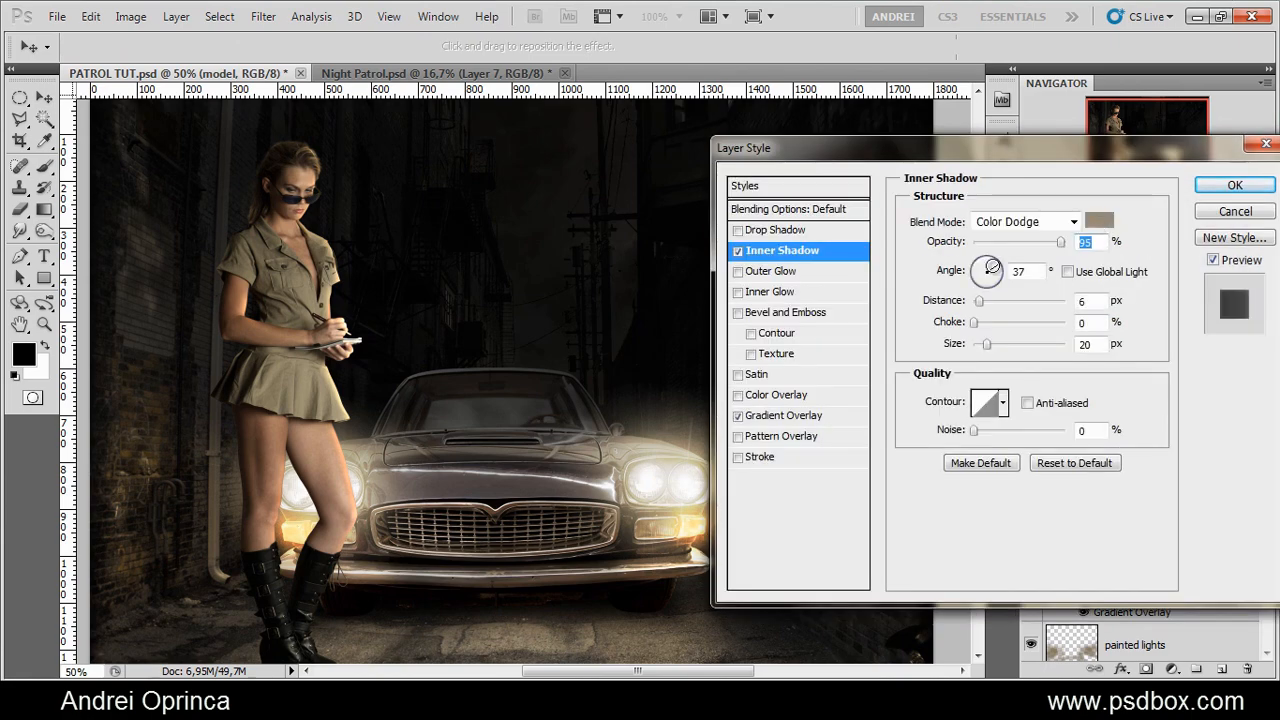
left_click(1099, 221)
left_click(818, 342)
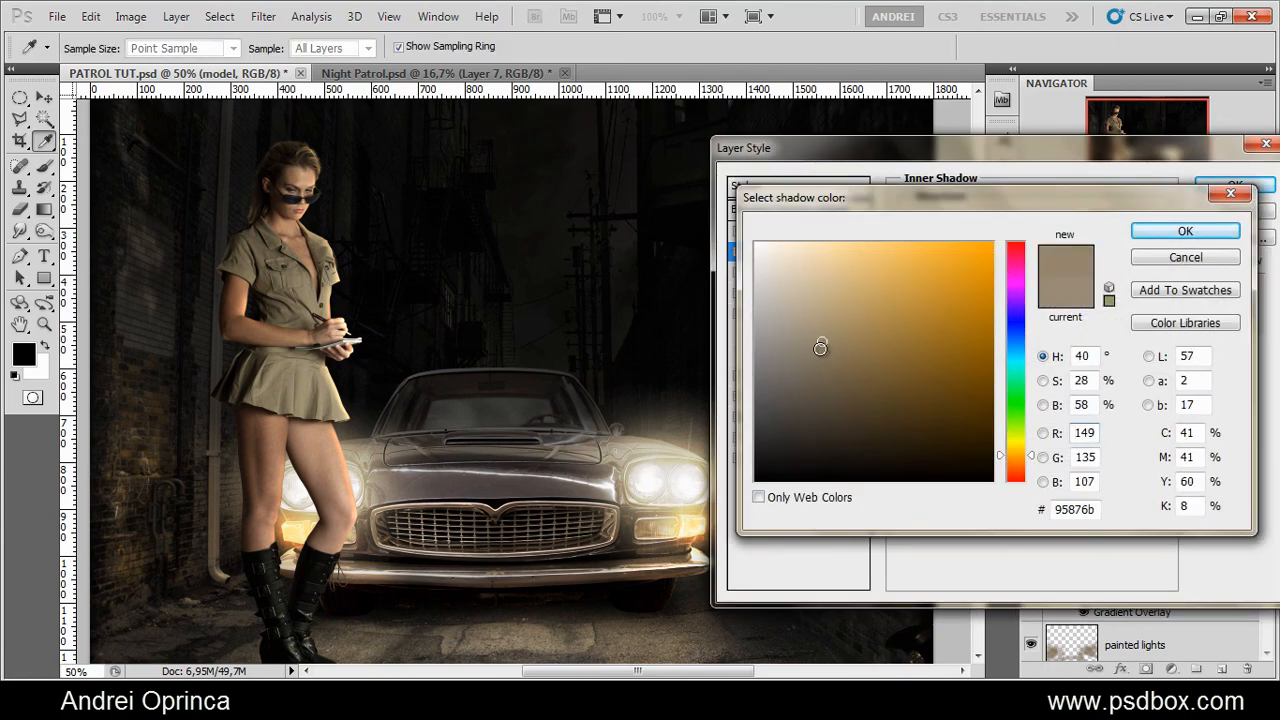
left_click(1185, 231)
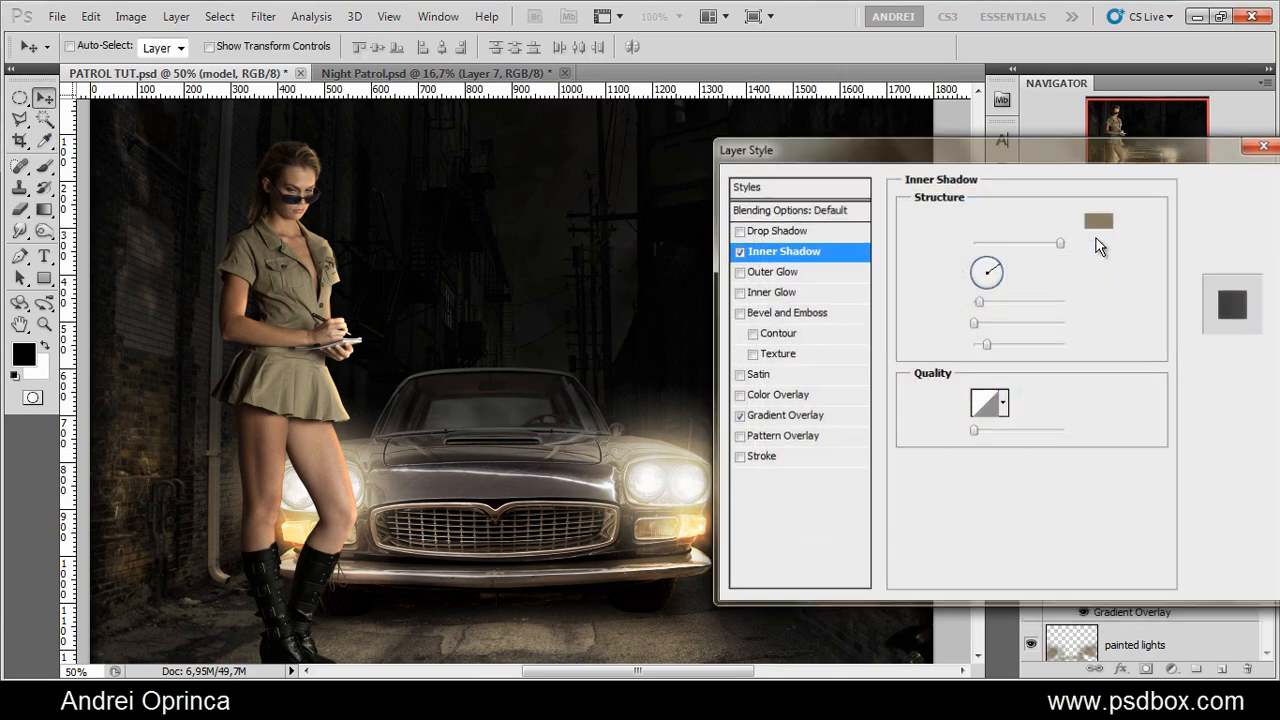
key("Return")
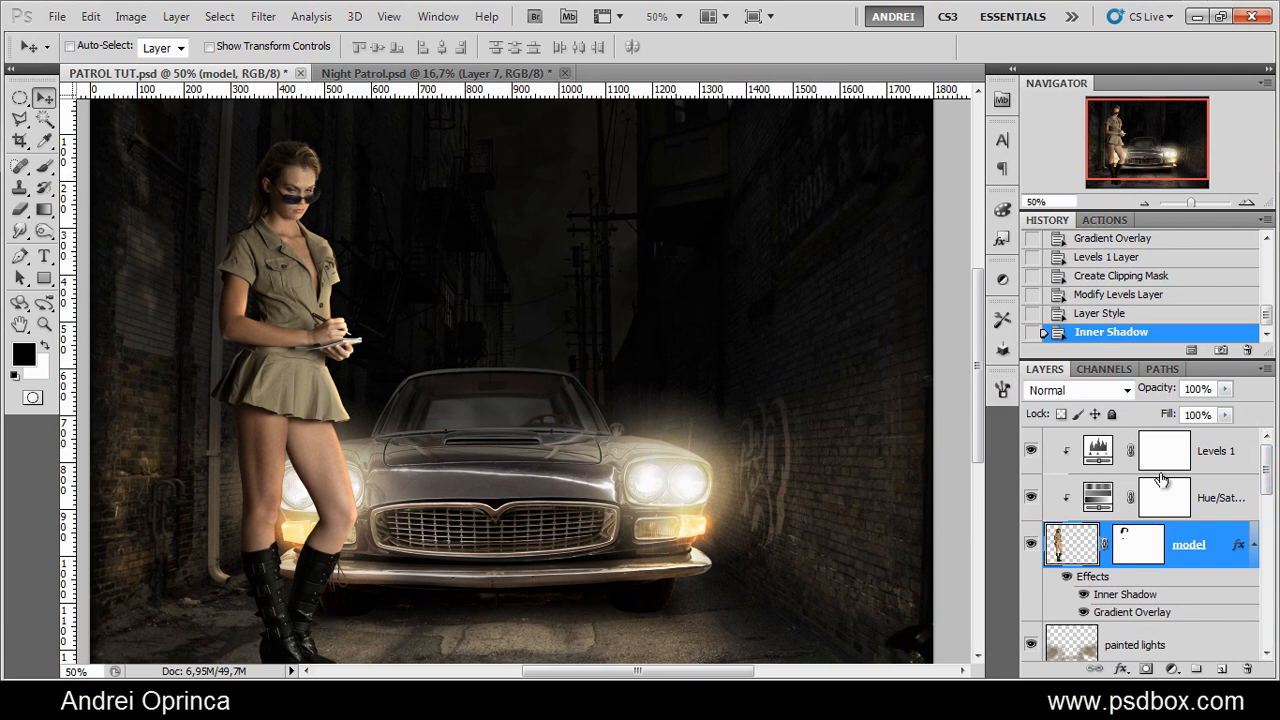
Create a new empty layer above the Levels 1 adjustment and clip it to the model
left_click(1228, 466)
left_click(1222, 669)
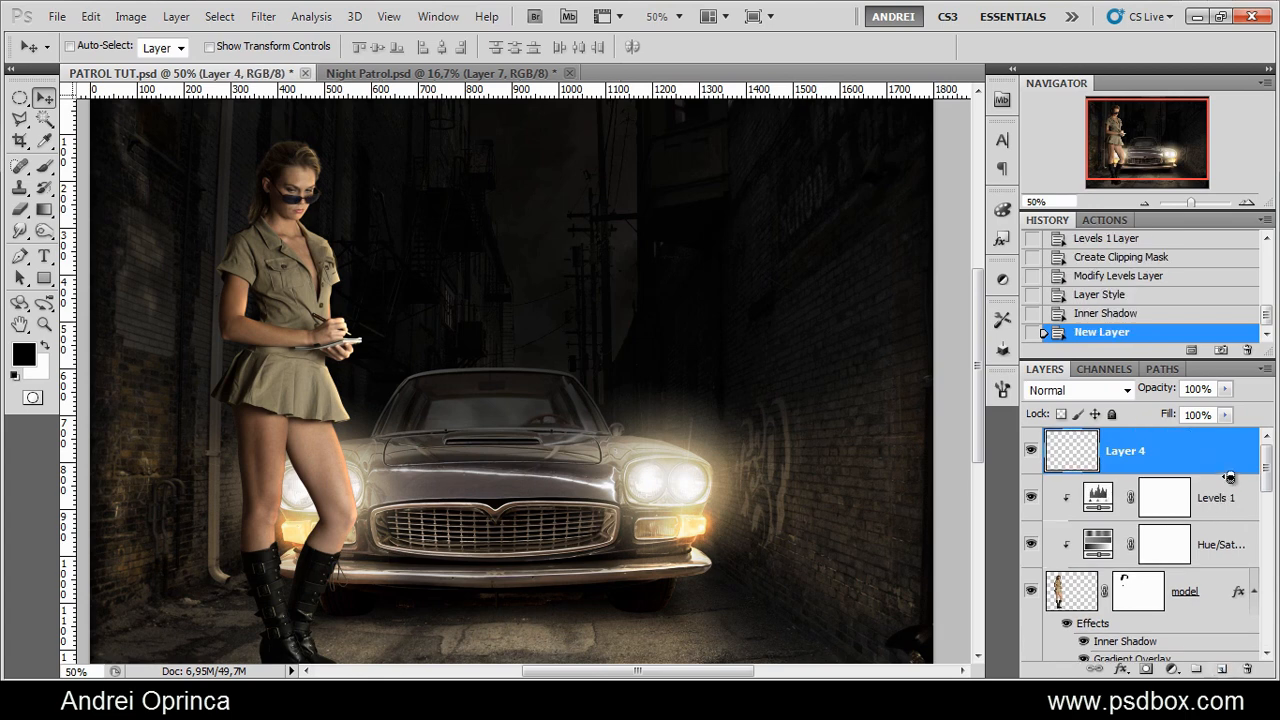
left_click(1214, 476, "alt")
Set up a soft round brush of 246 px with 0% hardness and reduce its flow to 51%
left_click(44, 166)
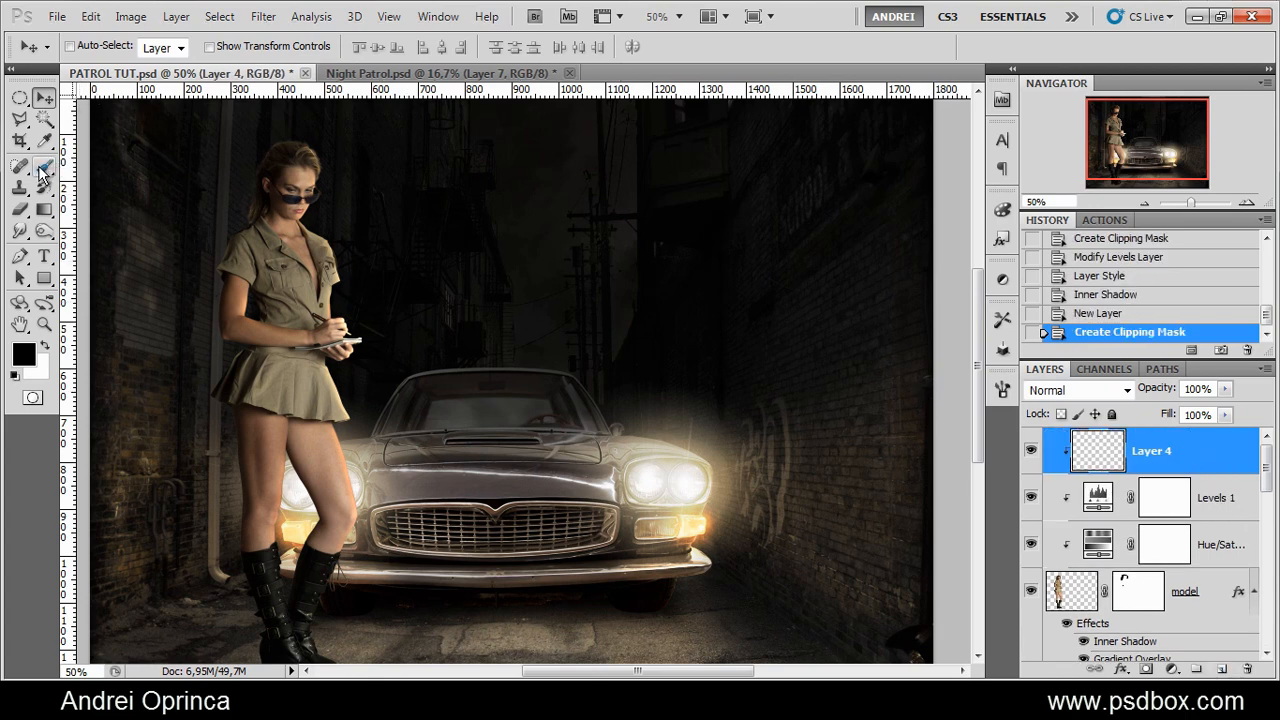
right_click(399, 258)
left_click(417, 276)
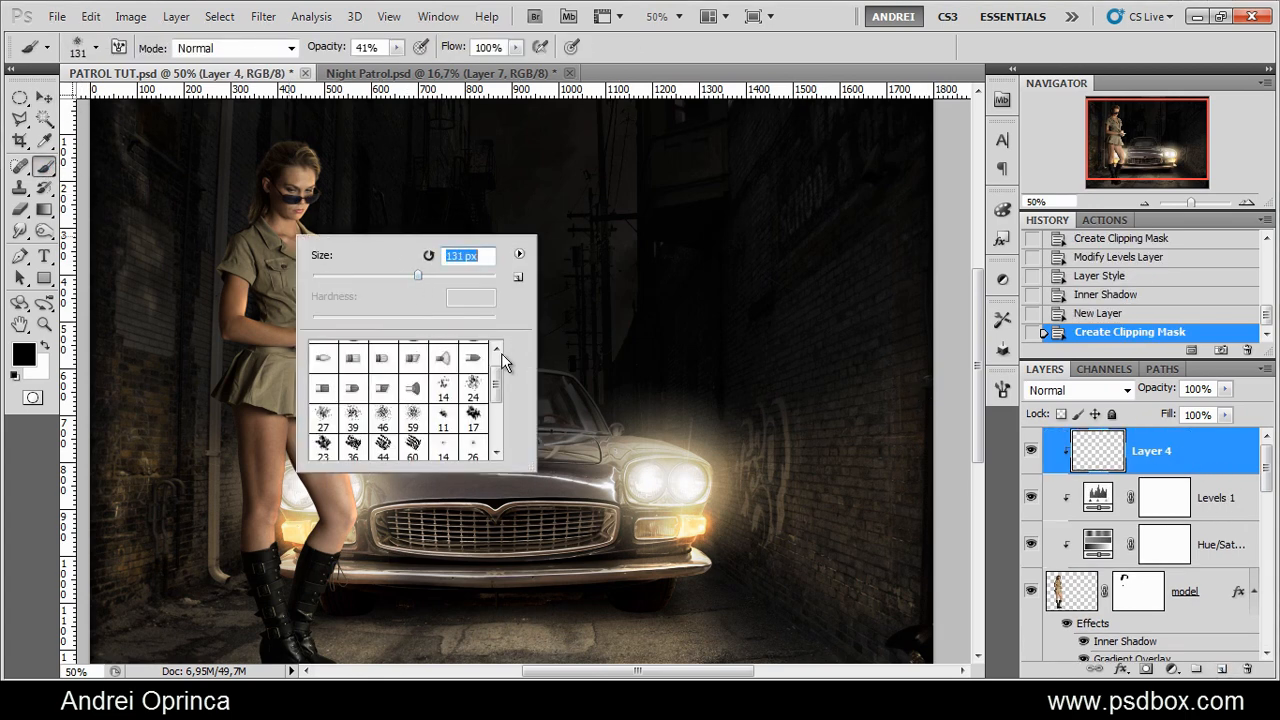
left_click(500, 352)
left_click(320, 353)
left_click(442, 276)
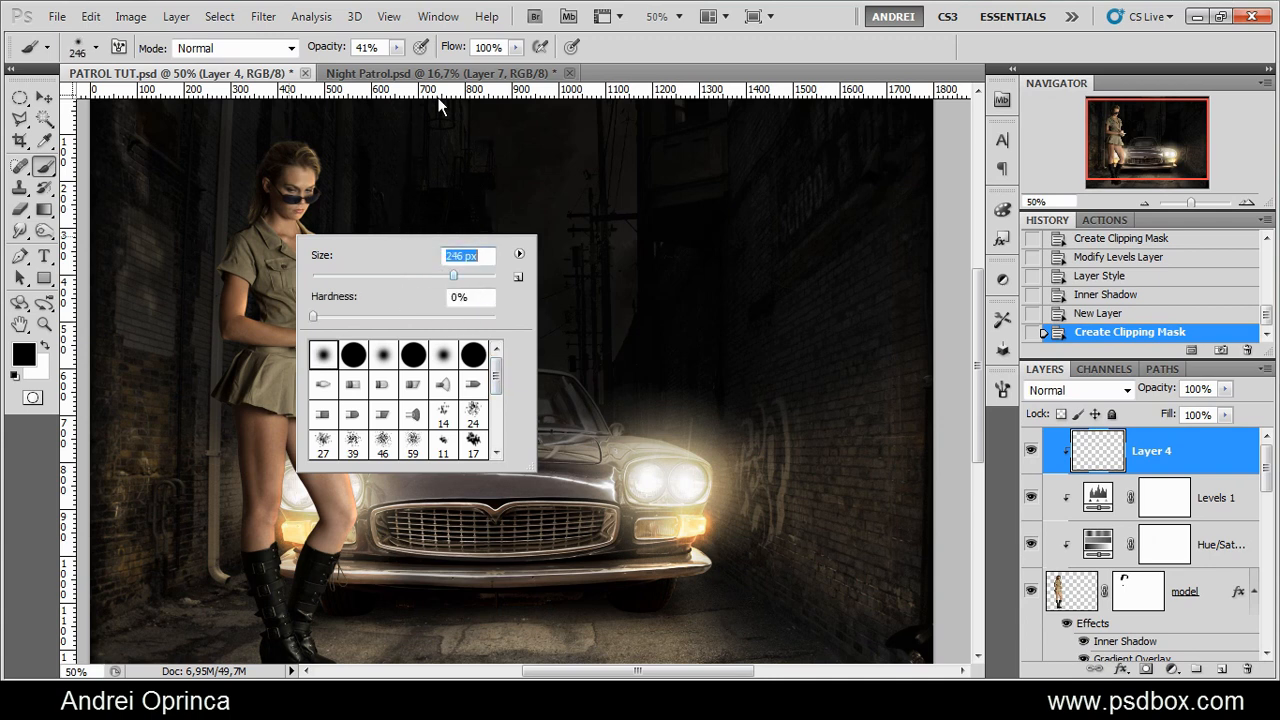
left_click(397, 47)
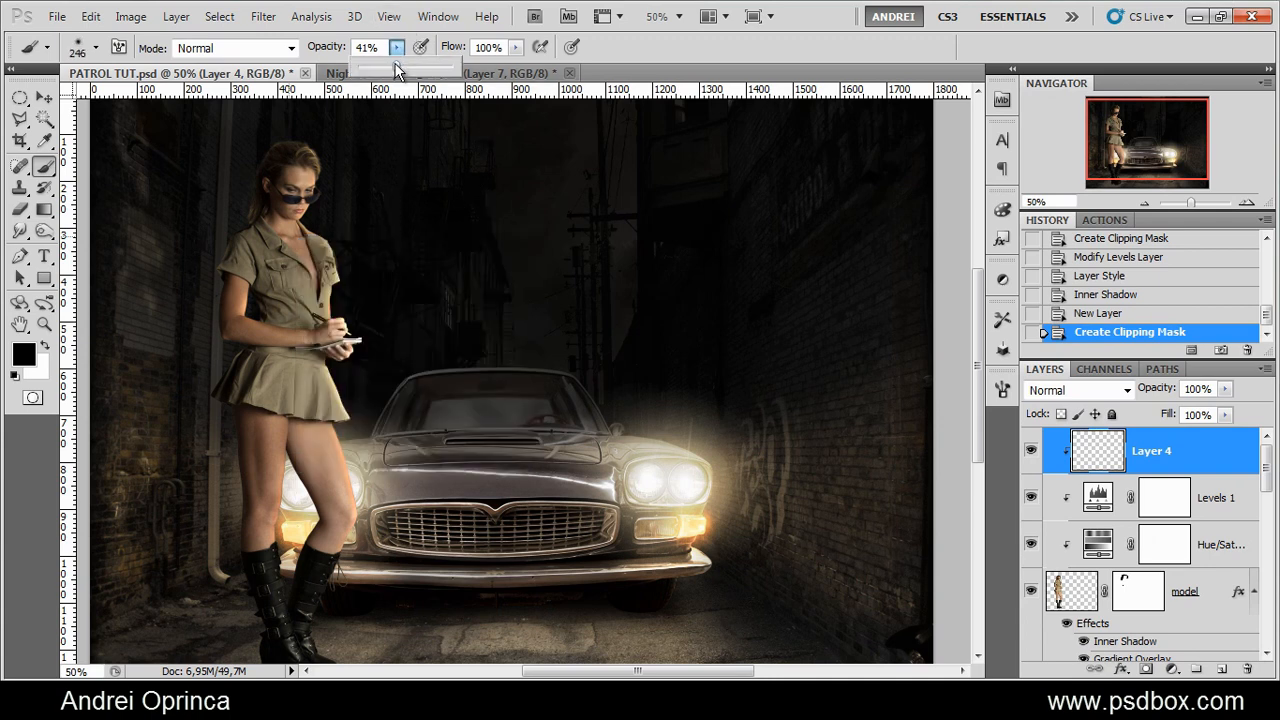
left_click(515, 47)
left_click_drag(472, 70, 468, 70)
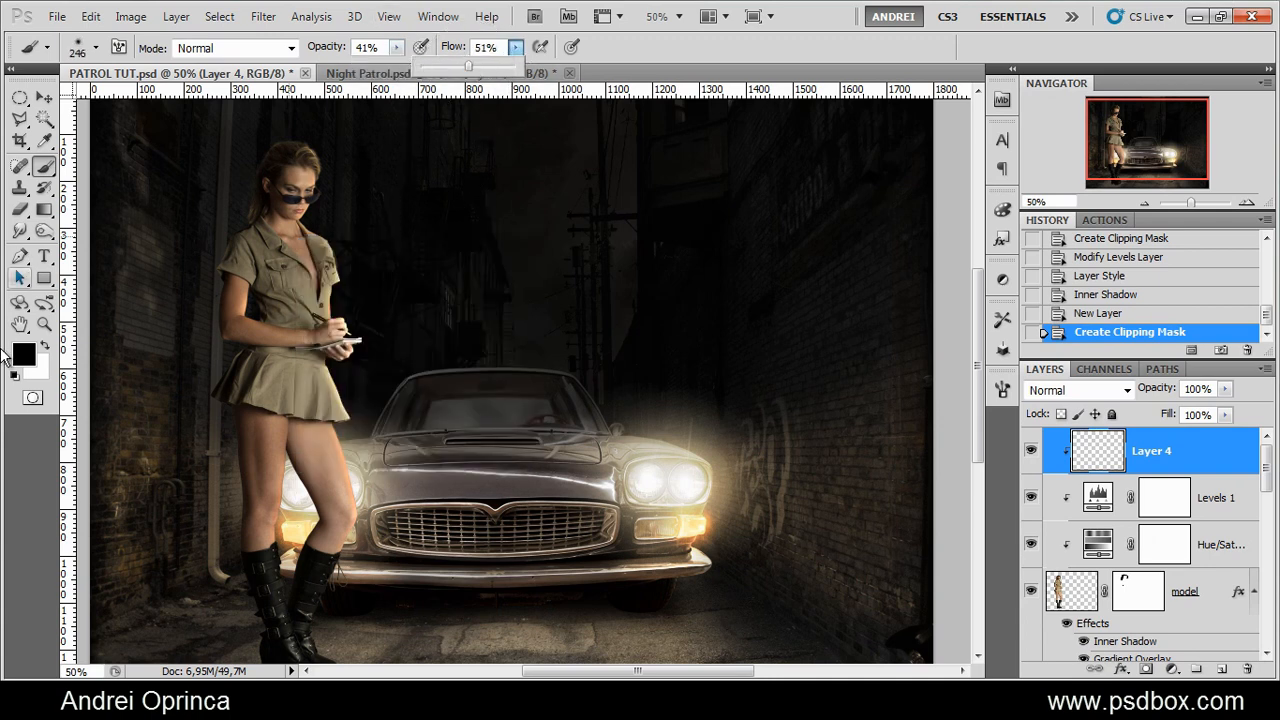
Set the new clipped layer's blend mode to Color Dodge and choose a light greyish beige as the foreground colour
left_click(1080, 390)
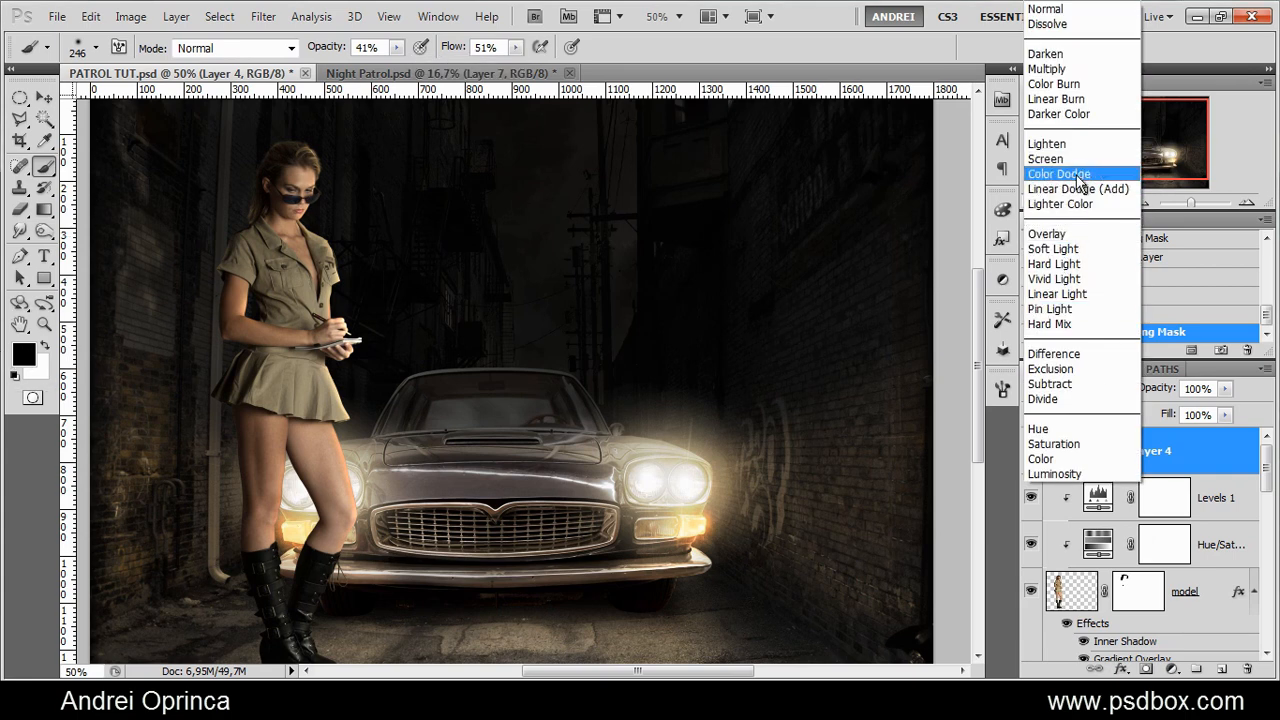
left_click(1078, 177)
left_click(23, 353)
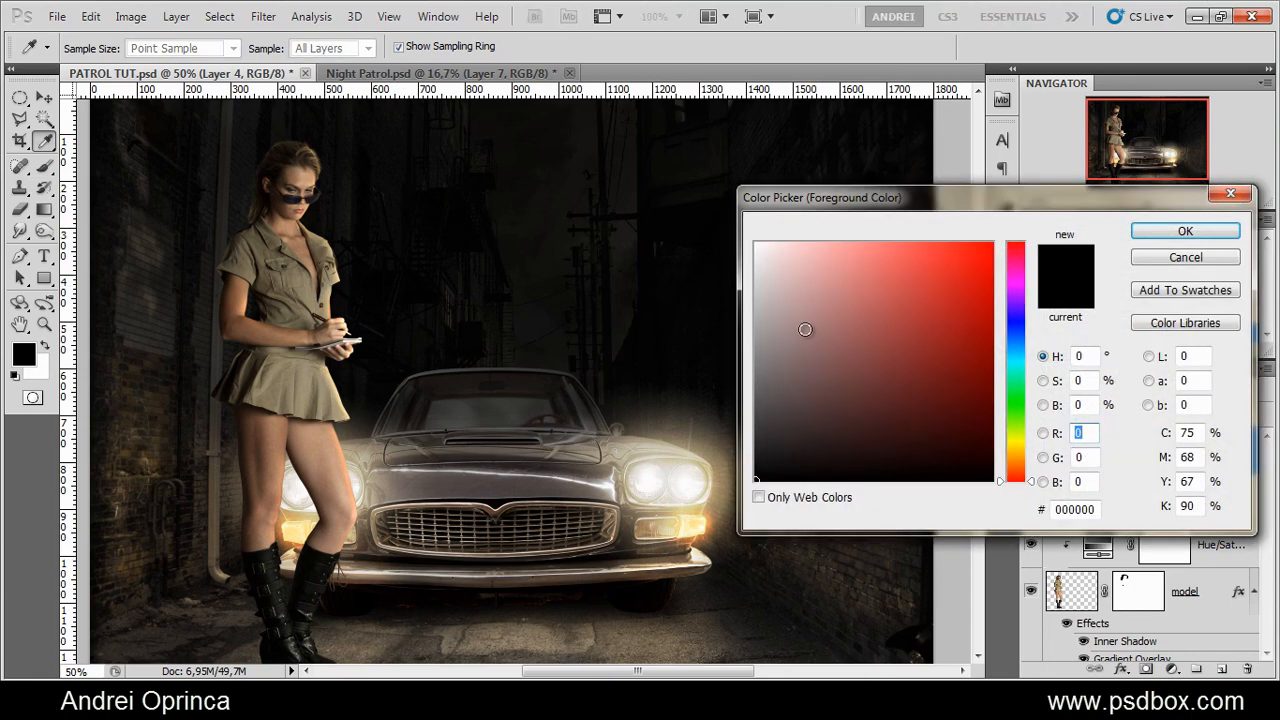
left_click(777, 320)
left_click_drag(1020, 465, 1016, 452)
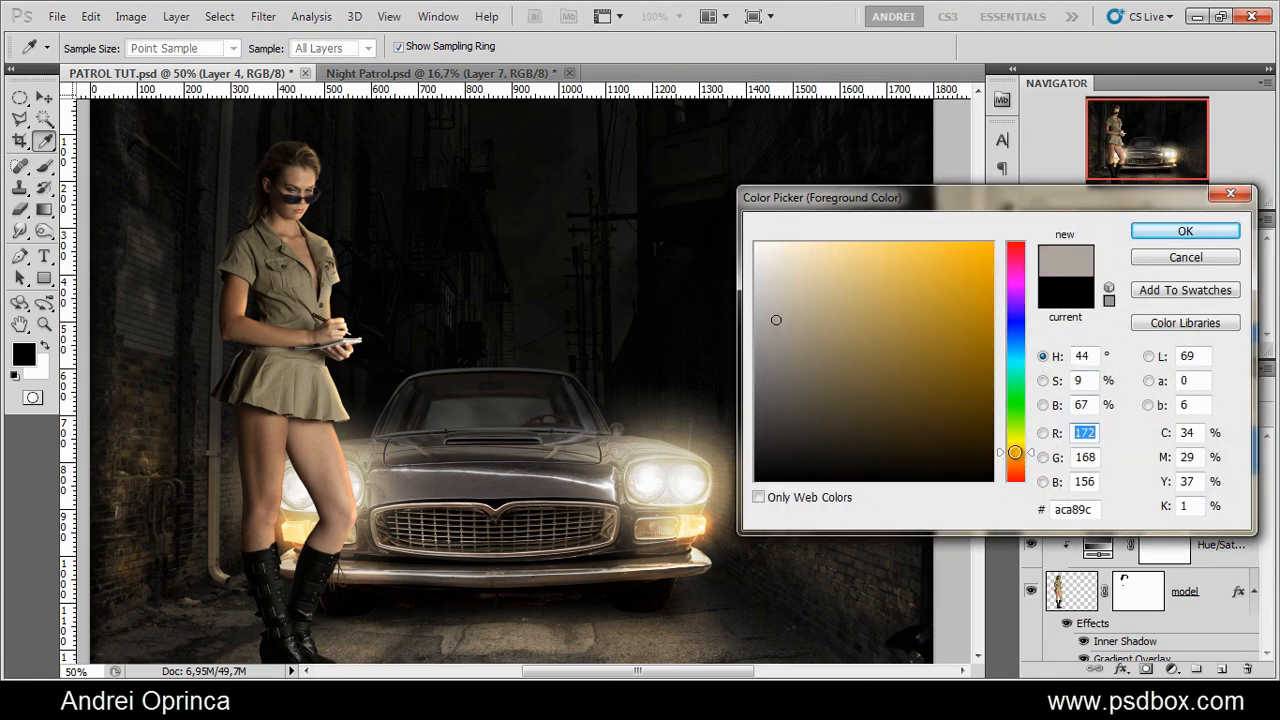
left_click(1218, 238)
Try a brush stroke from the model's face down to her chest, and undo it
key("b")
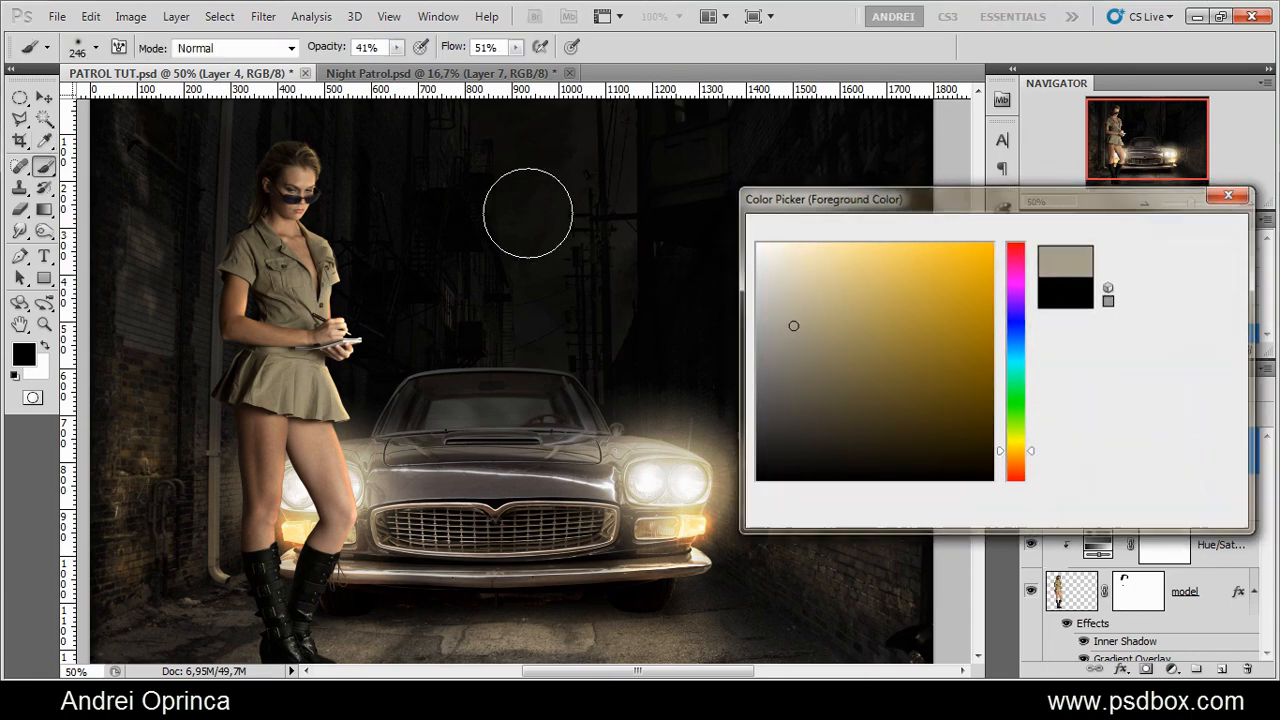
right_click(368, 216)
left_click_drag(295, 184, 304, 250)
key("ctrl+z")
Choose greyish beige #8b8066 as the foreground colour and brush light over the model's face, chest and hands
left_click(24, 355)
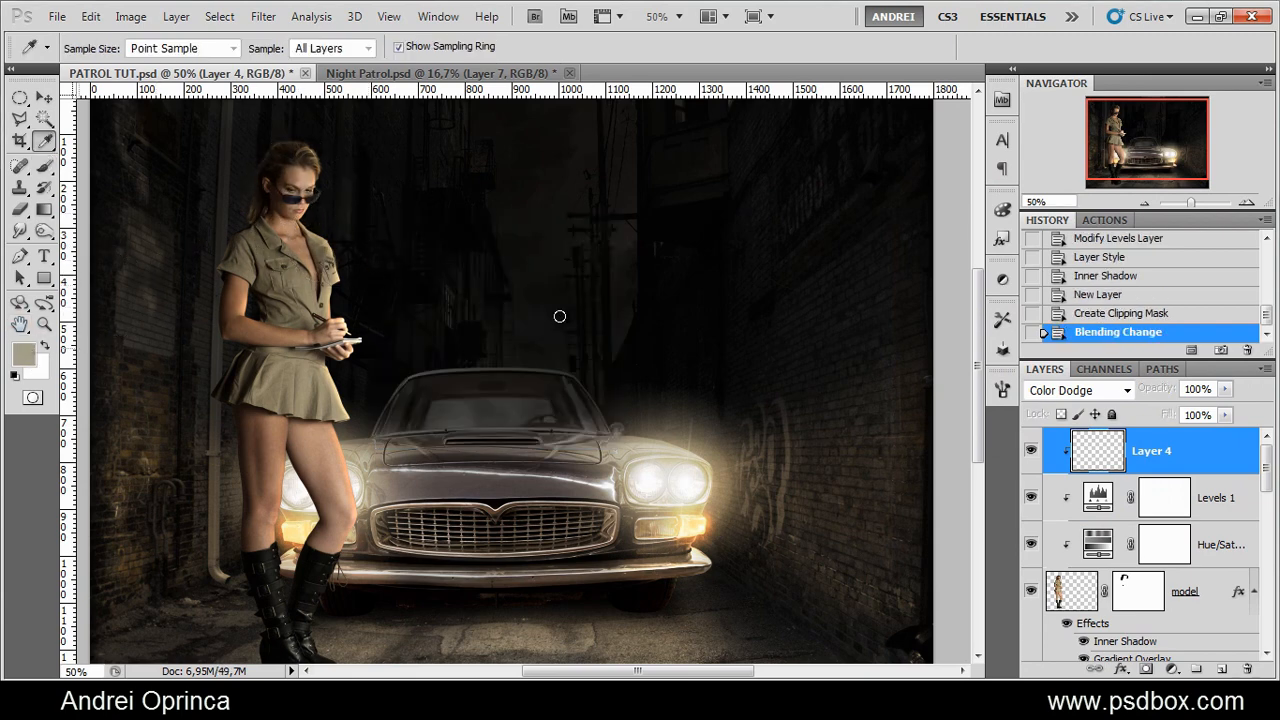
left_click(818, 353)
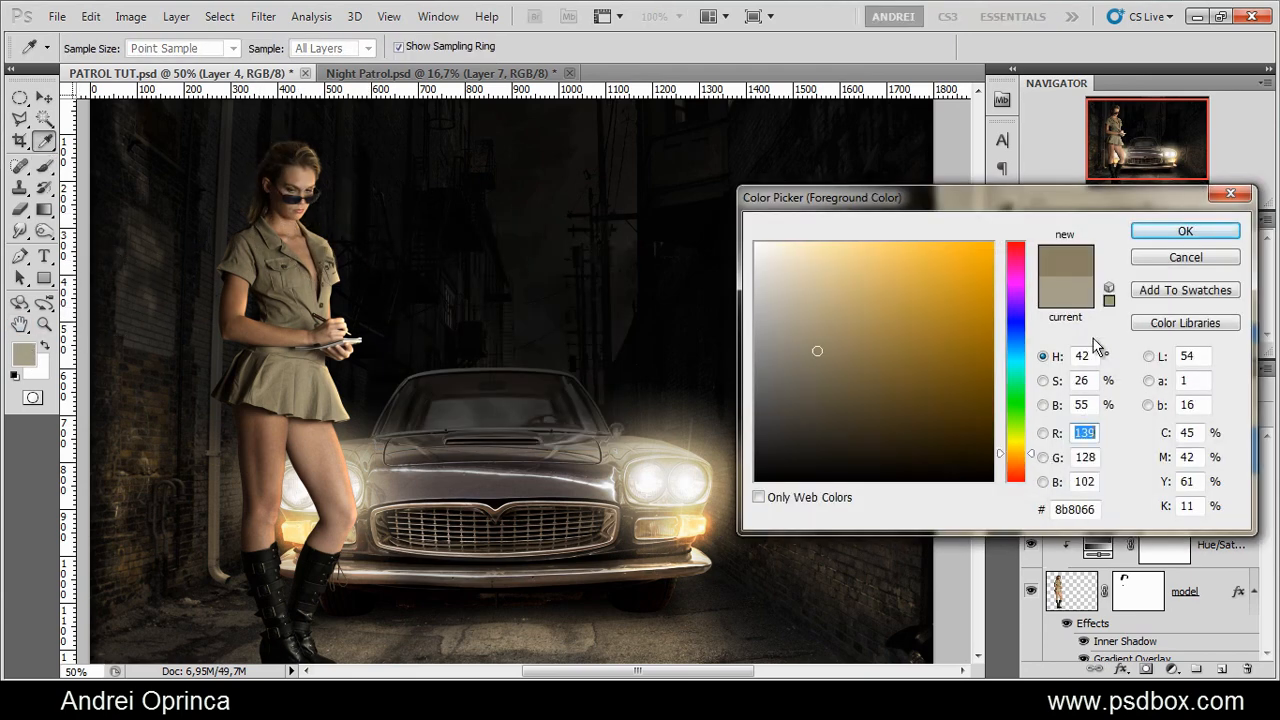
left_click(1172, 236)
mouse_move(294, 205)
left_mouse_down()
mouse_move(329, 252)
mouse_move(310, 264)
mouse_move(311, 350)
left_mouse_up()
left_click_drag(311, 356, 314, 342)
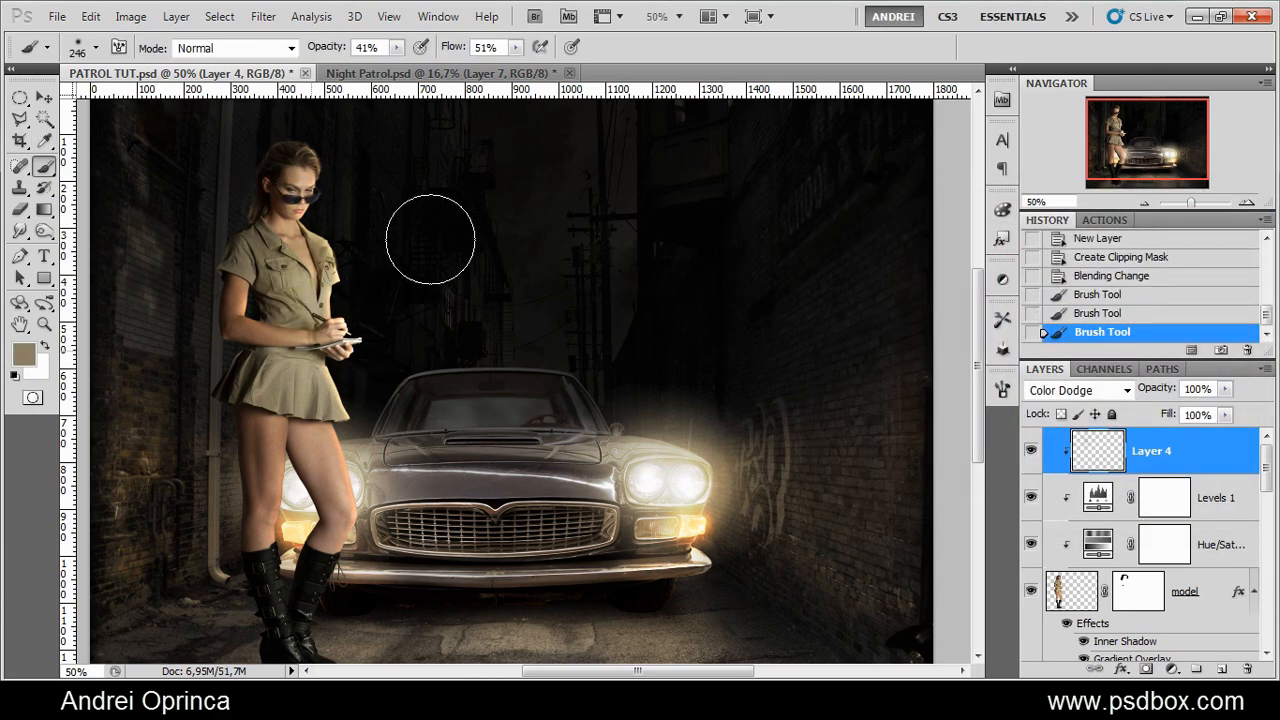
Try the Color Dodge layer at 54% opacity, and revert the document to the state before the brush strokes
left_click(1225, 389)
left_click_drag(1212, 411, 1182, 413)
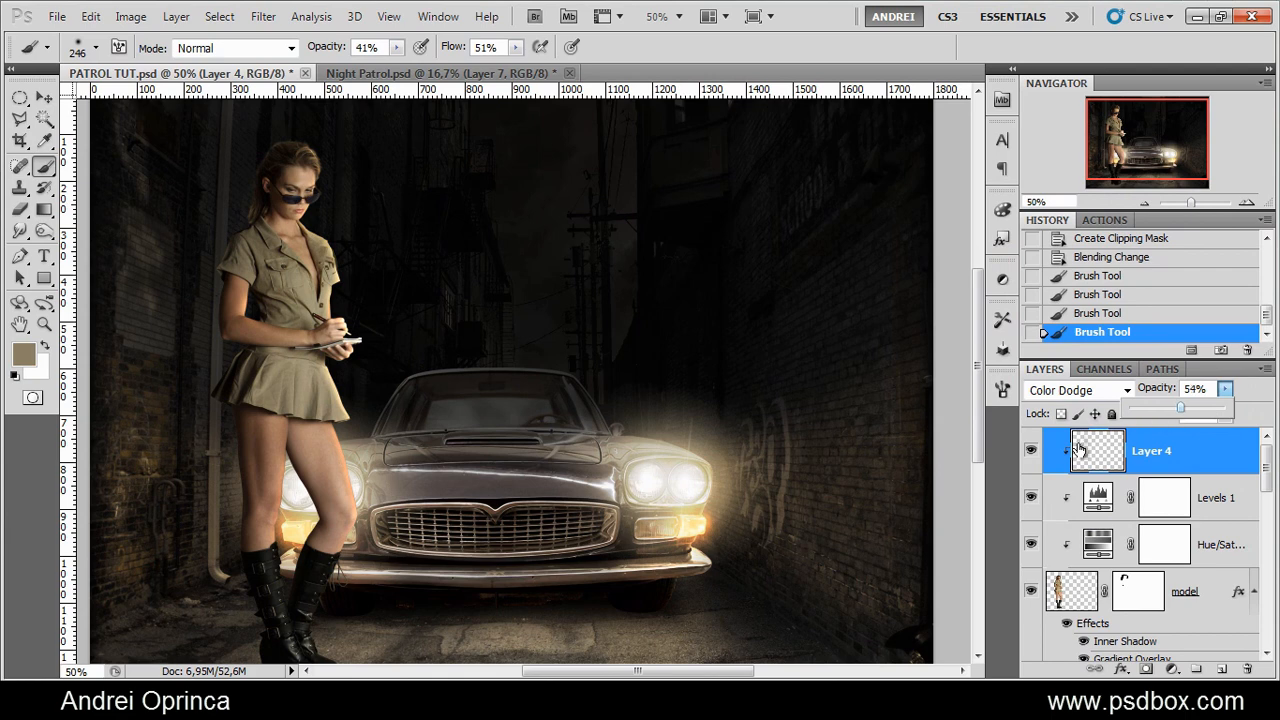
left_click(1033, 449)
left_click(1033, 449)
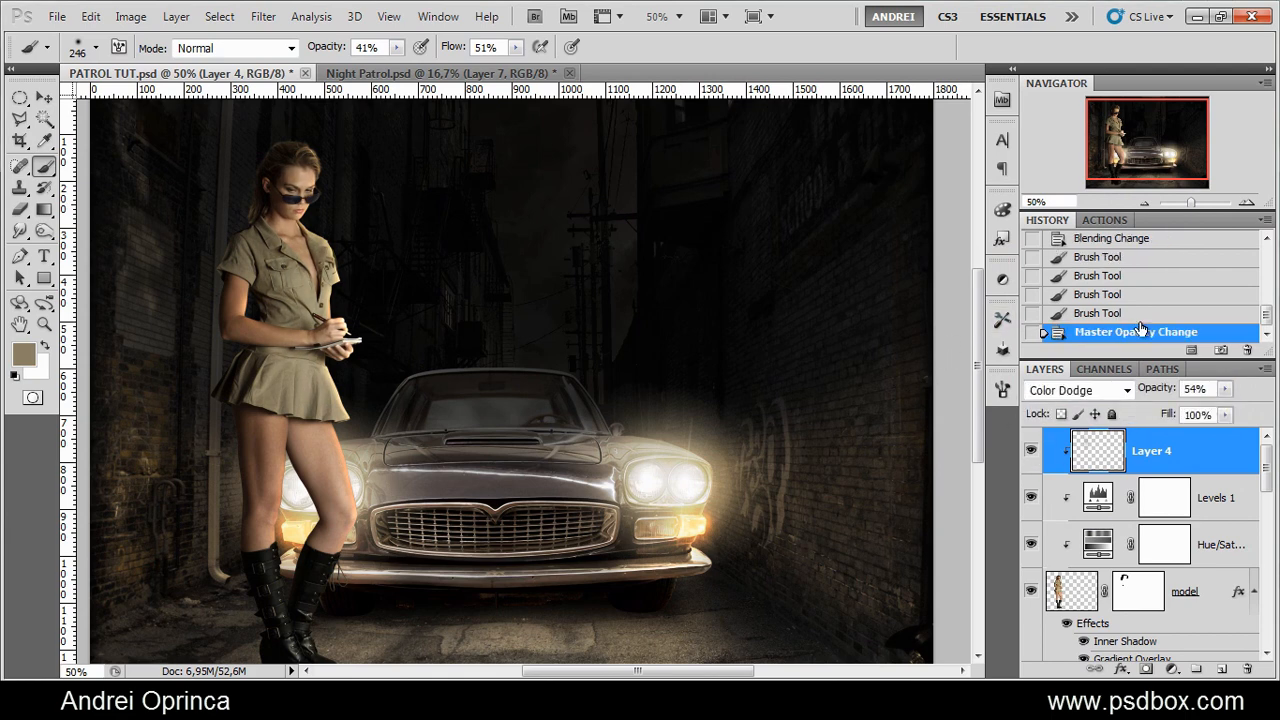
scroll(1266, 322, "up", 1)
left_click(1115, 266)
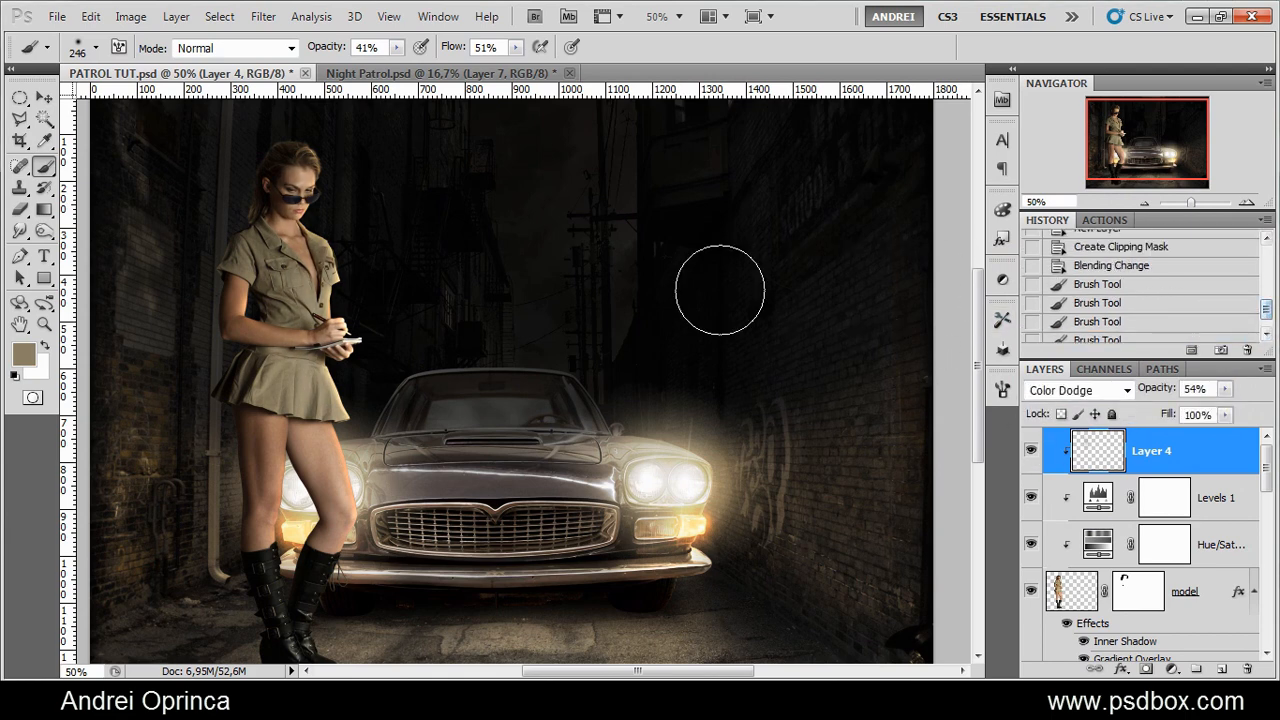
Choose dark brown #6e572f as the foreground colour and reduce the brush size to 152 px
left_click(25, 355)
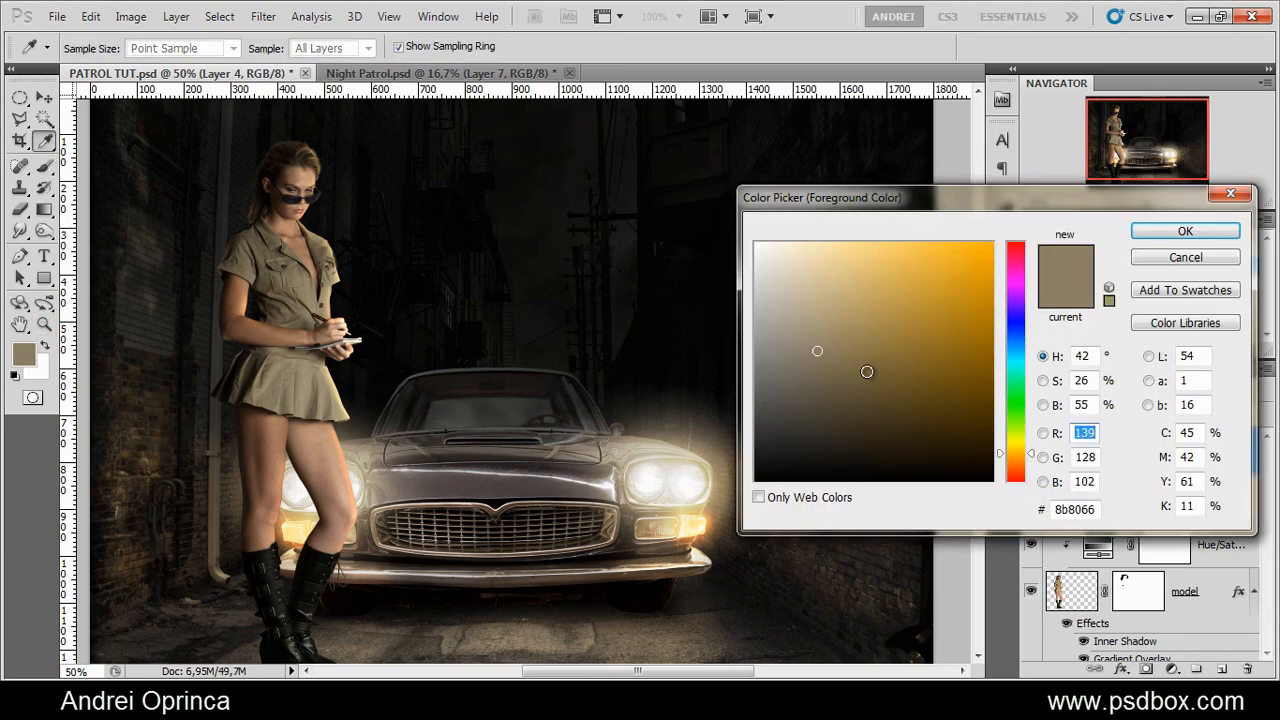
left_click(889, 377)
left_click(1170, 238)
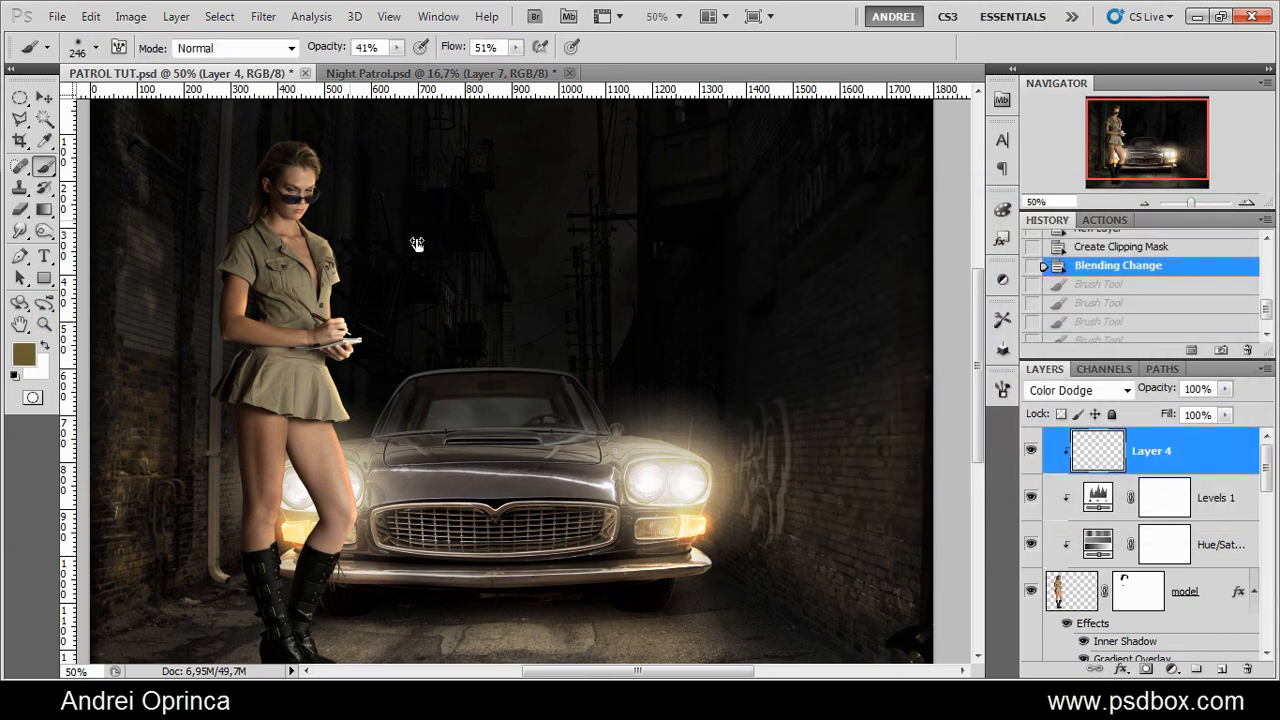
right_click(414, 243)
Try two dabs of brown light on the model's face and chest, and undo them
left_click(304, 205)
left_click(309, 256)
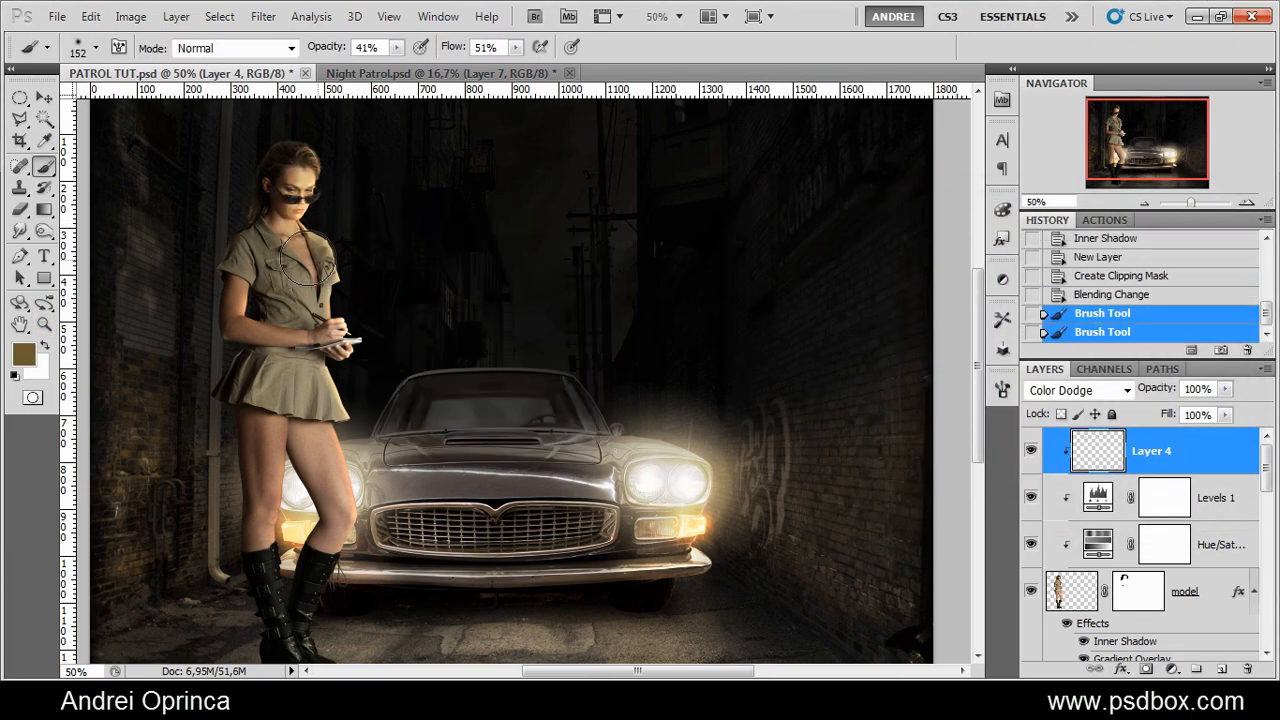
key("ctrl+alt+z")
key("ctrl+alt+z")
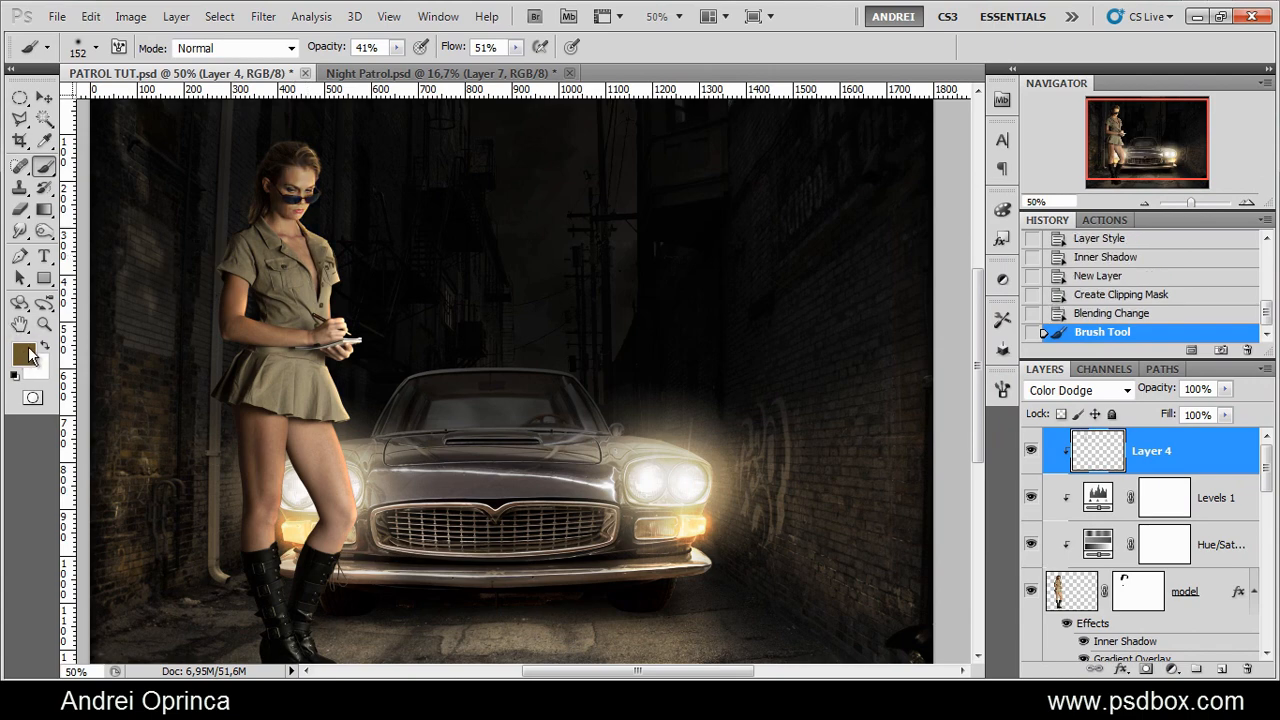
Choose a less saturated dark brown as the foreground colour and dab light on the model's face, chest and hands
left_click(24, 355)
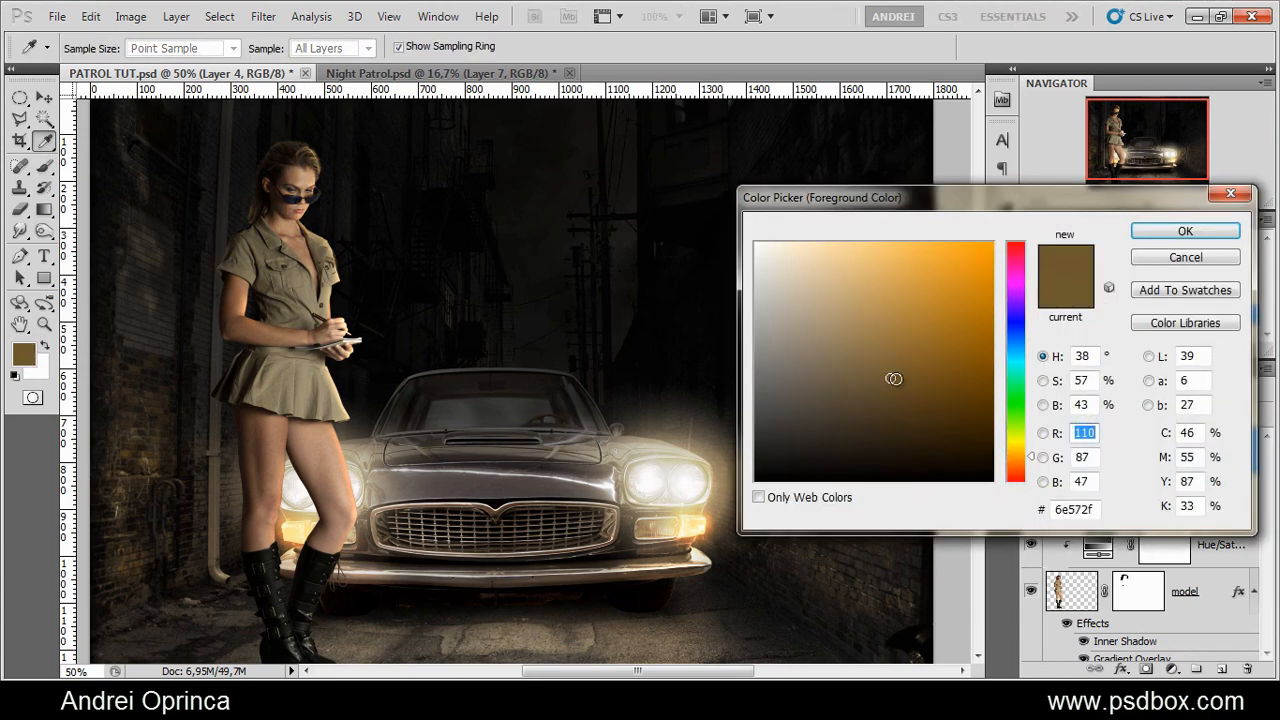
left_click(840, 393)
left_click(1185, 231)
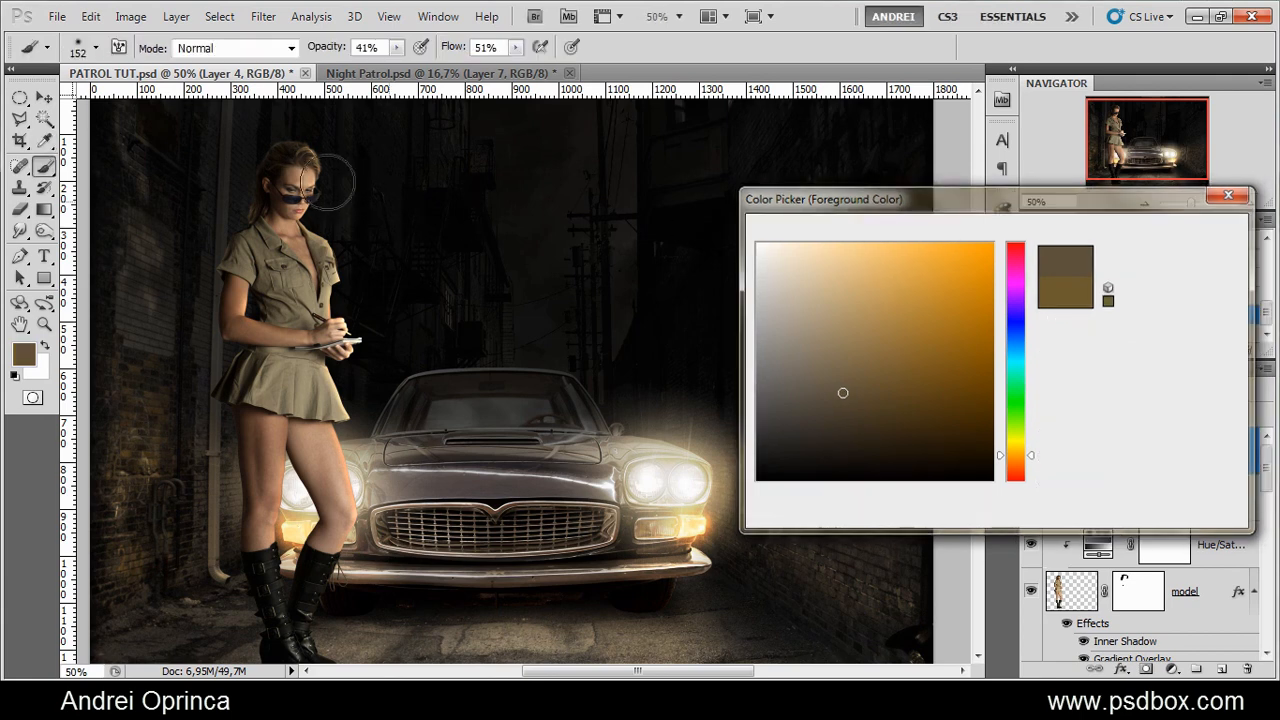
left_click(296, 219)
left_click(305, 272)
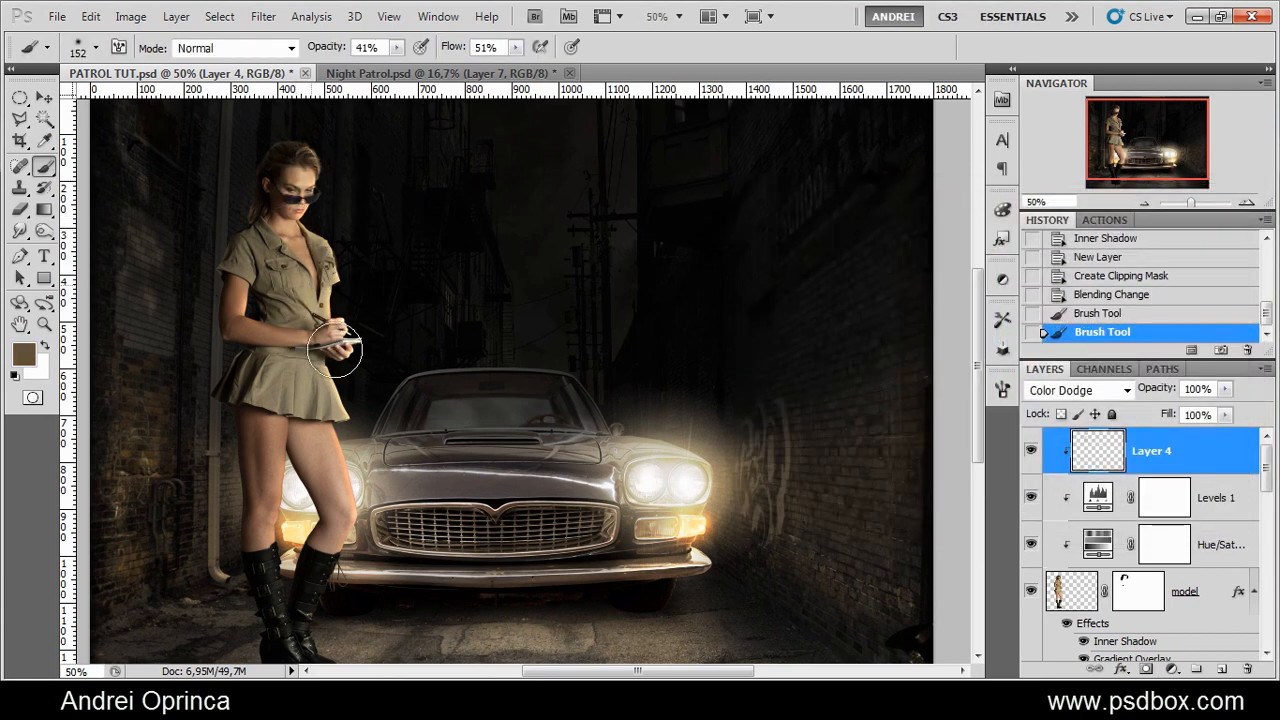
left_click(338, 352)
left_click(301, 246)
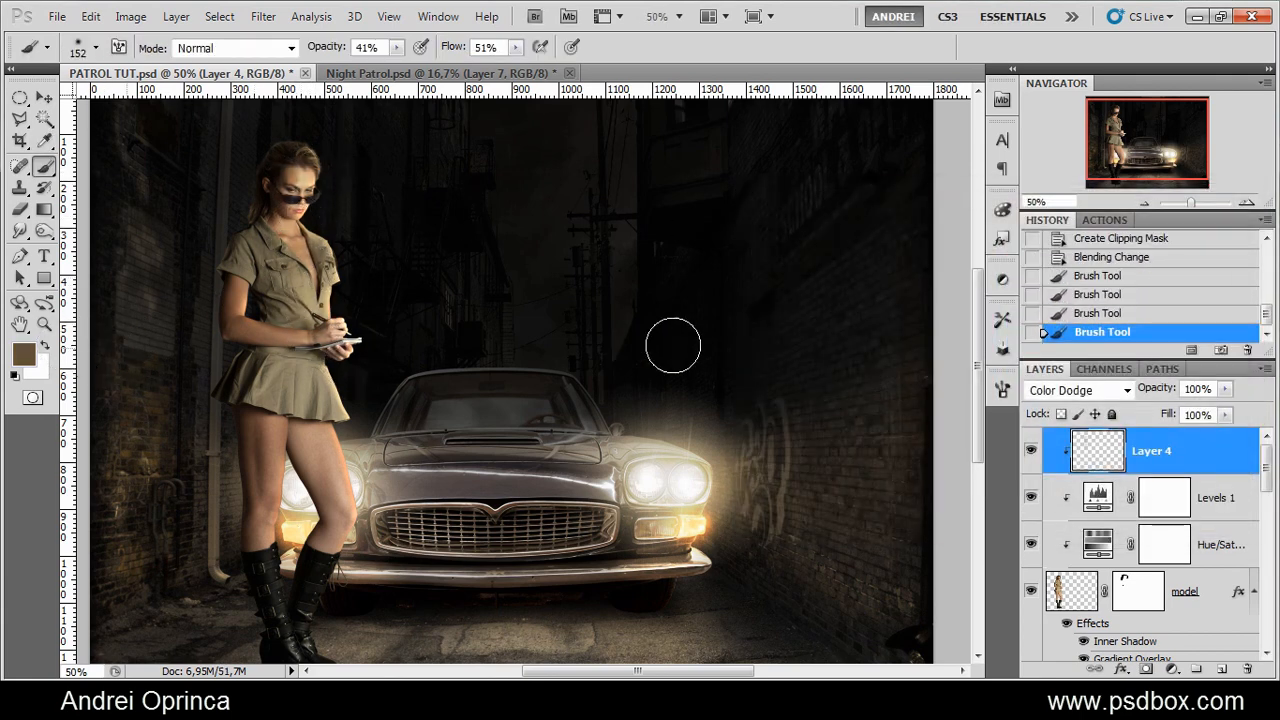
Apply Hue/Saturation to the painted light with hue -12 and saturation -37, and compare the layer hidden and shown
key("i")
key("ctrl+u")
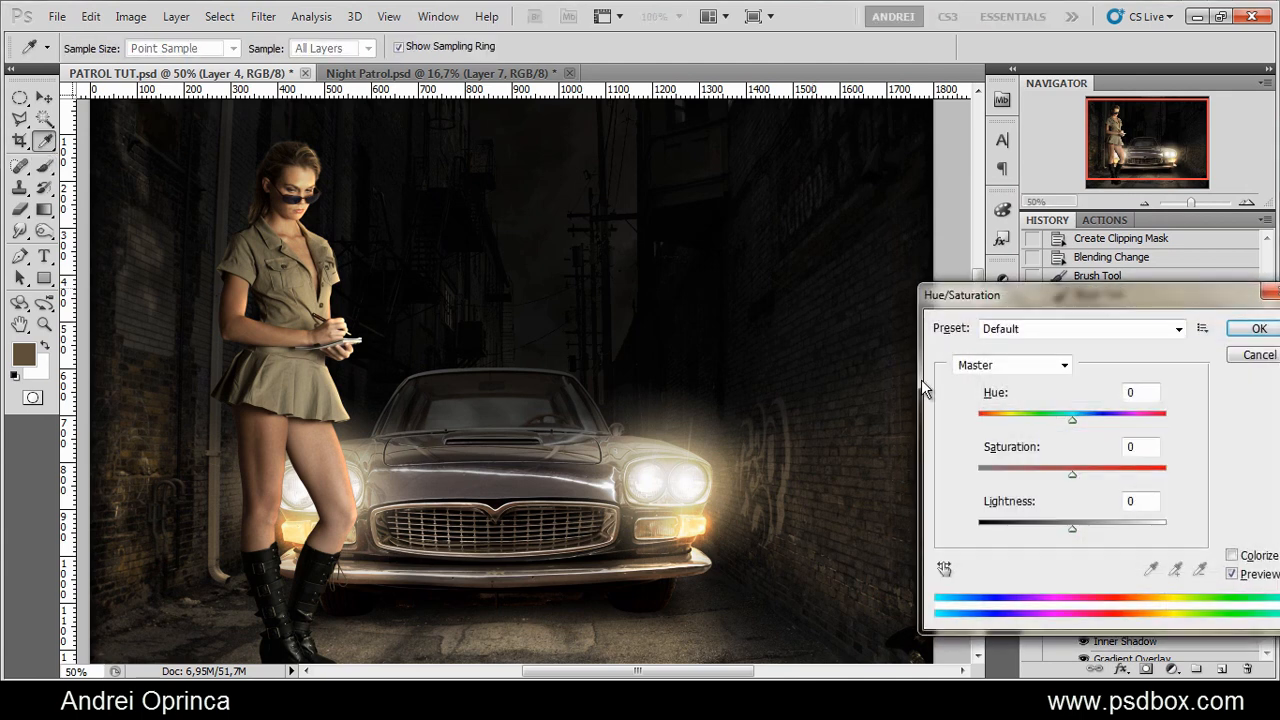
left_click_drag(1073, 421, 1062, 422)
left_click_drag(1071, 472, 1005, 475)
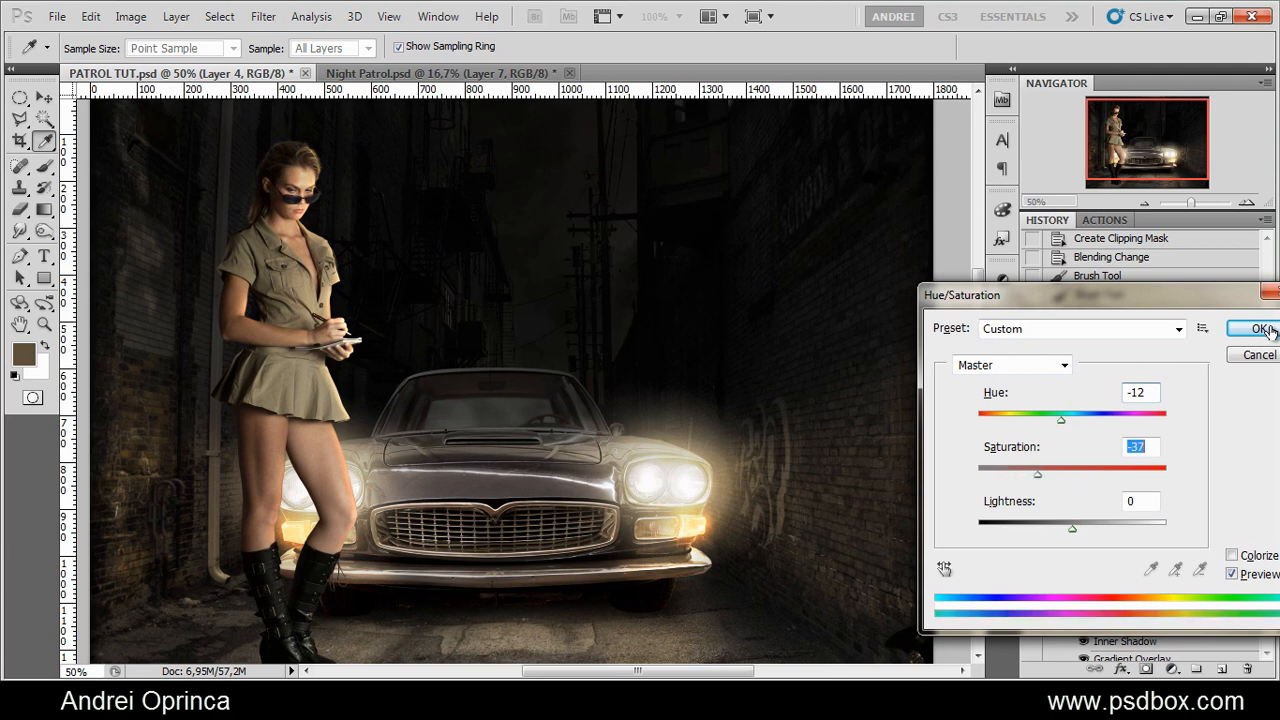
left_click(1259, 328)
key("b")
left_click(1029, 455)
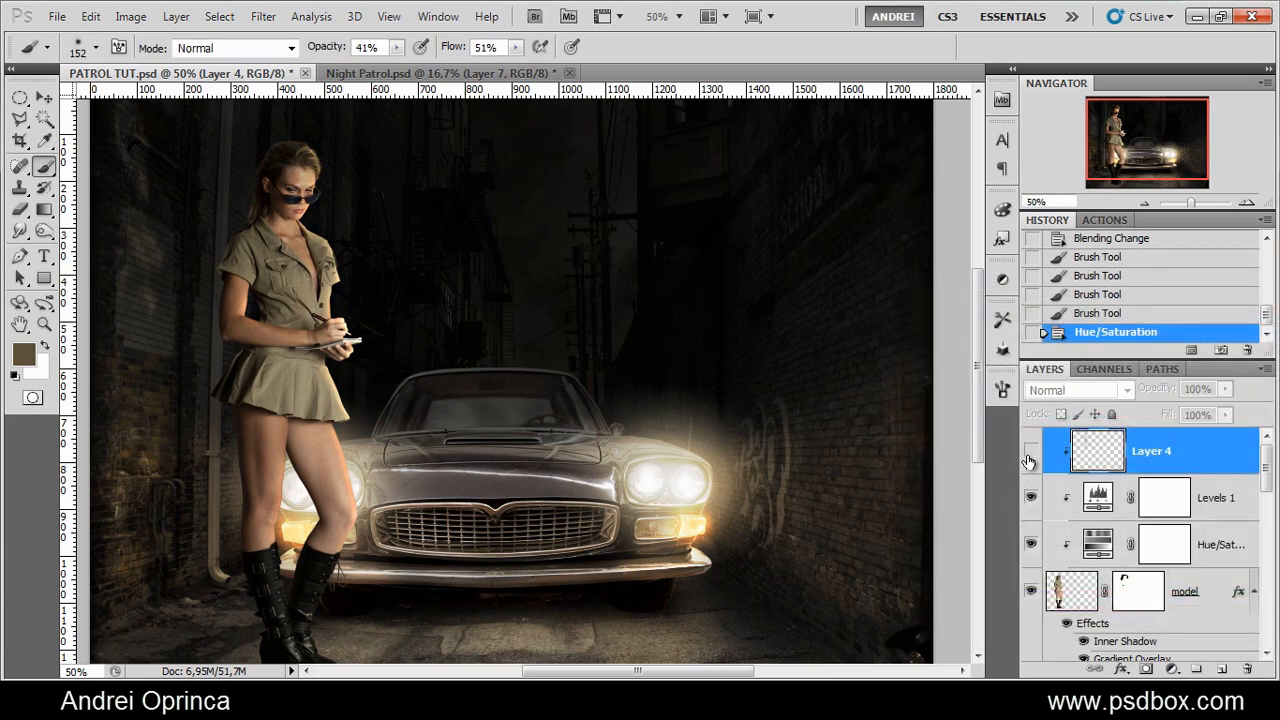
left_click(1029, 455)
Rename the Color Dodge layer as face light and collapse the model layer's list of effects
double_click(1148, 452)
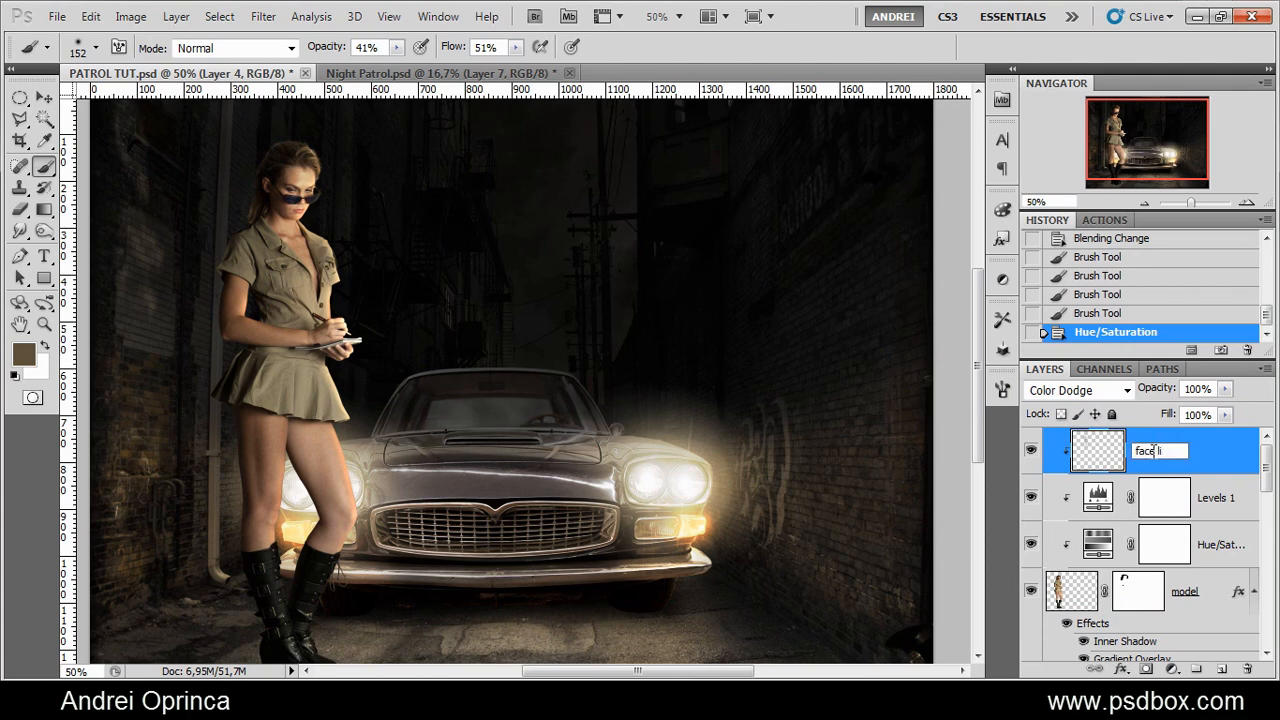
type("face light")
key("Return")
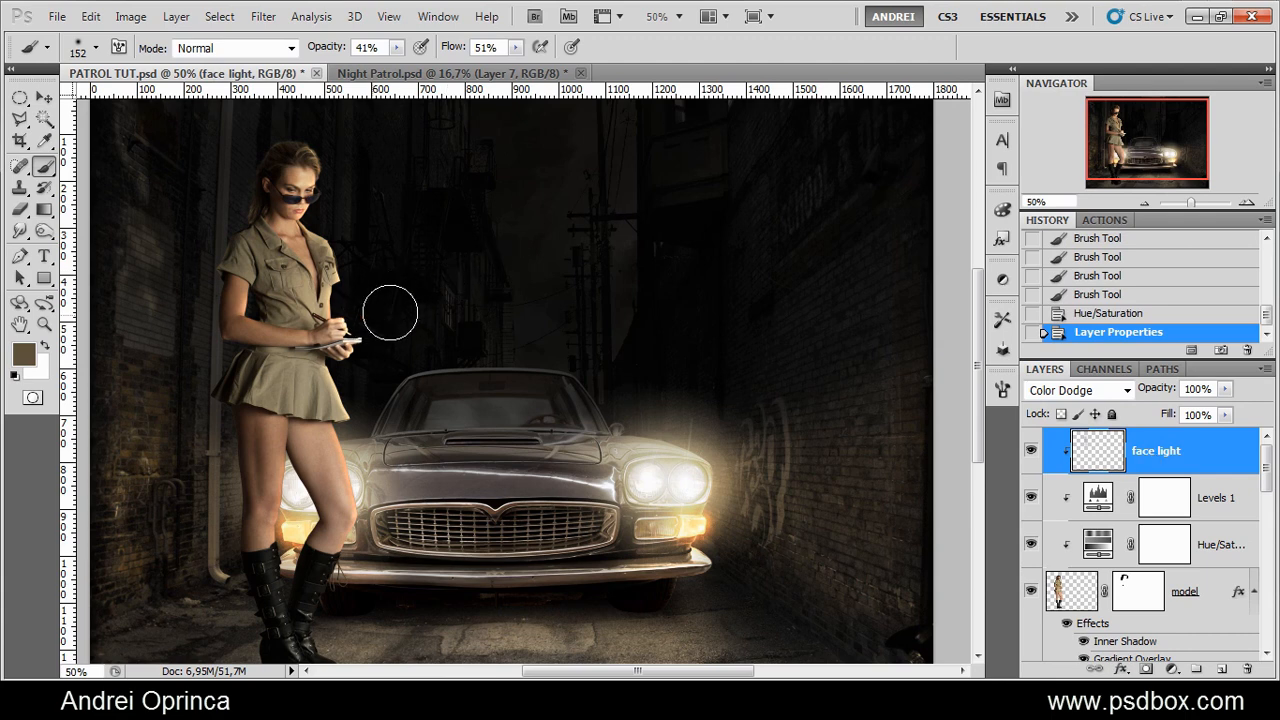
mouse_move(1266, 458)
left_mouse_down()
mouse_move(1266, 478)
mouse_move(1270, 440)
left_mouse_up()
left_click(1254, 534)
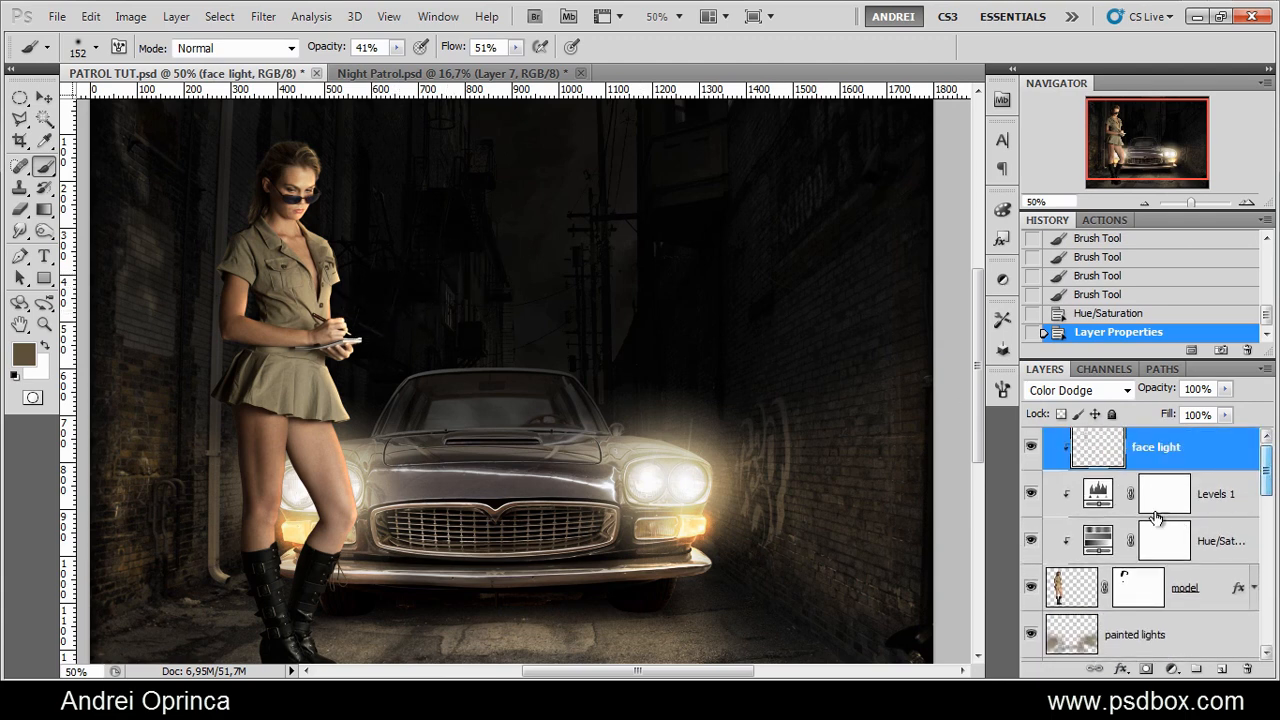
Hide the face light, Levels 1 and Hue/Saturation layers clipped to the model
scroll(277, 197, "up", 3)
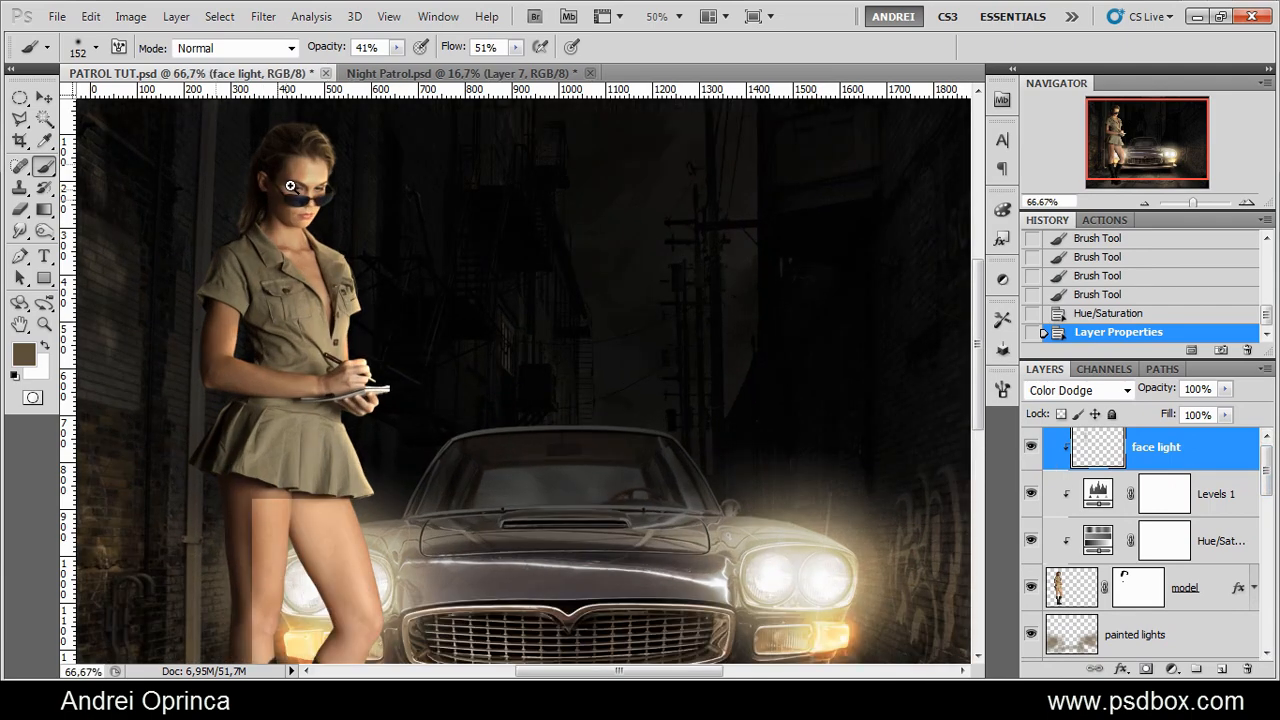
scroll(282, 190, "up", 1)
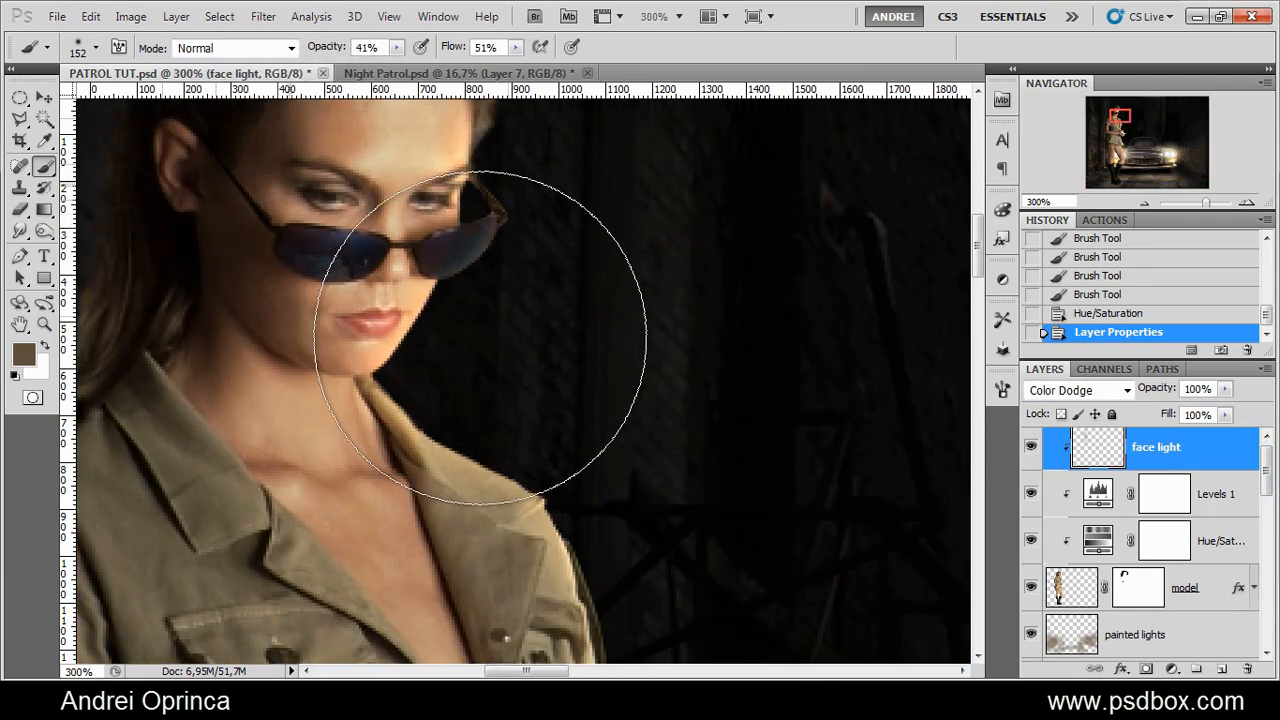
scroll(457, 323, "down", 2)
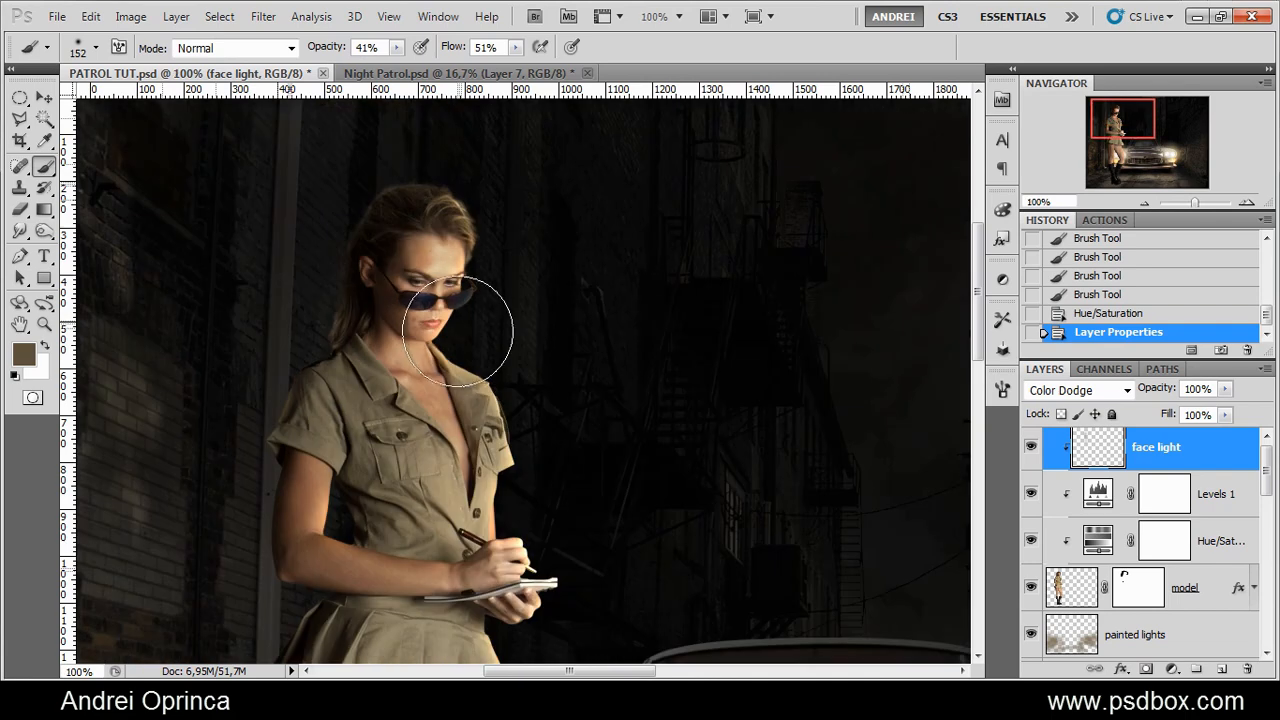
left_click_drag(600, 495, 499, 377)
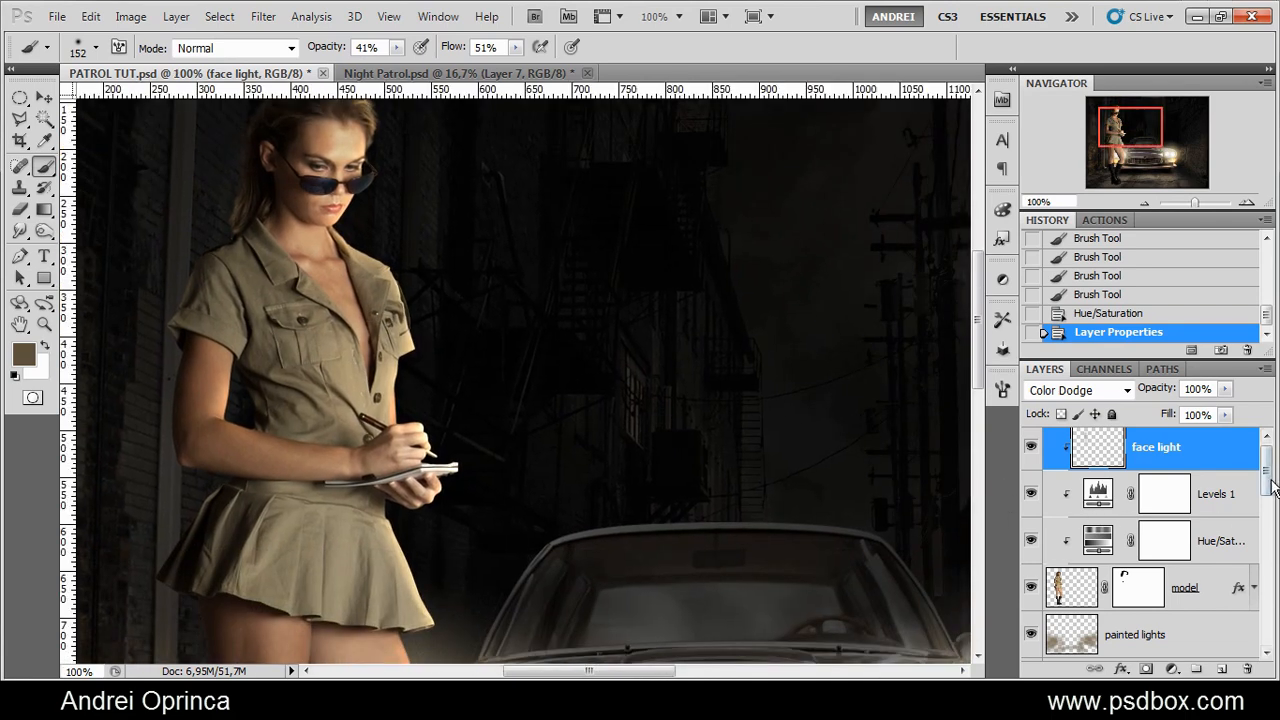
scroll(1035, 480, "up", 1)
left_click(1030, 455)
left_click(1030, 497)
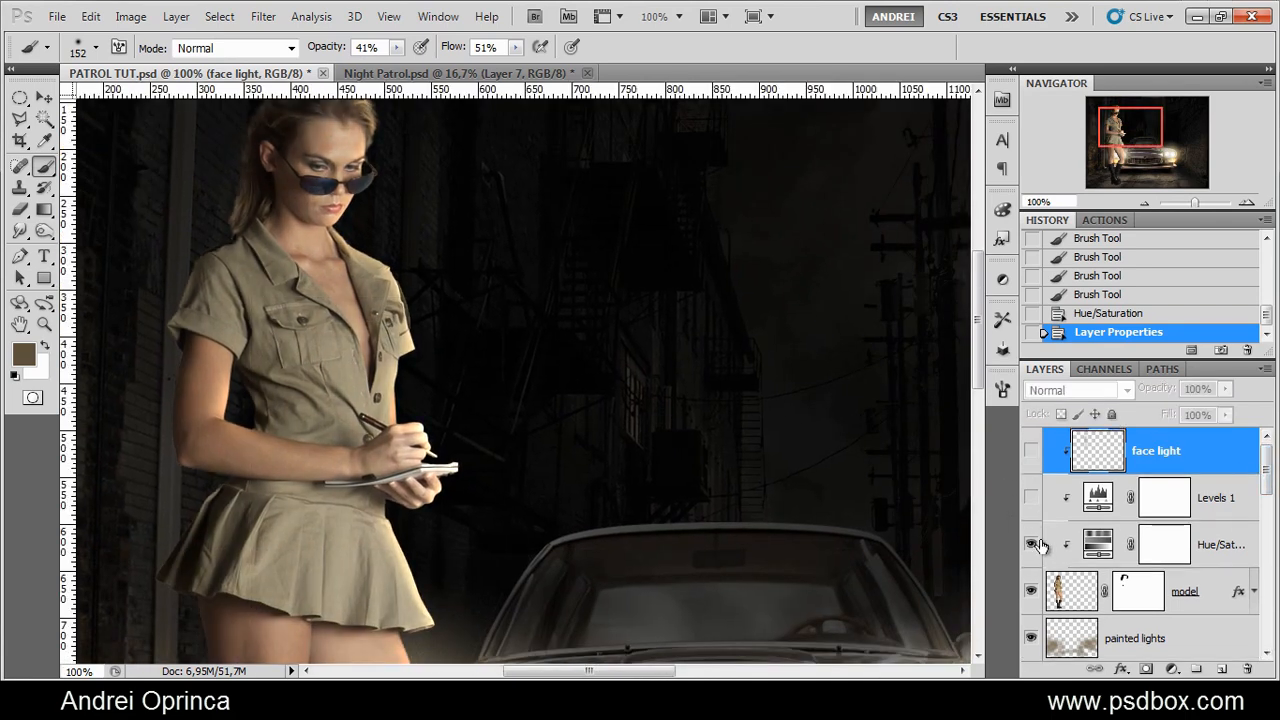
left_click(1031, 545)
Try adding a new clipped layer named smooth skin directly above the model layer, and delete it
left_click(1208, 596)
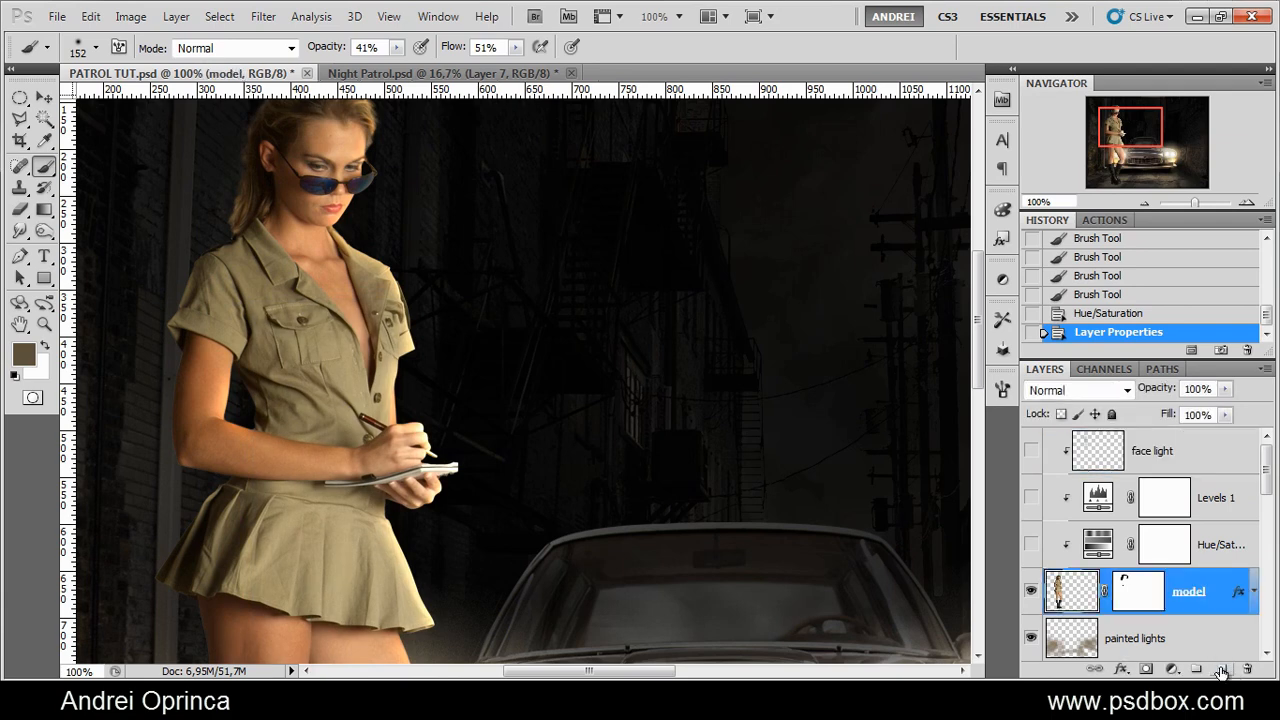
left_click(1221, 669)
double_click(1150, 593)
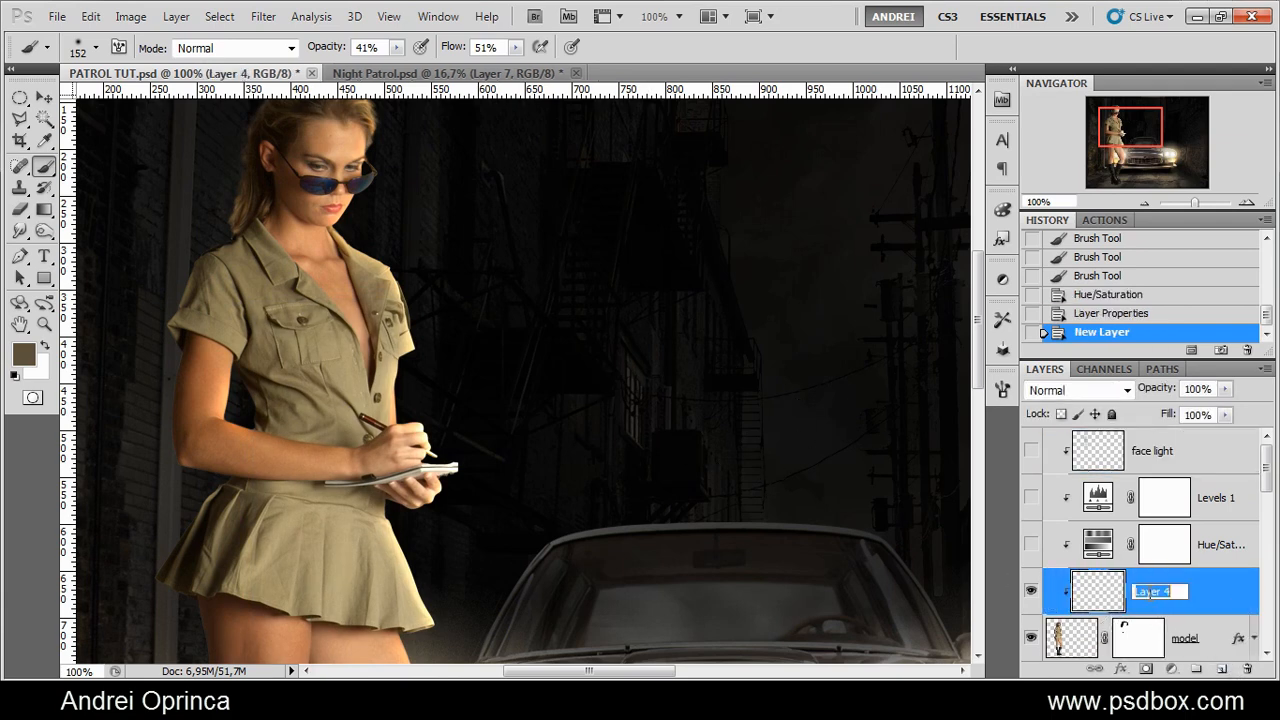
type("smooth skin")
key("Return")
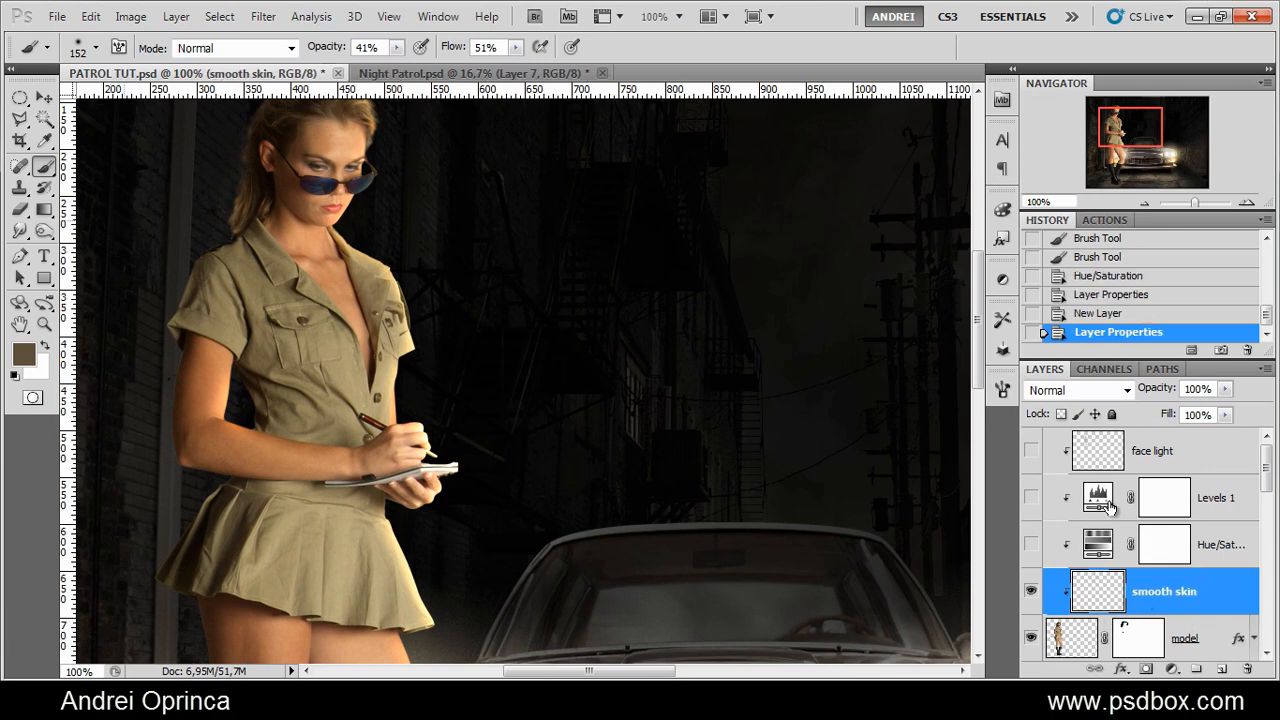
key("Delete")
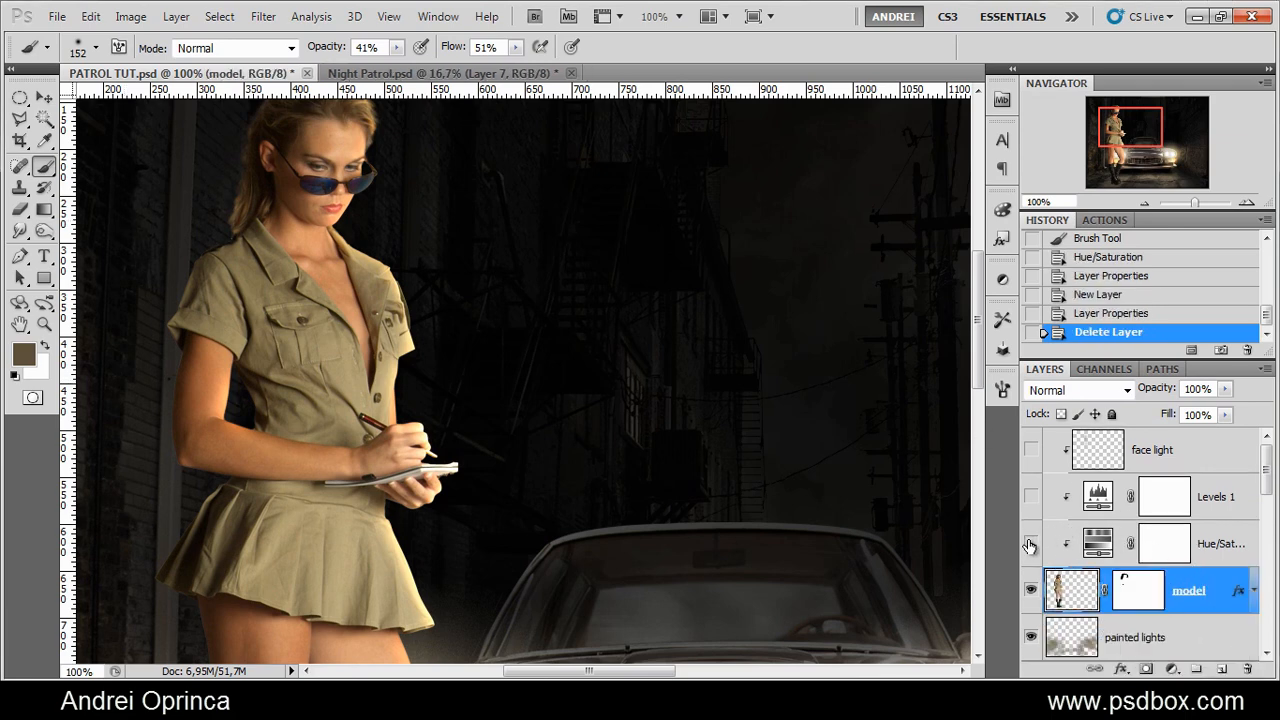
Show the three layers clipped to the model again and compare the image with and without the face light
left_click_drag(1037, 494, 1031, 450)
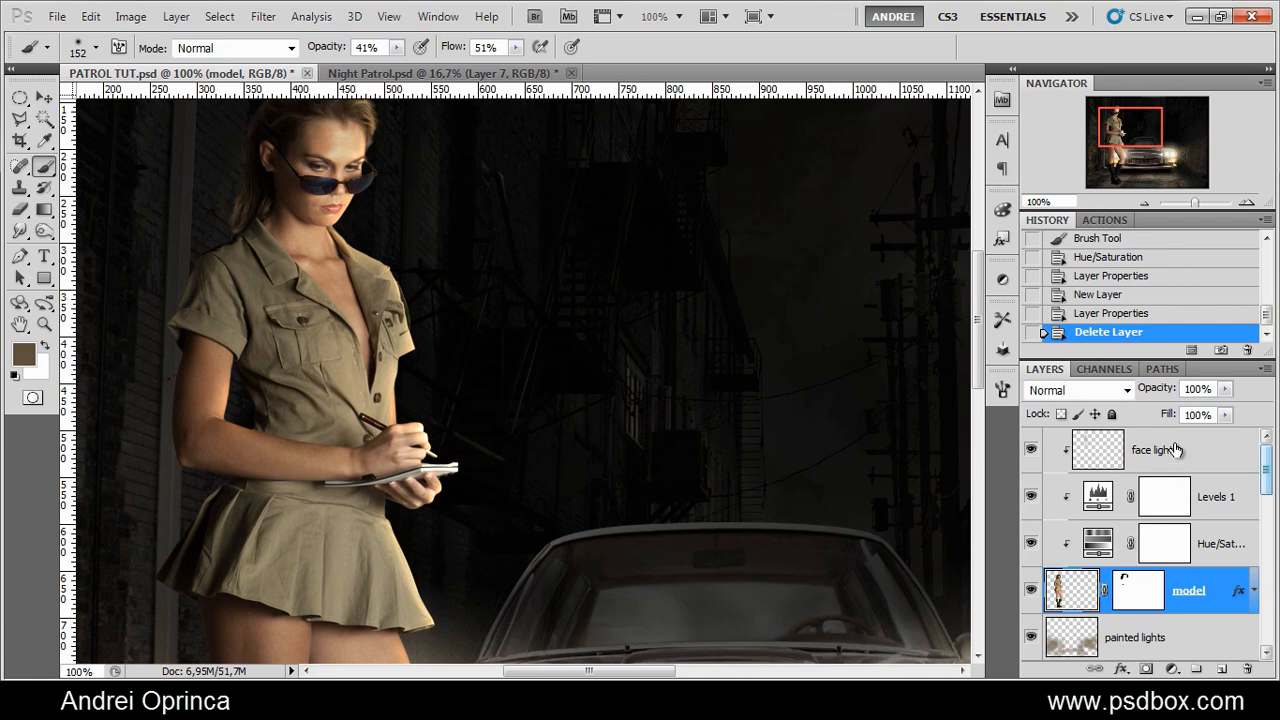
key("ctrl+minus")
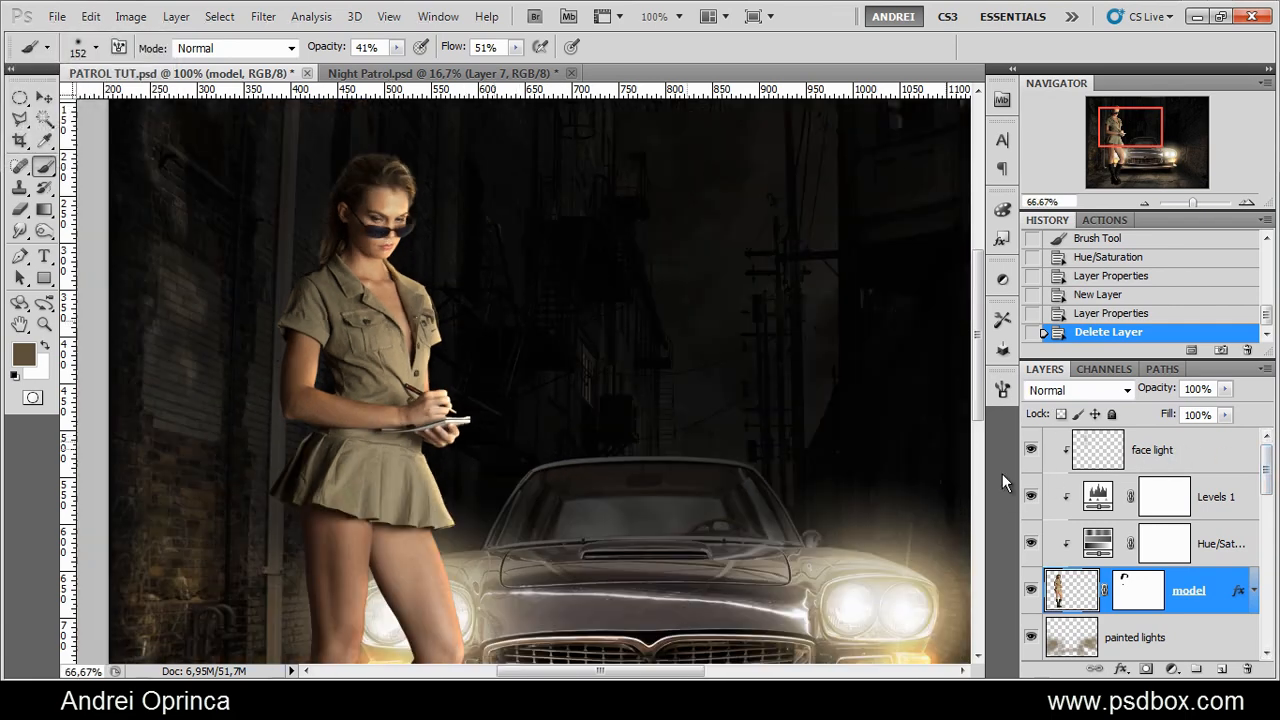
left_click(1031, 452)
left_click(1031, 449)
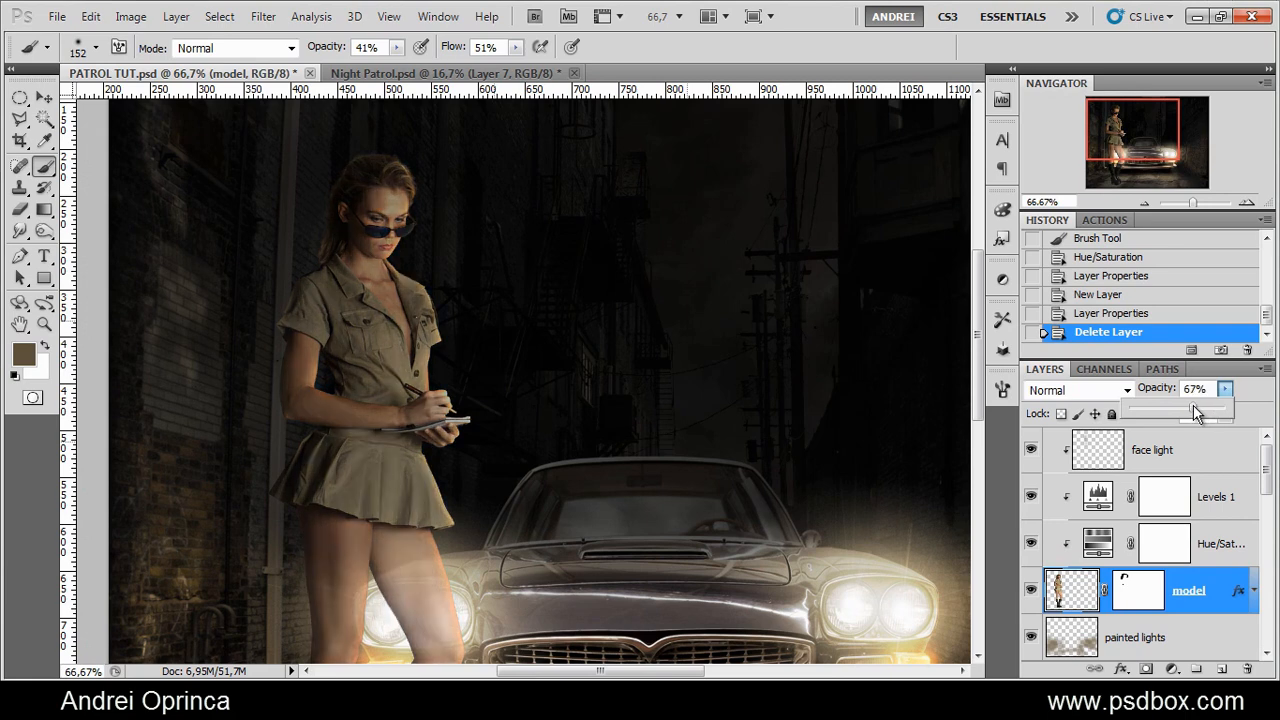
Restore the model layer's opacity to 100% and set the face light layer's opacity to 66%
left_click_drag(1193, 405, 1228, 408)
left_click(1205, 447)
left_click(1225, 389)
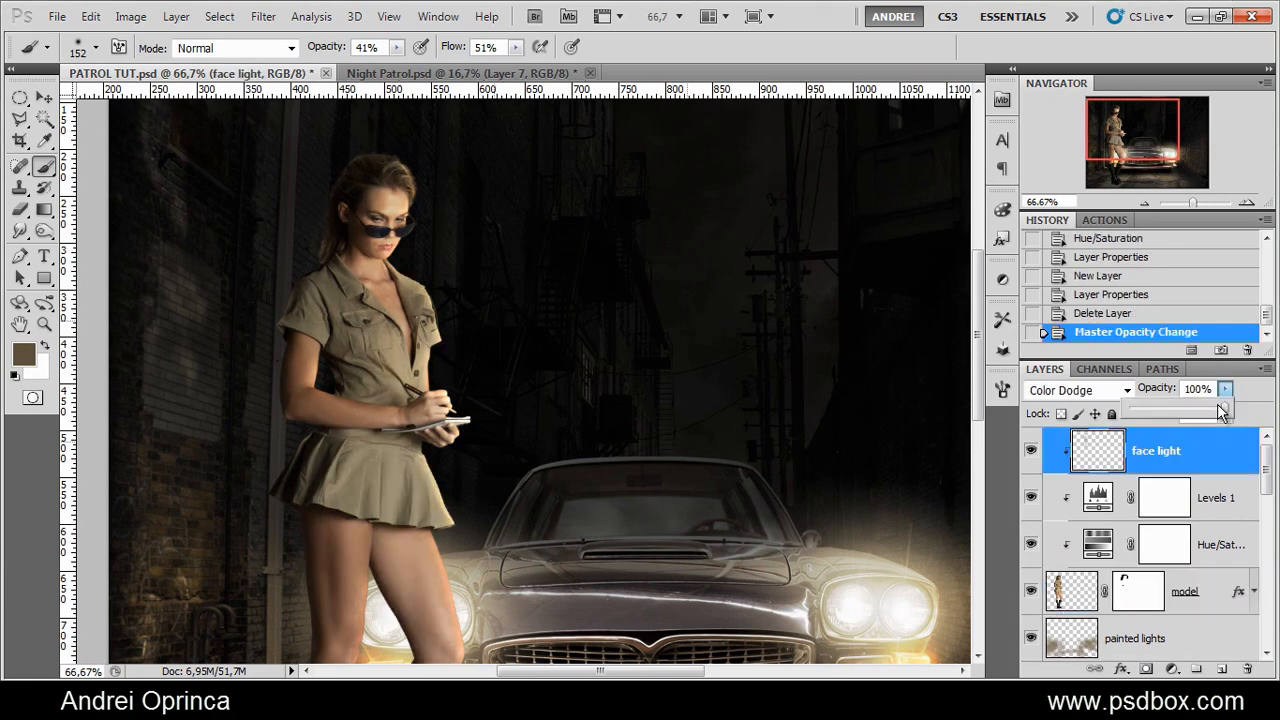
mouse_move(1208, 416)
left_mouse_down()
mouse_move(1191, 406)
mouse_move(1193, 419)
left_mouse_up()
left_click_drag(705, 410, 626, 412)
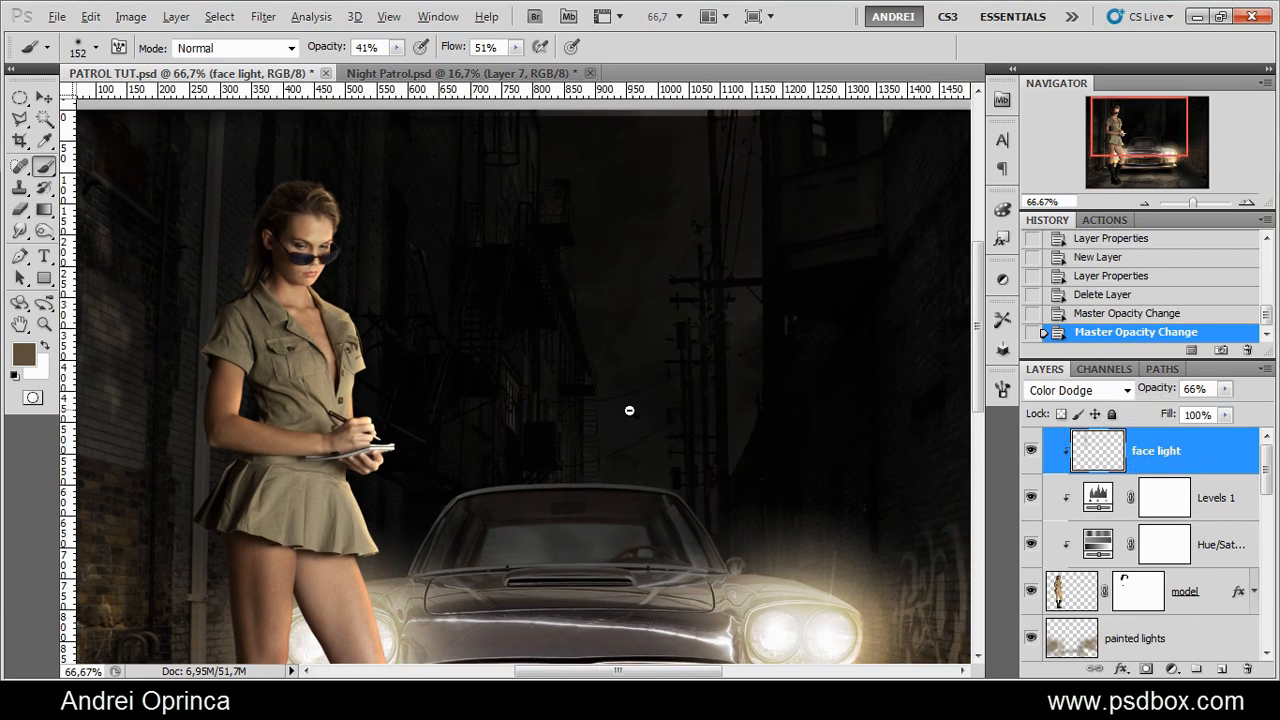
key("ctrl+minus")
key("ctrl+minus")
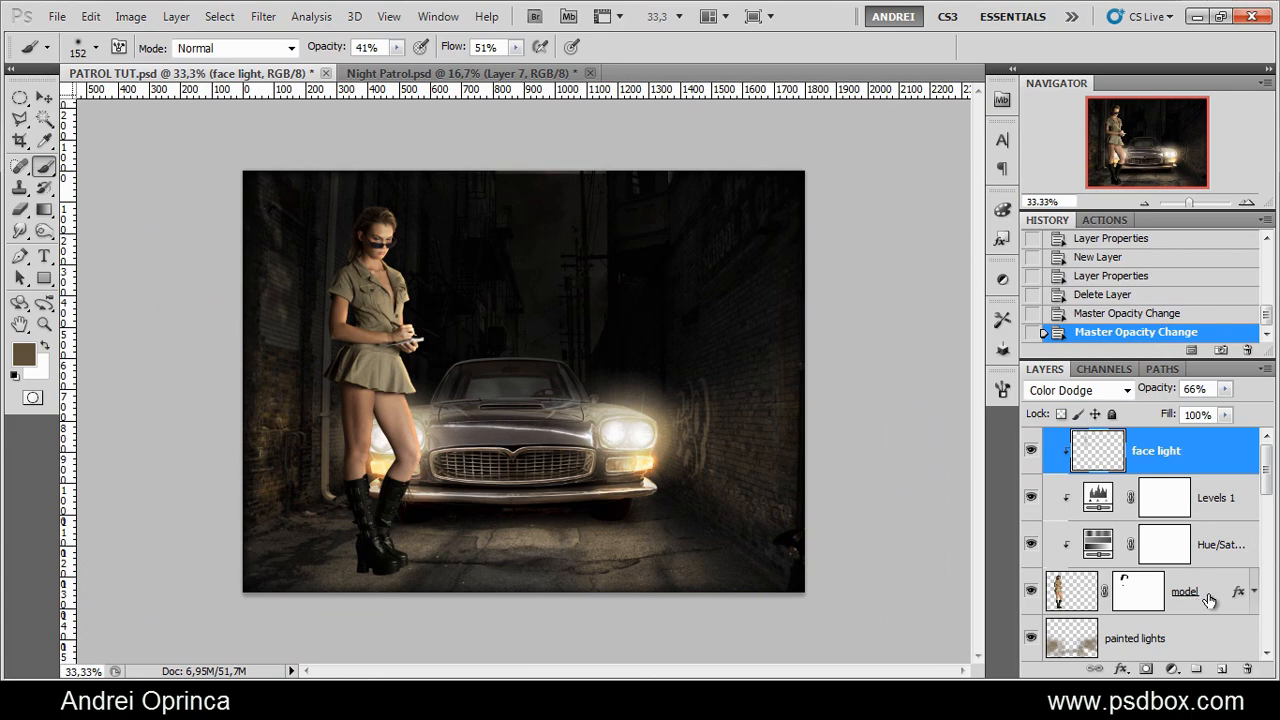
Add a new layer directly below the model layer and paint a black shadow under the boots with a 29 px soft brush
left_click(1201, 634)
left_click(1218, 669)
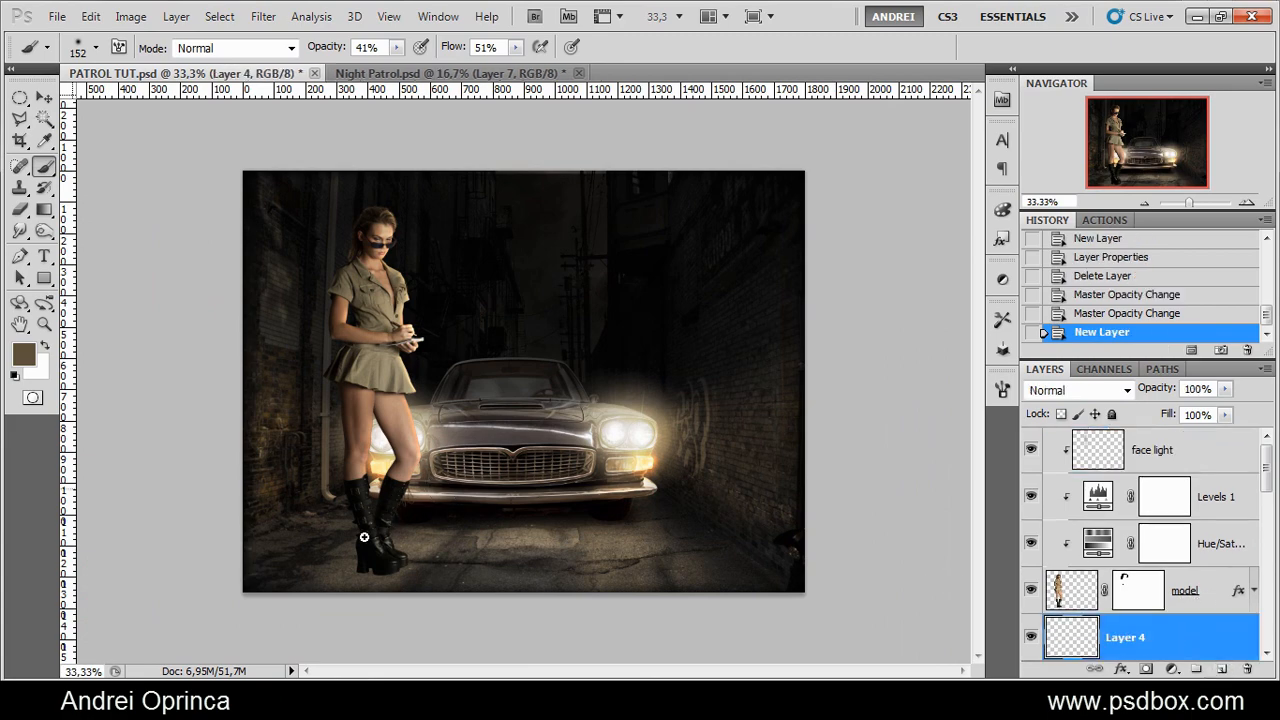
left_click(326, 597, "ctrl")
mouse_move(303, 571)
left_mouse_down()
mouse_move(274, 586)
mouse_move(418, 495)
left_mouse_up()
left_click(243, 609, "ctrl")
left_click(304, 574, "ctrl")
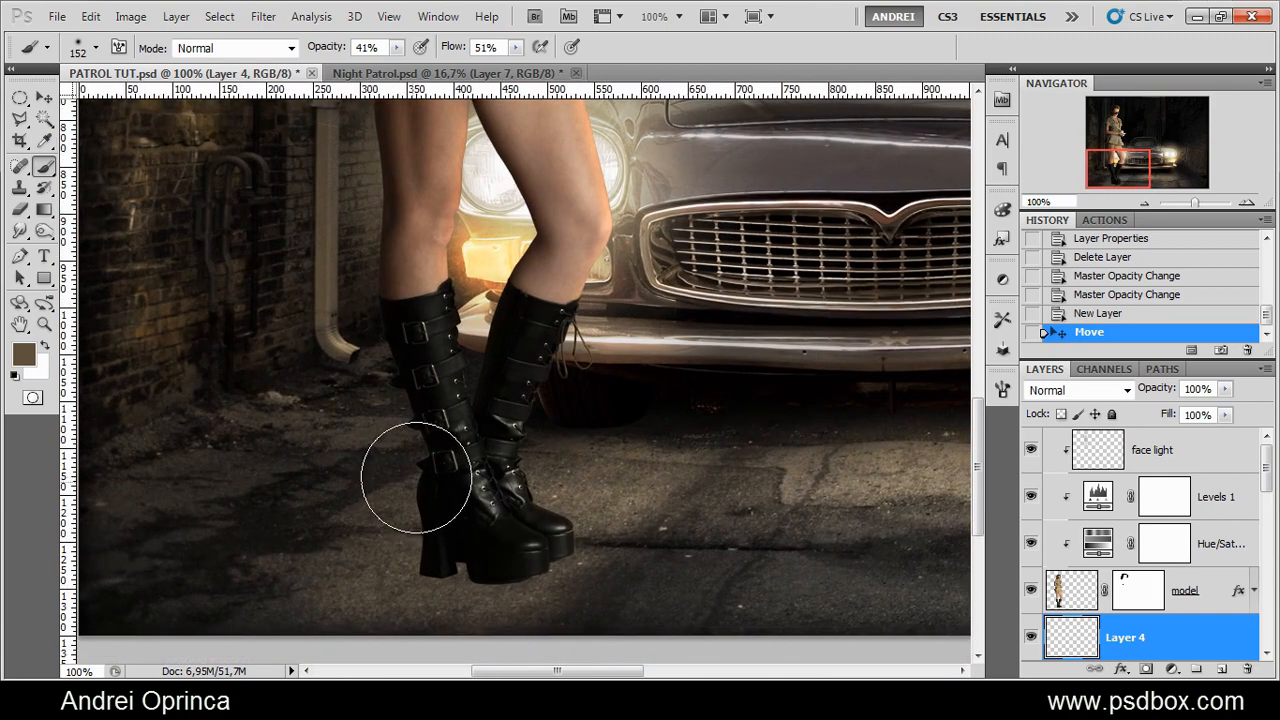
key("d")
right_click(420, 465)
left_click_drag(490, 462, 488, 461)
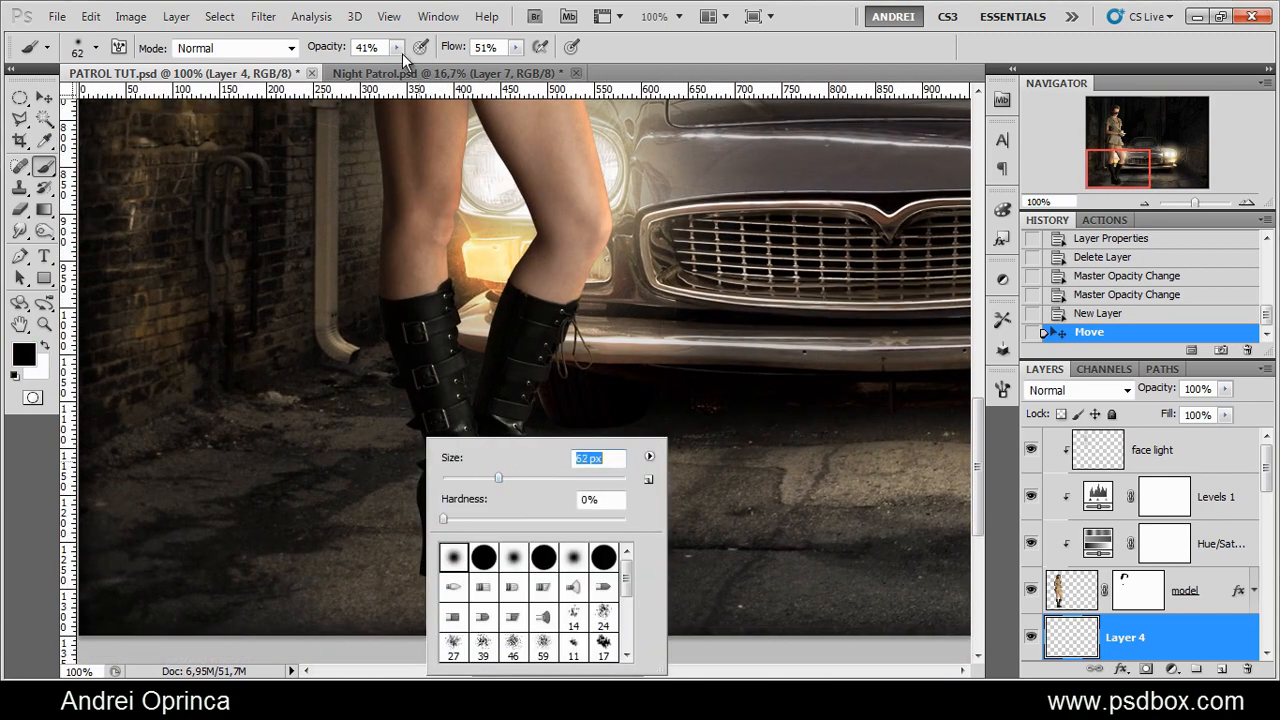
left_click(467, 480)
mouse_move(410, 575)
left_mouse_down()
mouse_move(466, 589)
mouse_move(448, 576)
left_mouse_up()
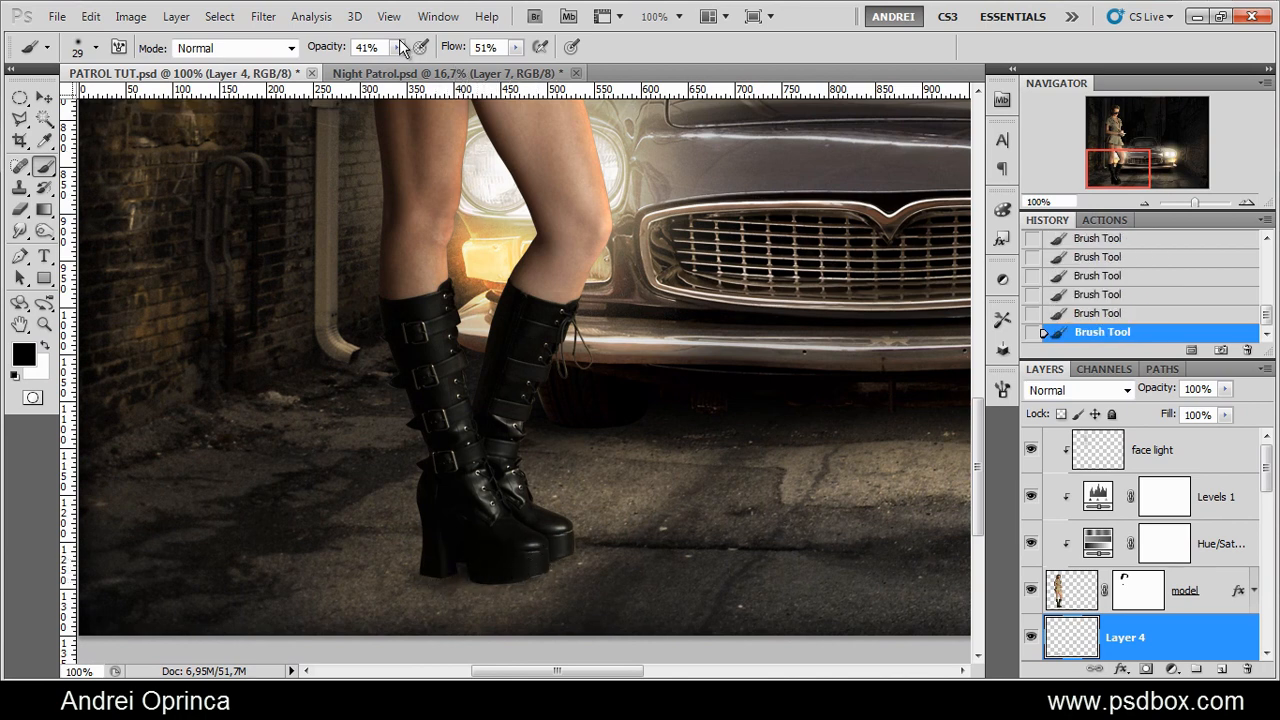
Paint a softer shadow on the ground around the boot soles with a 49 px brush at 23% opacity and 25% flow
left_click(398, 47)
left_click_drag(396, 67, 378, 67)
left_click(515, 51)
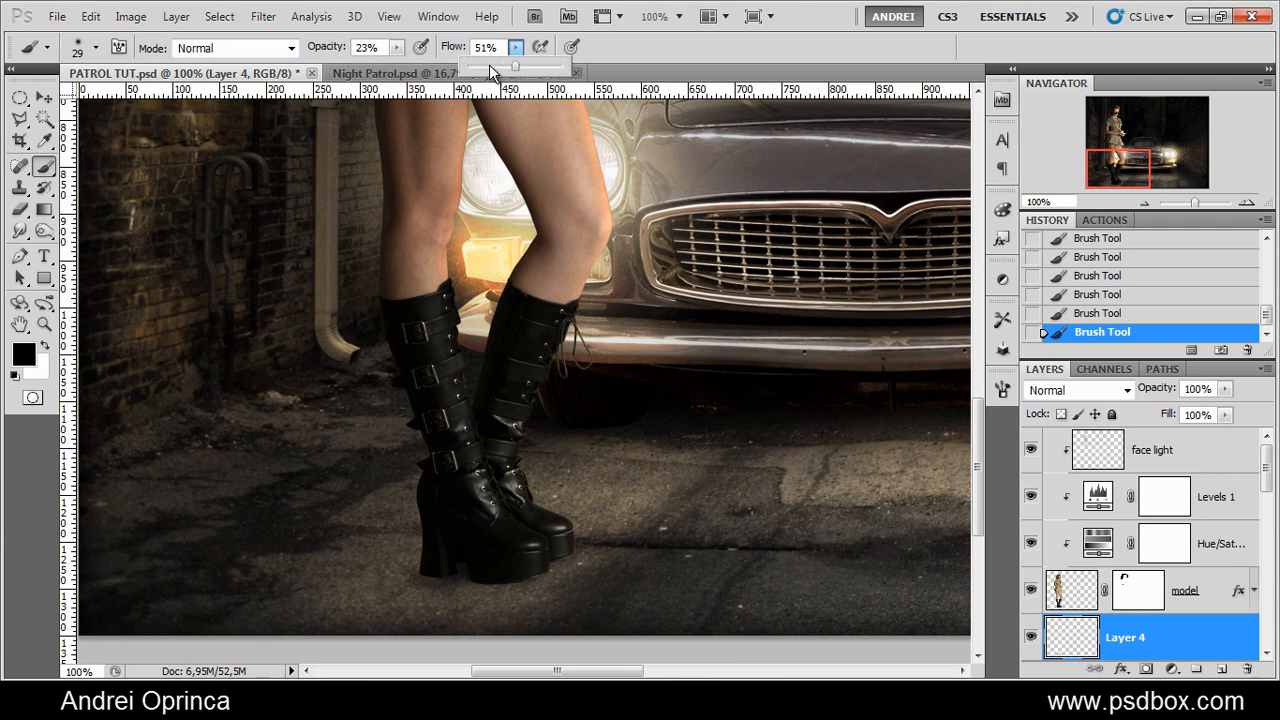
left_click(489, 65)
right_click(441, 413)
left_click(502, 456)
mouse_move(388, 570)
left_mouse_down()
mouse_move(494, 570)
mouse_move(392, 559)
mouse_move(529, 555)
mouse_move(373, 556)
mouse_move(558, 570)
mouse_move(419, 565)
left_mouse_up()
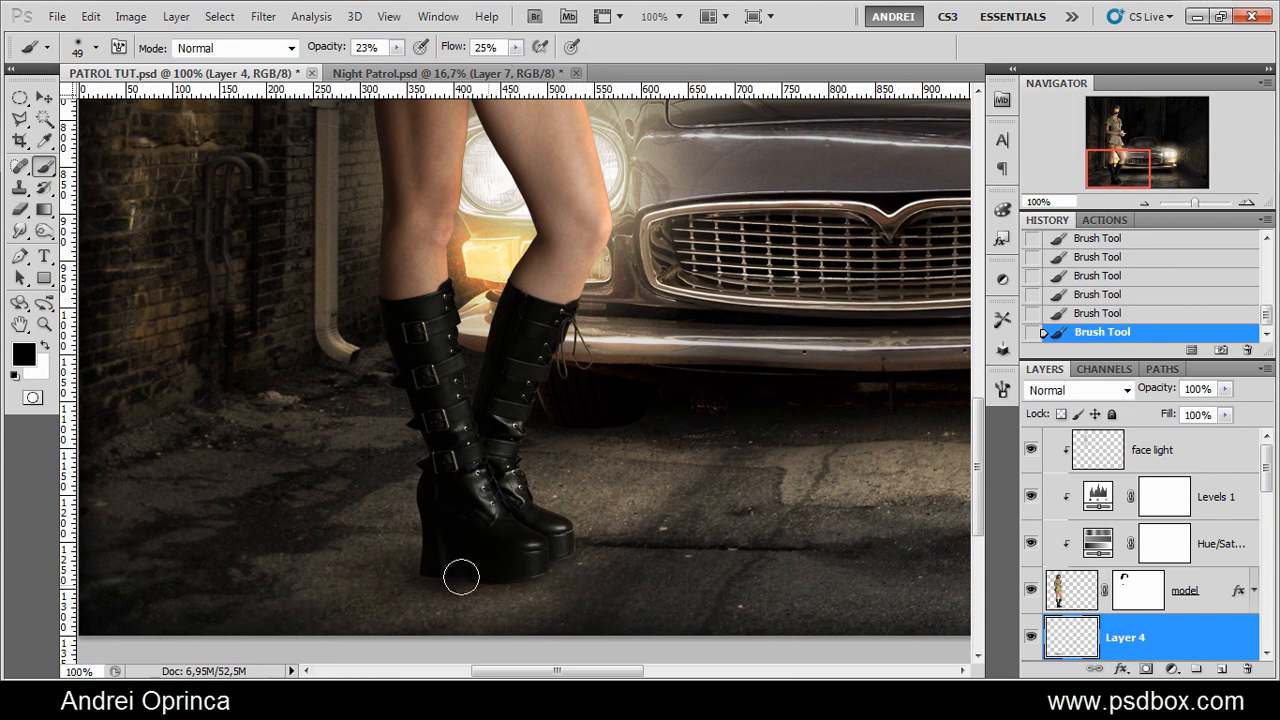
mouse_move(465, 581)
left_mouse_down()
mouse_move(484, 572)
mouse_move(427, 574)
left_mouse_up()
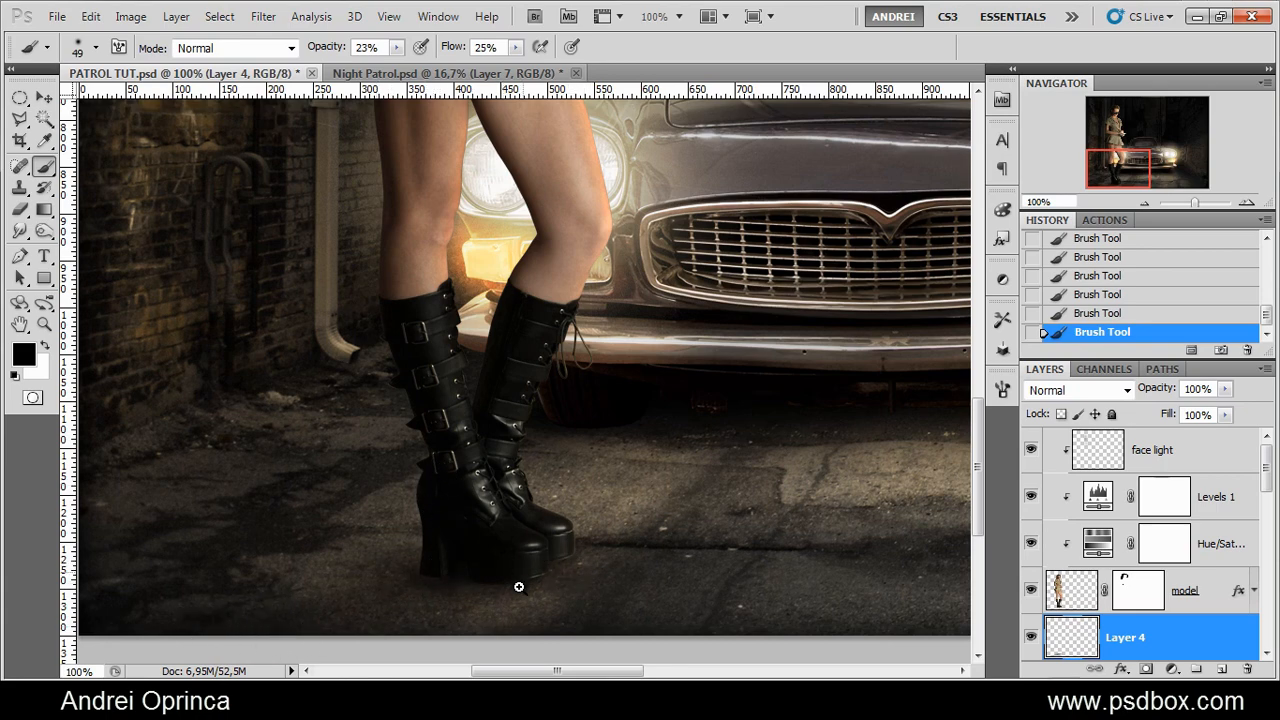
Darken the ground along the bottom edges of the boot toes with an 11 px brush at 12% opacity
scroll(519, 587, "up", 2)
right_click(746, 522)
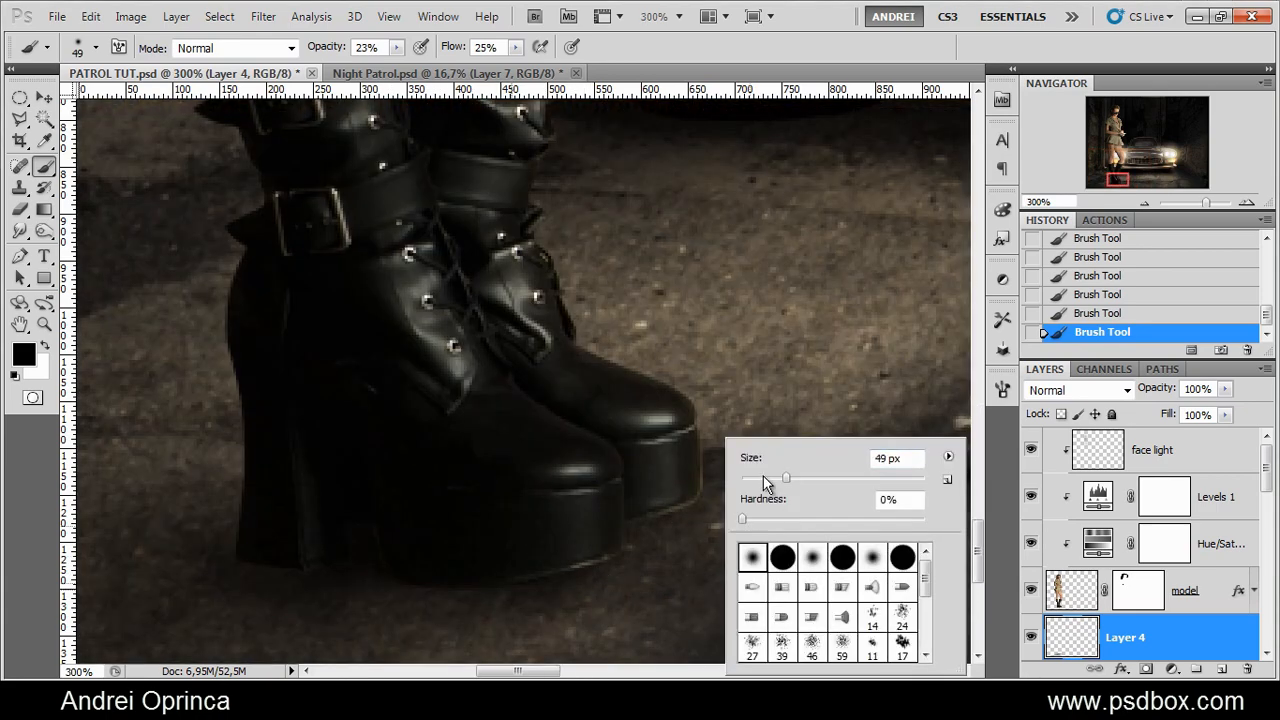
left_click(763, 478)
key("Return")
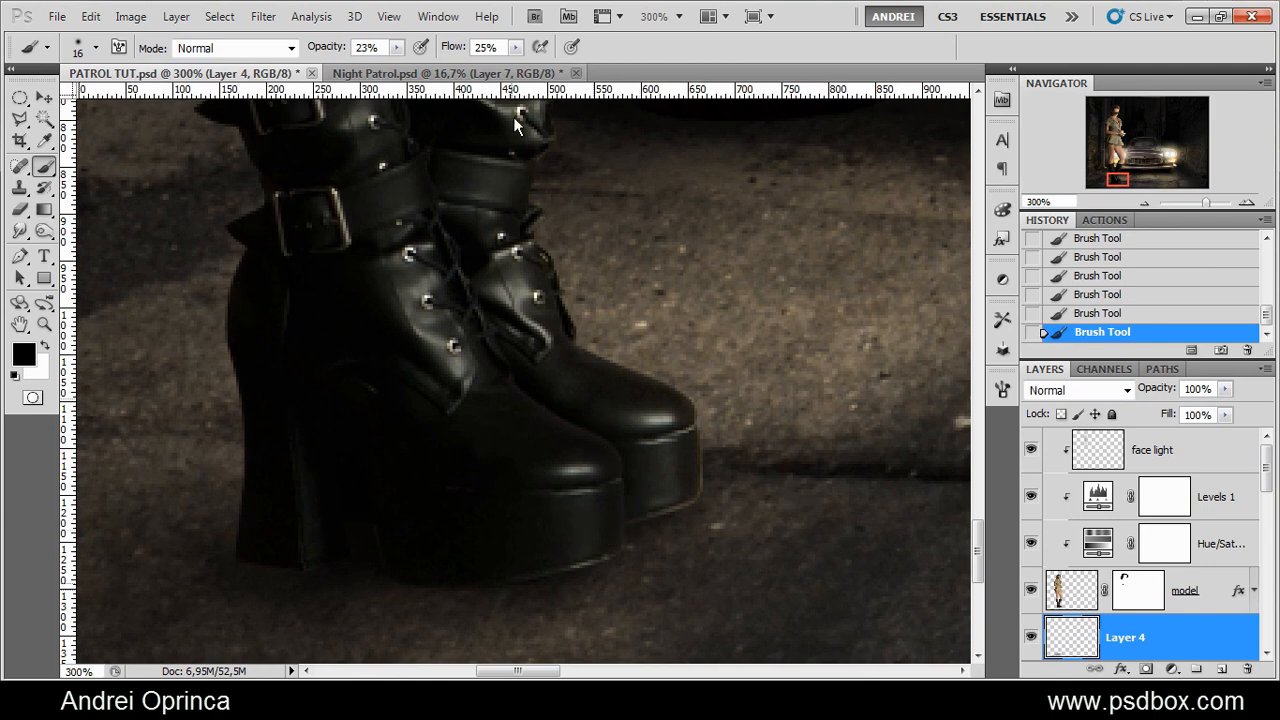
left_click_drag(400, 47, 382, 70)
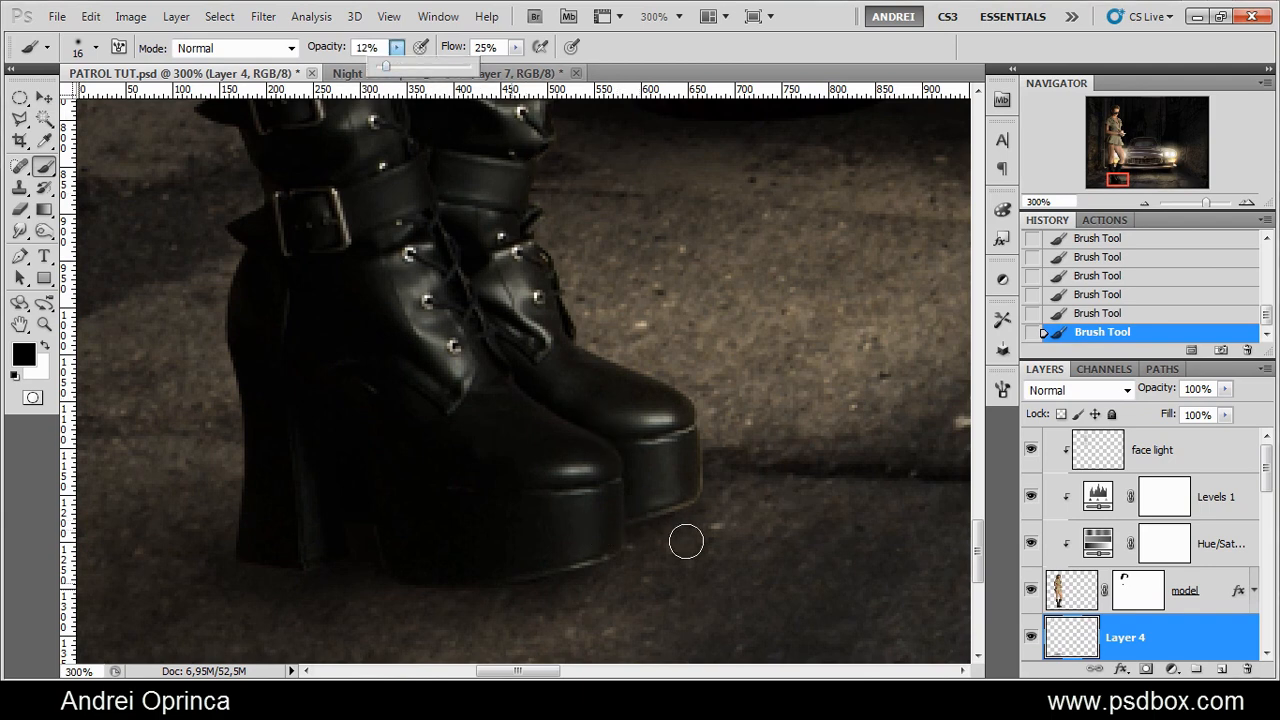
right_click(752, 553)
left_click(751, 518)
left_click(721, 478)
key("Return")
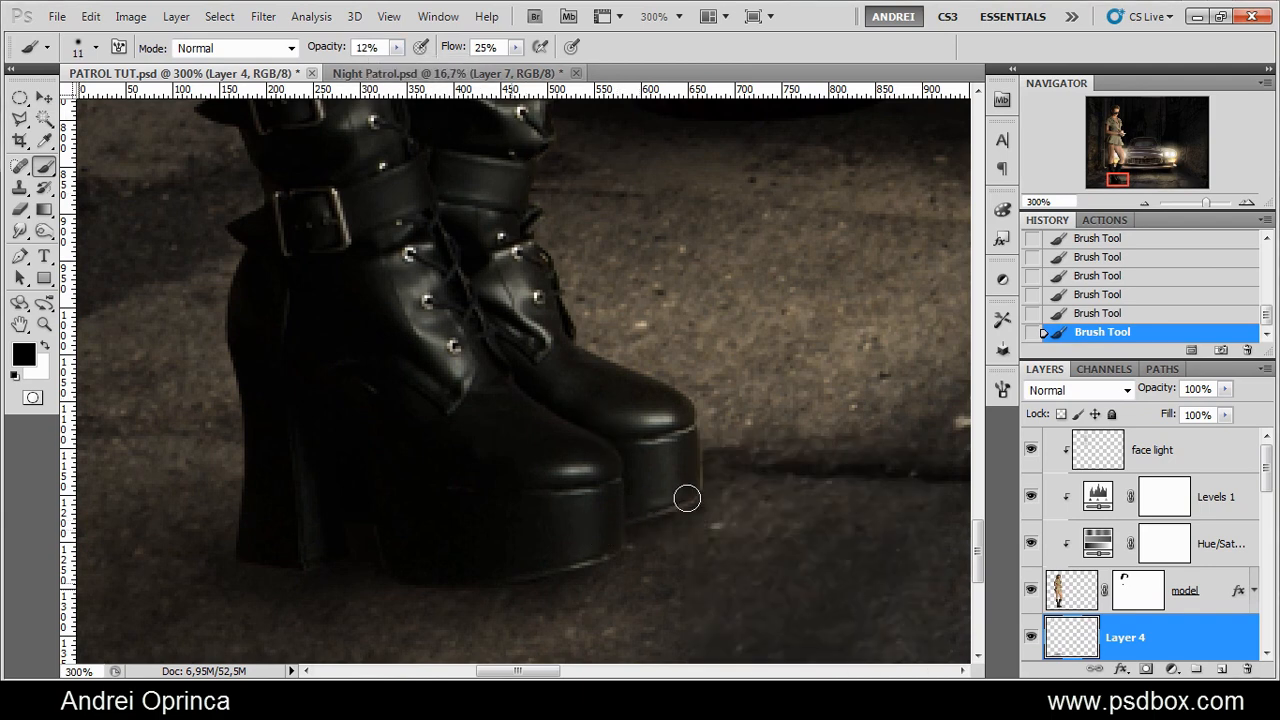
left_click_drag(675, 509, 532, 570)
left_click_drag(689, 509, 692, 504)
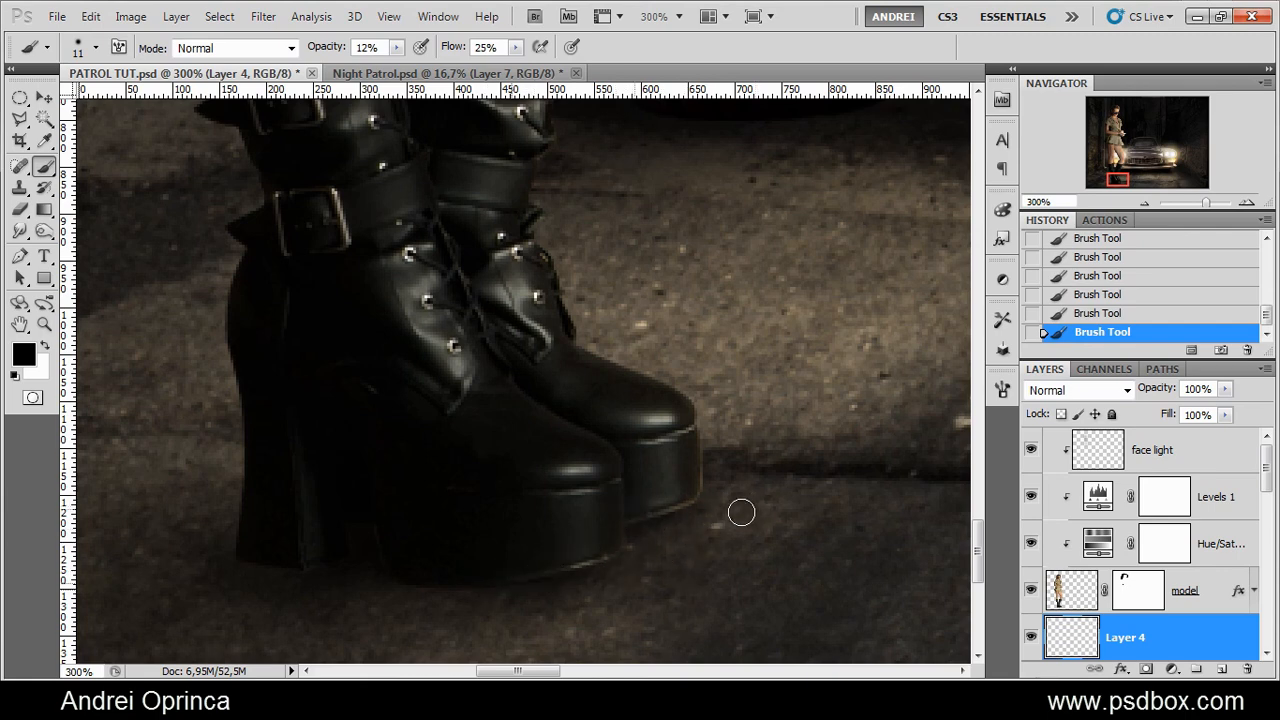
Build up the ground shadow around the heels and soles with a 22 px brush, raising its opacity to 24%
right_click(623, 549)
right_click(684, 546)
type("22")
key("Return")
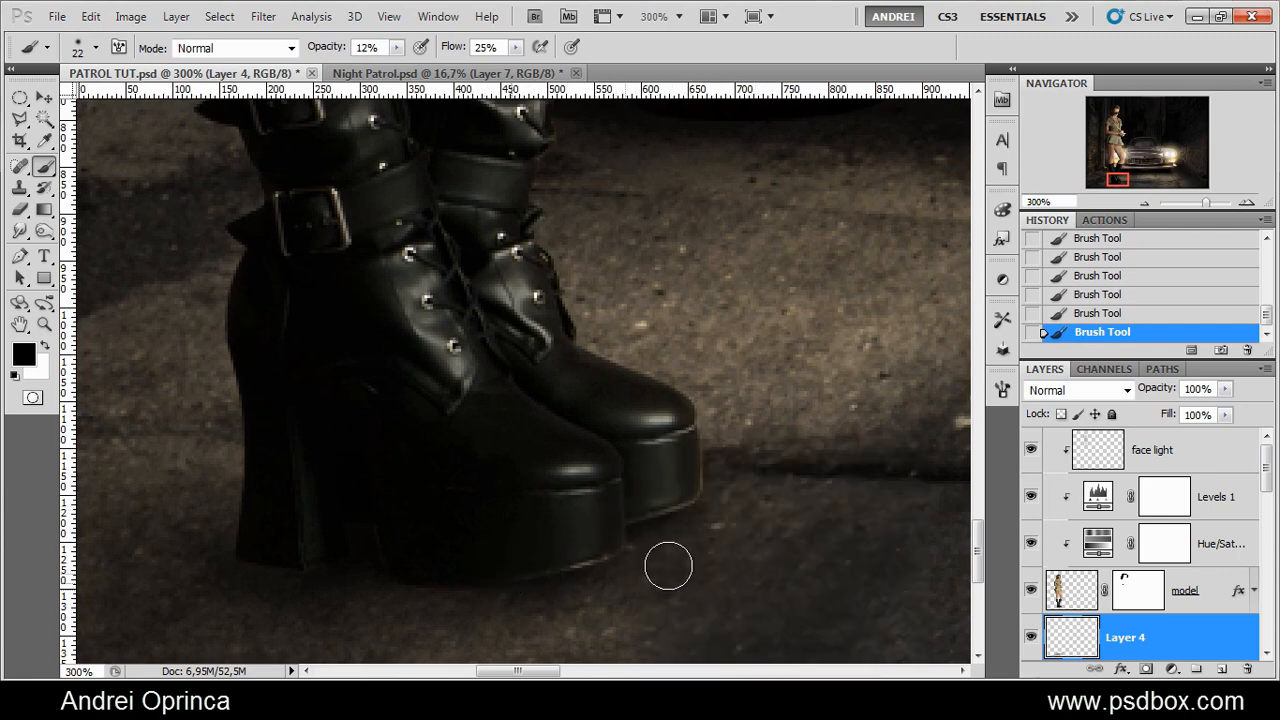
left_click_drag(156, 482, 201, 466)
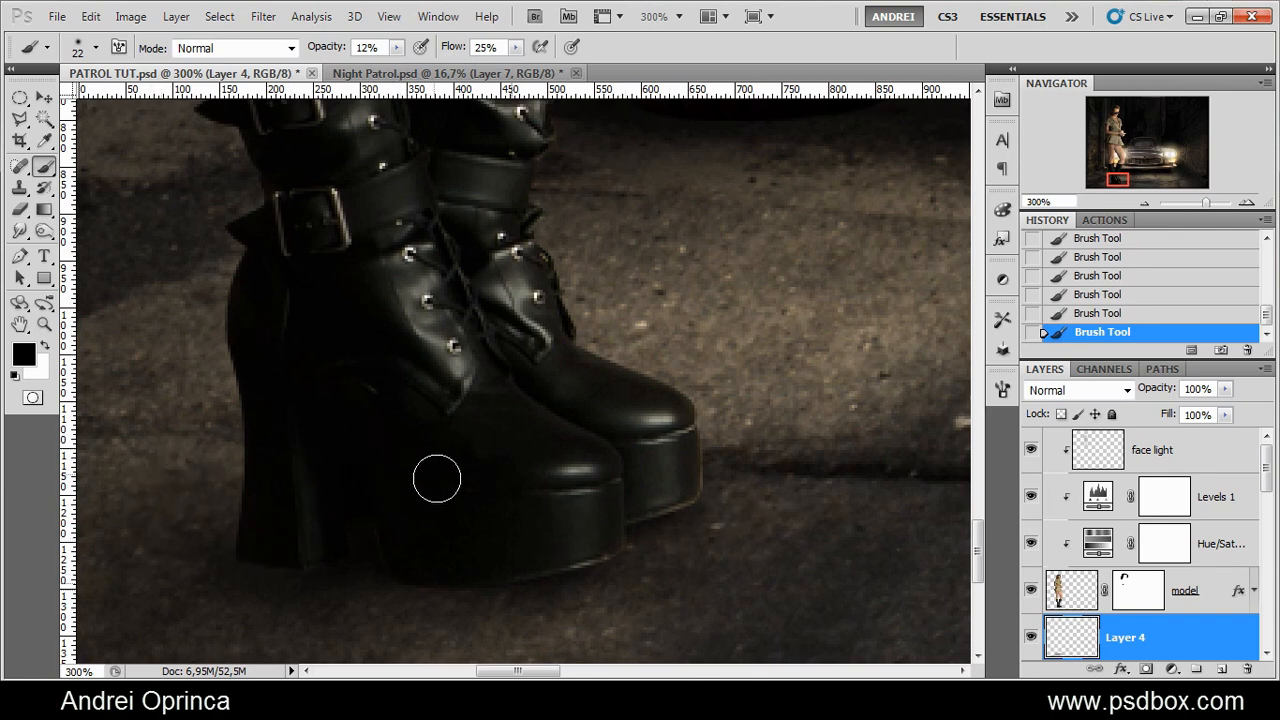
left_click_drag(397, 53, 407, 66)
left_click_drag(700, 505, 541, 523)
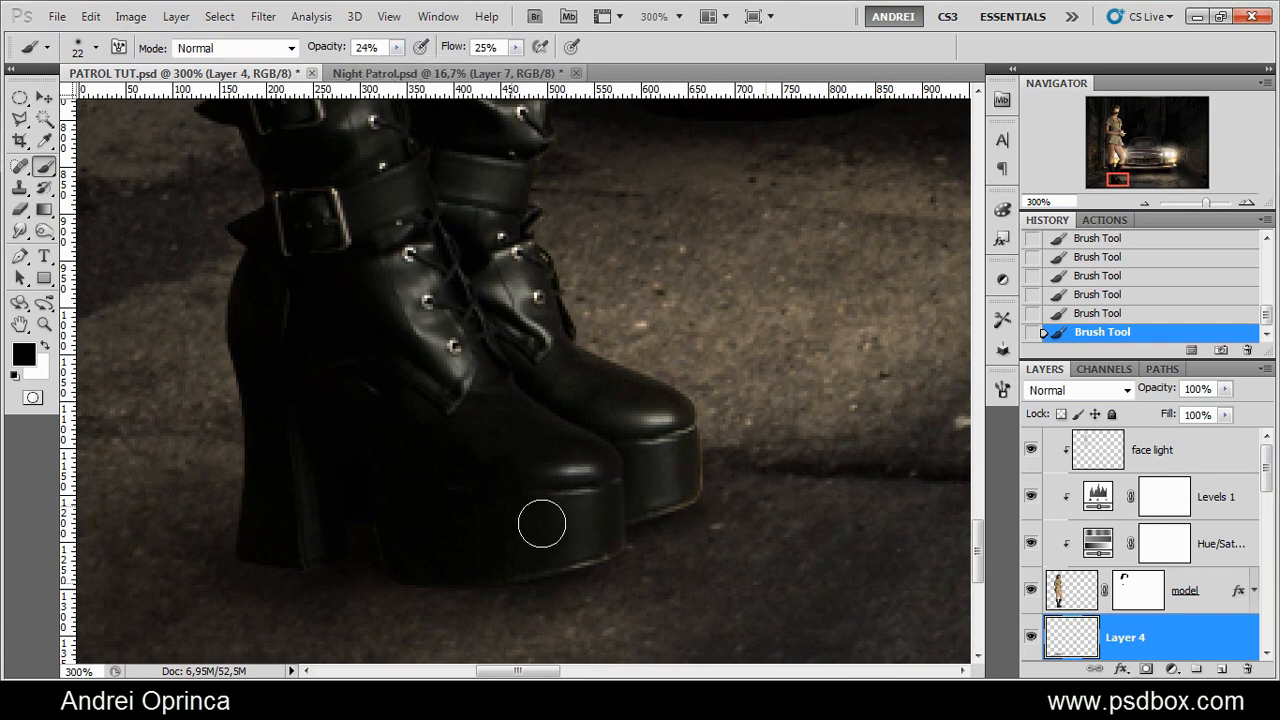
mouse_move(231, 578)
left_mouse_down()
mouse_move(388, 559)
mouse_move(137, 578)
mouse_move(407, 564)
mouse_move(230, 562)
mouse_move(463, 569)
mouse_move(284, 529)
mouse_move(373, 516)
left_mouse_up()
Broaden the ground shadow with a 72 px brush and compare the image with and without Layer 4
key("ctrl+minus")
key("ctrl+minus")
key("ctrl+minus")
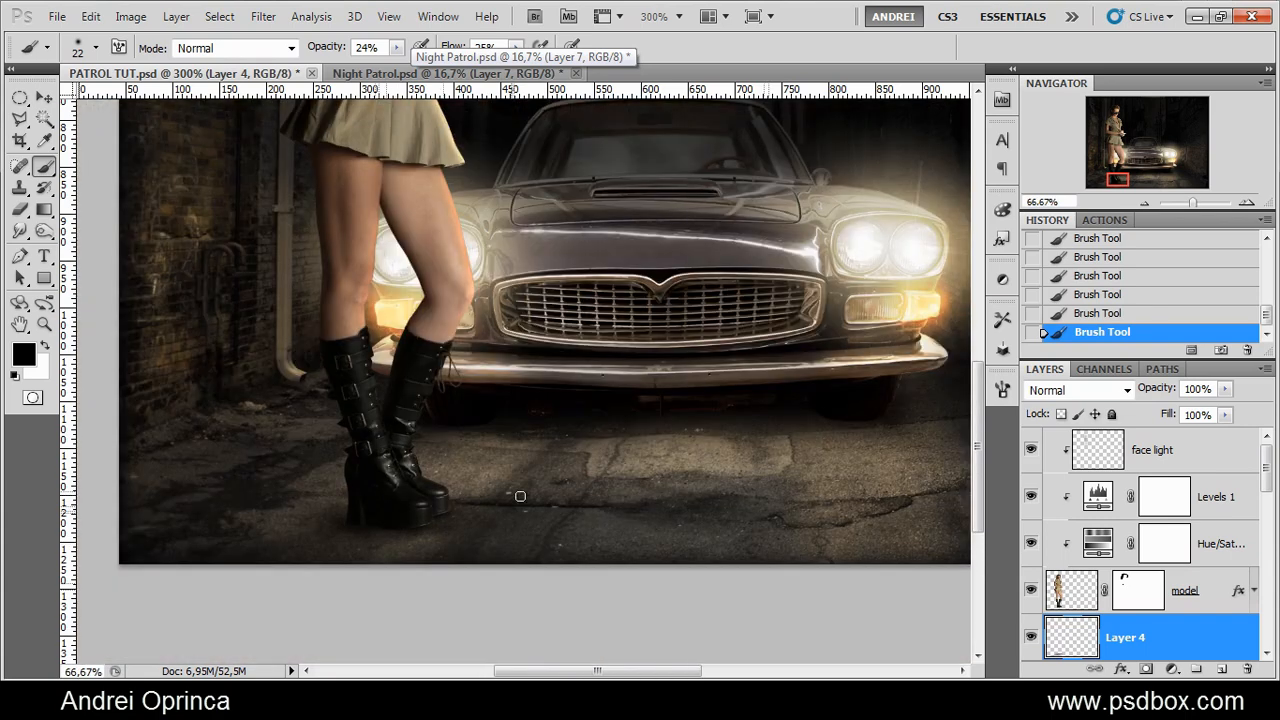
right_click(540, 483)
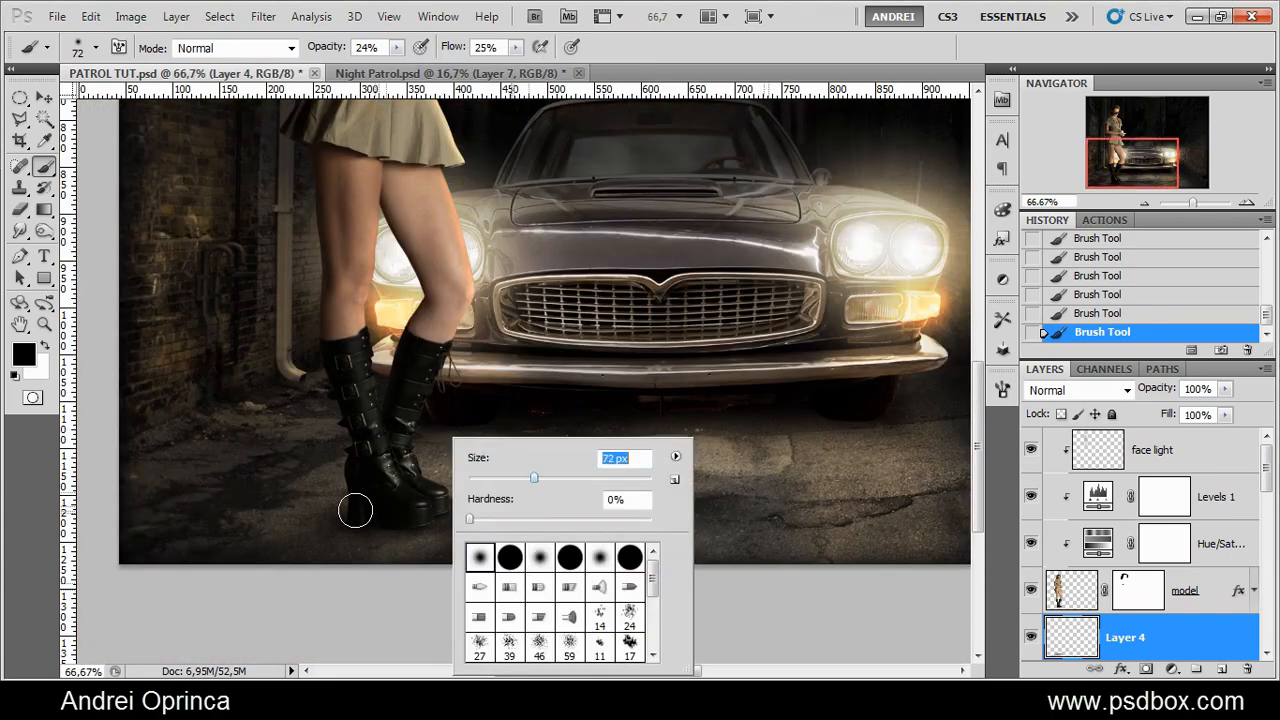
type("72")
key("Return")
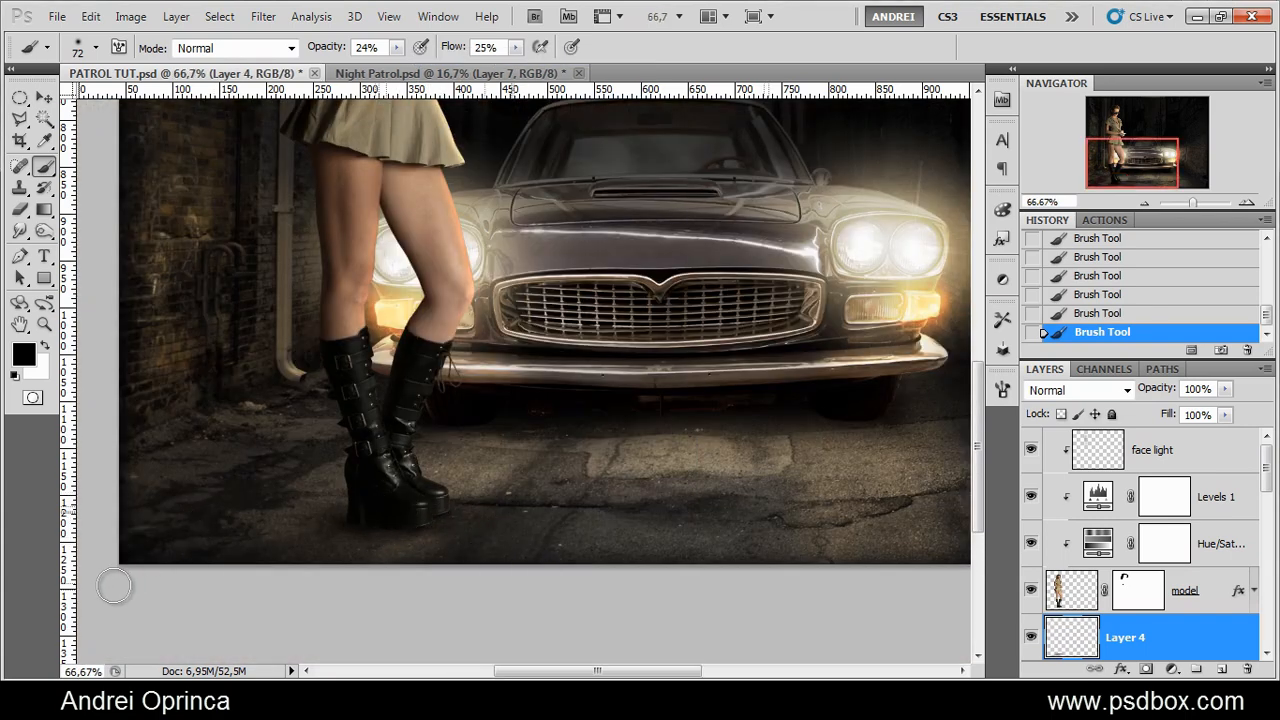
left_click(1031, 638)
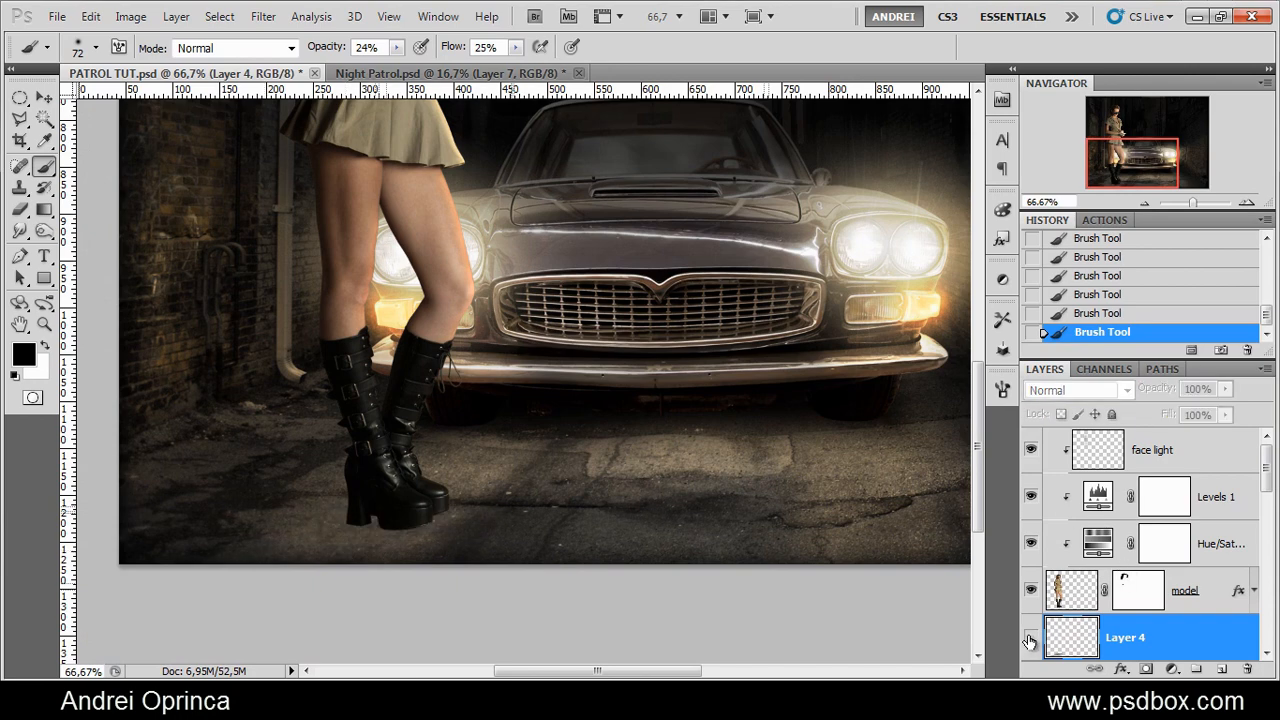
left_click(1031, 638)
left_click_drag(673, 495, 563, 555)
scroll(558, 495, "down", 2)
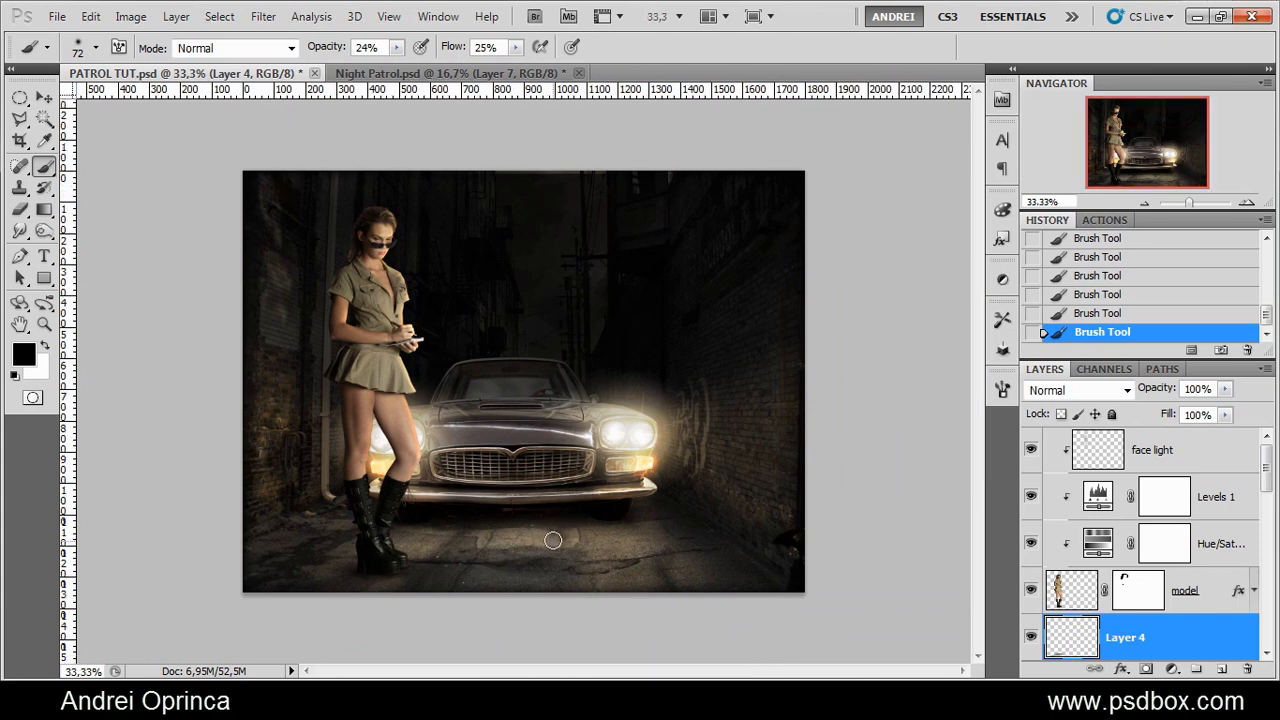
Add a layer named Dodge & Burn above the face light layer, filled with 50% gray and set to Overlay
left_click(1210, 460)
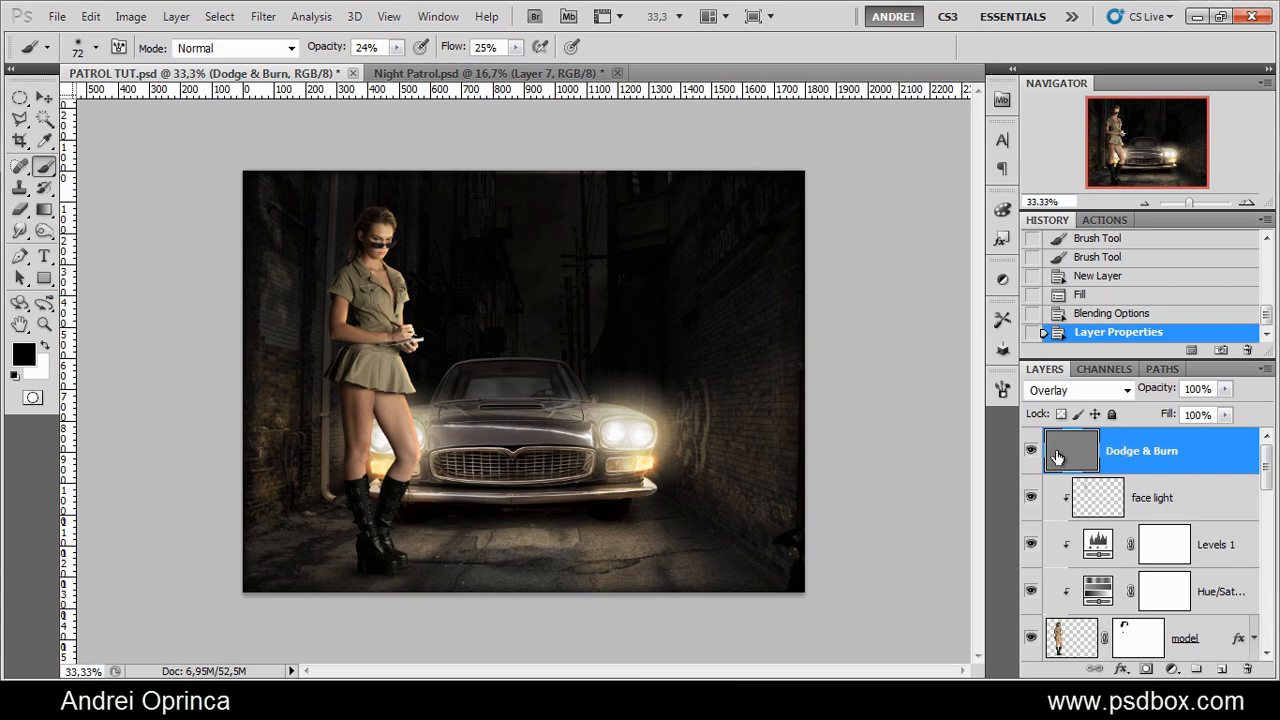
Review the Fill settings with 50% Gray as the contents and close them without applying
left_click(90, 16)
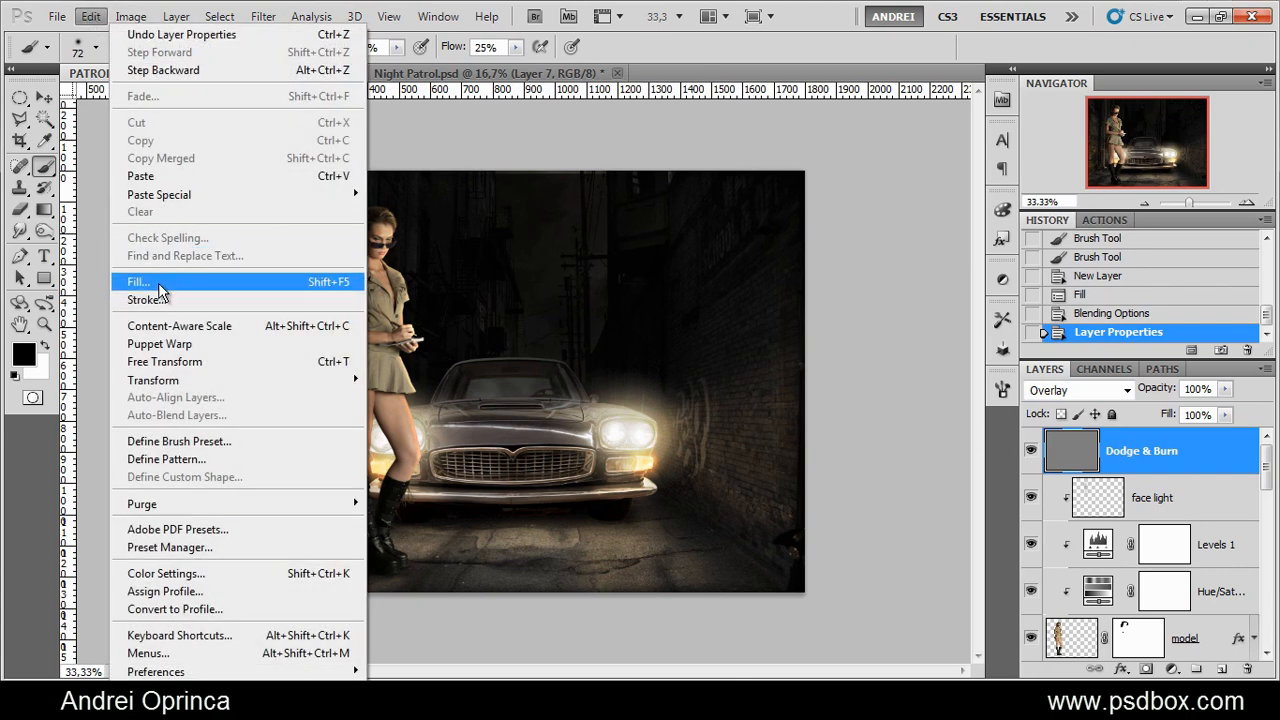
left_click(140, 281)
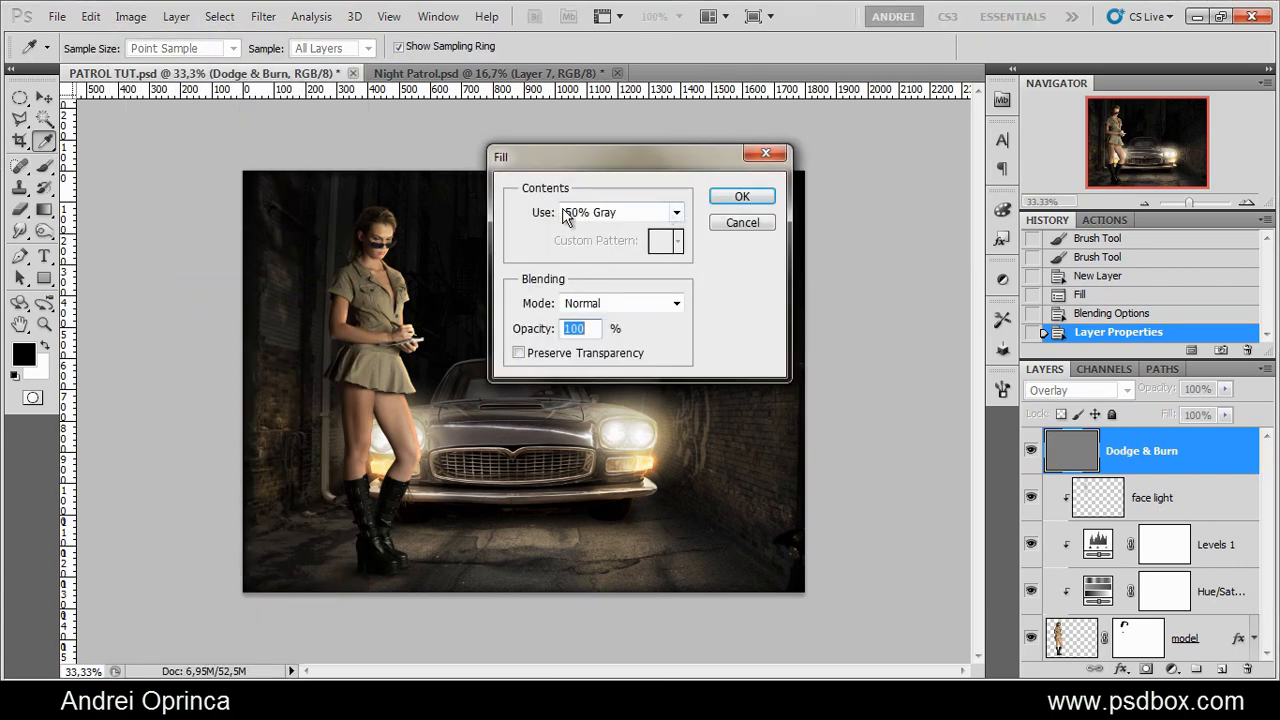
left_click(769, 226)
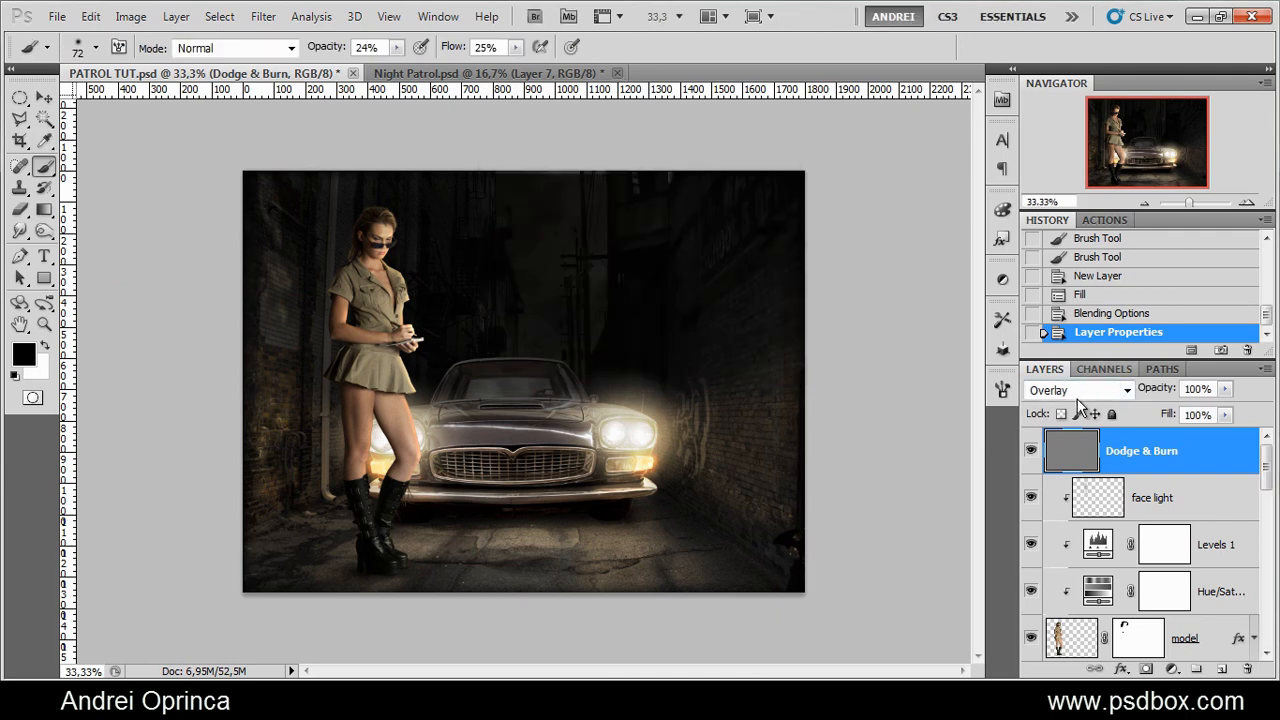
Brighten the brick wall to the right of the car with a 66 px Dodge tool, lowering its exposure to 12%
left_click_drag(44, 232, 102, 231)
right_click(484, 418)
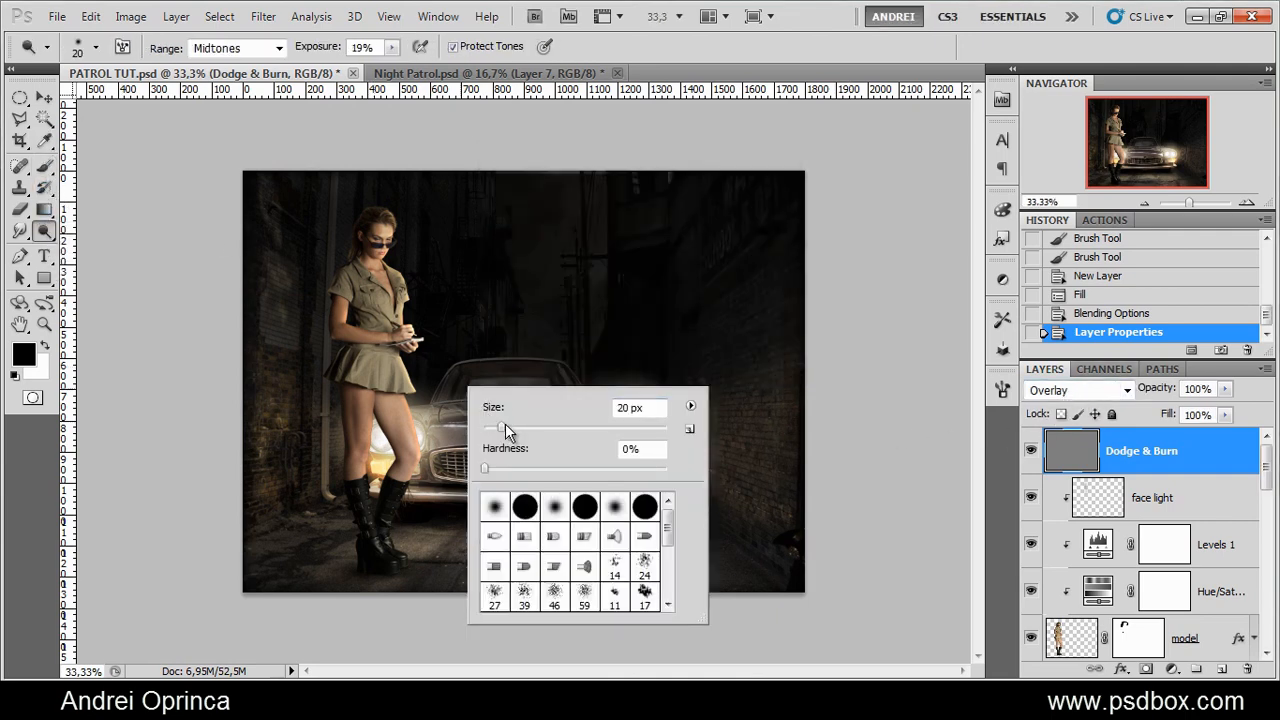
left_click_drag(505, 424, 578, 426)
key("Return")
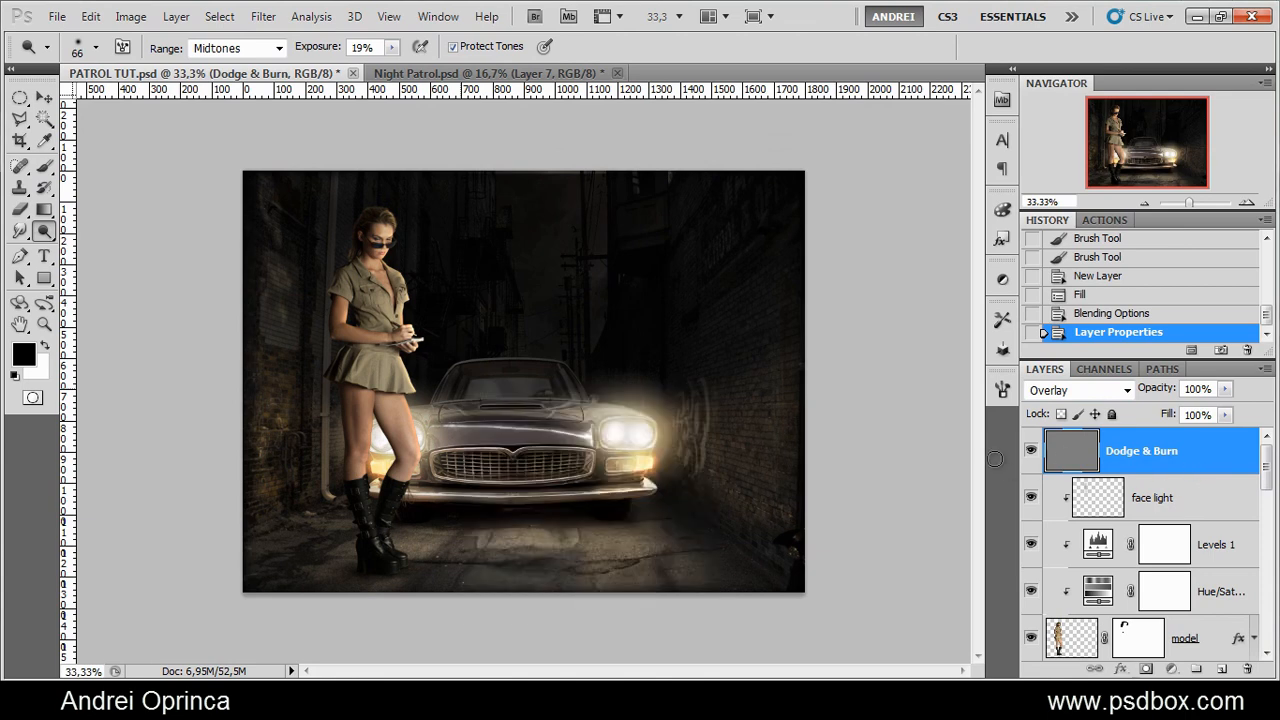
left_click(537, 430, "ctrl")
left_click_drag(848, 408, 862, 384)
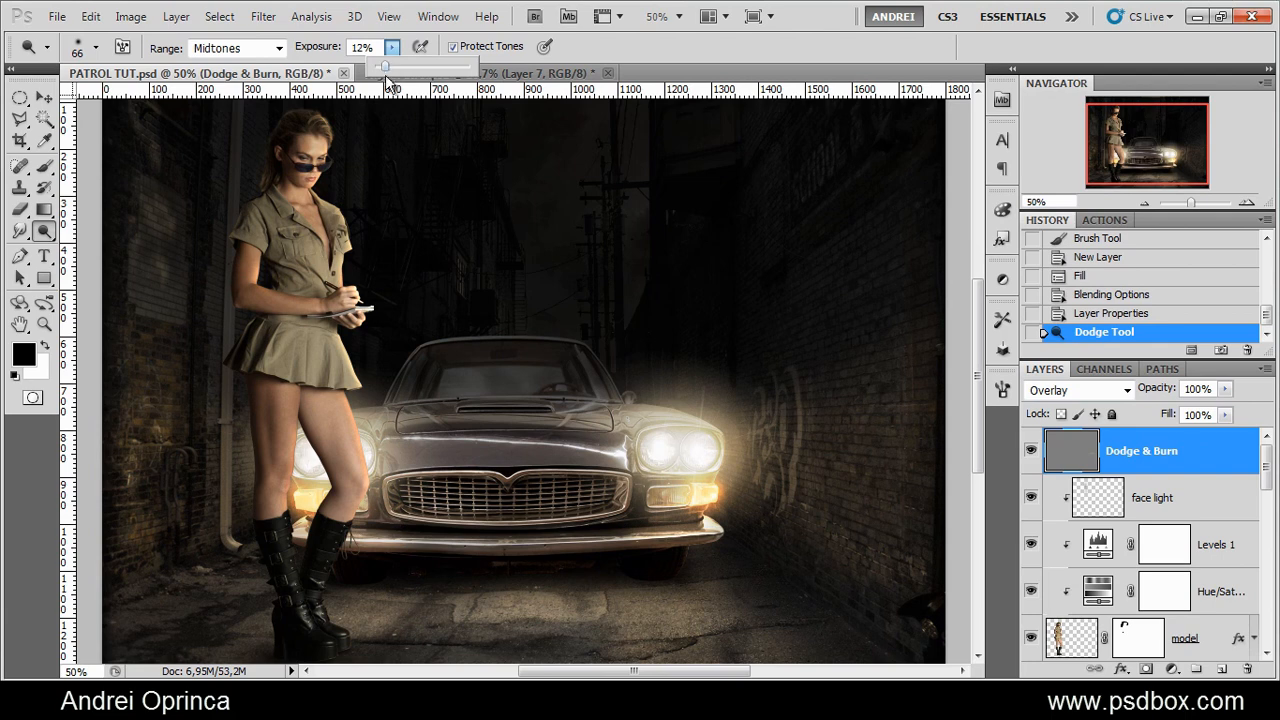
left_click(386, 80)
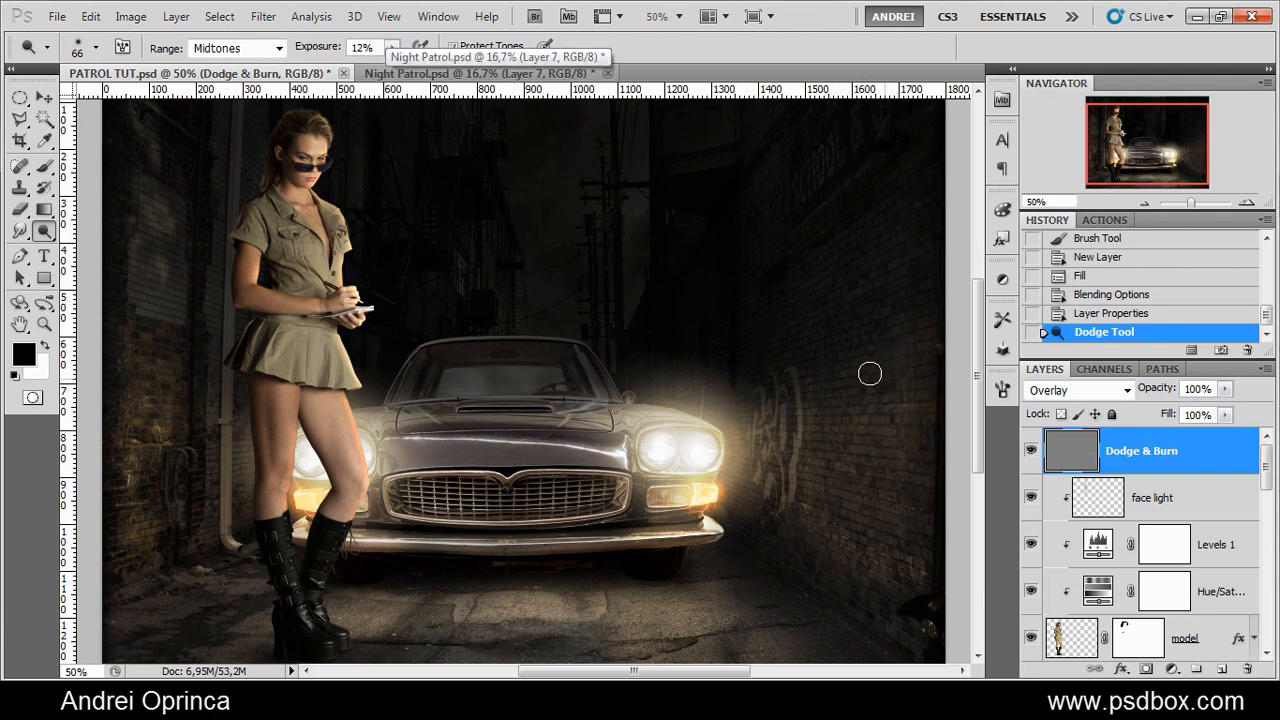
mouse_move(869, 373)
left_mouse_down()
mouse_move(903, 345)
mouse_move(794, 398)
mouse_move(923, 418)
mouse_move(743, 466)
mouse_move(869, 468)
left_mouse_up()
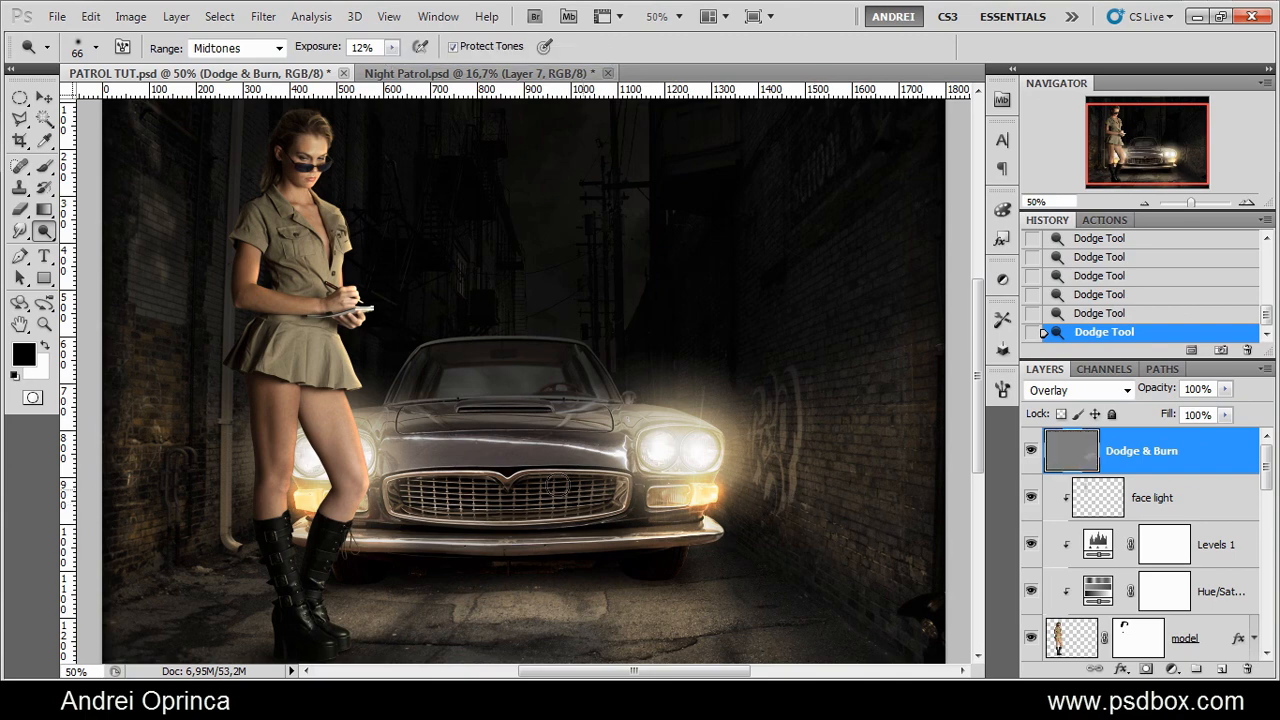
Dodge the highlights on the model's shirt, including the collar, sleeve and pocket folds, with an 8 px brush
scroll(250, 293, "up", 4)
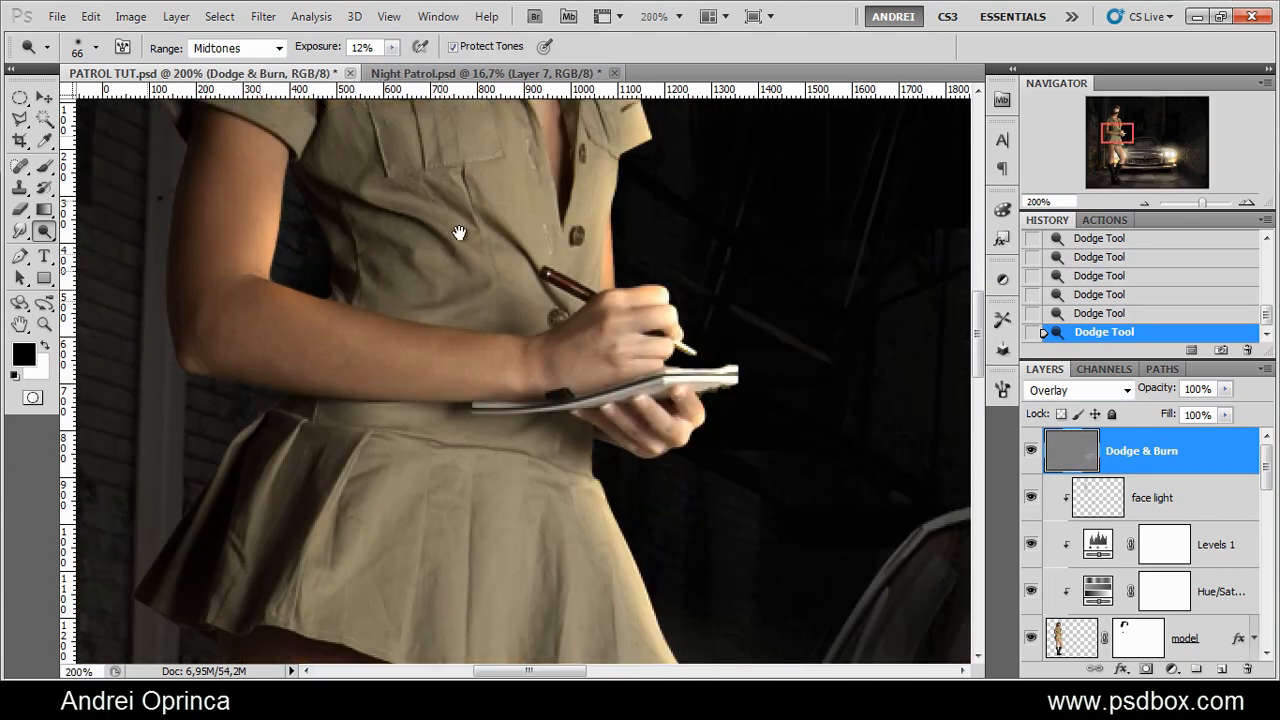
left_click_drag(459, 233, 435, 540)
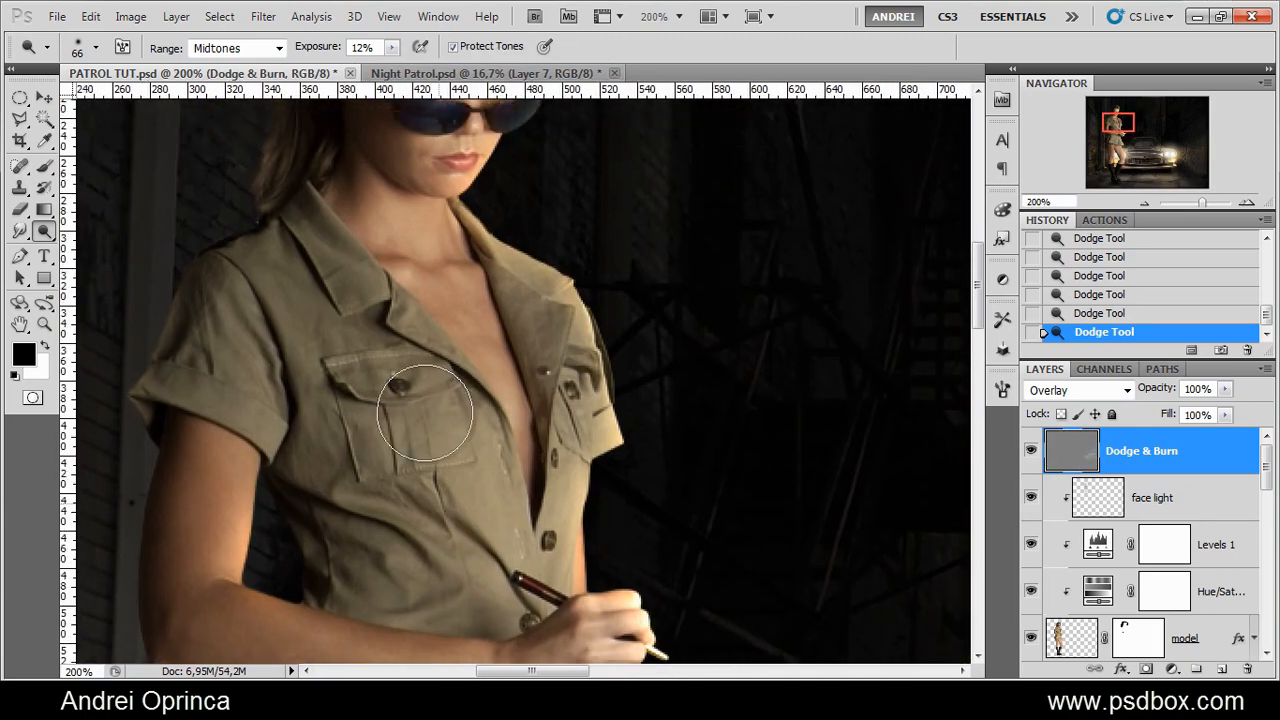
right_click(408, 349)
left_click(433, 388)
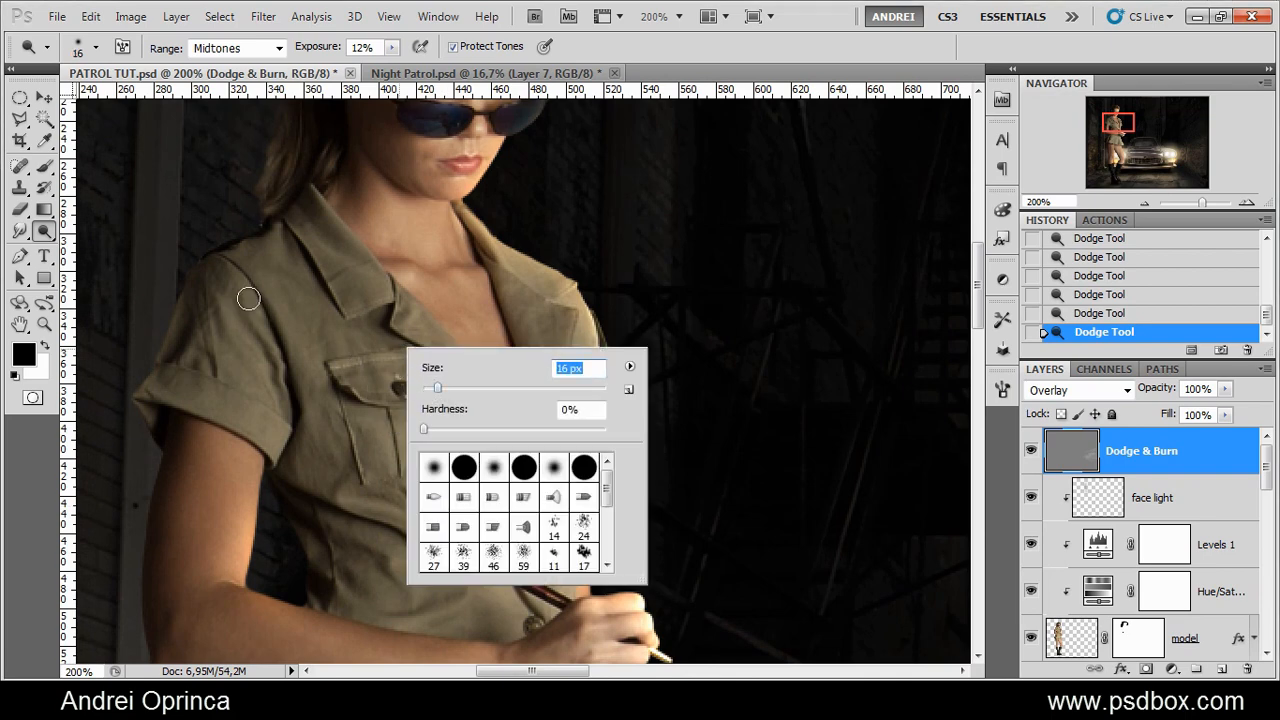
type("11")
key("Return")
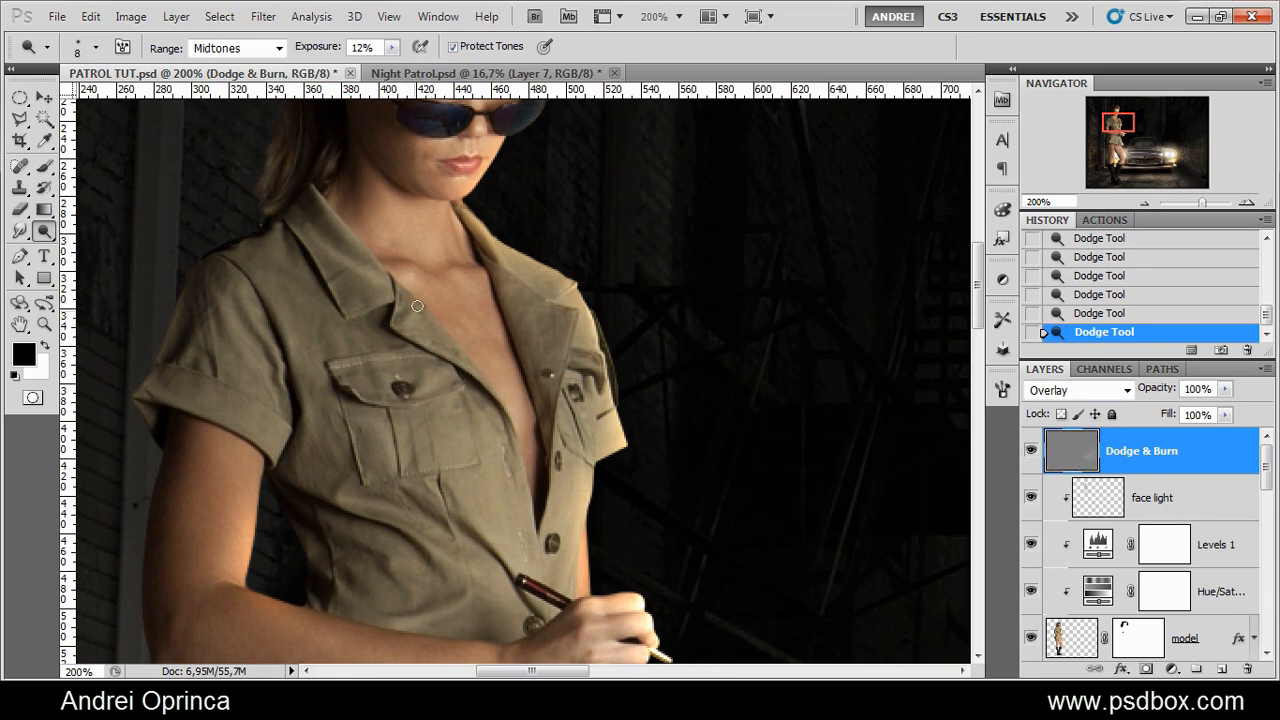
left_click_drag(377, 303, 346, 315)
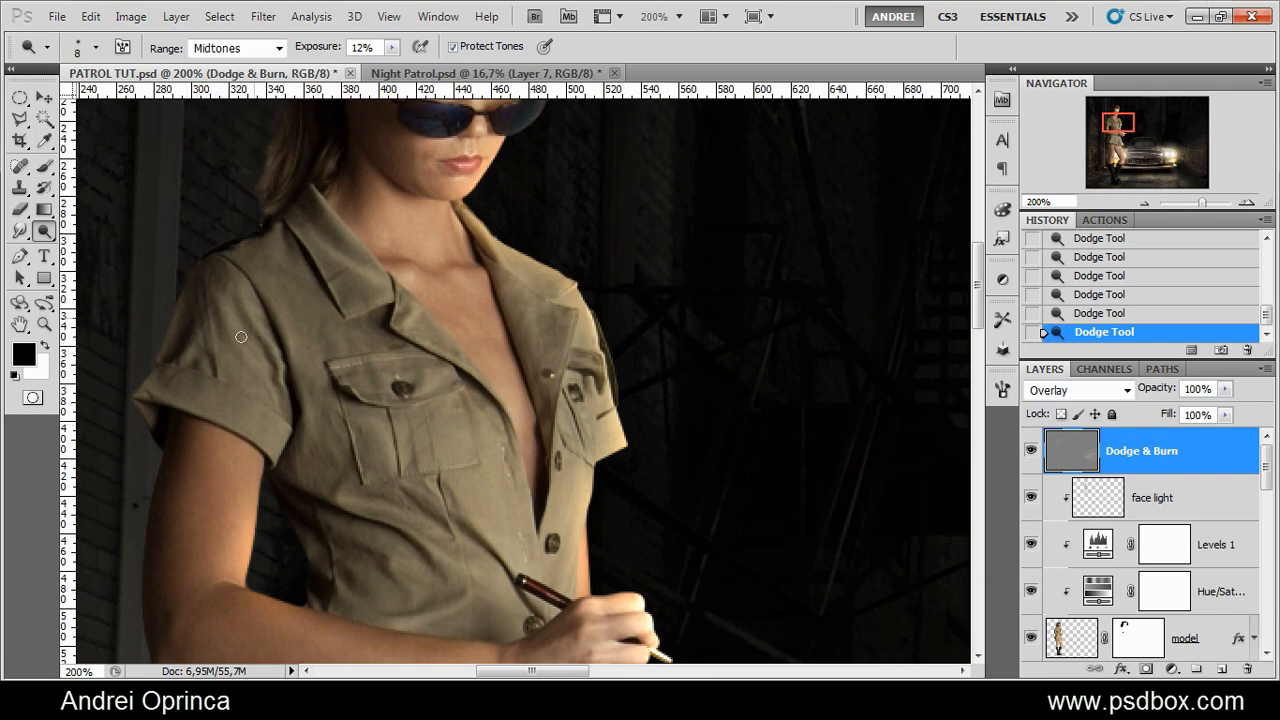
left_click_drag(371, 508, 422, 408)
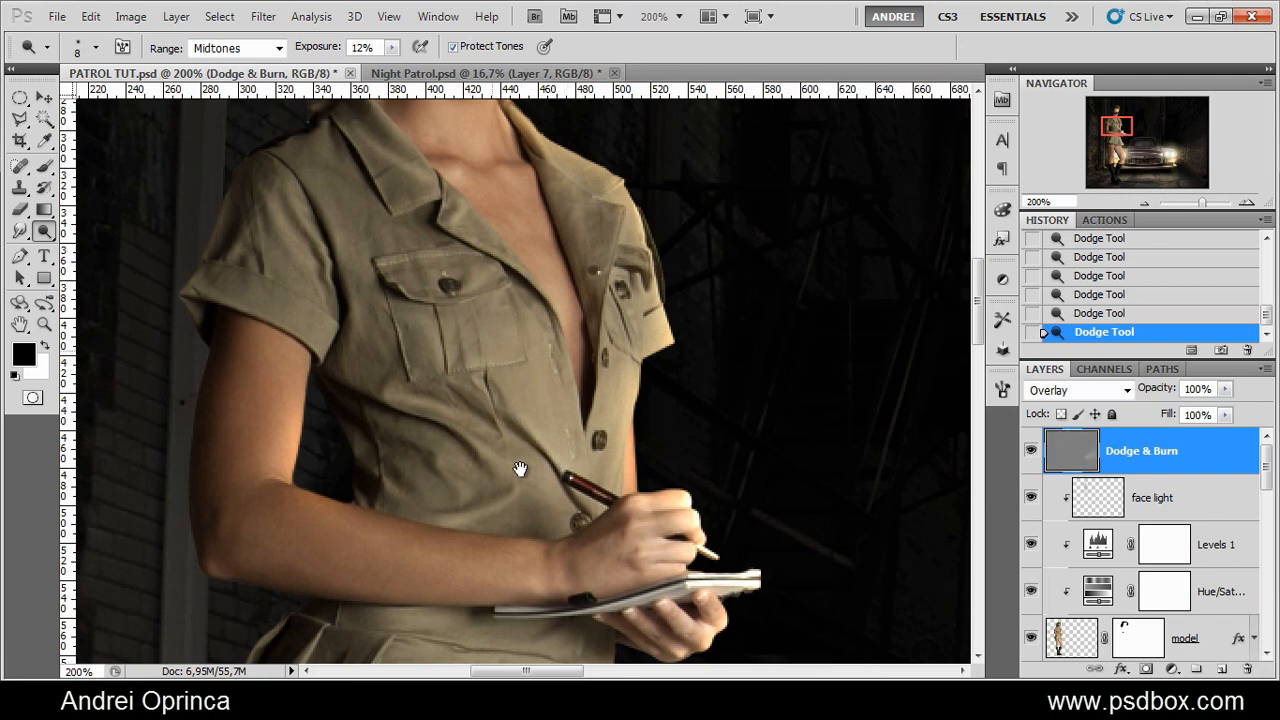
Dodge the broad folds on the model's skirt with a soft brush enlarged to 10 px and 20 px
left_click_drag(508, 312, 520, 102)
left_click_drag(430, 450, 432, 446)
key("bracketright")
key("bracketright")
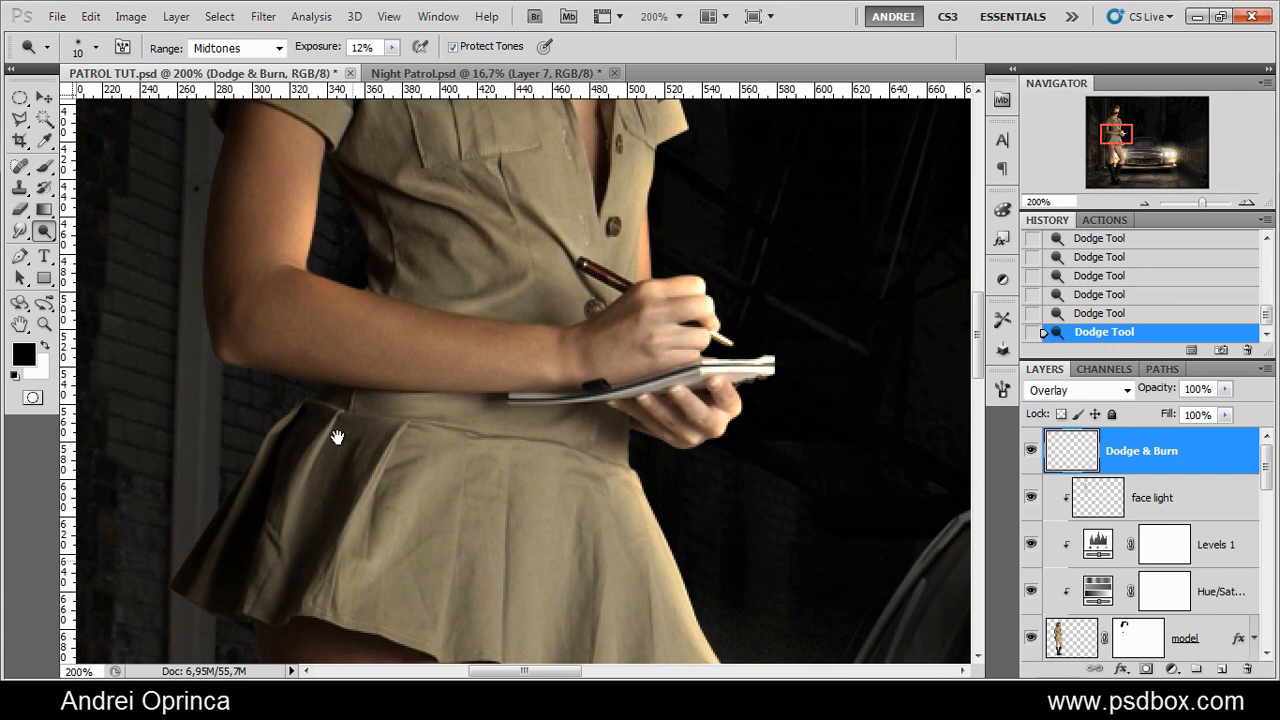
scroll(334, 434, "down", 3)
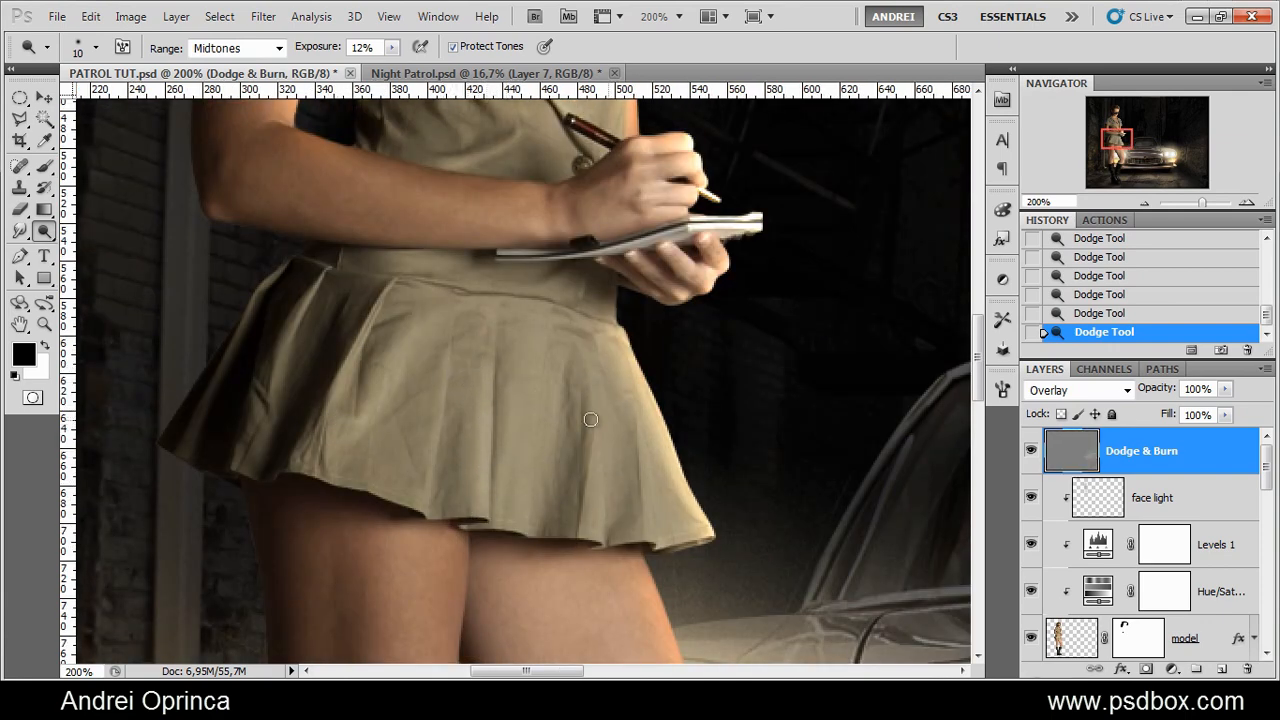
key("bracketright")
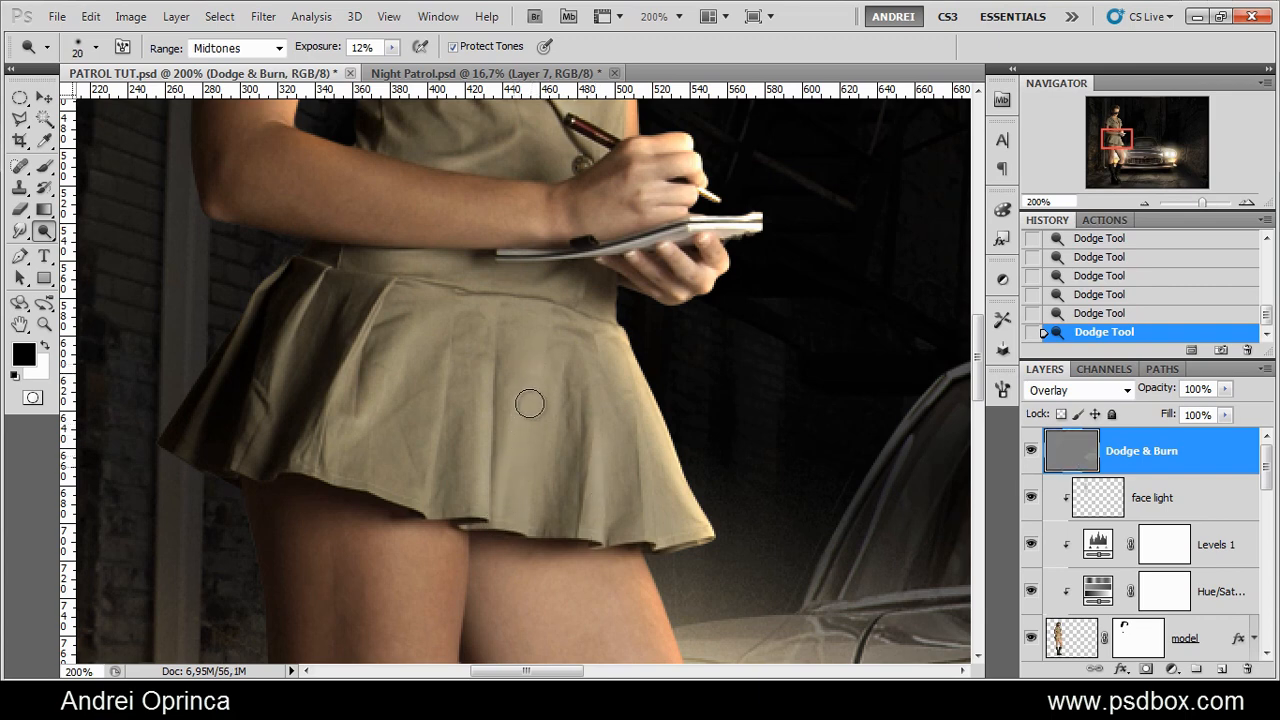
Dodge the thin fold highlights and outer edge of the skirt with an 8 px brush
key("bracketleft")
key("bracketleft")
key("bracketleft")
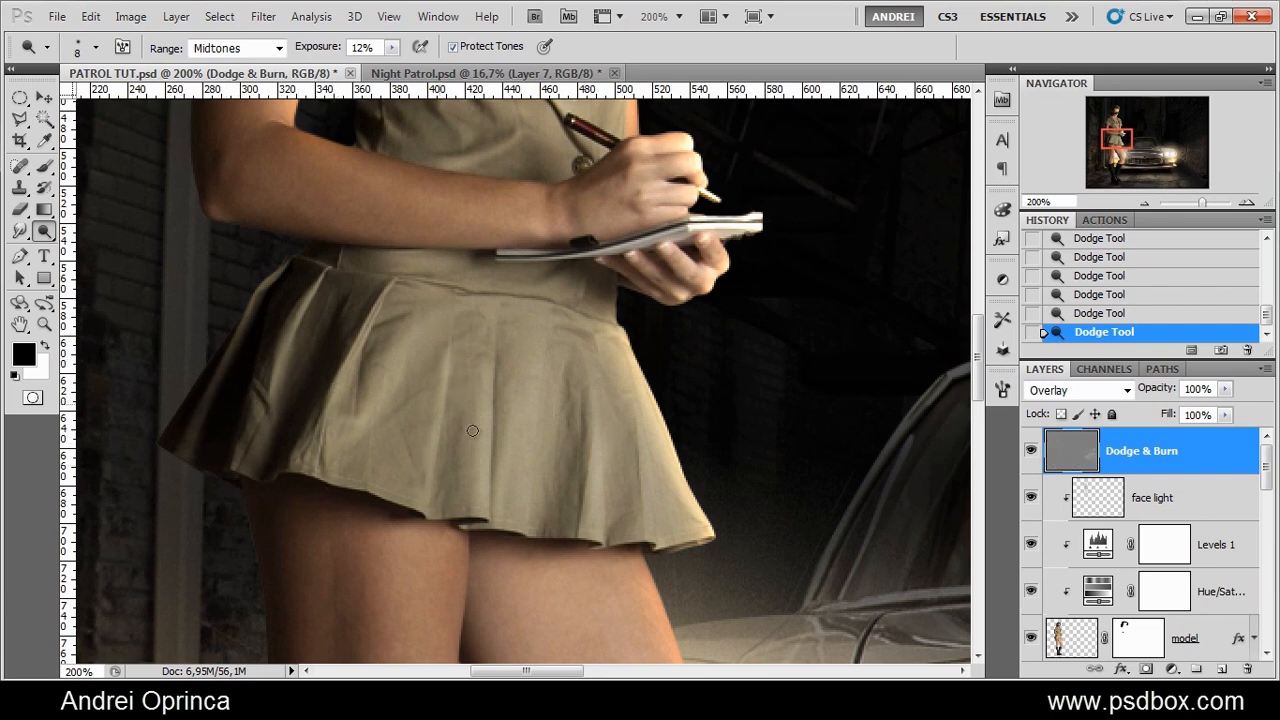
scroll(509, 363, "up", 3)
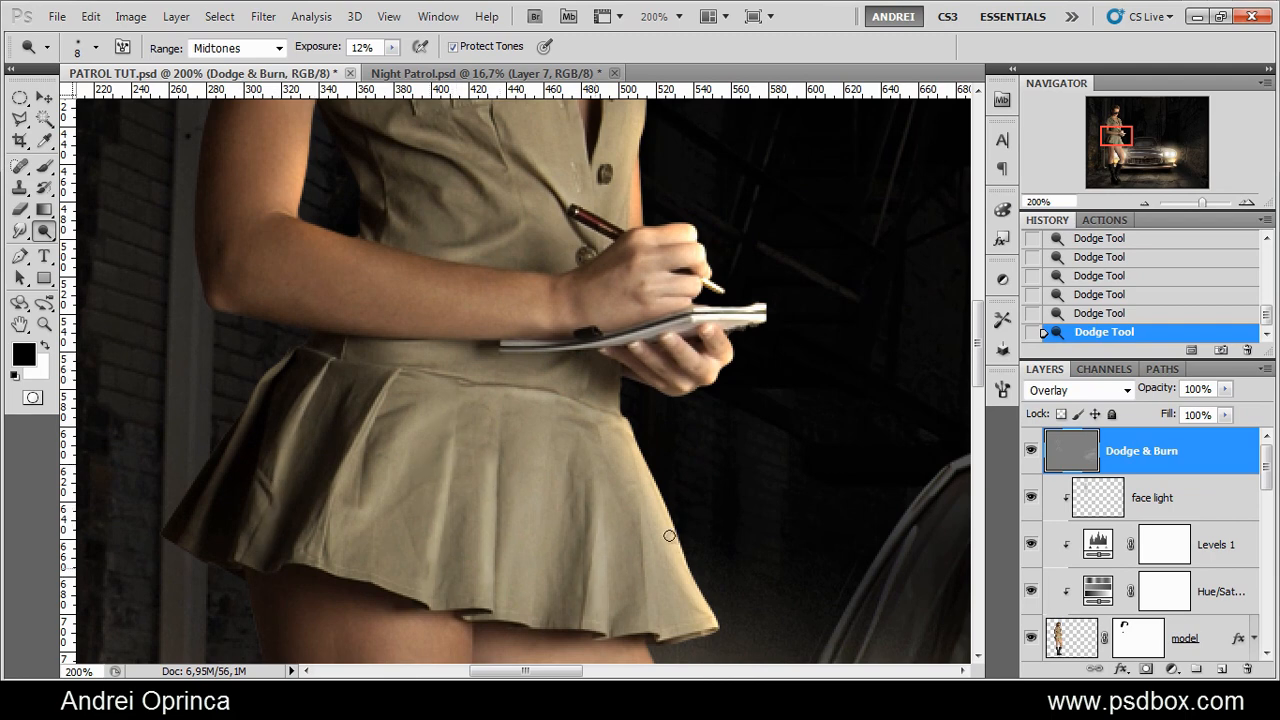
Dodge the highlights along the shirt's front folds and lapel with the 8 px brush
left_click_drag(519, 391, 493, 628)
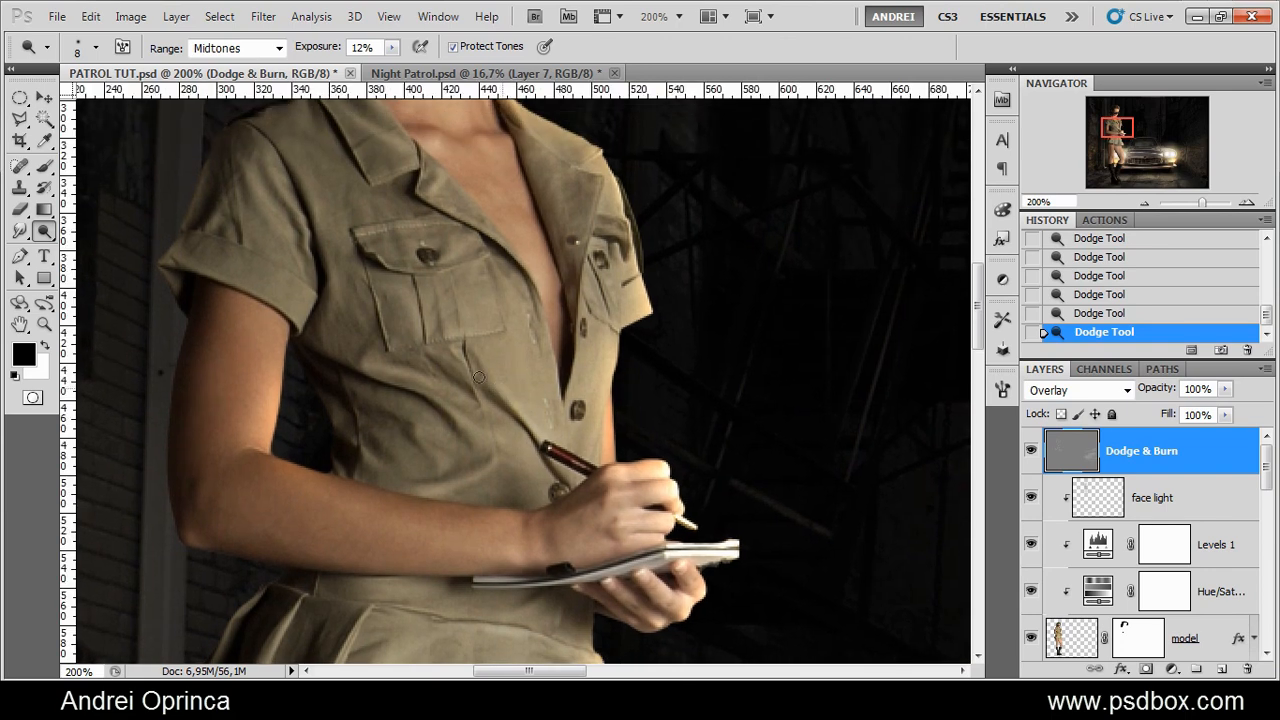
left_click_drag(468, 340, 588, 395)
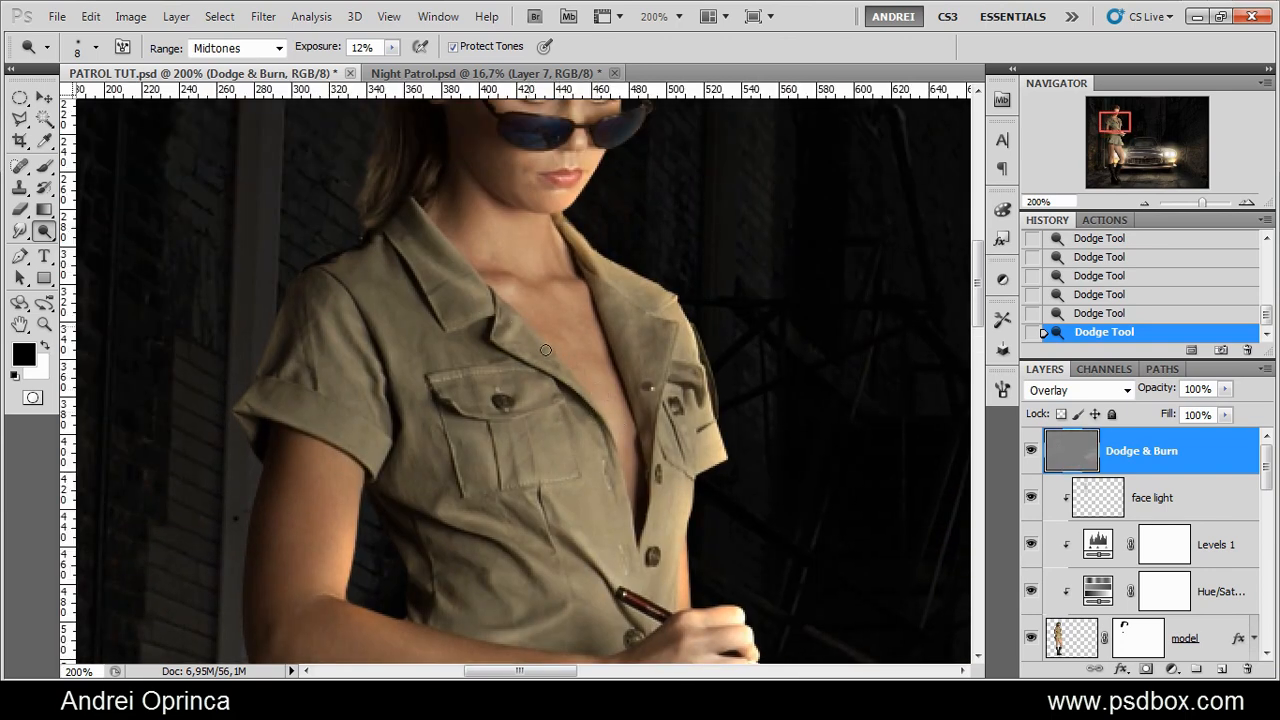
left_click_drag(577, 274, 557, 285)
Touch up the highlights on the model's face and sunglasses with the 8 px brush at 12% exposure
left_click(430, 463, "alt")
left_click(430, 463, "alt")
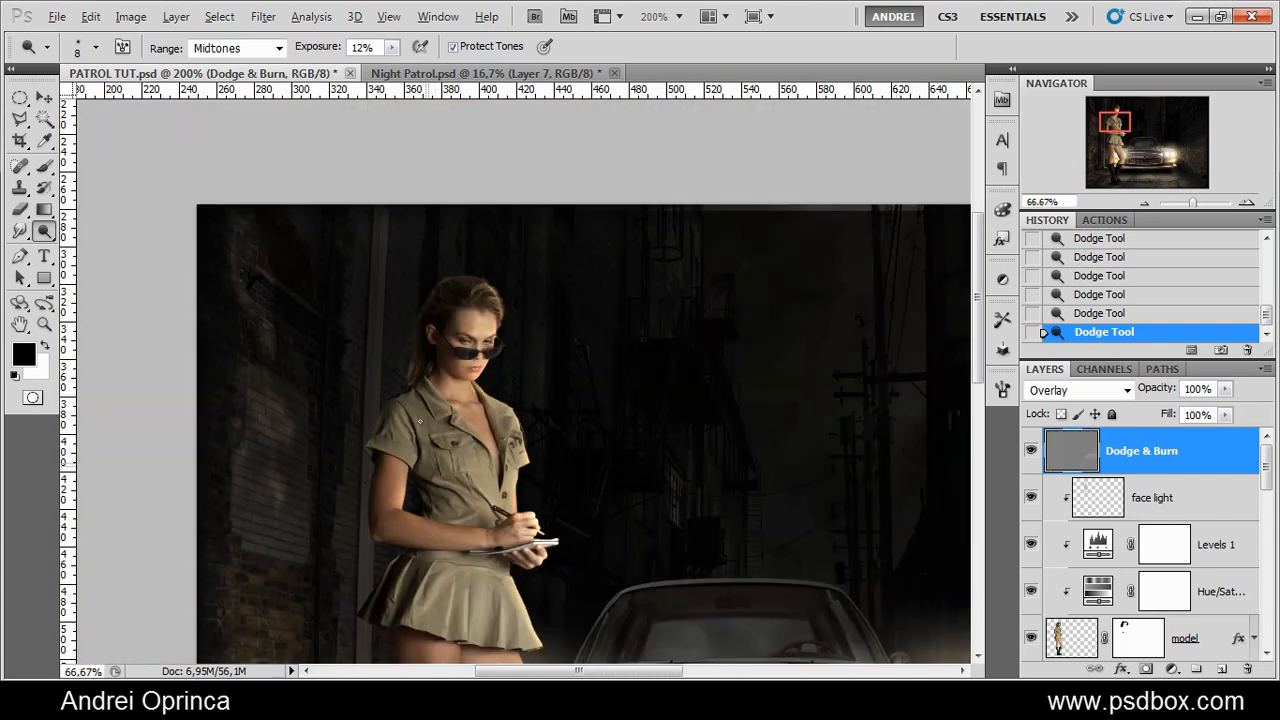
left_click(485, 366)
left_click(490, 355)
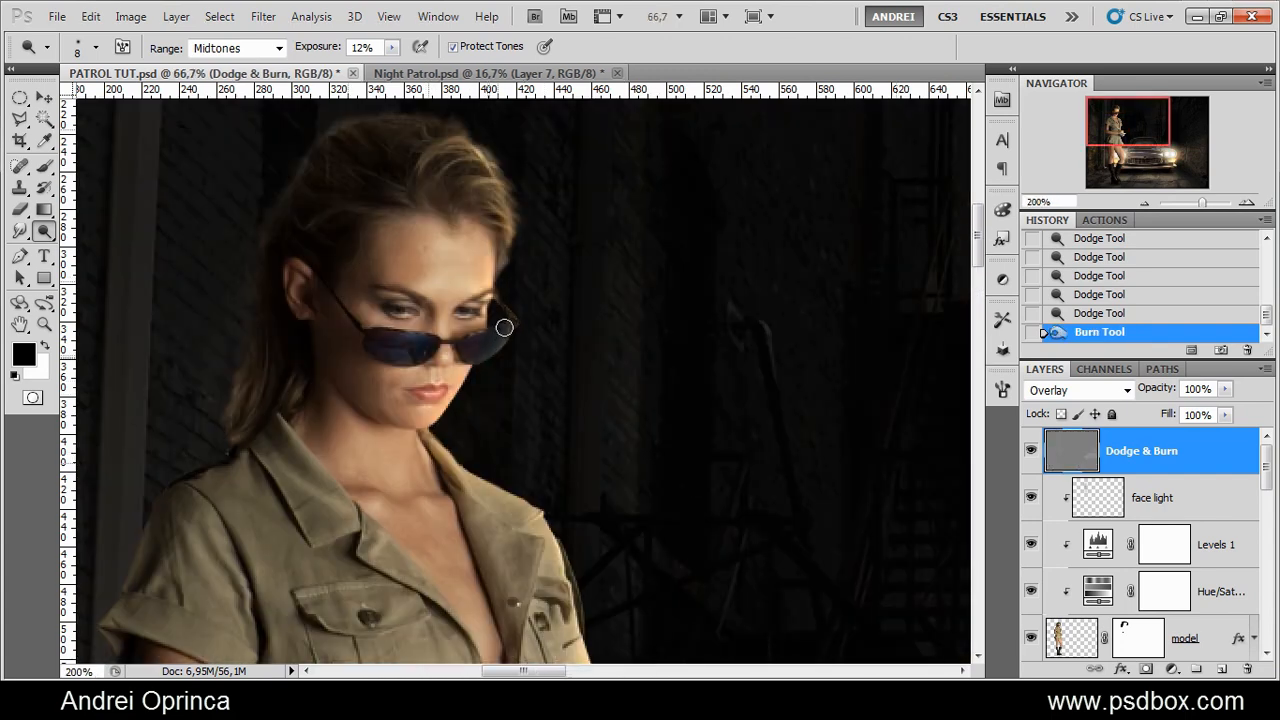
left_click(510, 322)
mouse_move(490, 350)
left_mouse_down()
mouse_move(394, 351)
mouse_move(375, 364)
left_mouse_up()
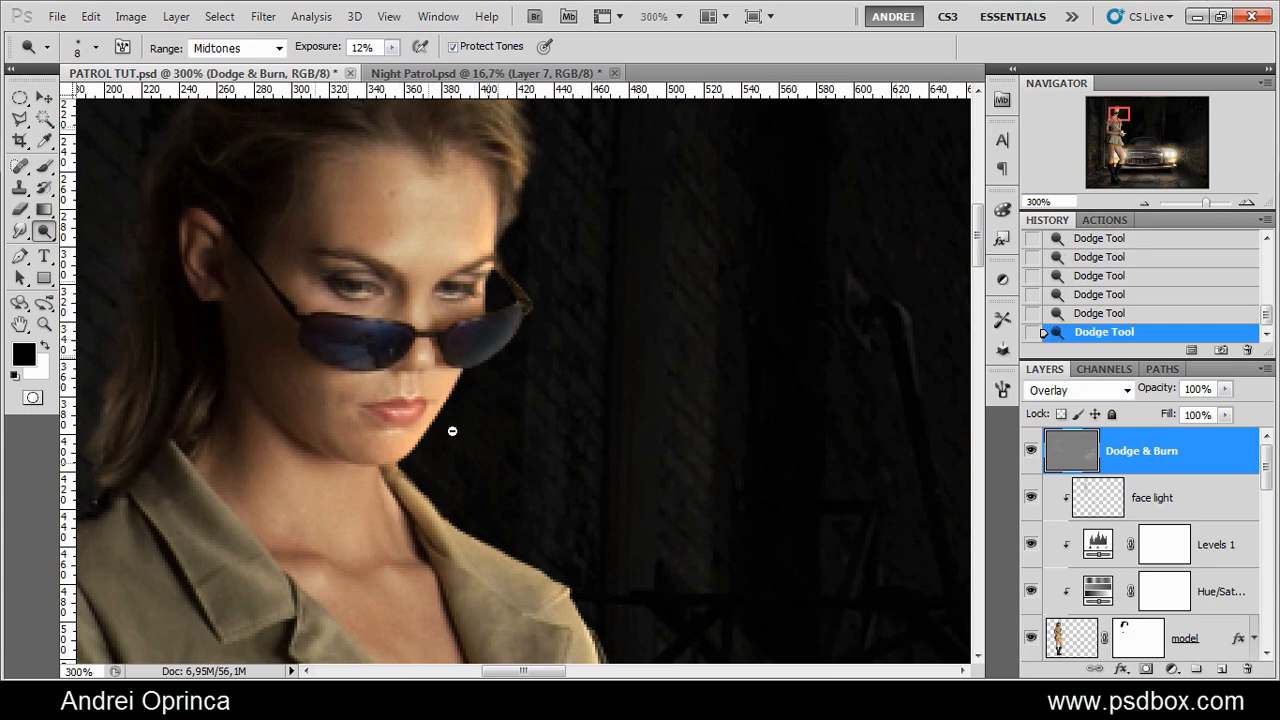
left_click(386, 478, "alt")
left_click(386, 487, "alt")
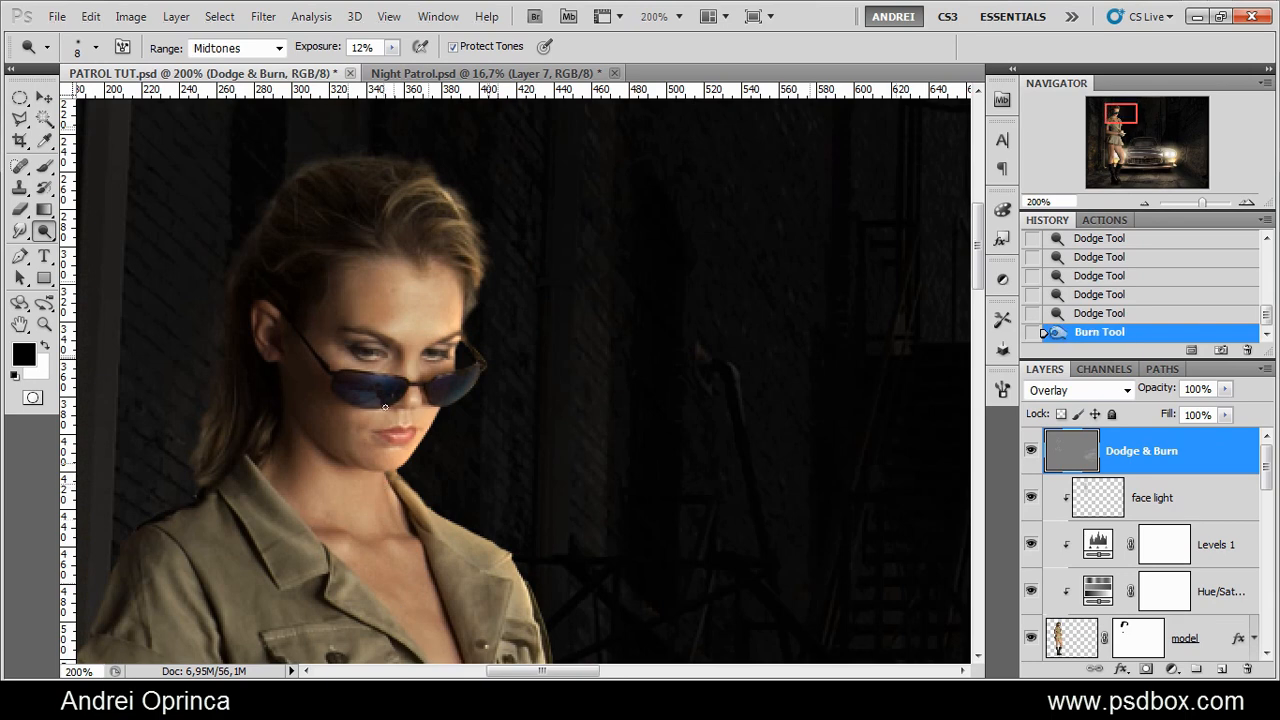
left_click_drag(400, 600, 396, 396)
left_click(310, 443, "alt")
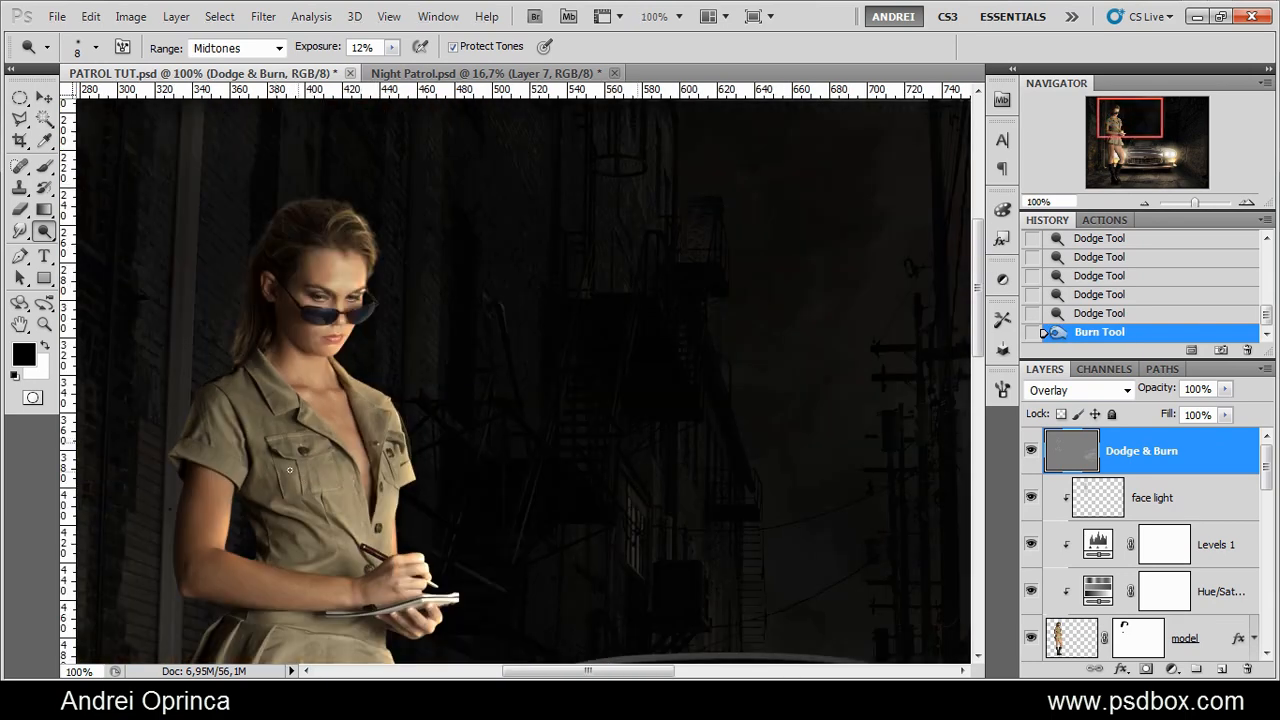
Dodge small highlights on the shirt pocket and along the sleeve edge and upper arm
left_click_drag(332, 474, 340, 484)
left_click_drag(338, 486, 326, 495)
left_click_drag(255, 472, 233, 482)
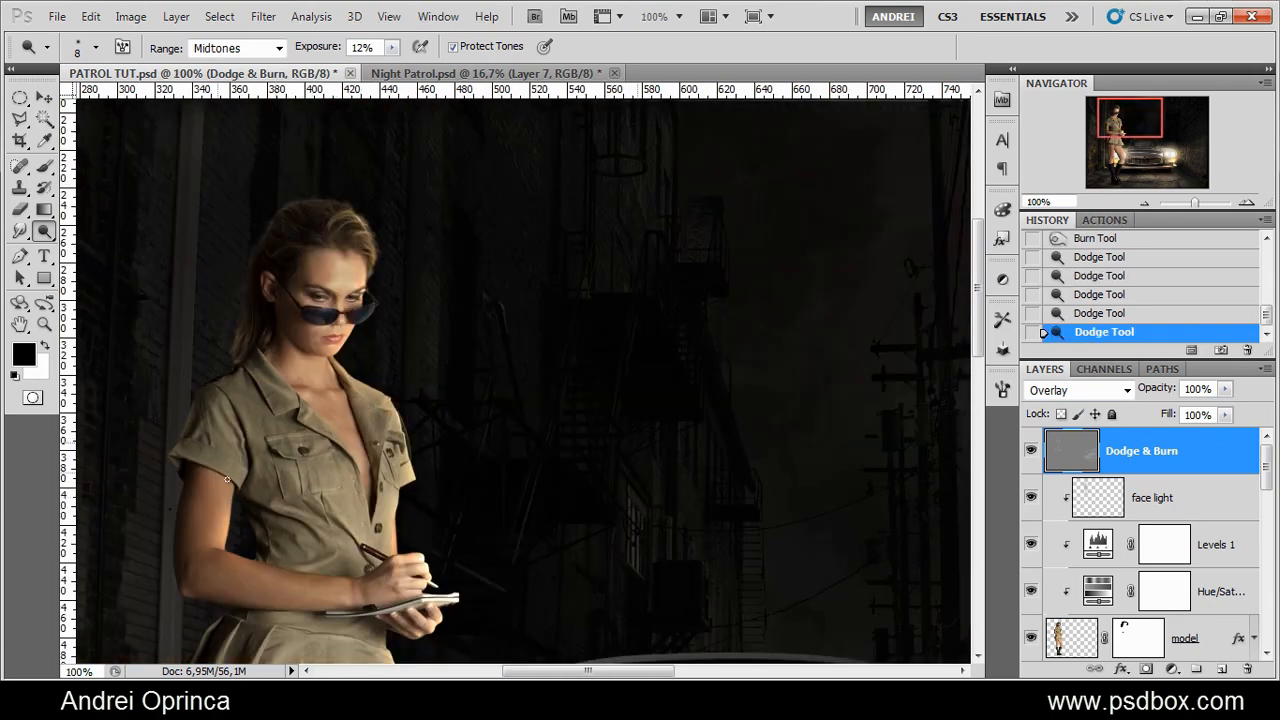
left_click(249, 471)
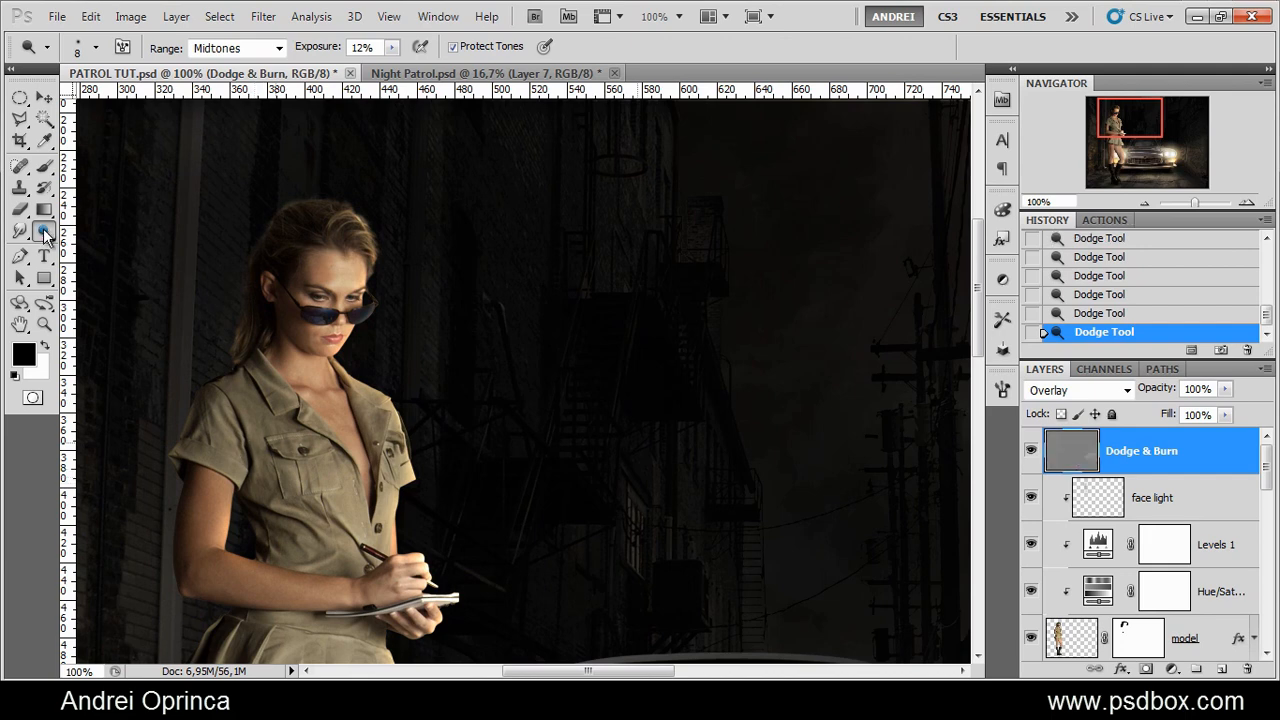
Burn the shadows along the shirt collar, lapel and neck using the Burn tool at 10% exposure with 20 px and 10 px brushes
left_click(44, 230)
left_click(116, 247)
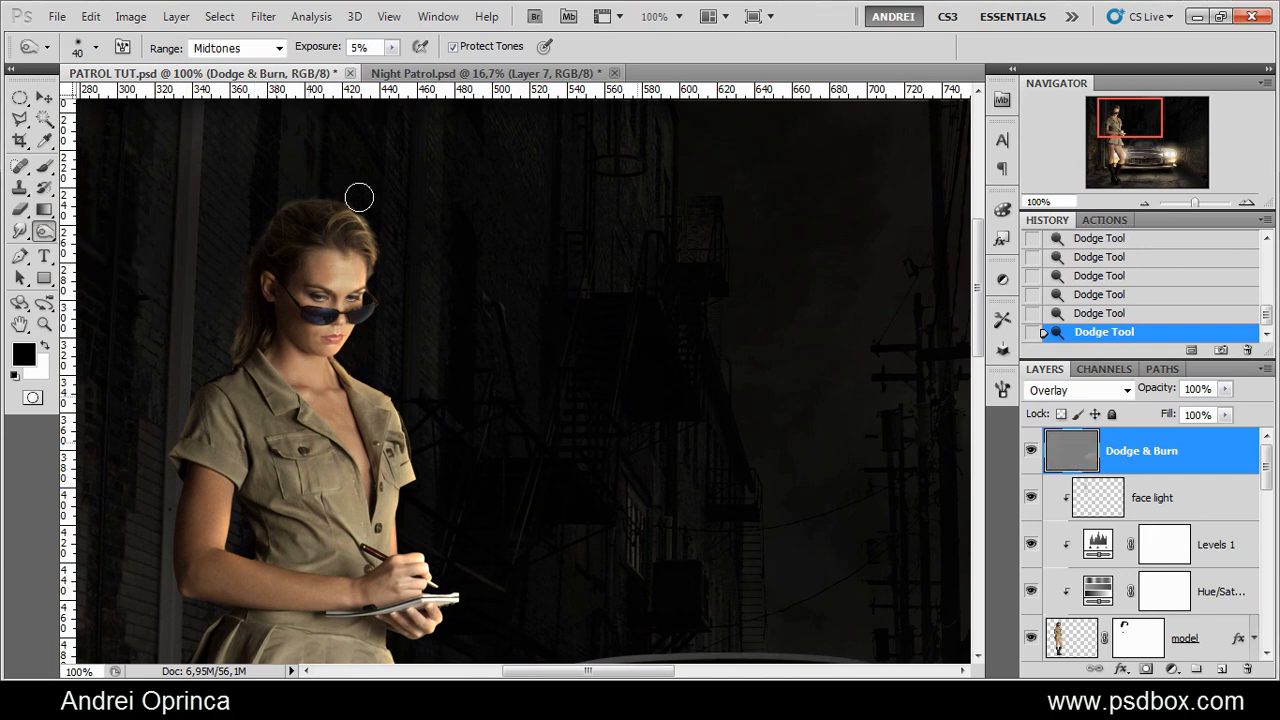
left_click(392, 48)
left_click_drag(396, 66, 400, 66)
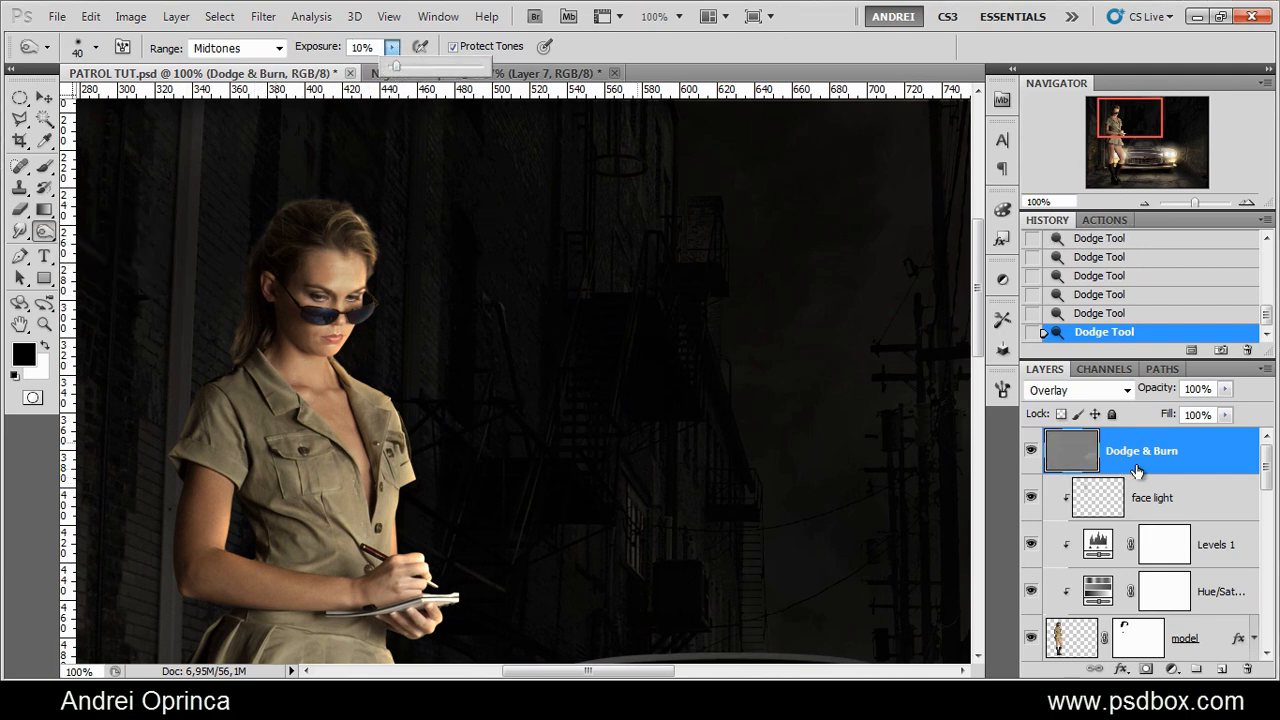
left_click(293, 499, "ctrl")
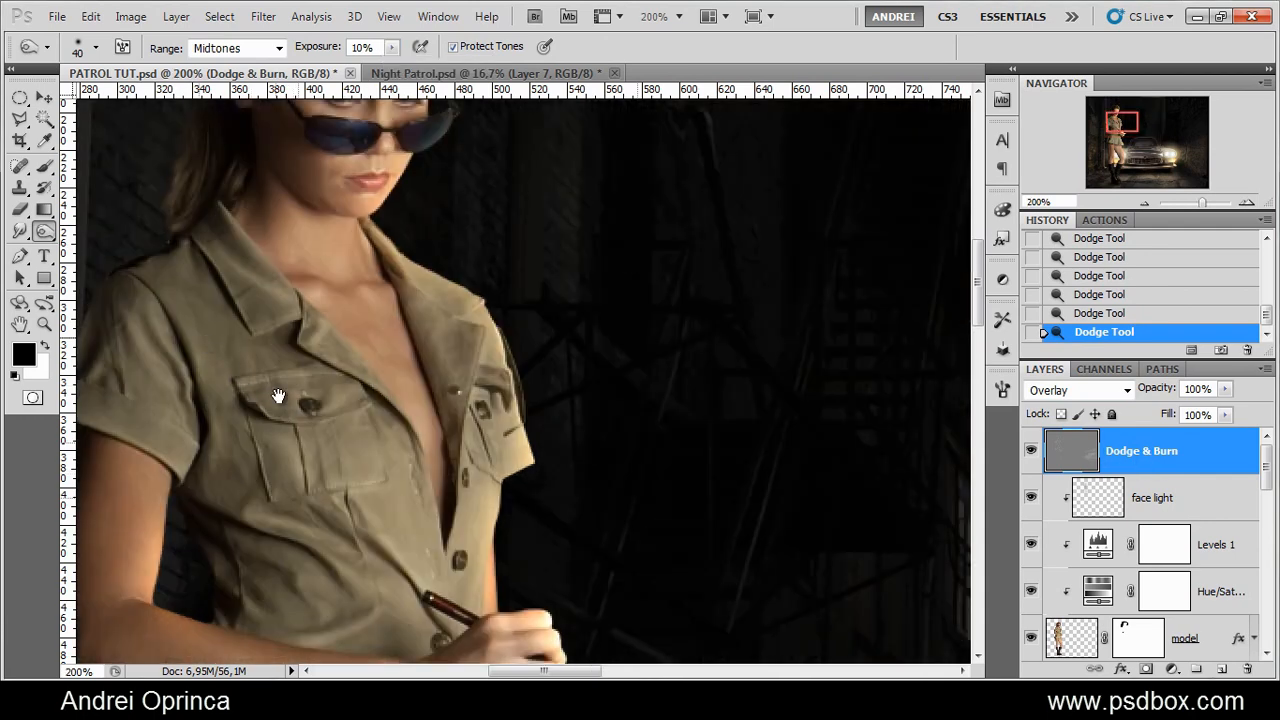
left_click_drag(278, 396, 361, 452)
key("bracketleft")
key("bracketleft")
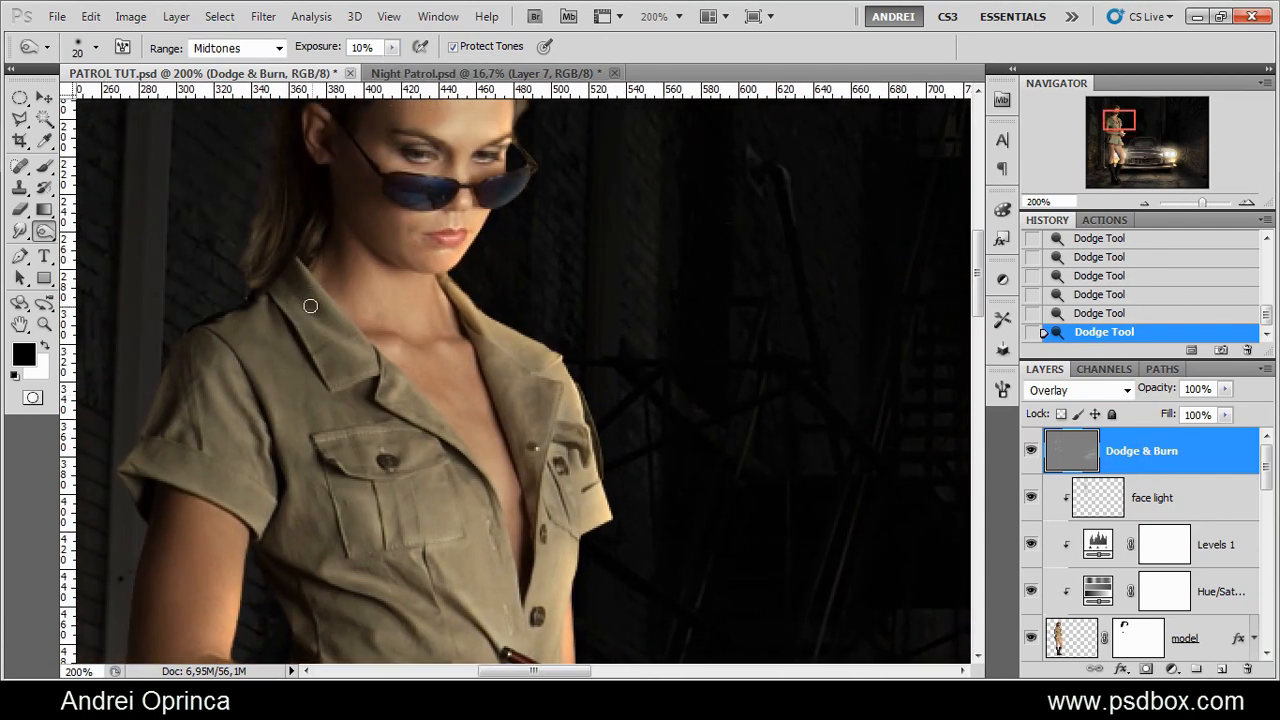
mouse_move(324, 333)
left_mouse_down()
mouse_move(345, 373)
mouse_move(324, 358)
mouse_move(456, 430)
mouse_move(419, 414)
left_mouse_up()
left_click_drag(331, 417, 377, 430)
left_click_drag(370, 326, 385, 317)
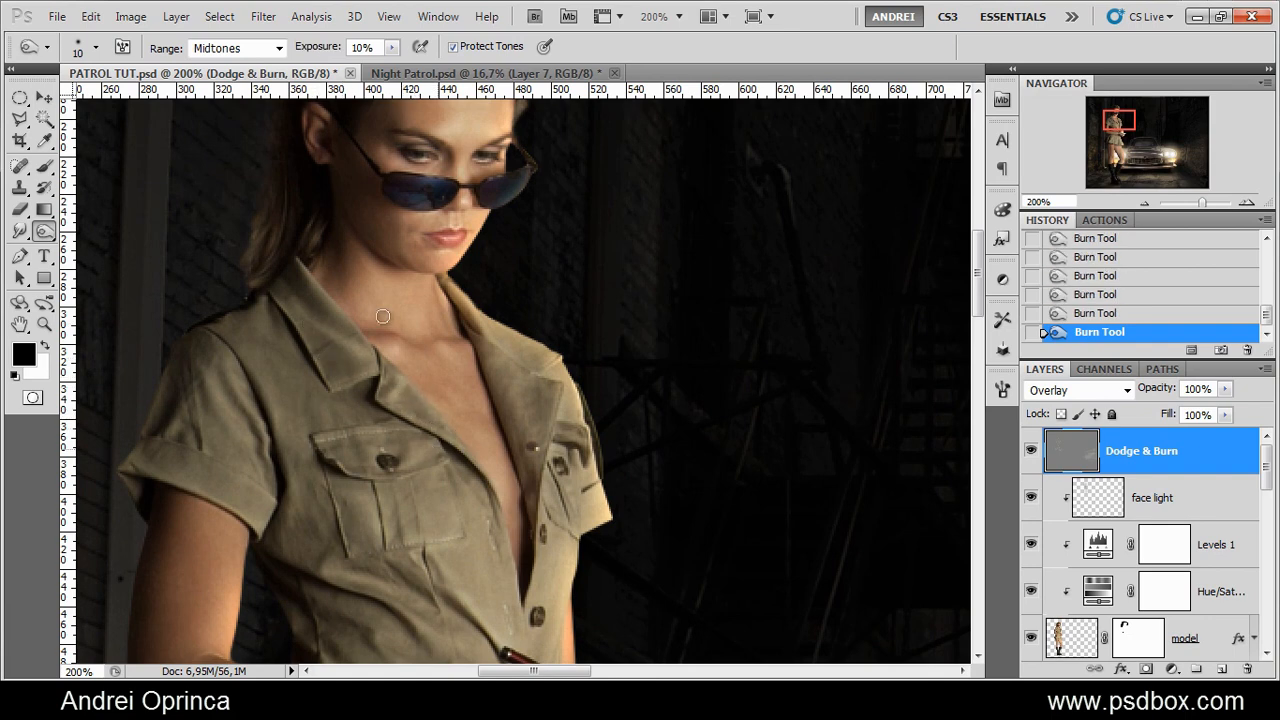
Lower the Burn exposure to 8% and darken the shirt's pocket edges and sleeve creases with a 10 px brush
left_click(392, 48)
left_click_drag(389, 63, 390, 66)
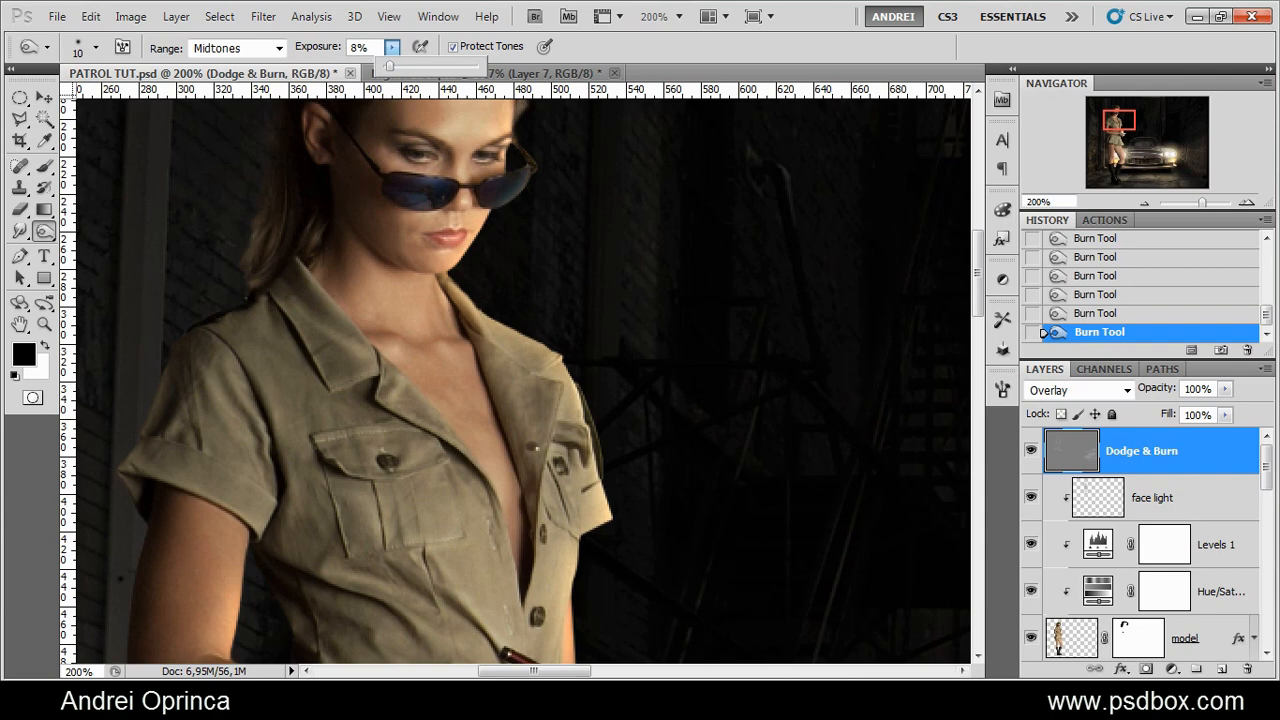
left_click(411, 432)
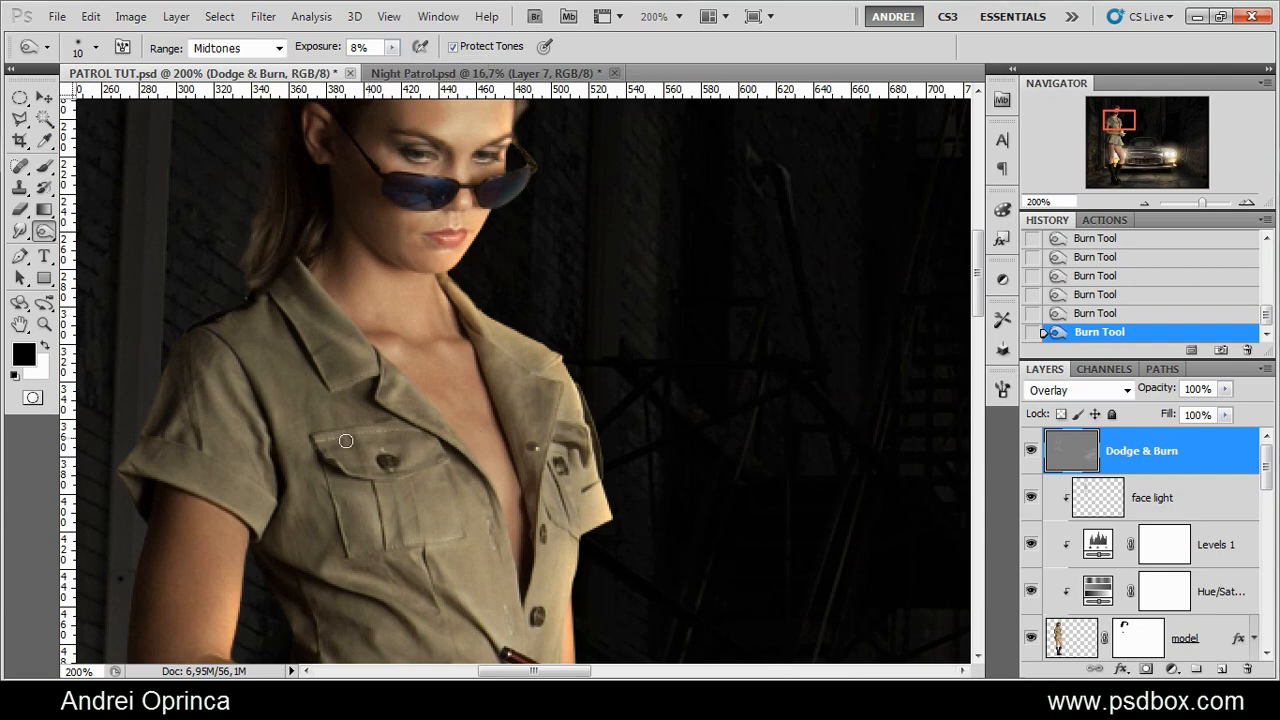
scroll(405, 507, "down", 2)
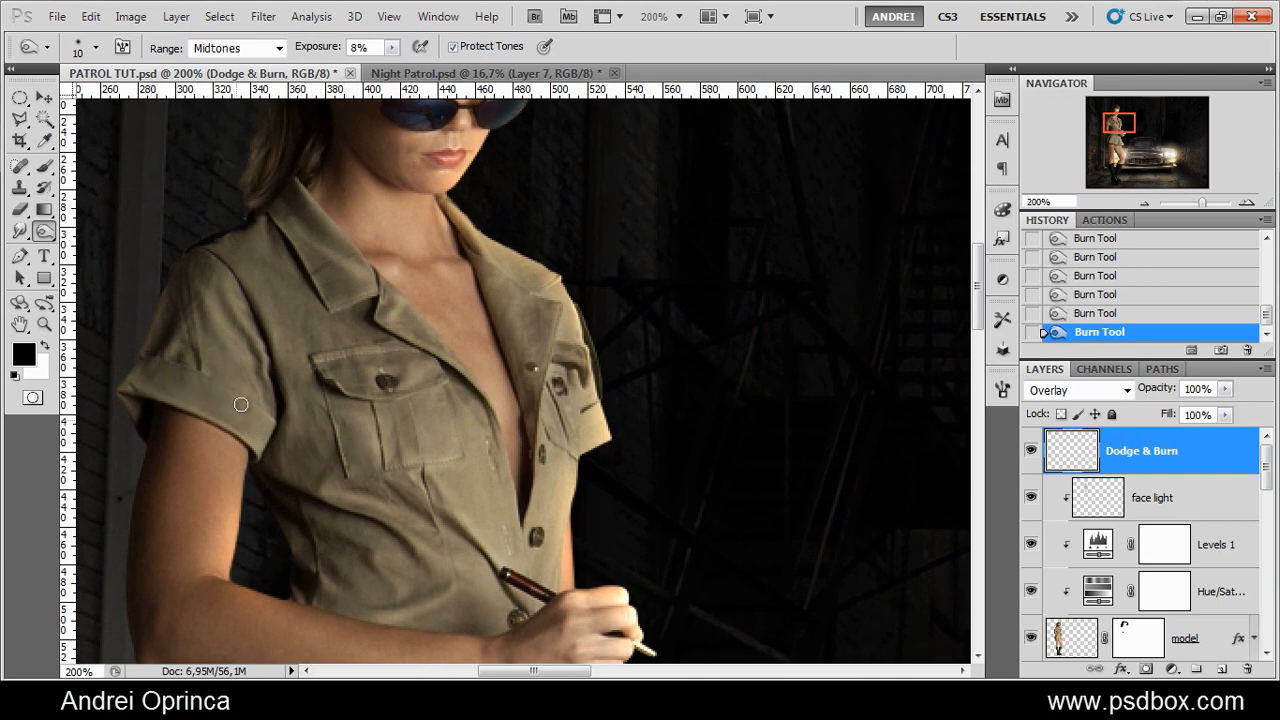
Reduce the Burn exposure to 5% and darken the folds on the shirt's front with 9 to 10 px brushes
key("bracketright")
left_click(392, 47)
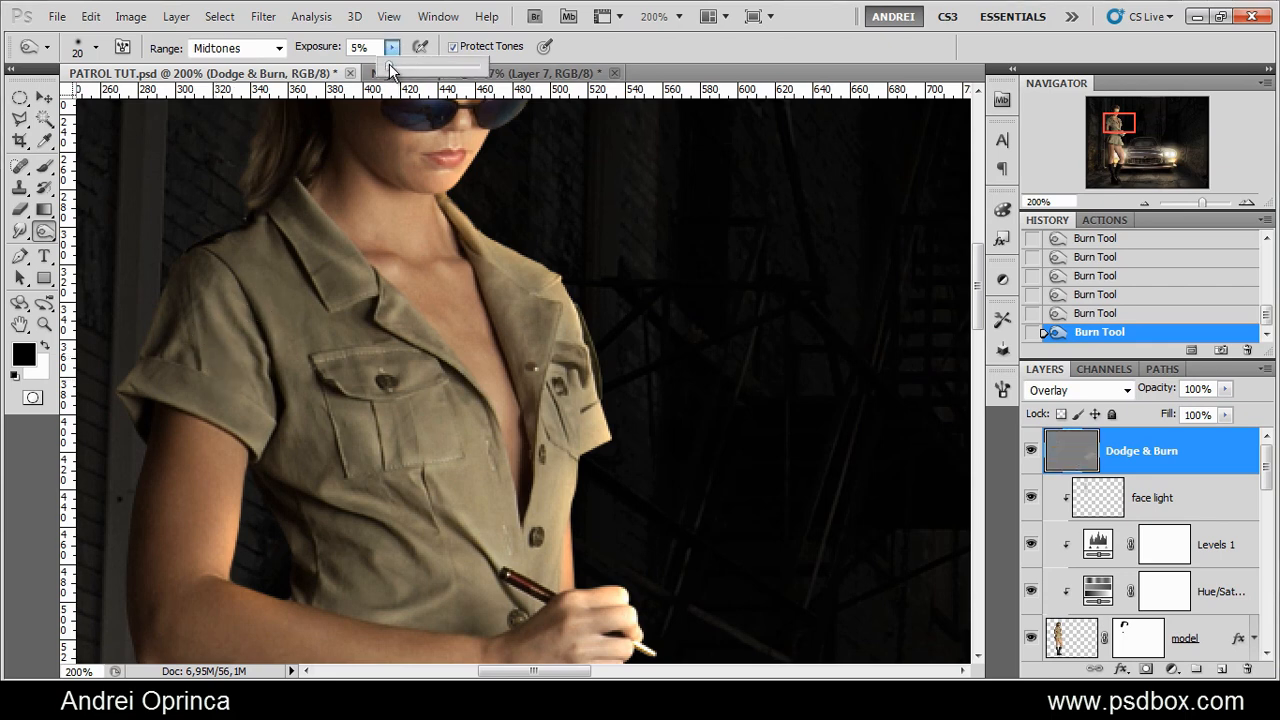
left_click_drag(371, 351, 354, 198)
key("bracketleft")
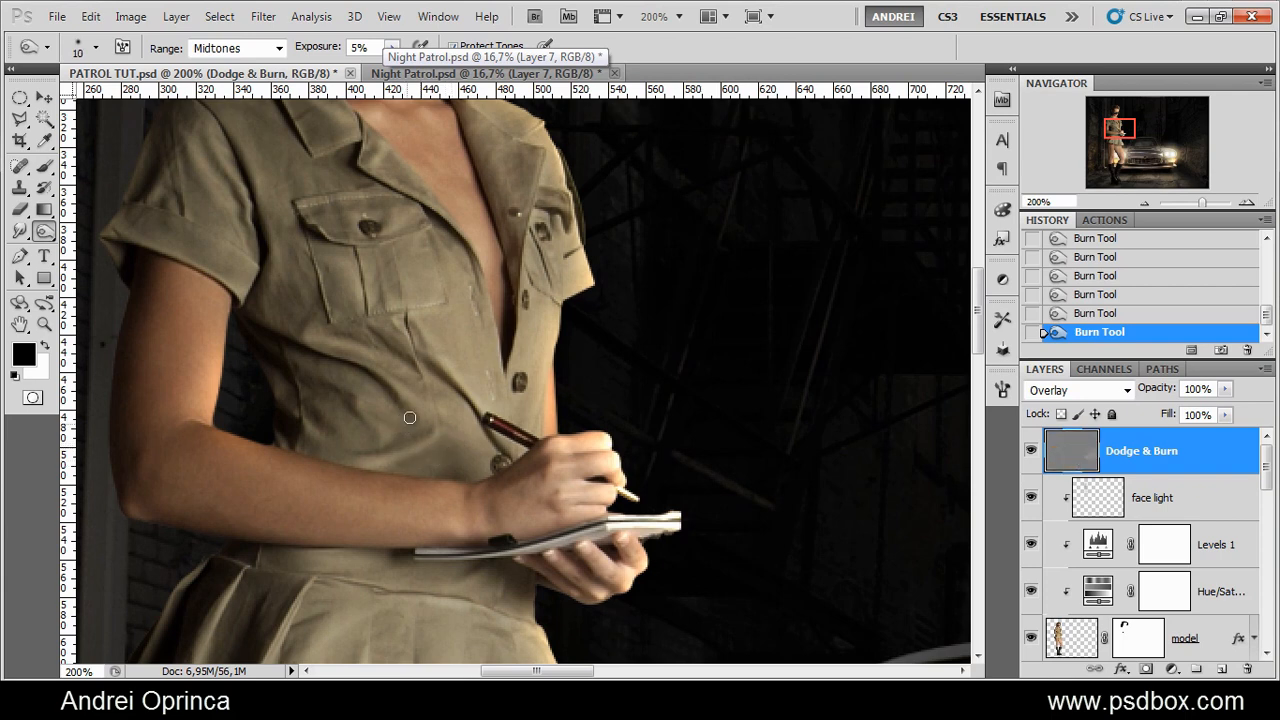
key("bracketleft")
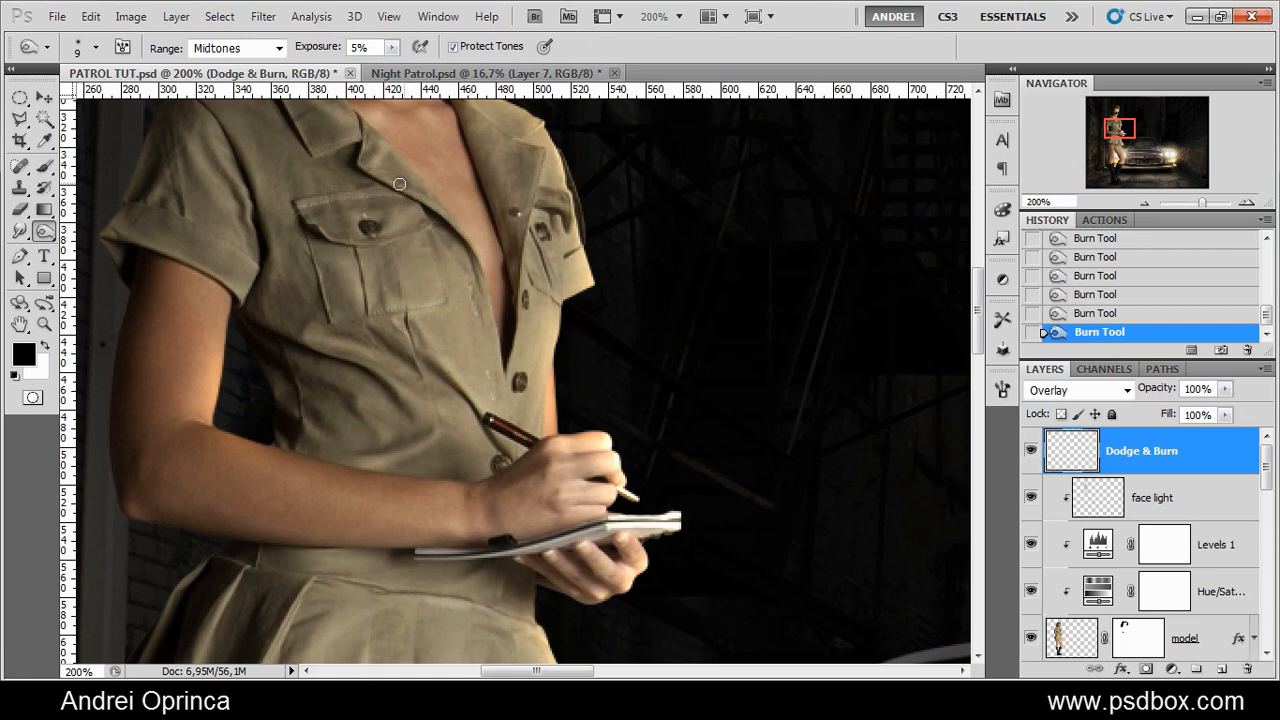
key("bracketright")
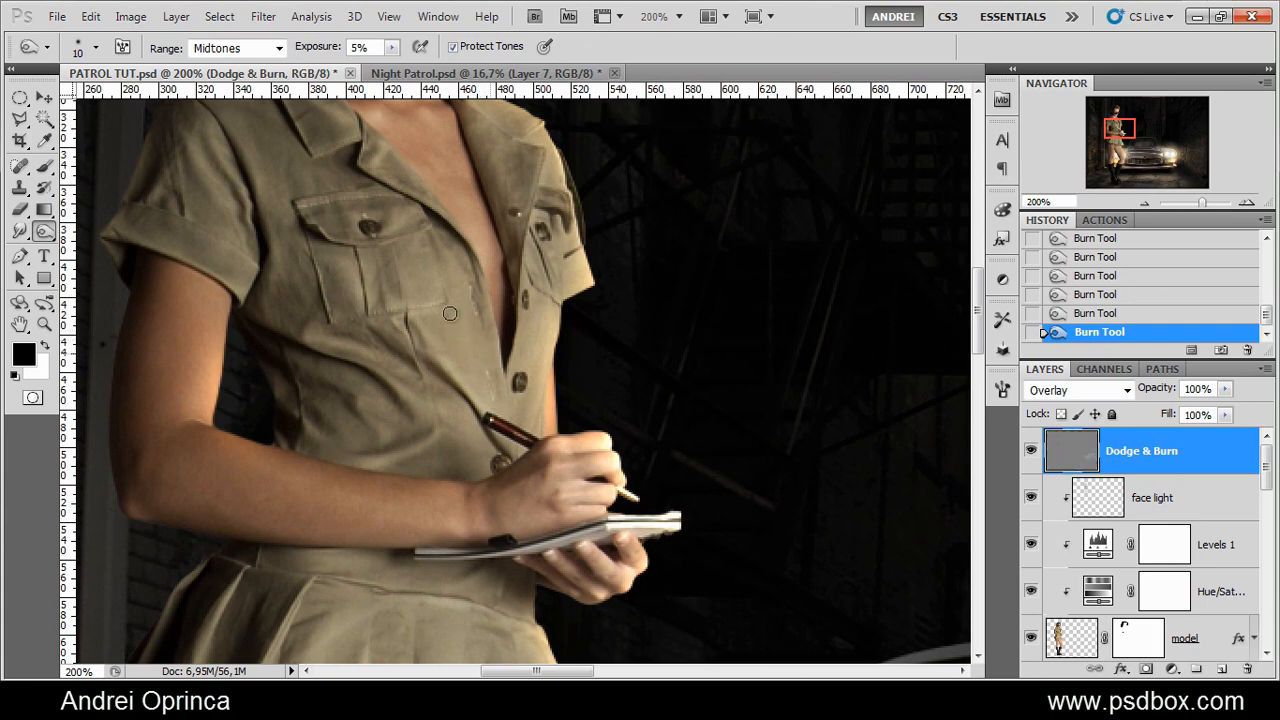
Burn the shadows between the skirt's folds with a 20 px brush at 5% exposure
scroll(431, 363, "down", 3)
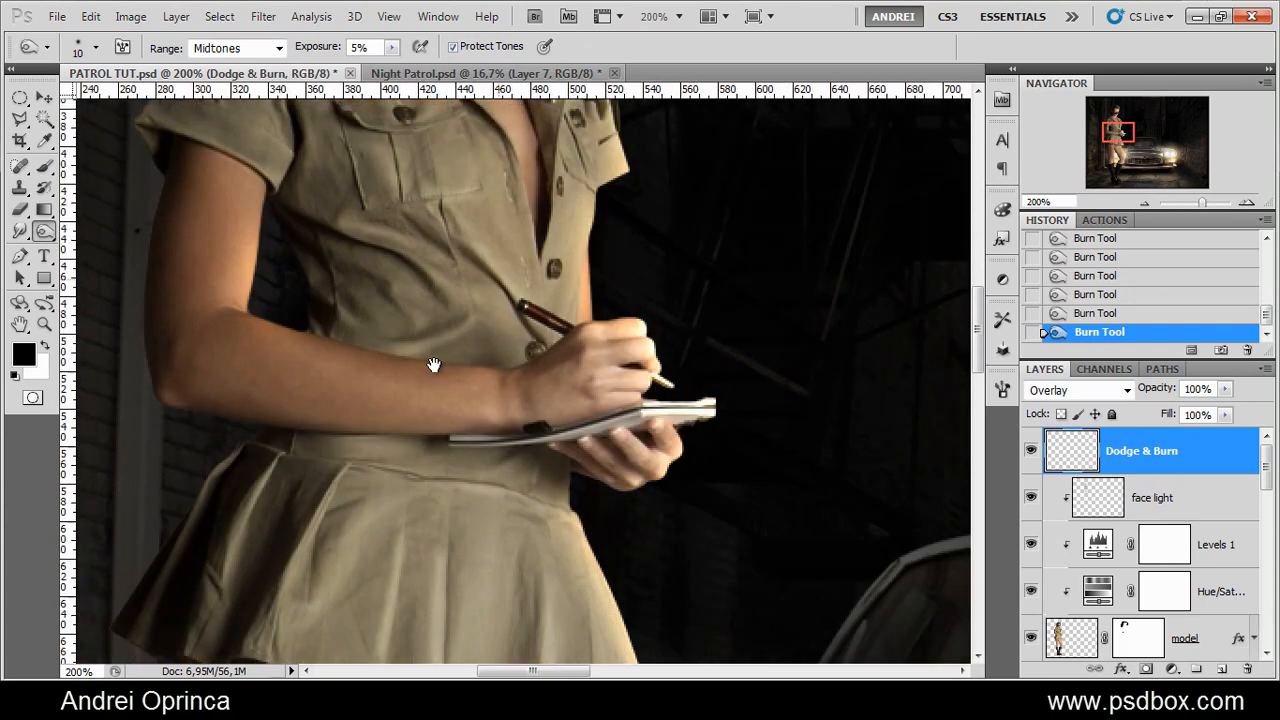
left_click_drag(363, 499, 489, 417)
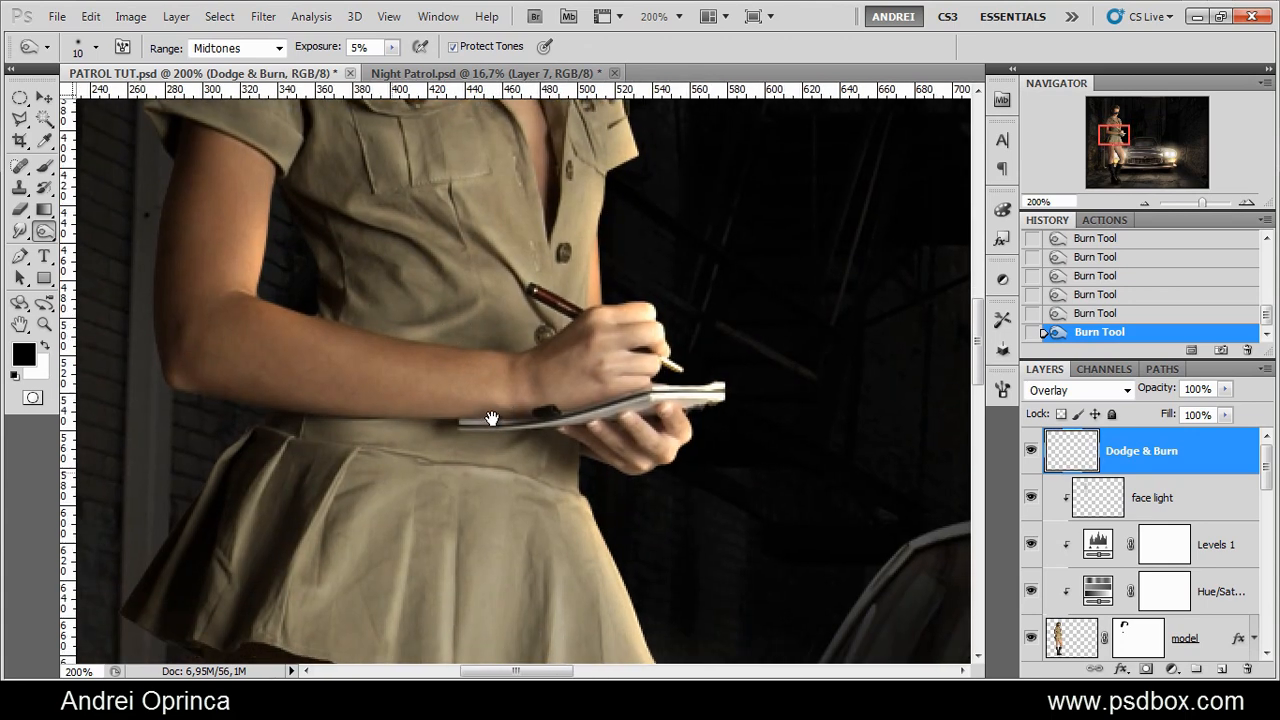
key("bracketright")
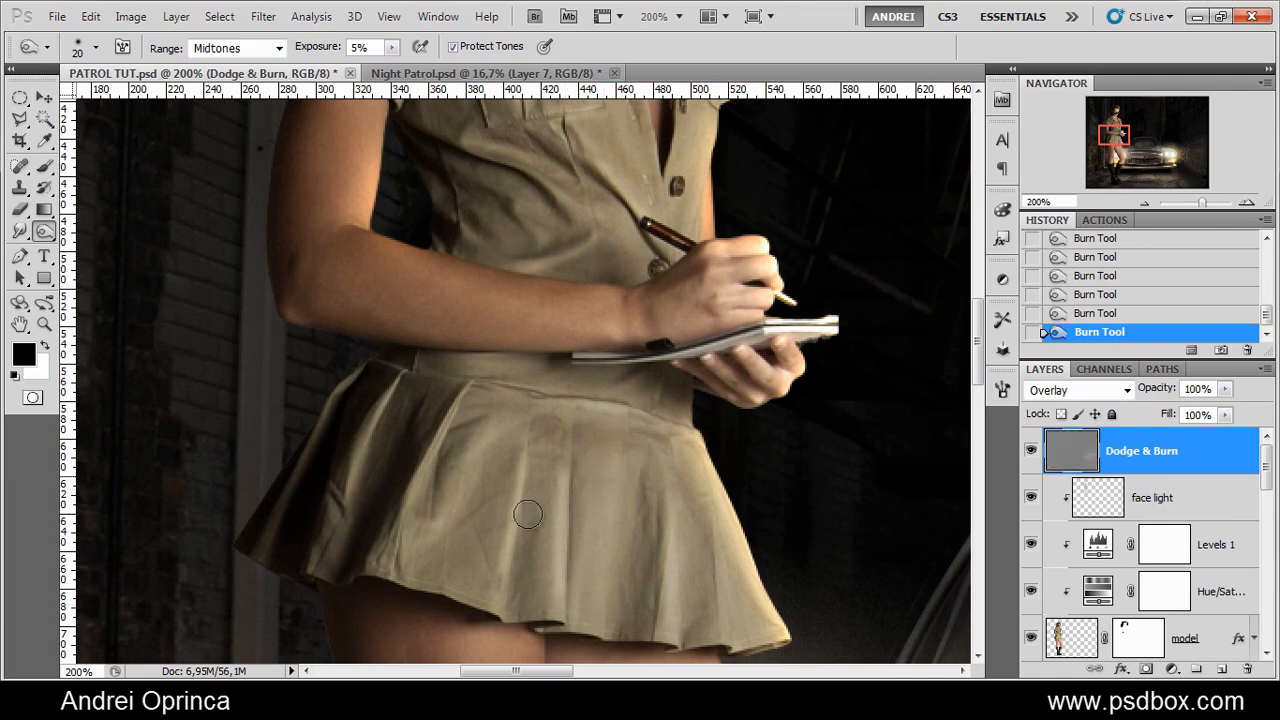
scroll(531, 466, "down", 3)
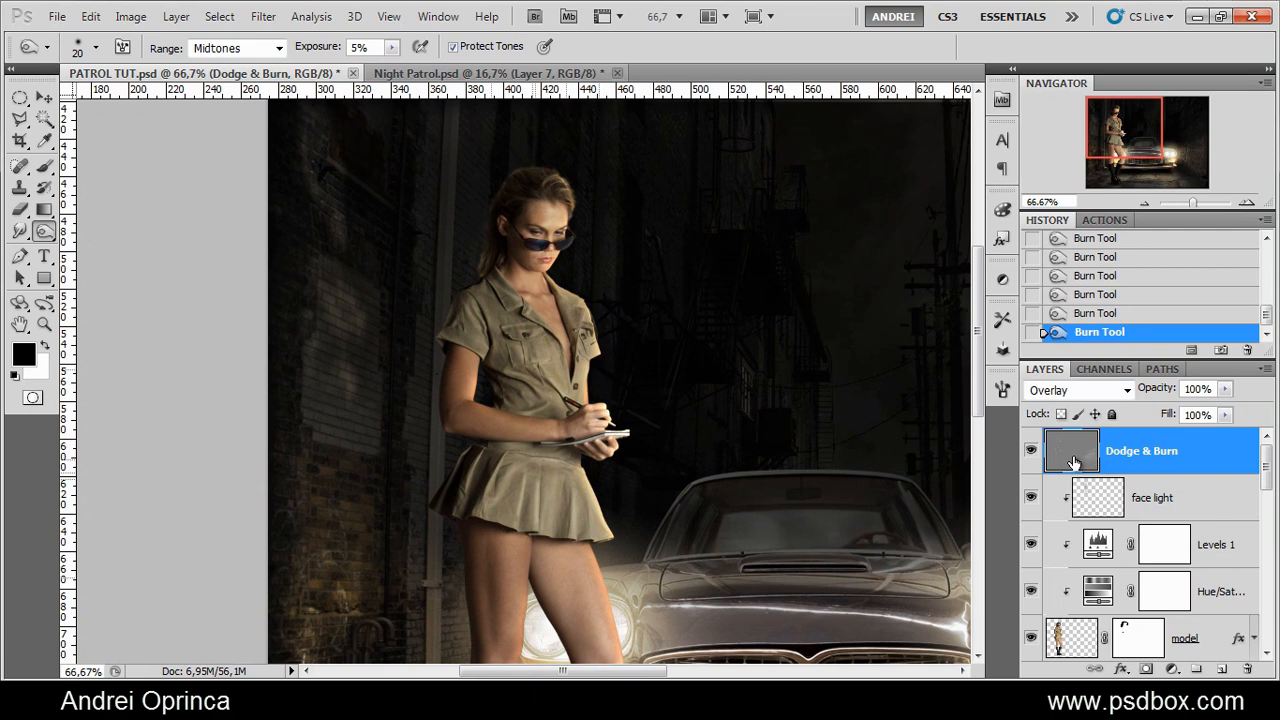
Toggle the Dodge & Burn layer's visibility off and on to compare the model before and after
left_click(1031, 451)
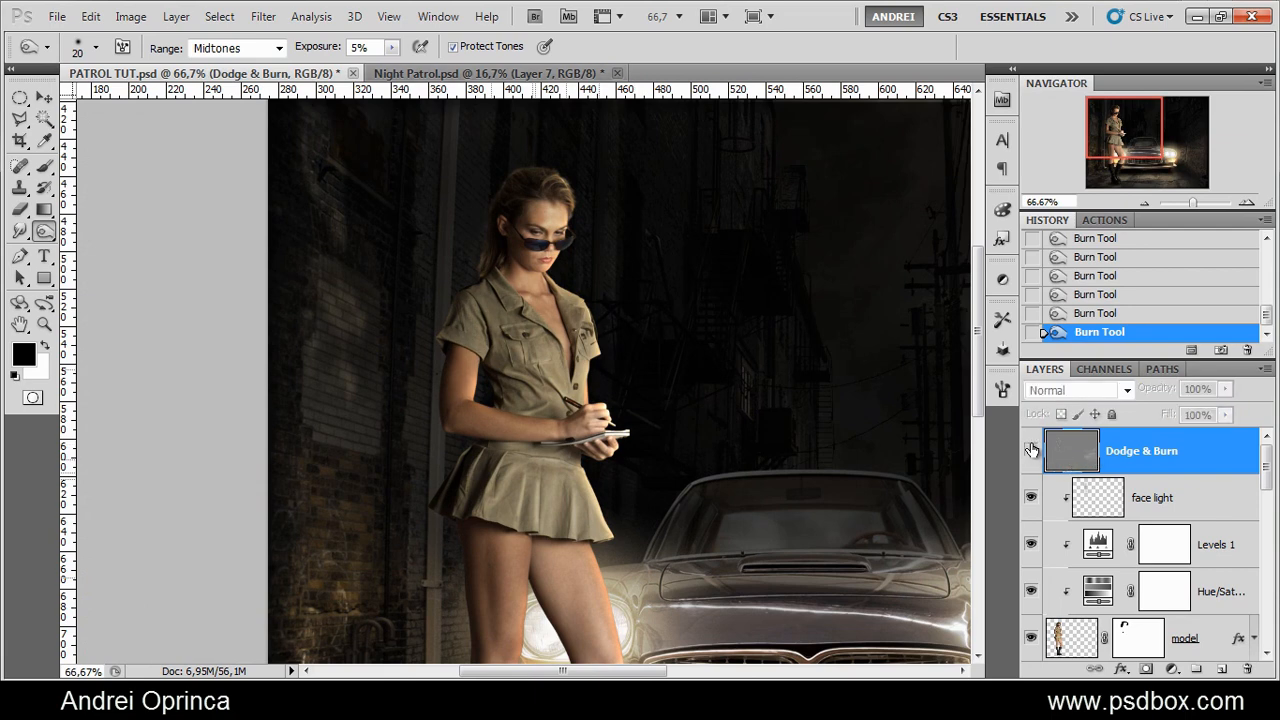
left_click(1031, 451)
left_click(1031, 451)
left_click(1031, 451)
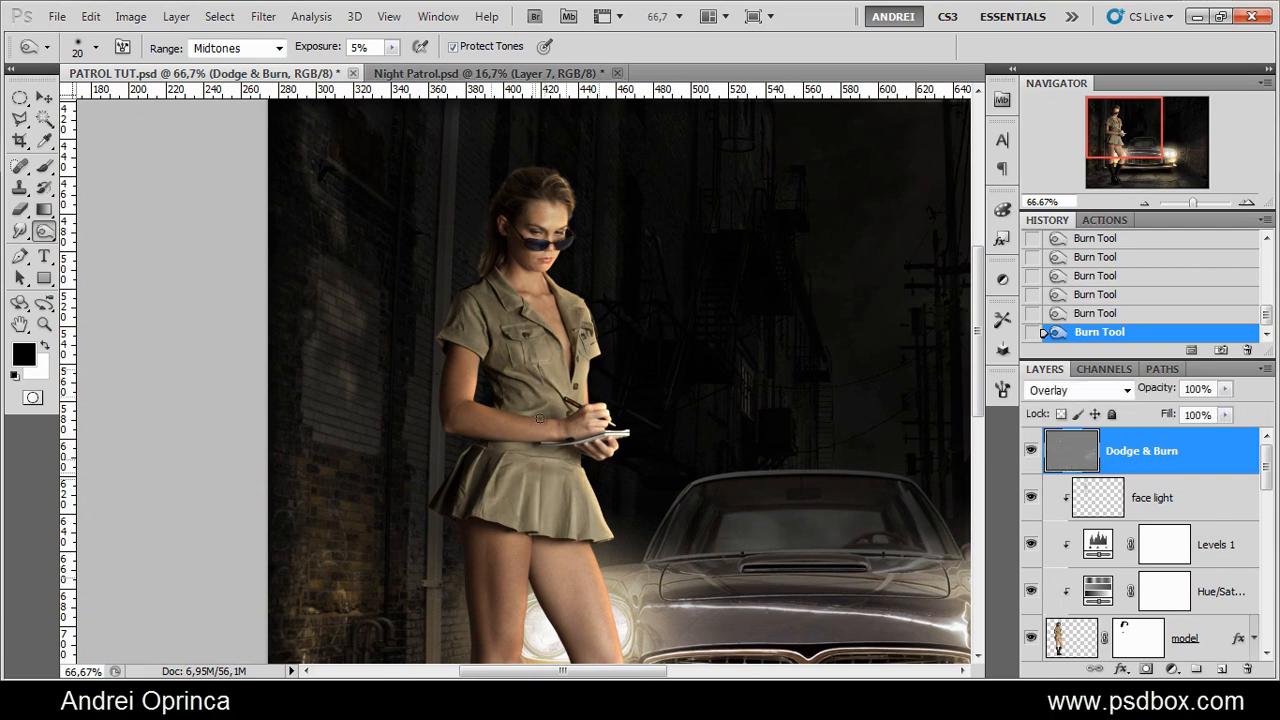
Burn the alley wall and ground beside the model's boots with a 77 px brush at 5% exposure
left_click(529, 349, "ctrl")
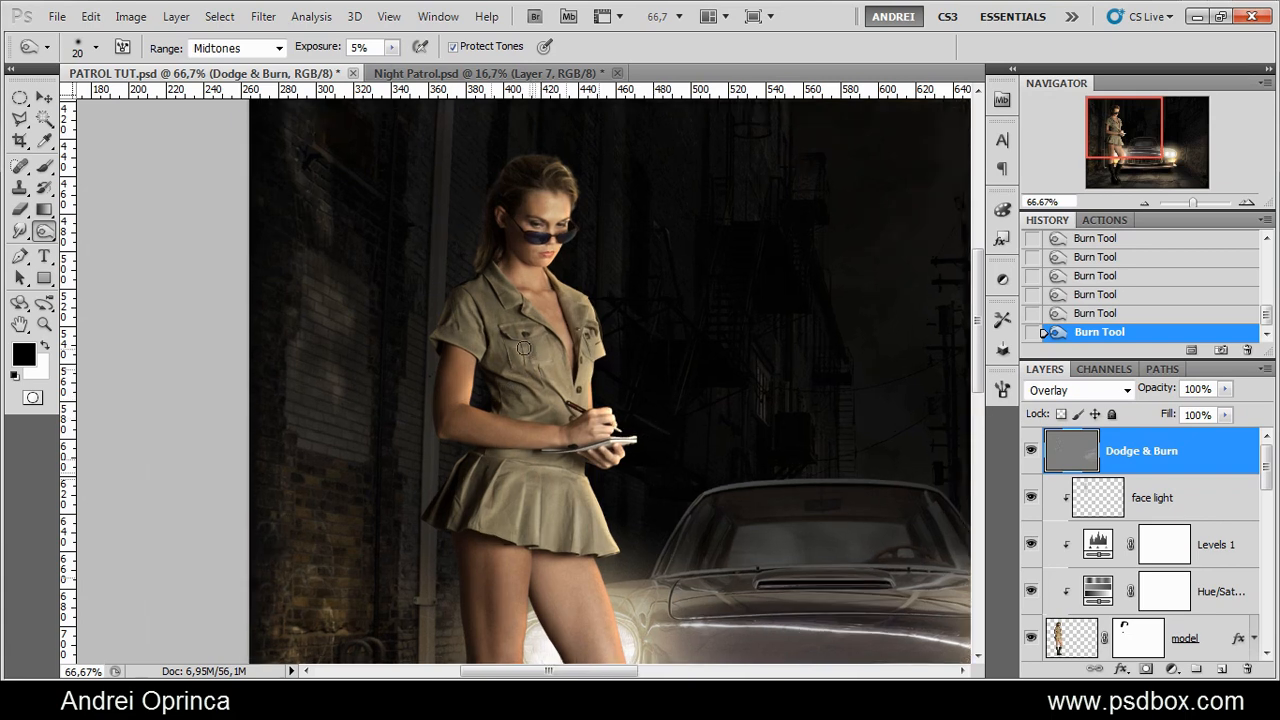
left_click_drag(574, 457, 537, 434)
left_click_drag(540, 574, 566, 477)
left_click(572, 490, "alt")
left_click_drag(633, 528, 483, 428)
left_click(555, 447, "alt")
right_click(555, 447)
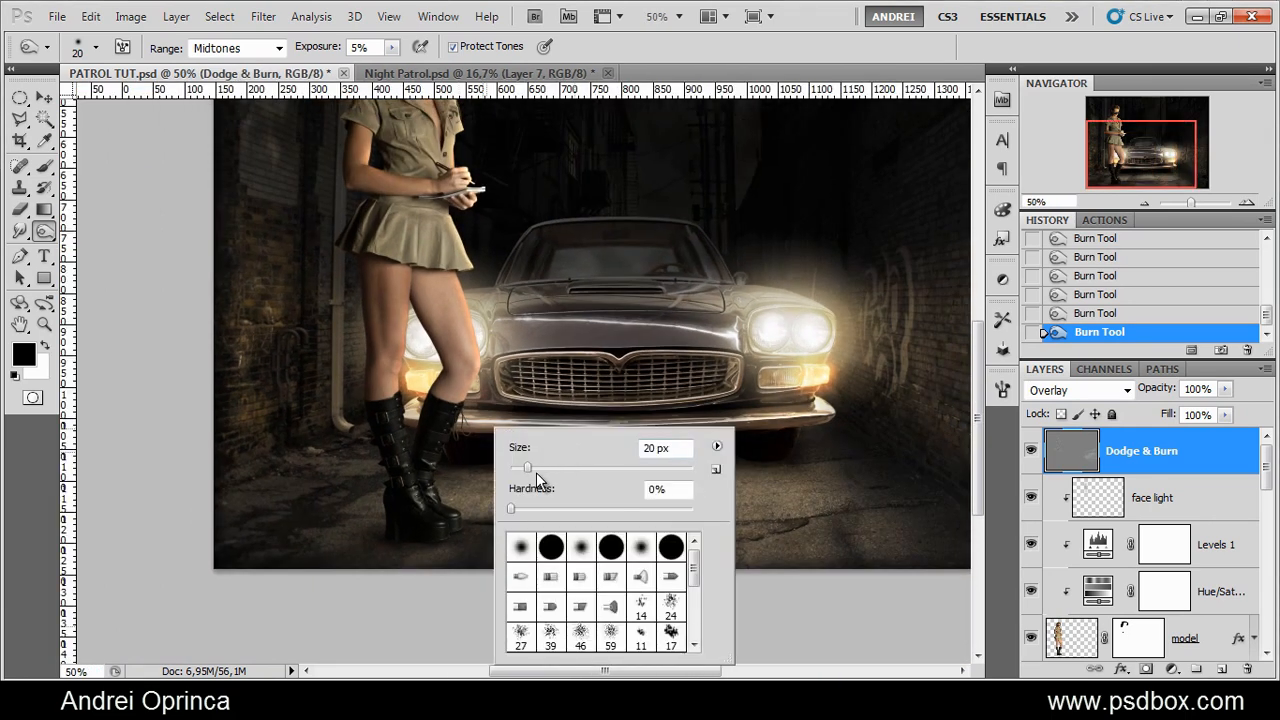
left_click_drag(536, 470, 579, 468)
key("Return")
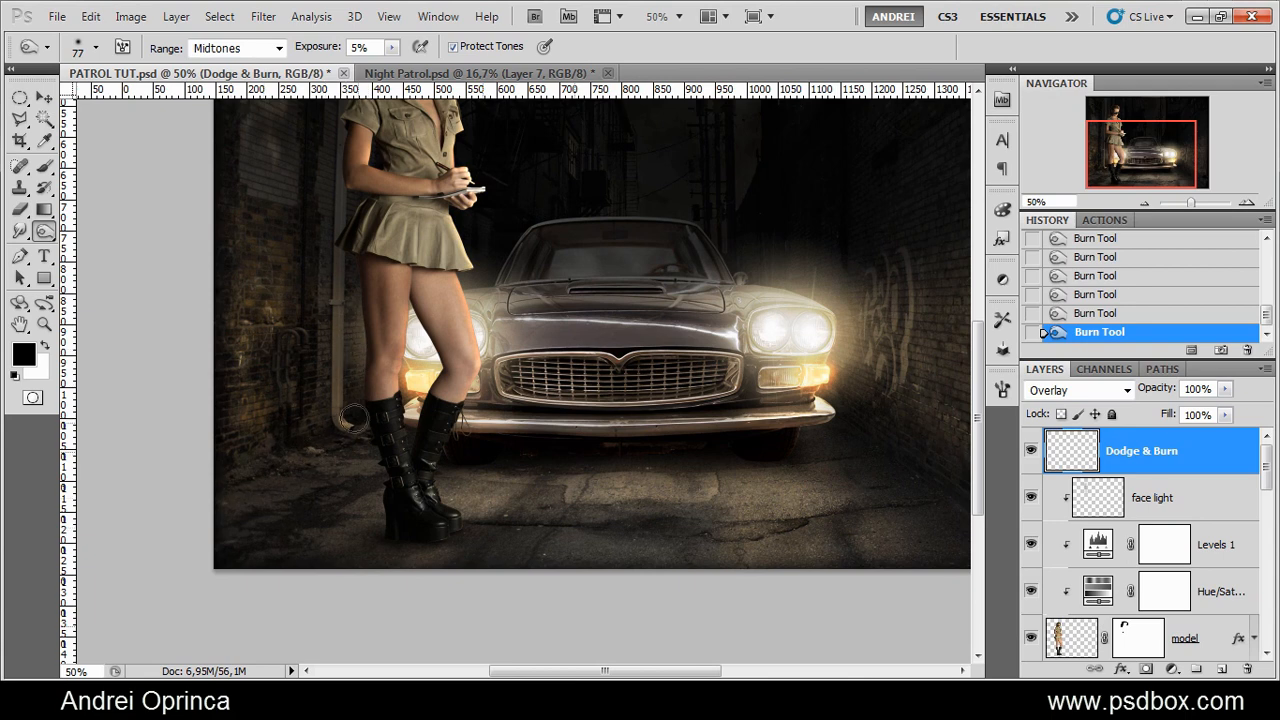
Burn the shadows on the pavement around the boots and car with a 60 px brush at 5% exposure
left_click(646, 342, "ctrl")
key("bracketleft")
key("bracketleft")
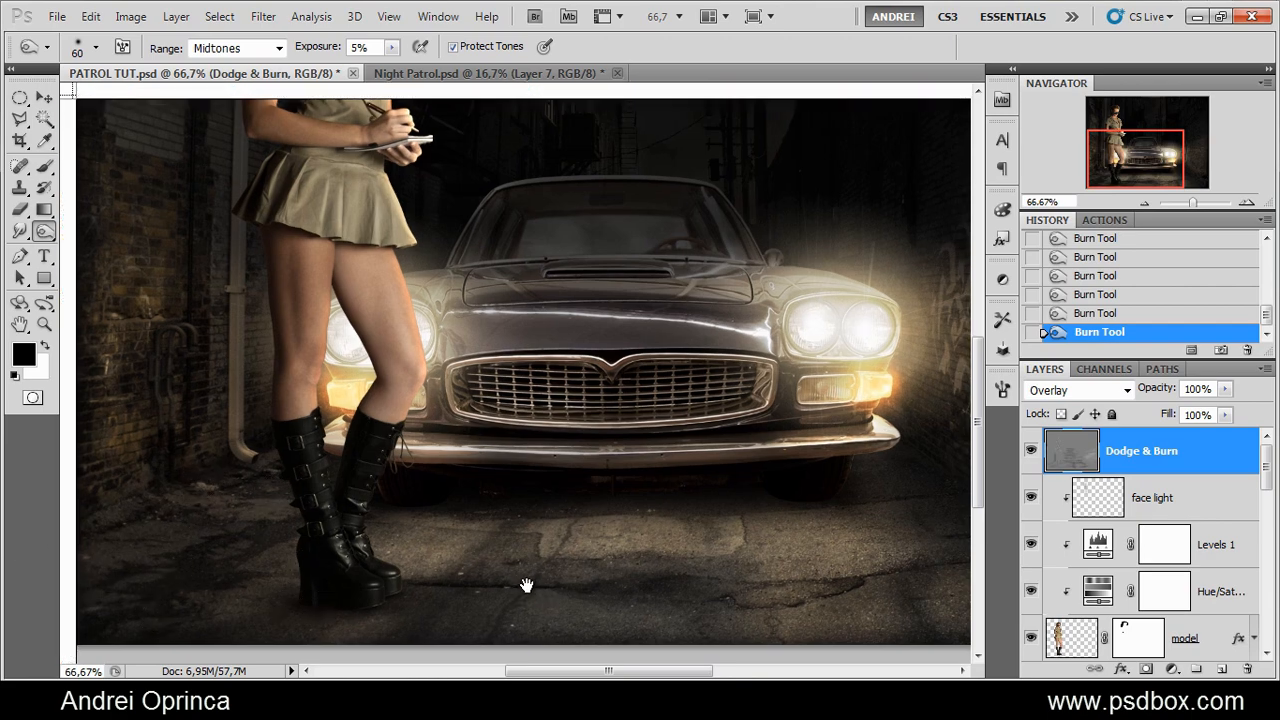
left_click_drag(526, 586, 494, 572)
left_click_drag(671, 588, 566, 571)
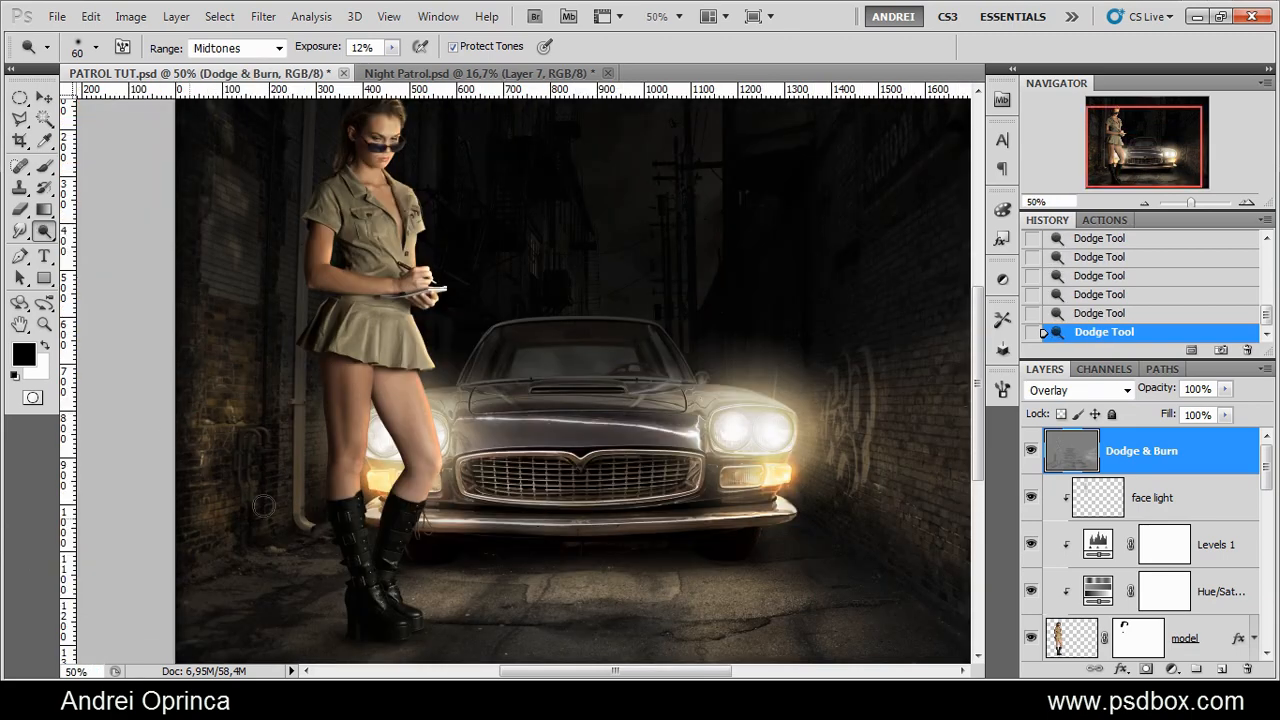
Dodge the highlights on the brick wall behind the model with an 80 px brush at 12% exposure
right_click(237, 489)
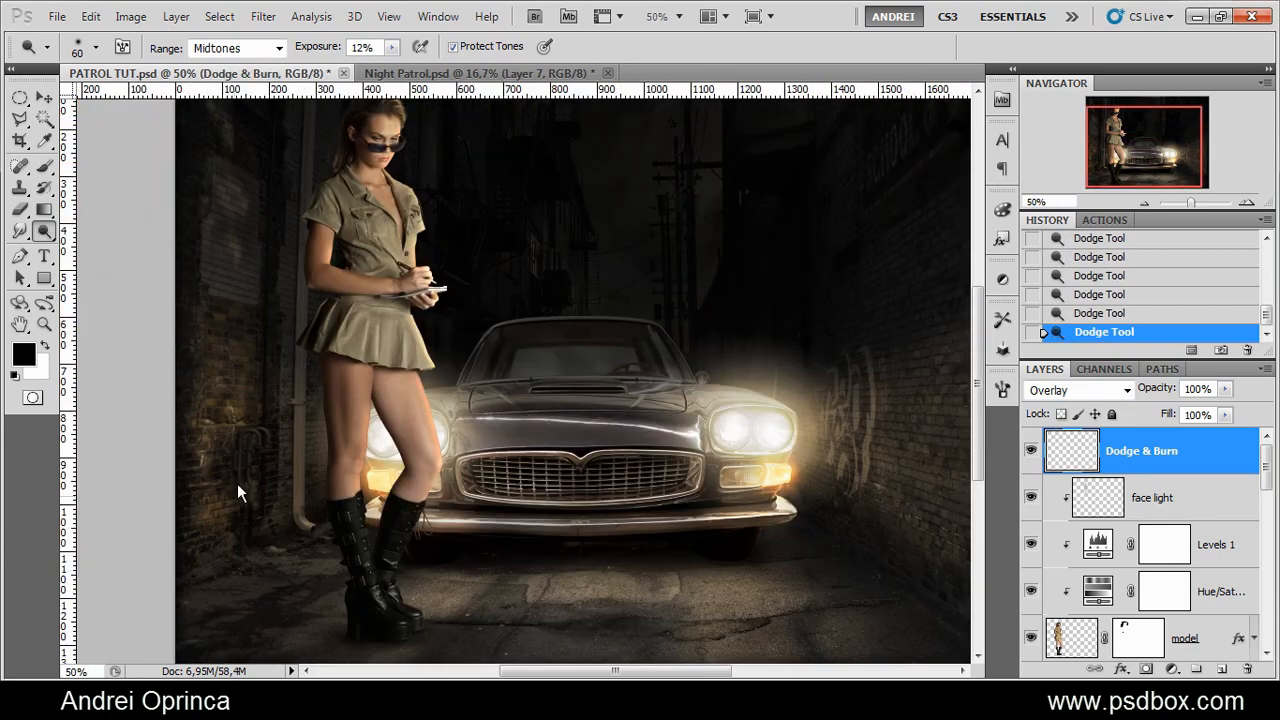
left_click_drag(312, 482, 318, 481)
left_click(273, 378)
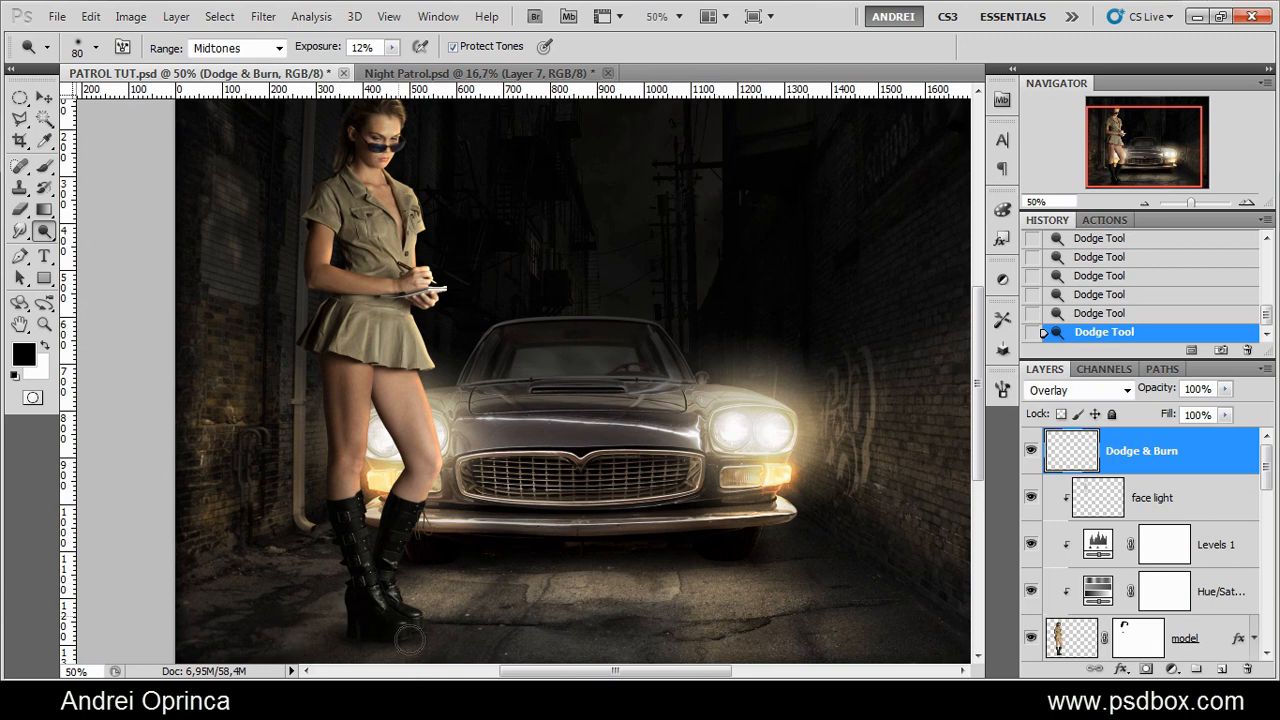
Switch to the Burn tool and choose a 90 px round brush with 100% hardness
left_click(44, 231)
left_click(95, 247)
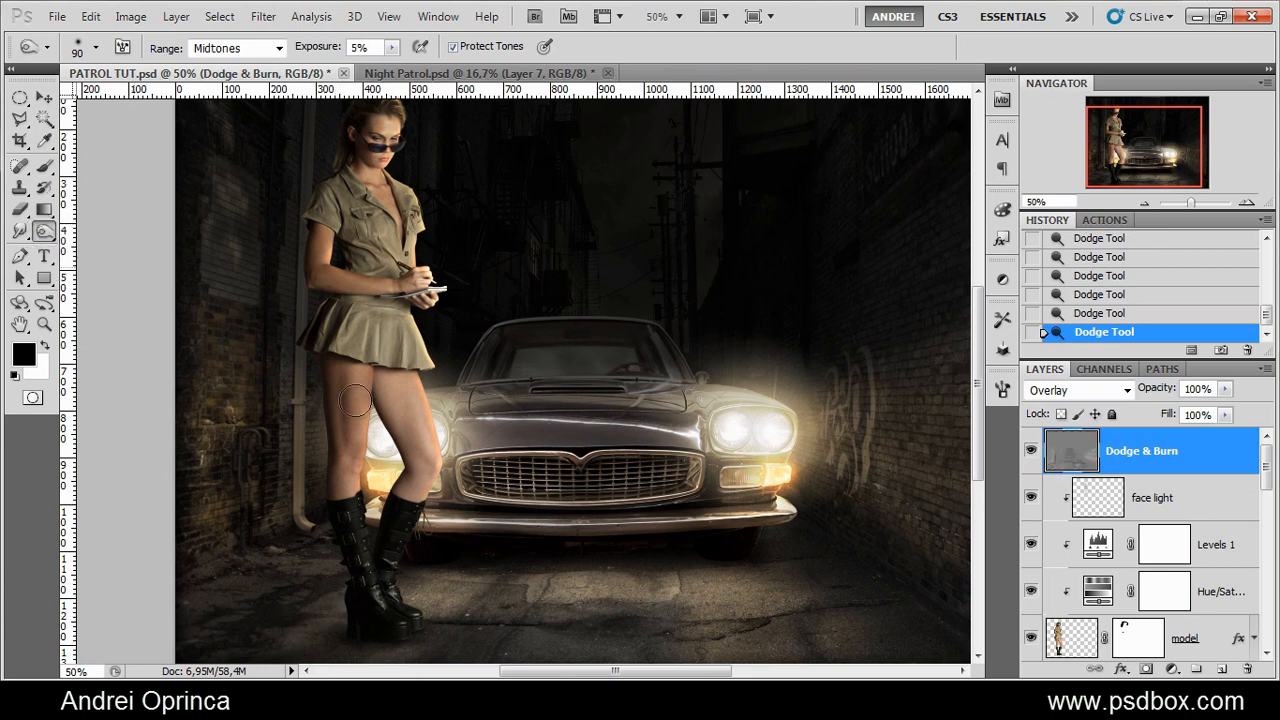
right_click(622, 585)
double_click(661, 585)
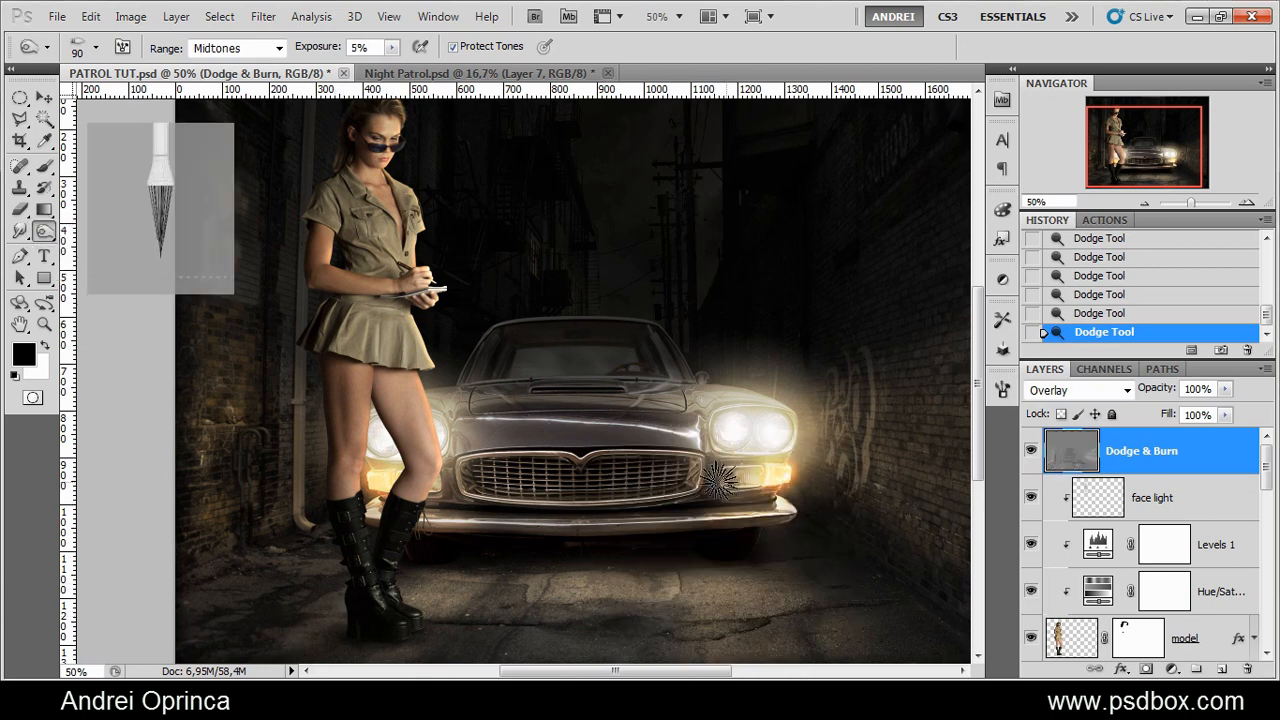
left_click_drag(722, 479, 711, 487)
right_click(612, 460)
left_click(576, 505)
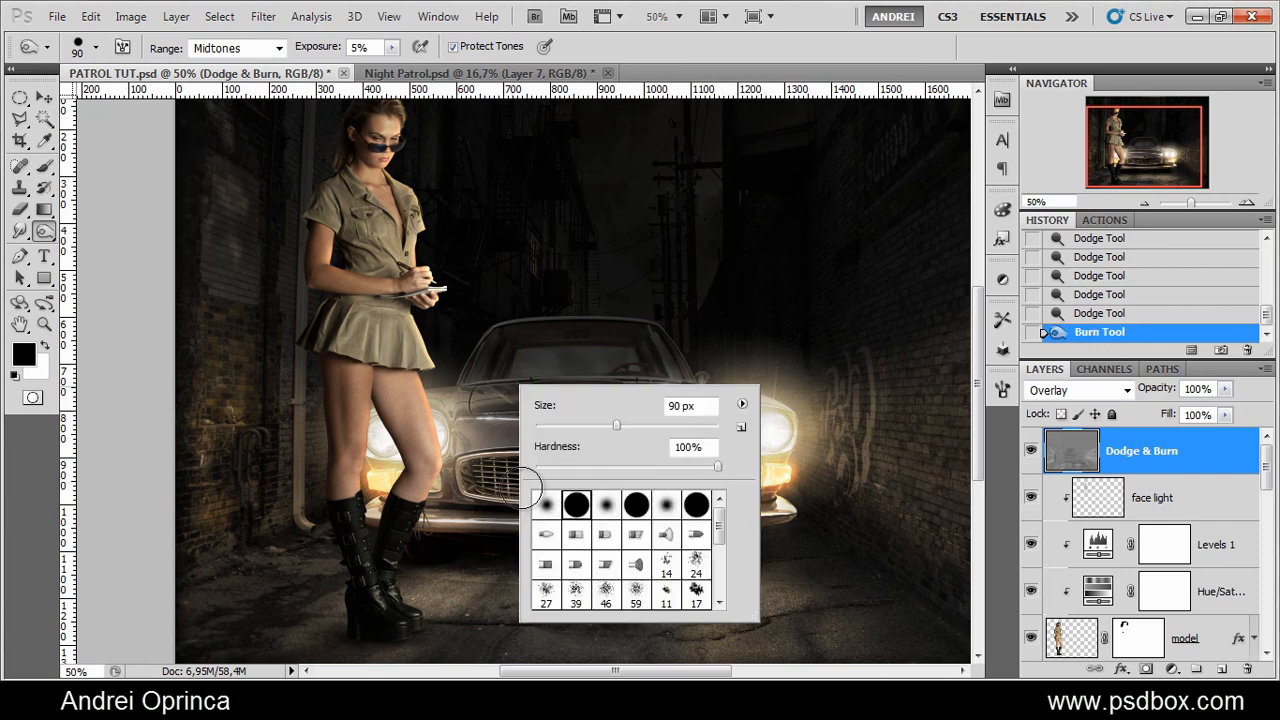
key("Return")
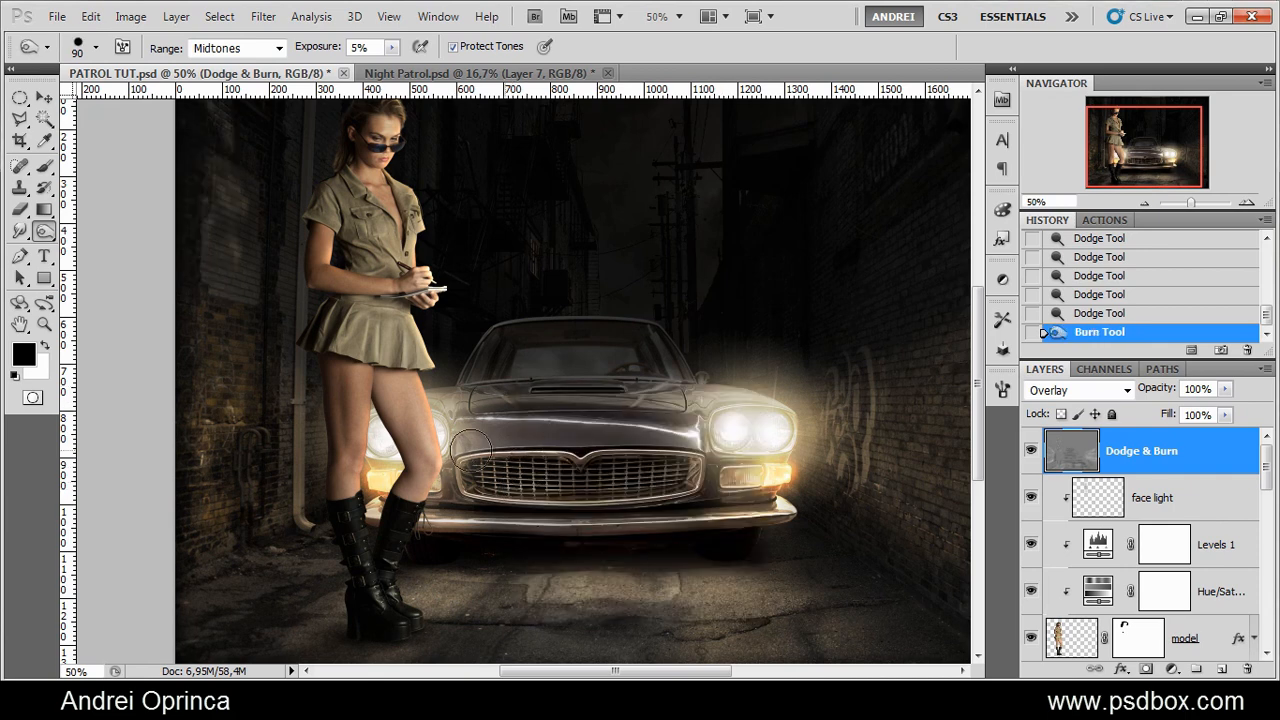
Burn the pavement around the boots and in front of the car at 16% exposure, undoing the last two strokes
left_click(392, 47)
left_click_drag(386, 66, 402, 66)
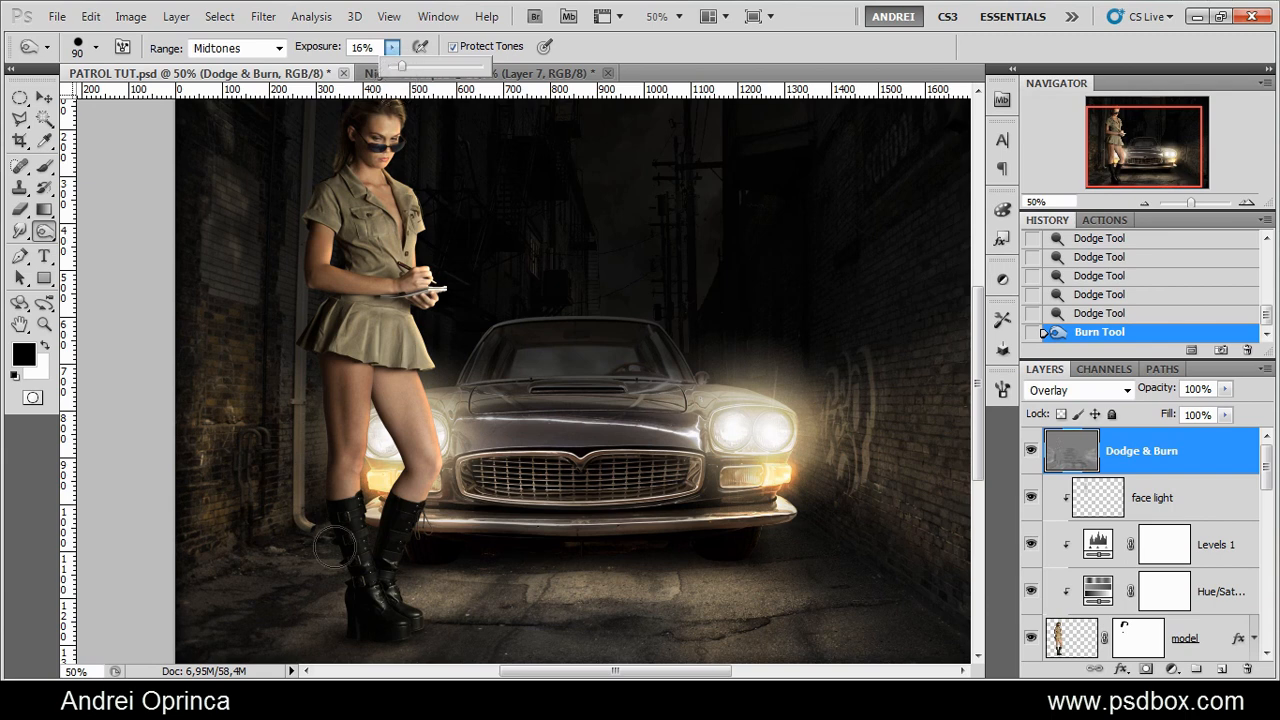
mouse_move(341, 604)
left_mouse_down()
mouse_move(285, 631)
mouse_move(177, 623)
mouse_move(300, 638)
left_mouse_up()
mouse_move(450, 630)
left_mouse_down()
mouse_move(555, 620)
mouse_move(688, 633)
mouse_move(871, 590)
mouse_move(823, 583)
left_mouse_up()
key("ctrl+z")
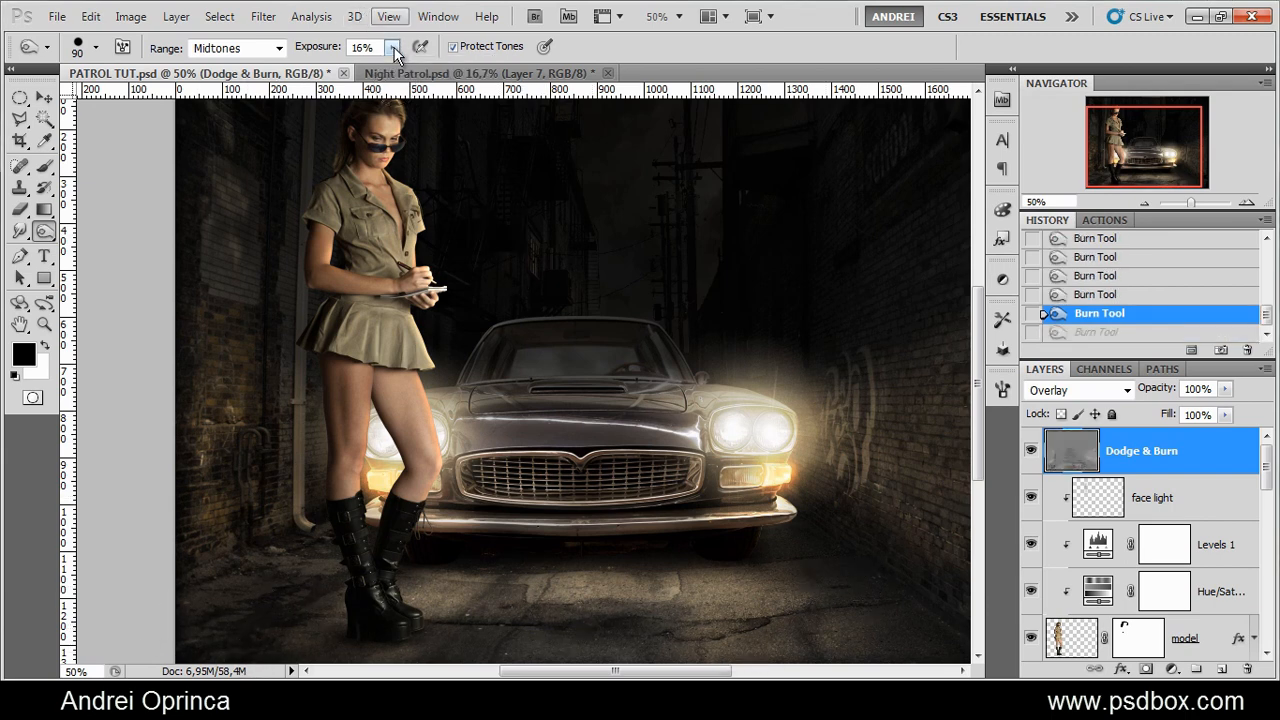
key("ctrl+alt+z")
Lower the Burn exposure to 11% and darken the brick wall behind the model and the alley pavement
left_click(392, 47)
left_click_drag(395, 66, 387, 66)
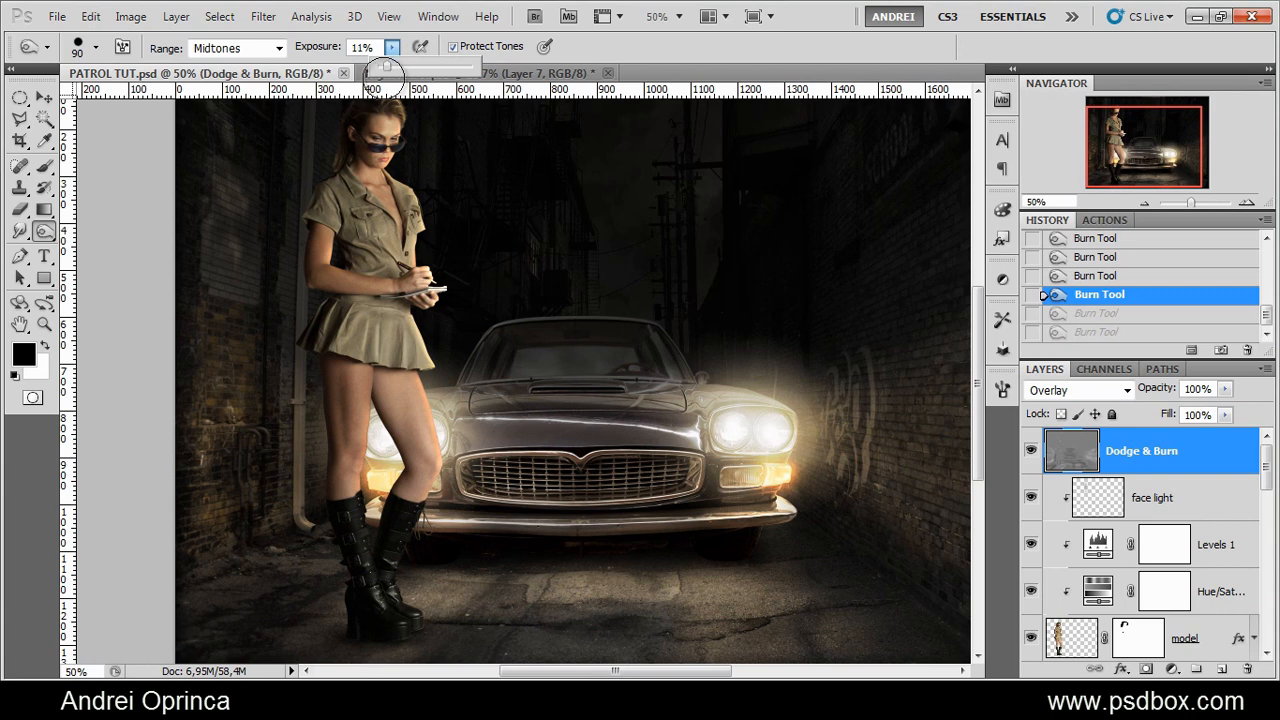
left_click(273, 203)
left_click_drag(301, 325, 285, 334)
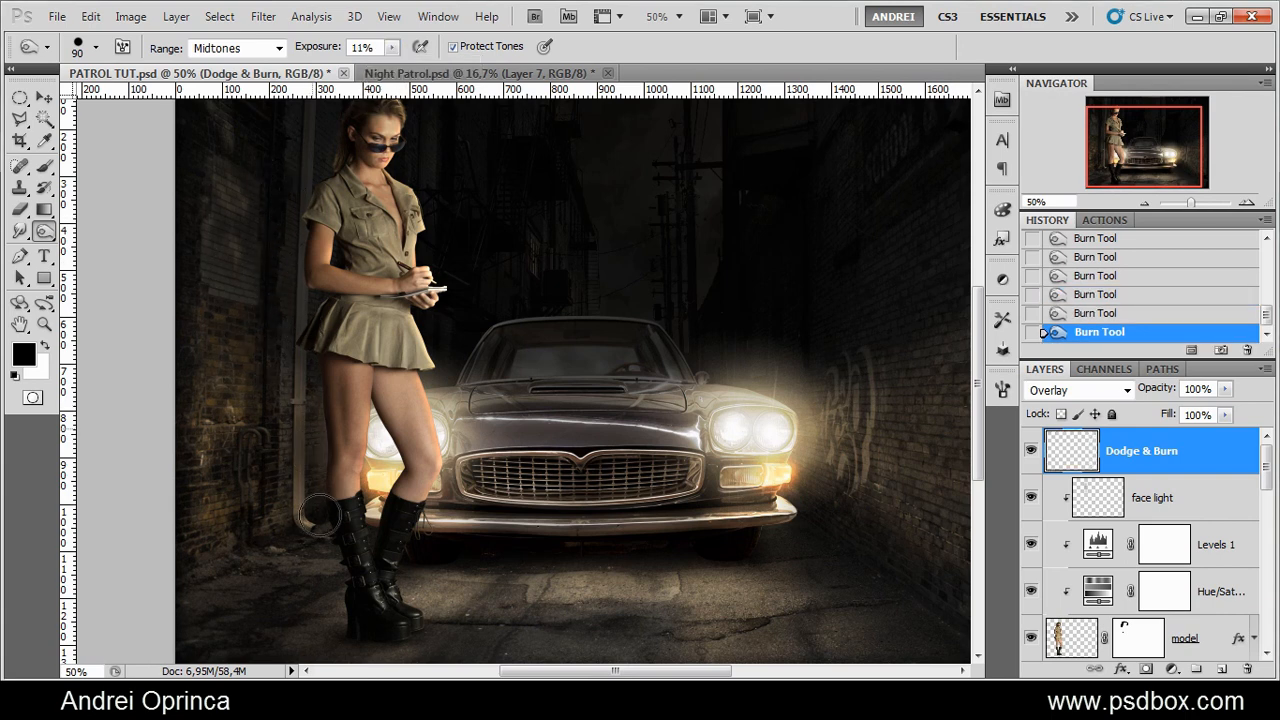
key("ctrl+alt+z")
key("ctrl+alt+z")
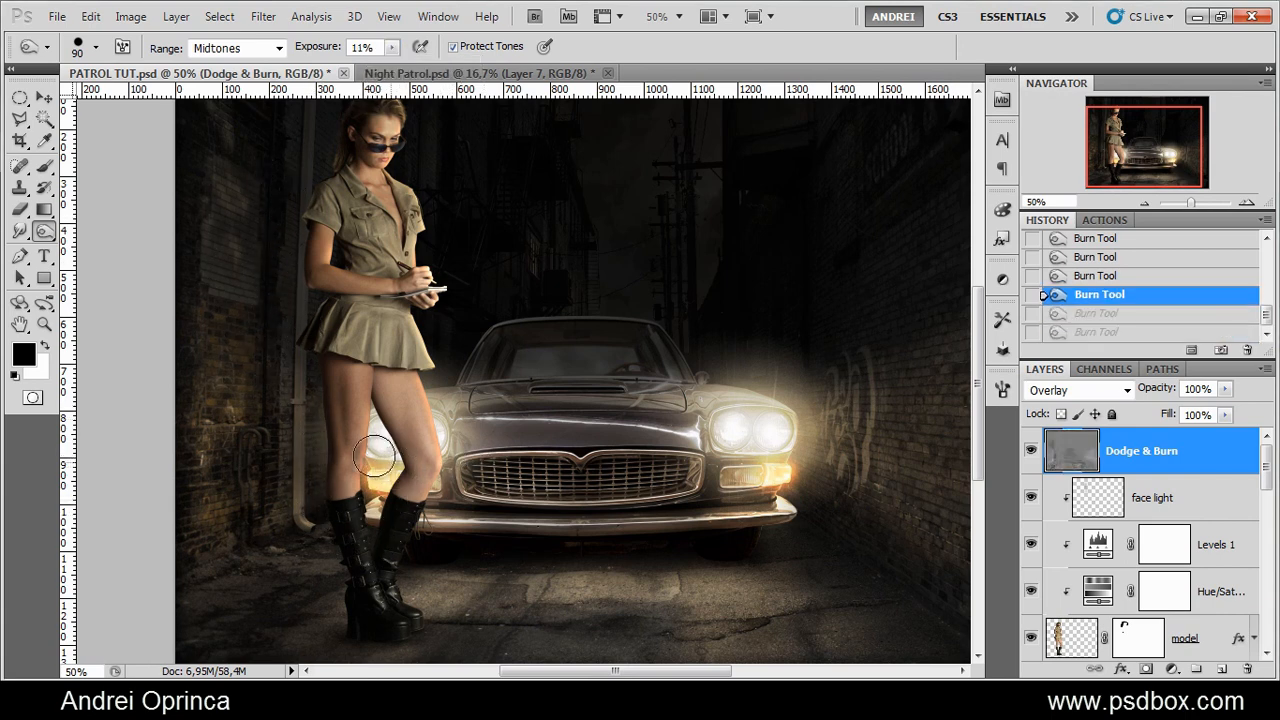
mouse_move(314, 420)
left_mouse_down()
mouse_move(311, 526)
mouse_move(188, 573)
left_mouse_up()
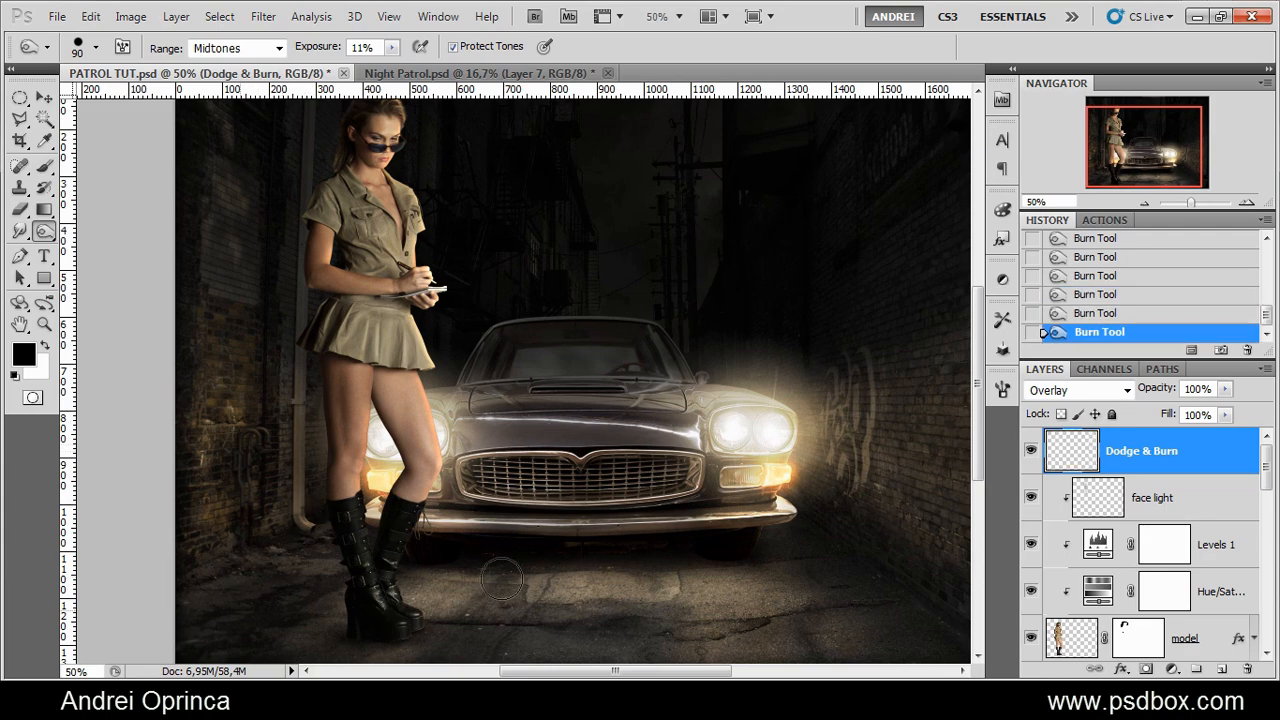
left_click_drag(886, 580, 494, 408)
Dodge the brick wall and pavement lit by the headlights with a 98 px brush, raising the exposure to 18%
key("ctrl+minus")
key("ctrl+r")
key("r")
key("shift+r")
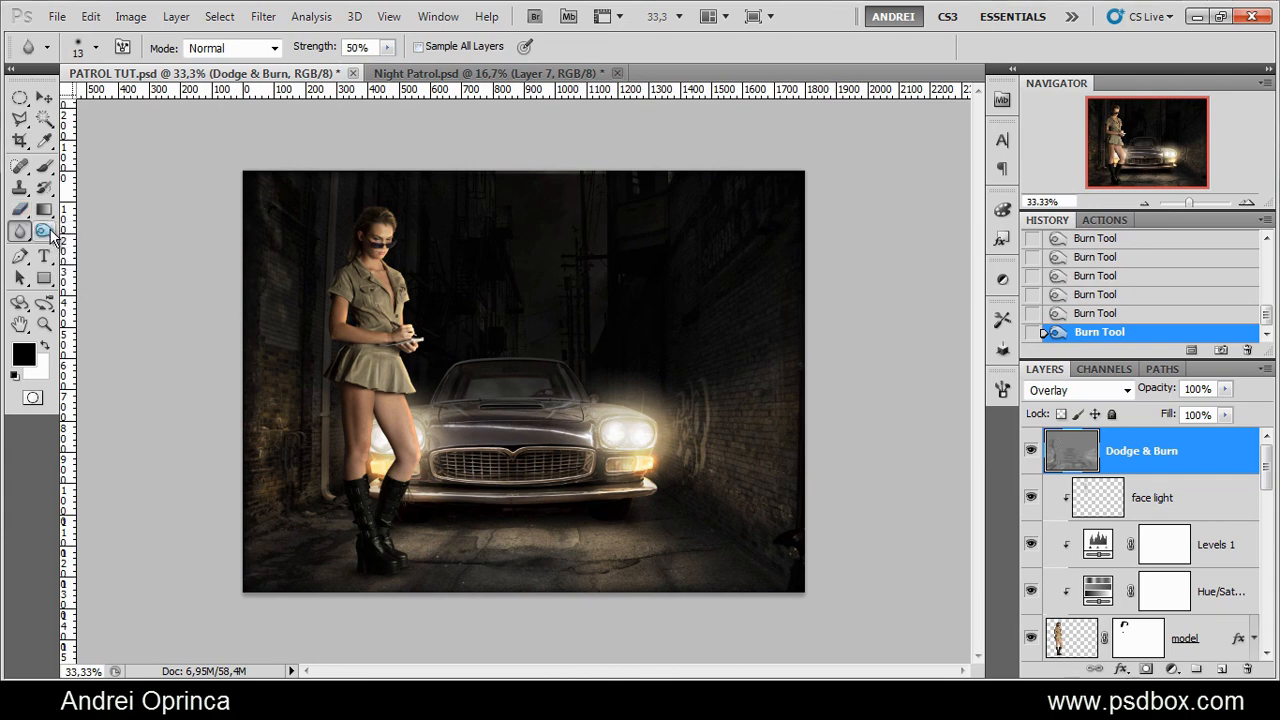
left_click_drag(50, 232, 115, 229)
right_click(760, 425)
left_click_drag(818, 446, 868, 449)
key("Return")
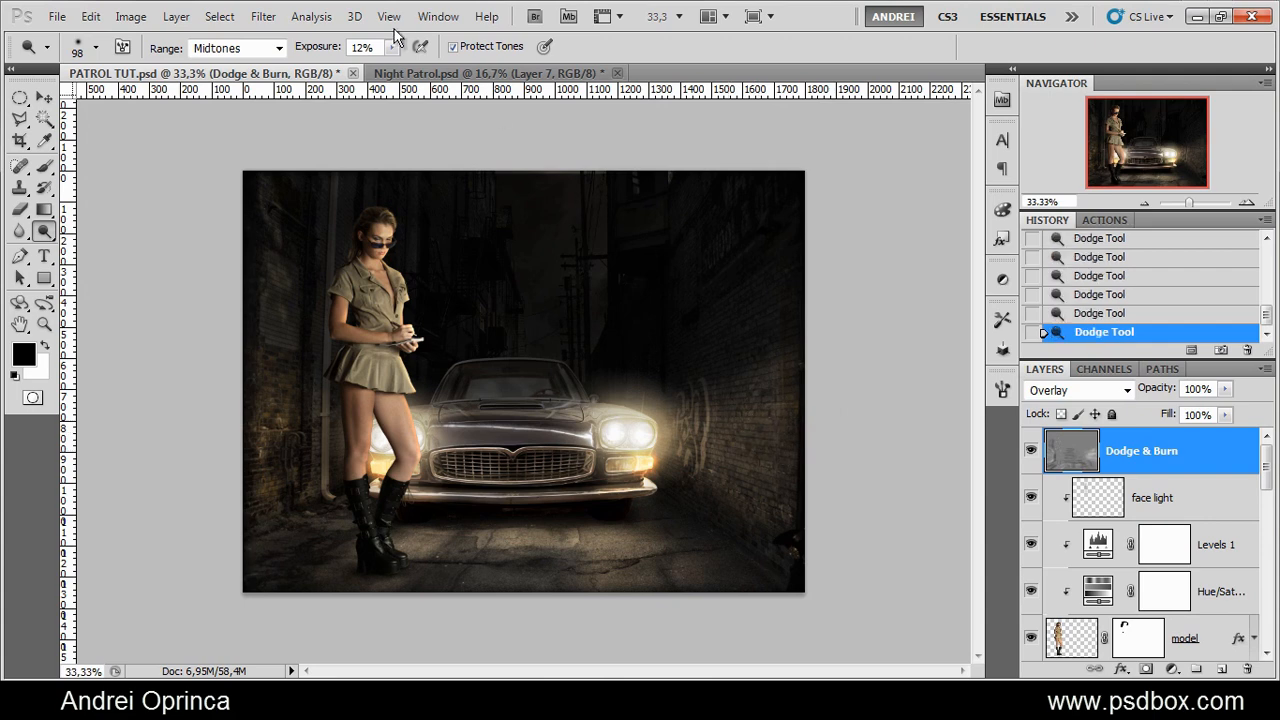
left_click(392, 47)
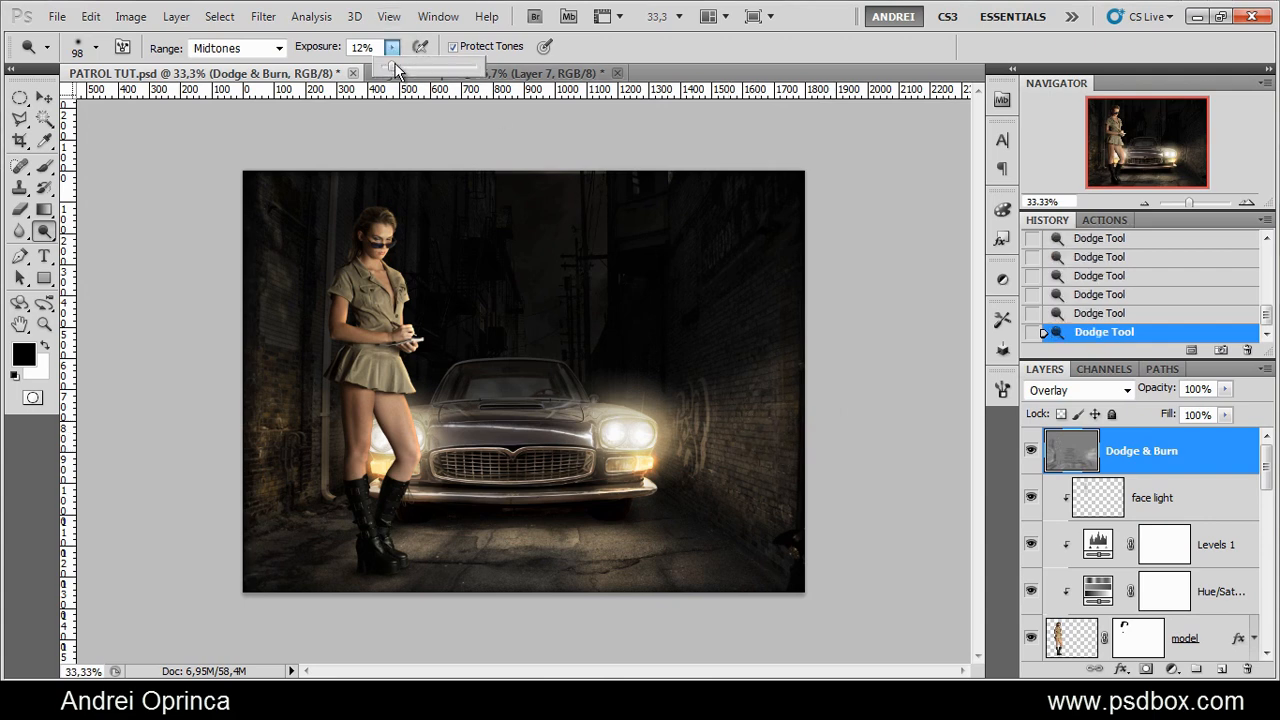
left_click_drag(391, 66, 397, 66)
key("Return")
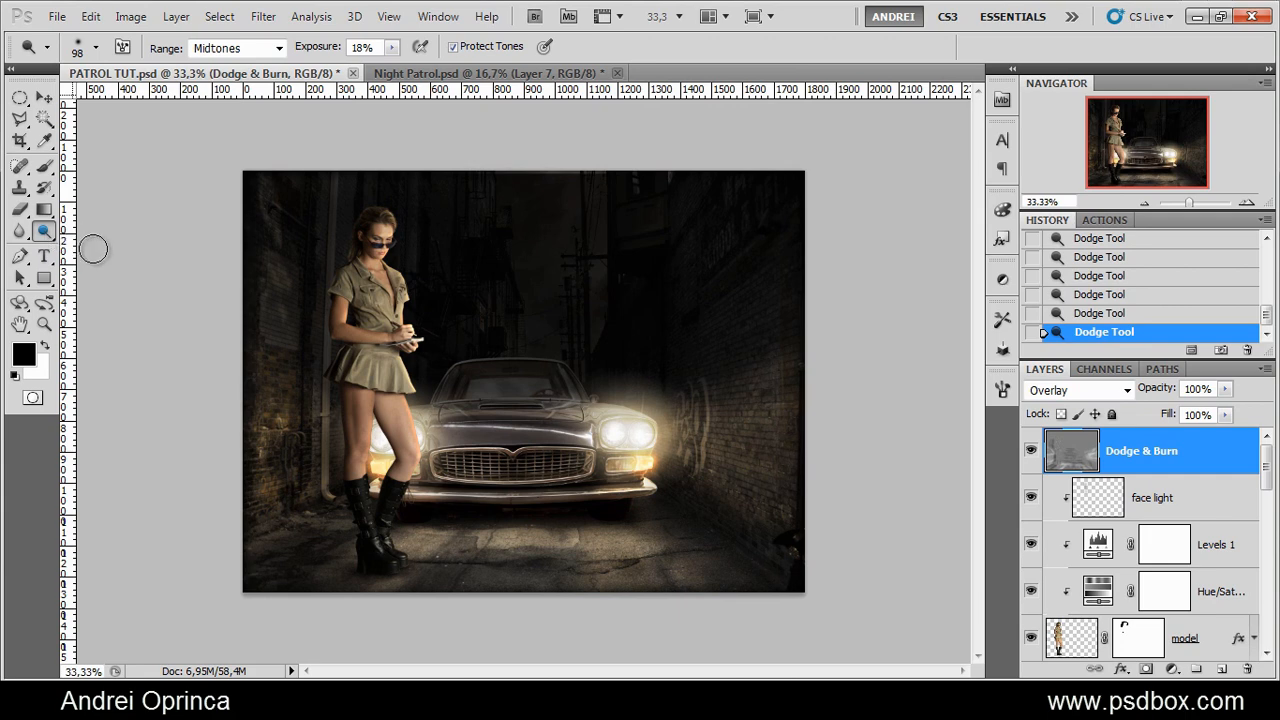
Burn the pavement in front of the car with the 90 px brush at 11% exposure
left_click_drag(44, 231, 100, 251)
left_click_drag(423, 546, 577, 543)
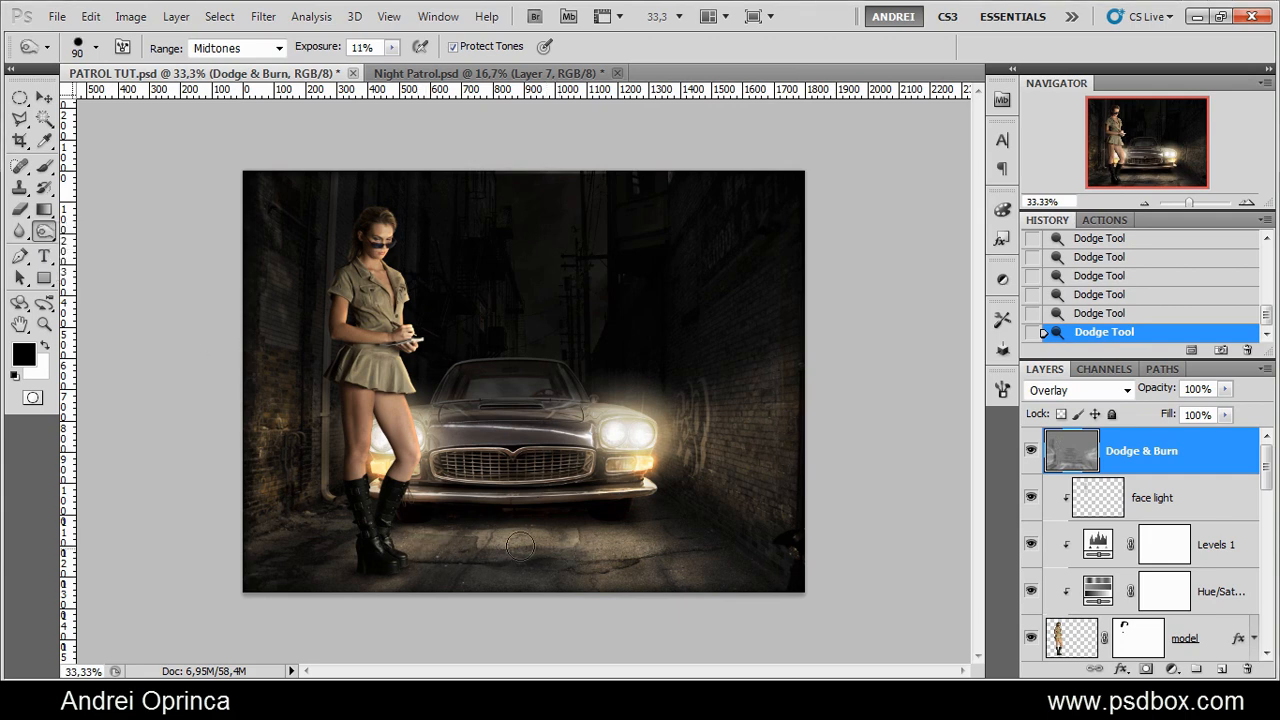
left_click_drag(454, 565, 533, 586)
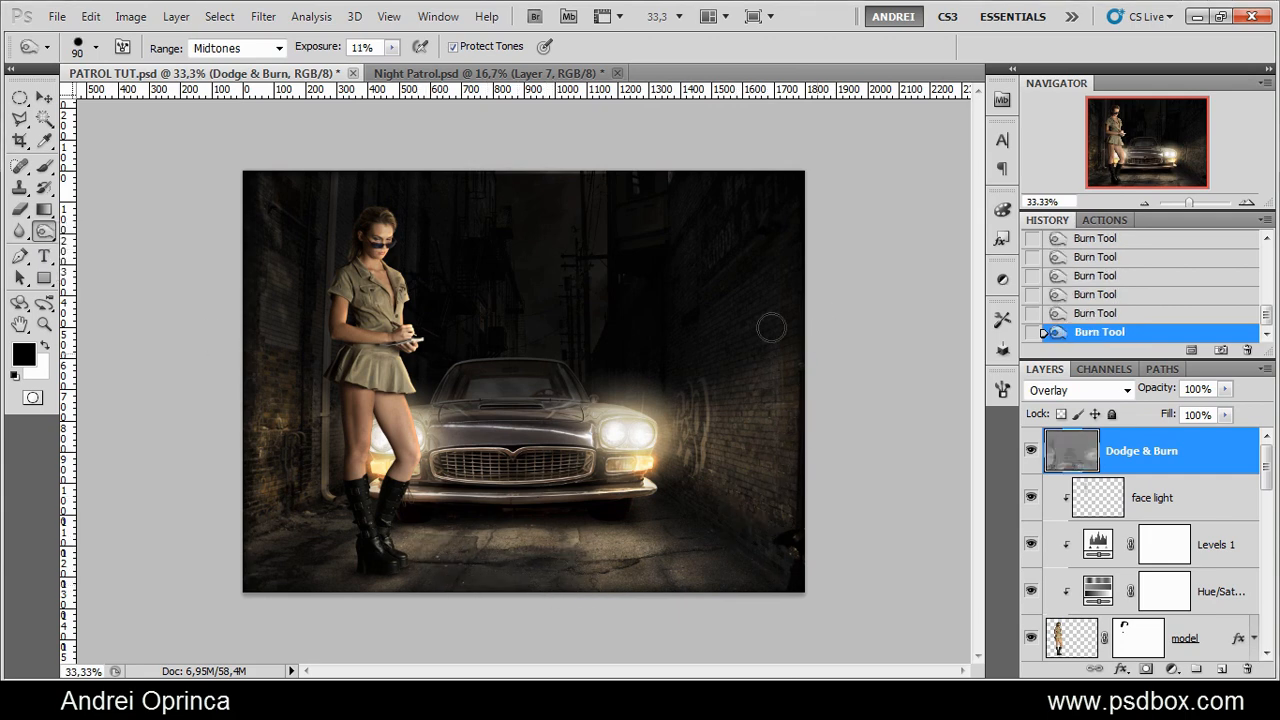
Toggle the Dodge & Burn layer's visibility twice to compare the whole scene before and after
left_click(1030, 453)
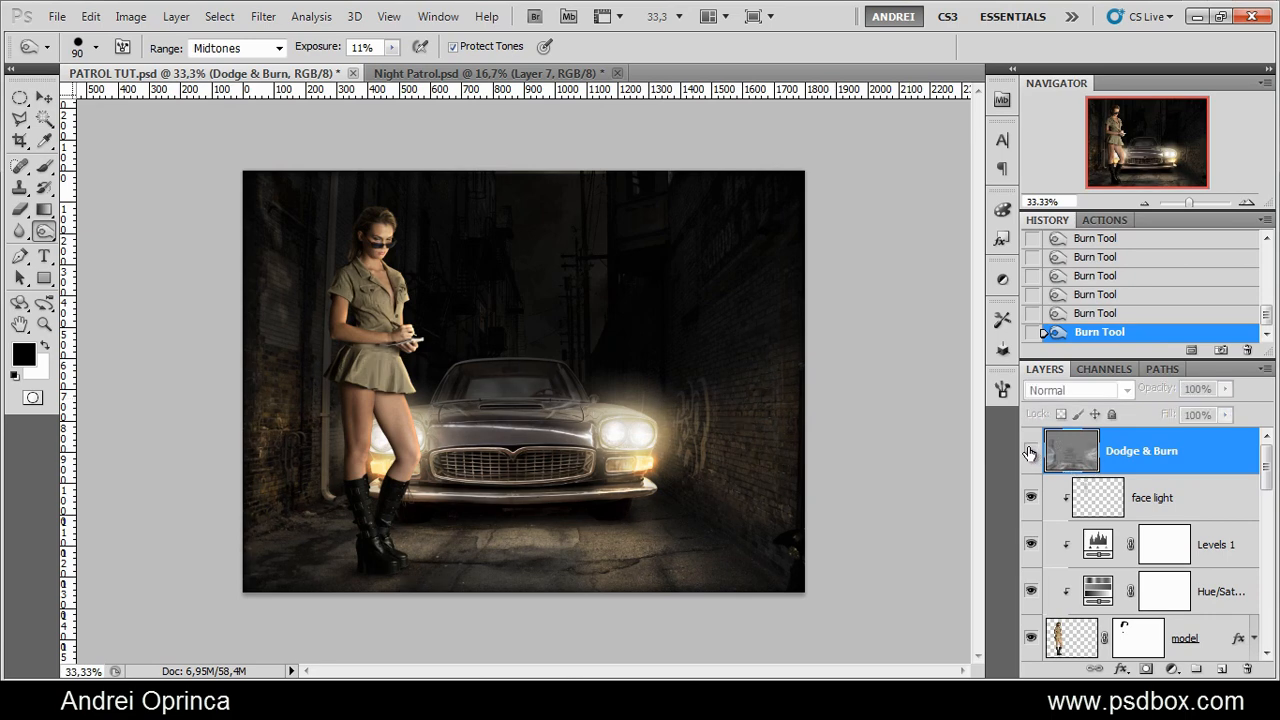
left_click(1030, 453)
left_click(1030, 452)
left_click(1030, 452)
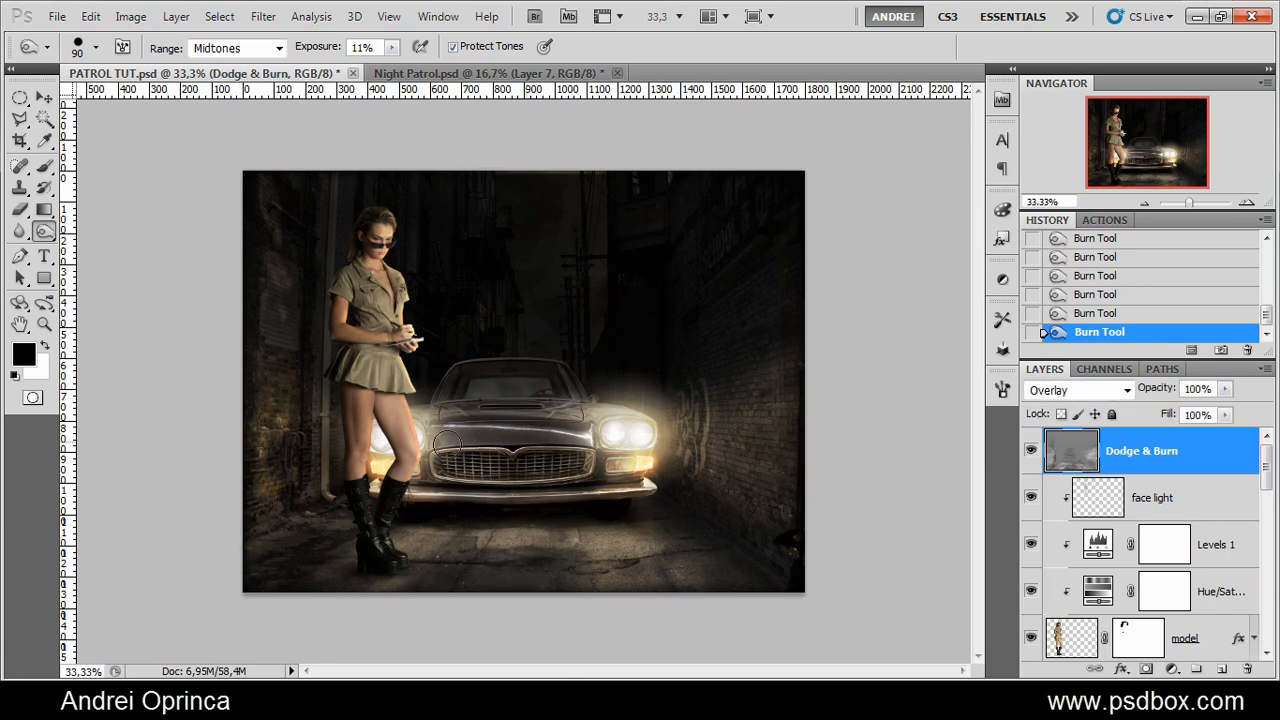
Burn the shadows around the car's grille and lower front at 11% exposure
mouse_move(575, 468)
left_mouse_down()
mouse_move(465, 480)
mouse_move(627, 497)
left_mouse_up()
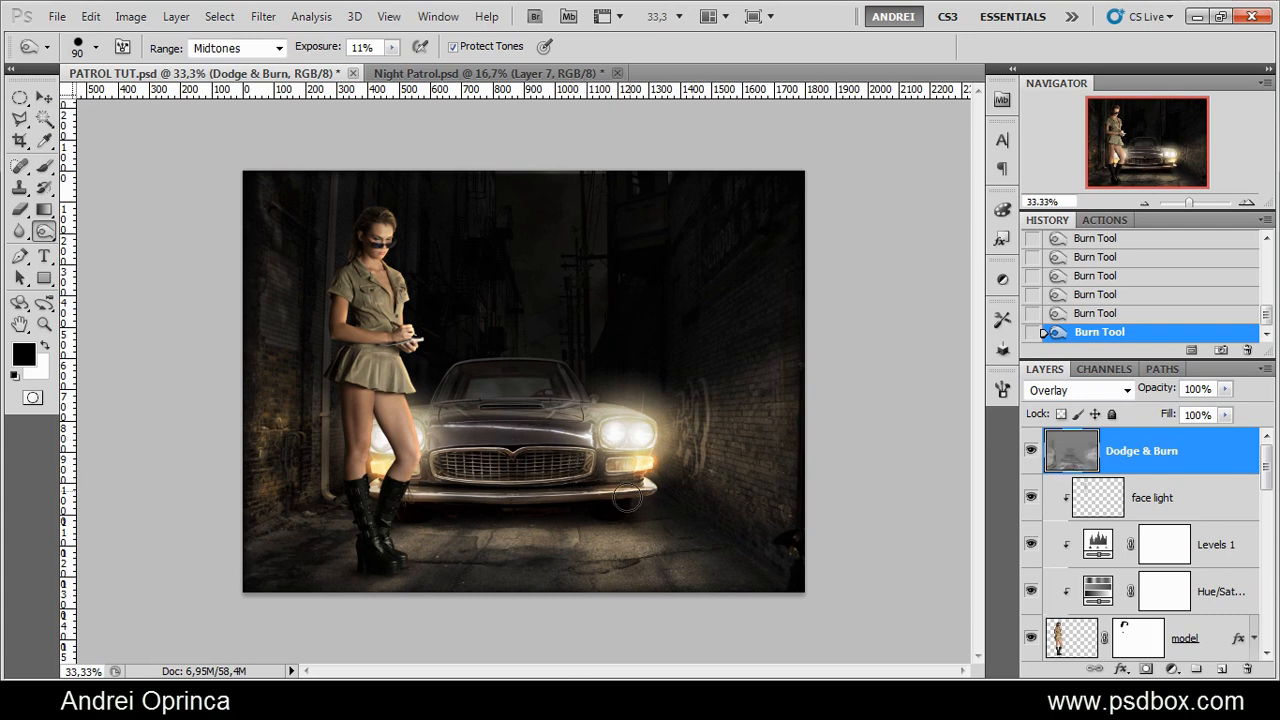
Dodge the highlights along the car's chrome bumper with a 30 px soft brush at 18% exposure
left_click_drag(44, 230, 102, 223)
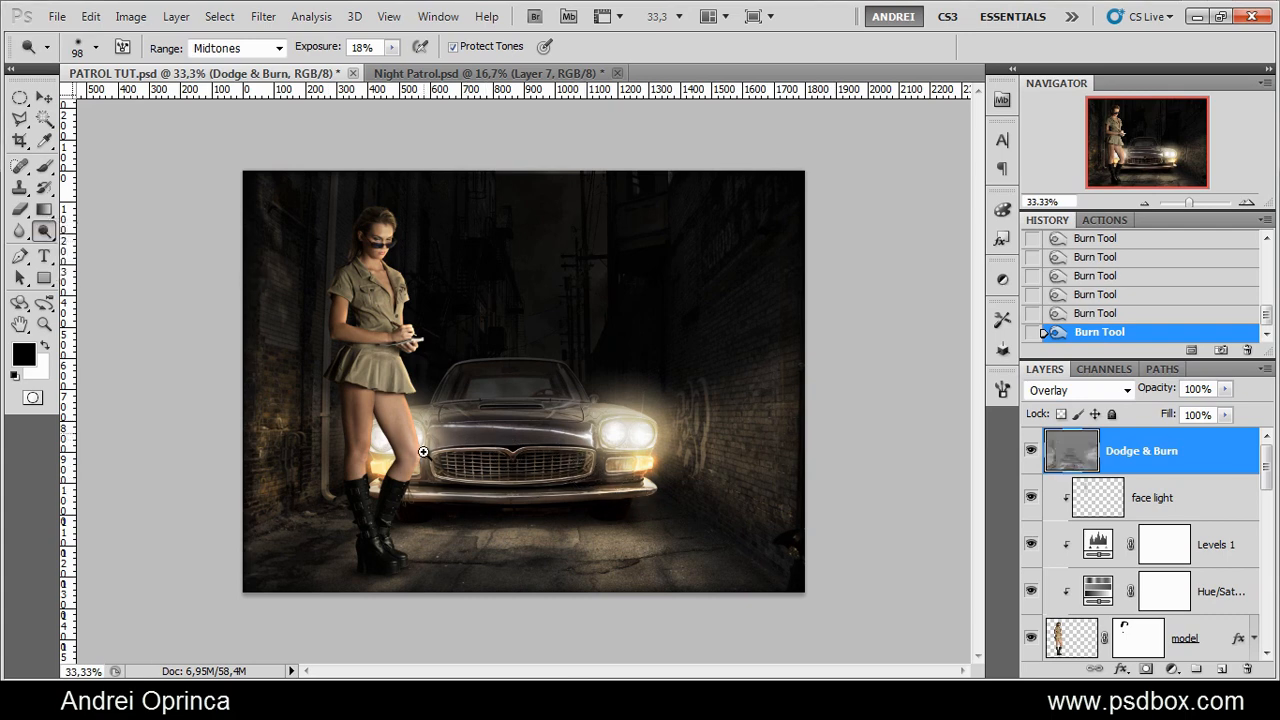
key("ctrl+plus")
key("ctrl+plus")
right_click(556, 440)
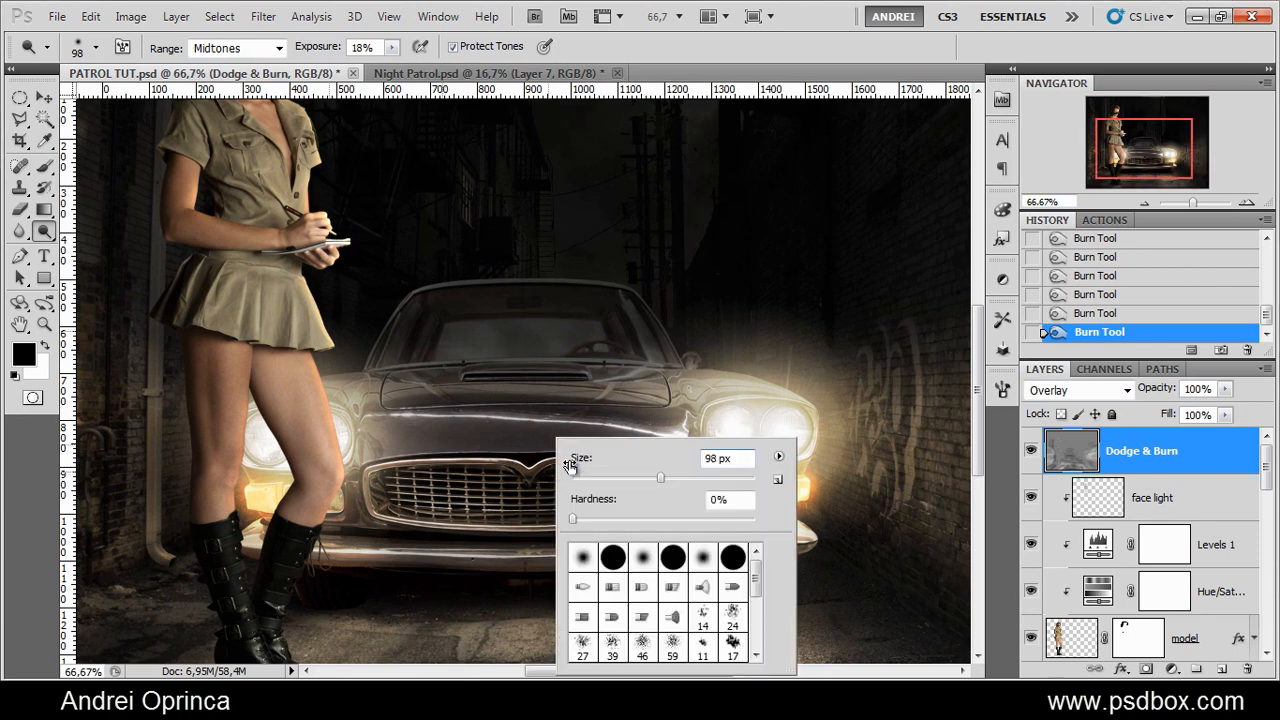
left_click_drag(612, 478, 597, 478)
key("bracketright")
left_click(488, 461)
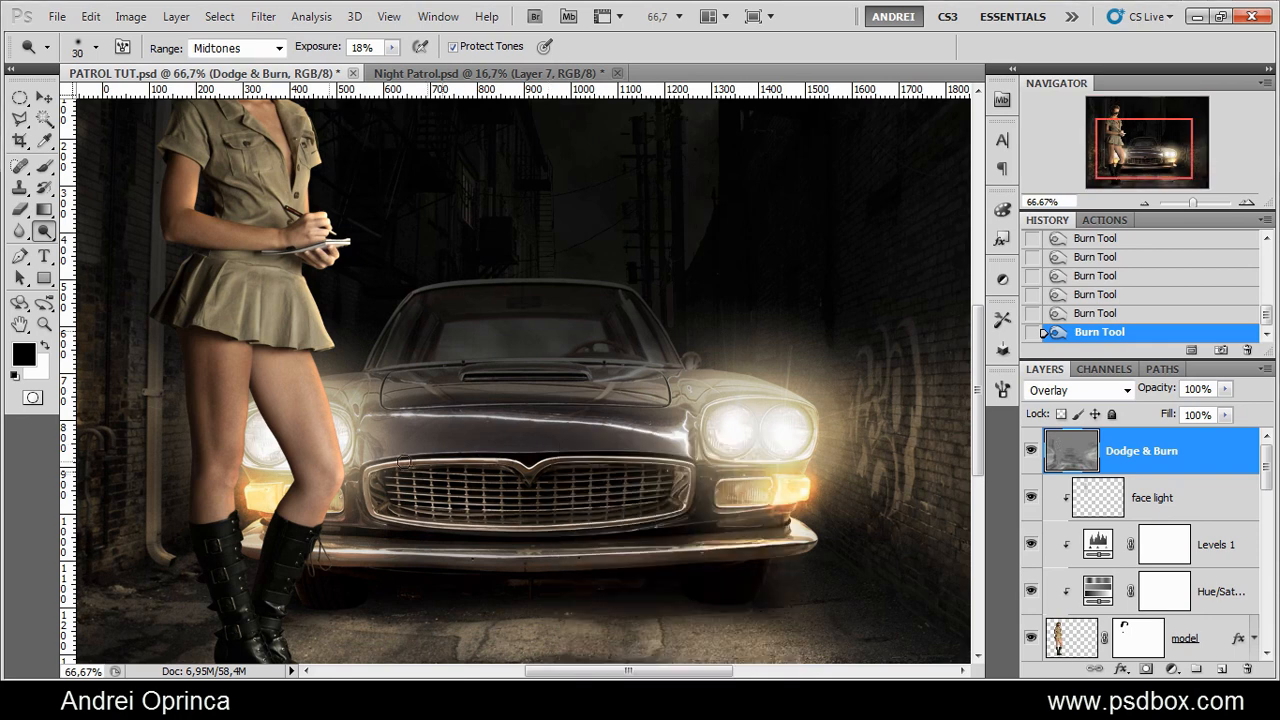
left_click_drag(718, 546, 781, 538)
mouse_move(718, 546)
left_mouse_down()
mouse_move(782, 541)
mouse_move(748, 532)
mouse_move(795, 510)
mouse_move(743, 514)
mouse_move(786, 495)
left_mouse_up()
Dodge the highlights around the car's turn signal, headlight edge and grille with the 30 px brush
left_click(770, 491)
left_click(770, 489)
left_click(768, 538)
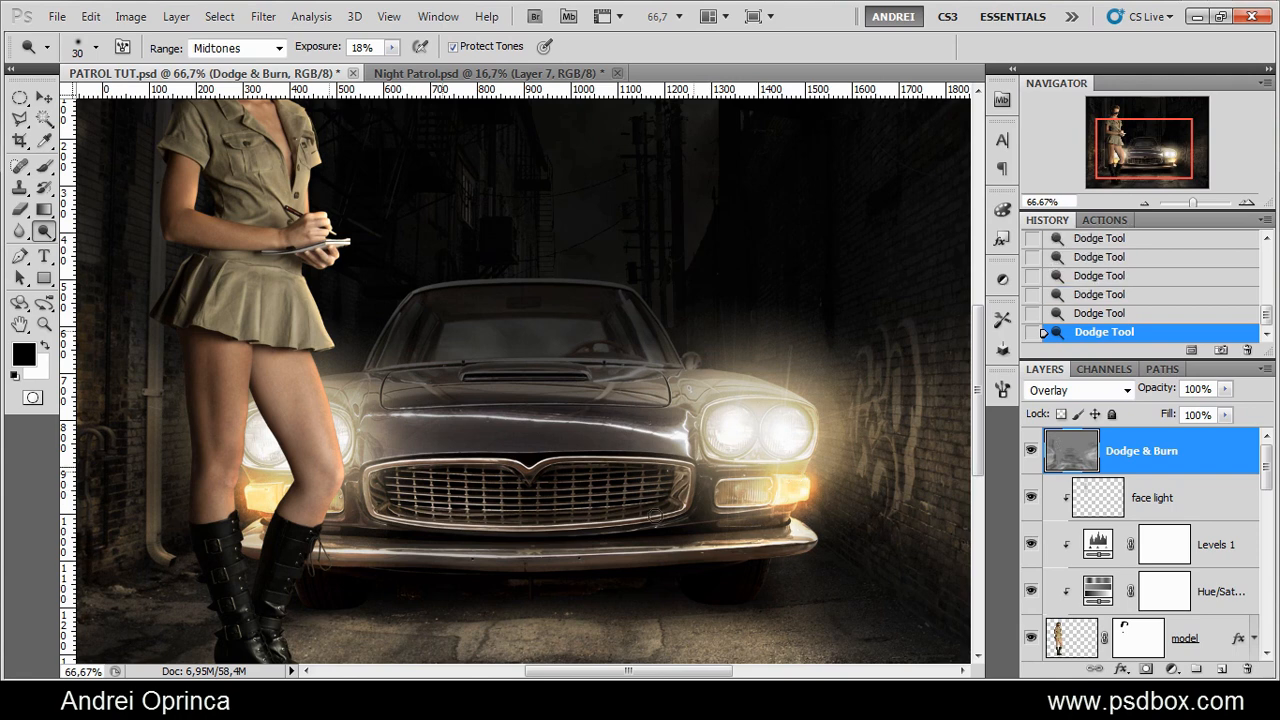
left_click_drag(705, 451, 571, 457)
left_click(303, 483, "alt")
left_click(303, 483, "alt")
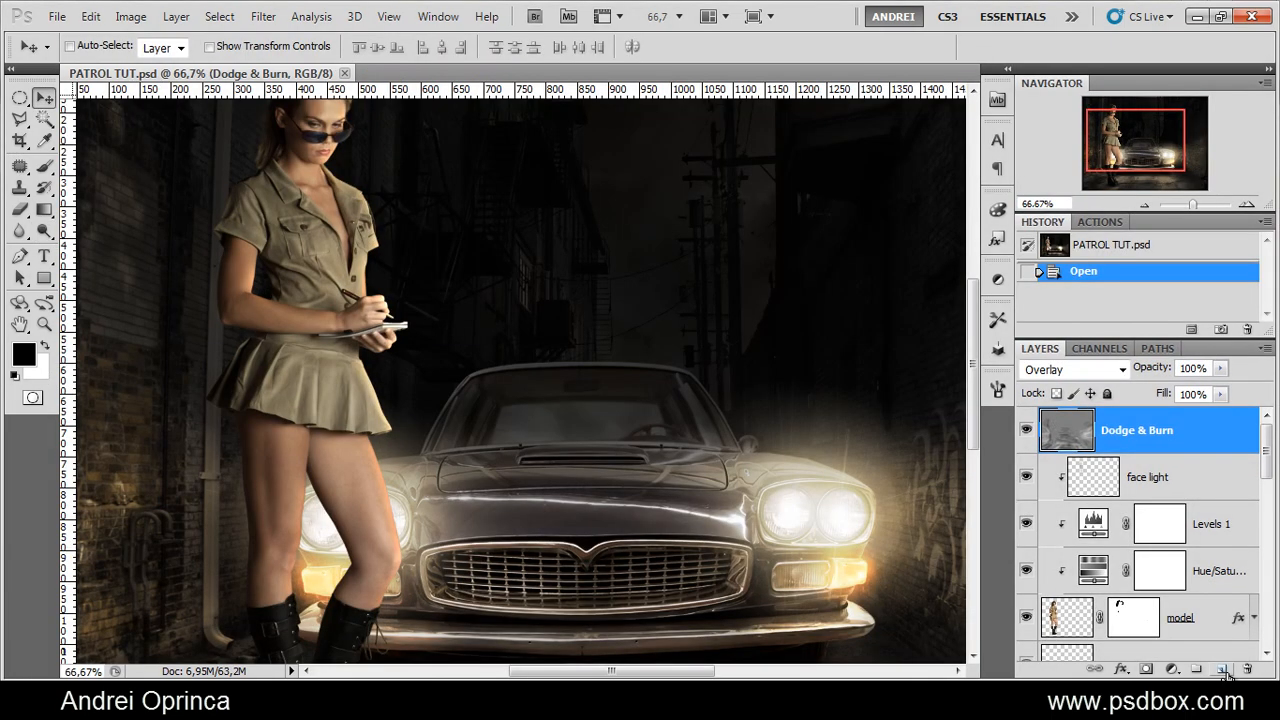
Add a new layer above Dodge & Burn, select the Brush tool, and set the layer's blend mode to Screen
left_click(1222, 668)
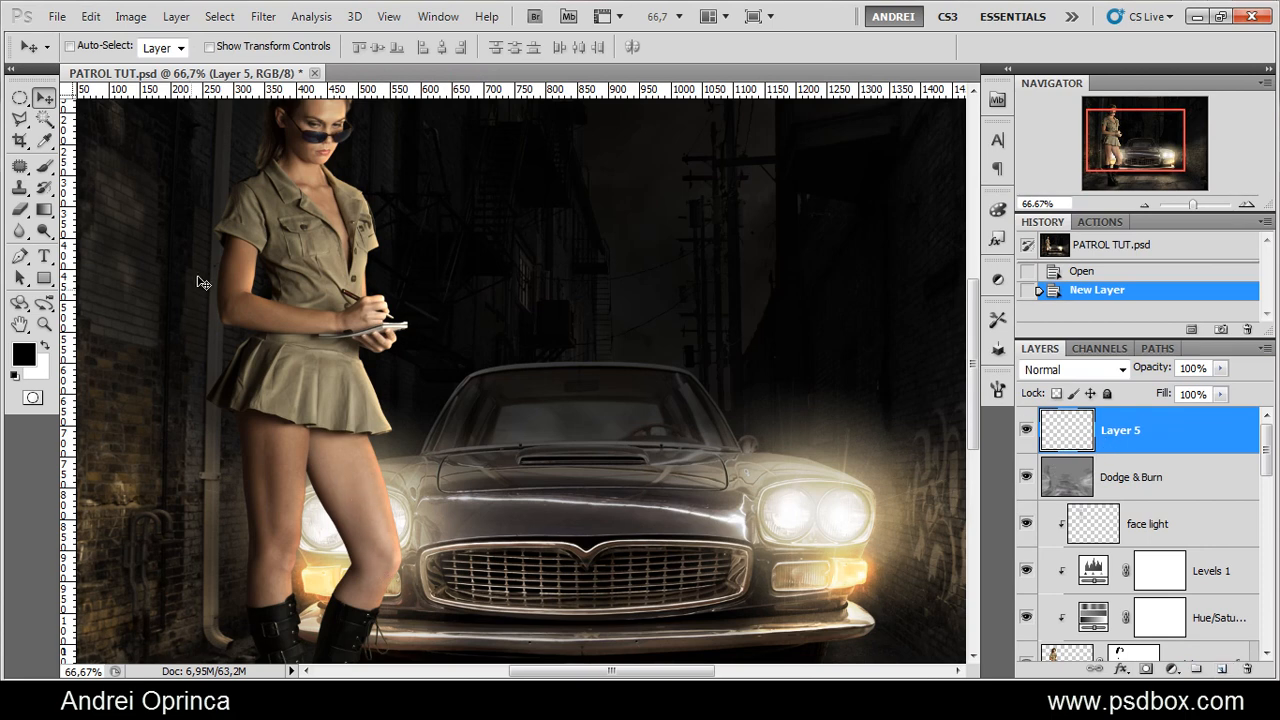
left_click(46, 167)
right_click(495, 340)
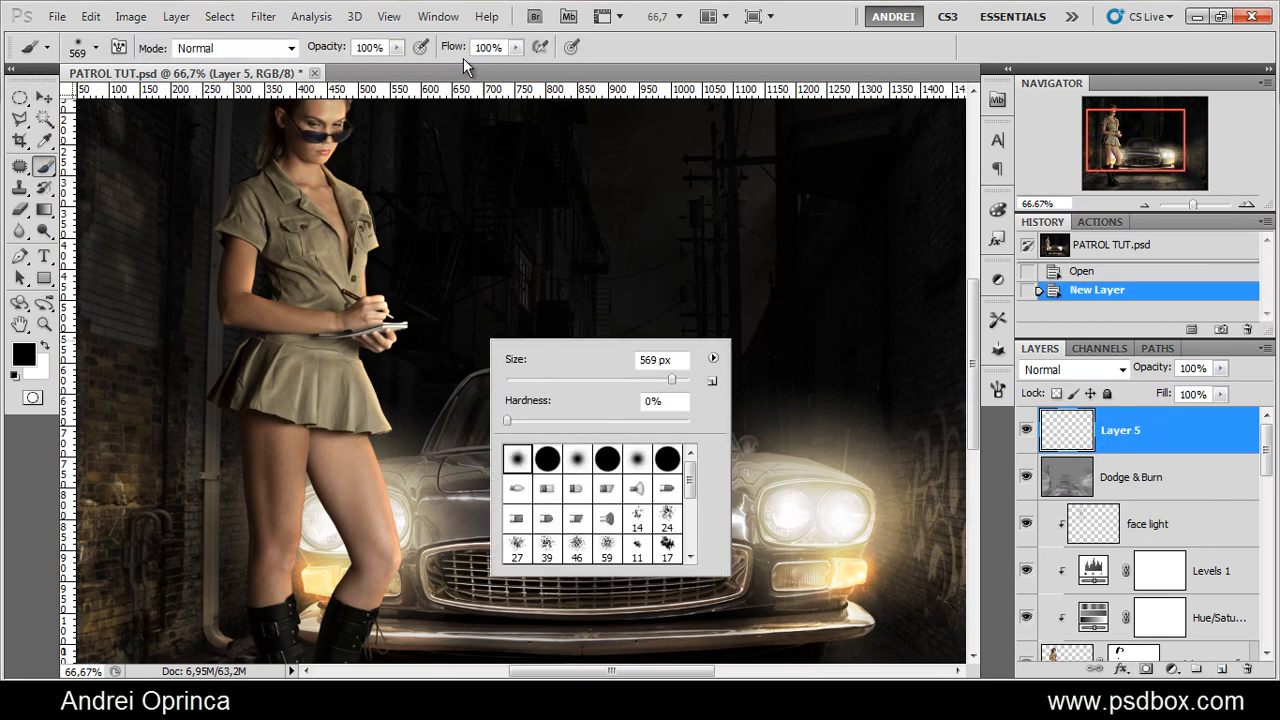
left_click(1071, 375)
left_click(1075, 369)
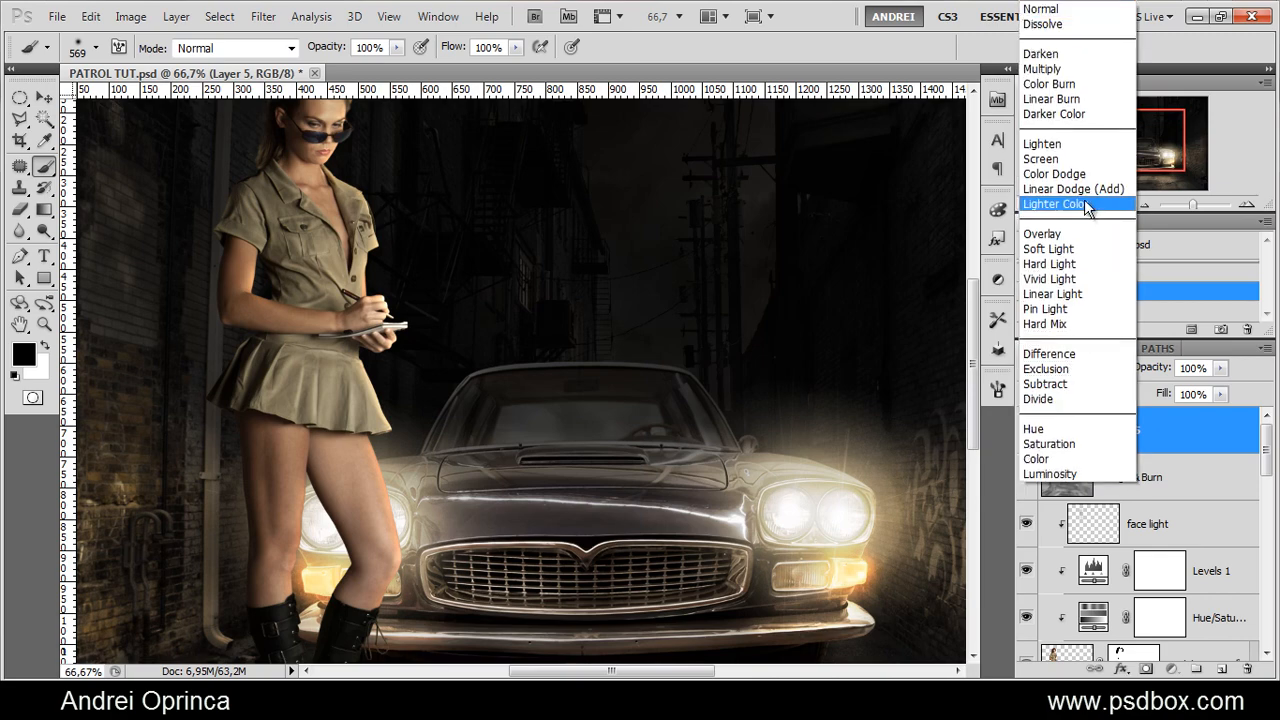
left_click(1045, 159)
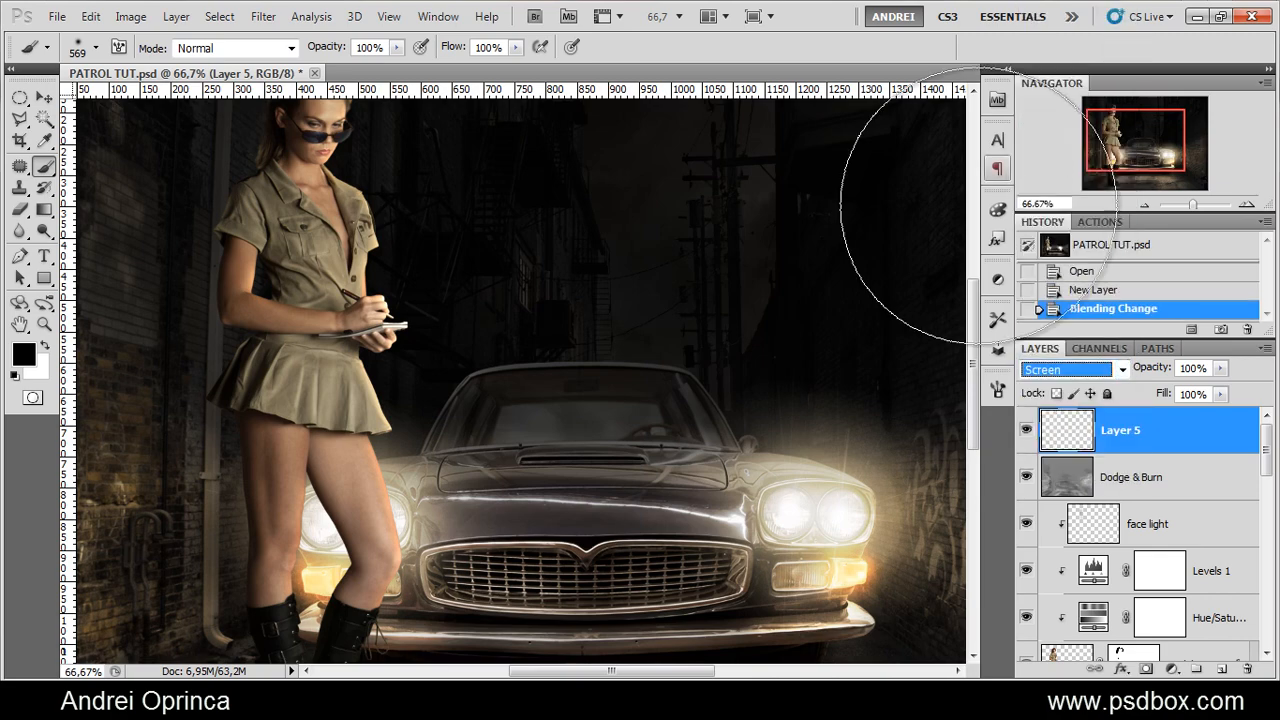
Set the foreground colour to muted brown 6c5b4a and try a large 569 px glow stroke over the model's legs
left_click(23, 354)
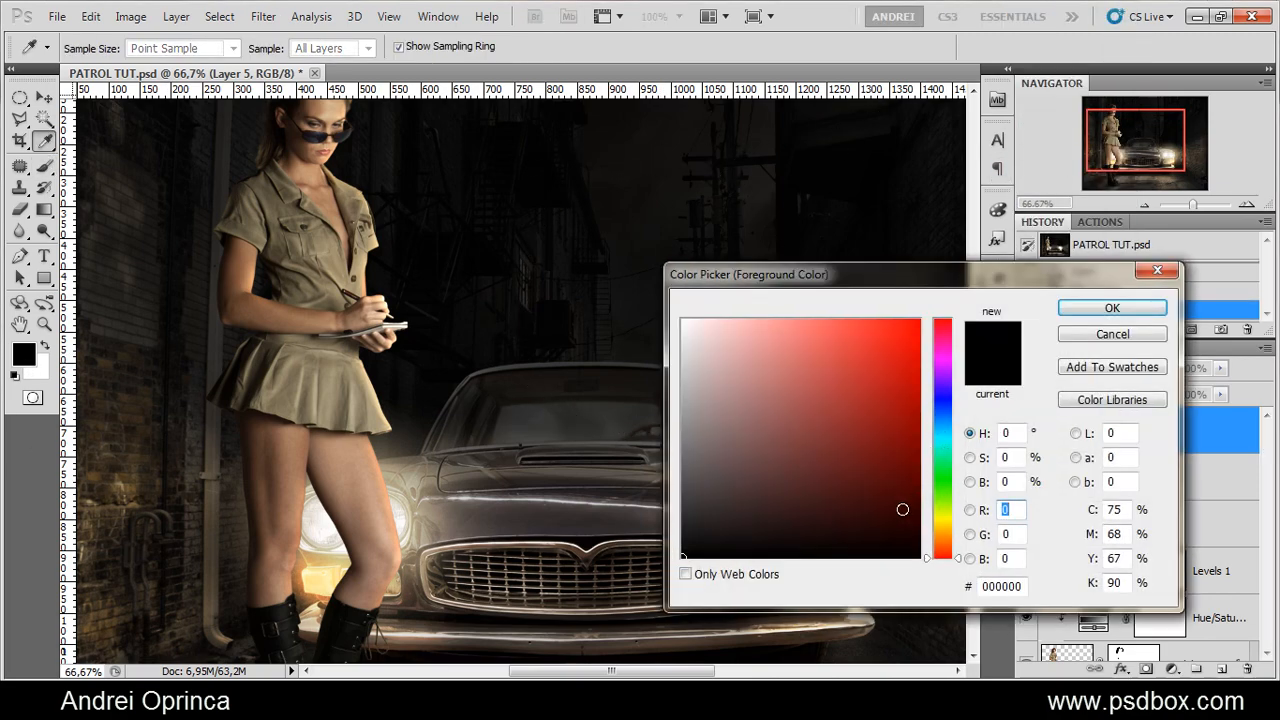
left_click(947, 531)
left_click_drag(945, 540, 948, 546)
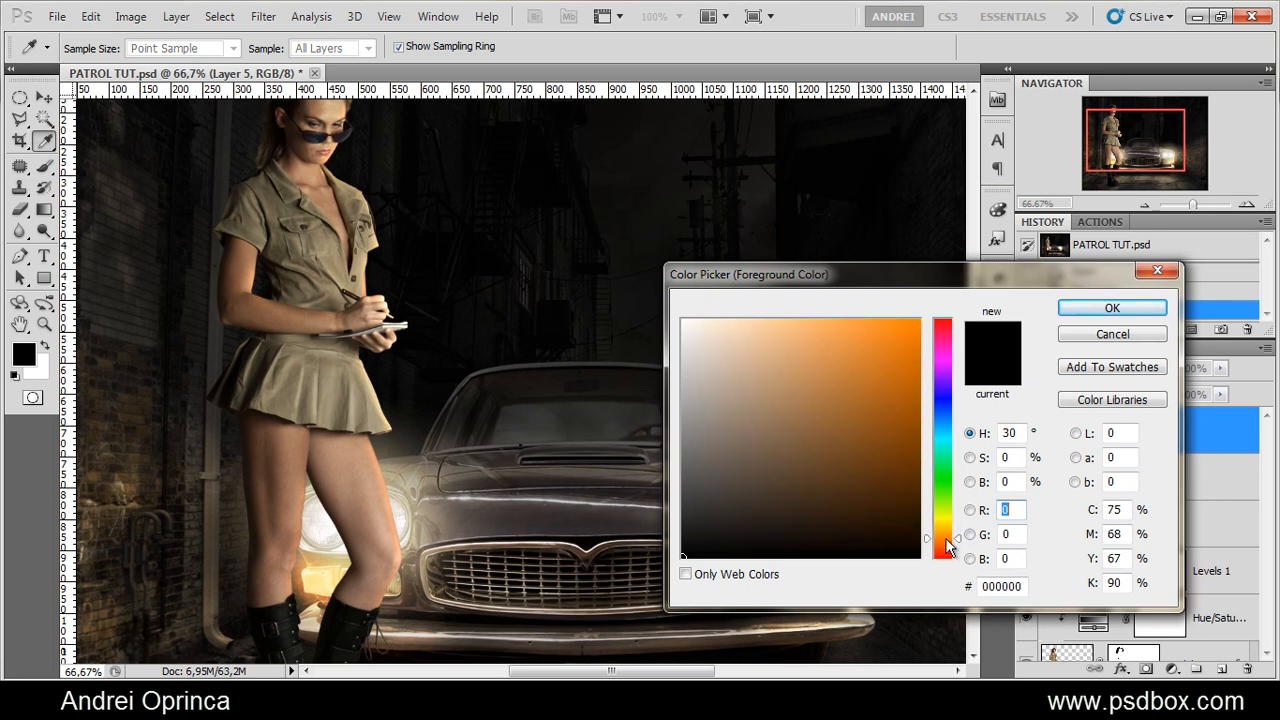
left_click(757, 457)
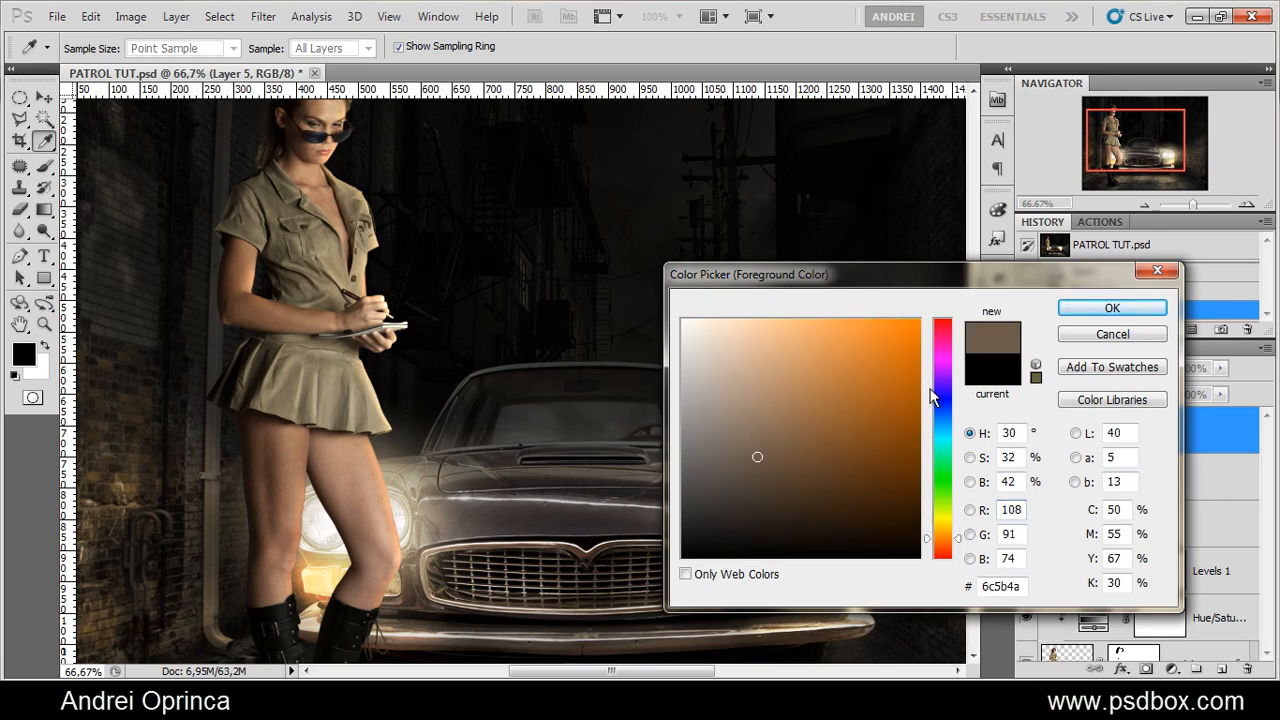
left_click(1113, 307)
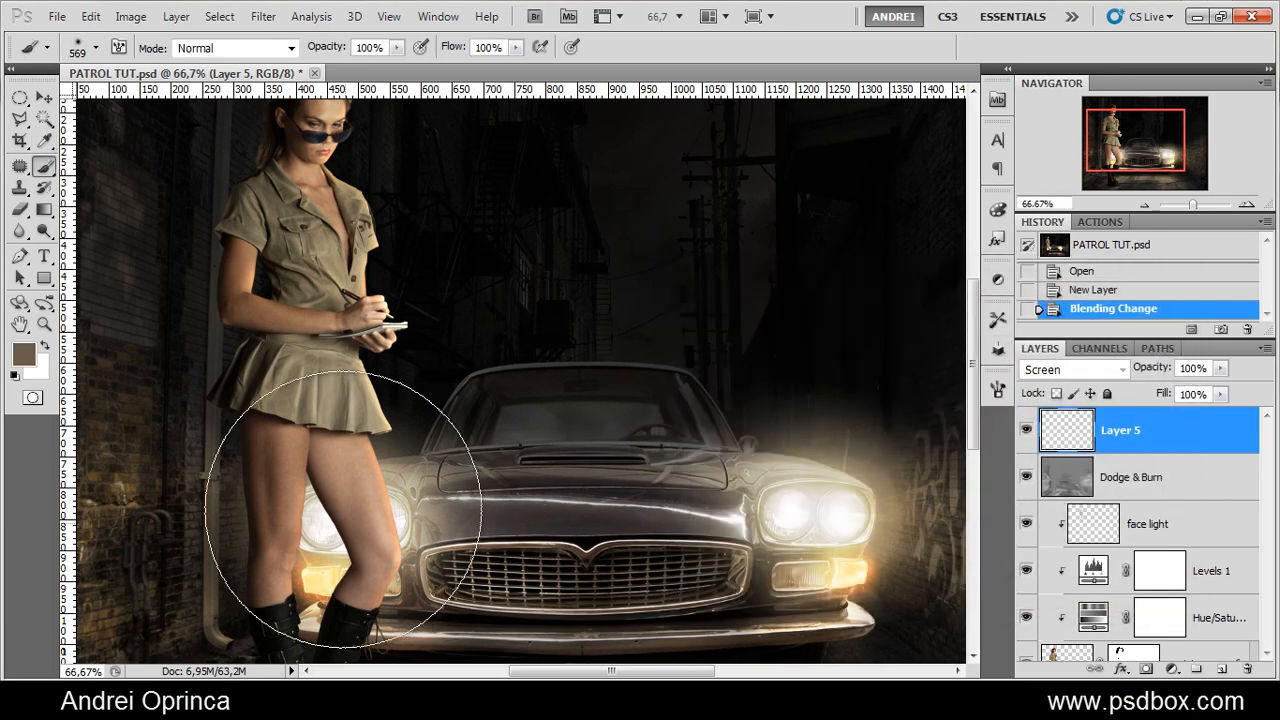
left_click_drag(357, 543, 448, 490)
key("ctrl+z")
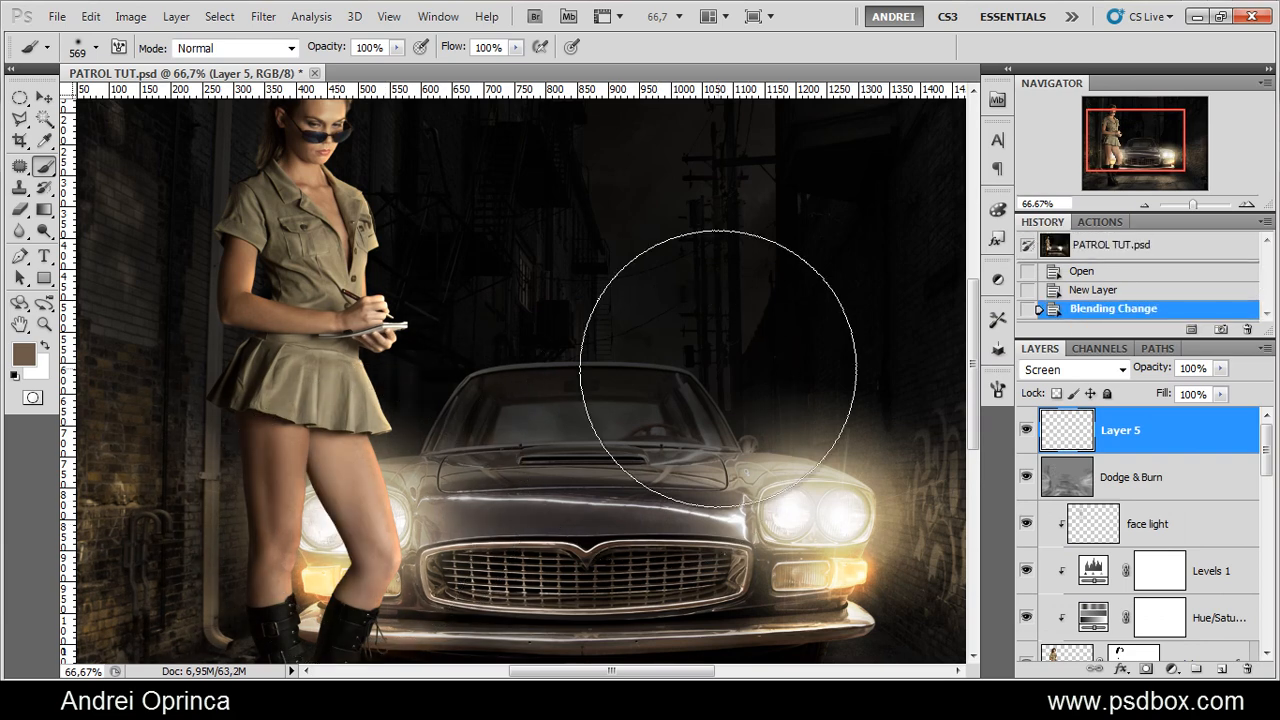
Reduce the brush size to 246 px and set the foreground colour to orange-brown 67421d
right_click(867, 400)
left_click_drag(883, 418, 862, 409)
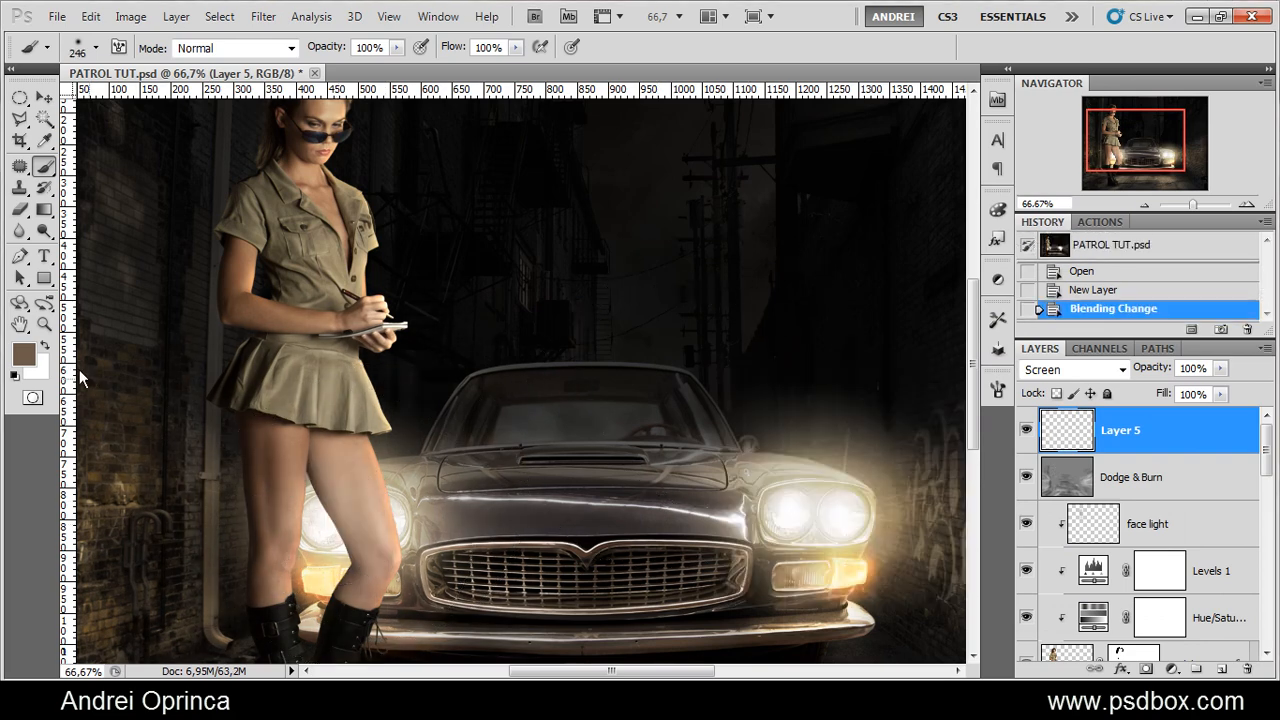
left_click(23, 353)
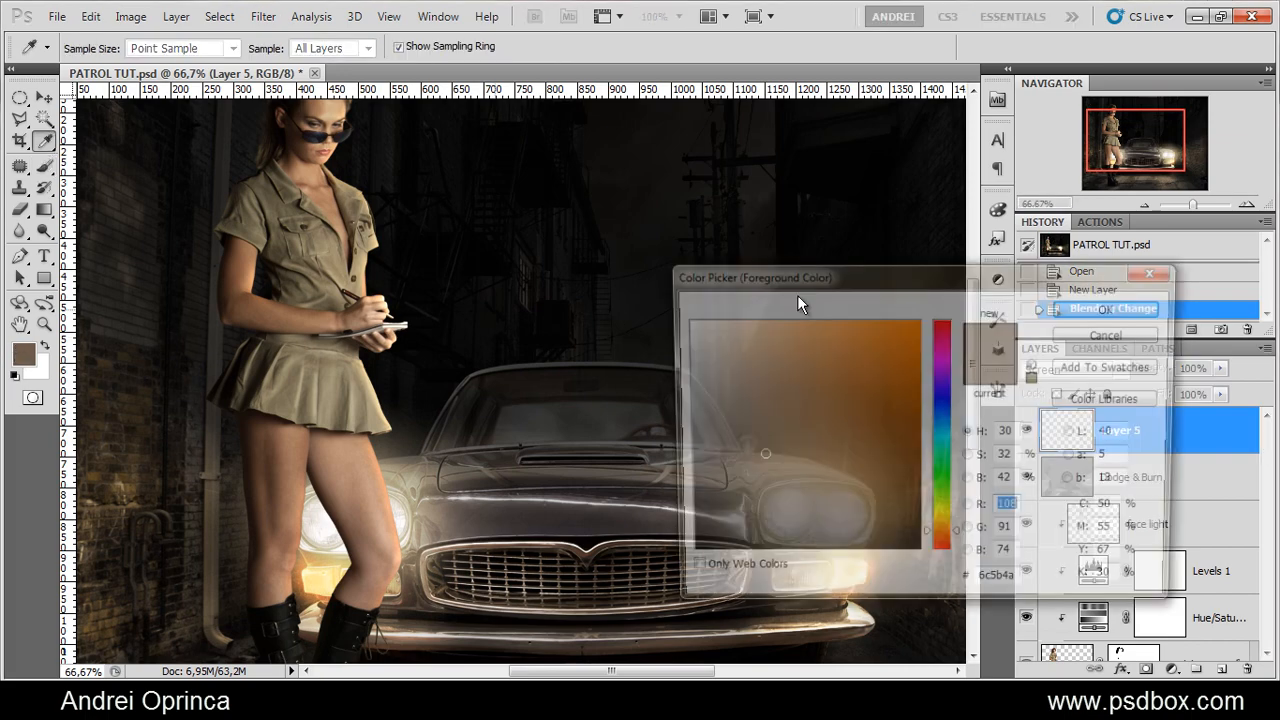
left_click(852, 461)
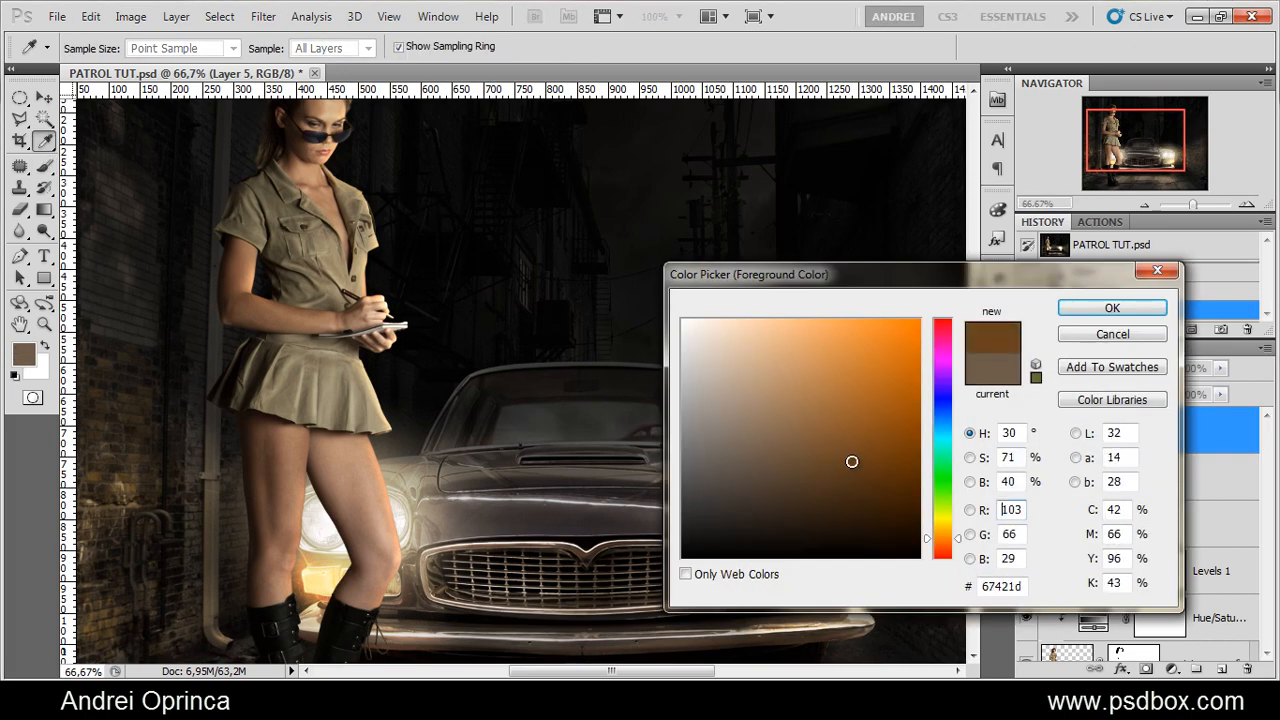
left_click(1095, 309)
Try two orange-brown glow dabs over the headlight behind the model's legs and undo them
left_click(340, 522)
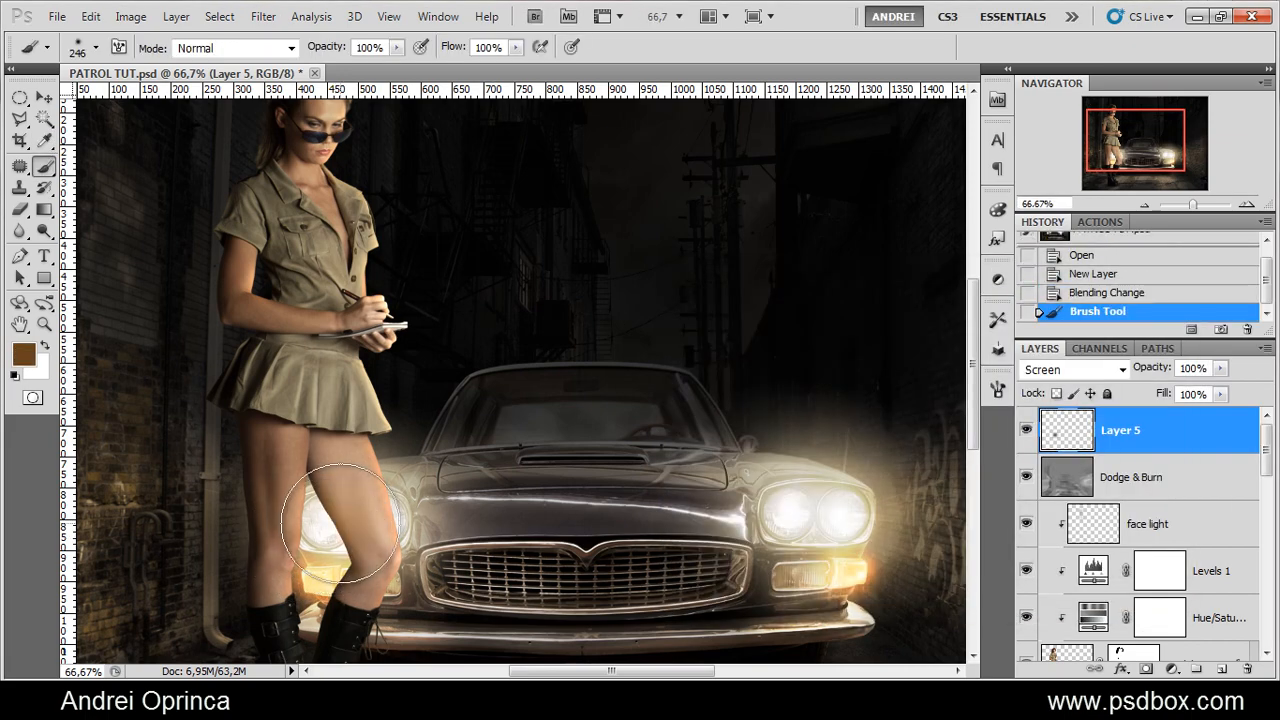
mouse_move(340, 522)
left_mouse_down()
mouse_move(335, 540)
mouse_move(340, 522)
left_mouse_up()
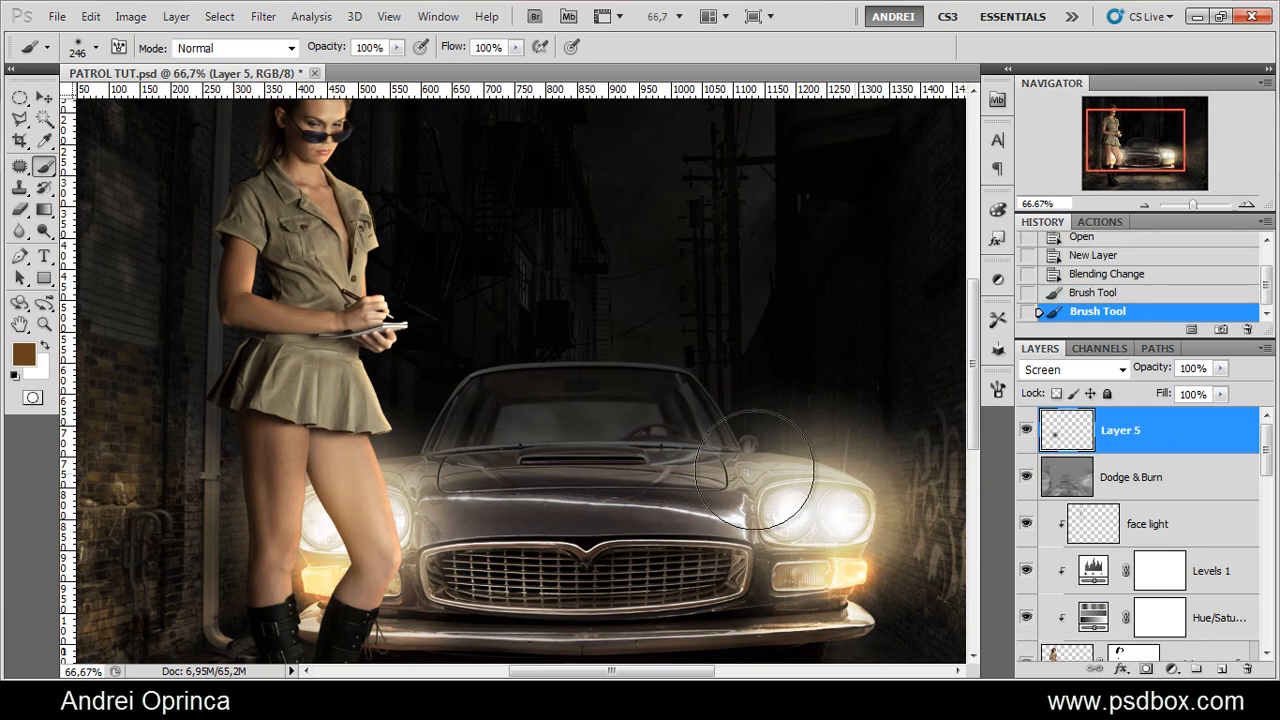
key("ctrl+alt+z")
key("ctrl+alt+z")
Choose a less saturated brown, dab a glow over the headlight behind the model's legs, and compare with Layer 5 hidden
left_click(23, 353)
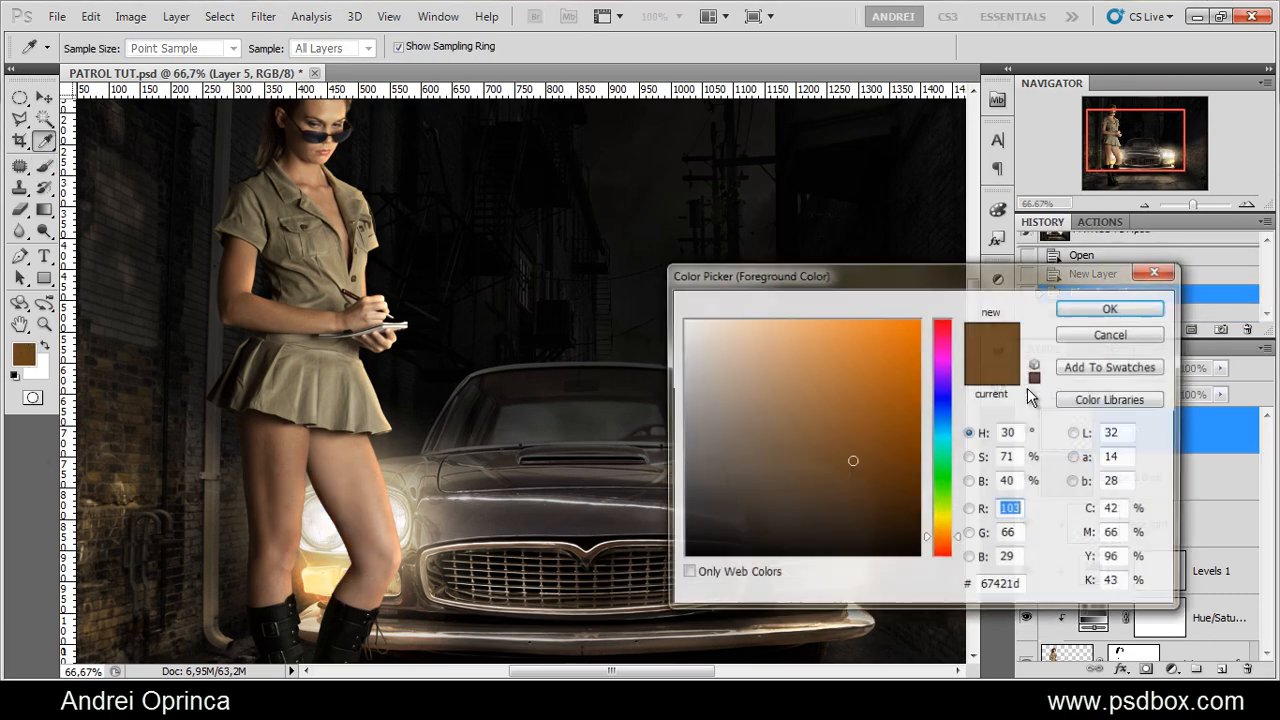
left_click(807, 453)
left_click(1110, 308)
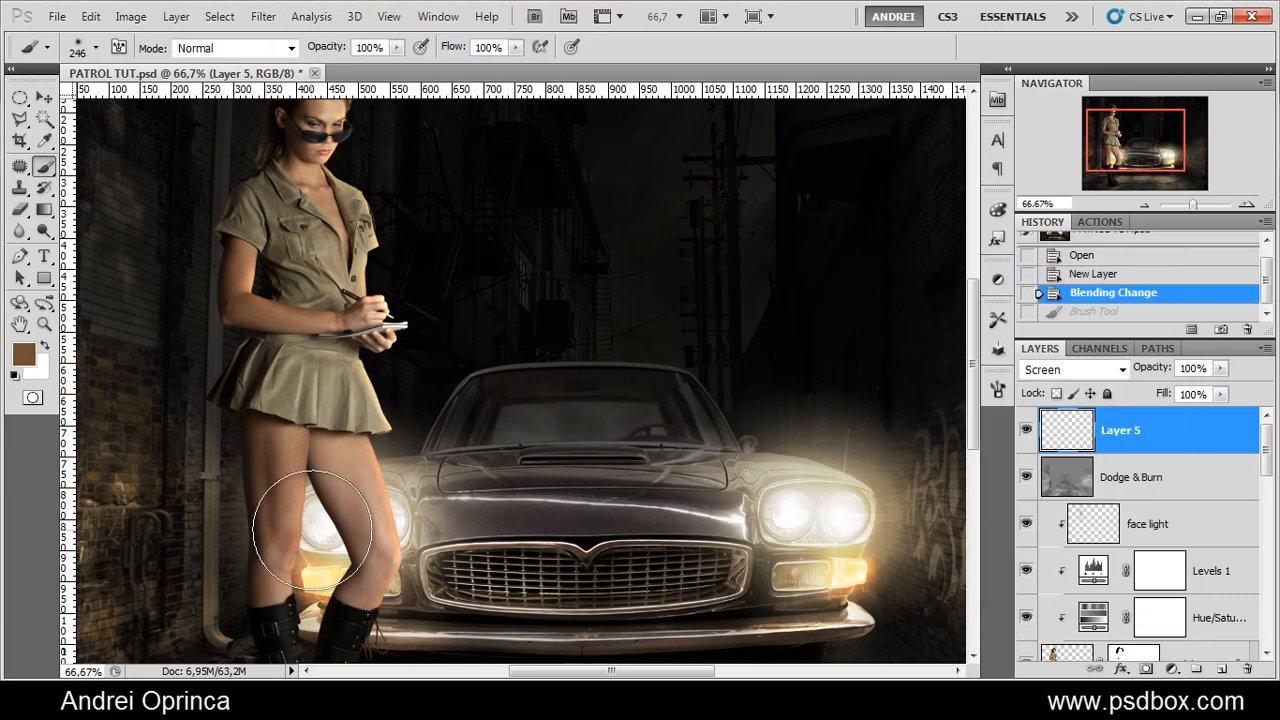
left_click(320, 520)
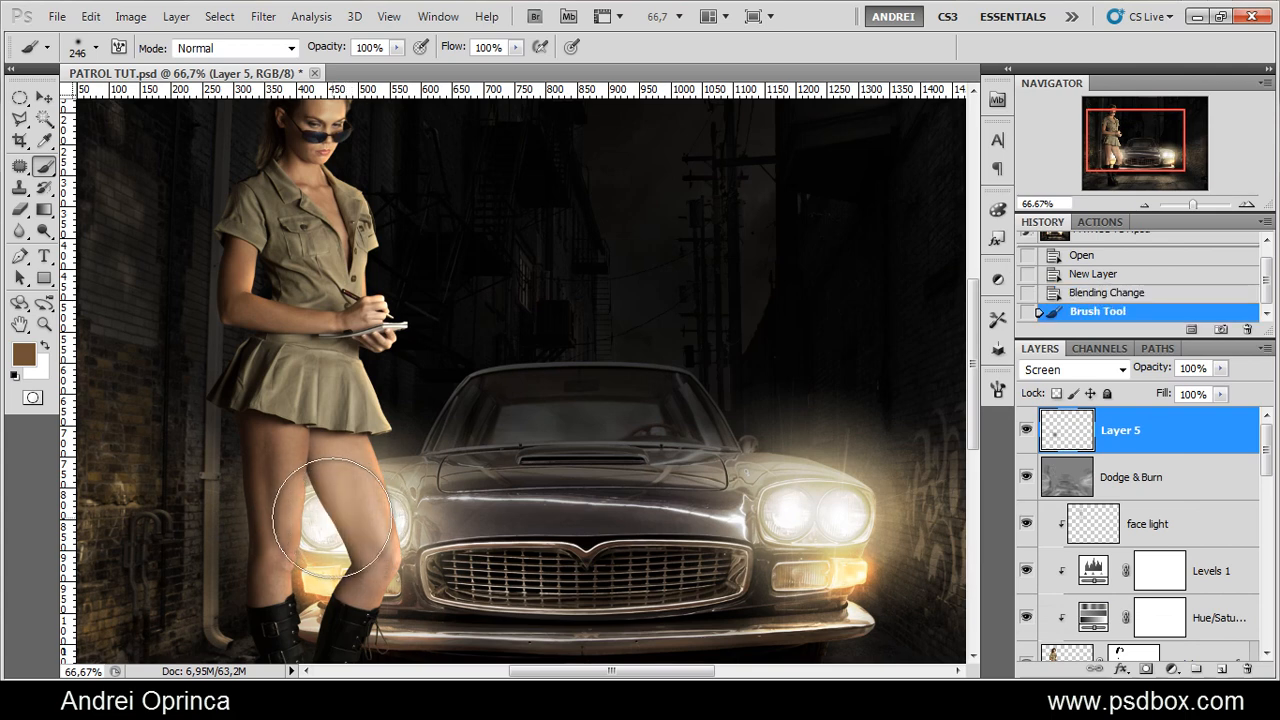
left_click(1025, 430)
left_click(1025, 430)
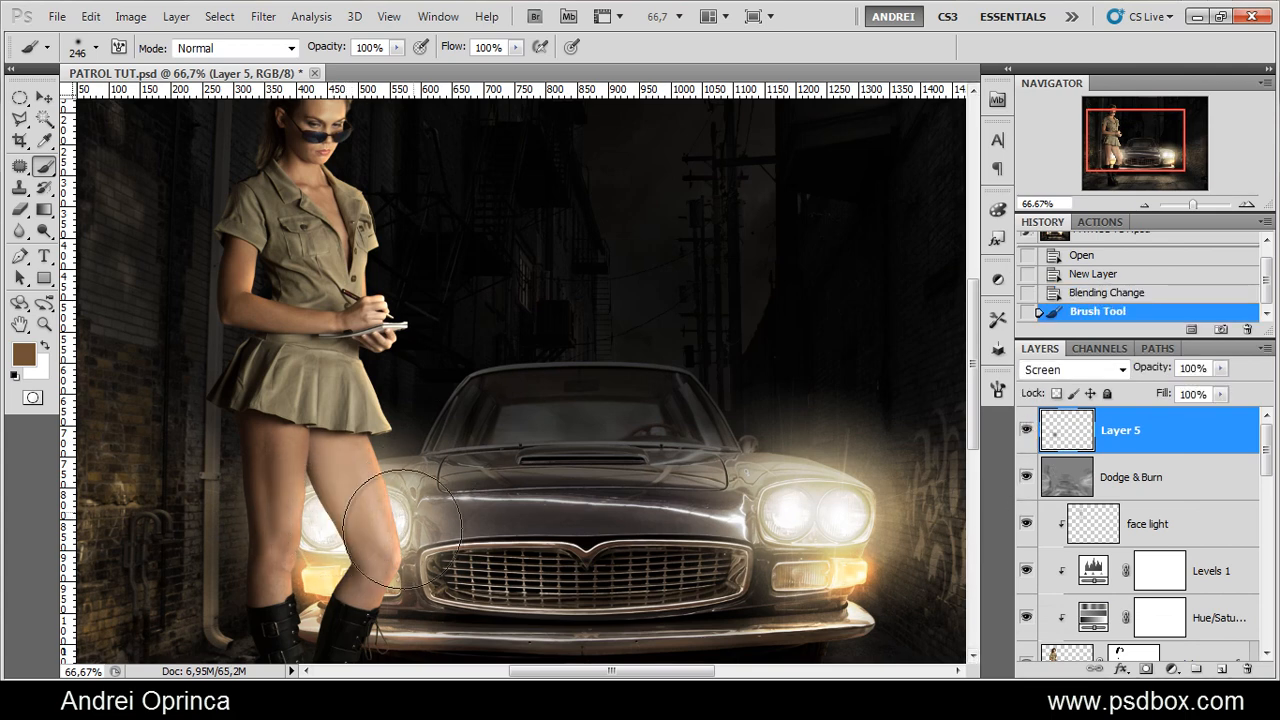
Strengthen the glow spilling onto the model's knee with one more 246 px brush dab
left_click(338, 521)
key("ctrl+z")
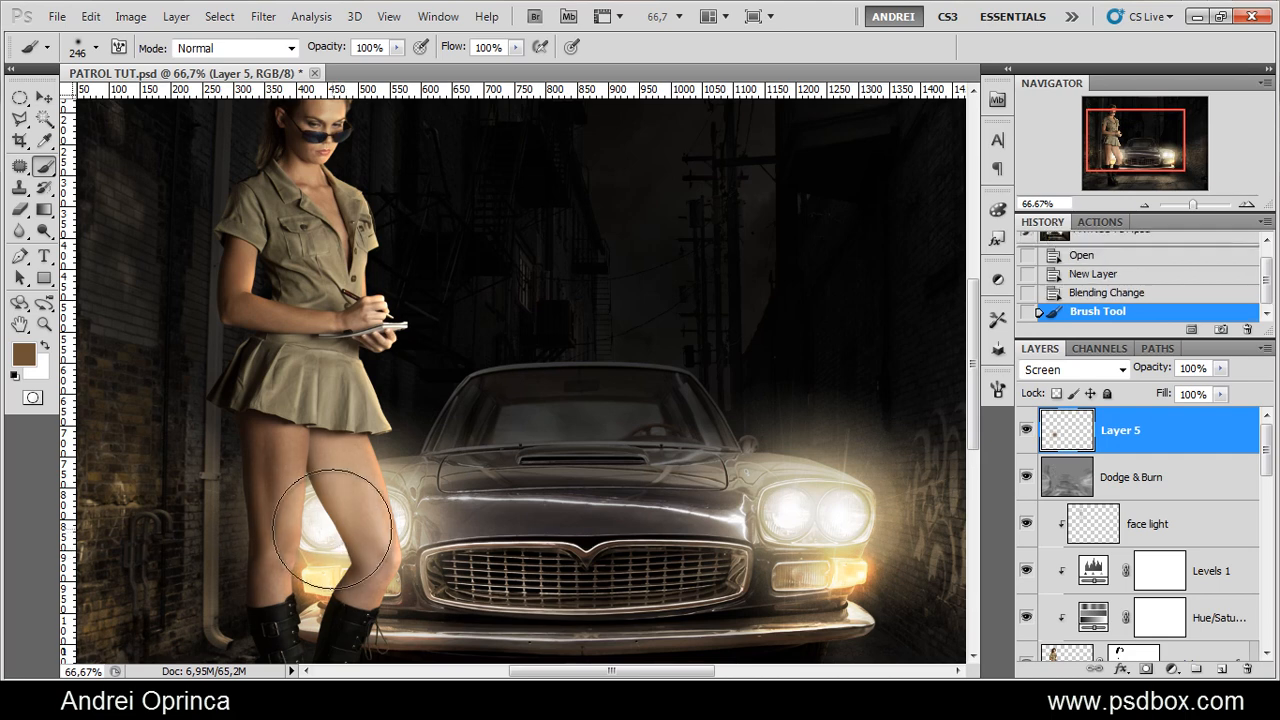
left_click(333, 530)
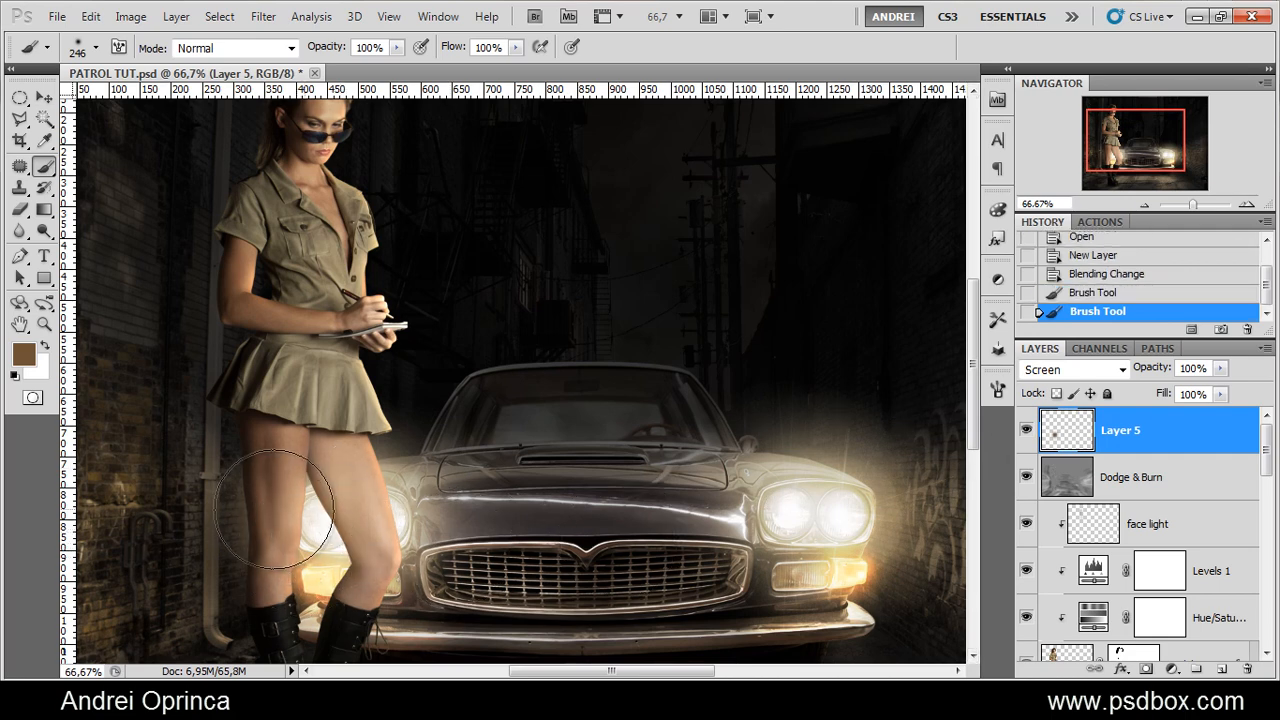
Copy the whole barrel.png image from the Stock folder and paste it into PATROL TUT.psd as a new layer
key("ctrl+minus")
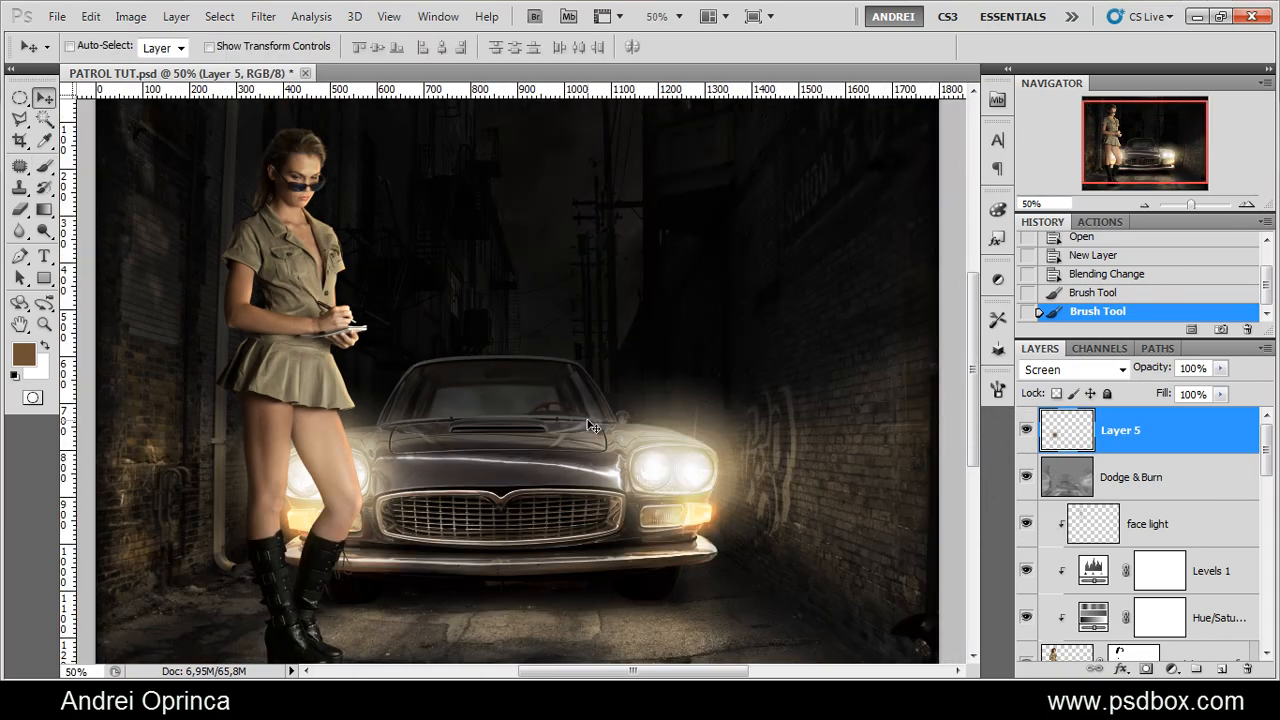
key("ctrl+o")
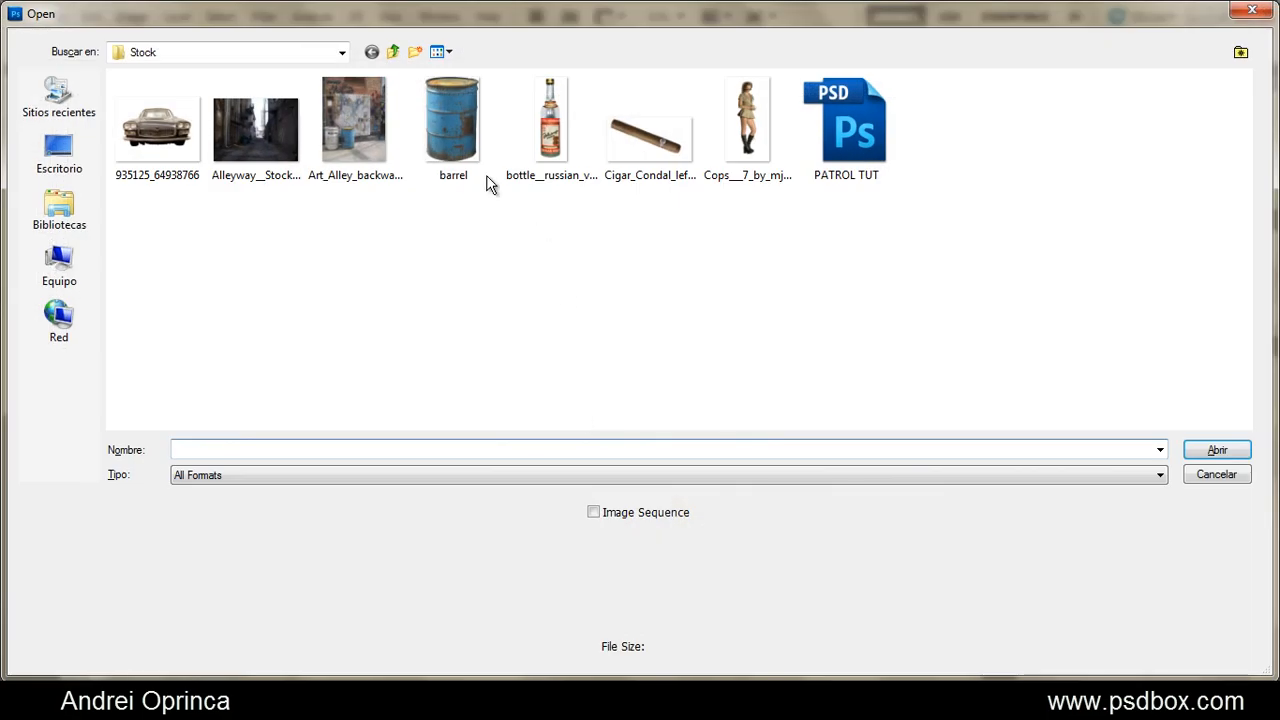
left_click(487, 178)
left_click(1216, 456)
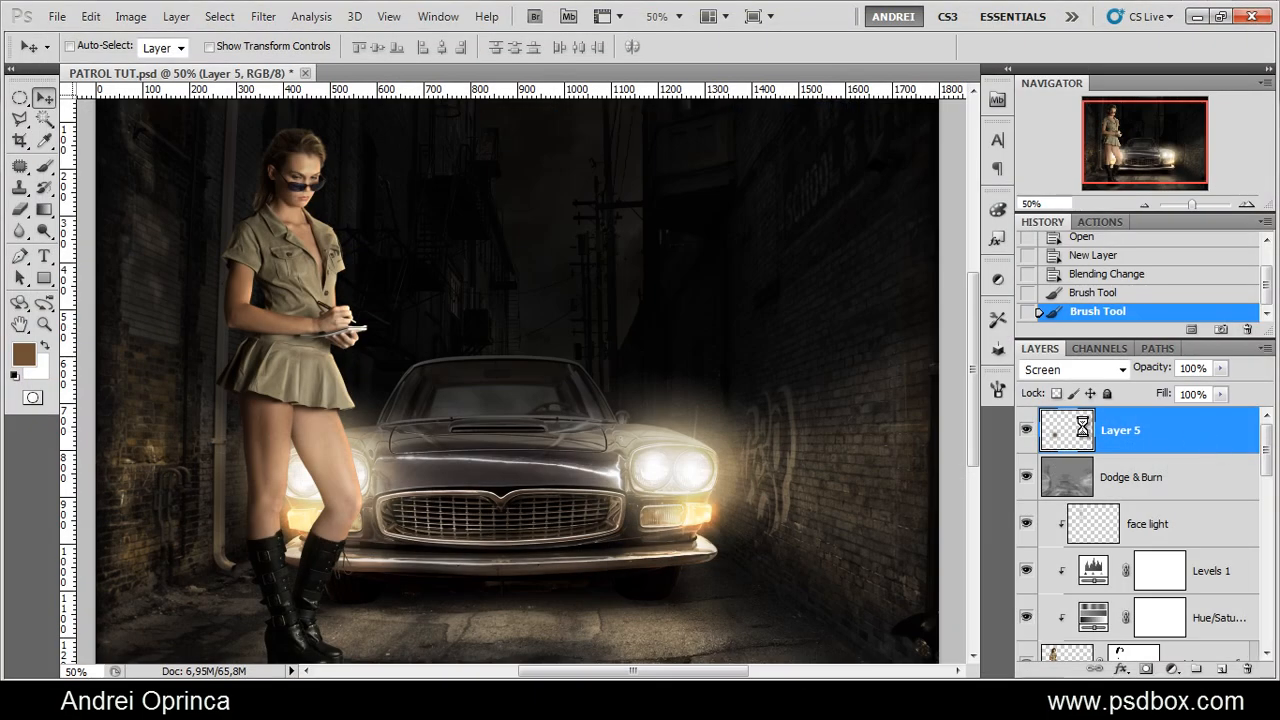
key("ctrl+a")
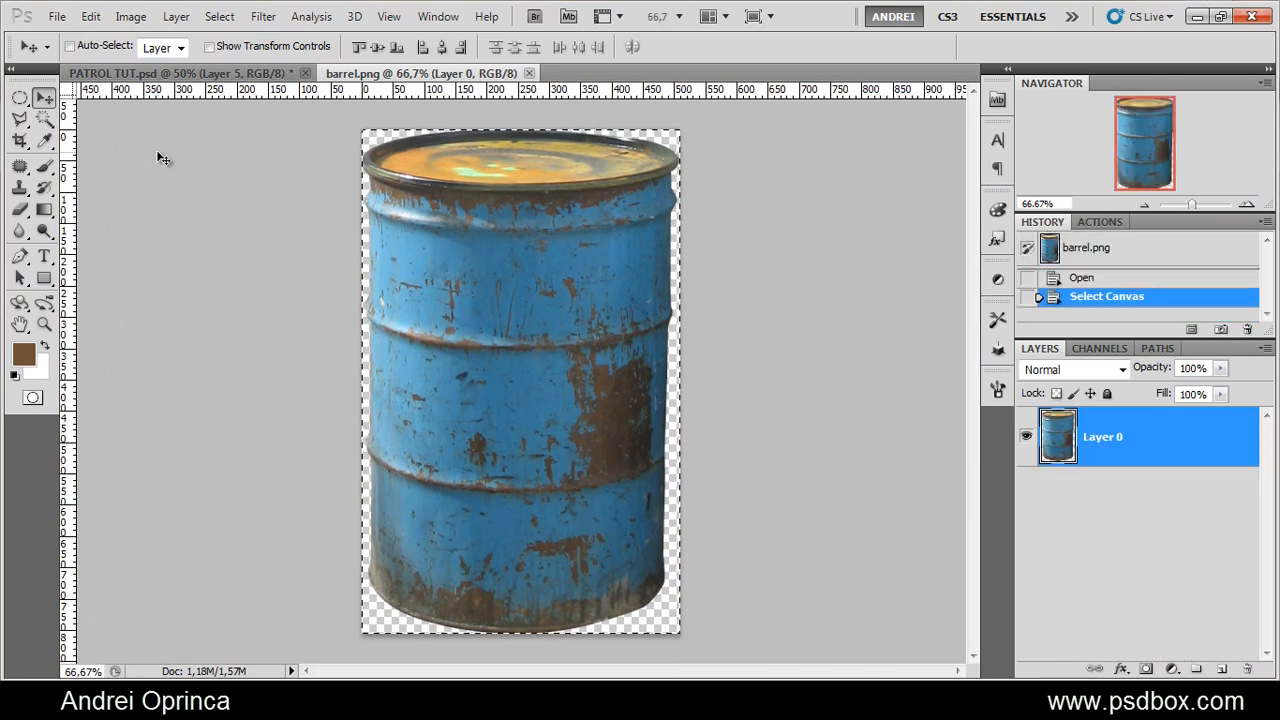
key("ctrl+w")
key("ctrl+v")
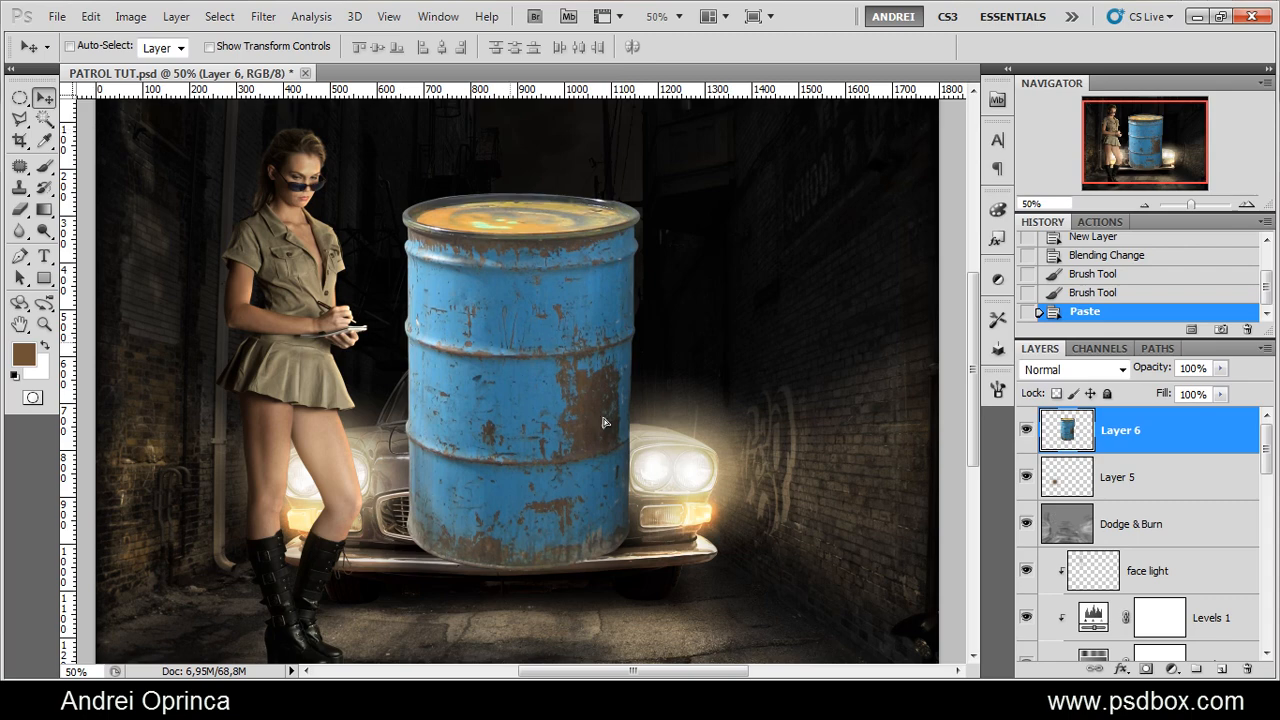
Scale the barrel to about 54.5% and place it on the ground by the brick wall, beside the car's unobstructed headlight
left_click_drag(604, 422, 680, 356)
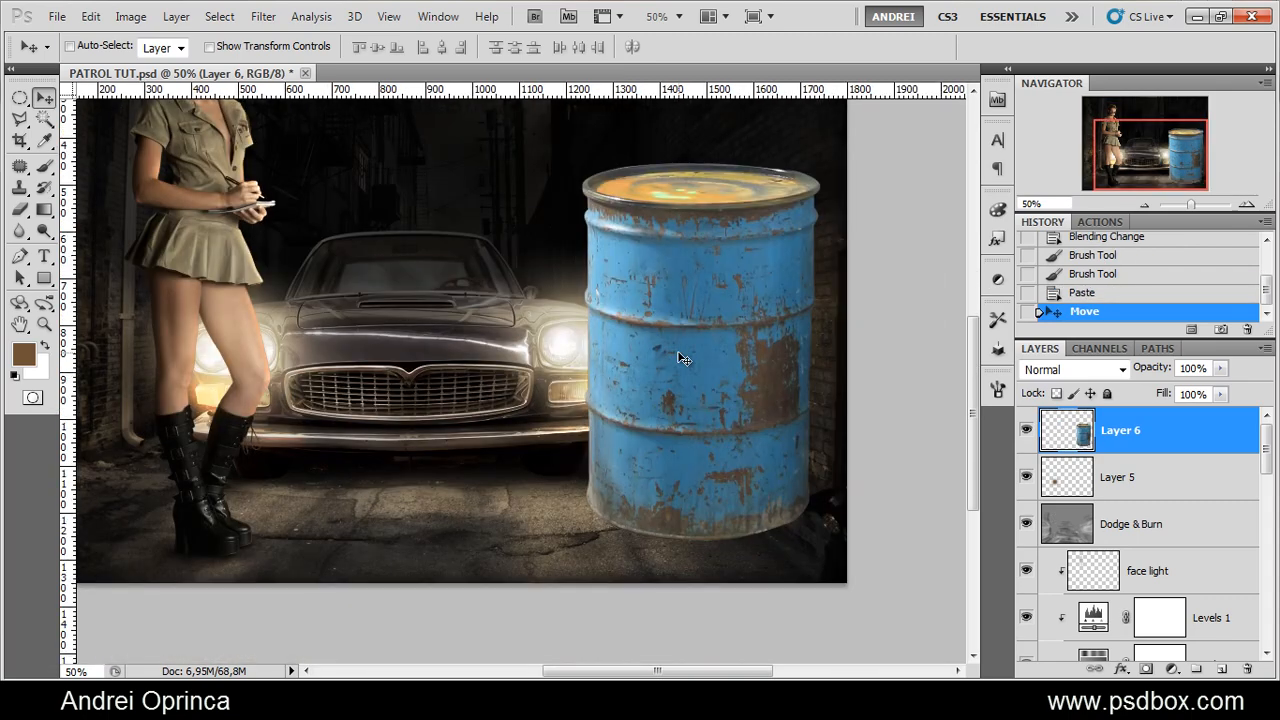
key("ctrl+t")
left_click_drag(814, 178, 706, 346)
key("ctrl+z")
left_click_drag(657, 477, 713, 477)
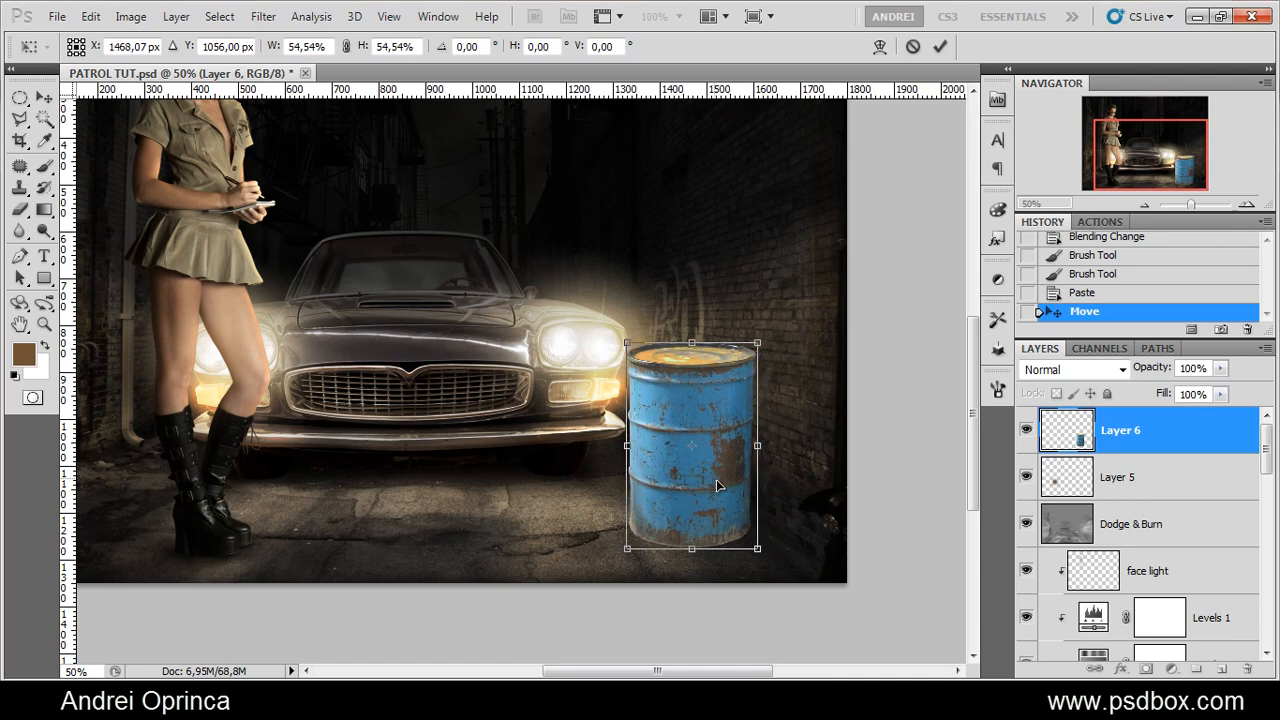
key("ctrl+z")
key("Return")
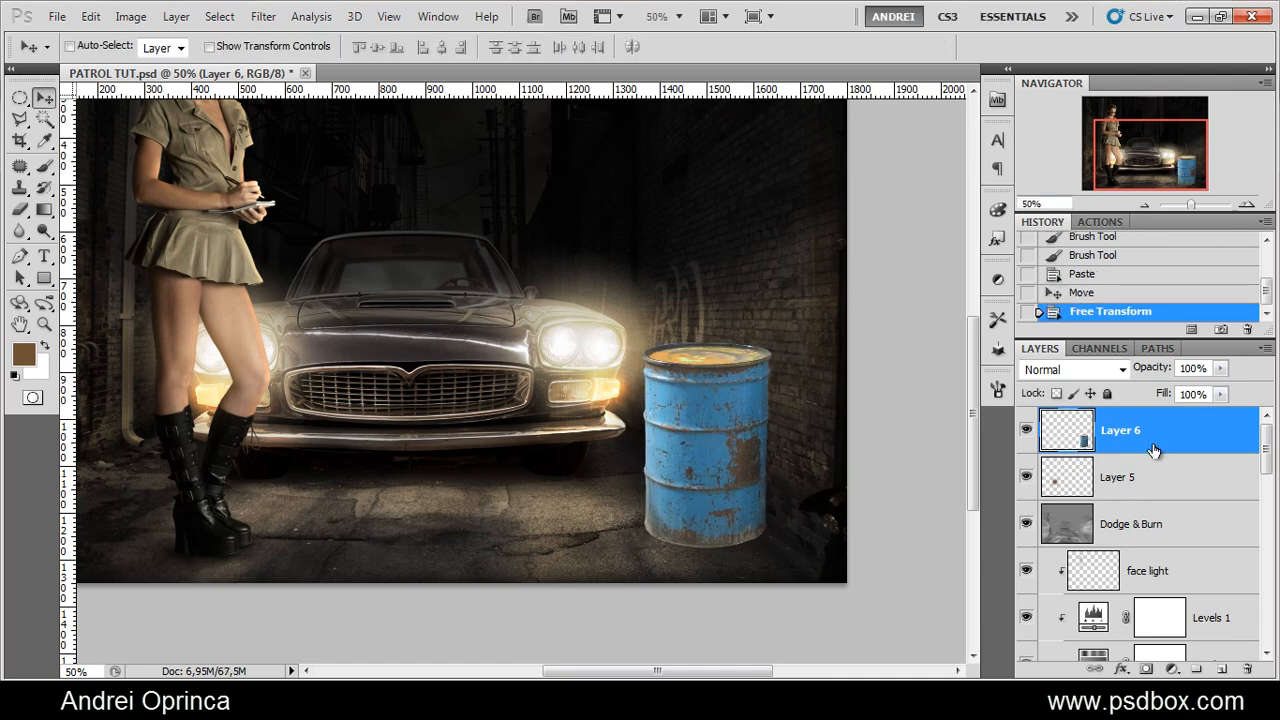
Rename Layer 6 to "barrel" and Layer 5 to "glow"
double_click(1124, 432)
type("barre")
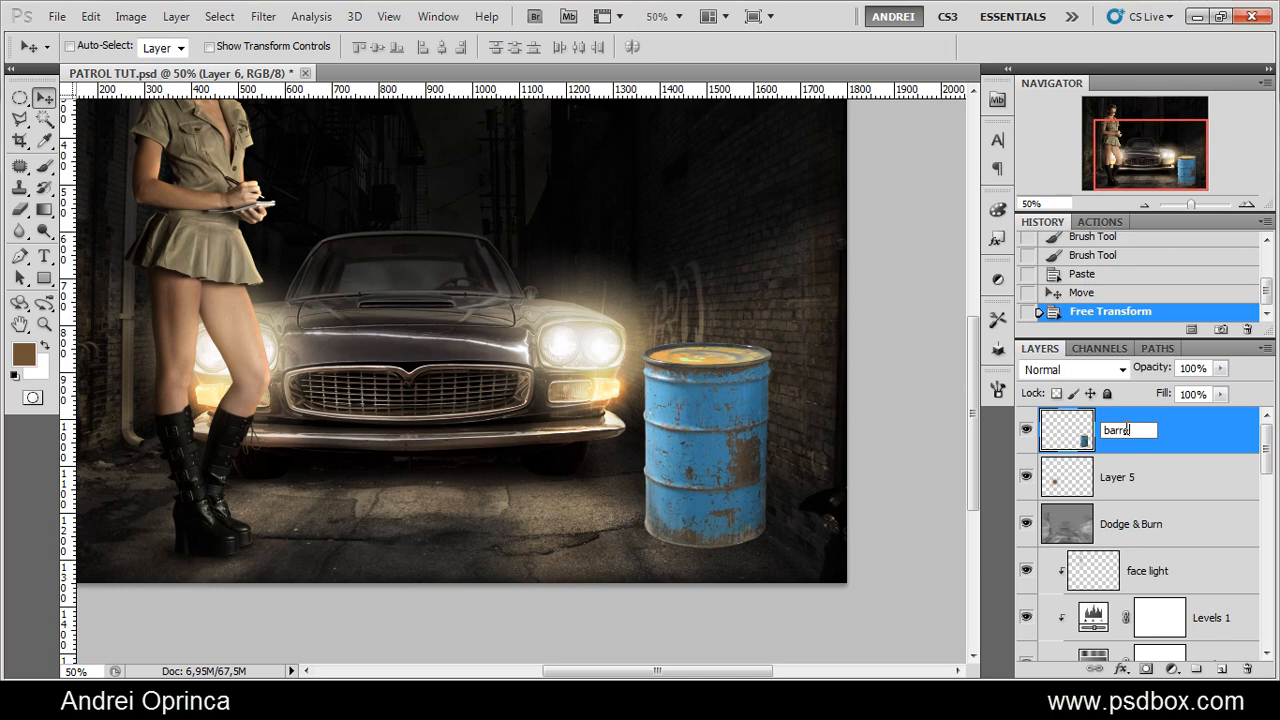
type("l")
key("Return")
double_click(1118, 477)
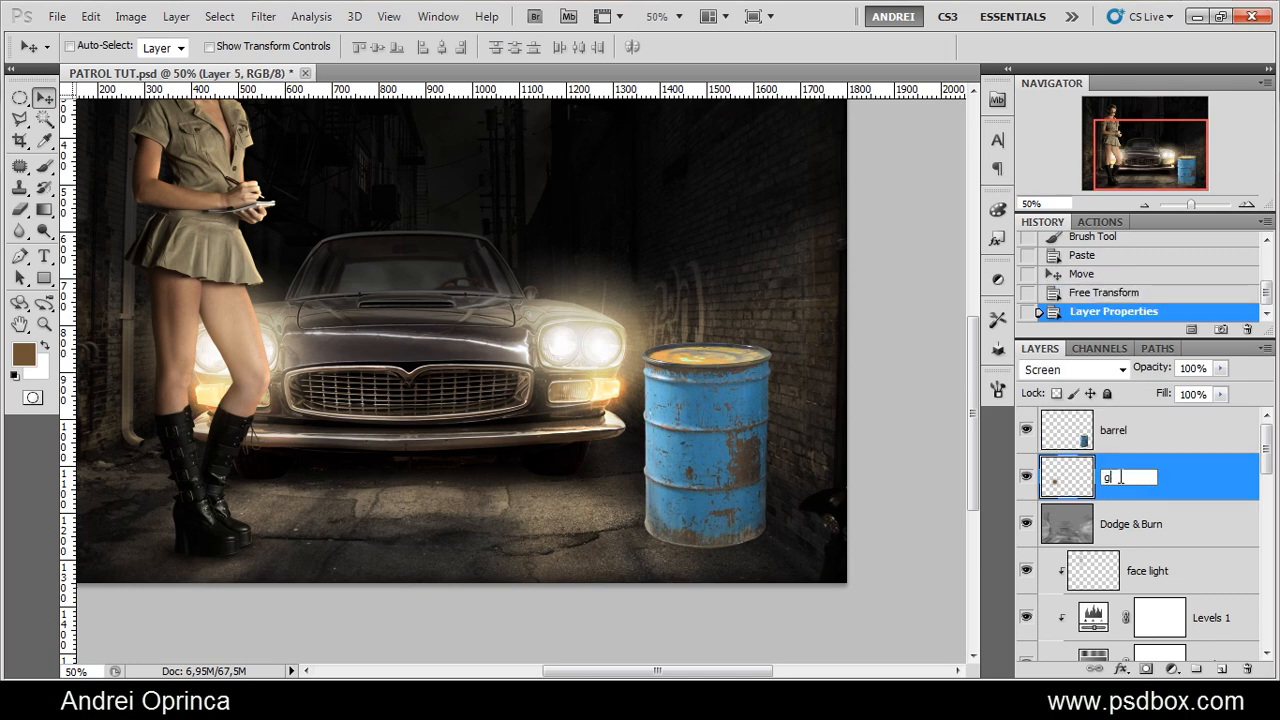
type("glow")
key("Return")
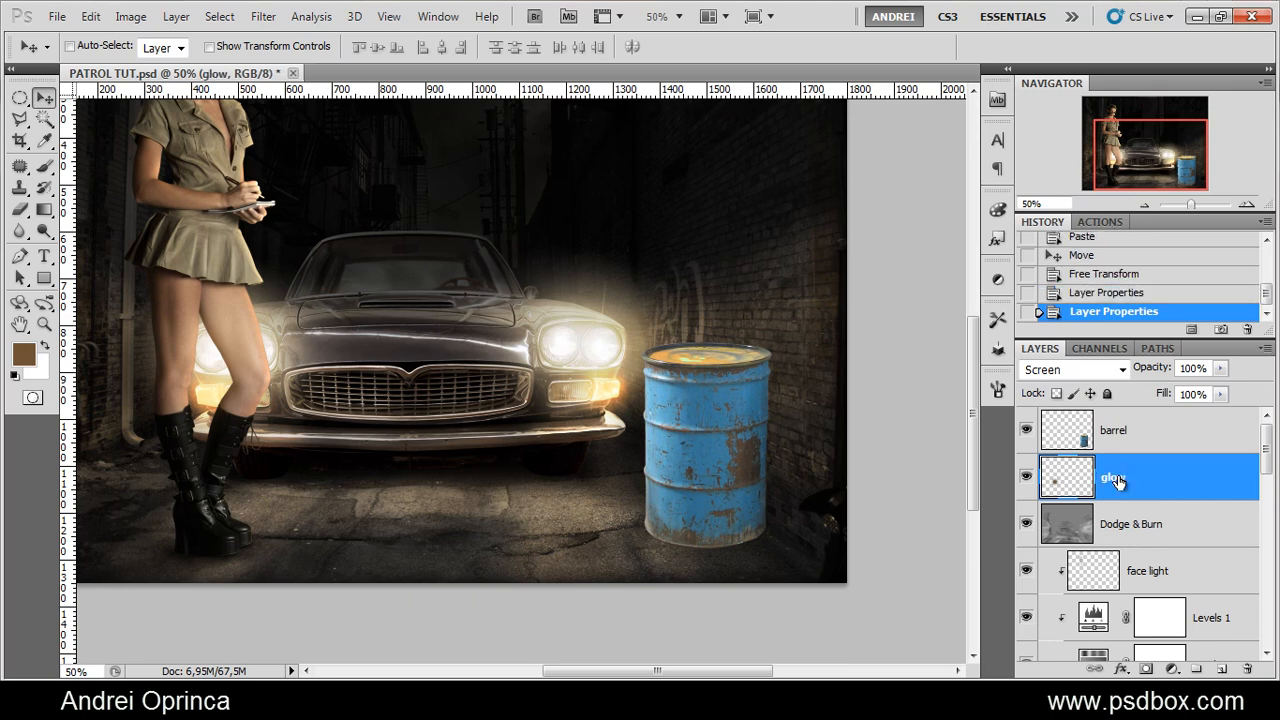
Add a linear black-to-white Gradient Overlay to the barrel layer with its angle set to 175°
left_click(1166, 436)
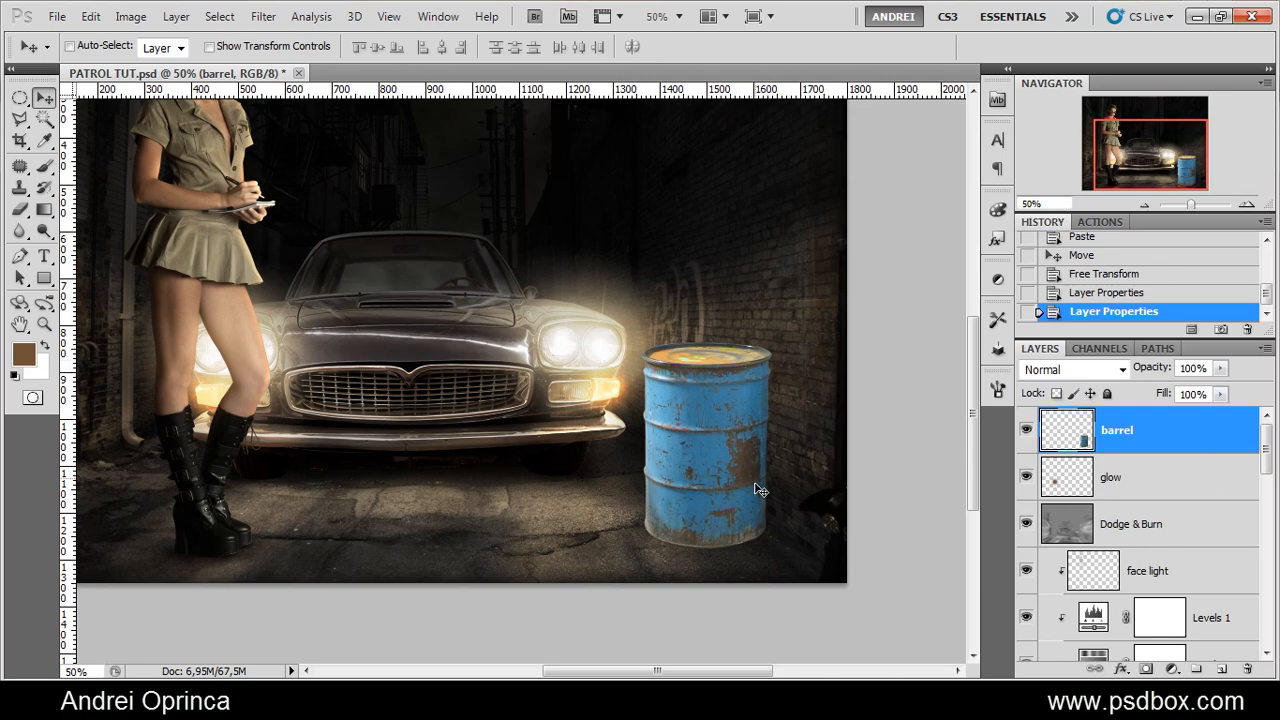
double_click(1220, 437)
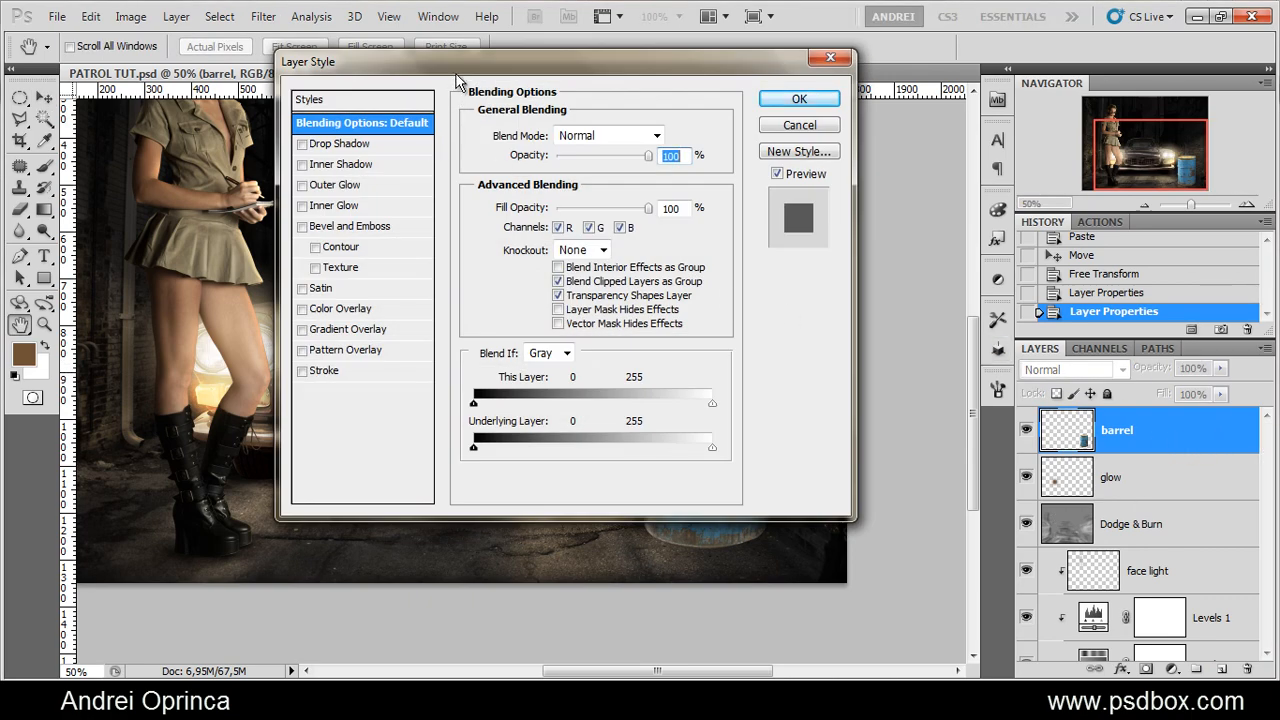
left_click_drag(456, 72, 367, 80)
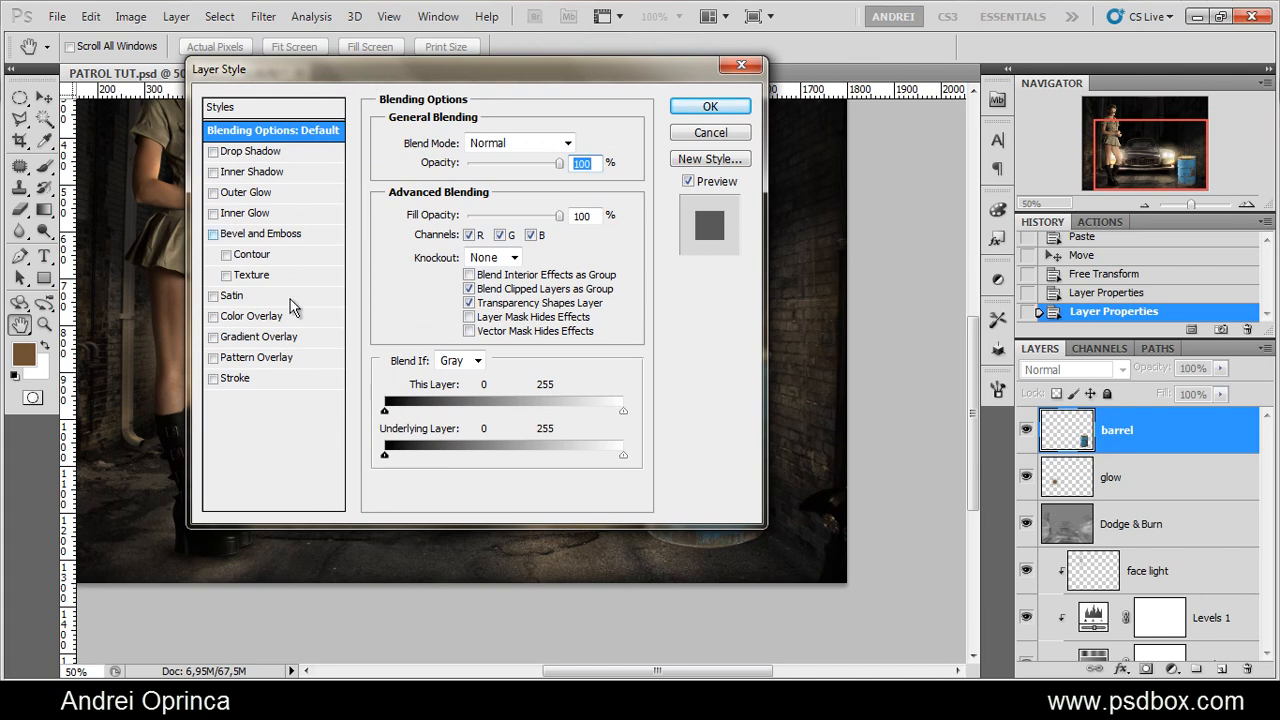
left_click(292, 339)
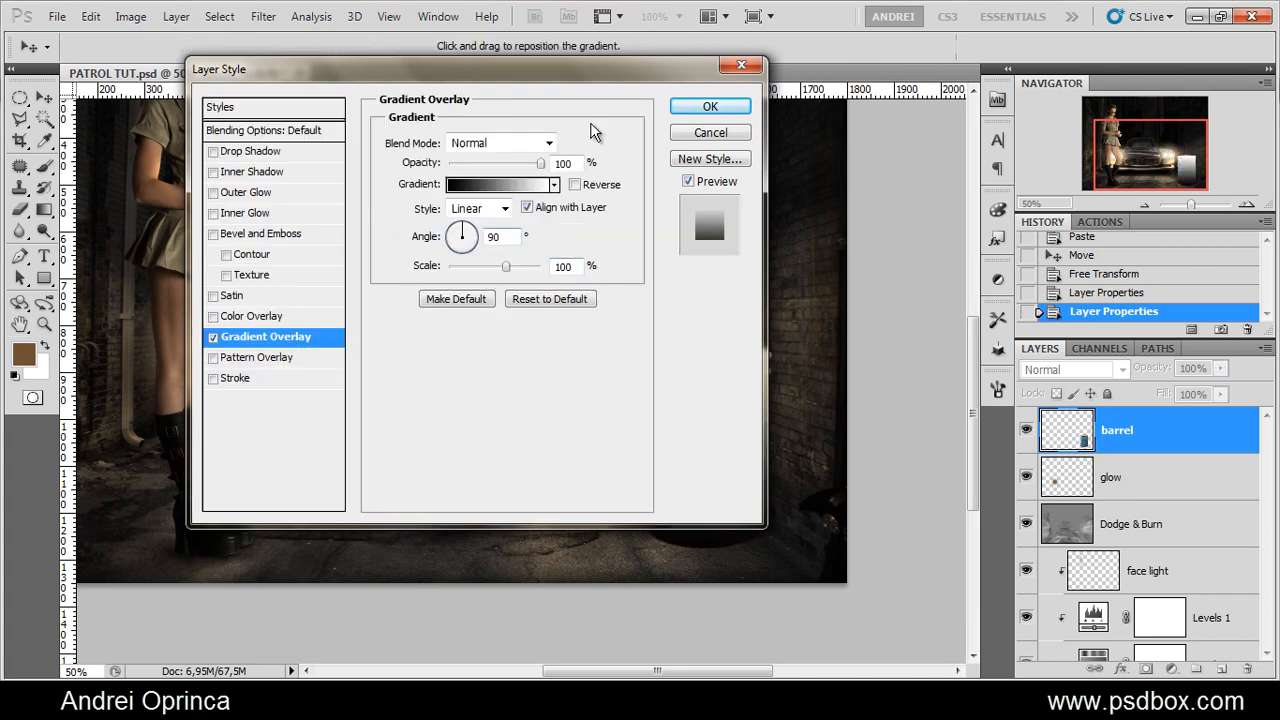
left_click_drag(518, 71, 368, 135)
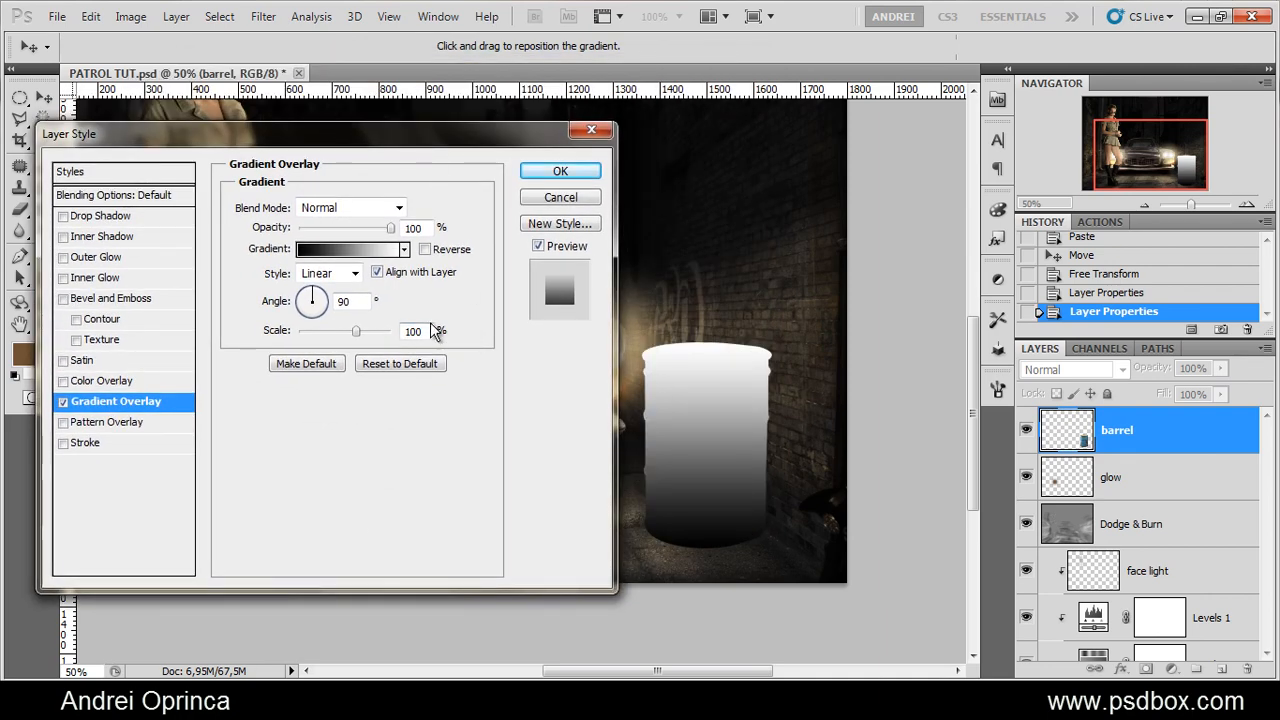
left_click(425, 331)
double_click(362, 302)
type("175")
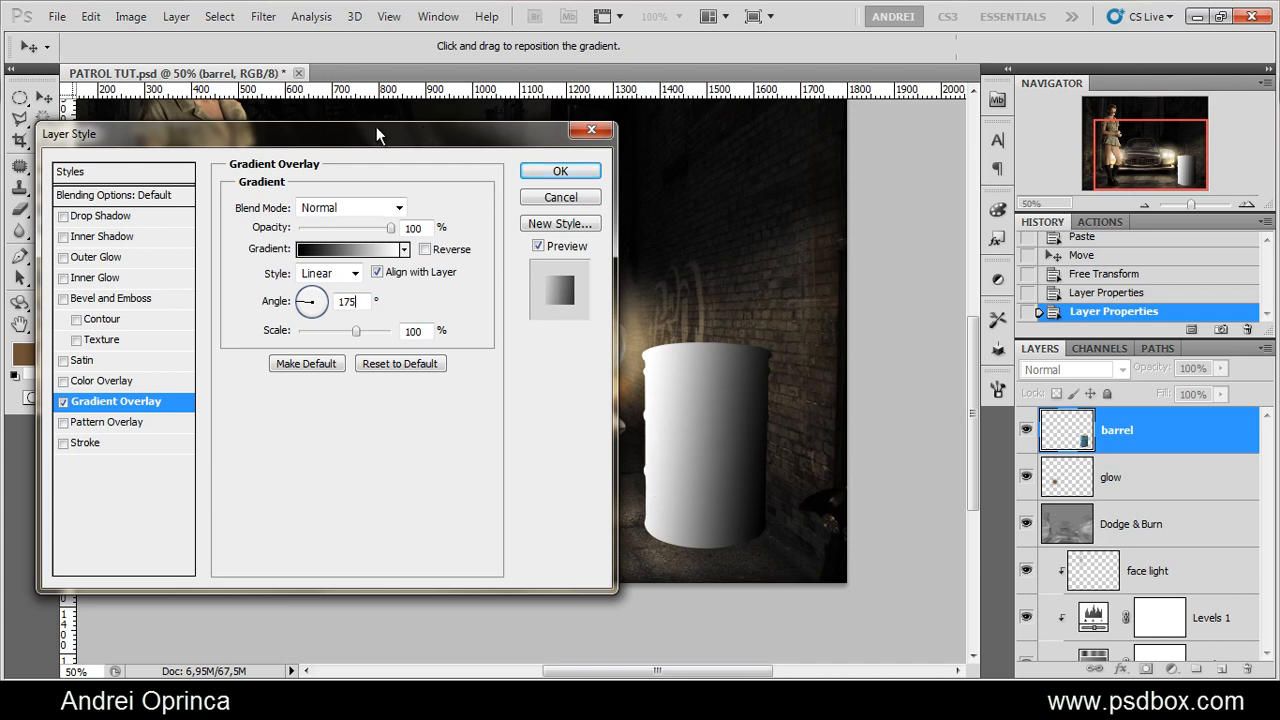
Shift the barrel's gradient overlay slightly left, and set its blend mode to Linear Burn and opacity to 29%
left_click_drag(377, 128, 274, 125)
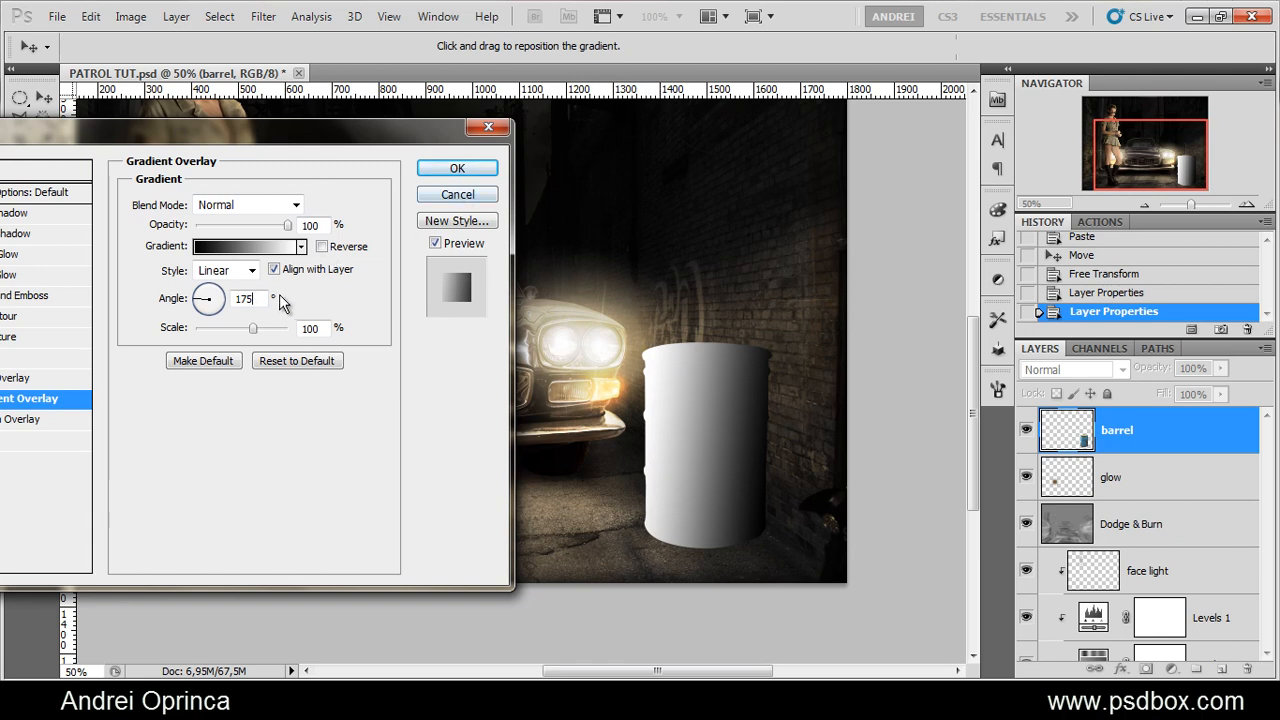
mouse_move(773, 430)
left_mouse_down()
mouse_move(749, 430)
mouse_move(764, 431)
left_mouse_up()
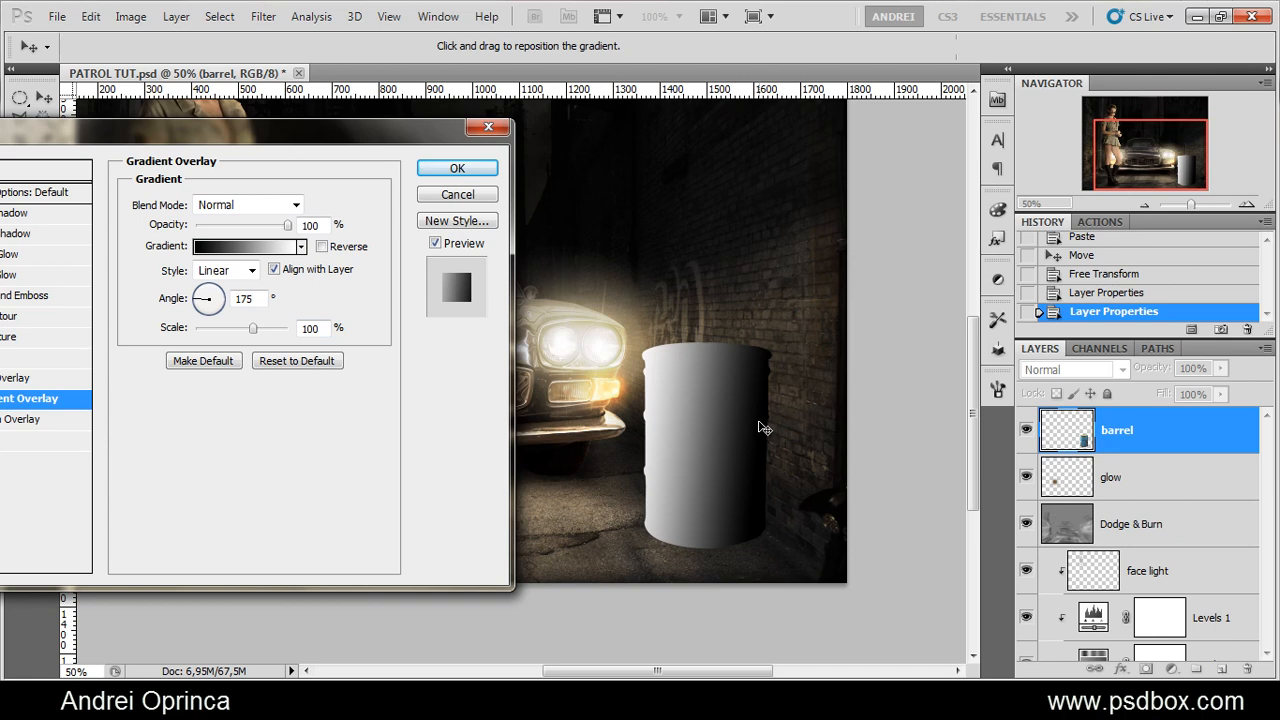
left_click(276, 212)
left_click(278, 206)
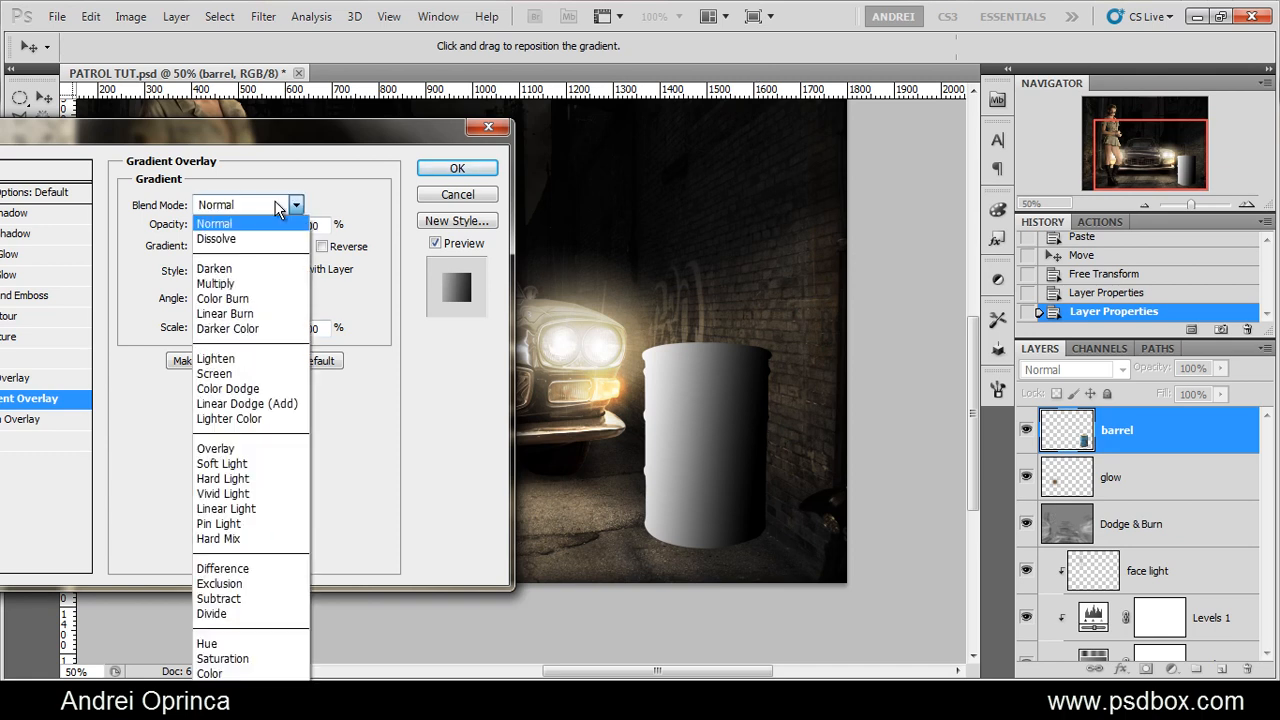
left_click(257, 309)
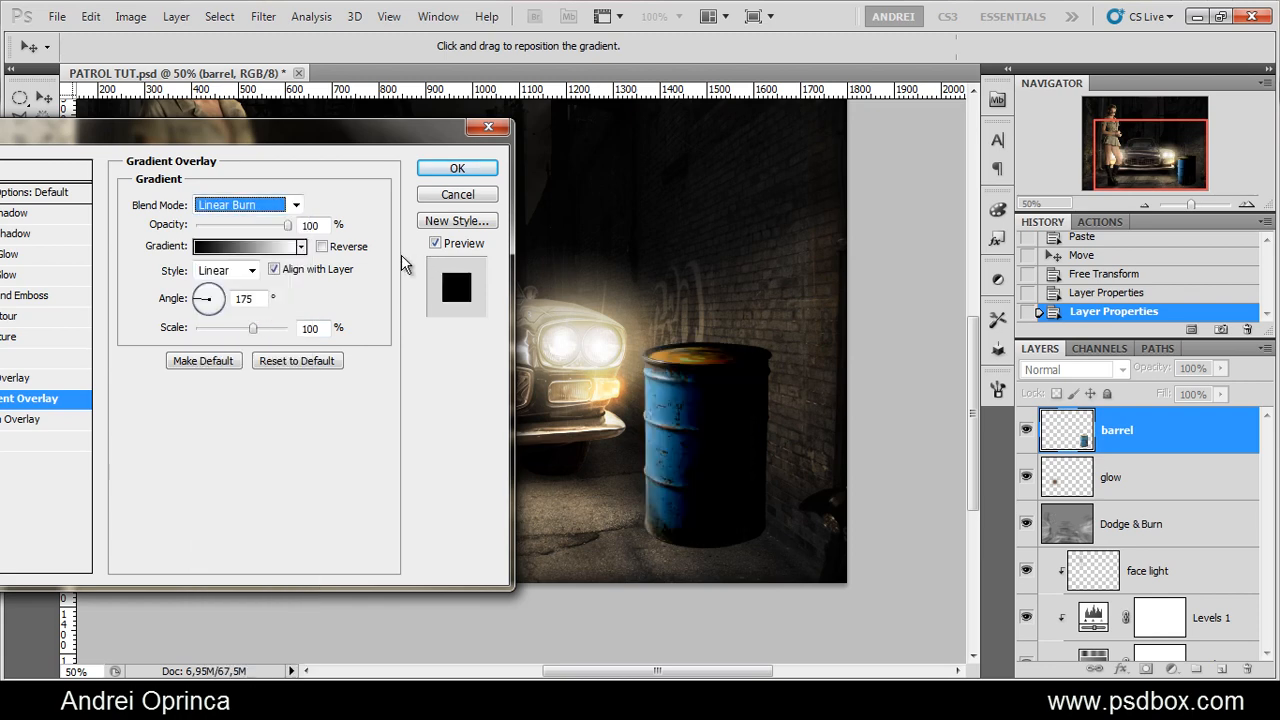
double_click(308, 224)
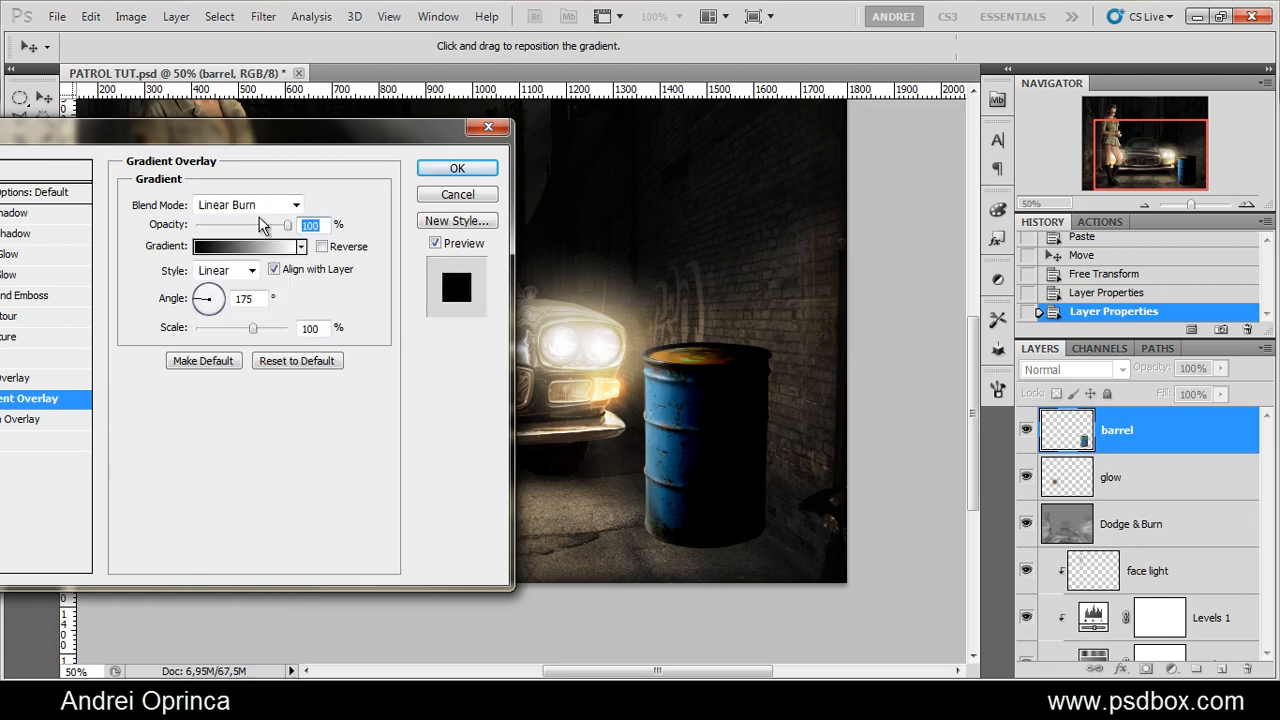
type("29")
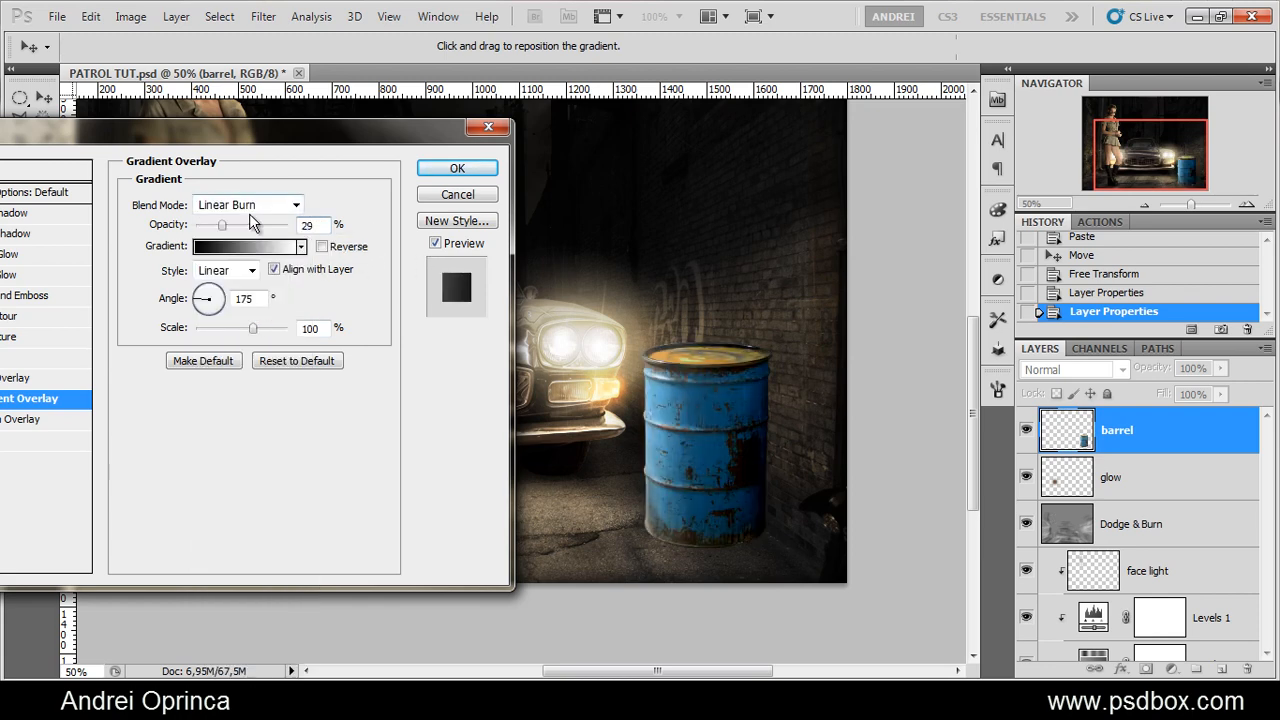
Add a Color Overlay effect to the barrel layer using the dark brown colour #362e25
left_click(93, 336)
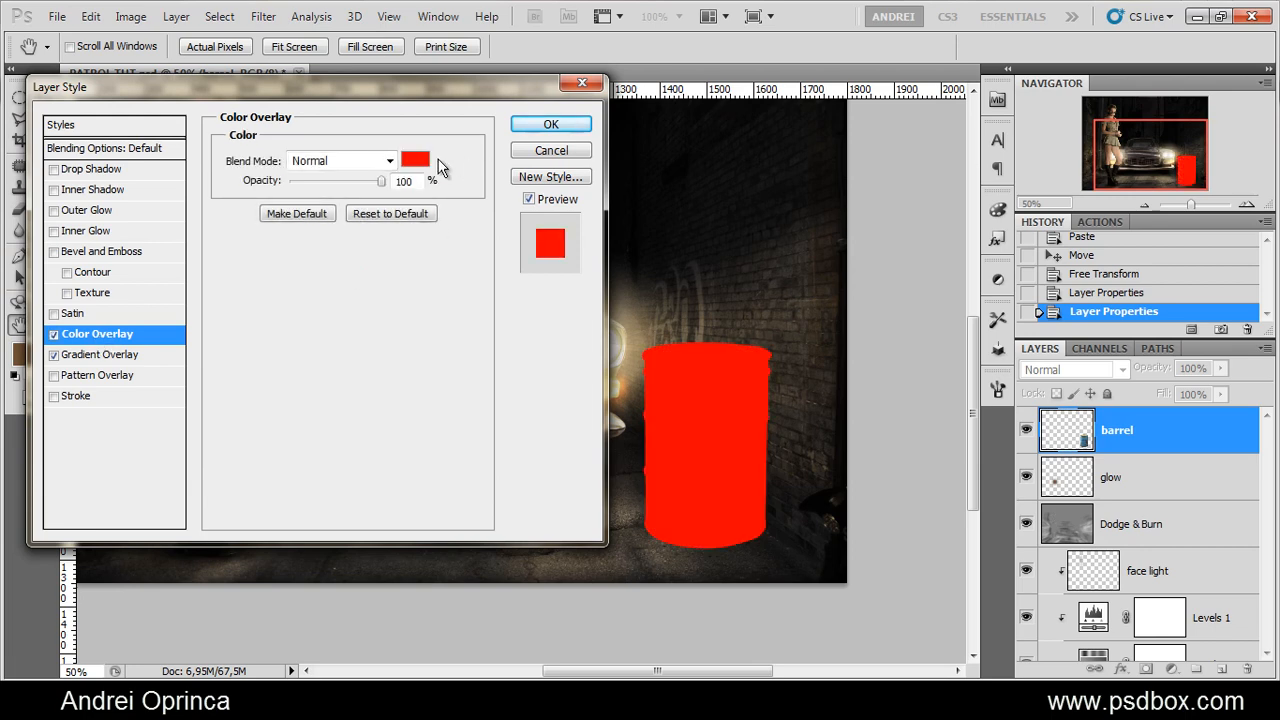
left_click(418, 163)
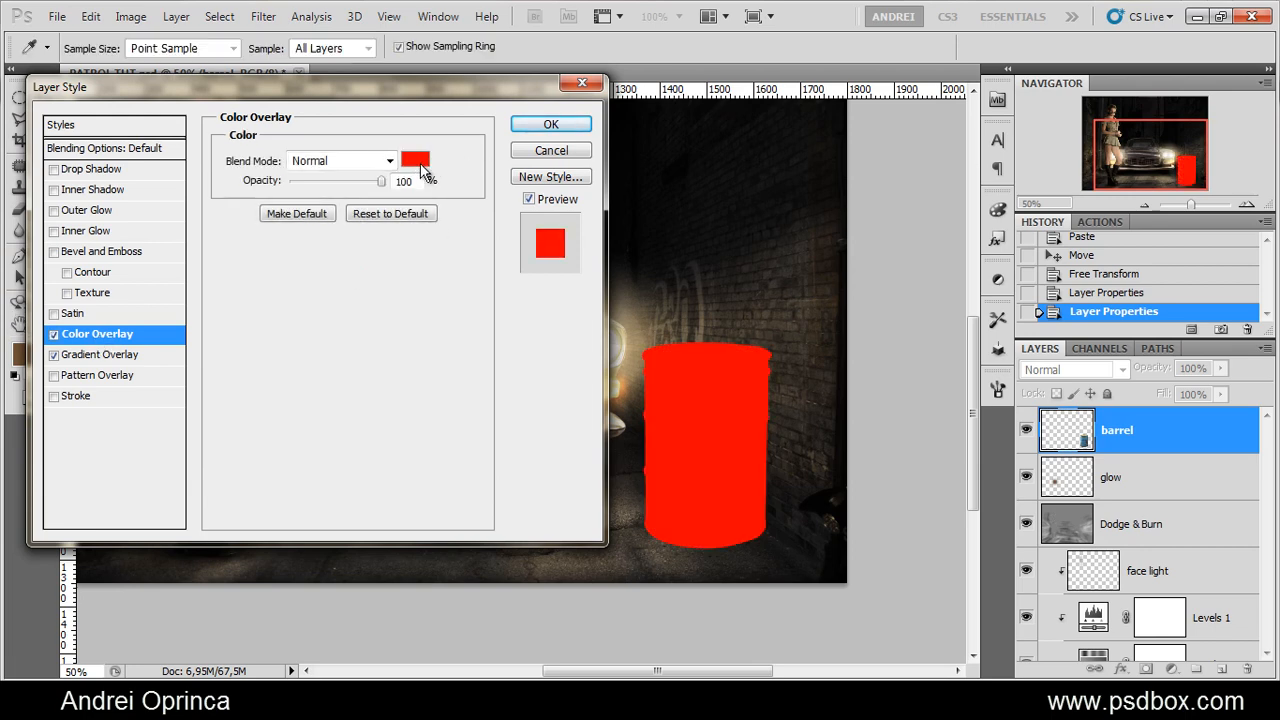
left_click(1020, 586)
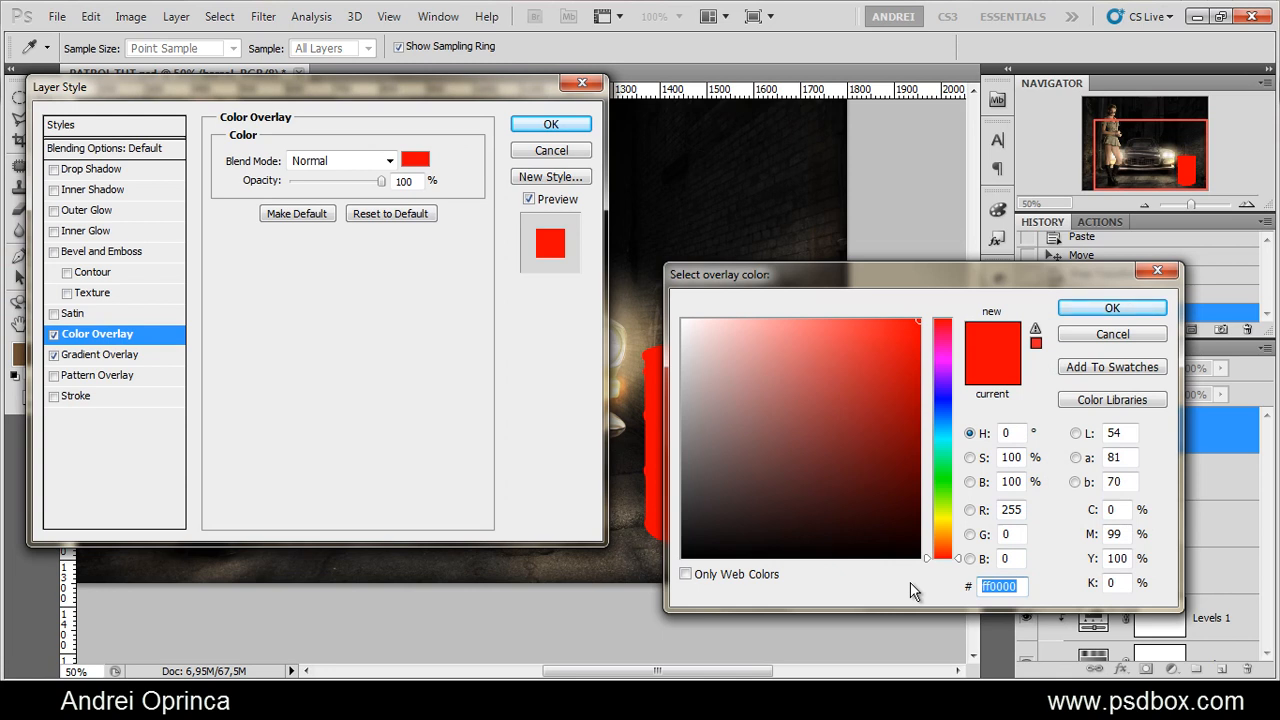
type("36")
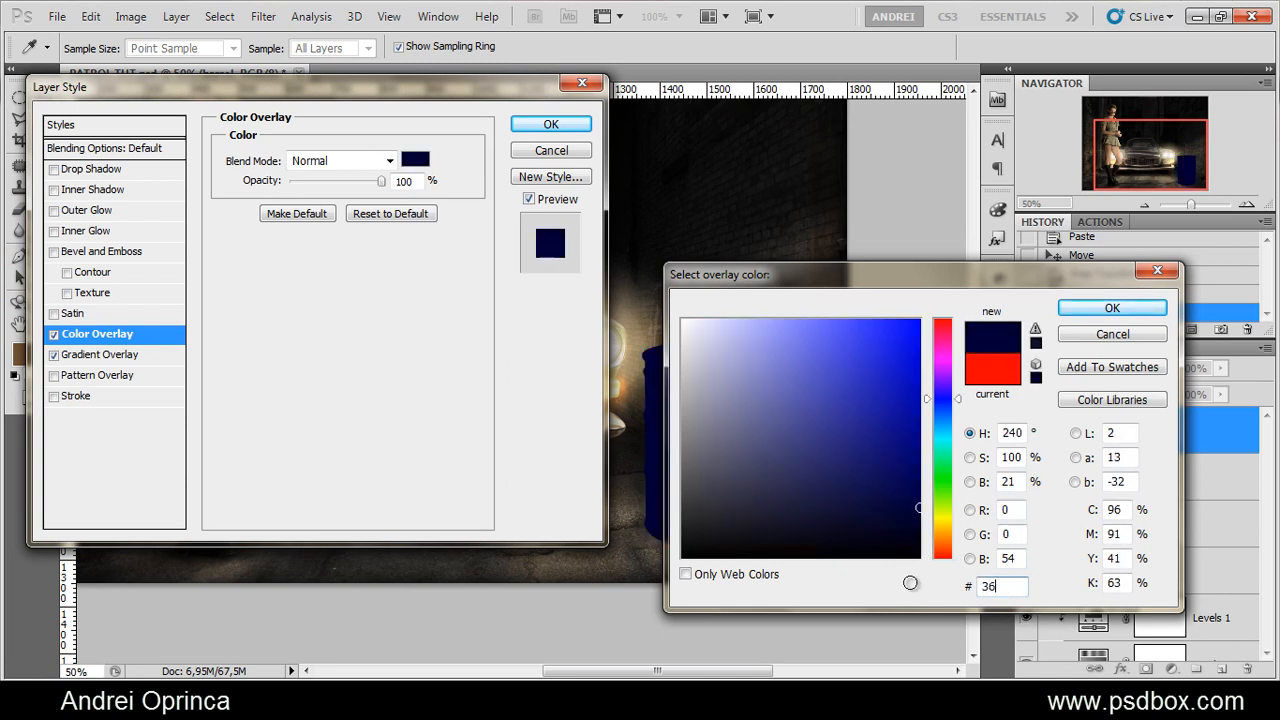
type("2")
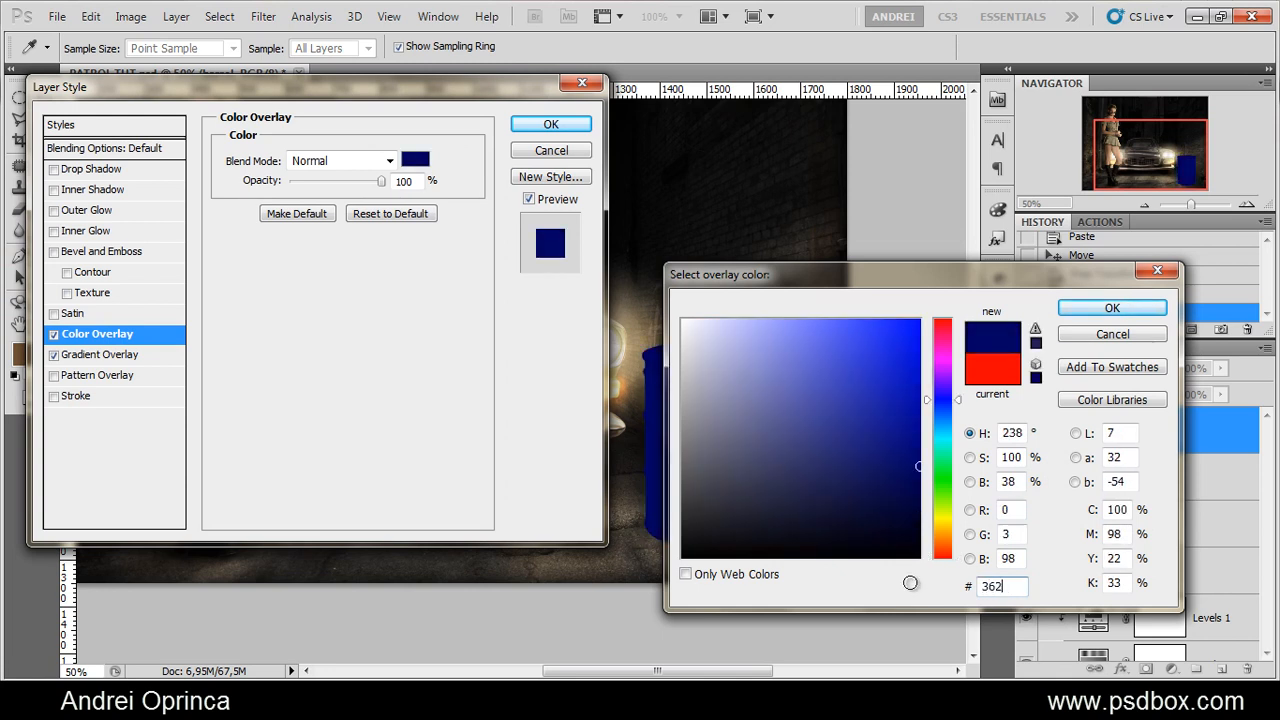
type("e25")
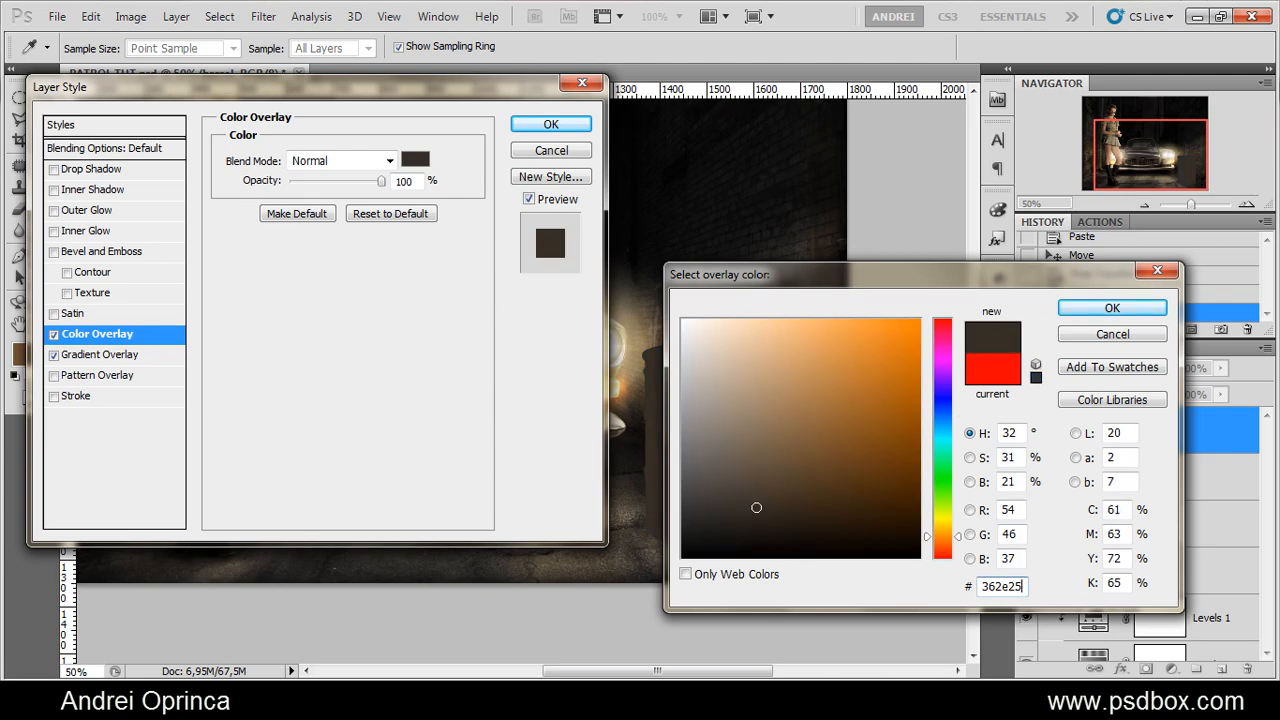
left_click(1085, 310)
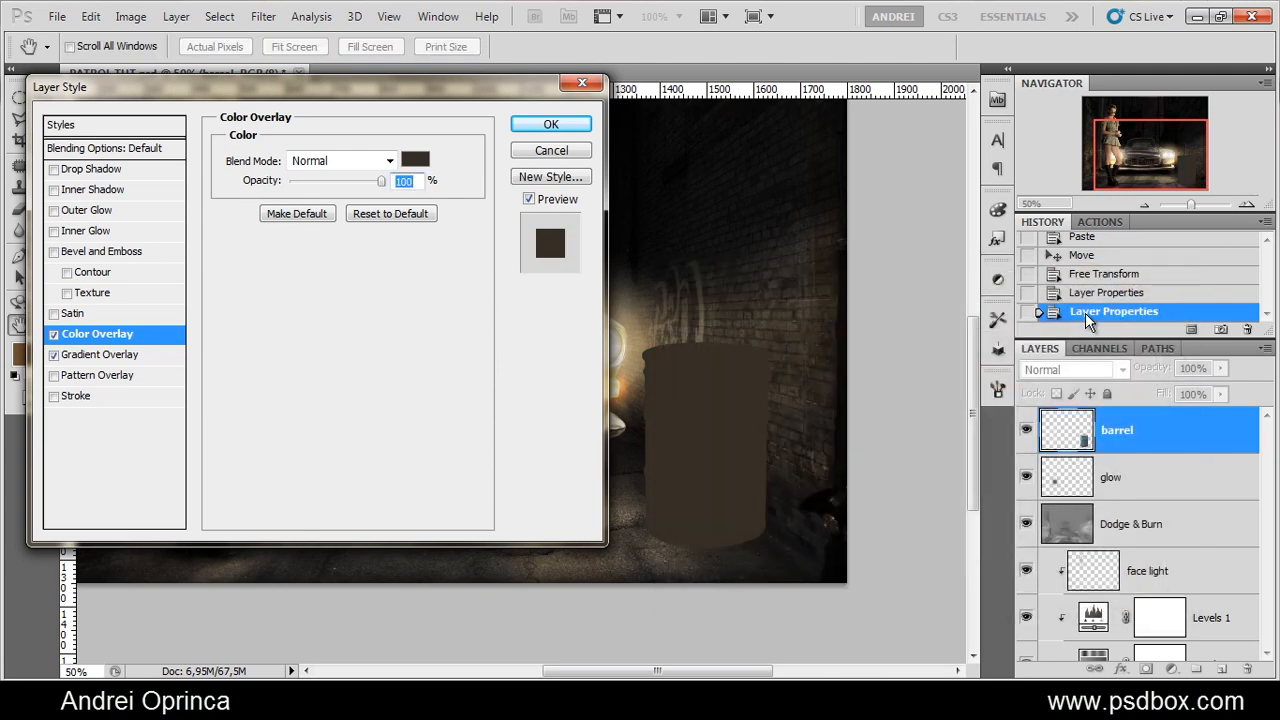
Set the Color Overlay's blend mode to Soft Light and check the effect on the barrel
left_click(352, 166)
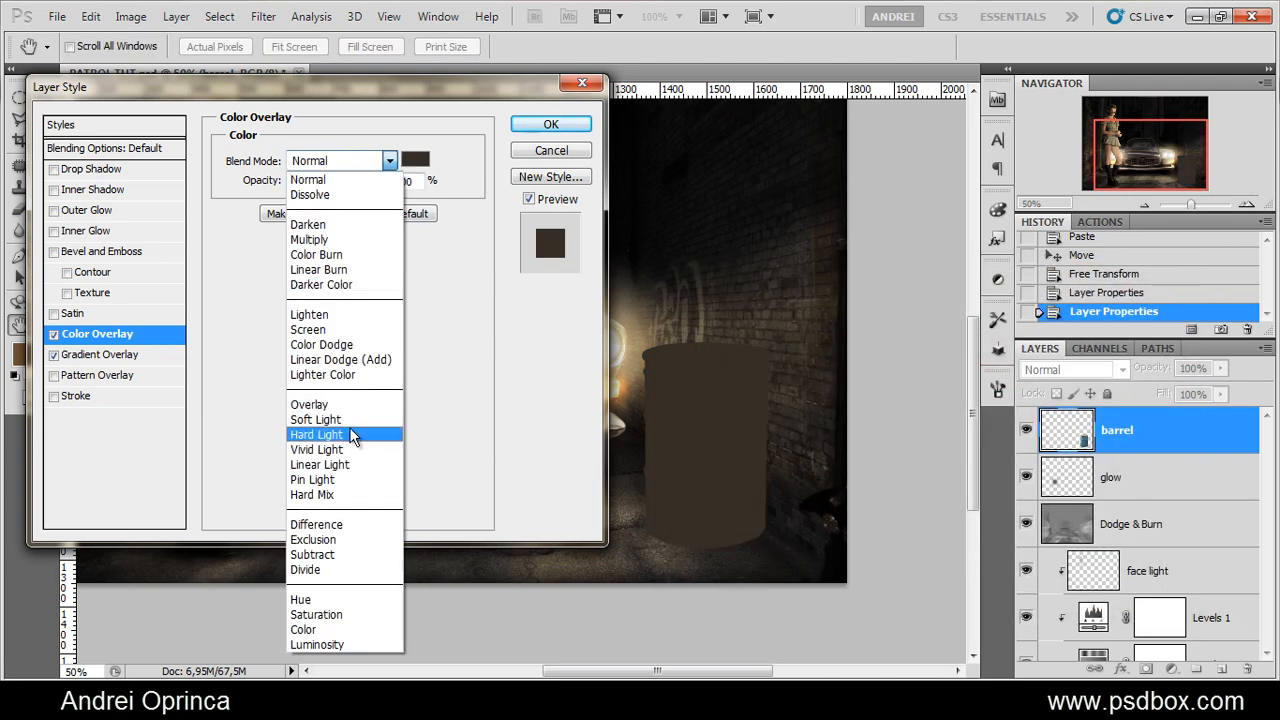
left_click(352, 420)
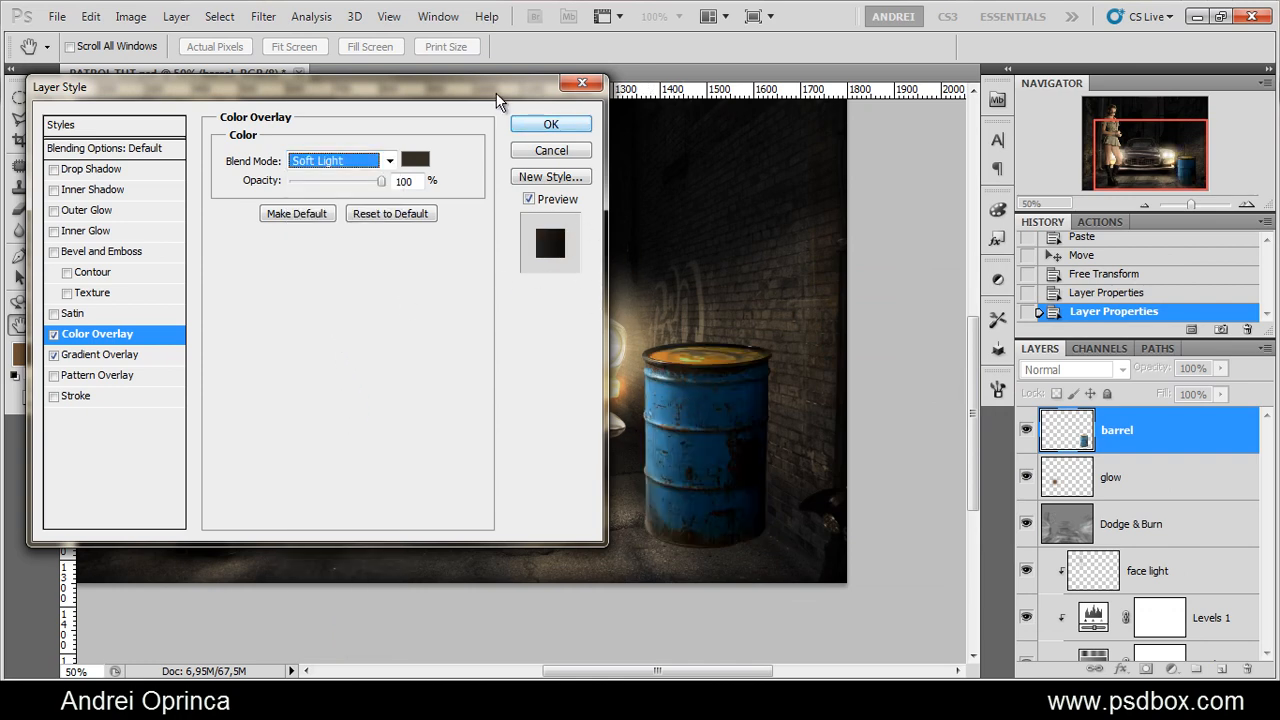
left_click_drag(496, 92, 415, 211)
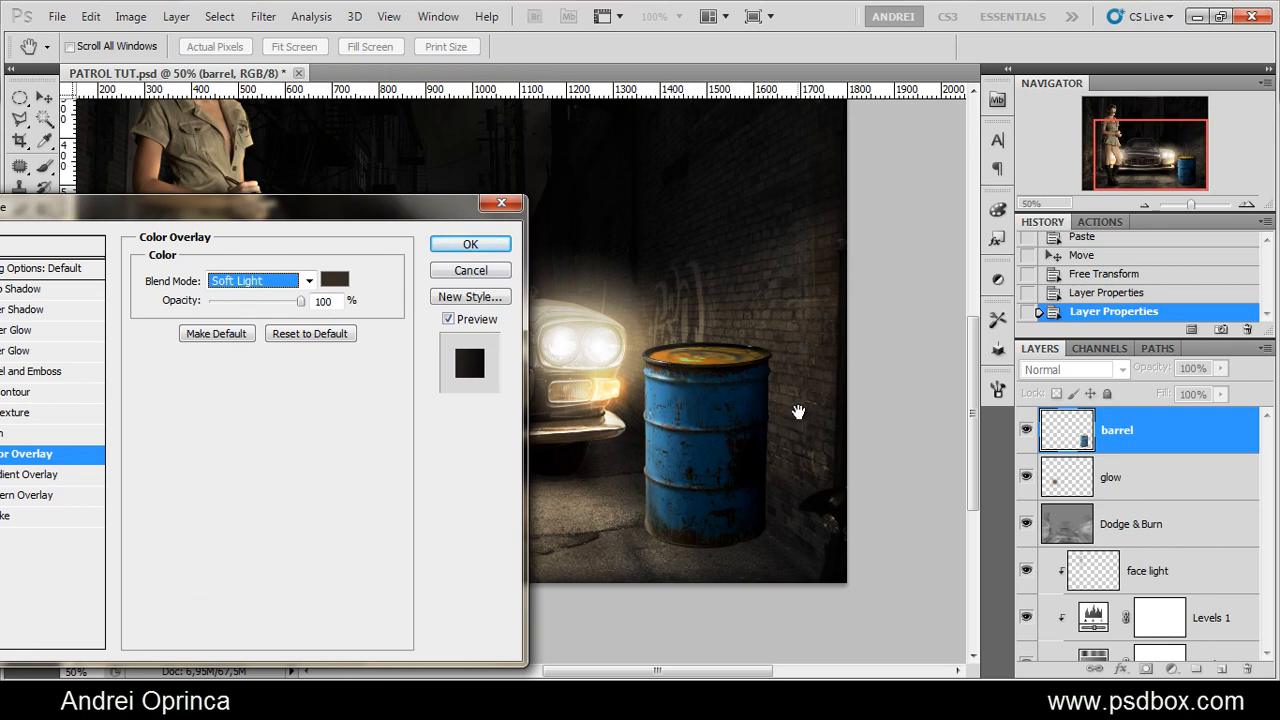
left_click_drag(425, 209, 430, 100)
Add an Inner Shadow effect to the barrel with the Color Dodge blend mode
left_click(60, 191)
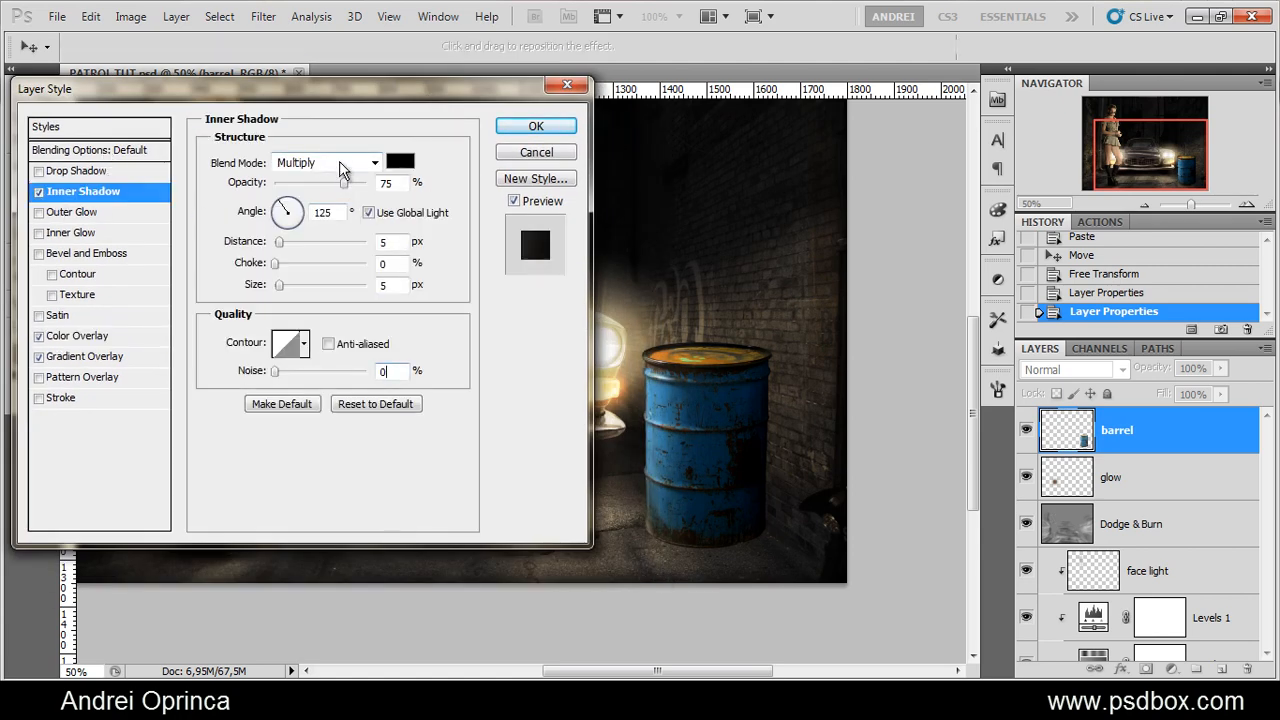
left_click(341, 166)
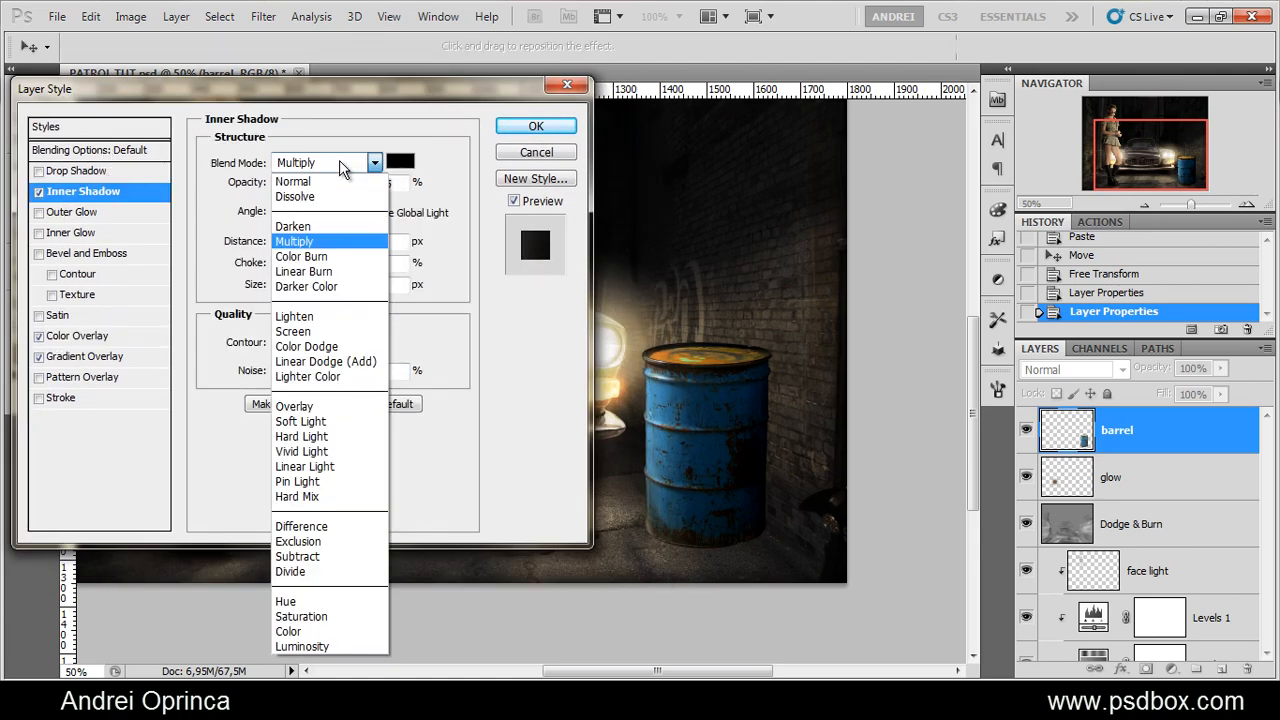
left_click(341, 348)
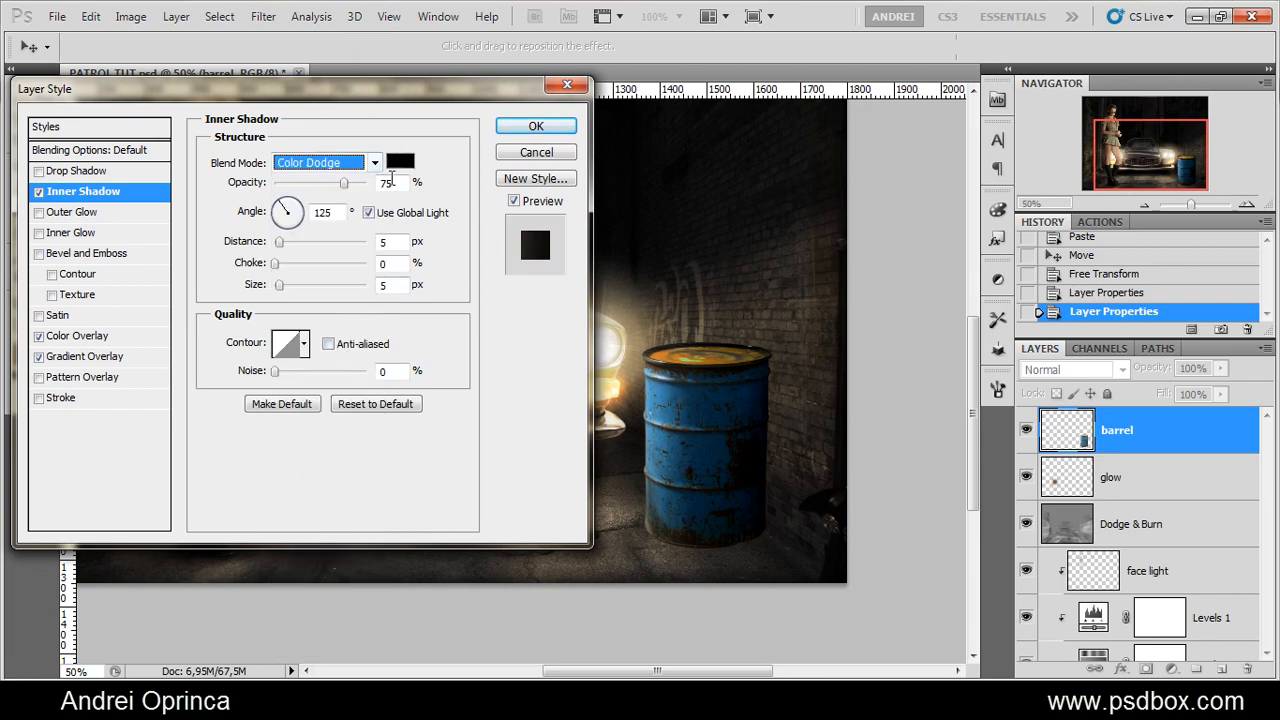
Give the inner shadow a light beige colour, about #d1c1ad
left_click(397, 163)
left_click_drag(804, 280, 223, 170)
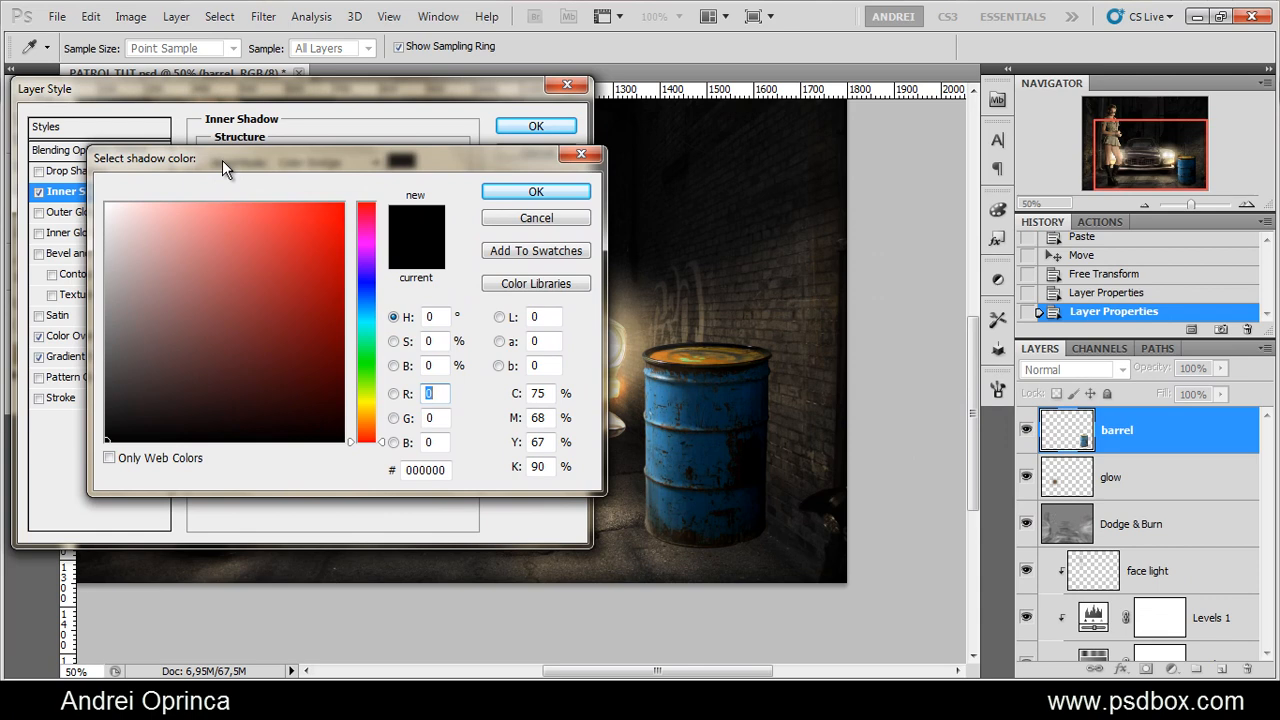
left_click(368, 414)
left_click_drag(368, 414, 368, 419)
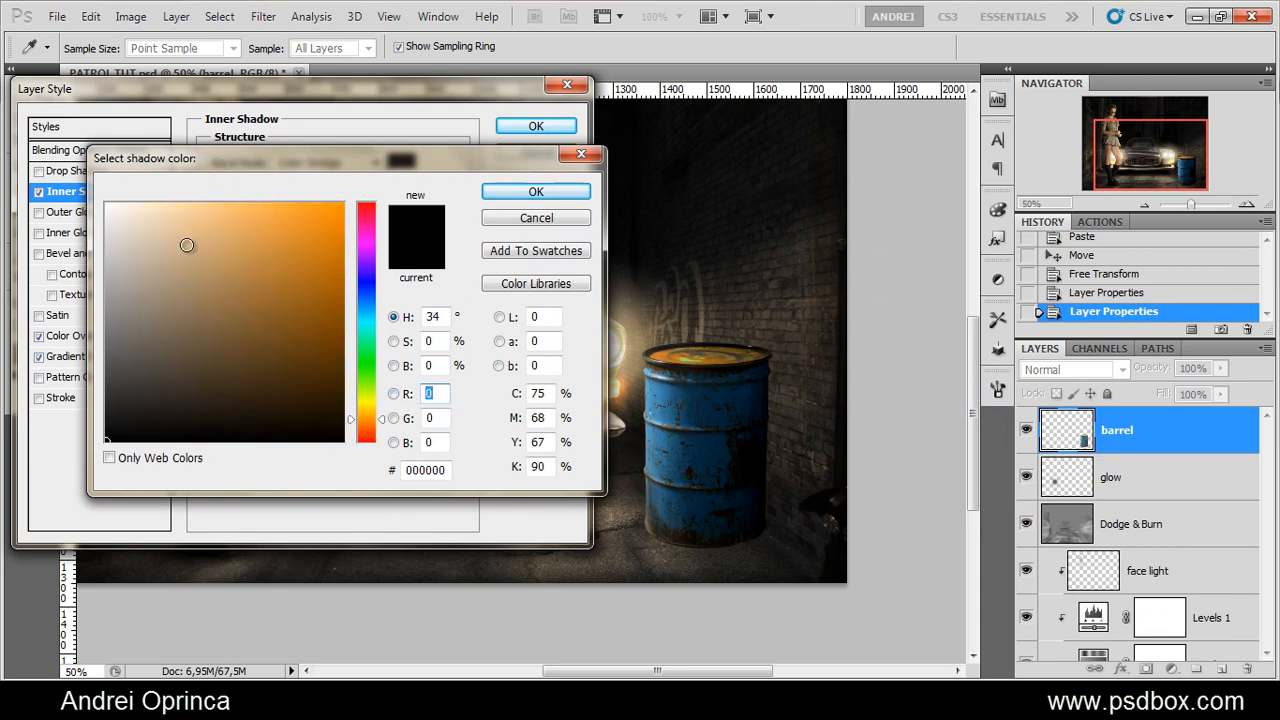
left_click_drag(181, 249, 157, 262)
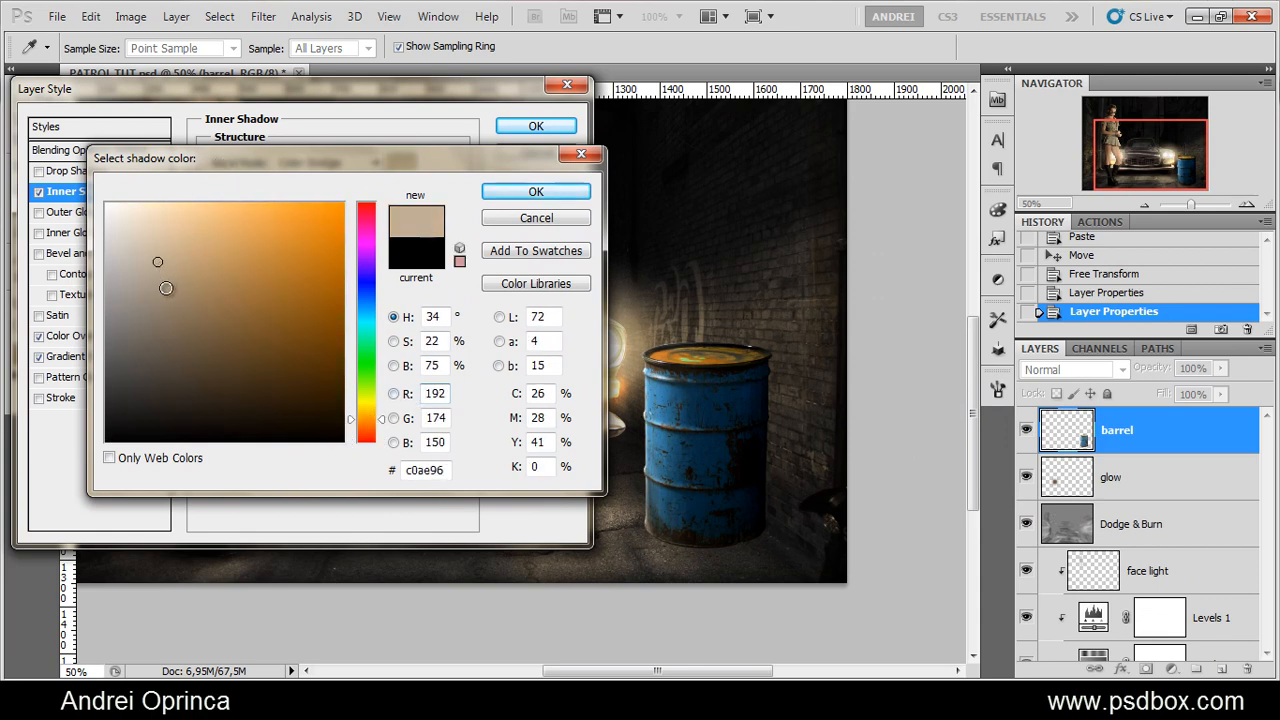
left_click(181, 281)
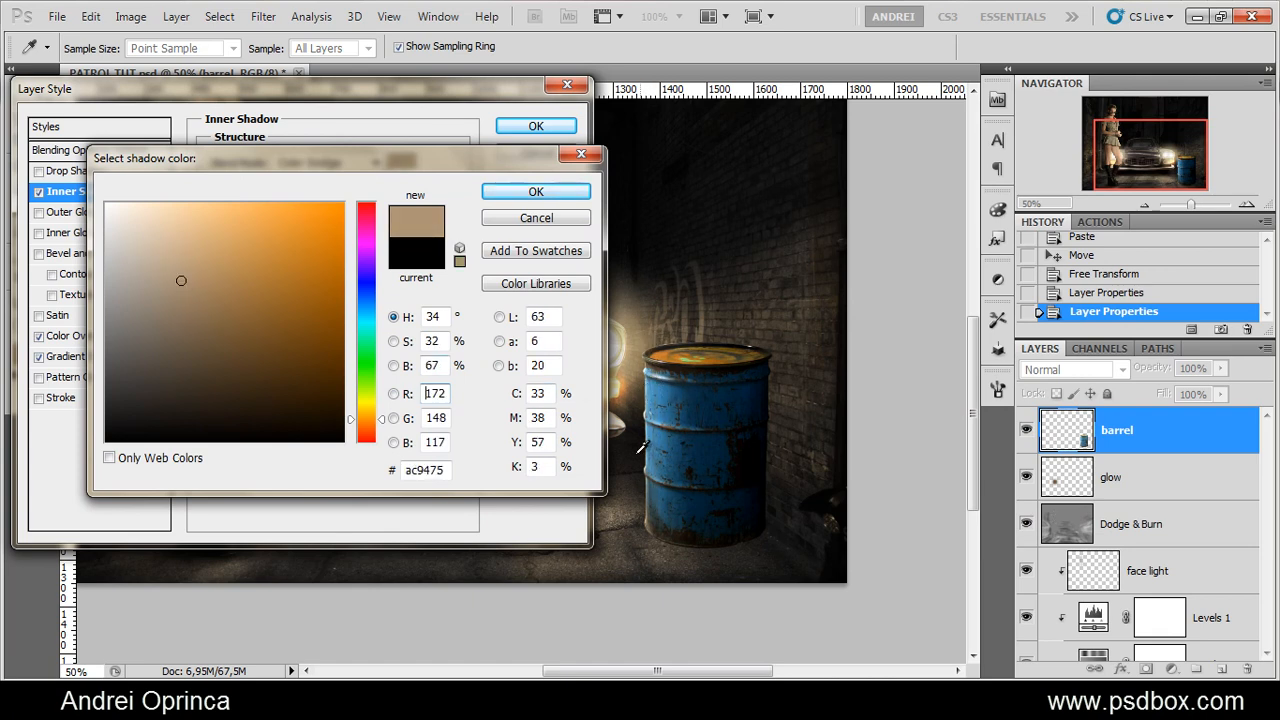
left_click_drag(208, 292, 50, 162)
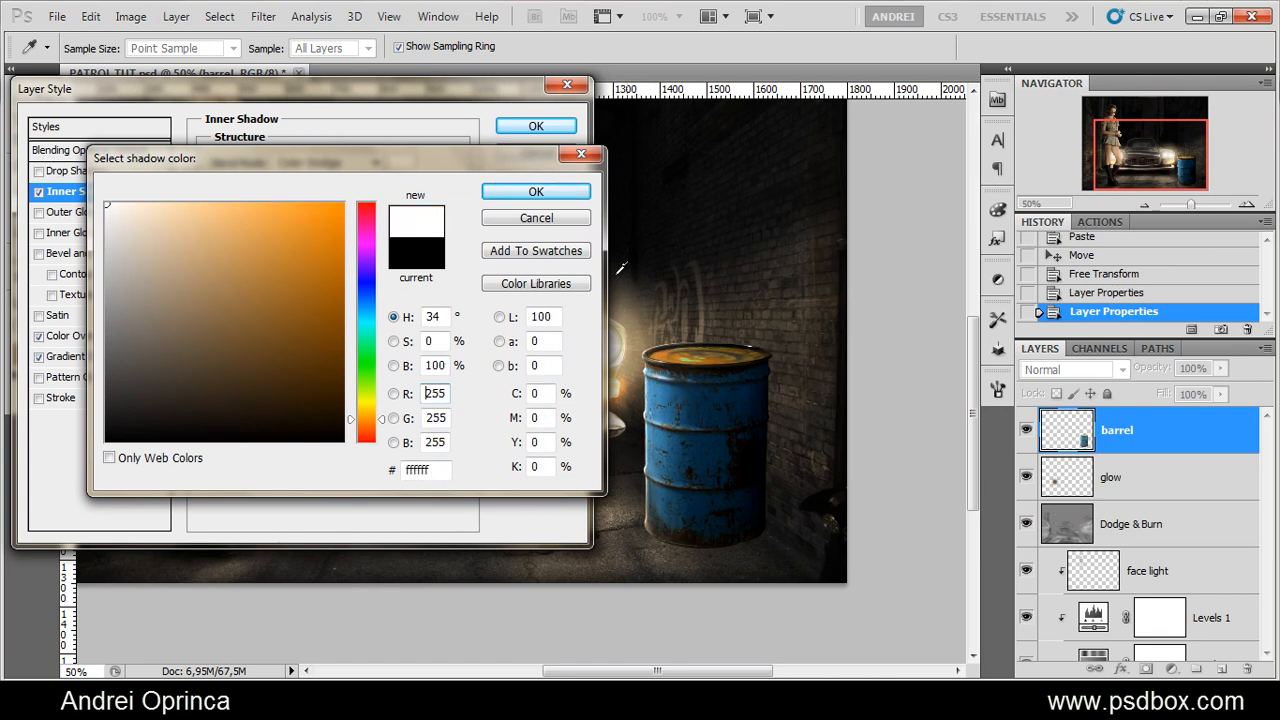
left_click_drag(123, 216, 146, 246)
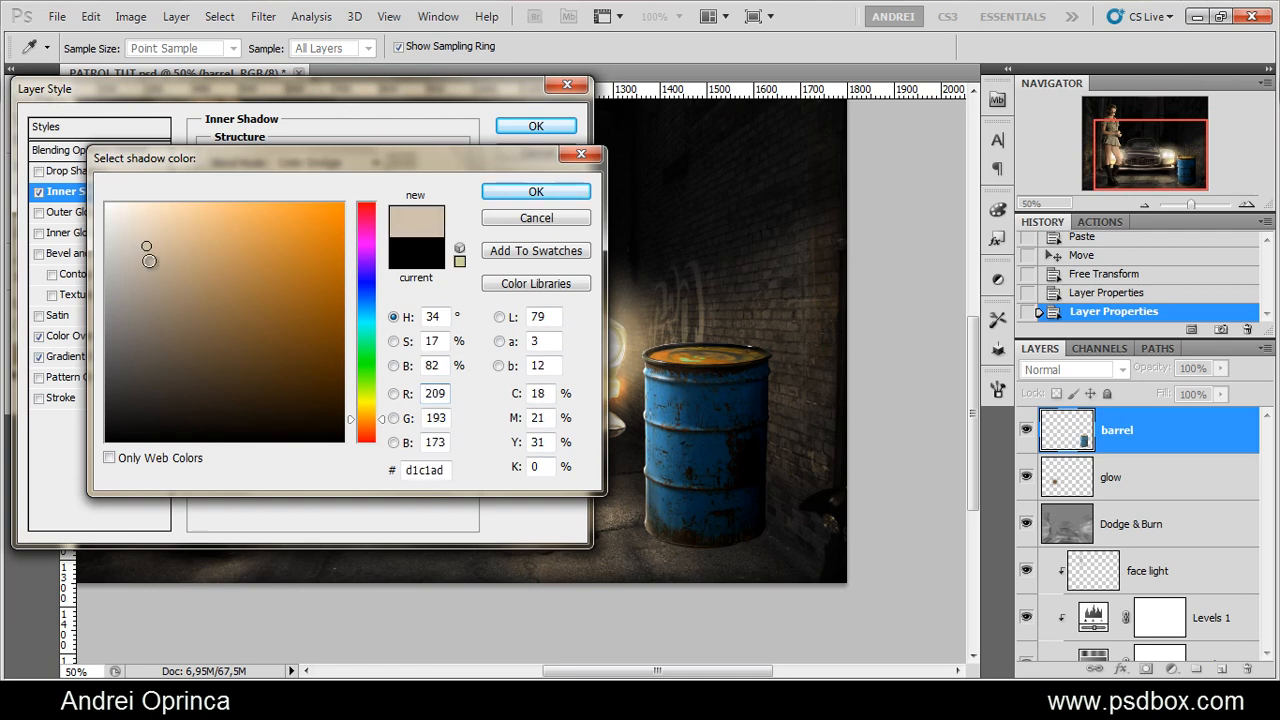
left_click(556, 192)
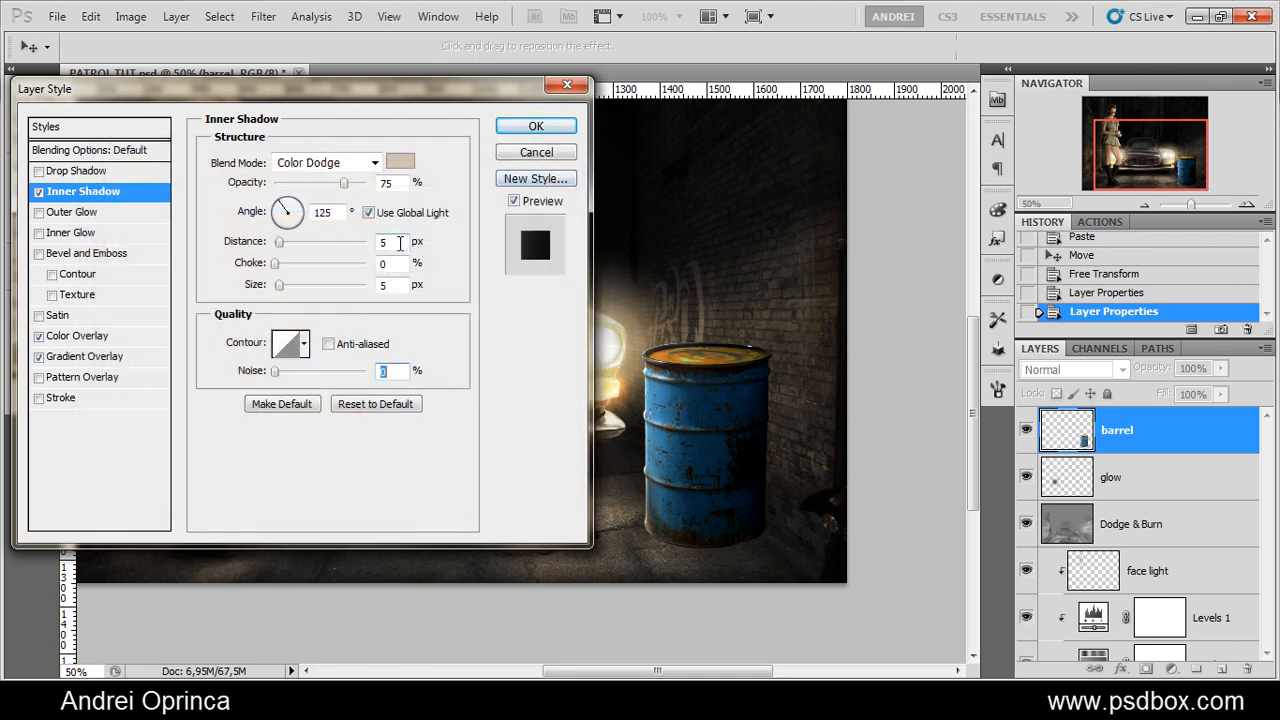
Set the inner shadow's distance to 9 px and its size to 19 px
left_click(400, 242)
key("Up")
key("Up")
key("Up")
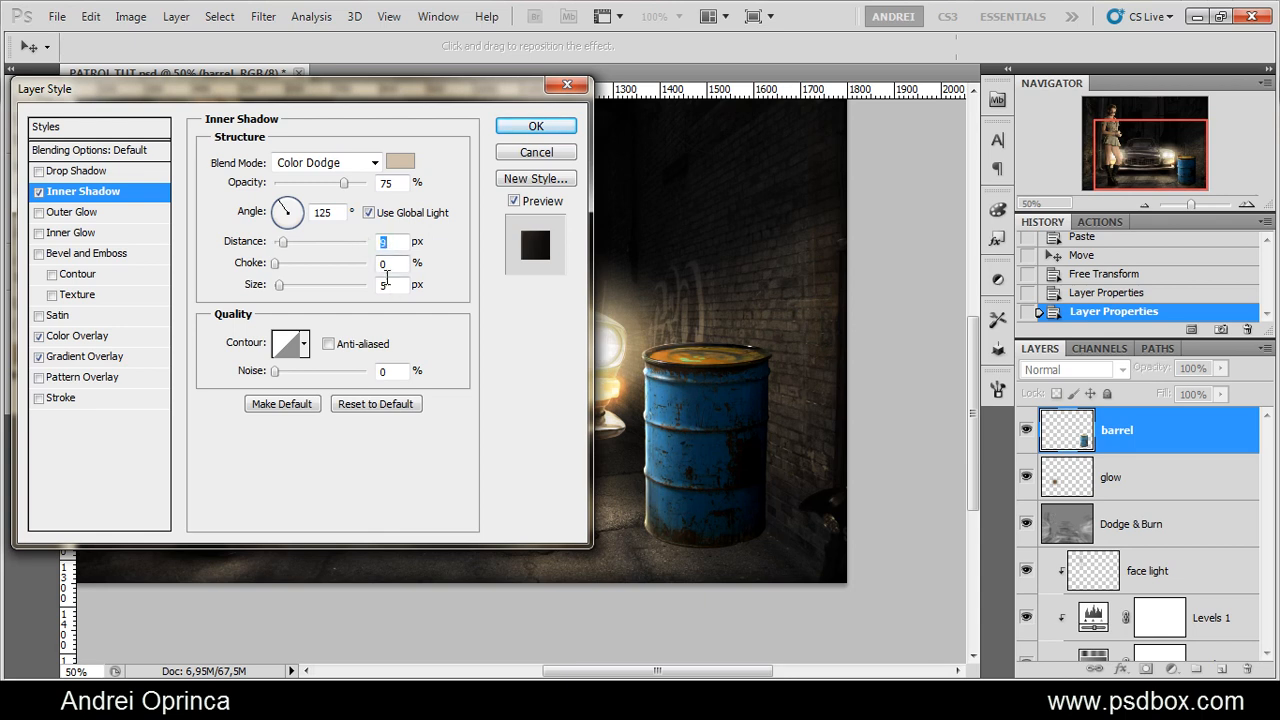
left_click(395, 288)
key("Up")
key("Up")
key("Up")
key("Up")
key("Up")
key("Up")
key("Up")
key("Up")
key("Up")
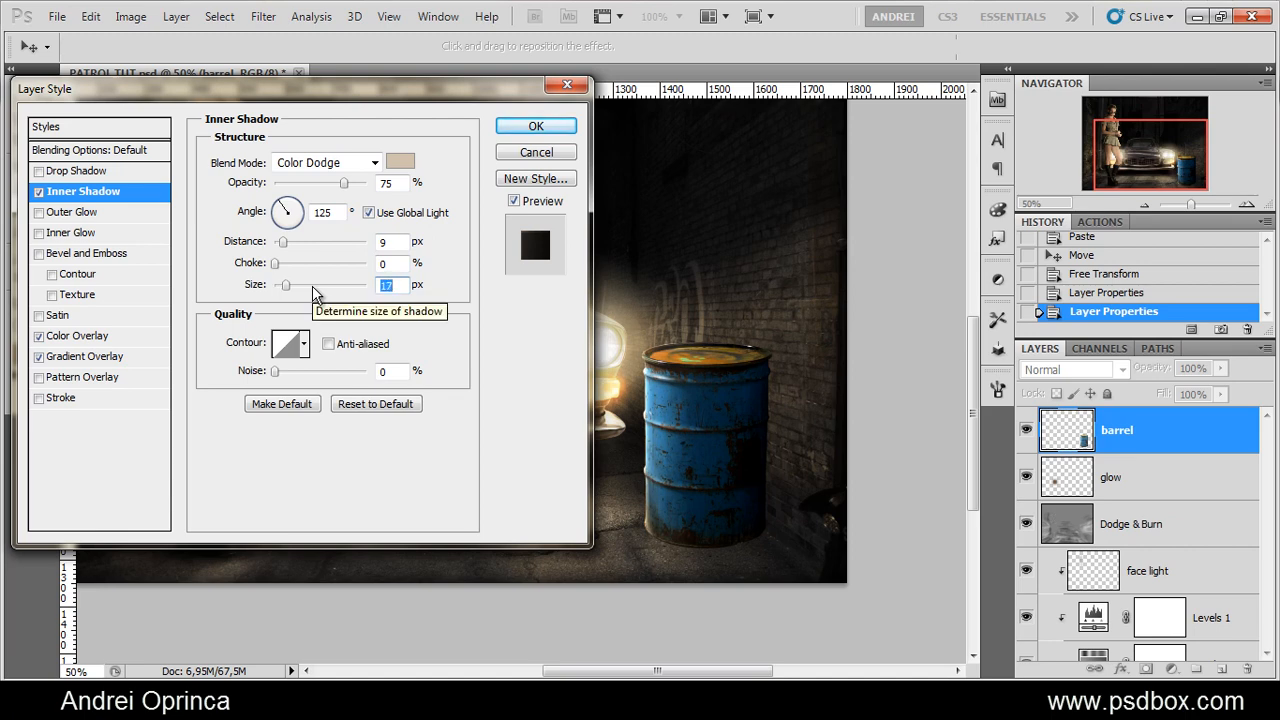
key("Up")
key("Up")
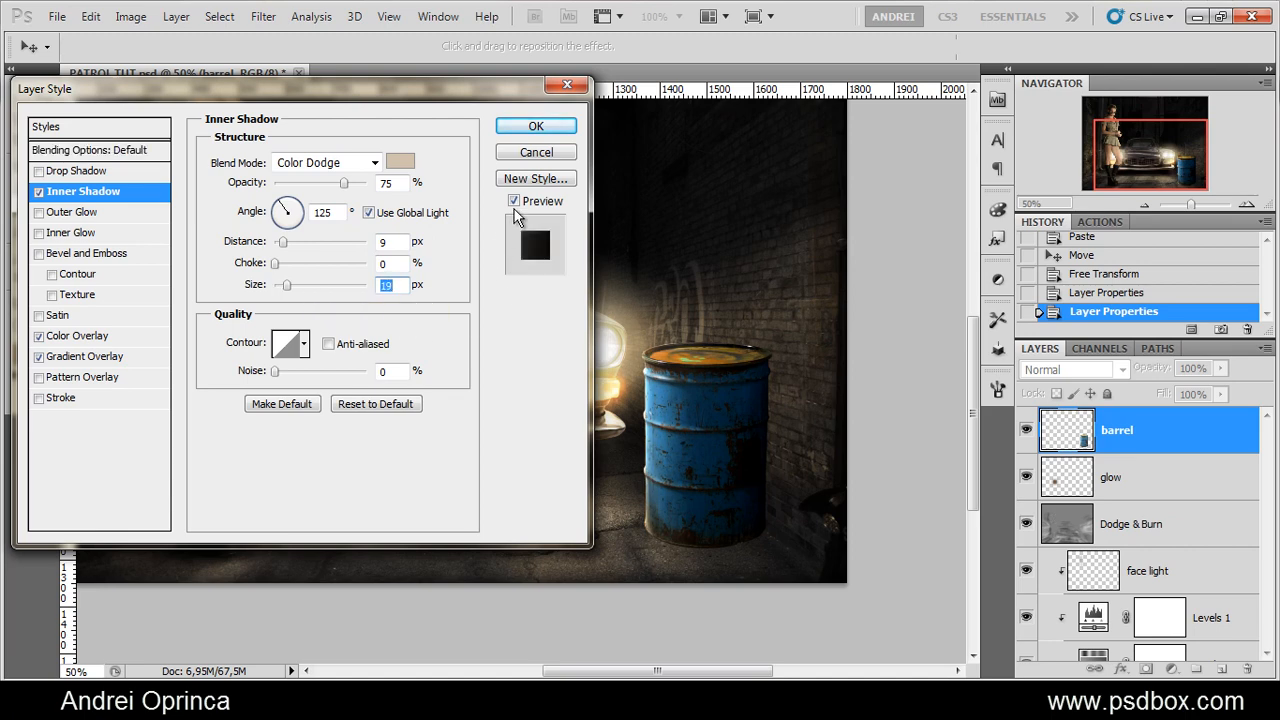
Compare the effect preview, raise the inner shadow's opacity to 100% and apply the layer style
left_click(513, 201)
left_click(514, 204)
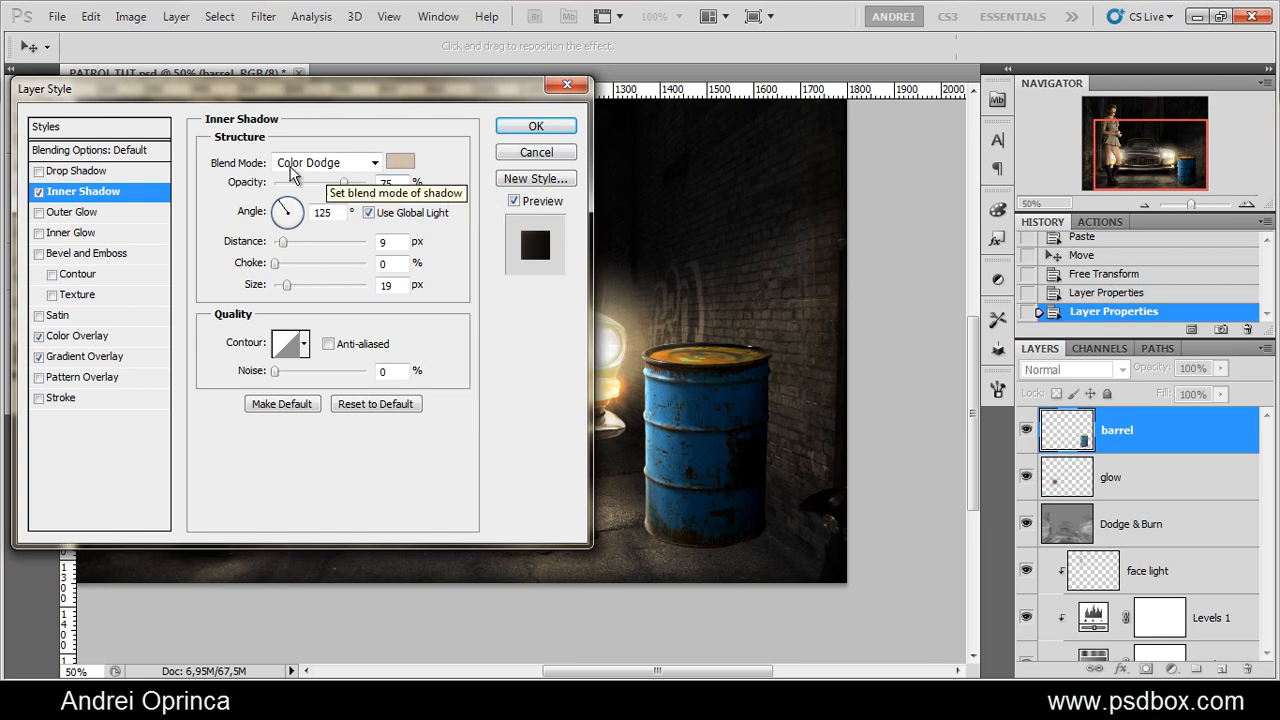
left_click_drag(345, 185, 420, 198)
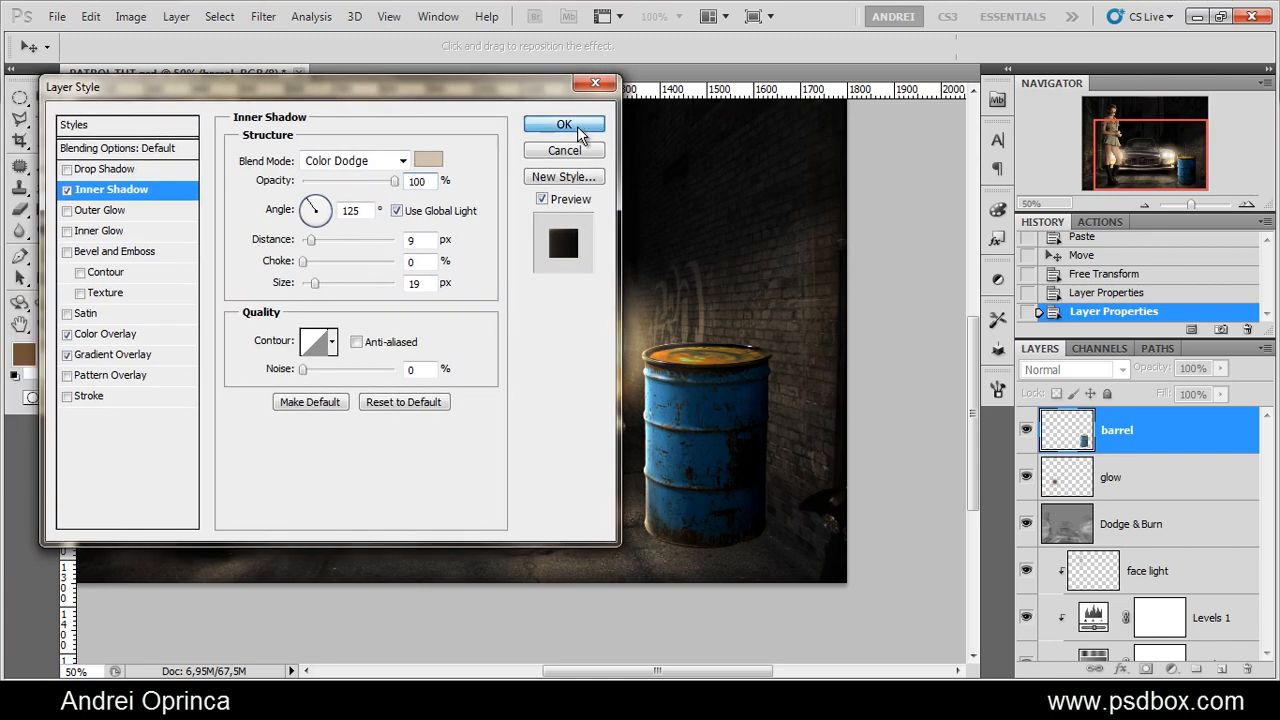
left_click(566, 126)
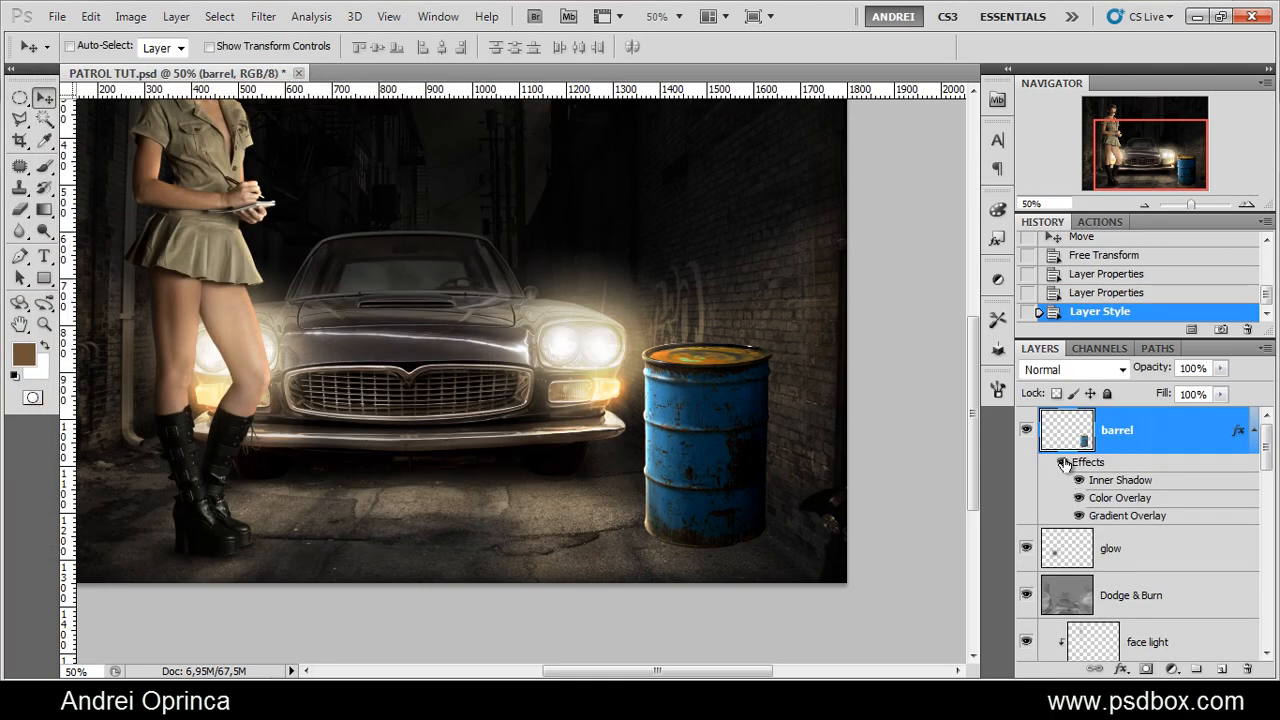
Compare the barrel with and without its layer effects and collapse the layer's effects list
left_click(1063, 462)
left_click(1063, 462)
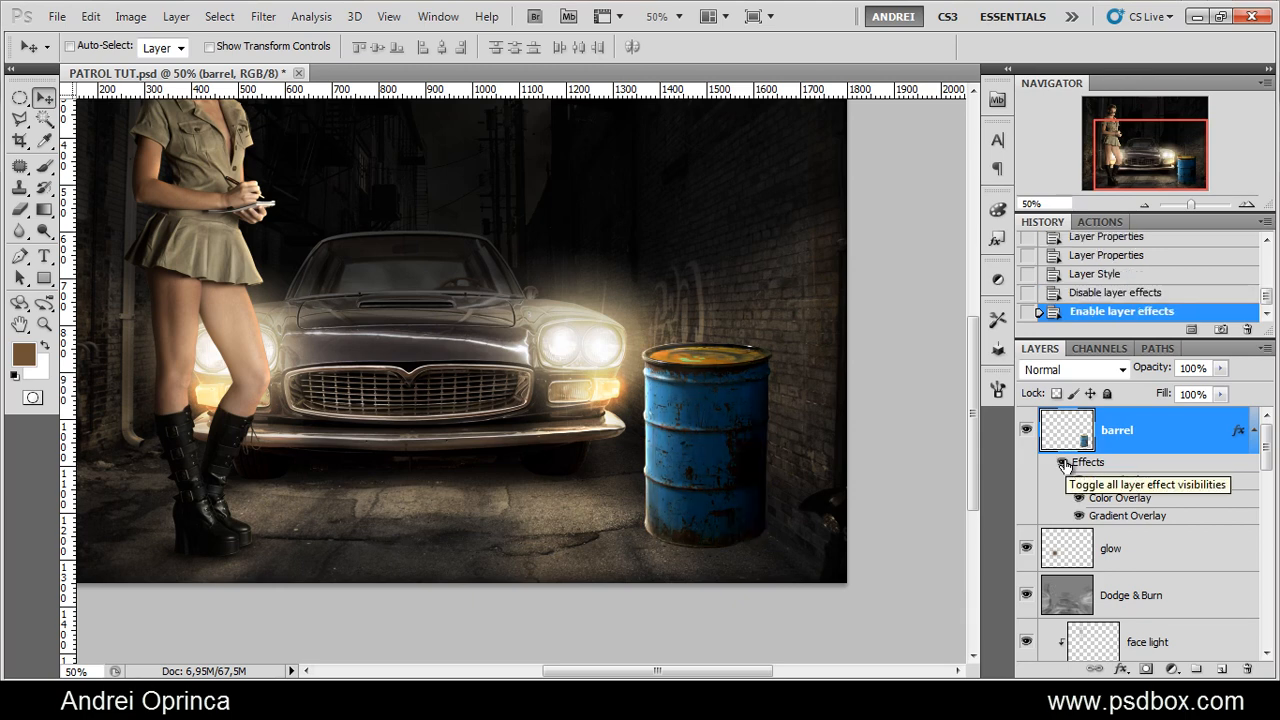
left_click(1255, 431)
Add a Hue/Saturation adjustment clipped to the barrel layer and lower its saturation to -51
left_click(1173, 670)
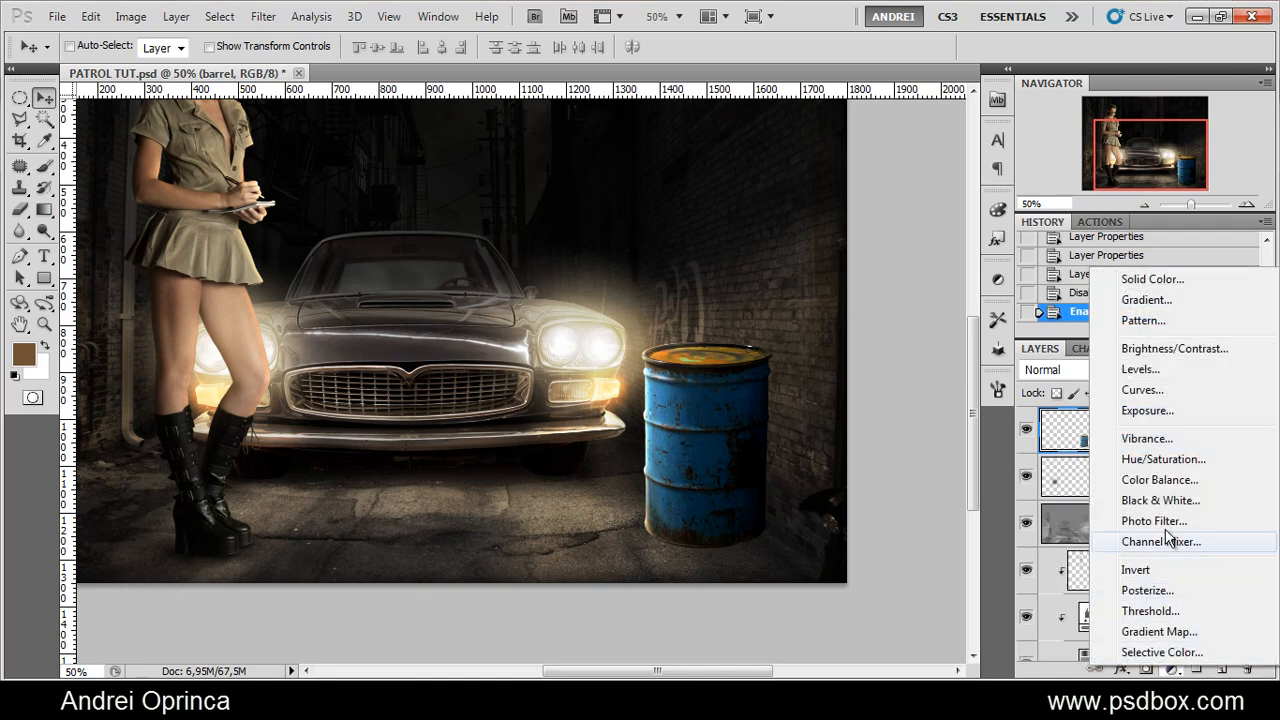
left_click(1180, 461)
key("alt")
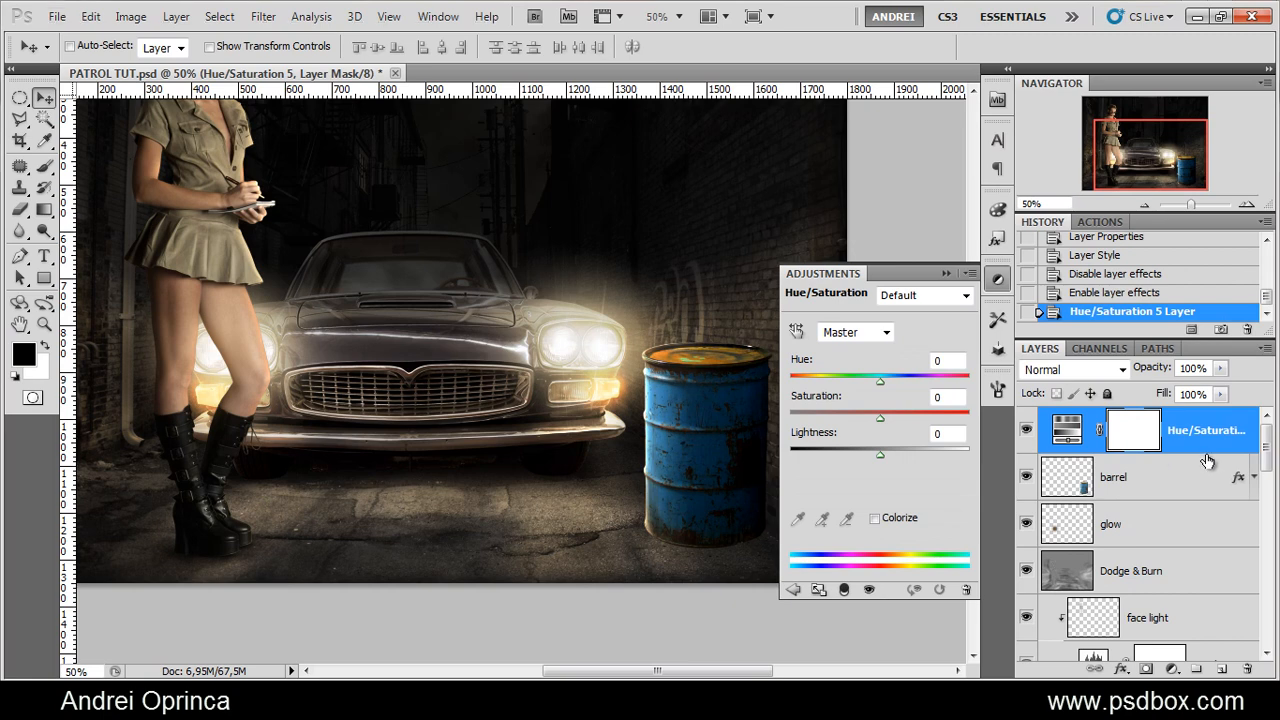
left_click(1213, 454, "alt")
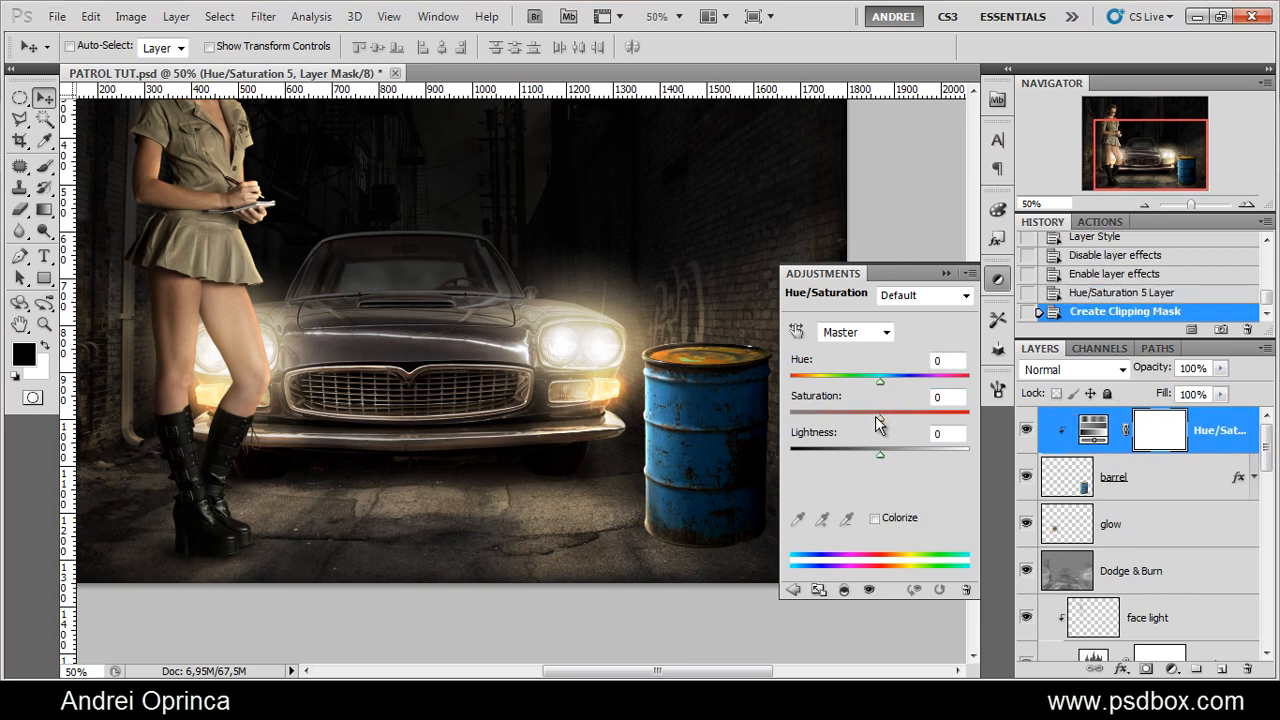
left_click_drag(875, 416, 834, 410)
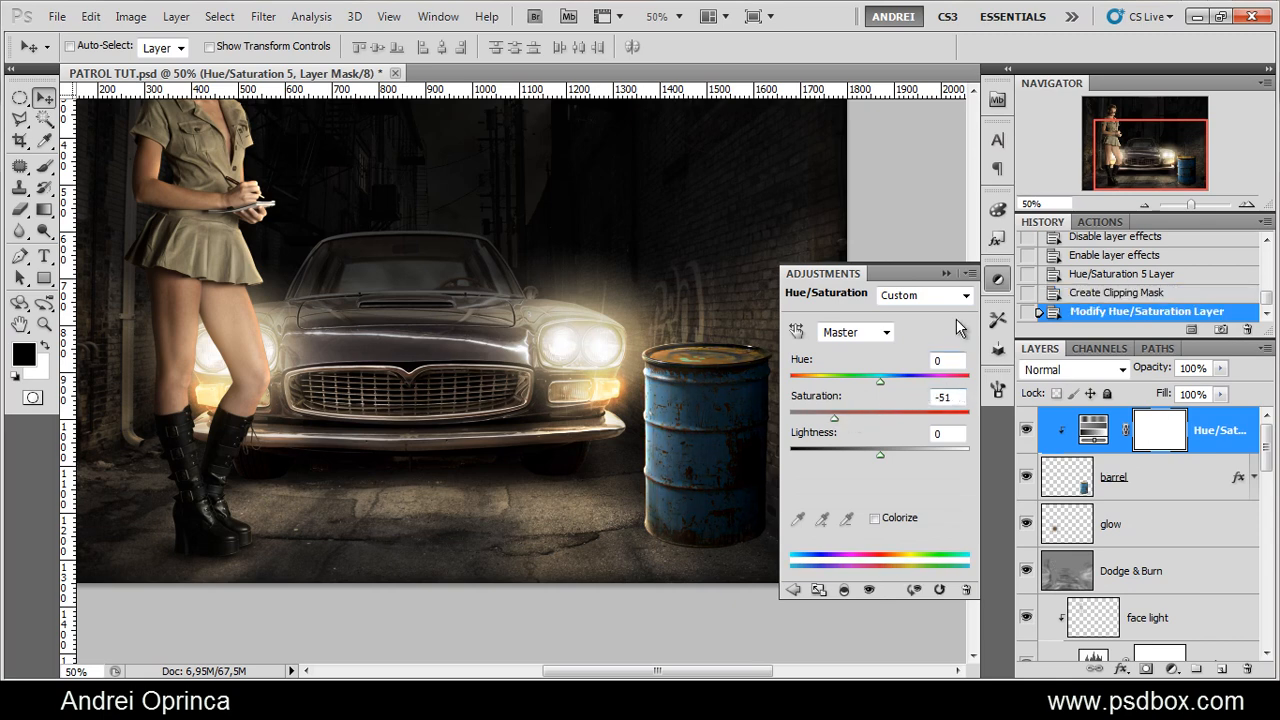
left_click(946, 273)
left_click(1026, 432)
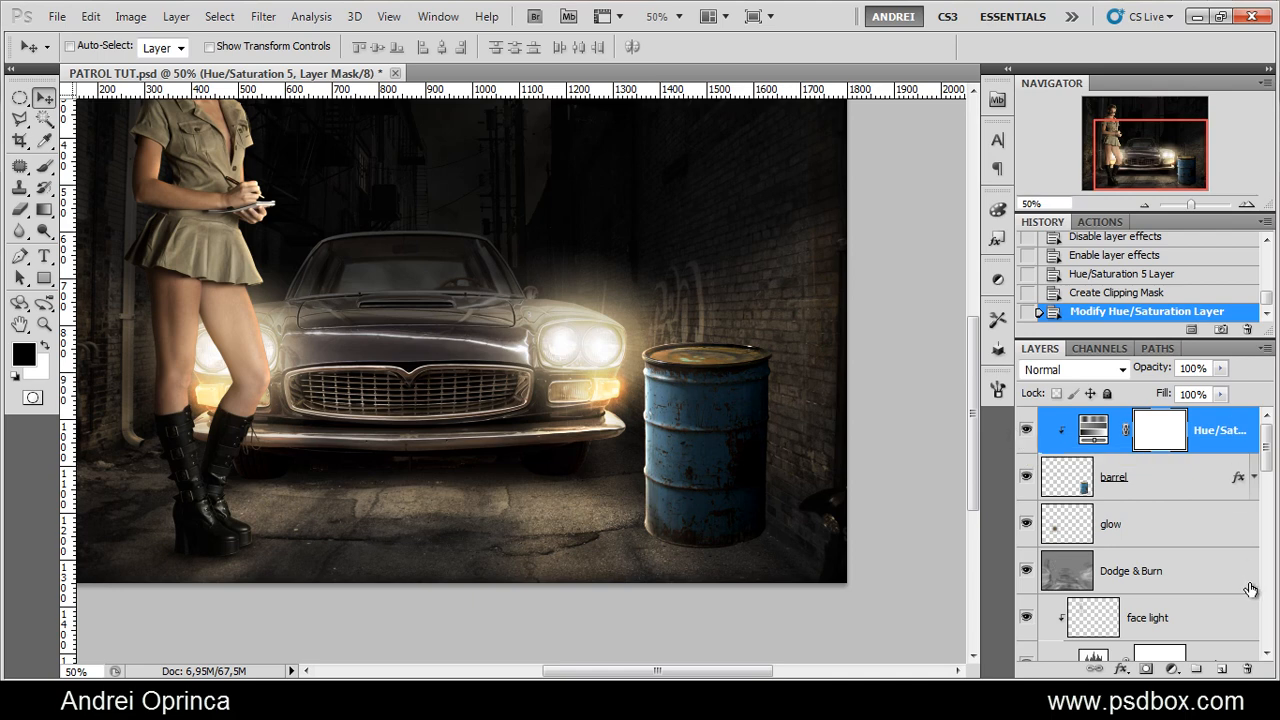
Create a new layer directly beneath the barrel layer and name it "barrel shadow"
left_click(1215, 541)
left_click(1222, 669)
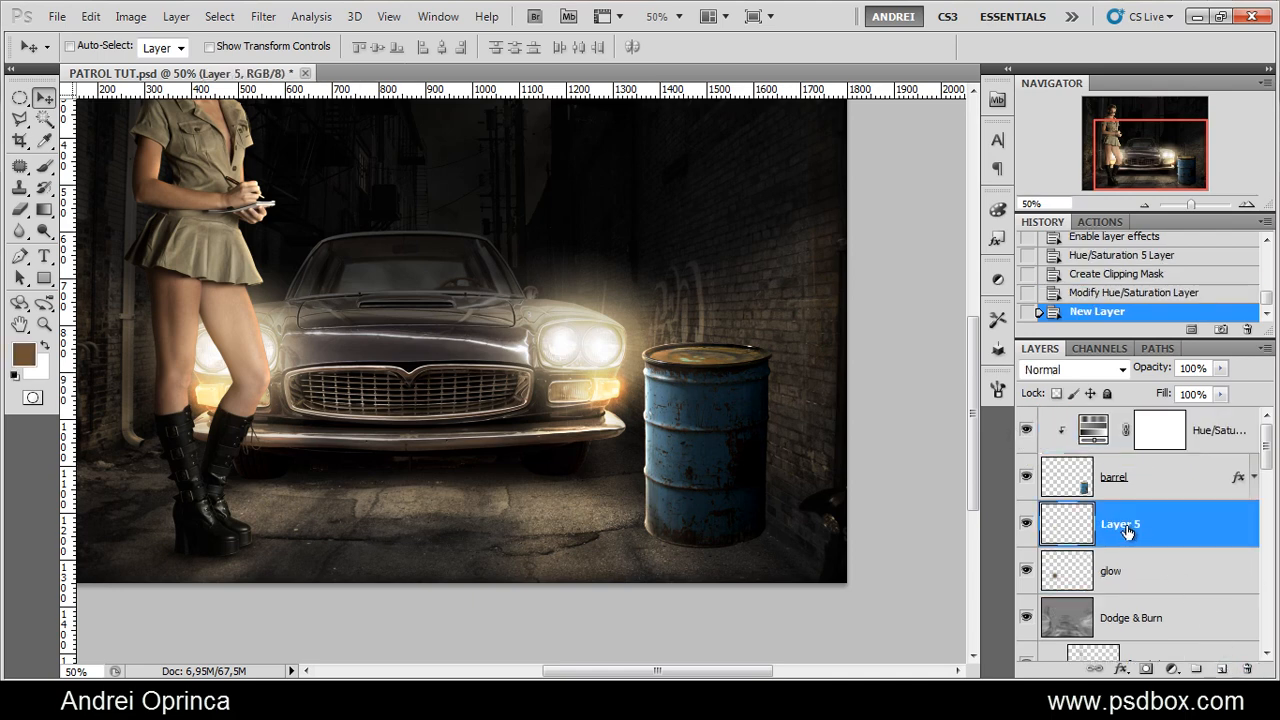
double_click(1128, 524)
type("barrel shadow")
key("Return")
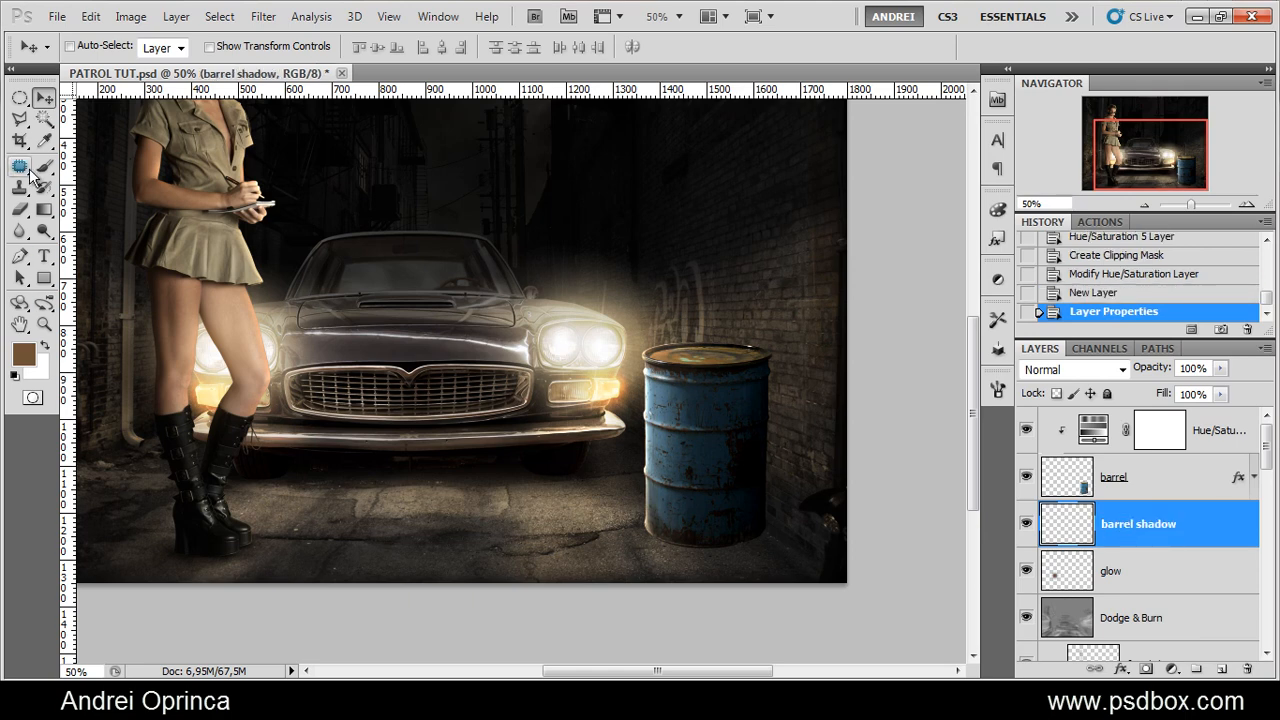
Switch to the Brush tool and set the foreground colour to black (#000000)
left_click(40, 166)
right_click(610, 372)
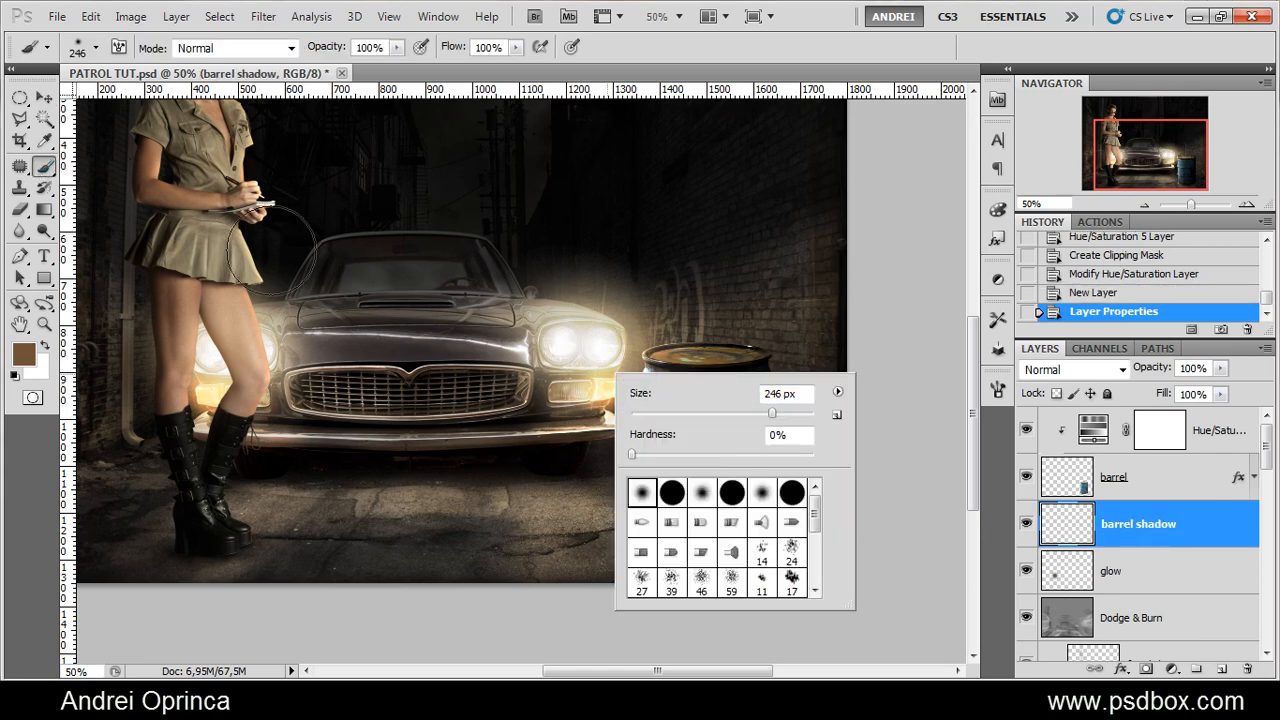
left_click(18, 356)
left_click_drag(318, 374, 70, 440)
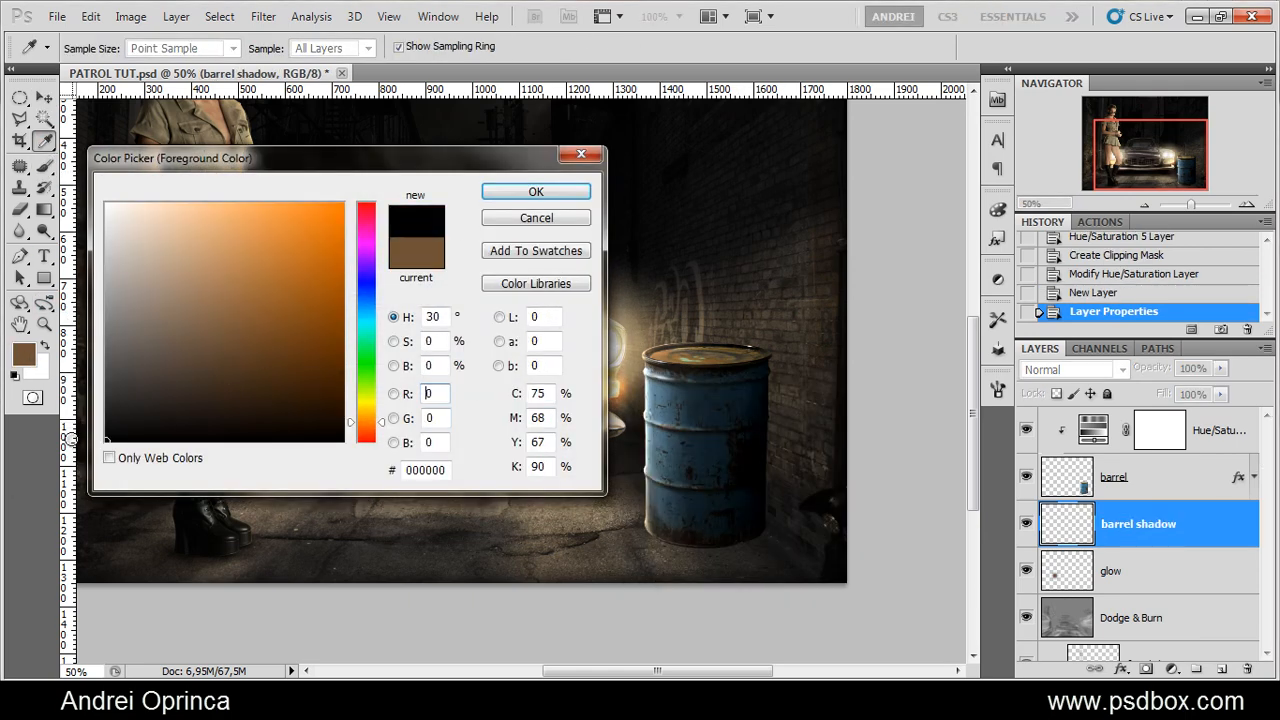
left_click(500, 191)
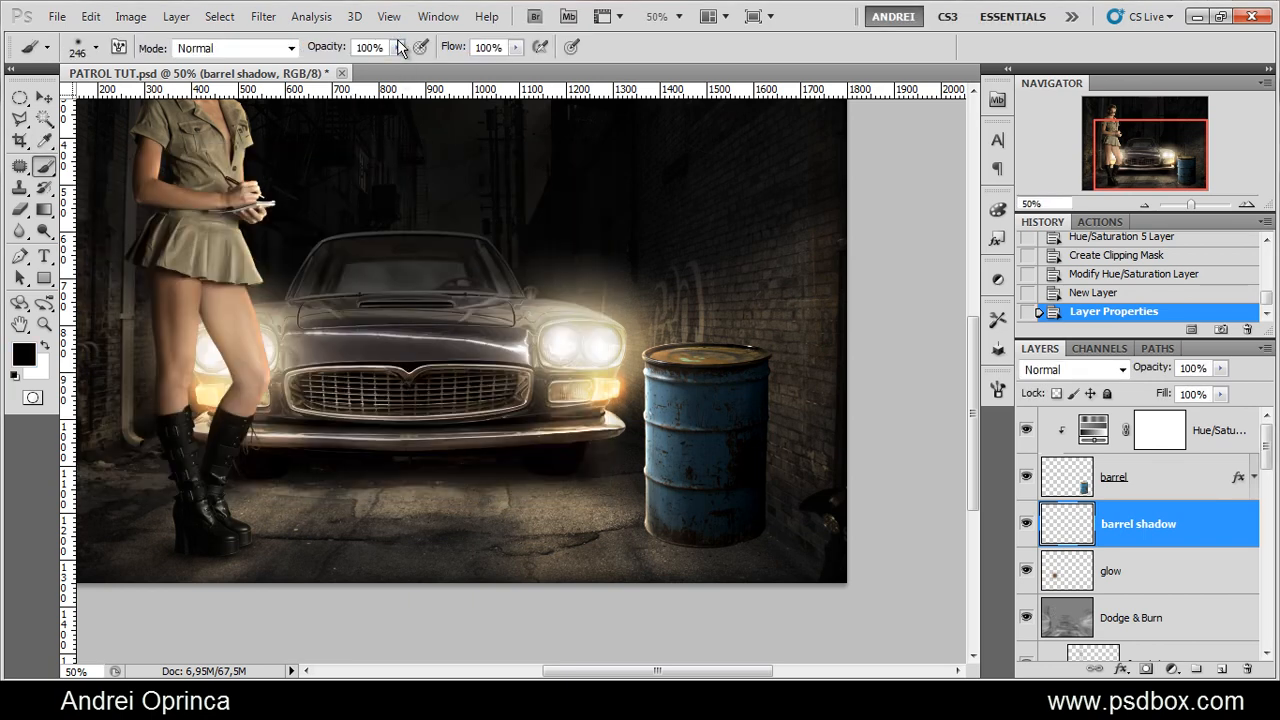
Set the soft brush to 174 px, 28% opacity and 21% flow, and paint a shadow on the wall beside the barrel
left_click_drag(397, 47, 331, 88)
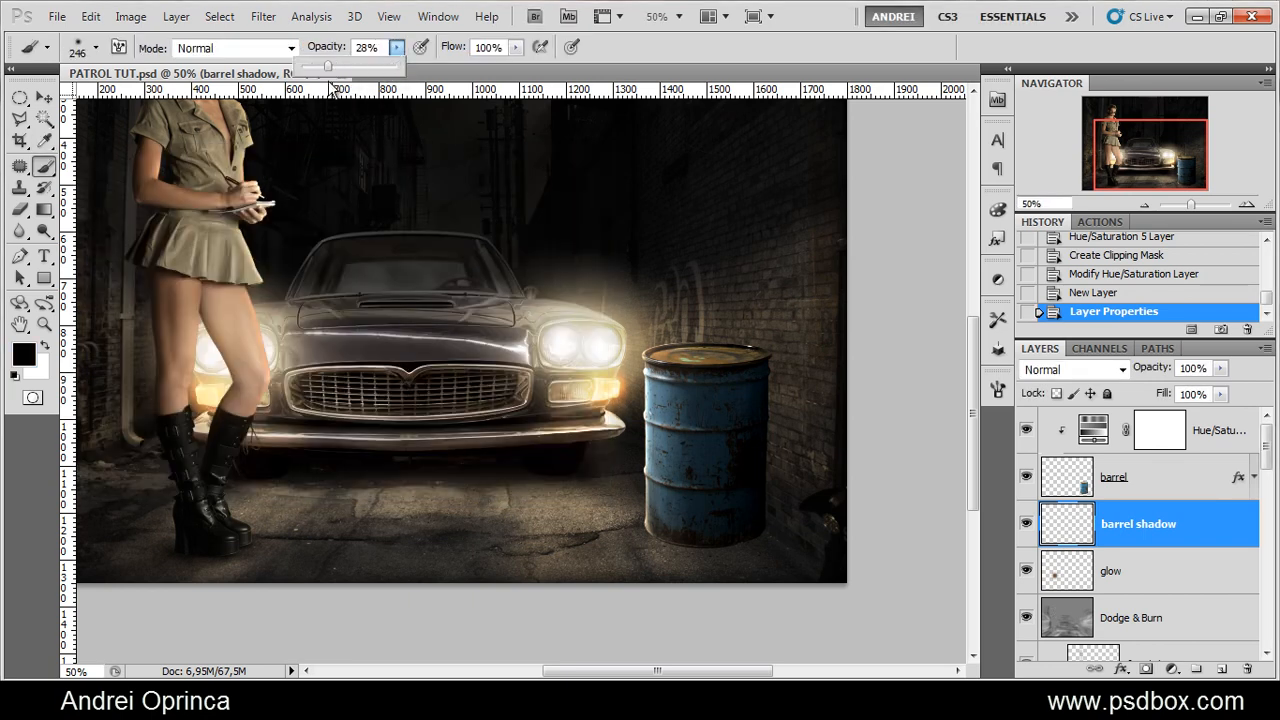
left_click(515, 48)
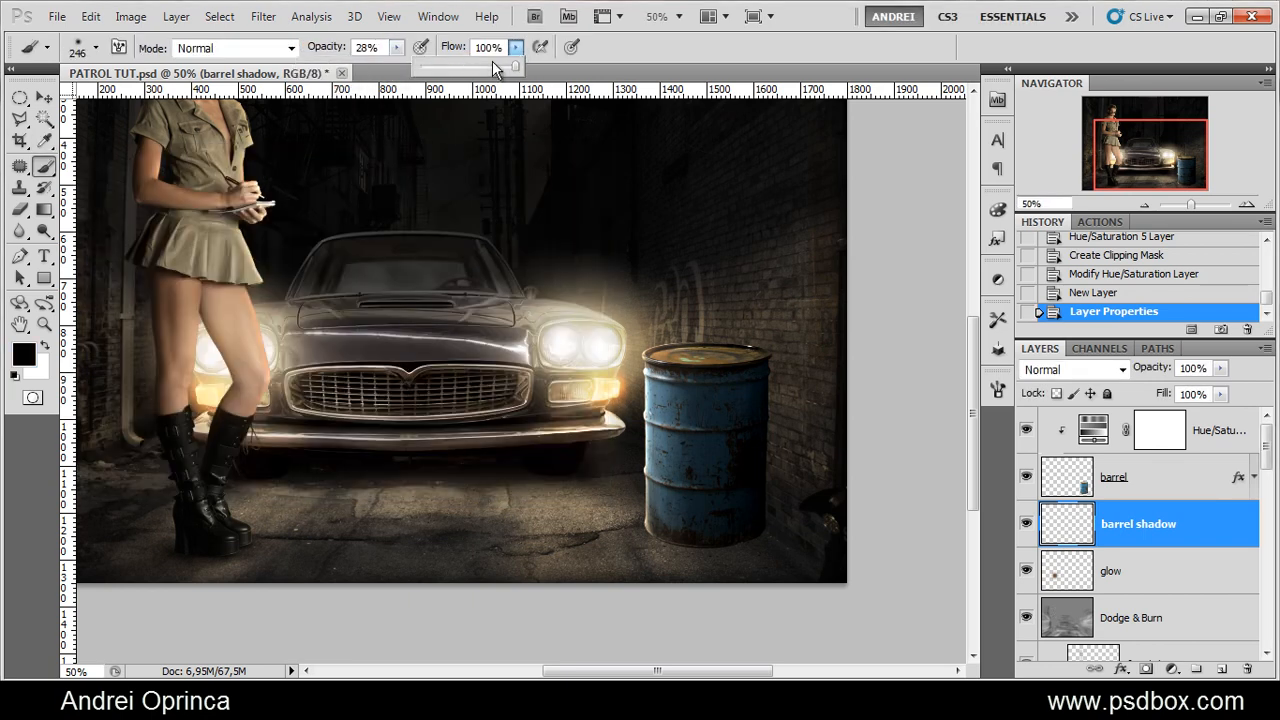
right_click(815, 385)
left_click(940, 415)
mouse_move(780, 372)
left_mouse_down()
mouse_move(780, 504)
mouse_move(779, 346)
mouse_move(760, 518)
mouse_move(768, 460)
mouse_move(779, 461)
mouse_move(791, 569)
left_mouse_up()
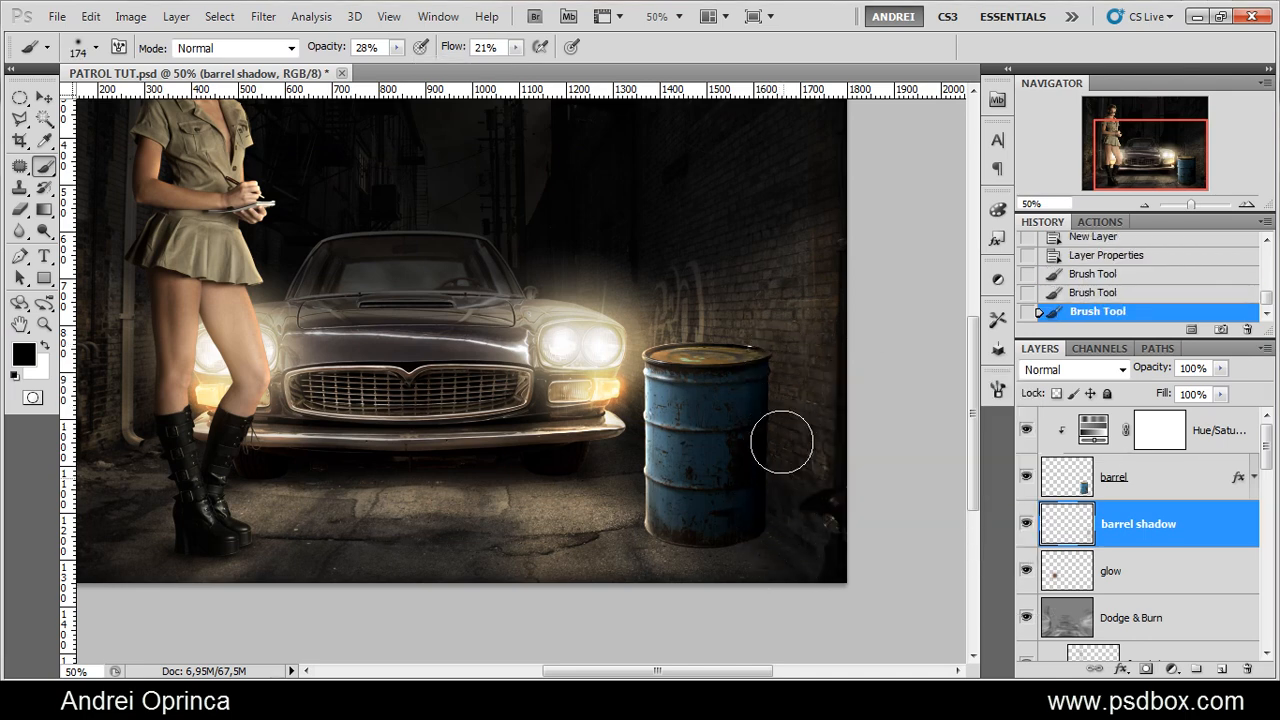
mouse_move(794, 487)
left_mouse_down()
mouse_move(795, 402)
mouse_move(794, 501)
mouse_move(780, 437)
left_mouse_up()
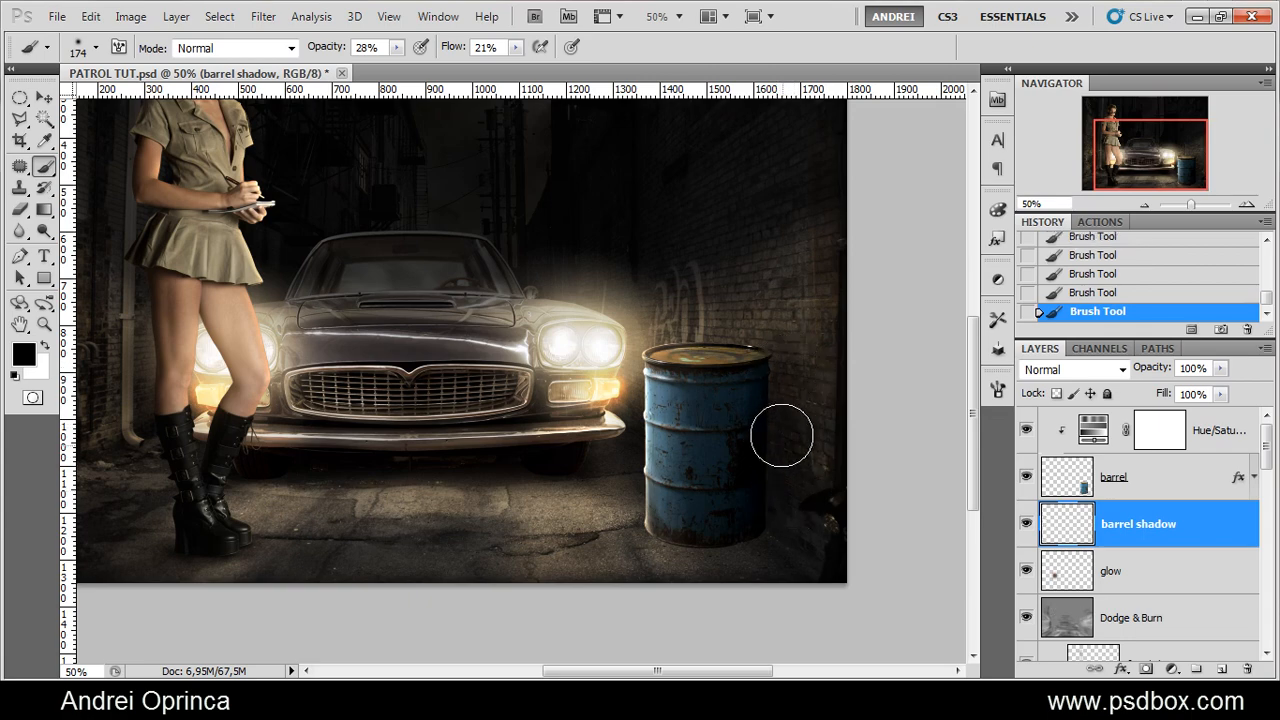
Reduce the brush to 112 px and deepen the shadow on the wall and ground along the barrel's unlit side
scroll(785, 393, "up", 1)
scroll(785, 393, "up", 1)
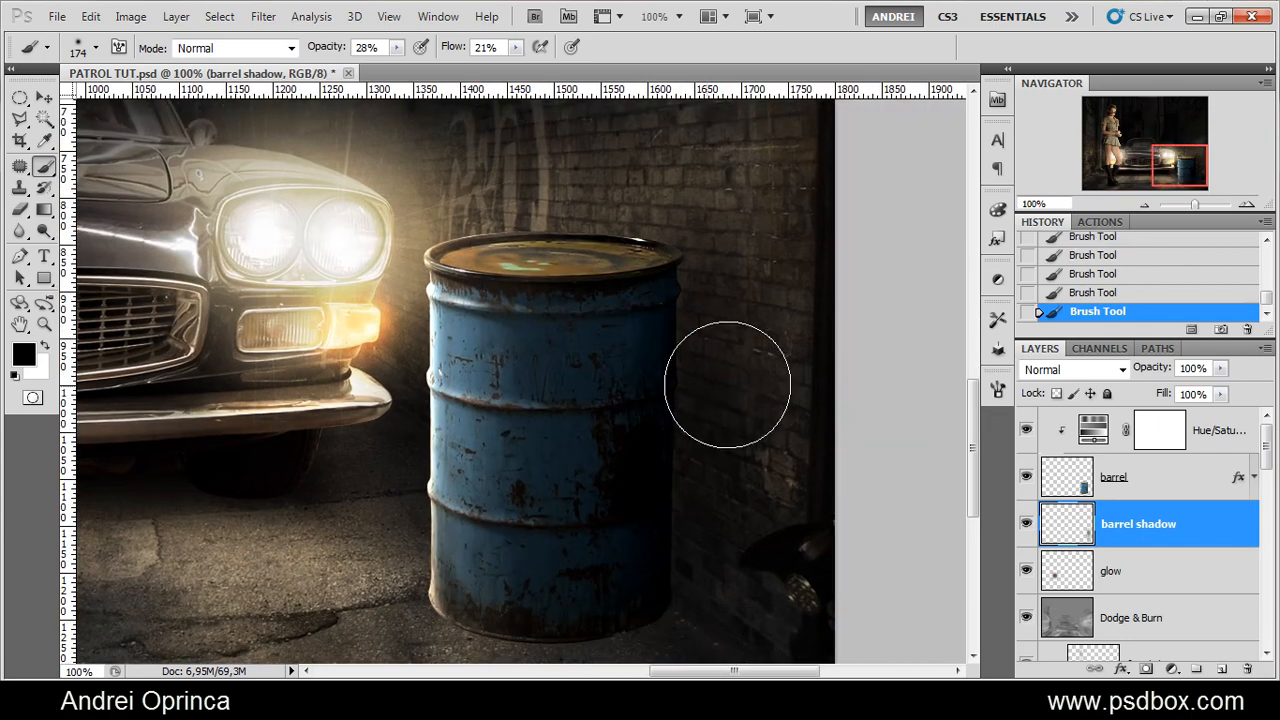
right_click(851, 408)
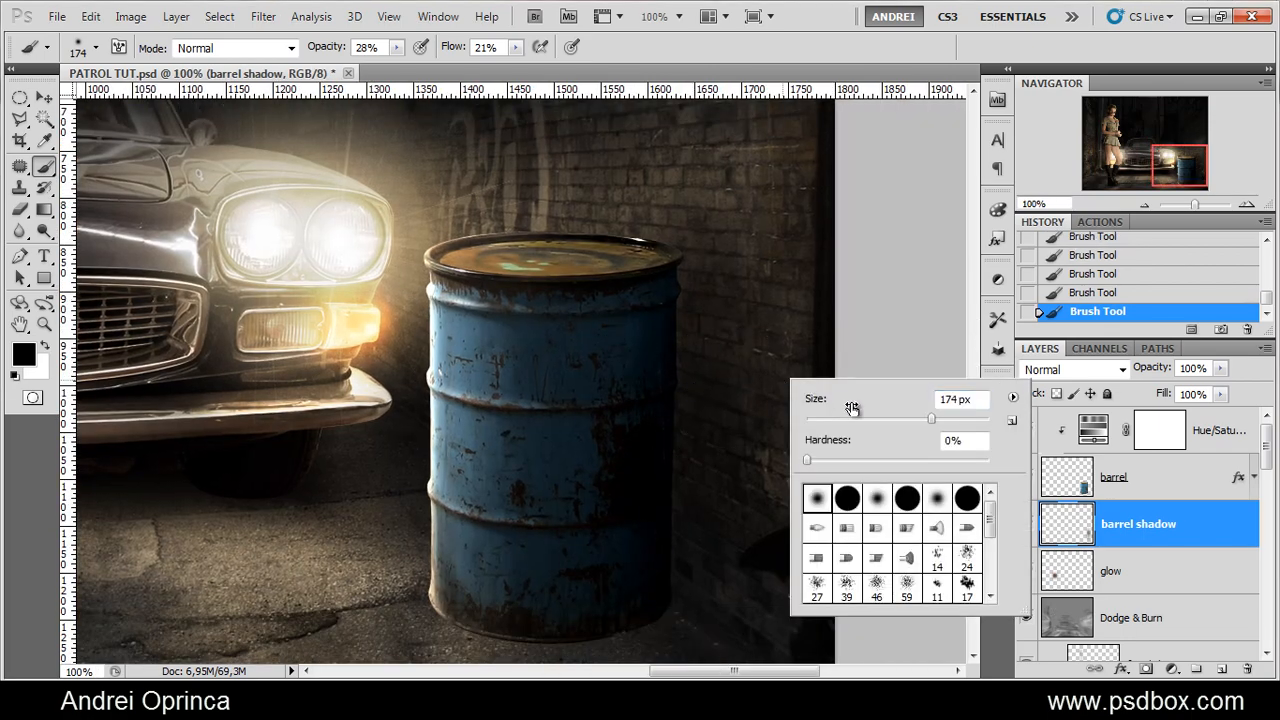
left_click(902, 419)
mouse_move(689, 277)
left_mouse_down()
mouse_move(690, 503)
mouse_move(699, 302)
mouse_move(687, 583)
mouse_move(690, 550)
mouse_move(677, 547)
mouse_move(668, 608)
mouse_move(620, 622)
mouse_move(713, 540)
mouse_move(683, 278)
mouse_move(730, 344)
mouse_move(765, 566)
left_mouse_up()
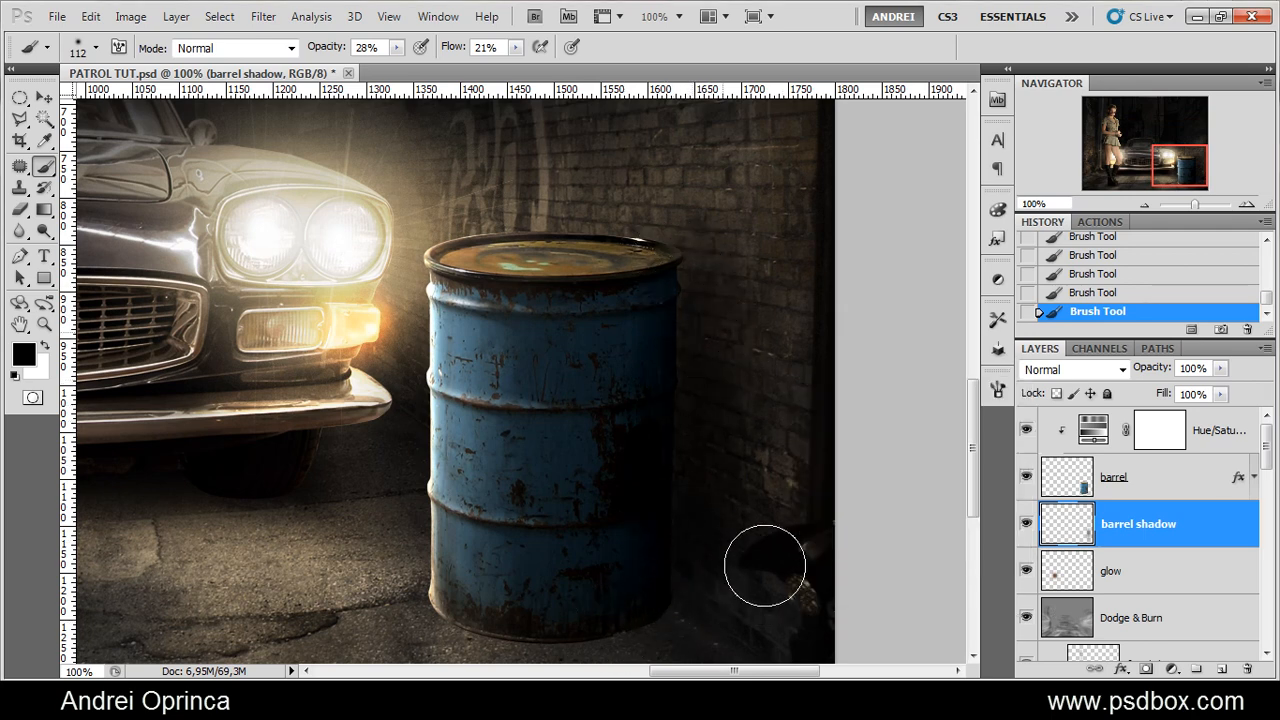
key("space")
left_click_drag(673, 555, 763, 277)
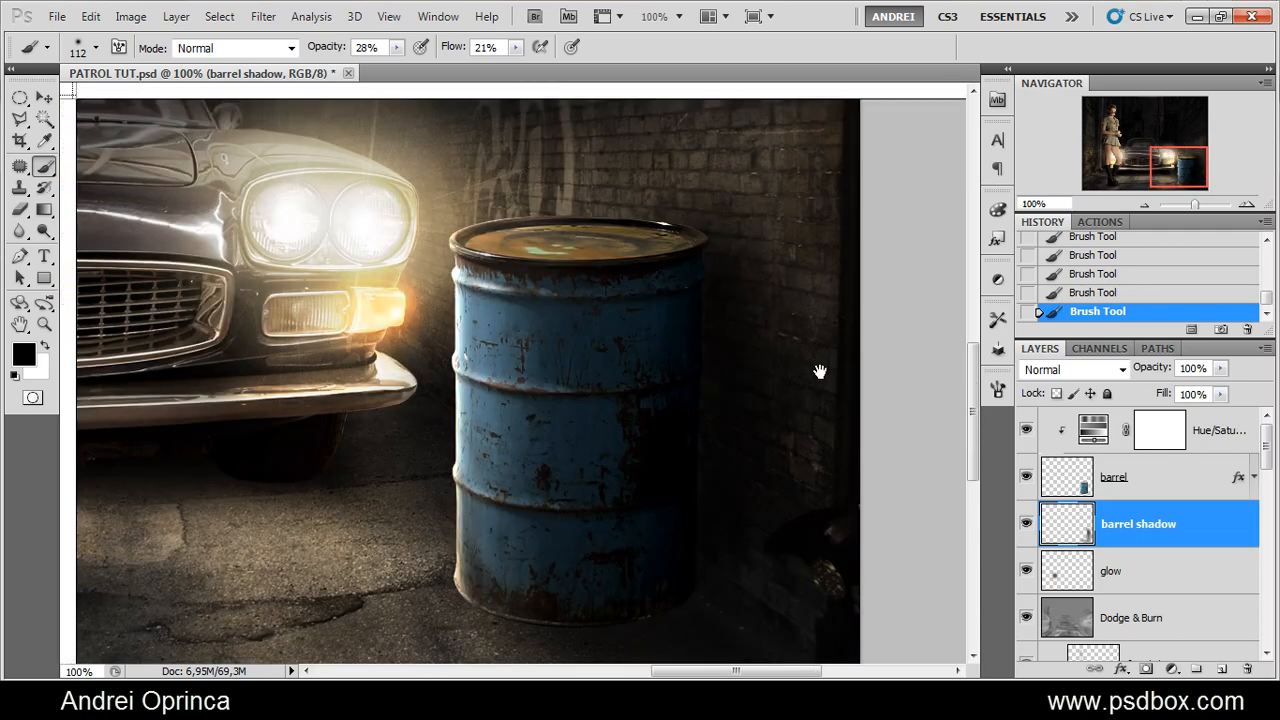
left_click_drag(820, 371, 817, 540)
left_click_drag(787, 375, 799, 200)
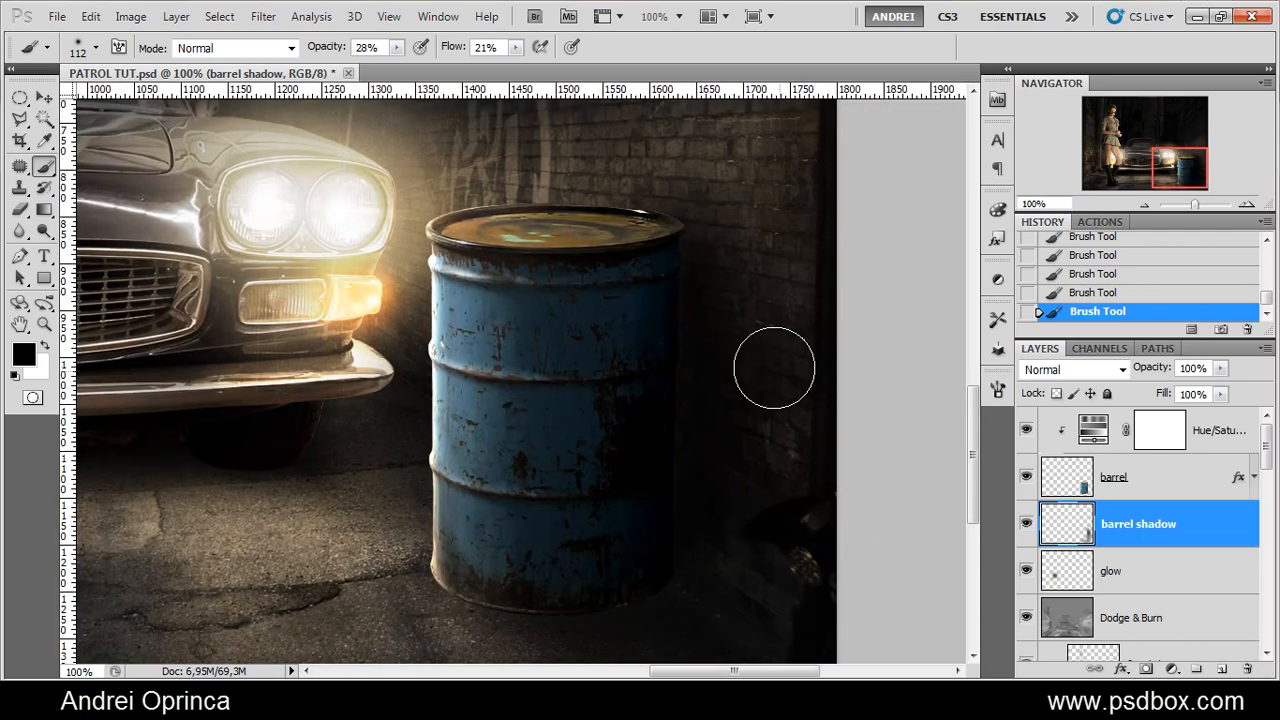
Reduce the brush to 80 px and darken the wall close to the barrel's unlit edge
key("bracketleft")
key("bracketleft")
key("bracketleft")
mouse_move(687, 296)
left_mouse_down()
mouse_move(681, 482)
mouse_move(690, 226)
mouse_move(800, 524)
left_mouse_up()
Set the brush to 40 px, 42% opacity and 37% flow for shading the barrel's base
left_click_drag(626, 513, 669, 392)
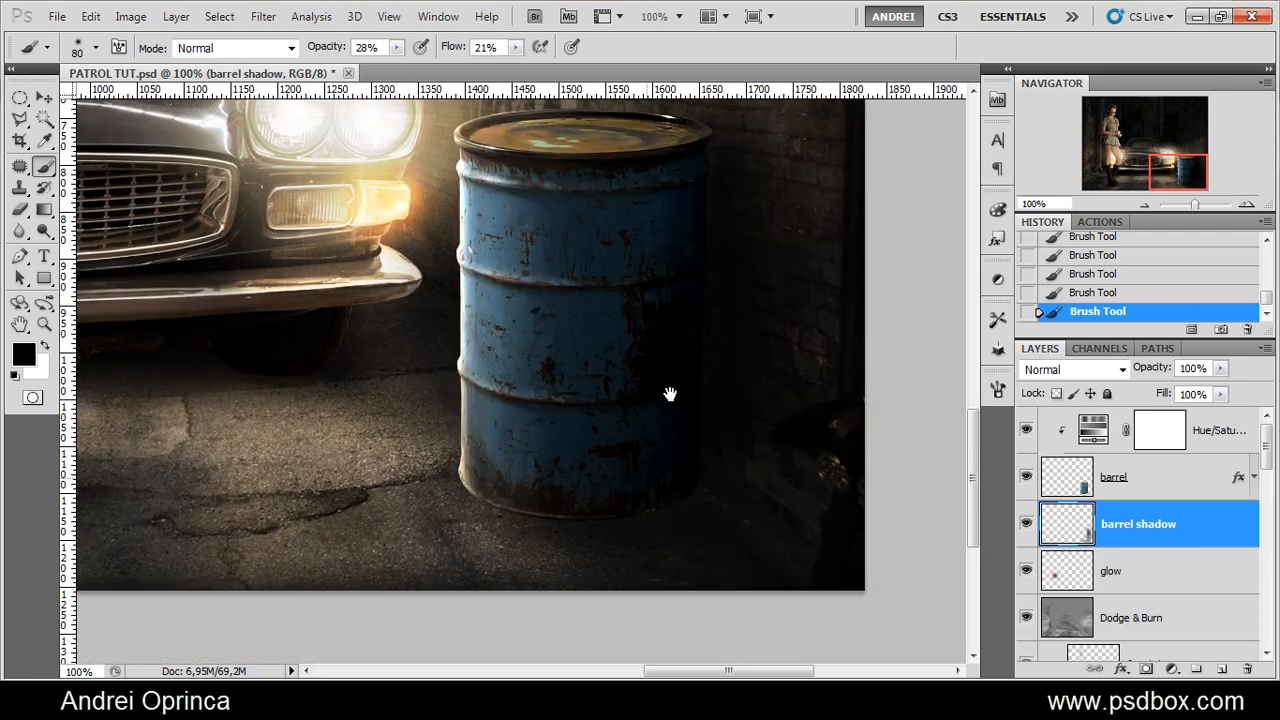
scroll(539, 507, "up", 2)
right_click(640, 510)
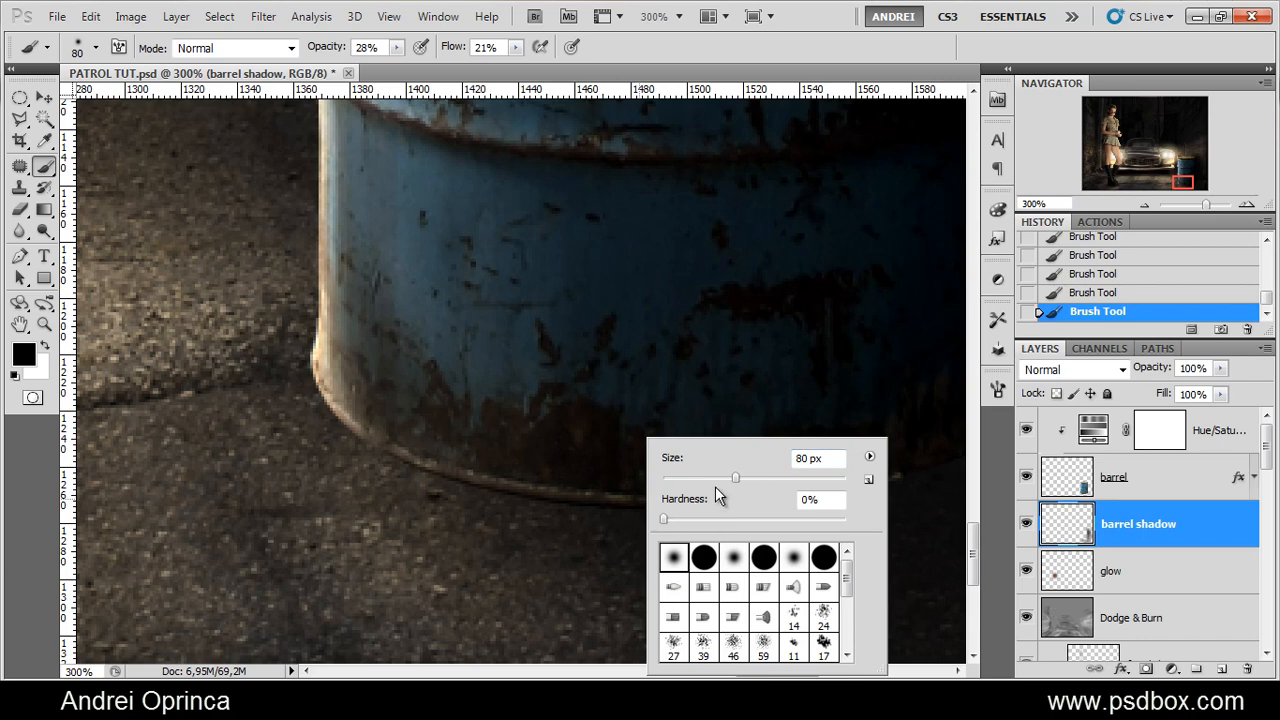
left_click(699, 479)
left_click(397, 47)
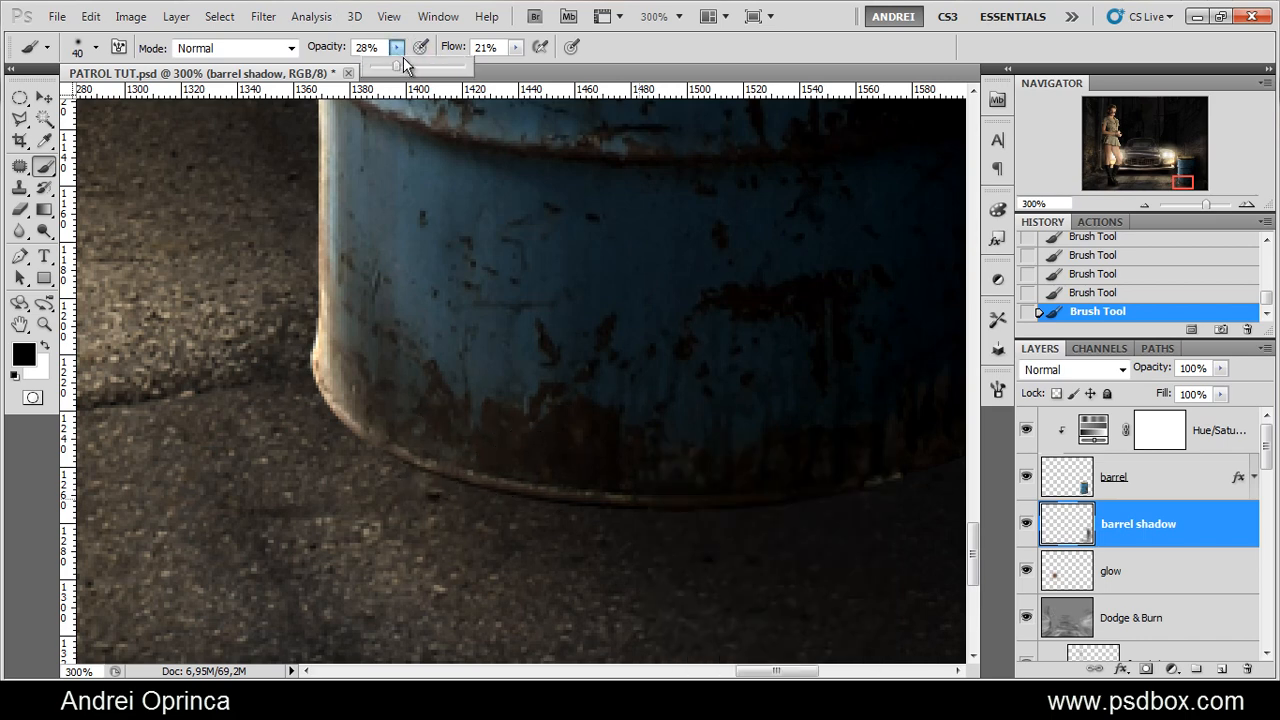
left_click(516, 48)
left_click_drag(511, 66, 528, 66)
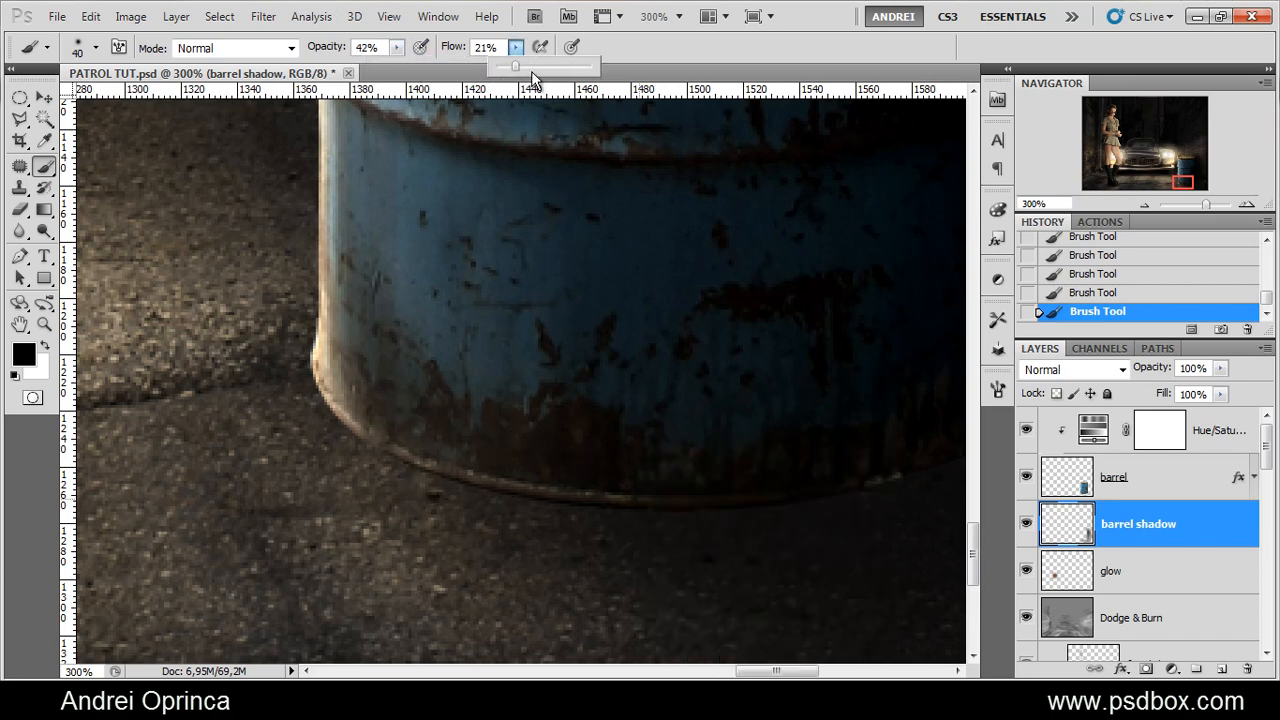
Reduce the brush to 24 px and paint the shadow on the ground under the barrel's base
right_click(705, 428)
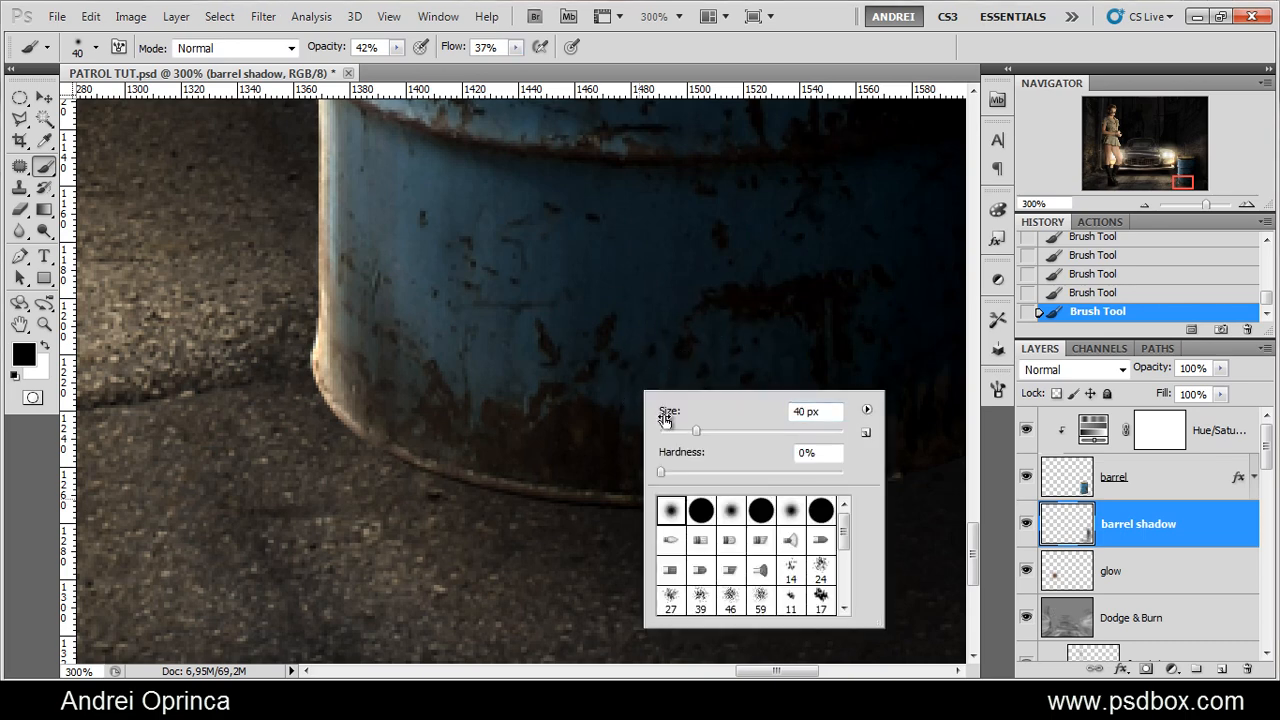
key("Return")
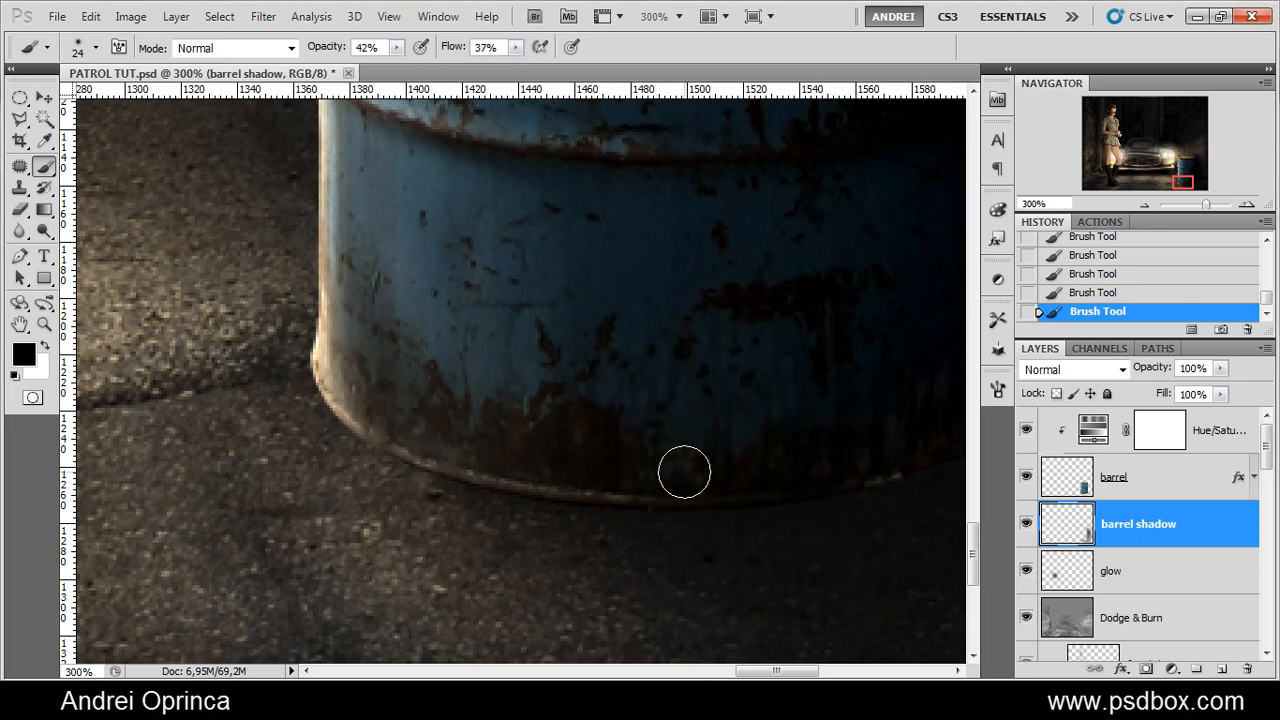
right_click(688, 470)
key("Return")
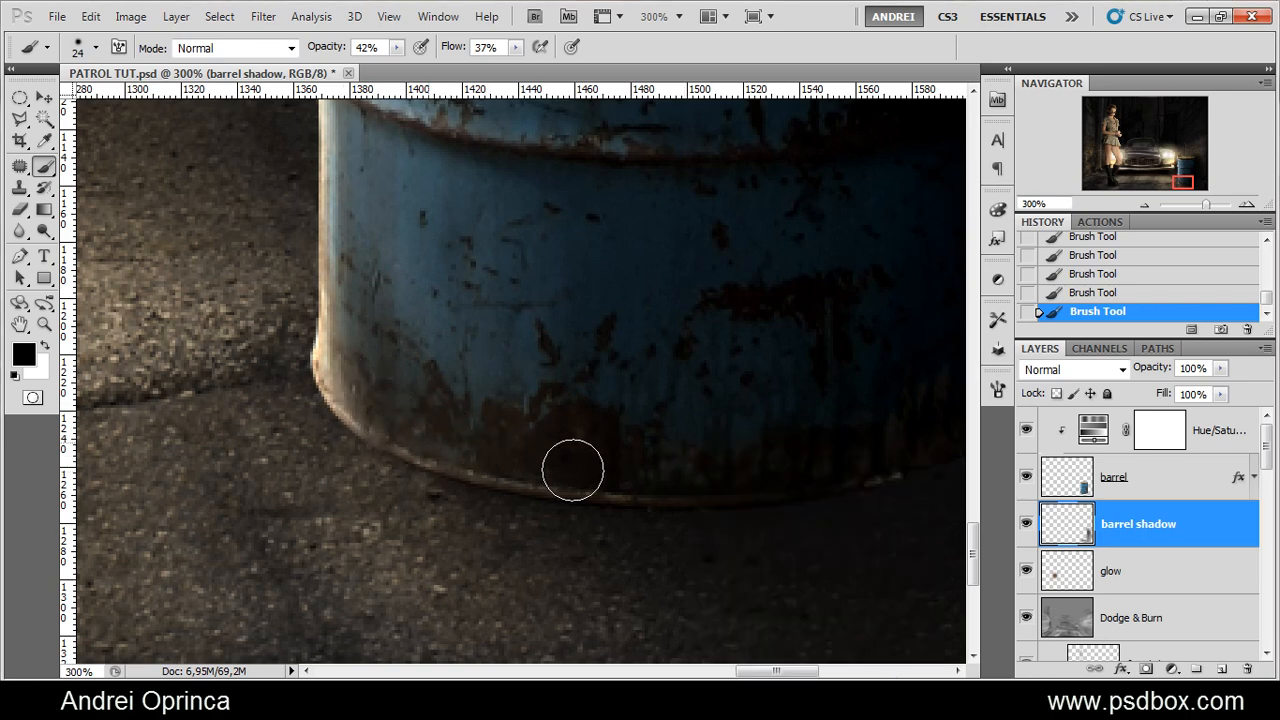
left_click_drag(743, 459, 562, 413)
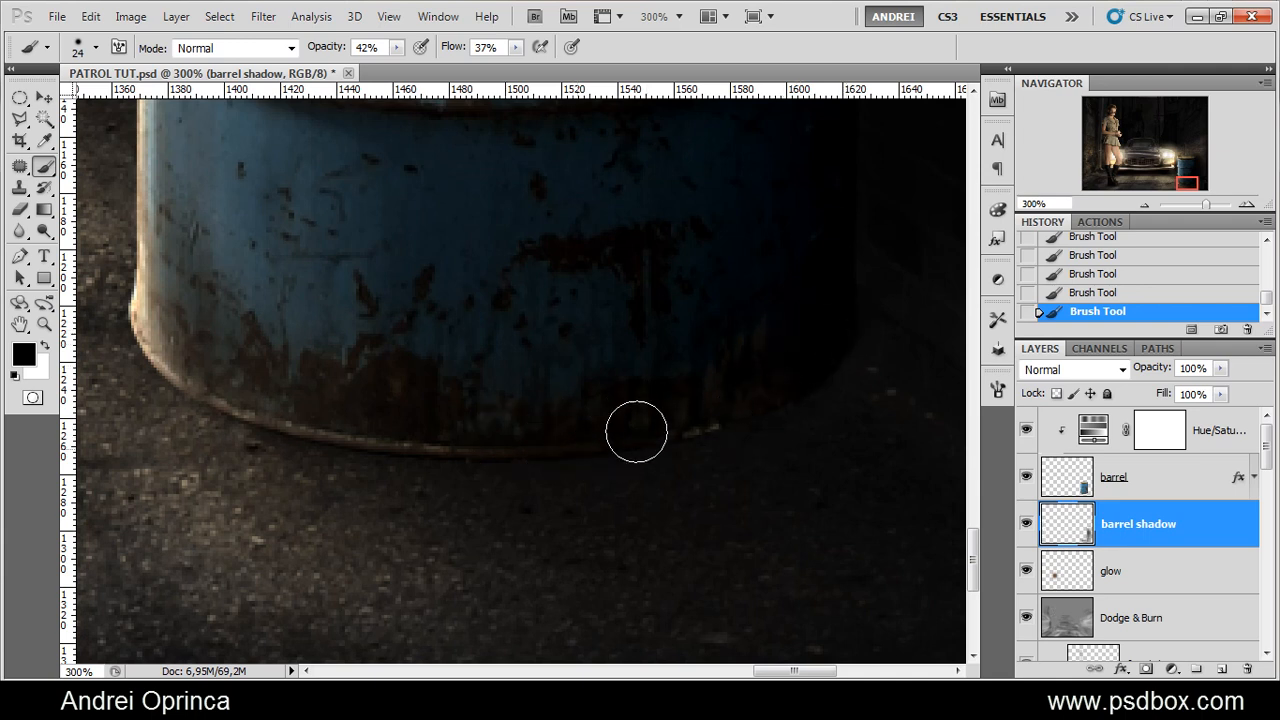
Reduce the brush to 10 px, set its flow to 57% and paint a thin contact shadow along the barrel's bottom rim
key("bracketleft")
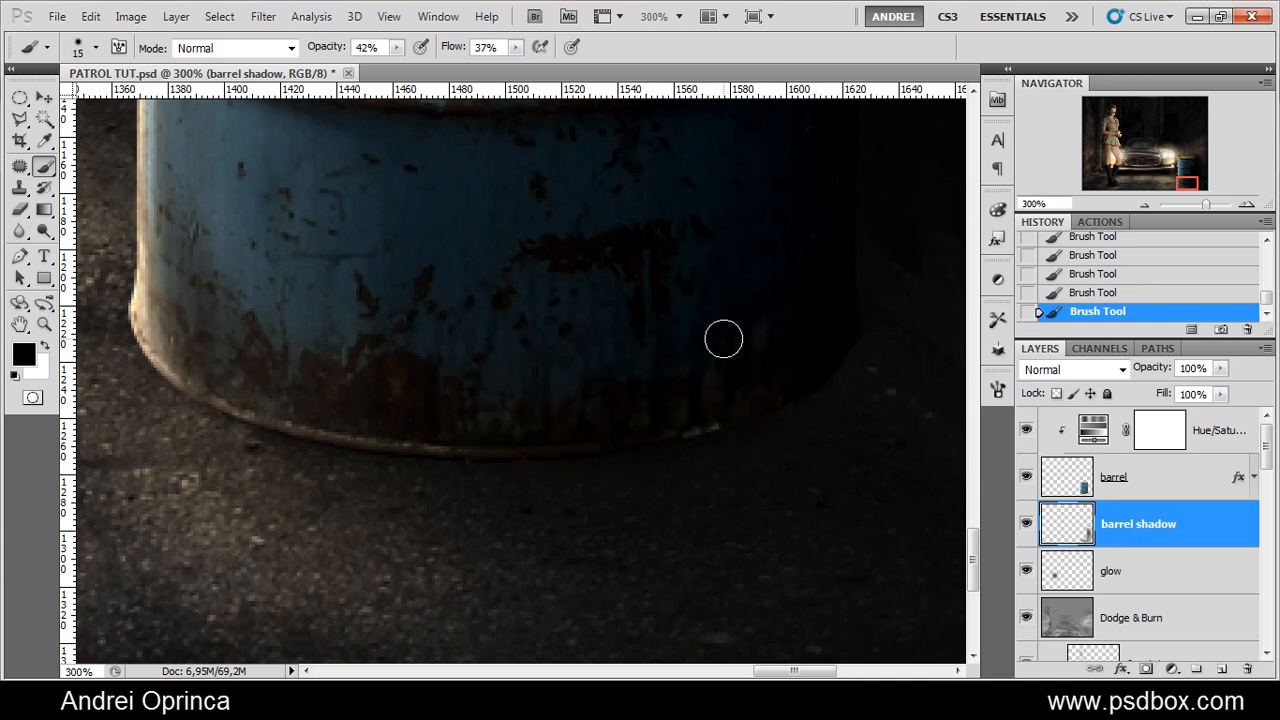
left_click(515, 47)
left_click_drag(516, 66, 533, 66)
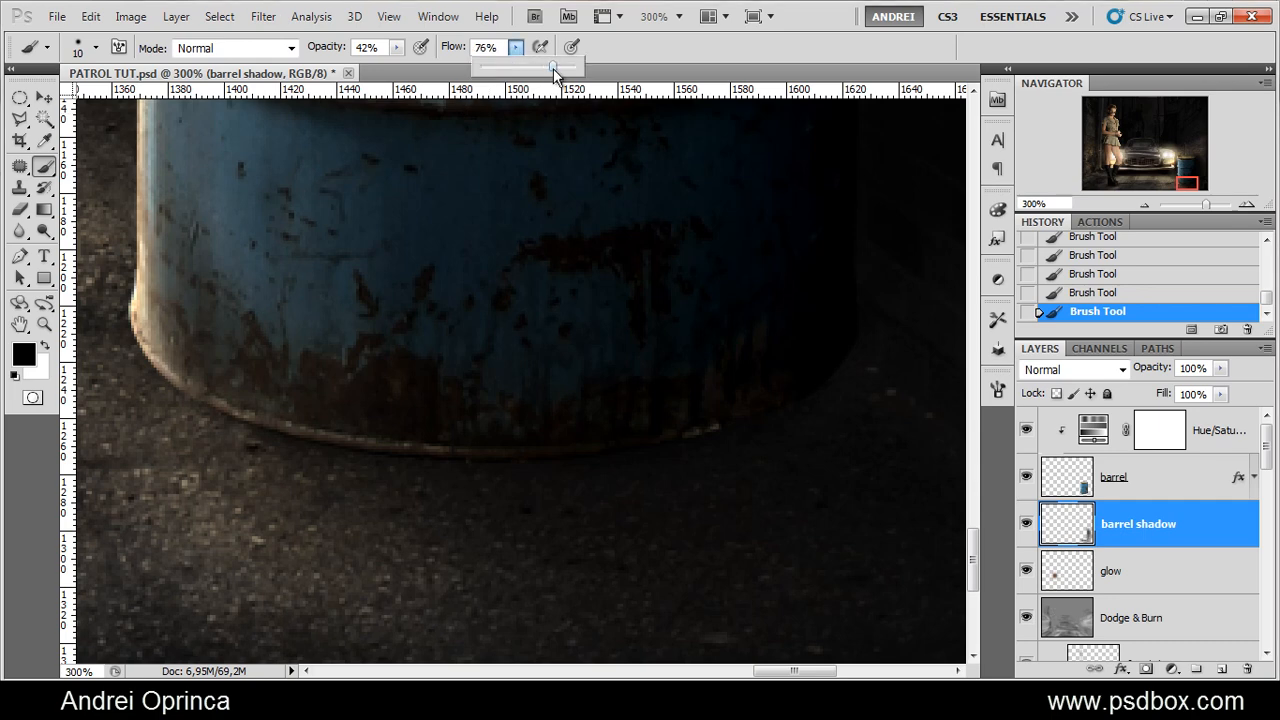
left_click(812, 339)
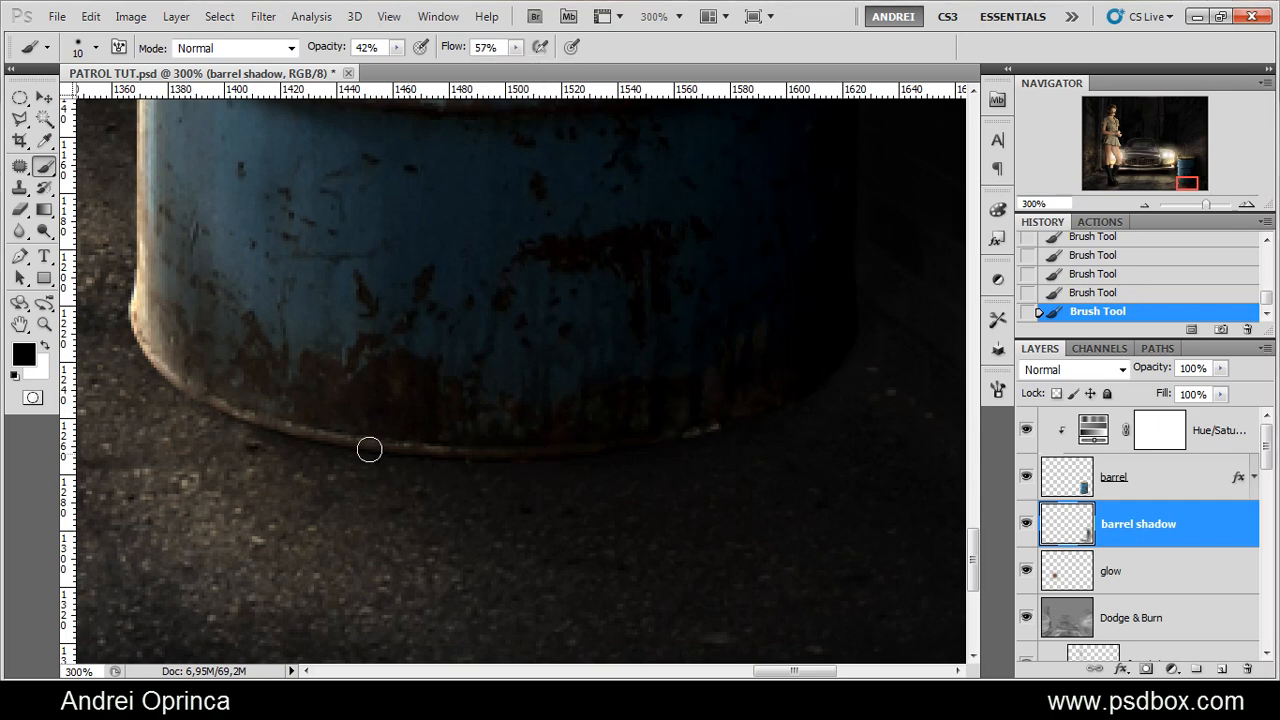
left_click_drag(144, 317, 466, 391)
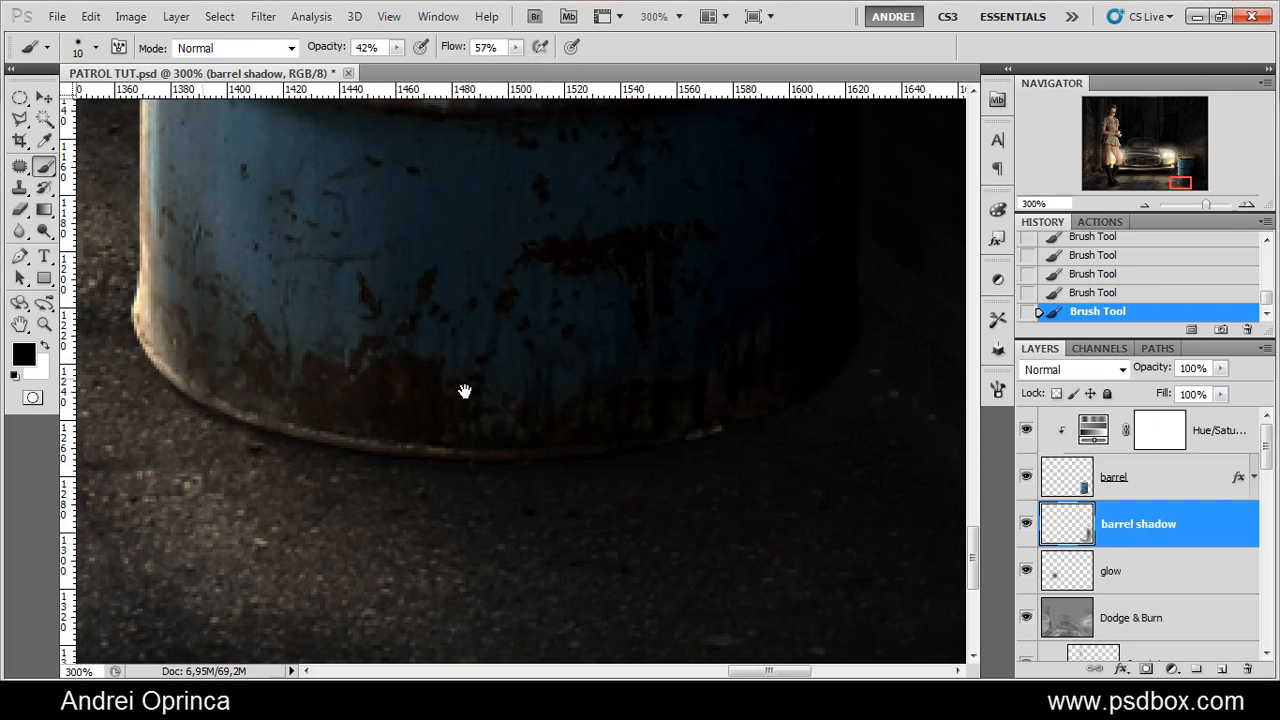
Set the brush to 90 px, 27% opacity and 23% flow for softly shading the area around the barrel's base and unlit side
key("bracketright")
key("bracketright")
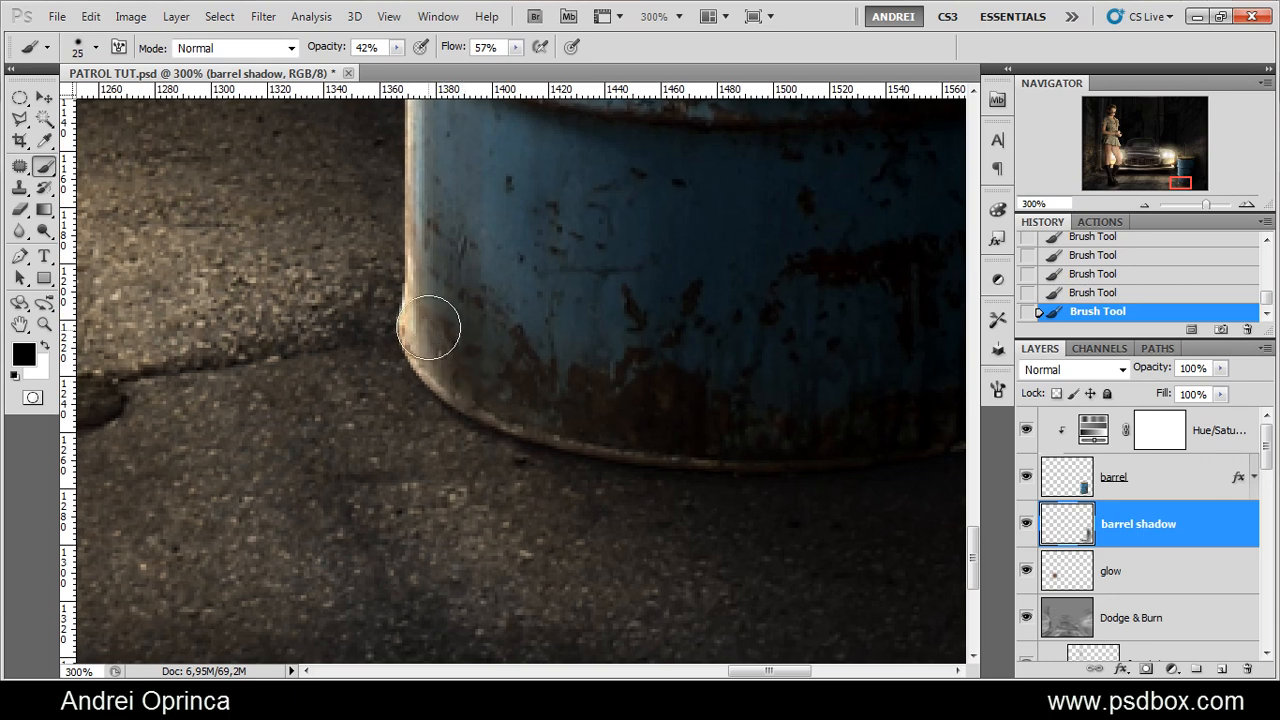
scroll(614, 398, "down", 4)
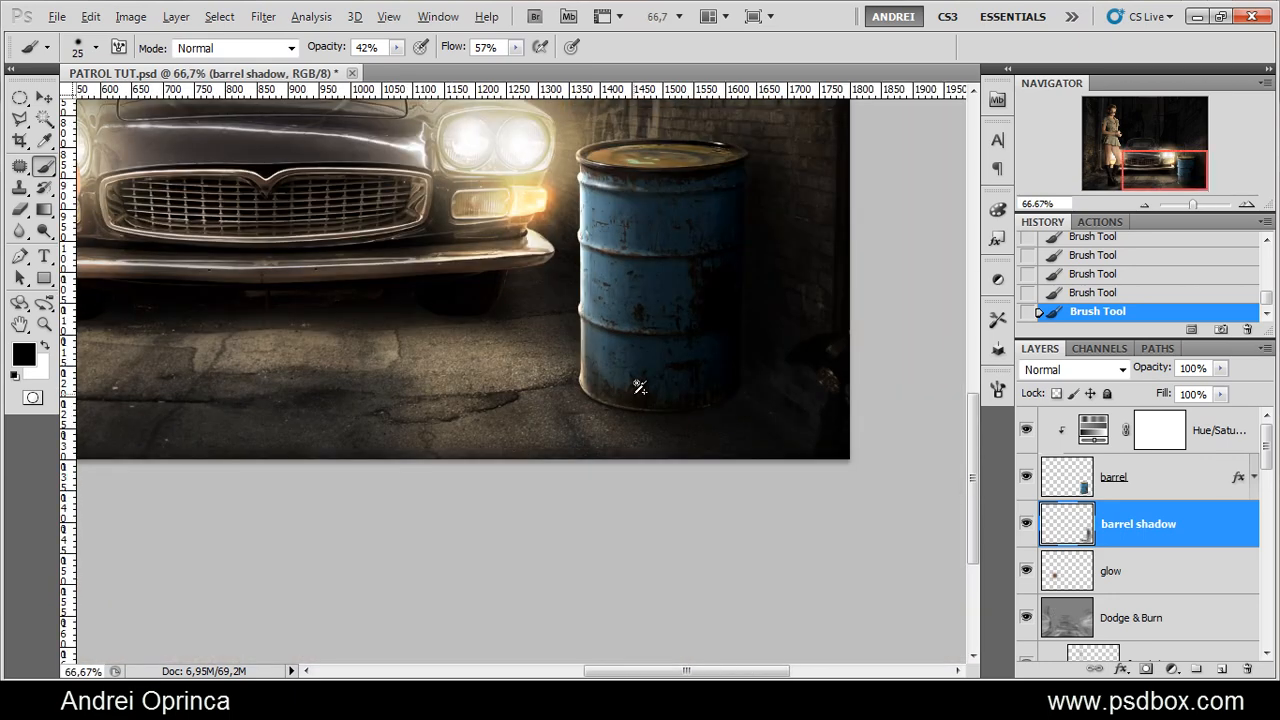
scroll(637, 380, "up", 2)
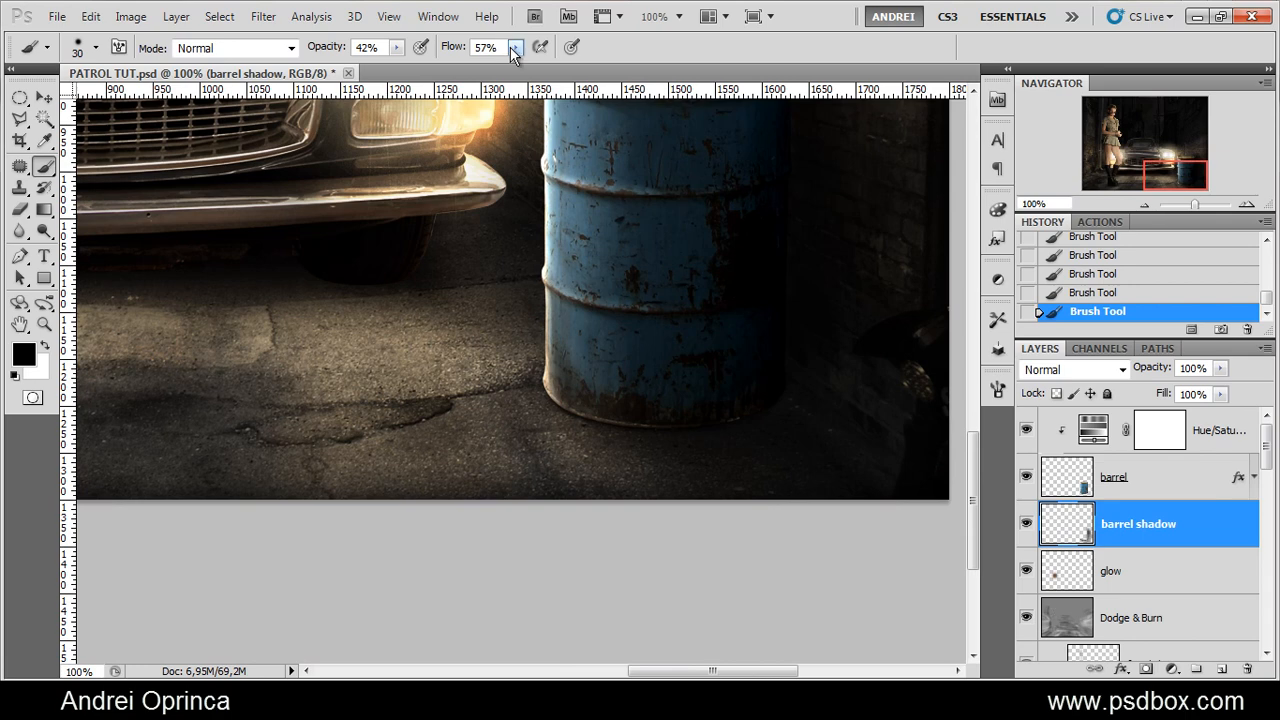
left_click_drag(511, 47, 483, 74)
left_click_drag(393, 52, 383, 62)
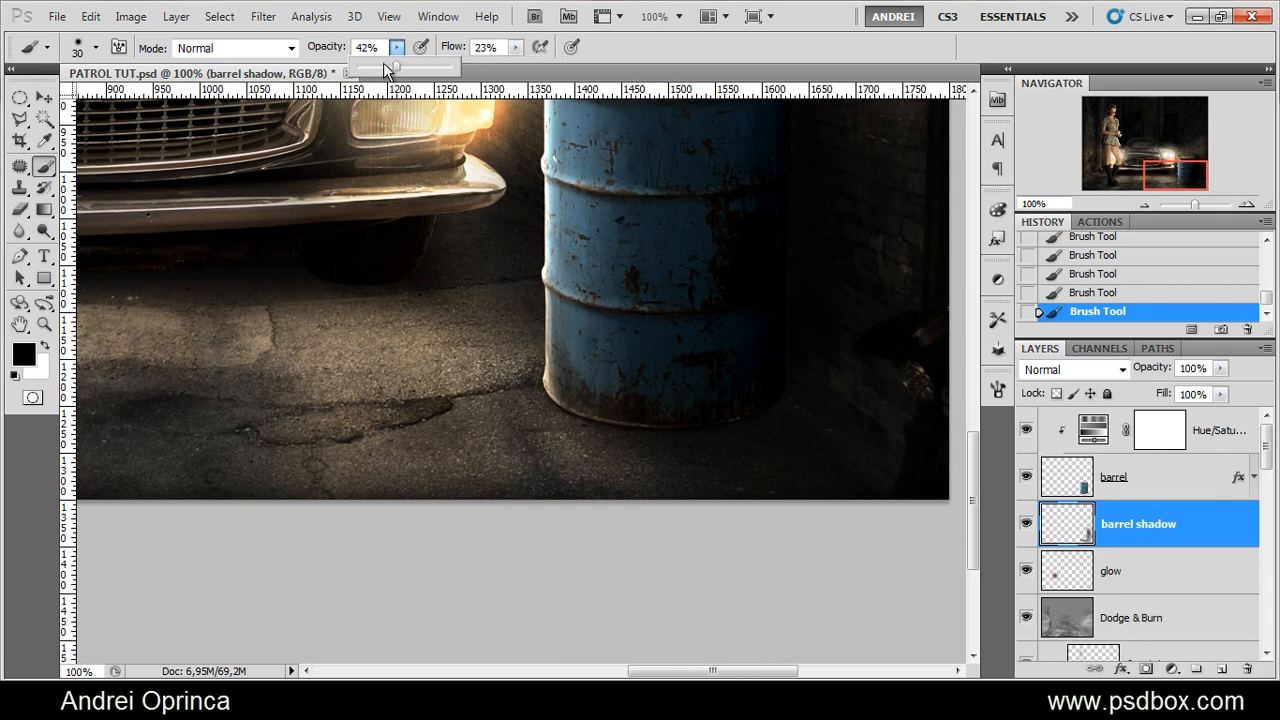
right_click(603, 395)
left_click(566, 418)
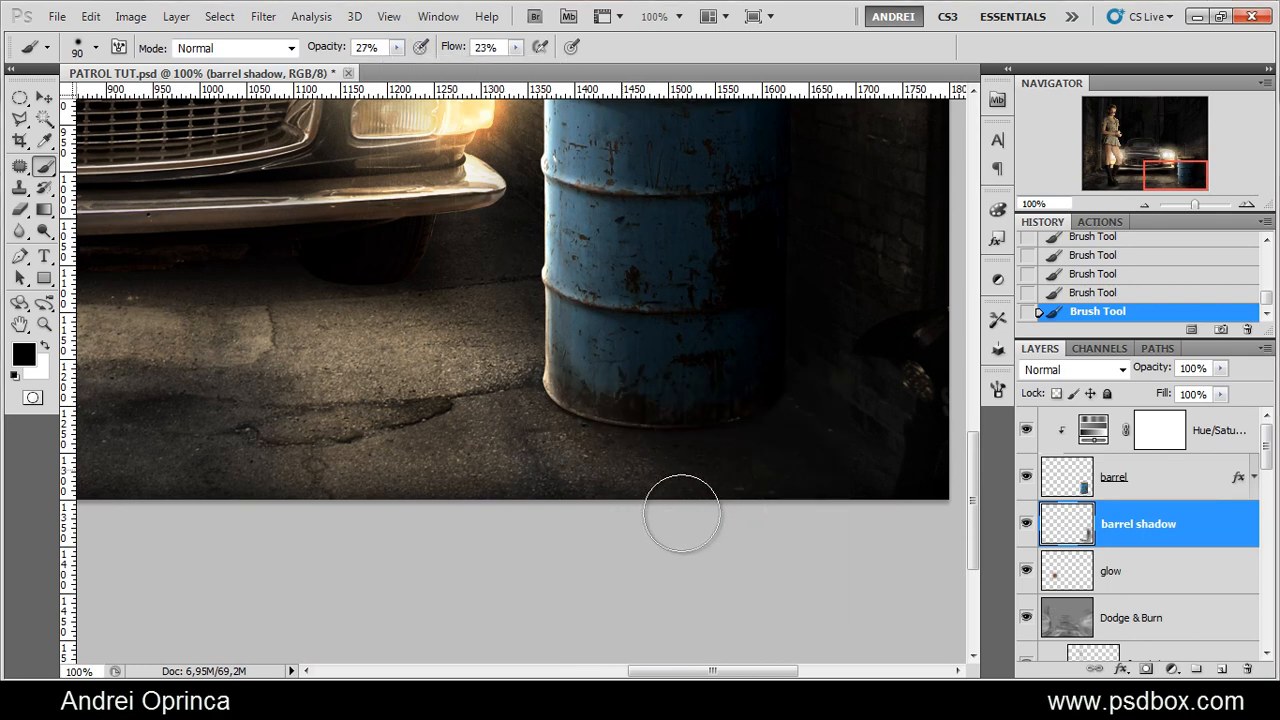
key("space")
left_click_drag(800, 370, 789, 400)
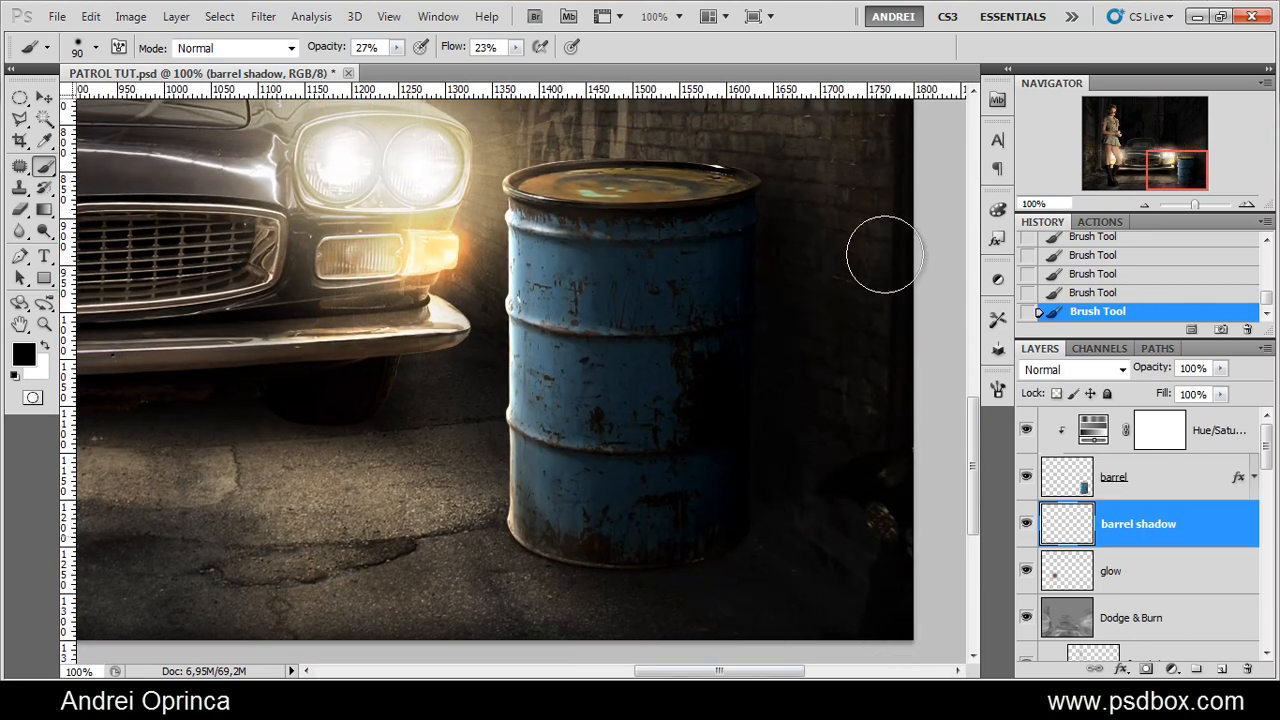
left_click_drag(804, 486, 686, 503)
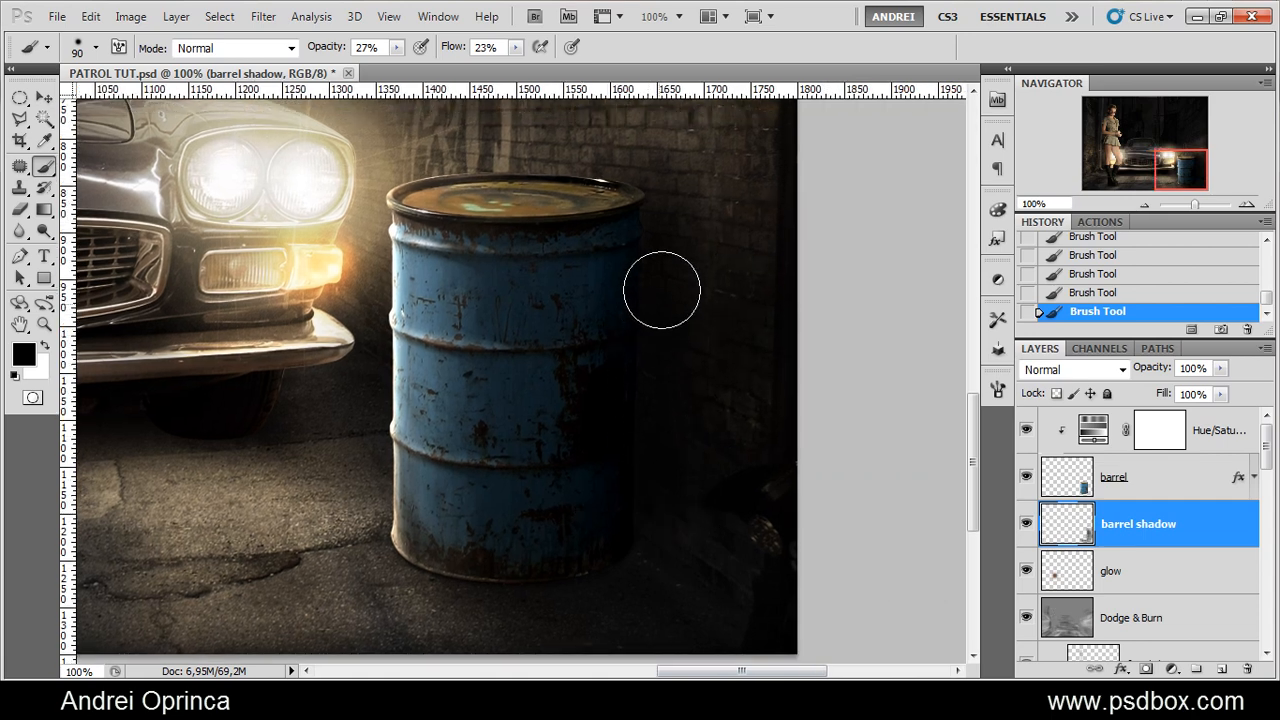
Set up the Eraser with a soft round 98 px brush at 0% hardness, 14% opacity and 13% flow
key("e")
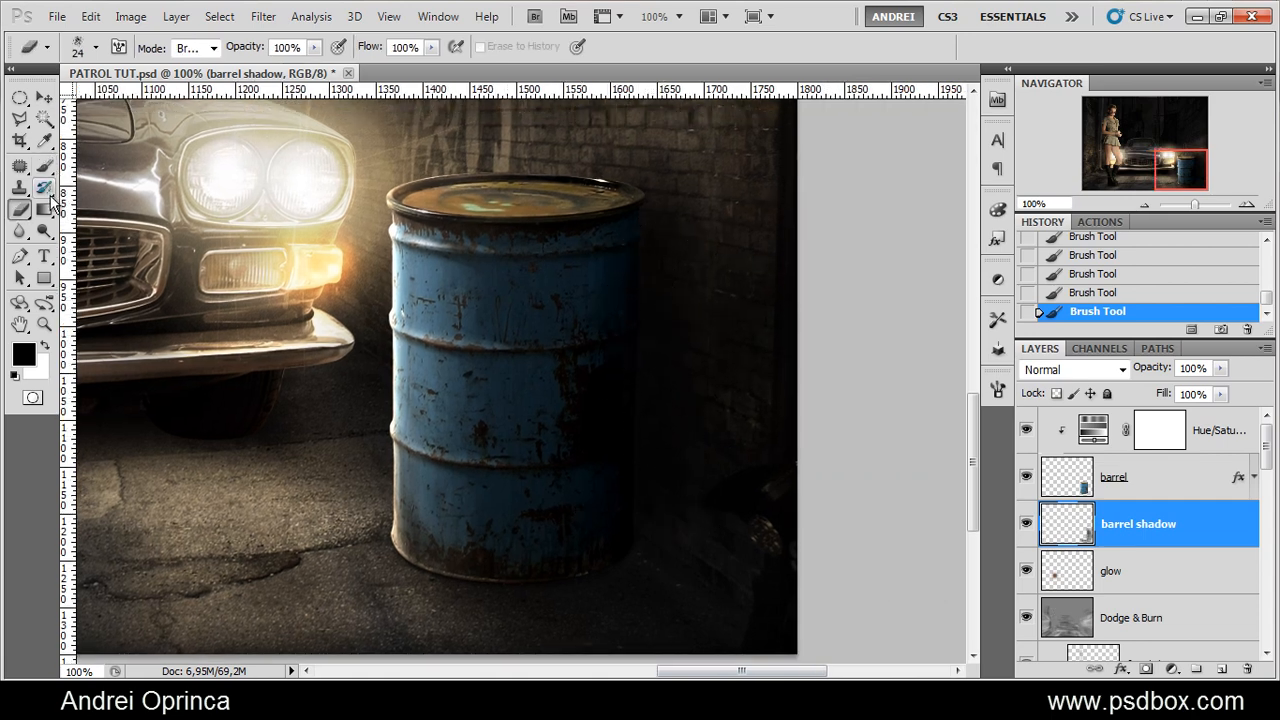
left_click(312, 48)
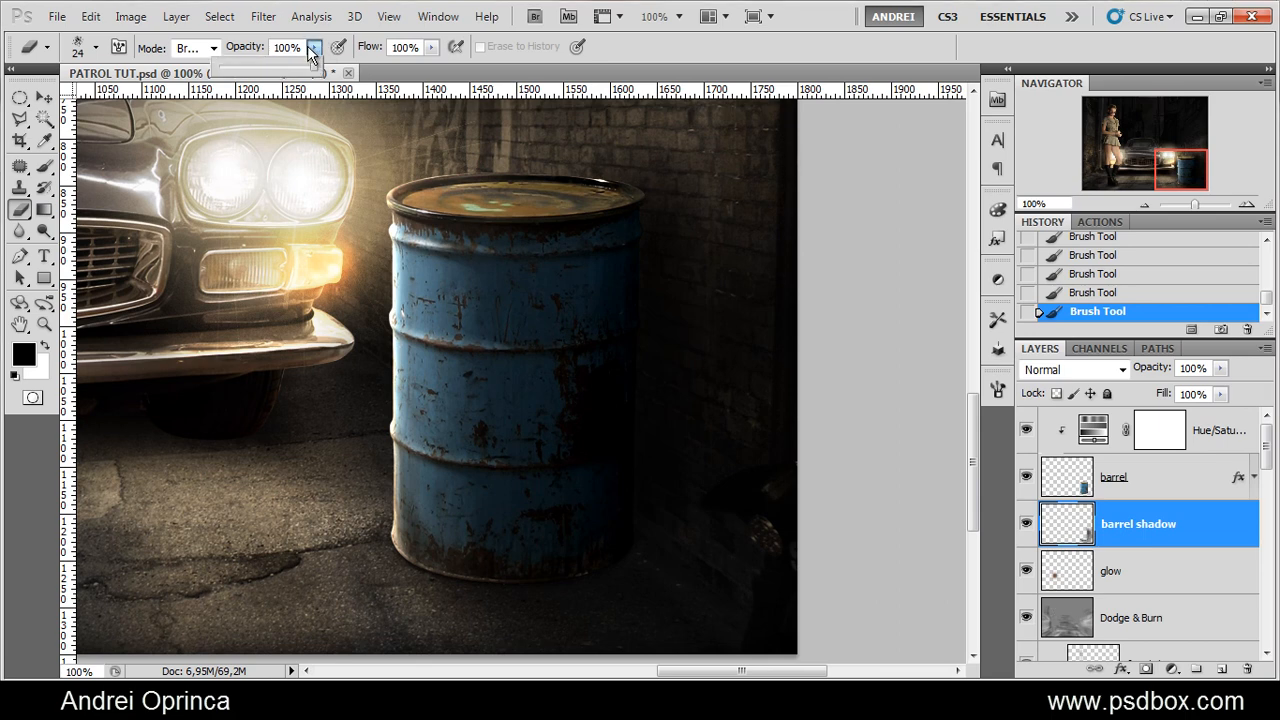
left_click(437, 52)
left_click(347, 60)
right_click(674, 289)
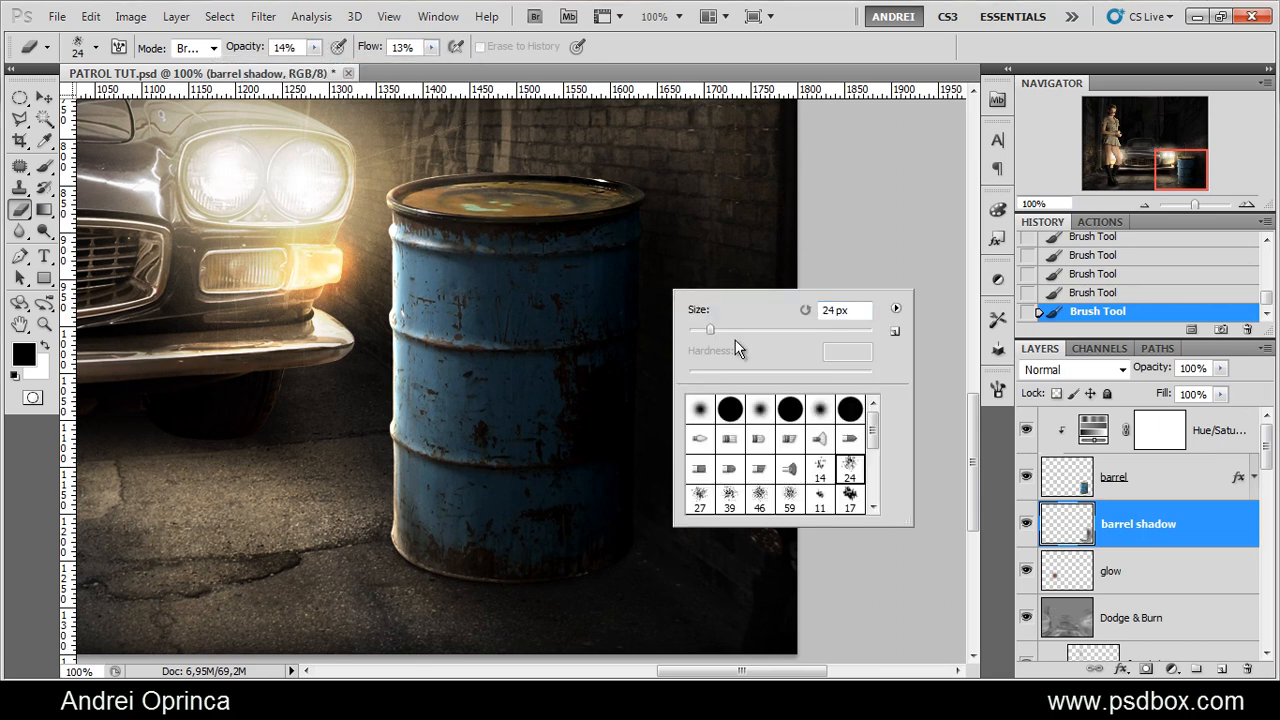
left_click(705, 407)
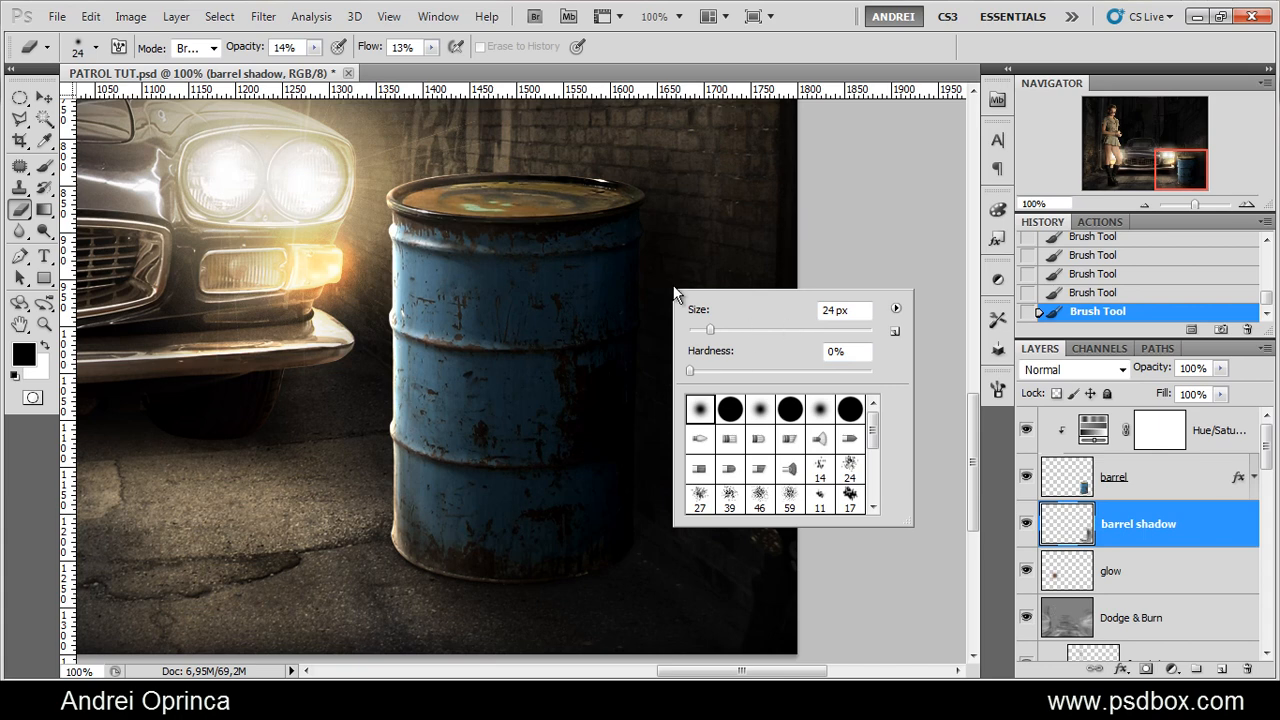
left_click(834, 310)
type("98")
key("Return")
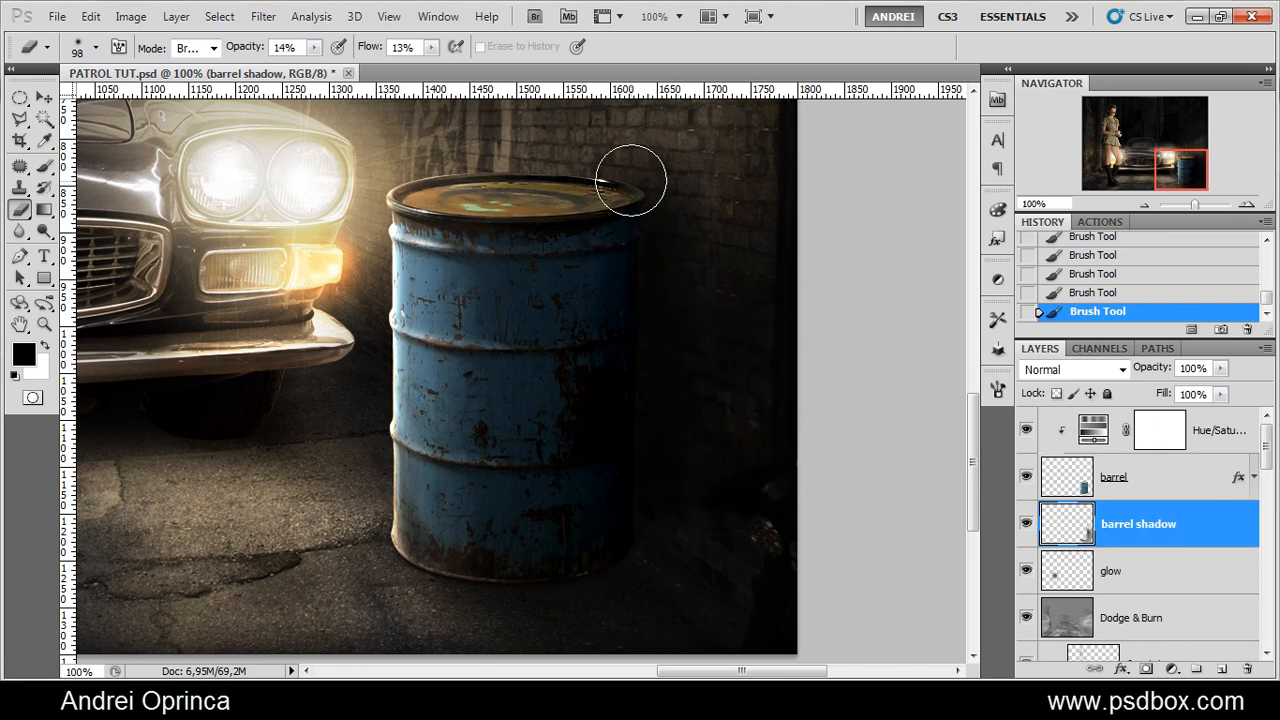
Lightly erase the barrel shadow on the wall along the barrel's unlit edge
mouse_move(631, 180)
left_mouse_down()
mouse_move(648, 452)
mouse_move(668, 181)
mouse_move(653, 477)
left_mouse_up()
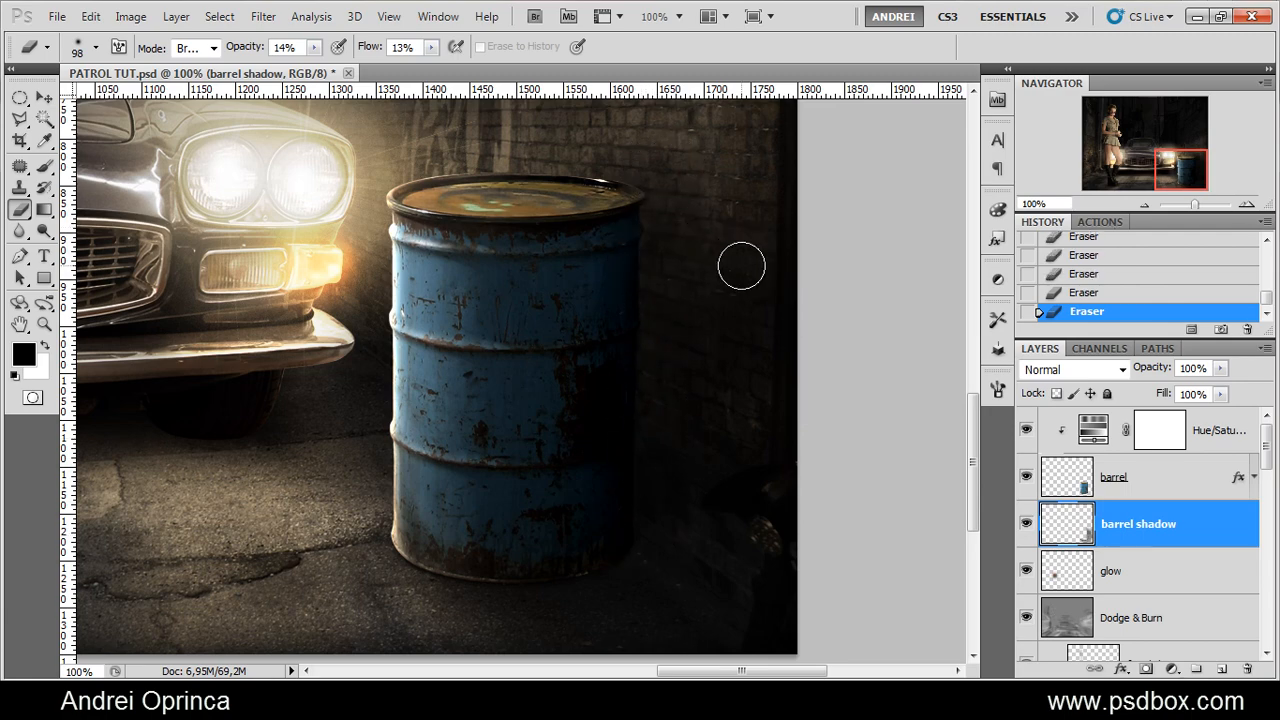
scroll(741, 266, "down", 2)
scroll(642, 257, "up", 3)
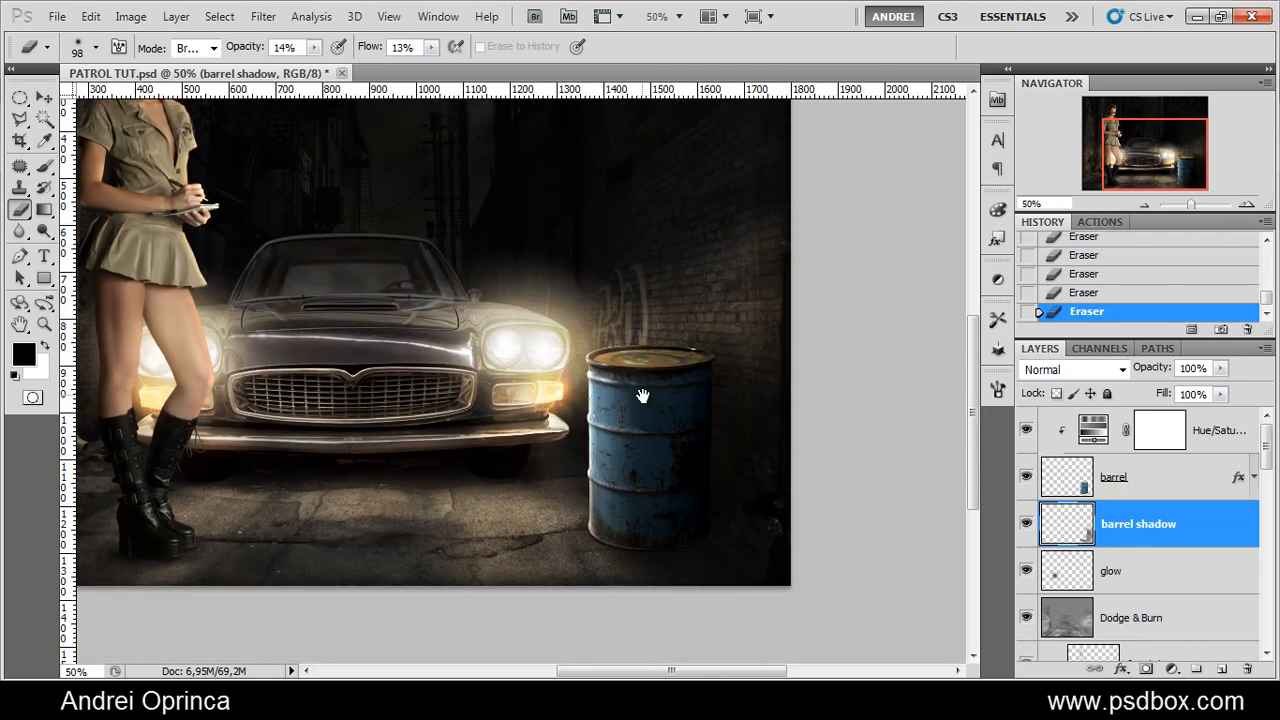
Step back the last two eraser strokes and compare the scene with the barrel shadow layer hidden and shown
left_click(1094, 276)
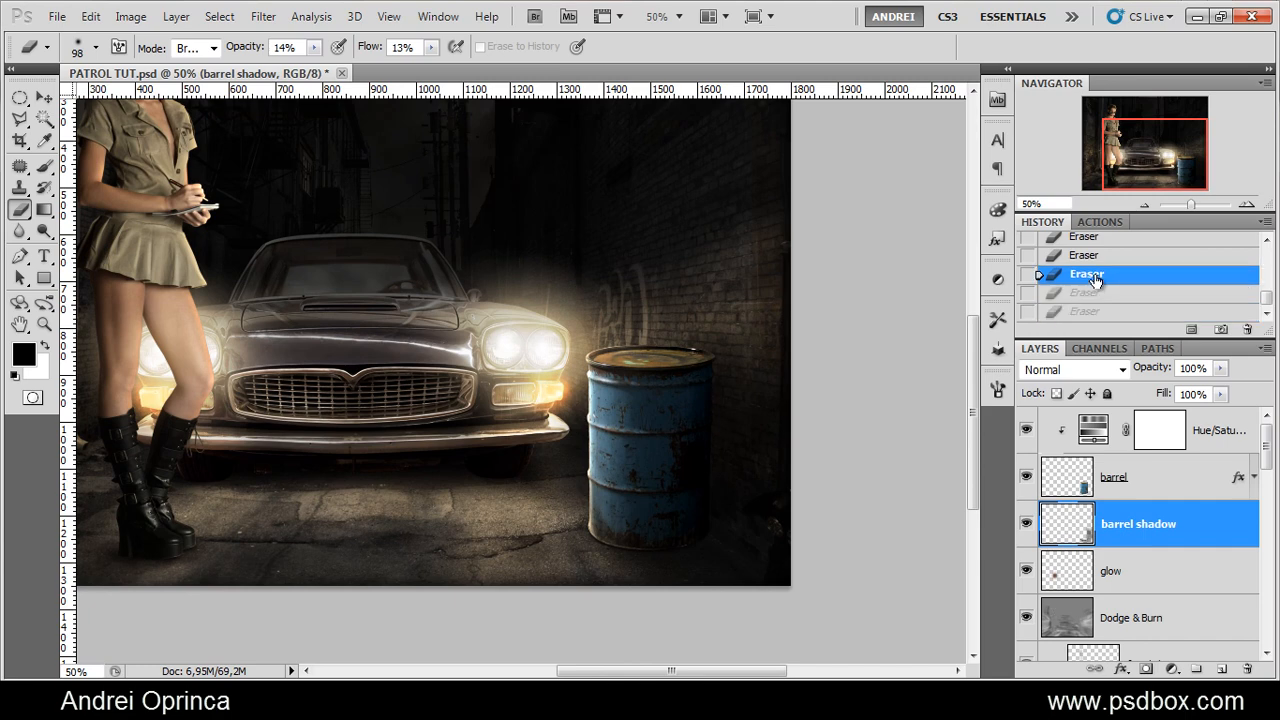
left_click(1026, 523)
left_click(1026, 523)
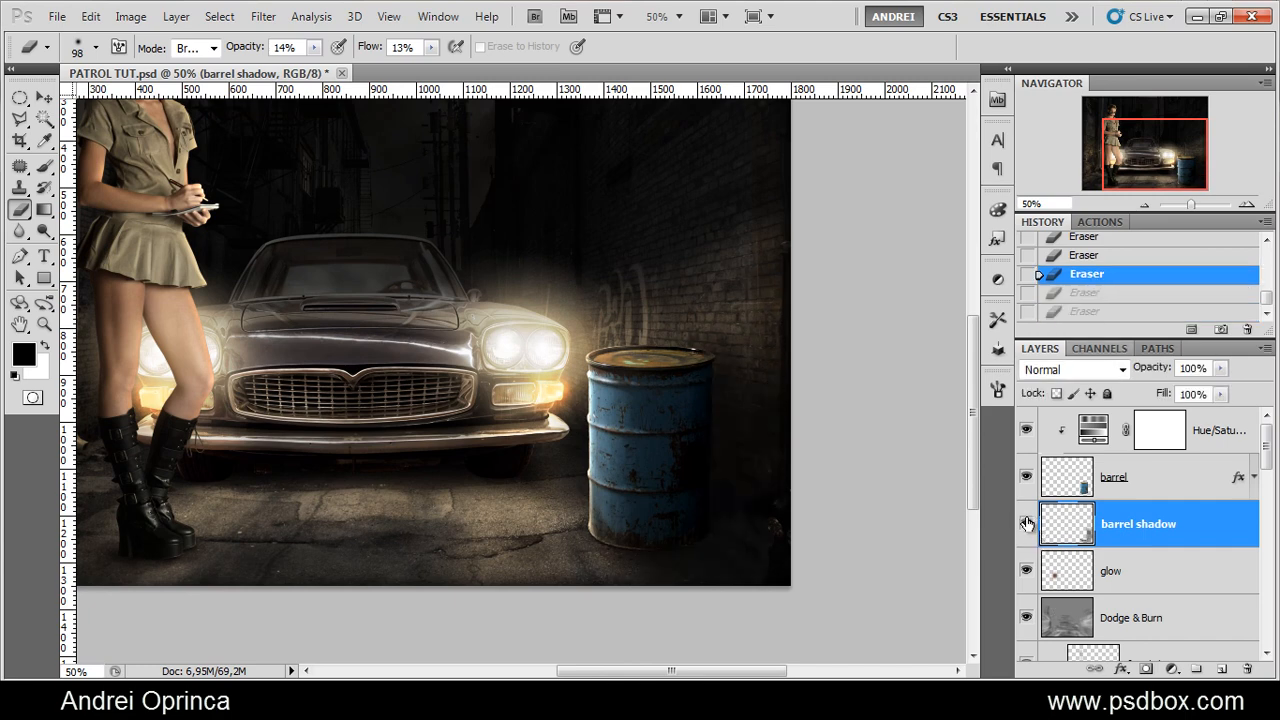
Paint more soft shadow on the wall and ground beside the barrel's unlit side with the 90 px brush
key("b")
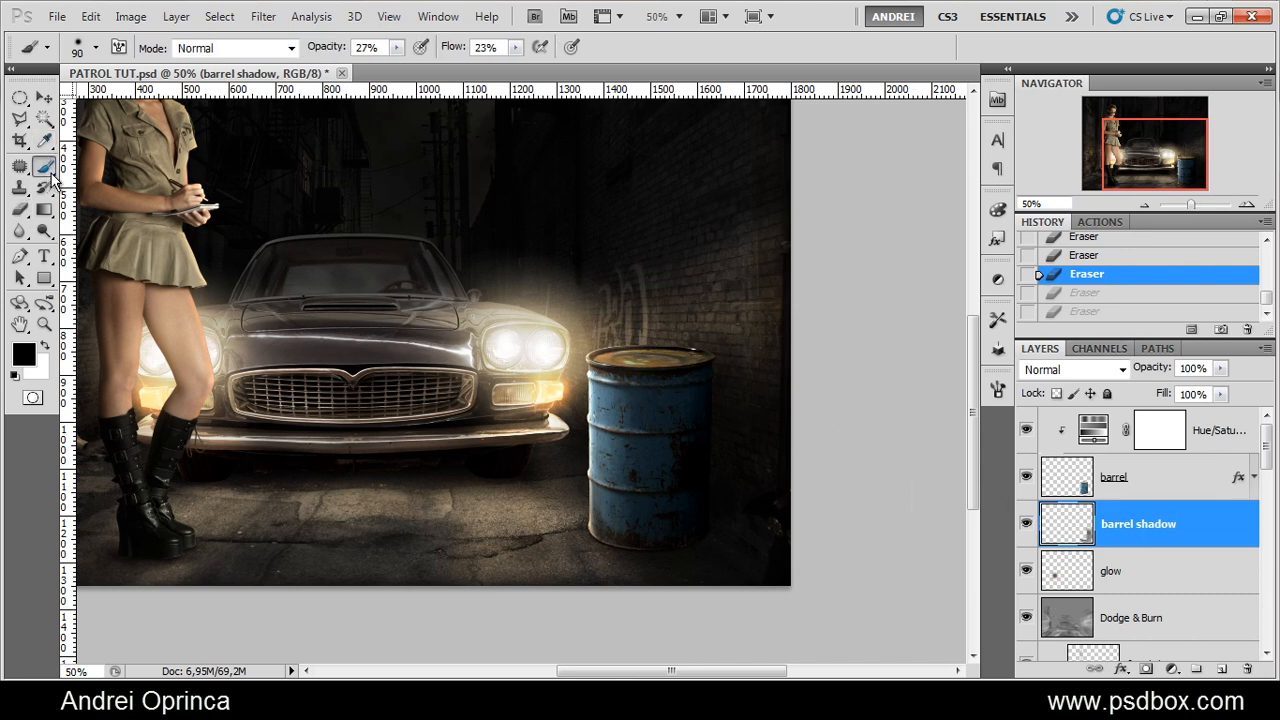
mouse_move(716, 435)
left_mouse_down()
mouse_move(756, 416)
mouse_move(751, 356)
mouse_move(790, 500)
left_mouse_up()
mouse_move(792, 508)
left_mouse_down()
mouse_move(709, 546)
mouse_move(711, 349)
left_mouse_up()
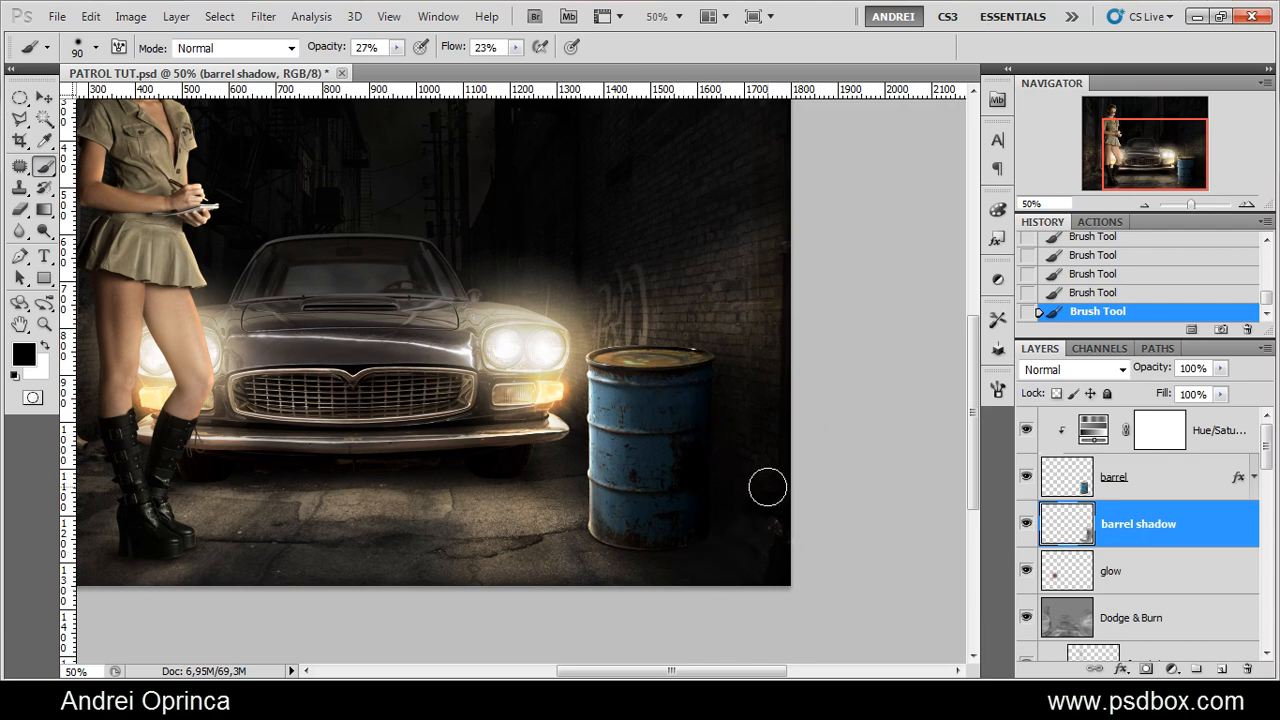
Open the Cigar_Condal_left_Stock004_by_BlackTowerOfTime image from the Stock folder
key("ctrl+o")
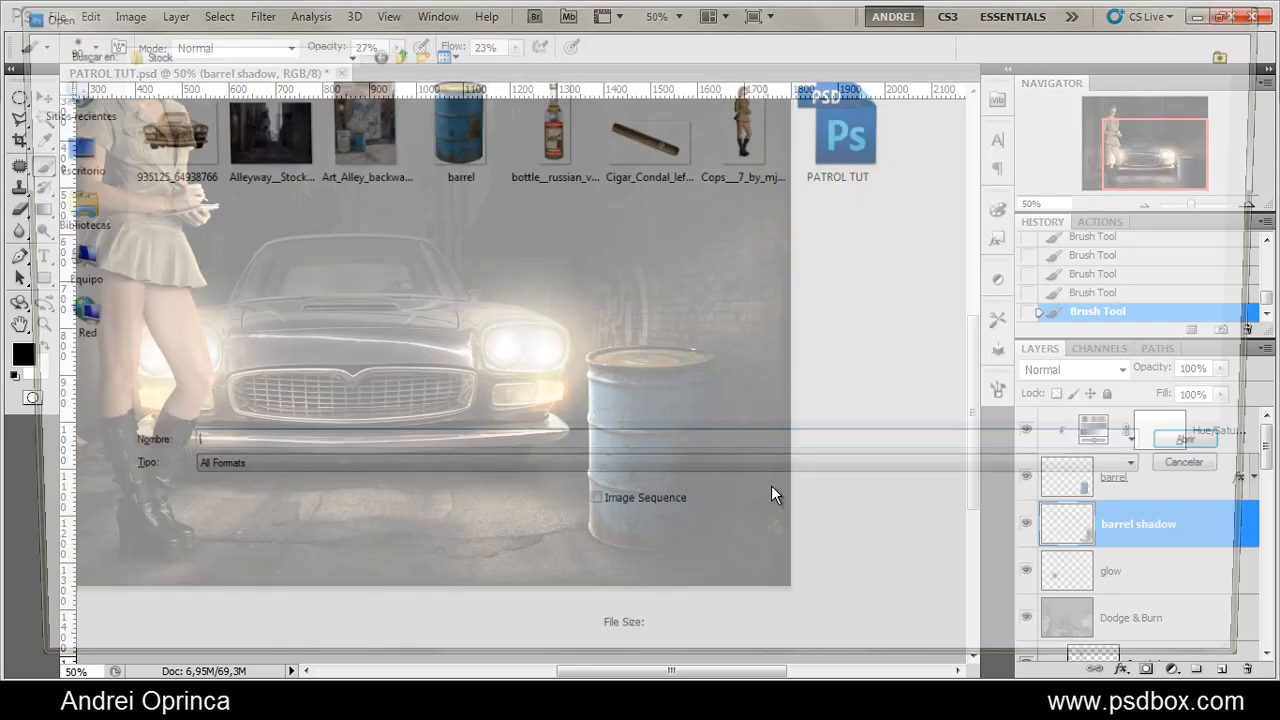
left_click(679, 124)
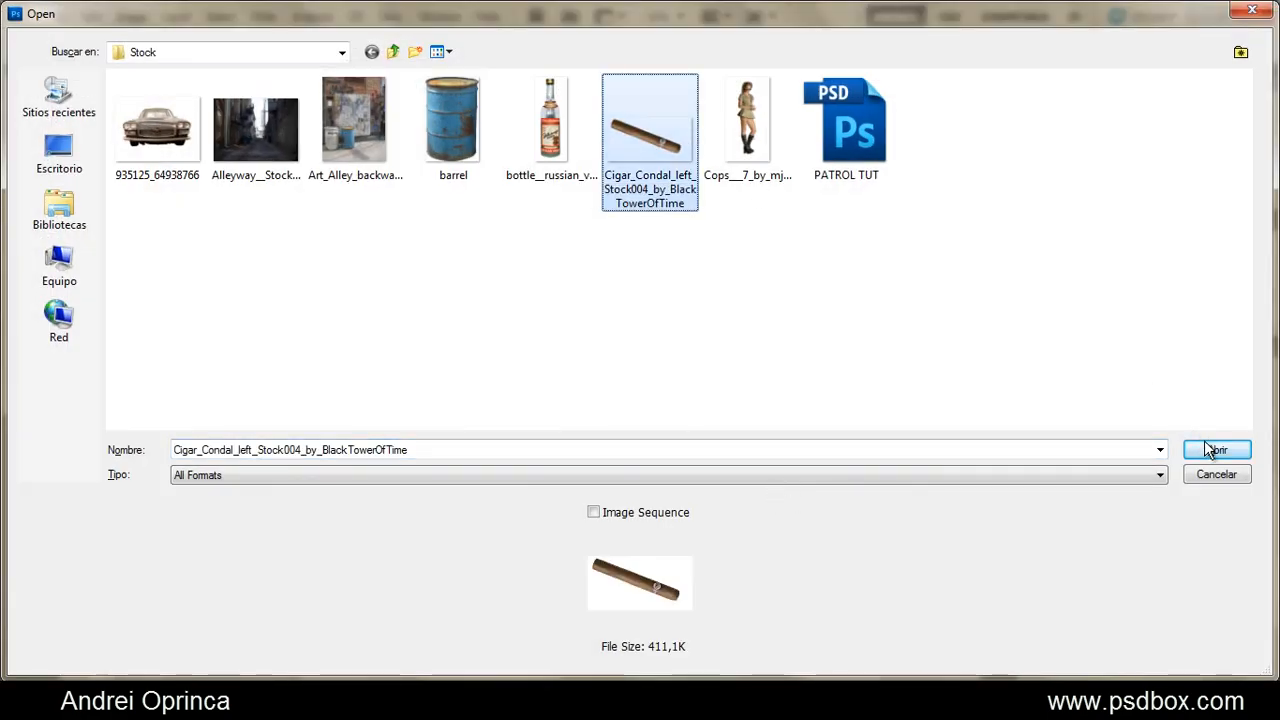
left_click(1212, 450)
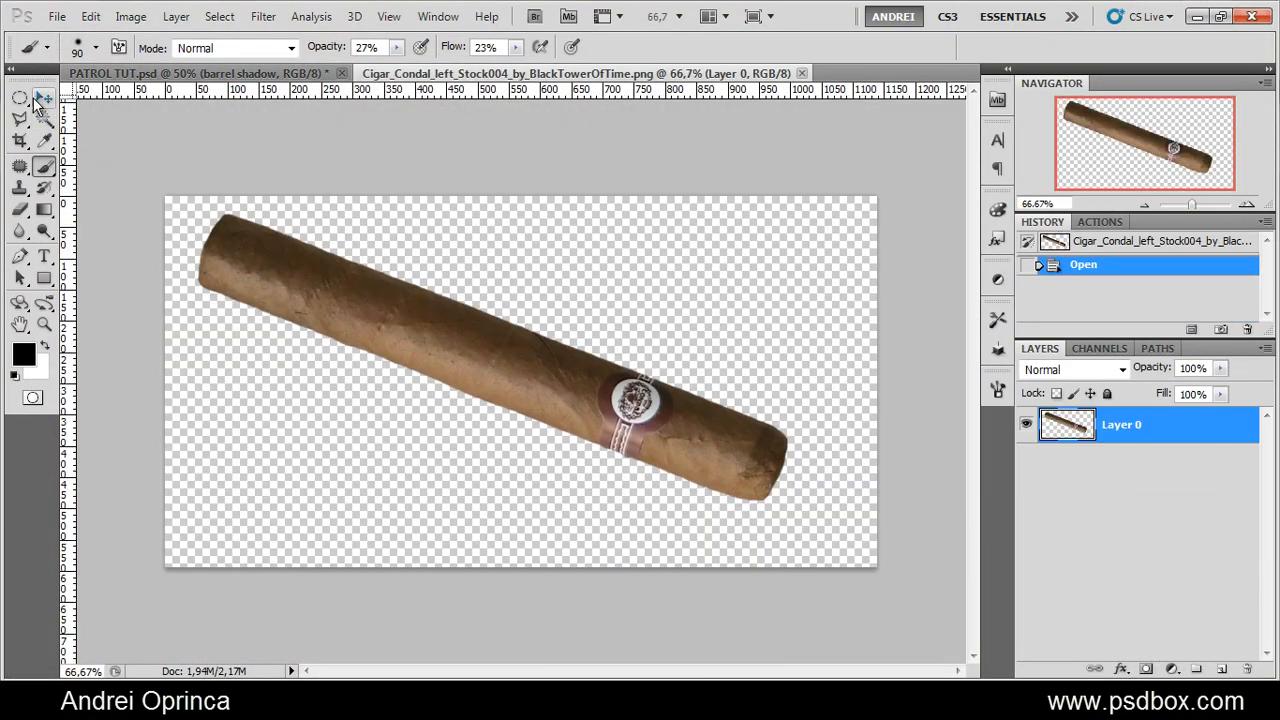
Cut the whole cigar out of its image with a rectangular selection and close the source document
left_click(20, 98)
left_click(110, 90)
left_click_drag(161, 178, 821, 562)
key("ctrl+x")
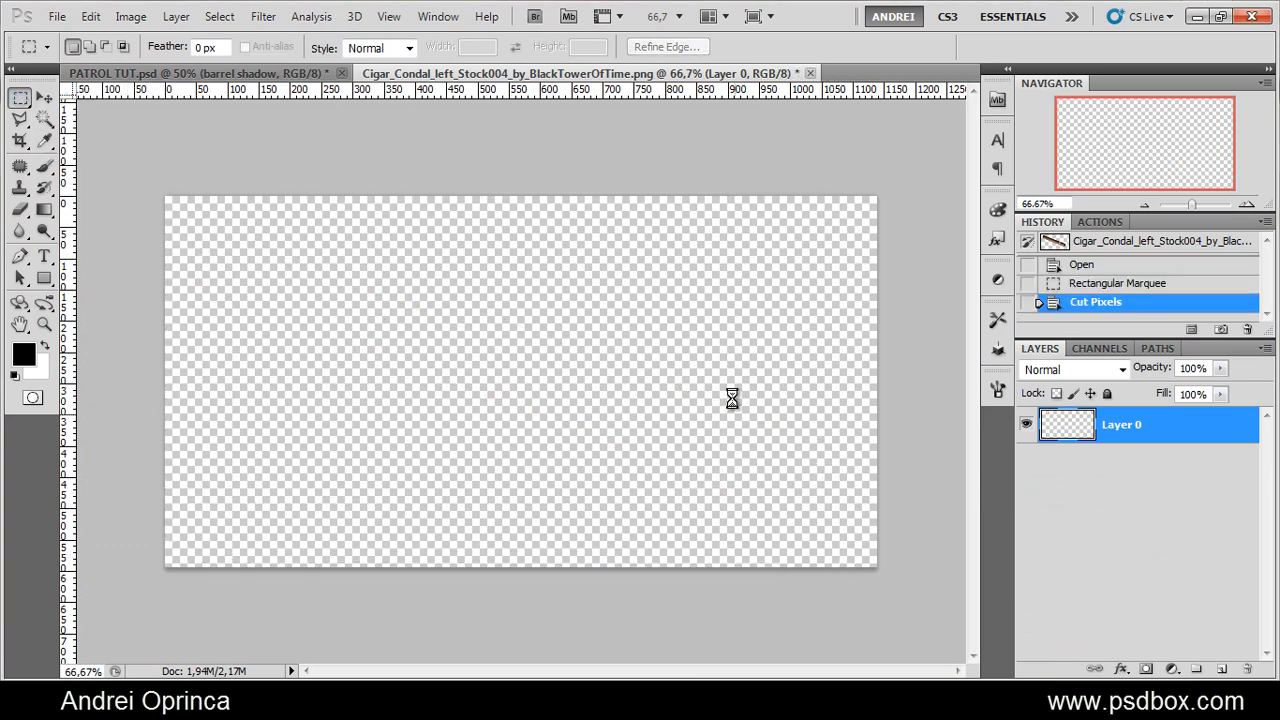
key("ctrl+w")
left_click(672, 288)
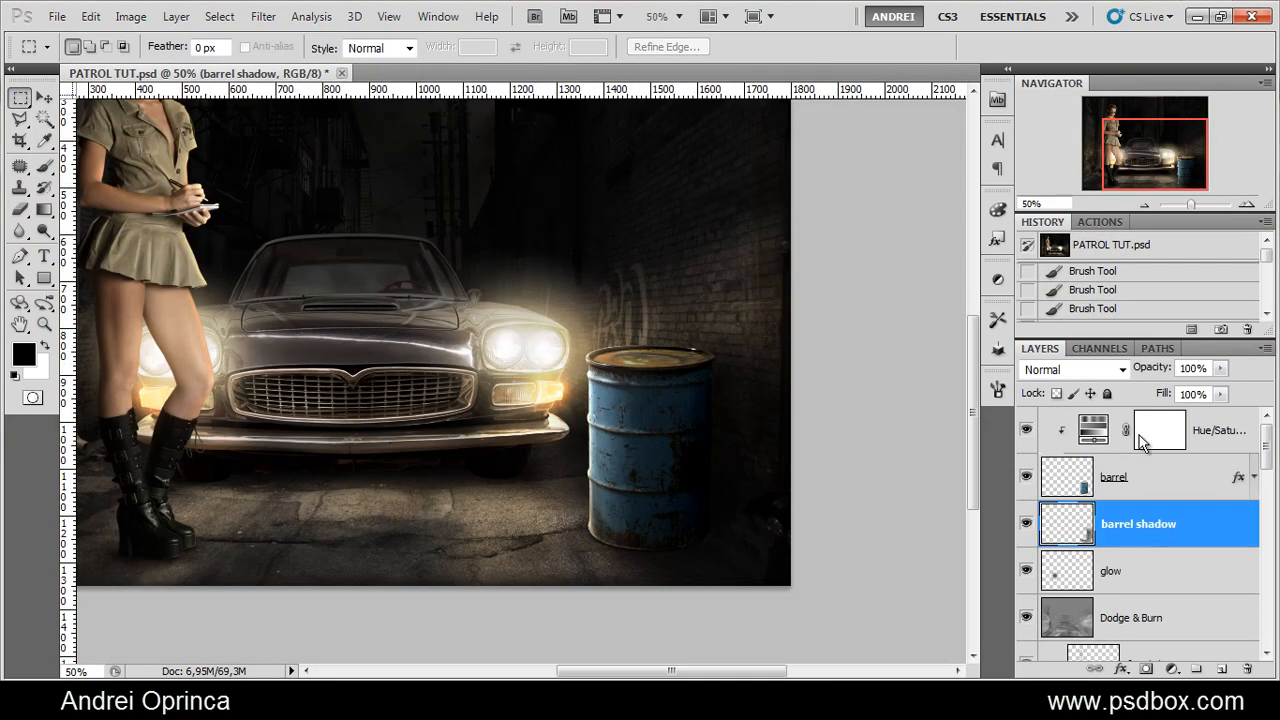
Paste the cigar above the Hue/Saturation adjustment, scale it to 6.76% and place it on the barrel's lid
left_click(1222, 430)
key("ctrl+v")
key("ctrl+t")
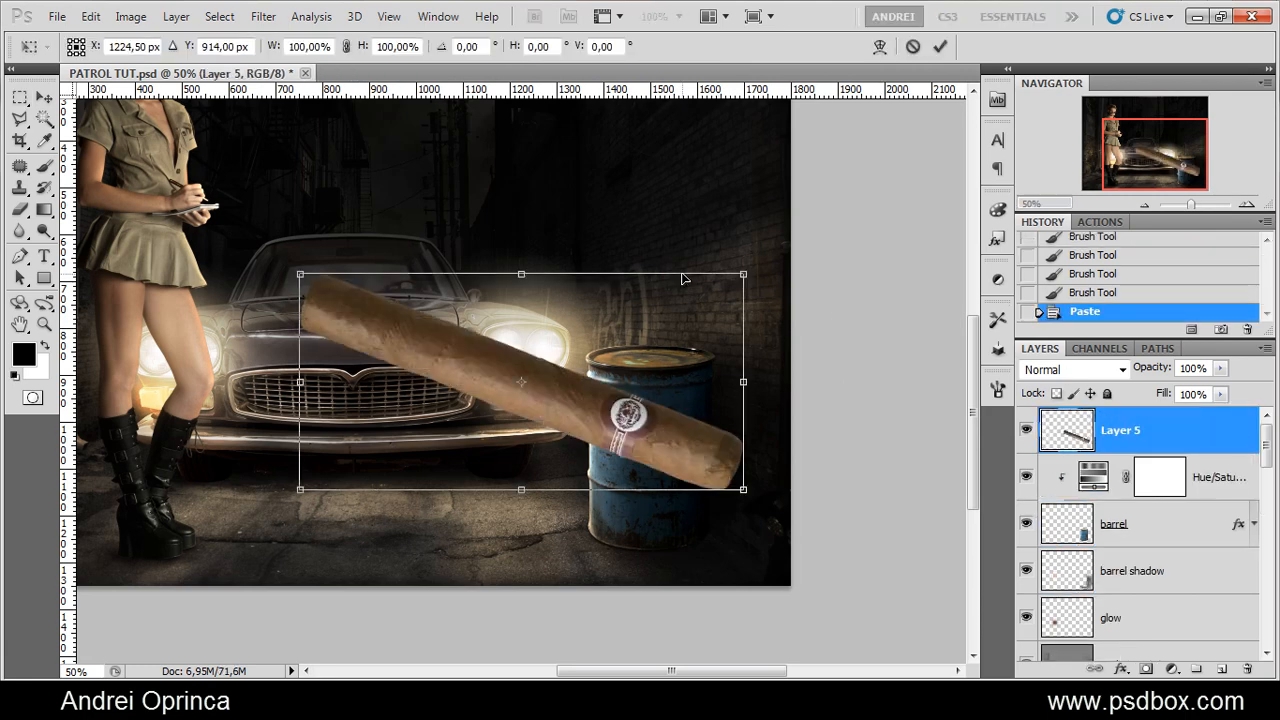
left_click_drag(307, 286, 521, 375)
left_click_drag(706, 366, 640, 347)
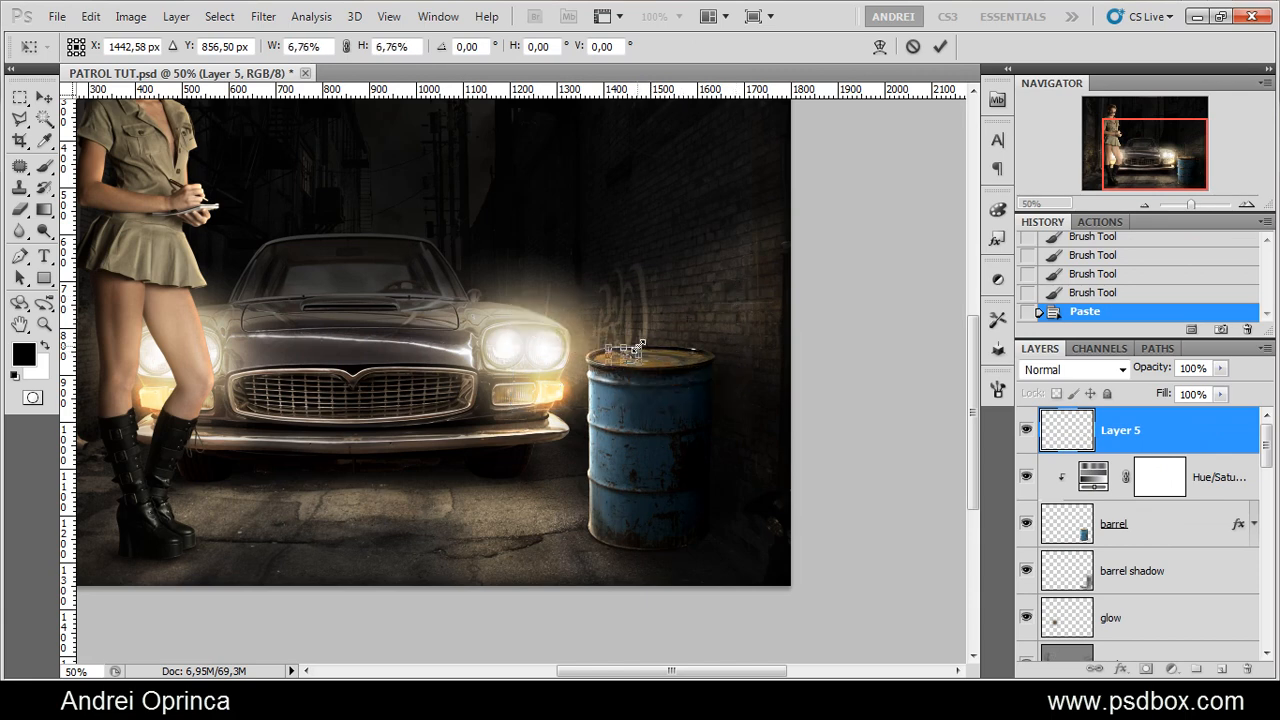
key("Return")
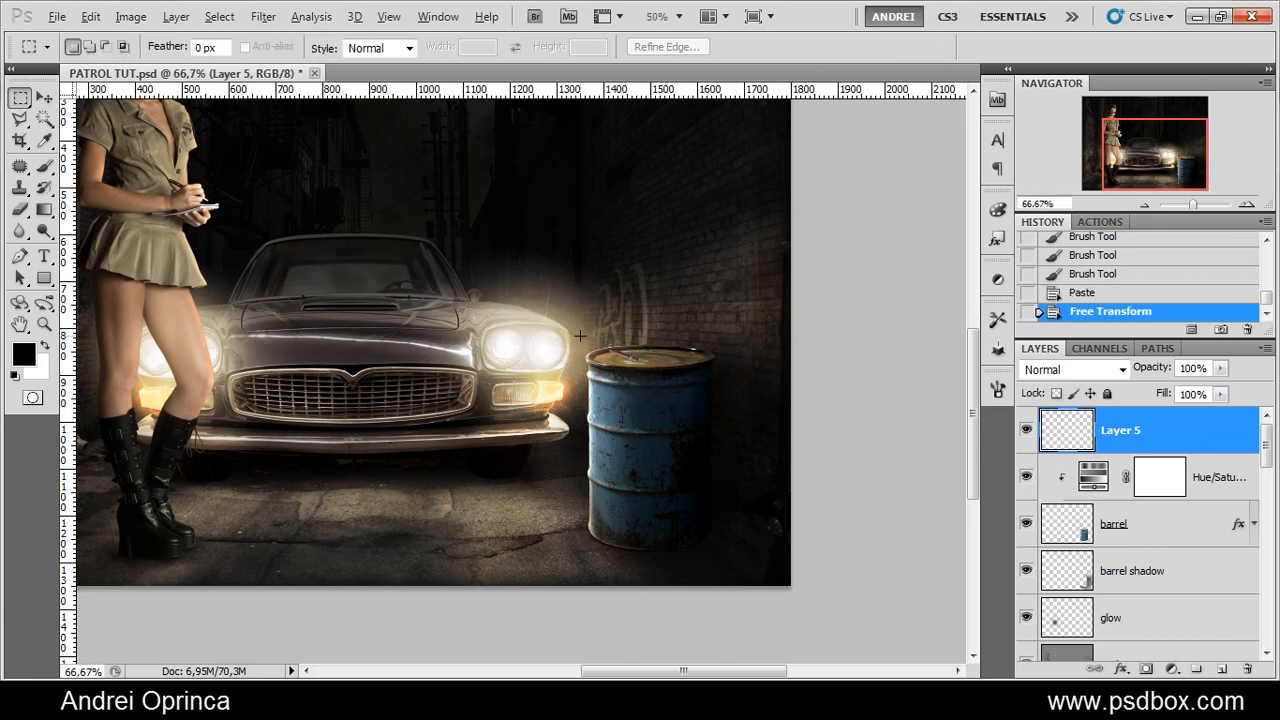
Flip the cigar vertically, rotate it to a shallow slope and rest it across the rim on the barrel's headlight side
scroll(670, 338, "up", 4)
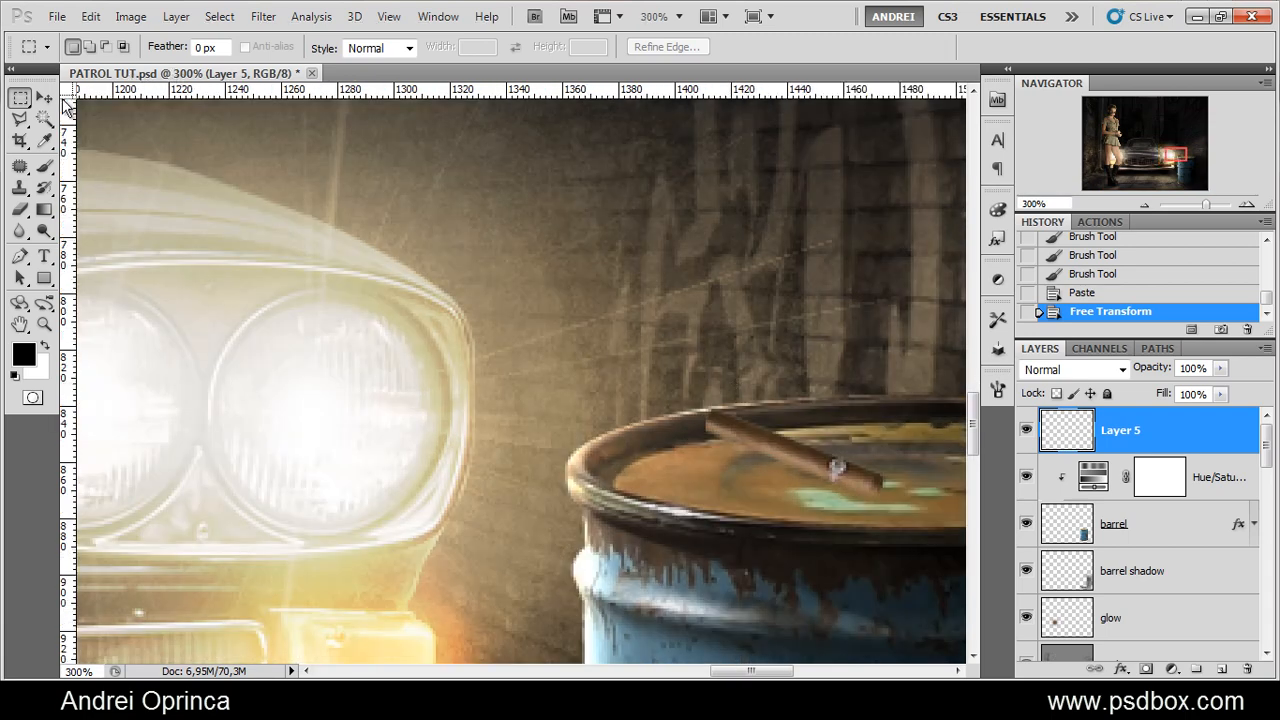
left_click(44, 97)
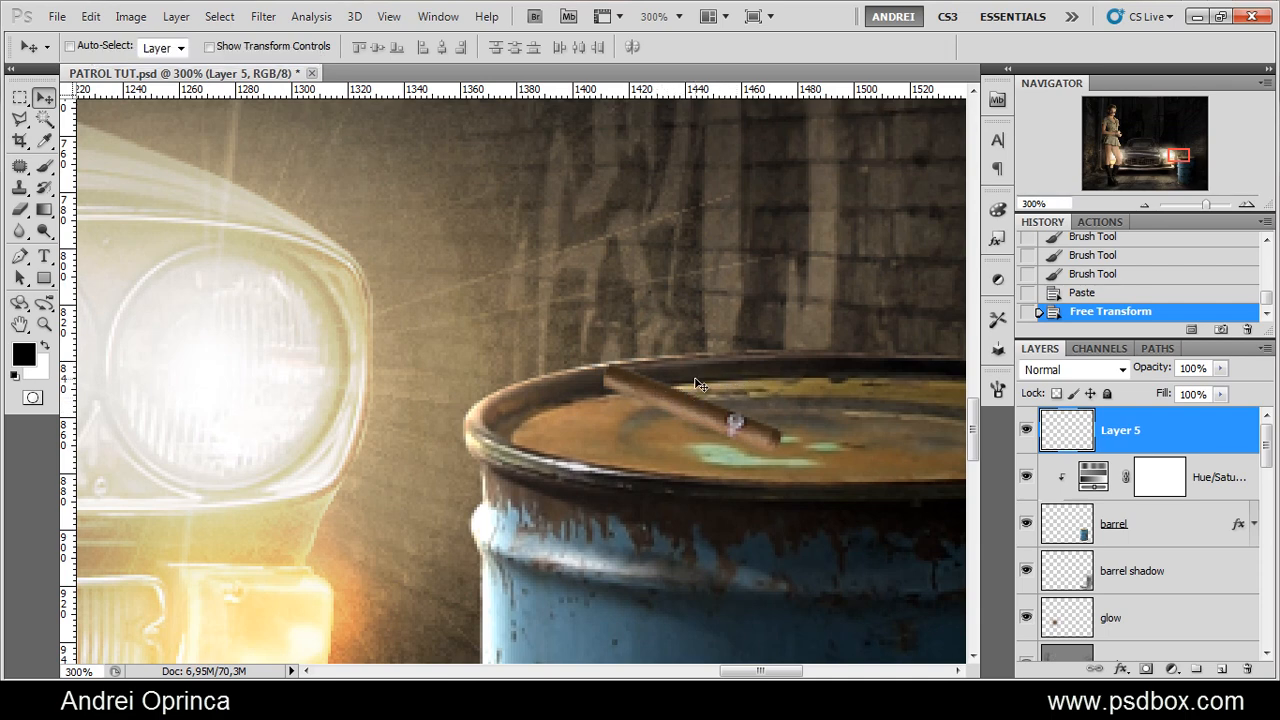
key("ctrl+t")
right_click(723, 389)
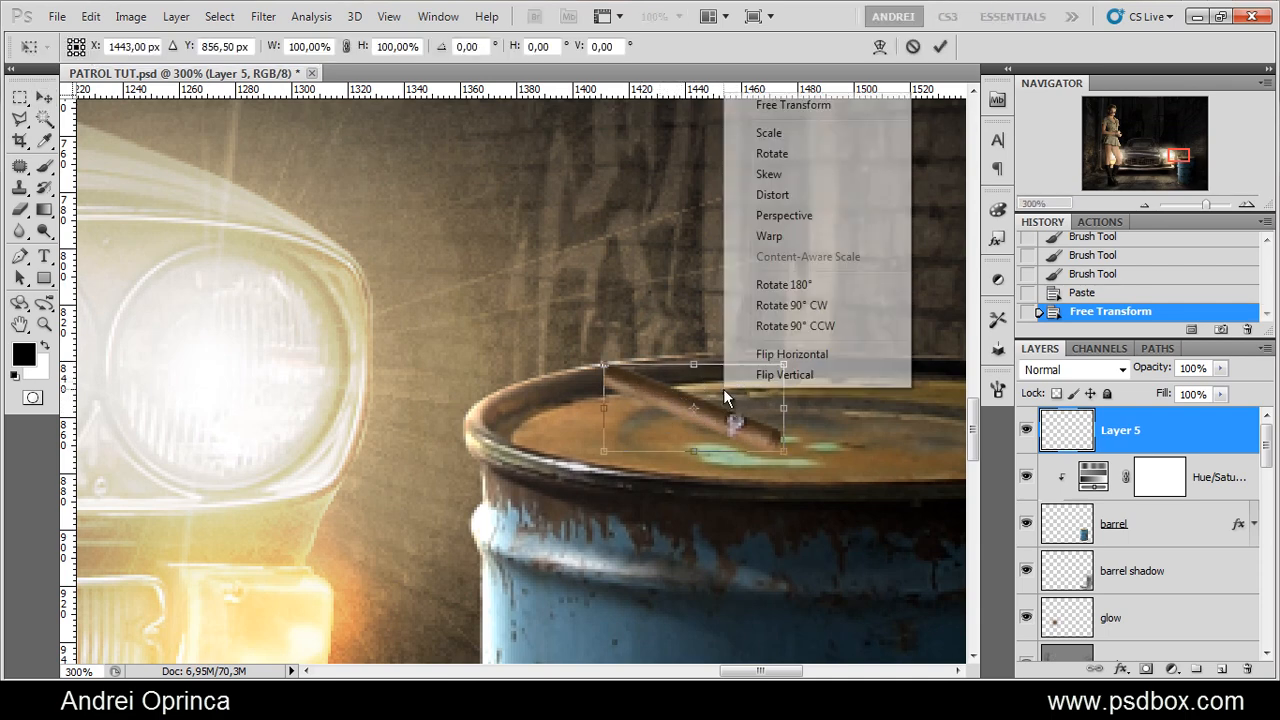
left_click(779, 376)
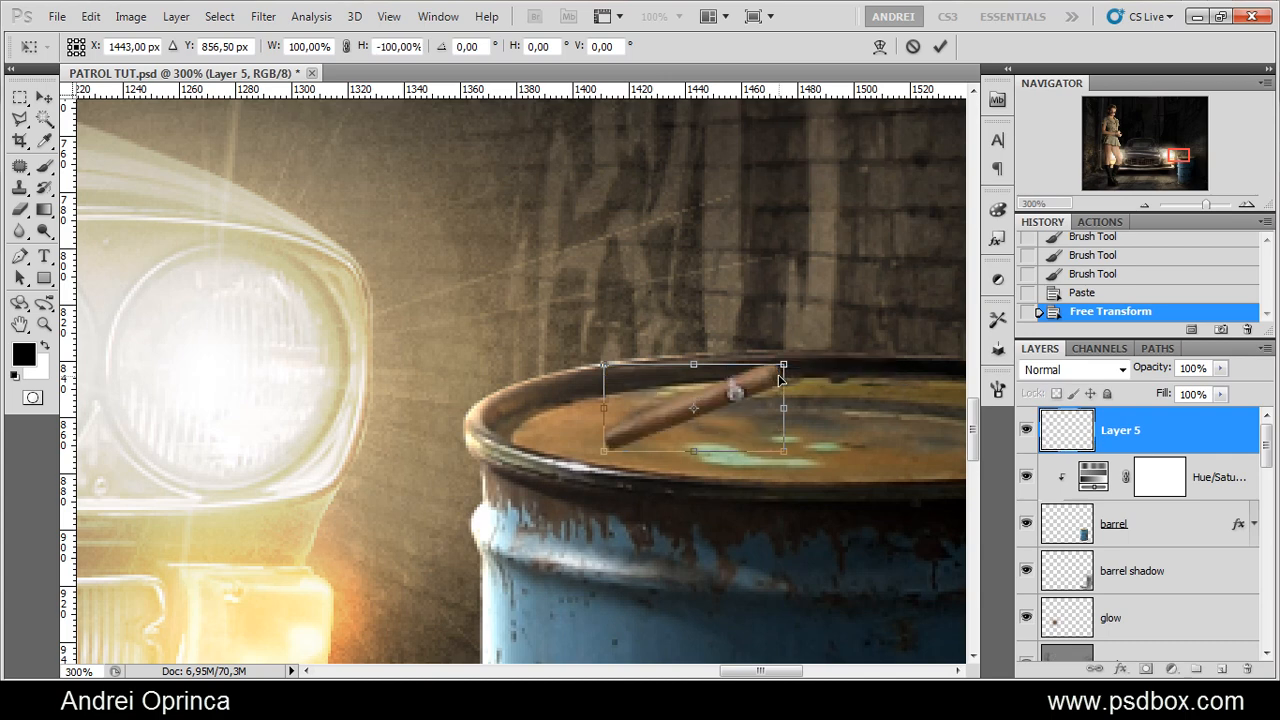
left_click_drag(829, 339, 723, 418)
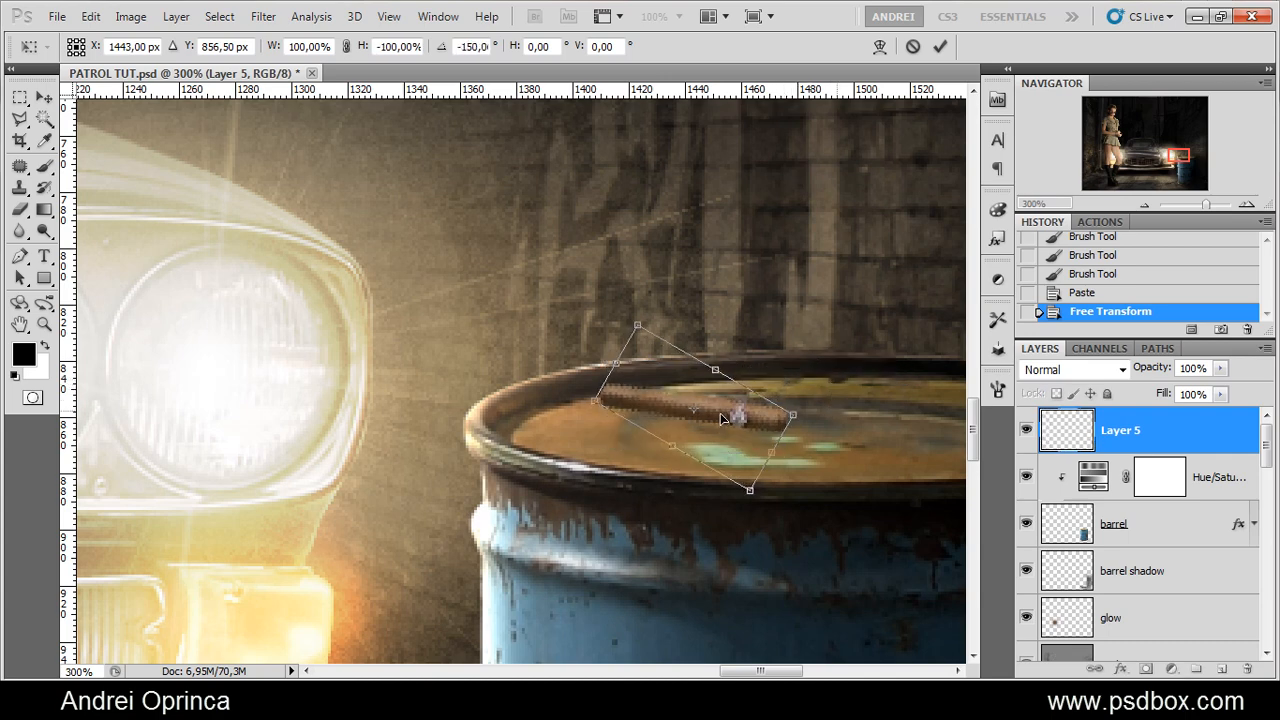
left_click_drag(862, 421, 842, 452)
left_click_drag(740, 420, 598, 402)
left_click_drag(694, 405, 690, 390)
key("Return")
left_click_drag(591, 413, 601, 423)
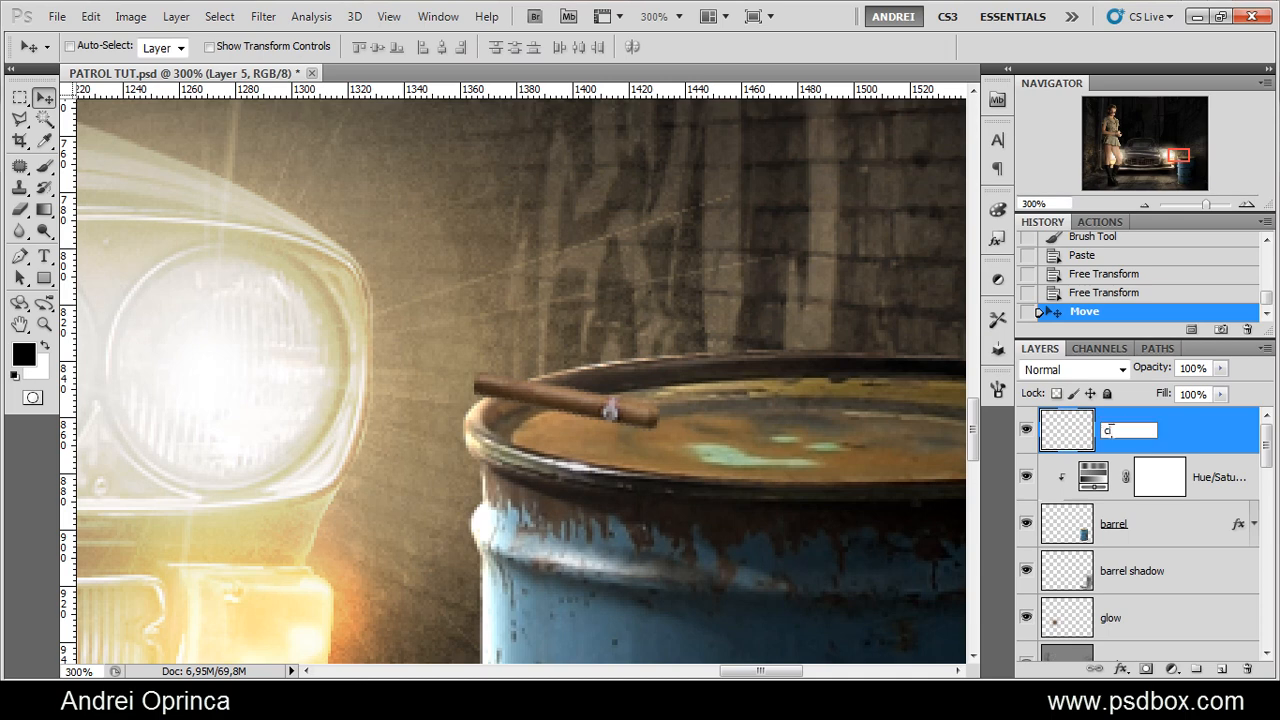
Rename the pasted cigar's layer as cigar
left_click(1111, 430)
type("cigar")
key("Return")
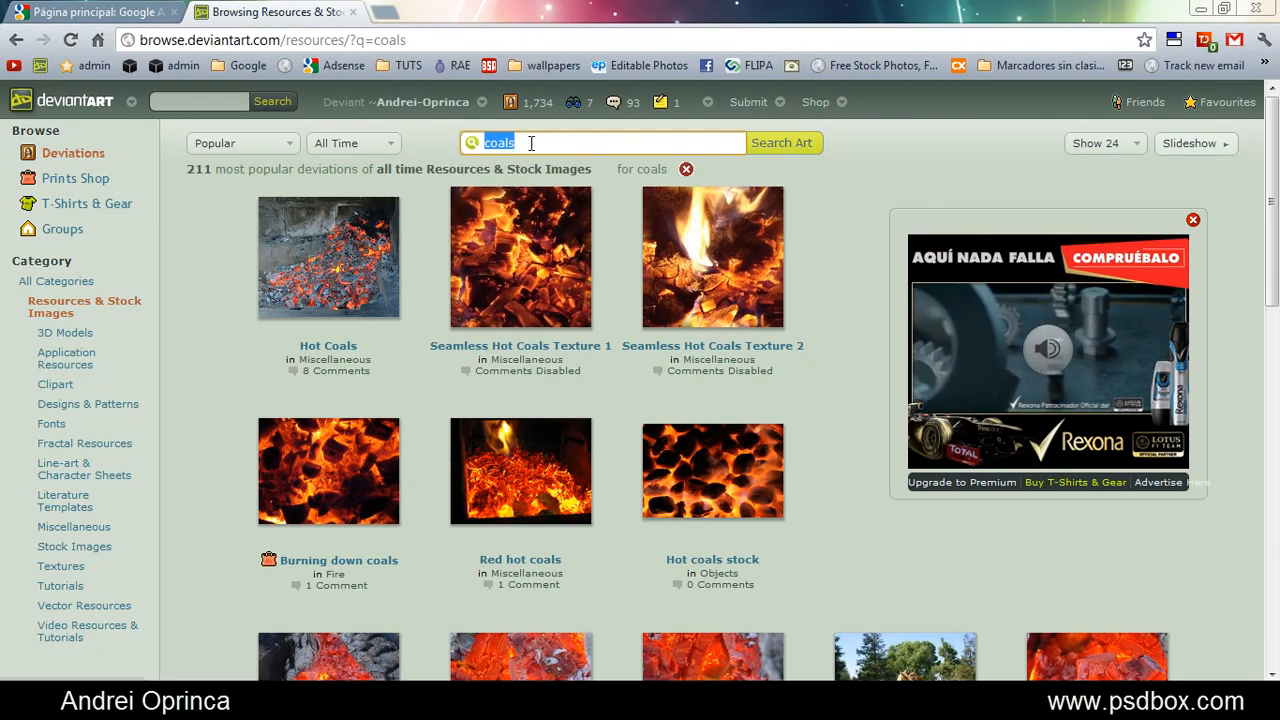
Open Seamless Hot Coals Texture 1 from the coals search results and copy the full image
left_click(867, 332)
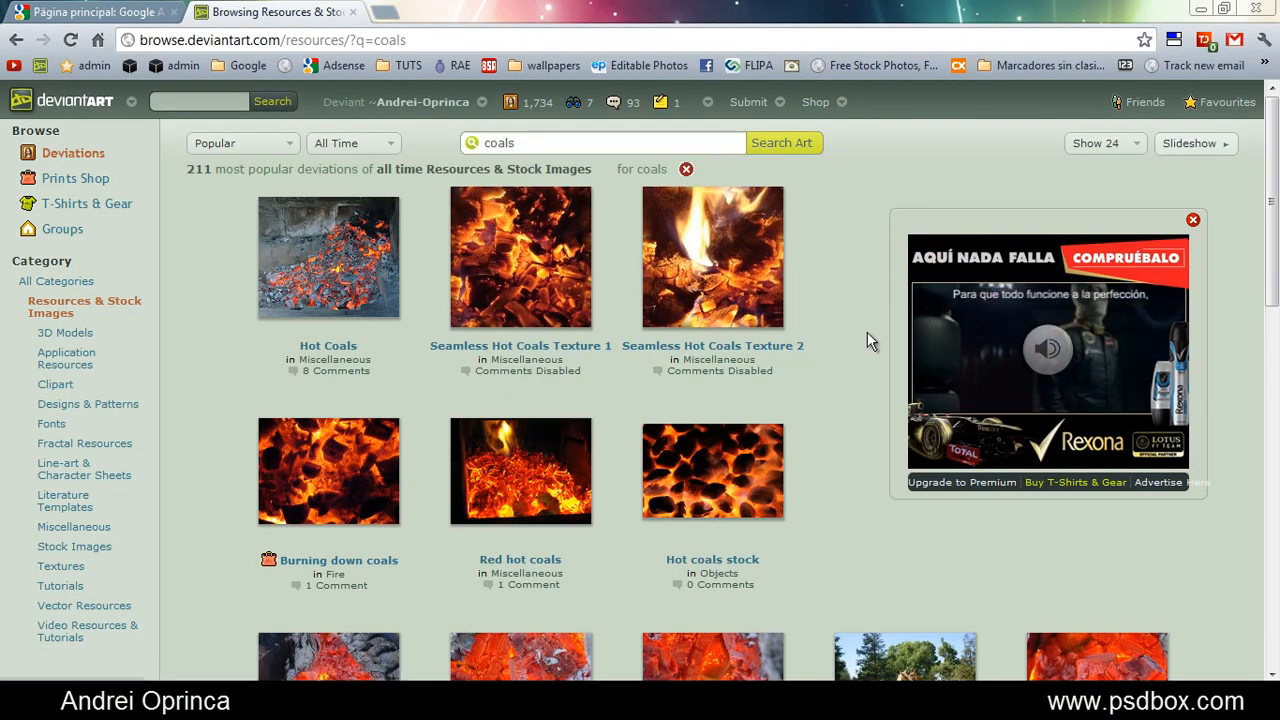
left_click(533, 264)
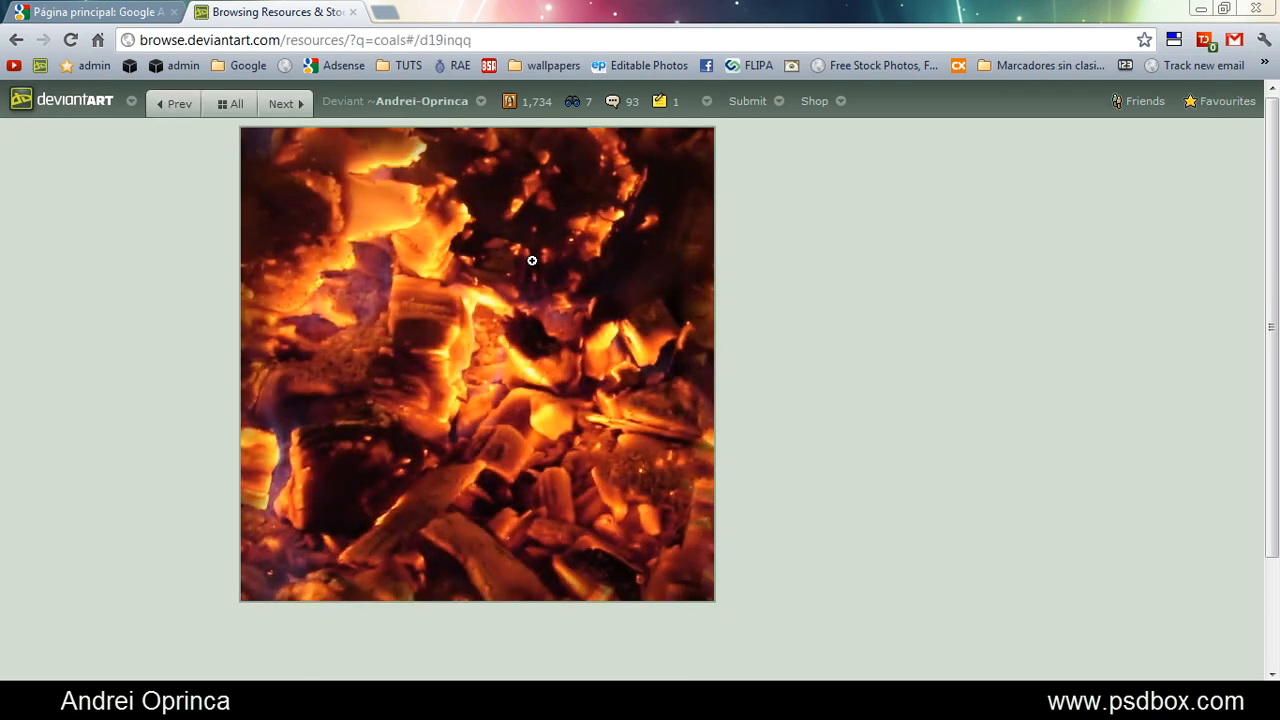
right_click(484, 323)
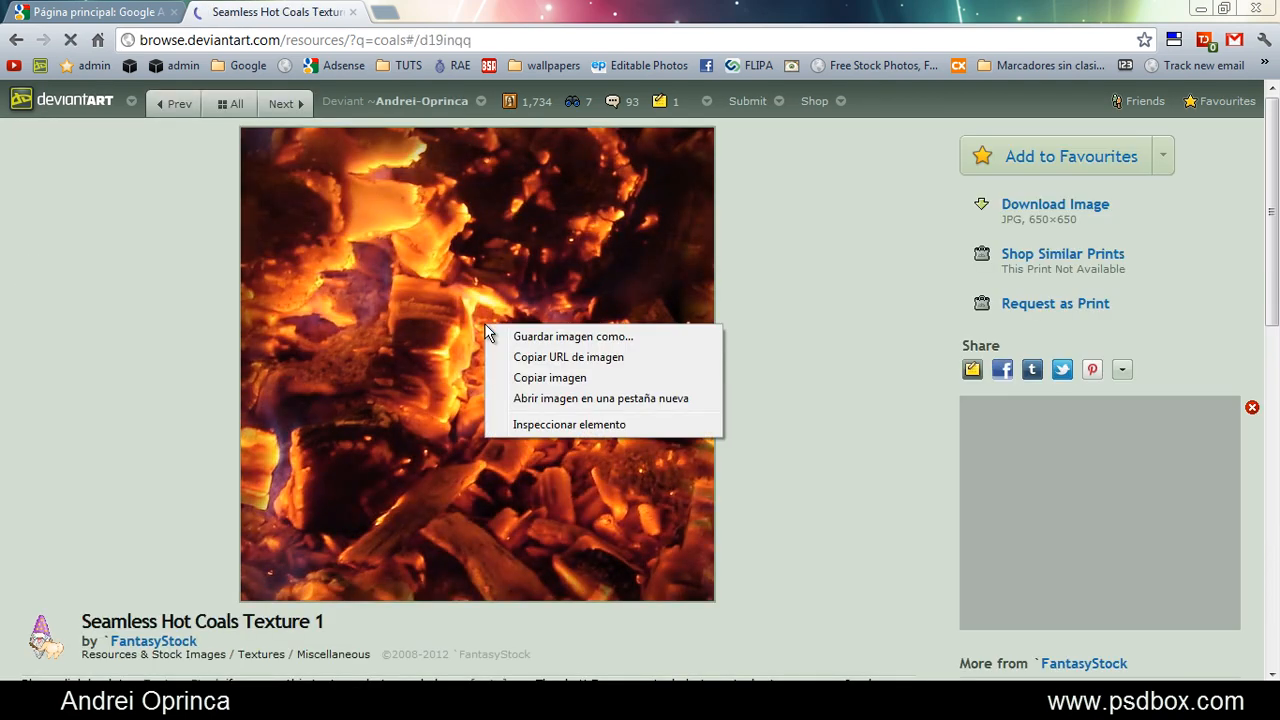
left_click(575, 380)
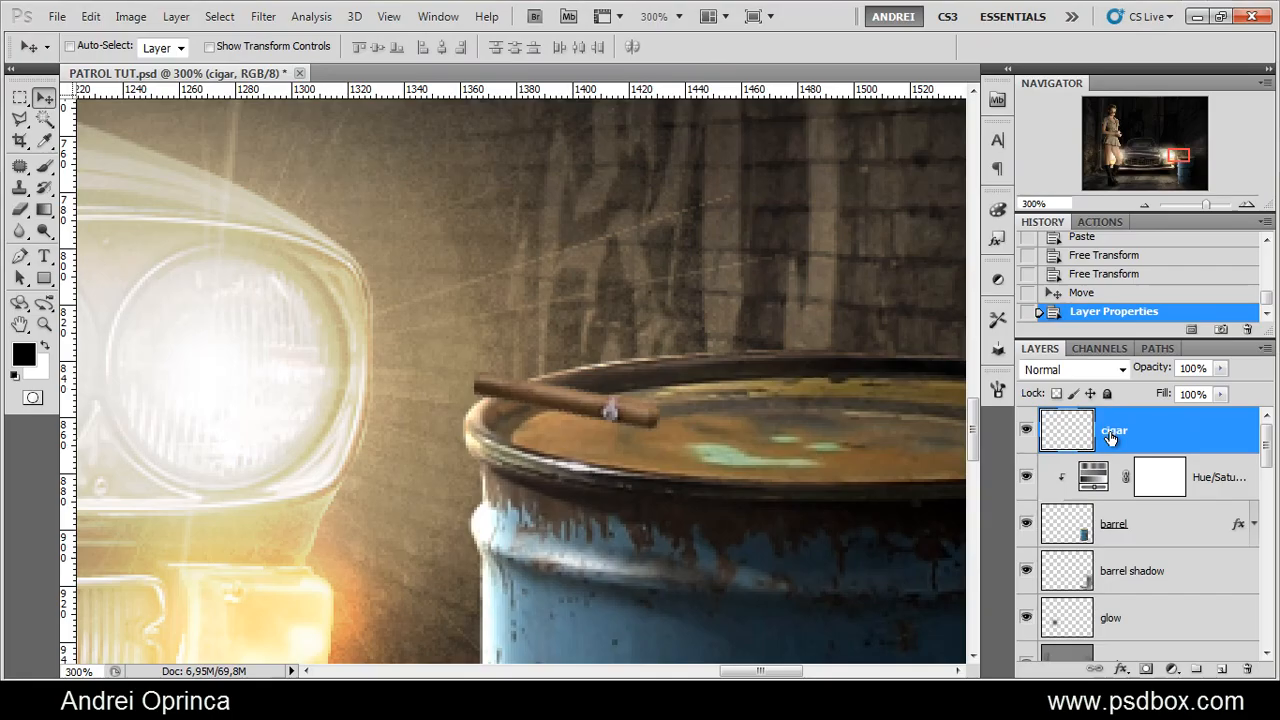
Switch to Photoshop, create a new document with the default settings and paste the hot coals image into it
key("ctrl+n")
key("Return")
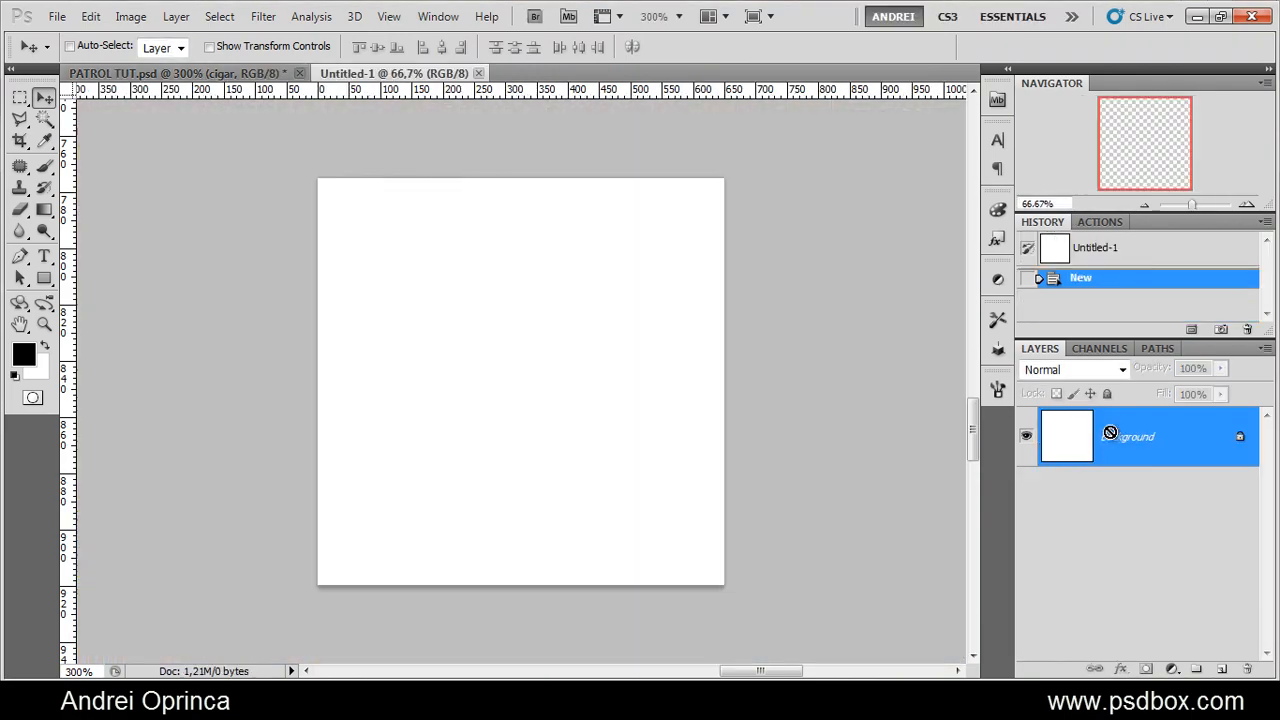
key("ctrl+v")
Copy a small rectangular patch of glowing coal near the image's centre and close the coals document without saving
left_click(20, 97)
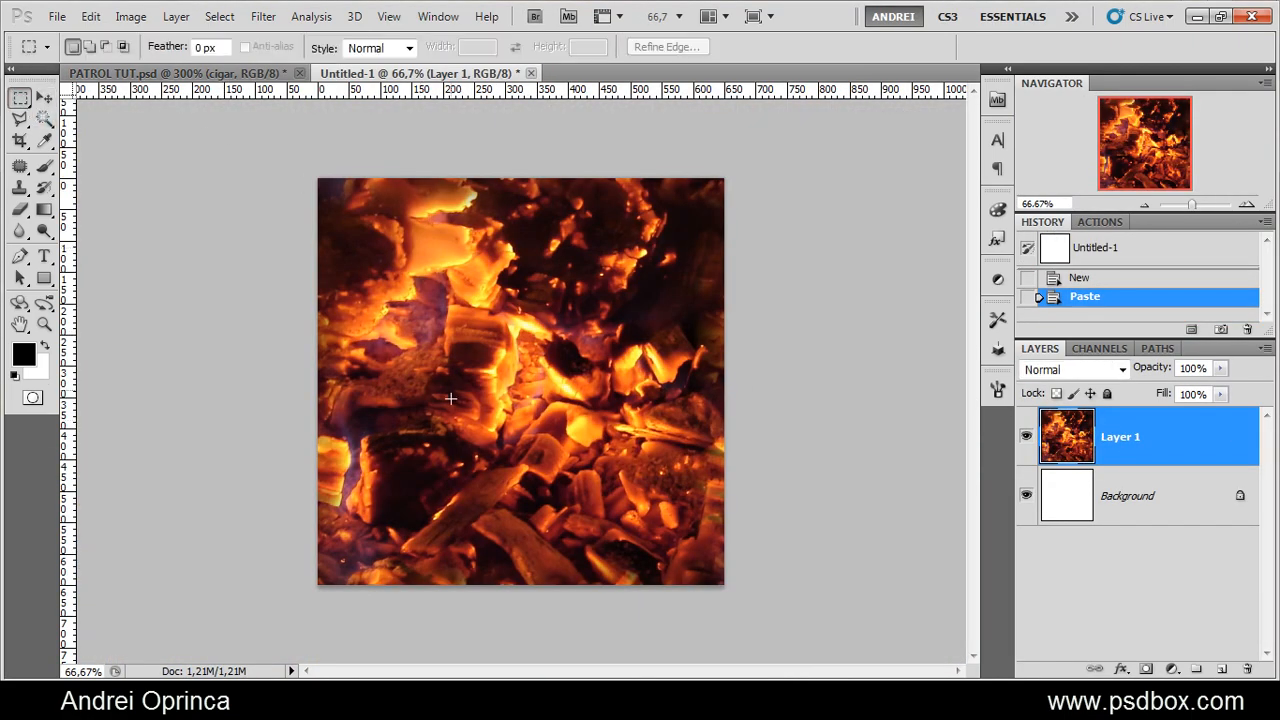
key("ctrl+plus")
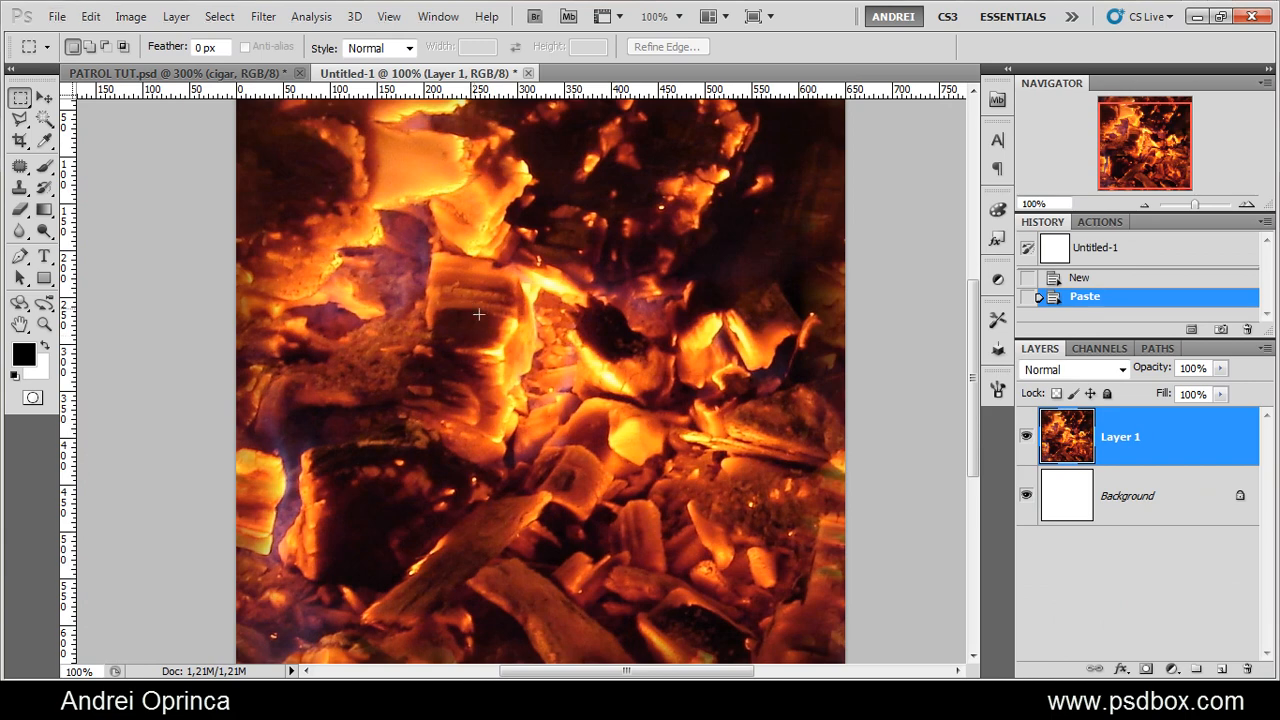
left_click_drag(472, 308, 522, 372)
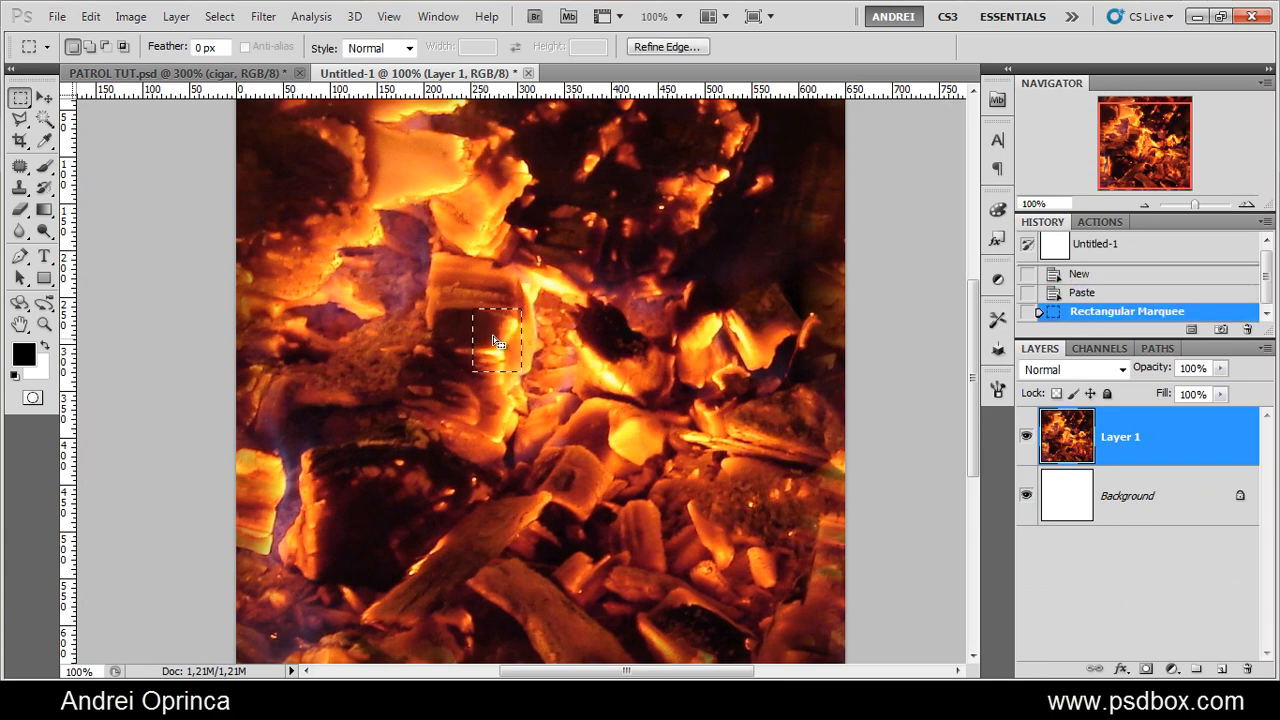
key("ctrl+w")
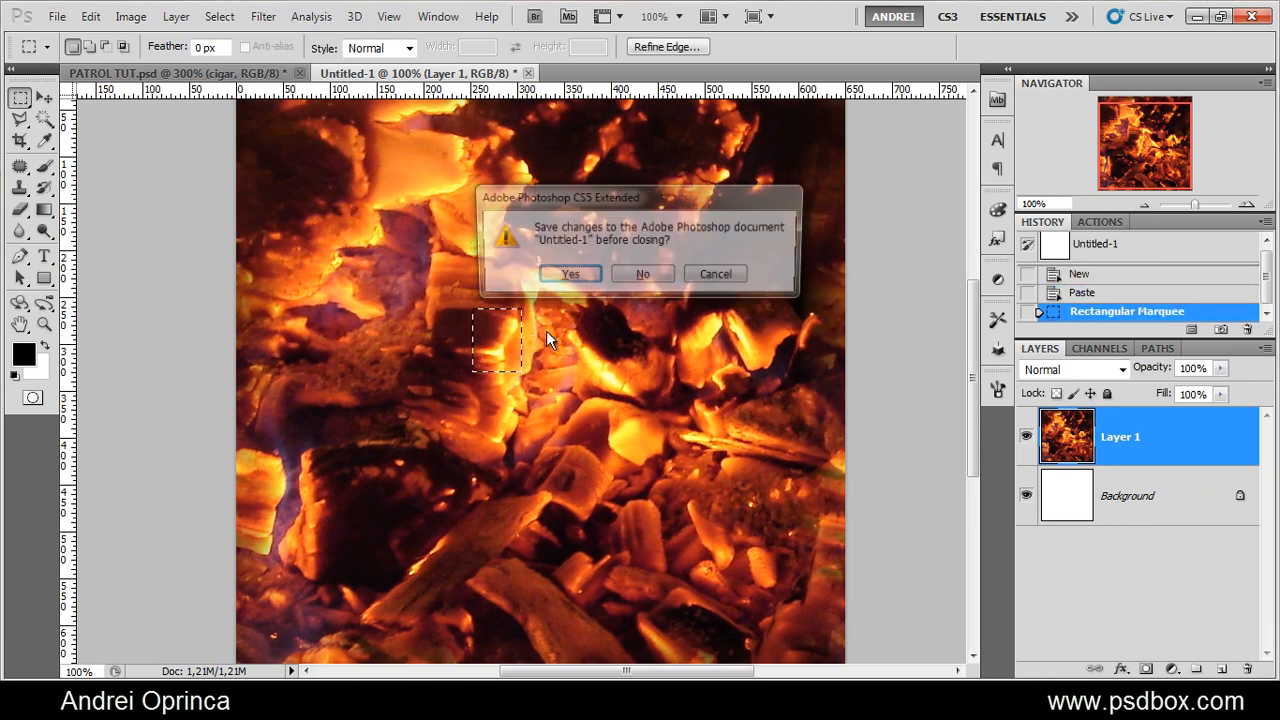
left_click(651, 277)
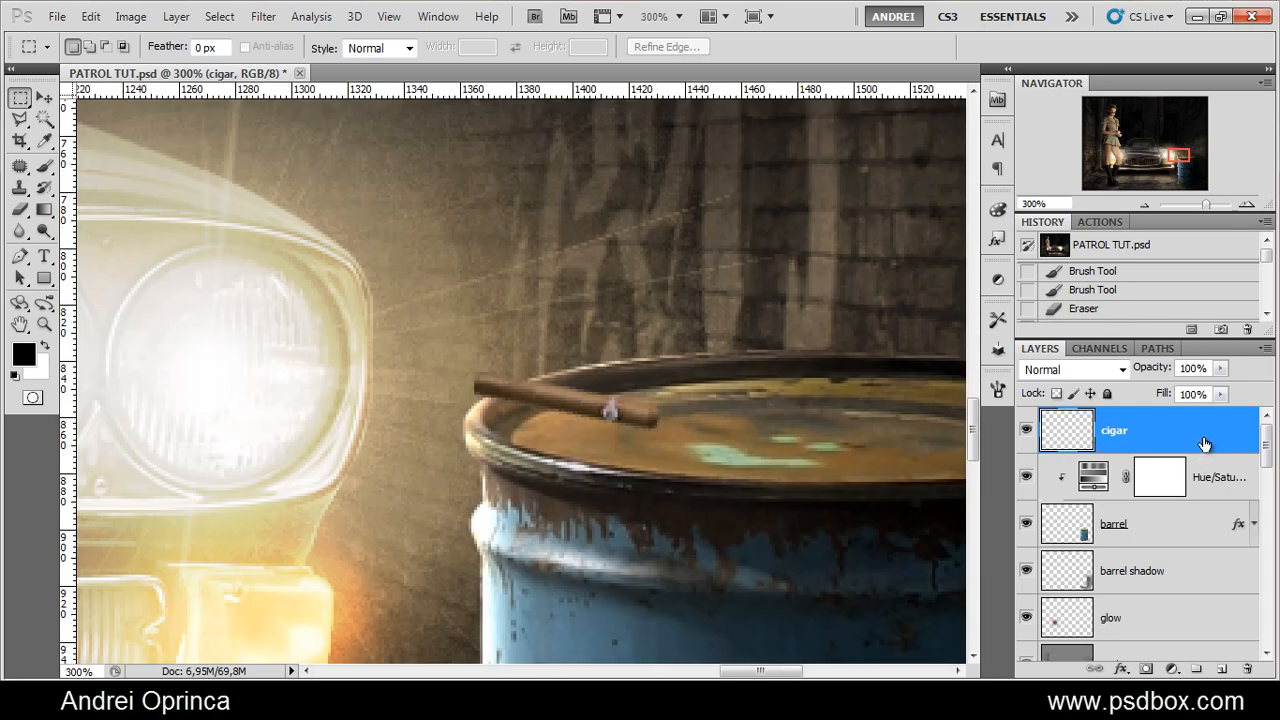
Paste the coal patch above the cigar layer and clip it to the cigar
key("ctrl+v")
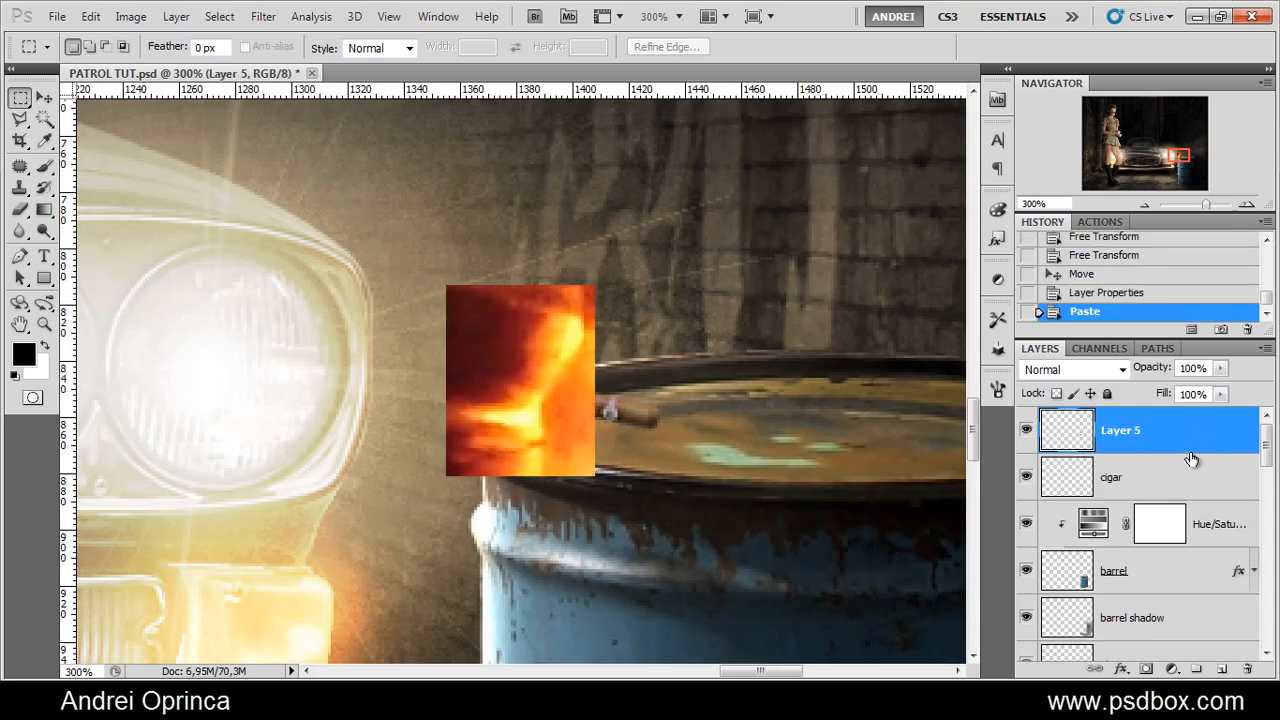
left_click(1195, 458, "alt")
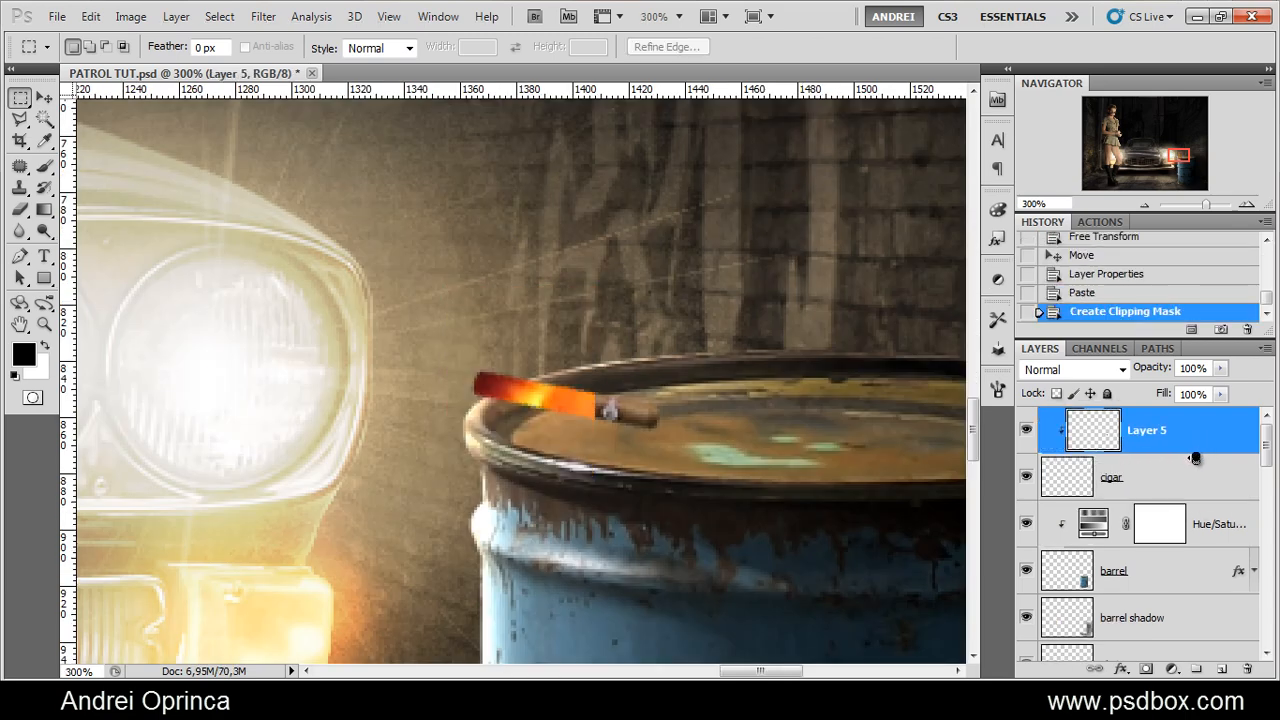
Flip the coal patch horizontally, scale it to 24.92%, rotate it and fit it over the cigar's headlight-side tip
left_click(44, 97)
key("ctrl+t")
right_click(580, 346)
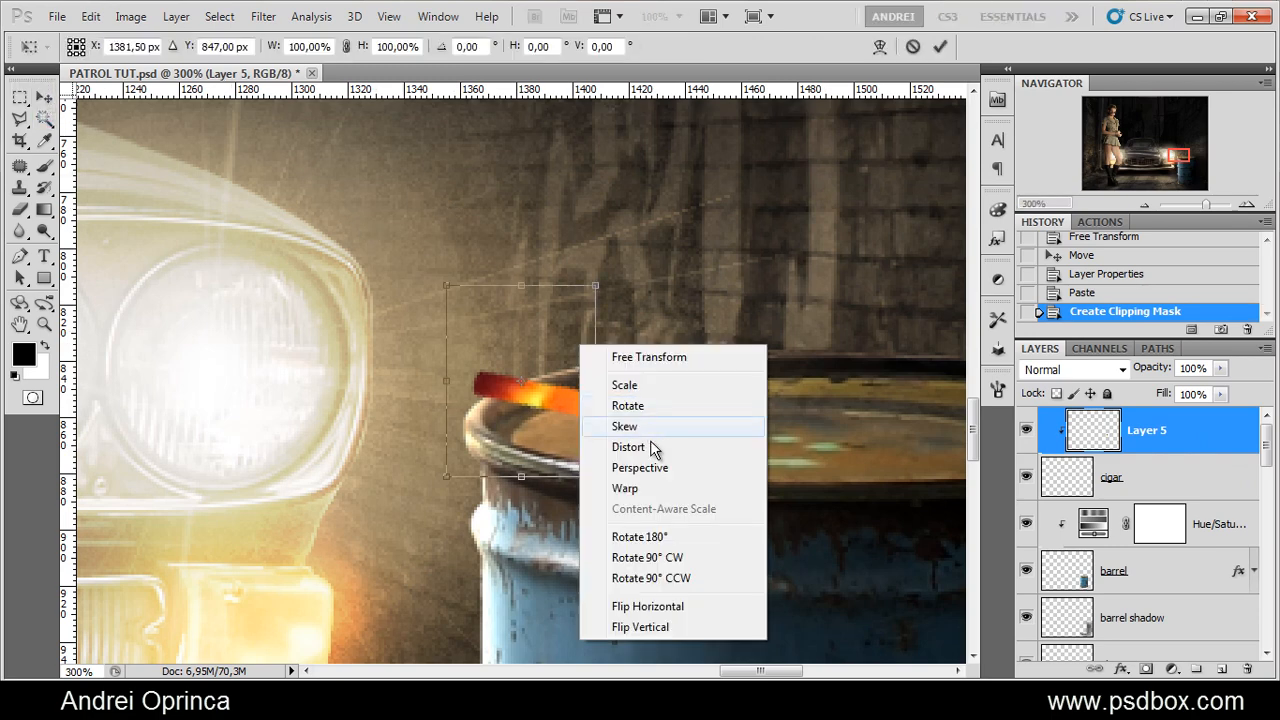
left_click(648, 606)
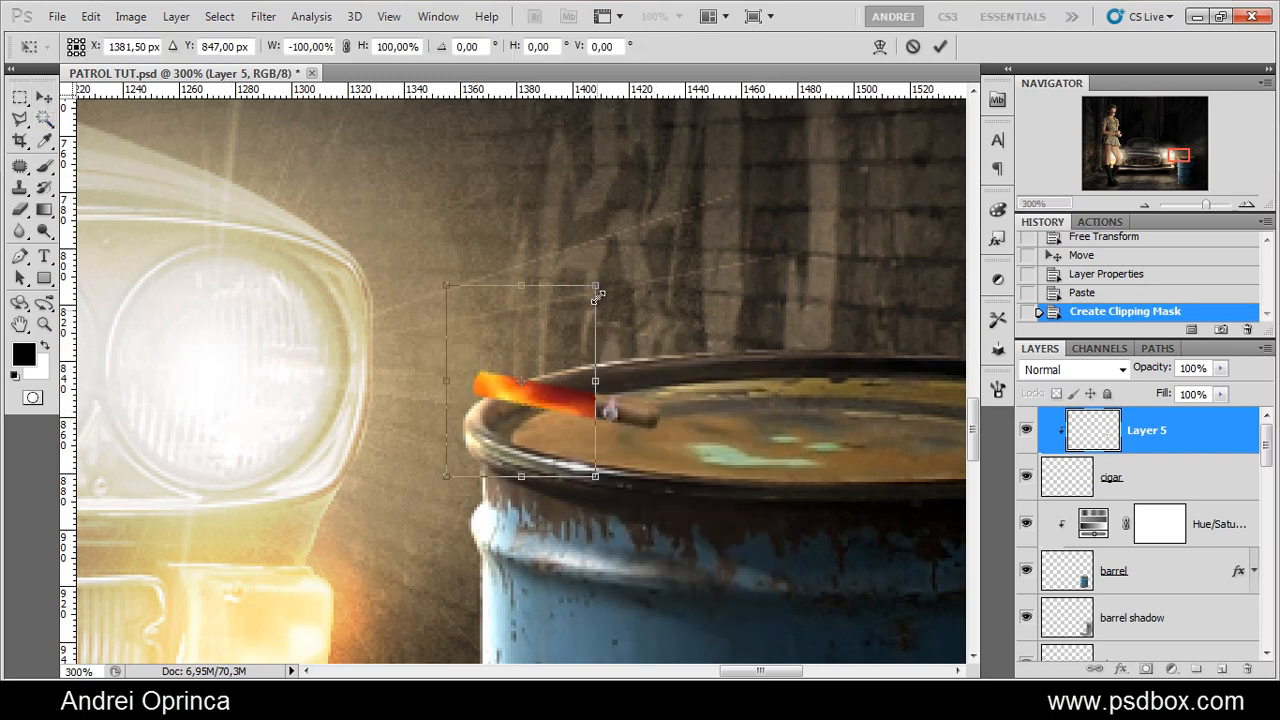
left_click_drag(599, 295, 488, 402)
left_click_drag(555, 344, 562, 397)
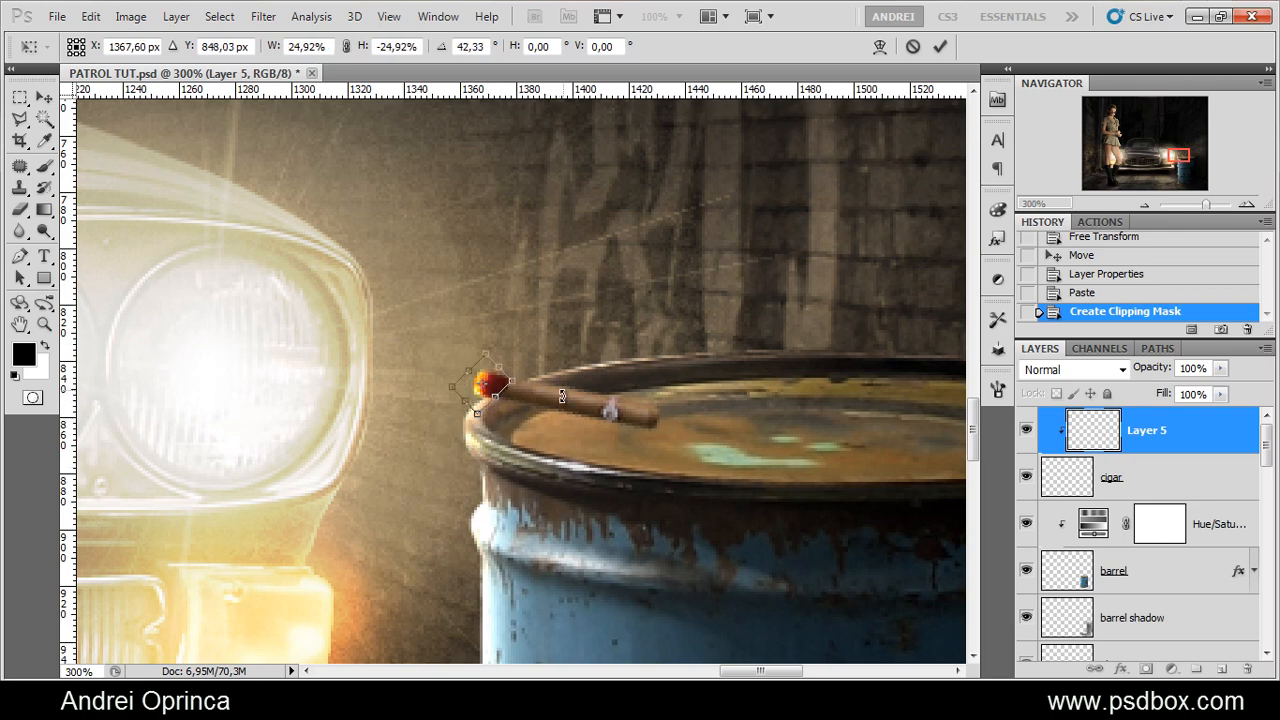
key("Return")
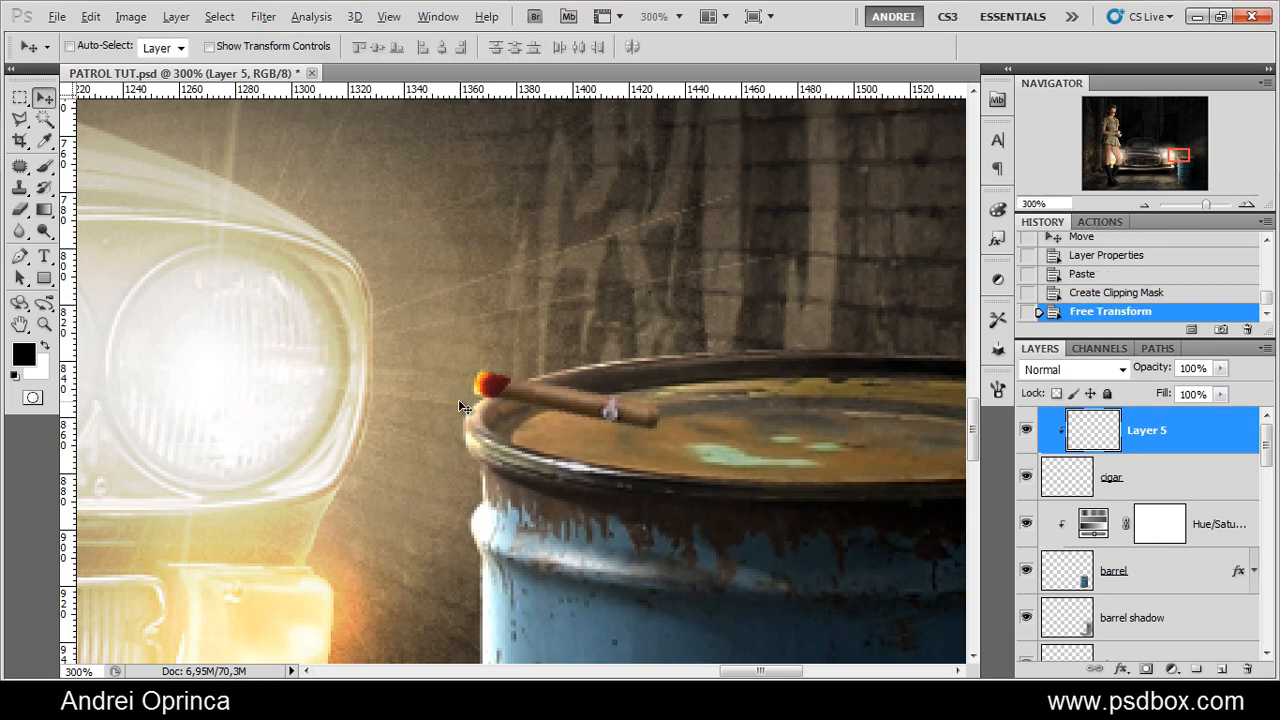
Add a layer mask to the coal patch layer and reduce the brush size to 9 px
scroll(458, 399, "up", 3)
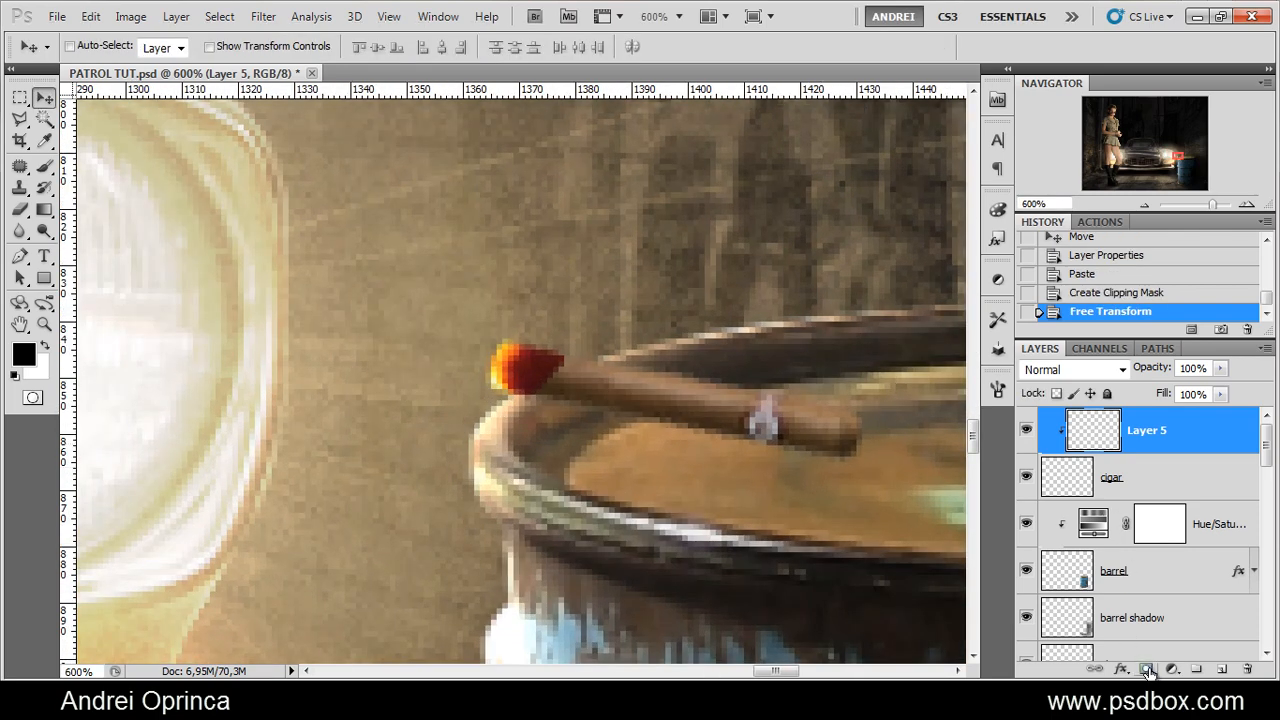
left_click(1148, 670)
key("b")
right_click(620, 354)
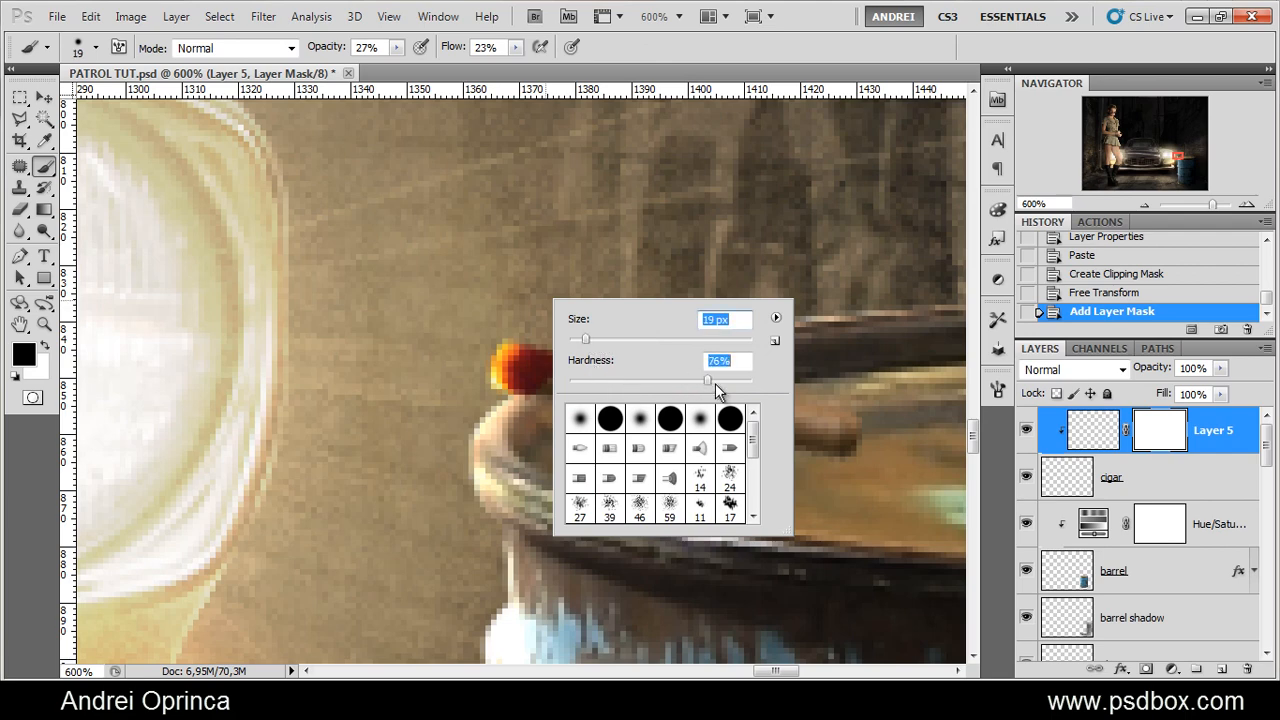
left_click_drag(715, 383, 711, 418)
key("Return")
right_click(679, 381)
key("Return")
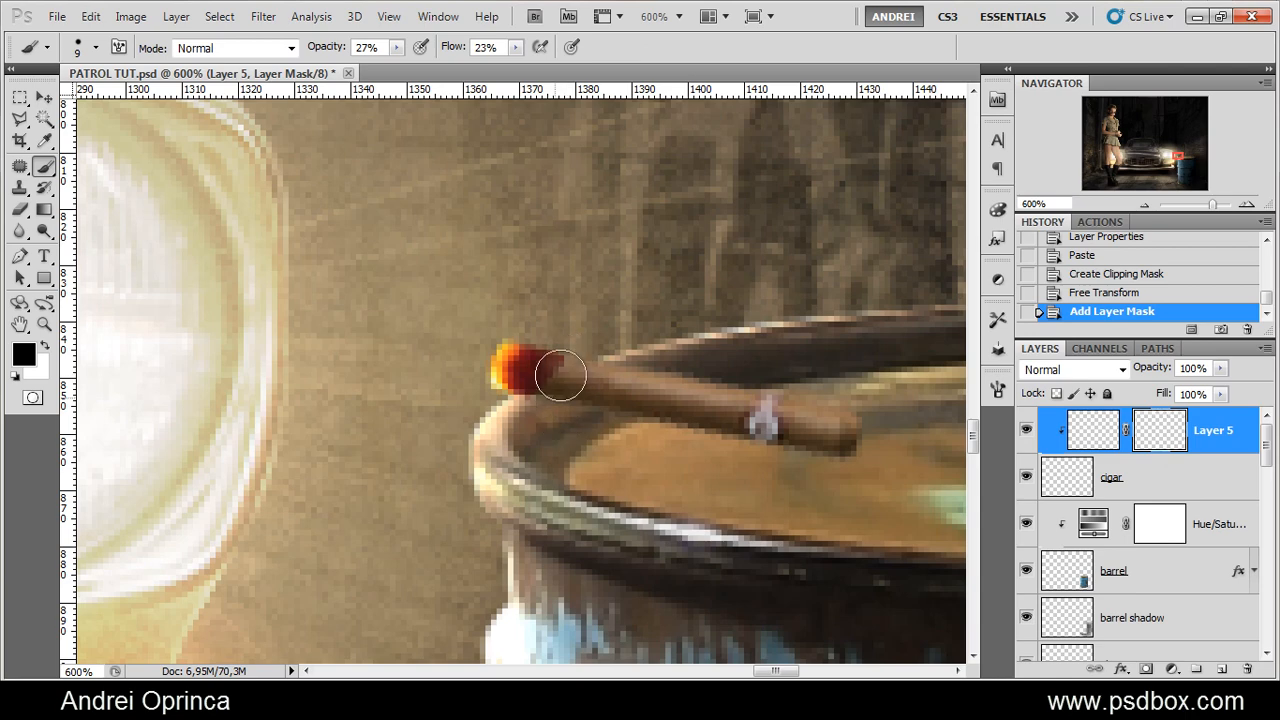
Raise the brush opacity and flow to 100% and mask out the coal's inner edge, leaving a thin ember on the cigar's tip
left_click(561, 376)
left_click(561, 376)
left_click(561, 376)
left_click_drag(397, 52, 600, 70)
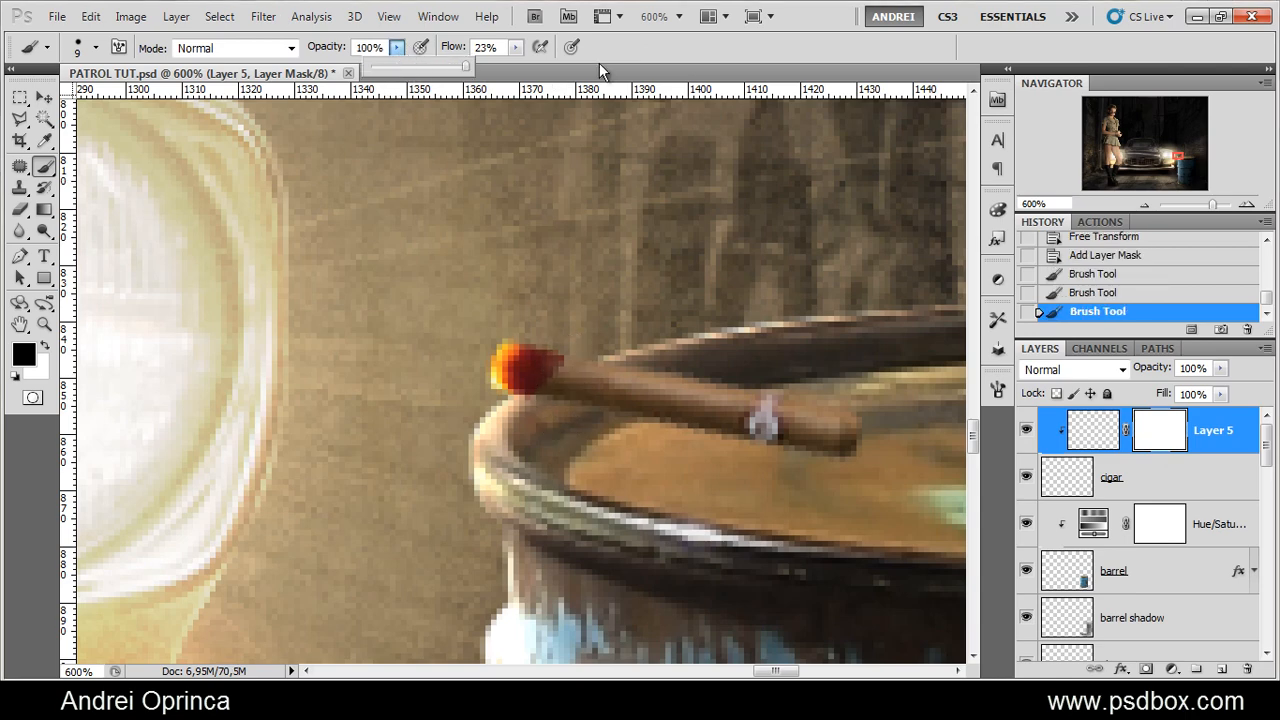
left_click(513, 49)
left_click(578, 370)
mouse_move(568, 371)
left_mouse_down()
mouse_move(564, 334)
mouse_move(551, 415)
left_mouse_up()
mouse_move(551, 415)
left_mouse_down()
mouse_move(566, 361)
mouse_move(546, 411)
left_mouse_up()
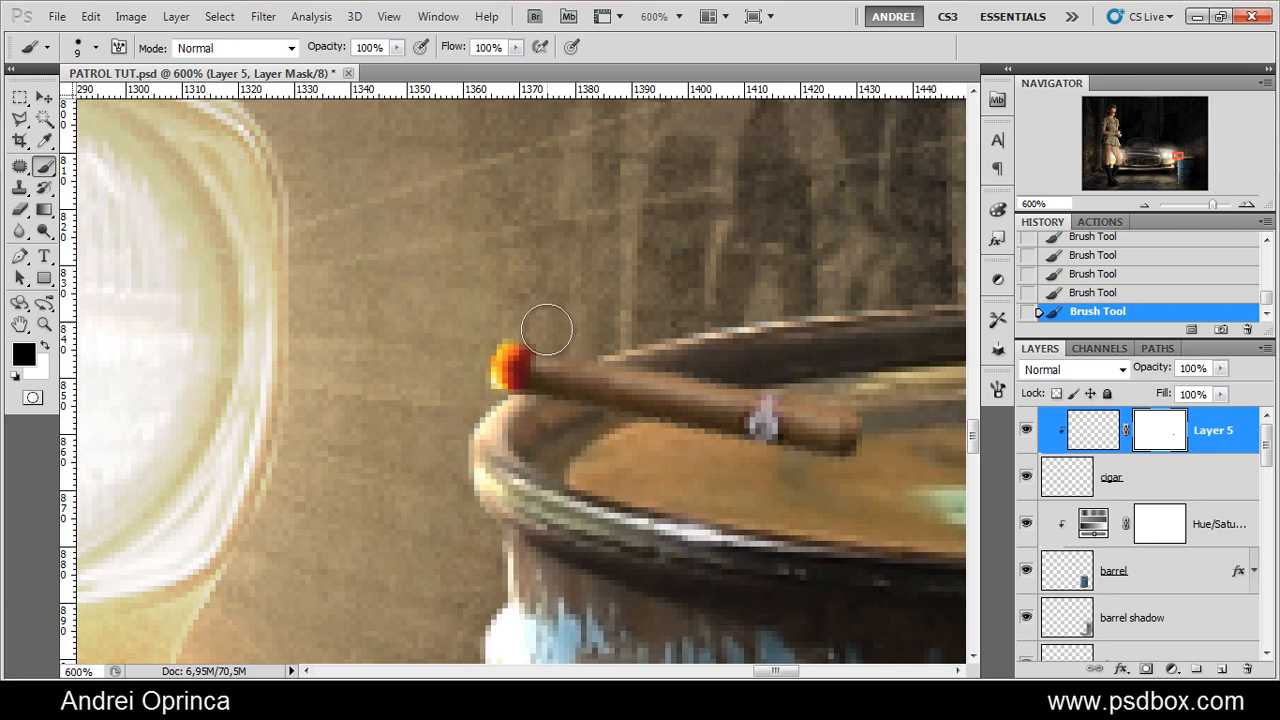
scroll(586, 306, "down", 2)
scroll(600, 300, "up", 2)
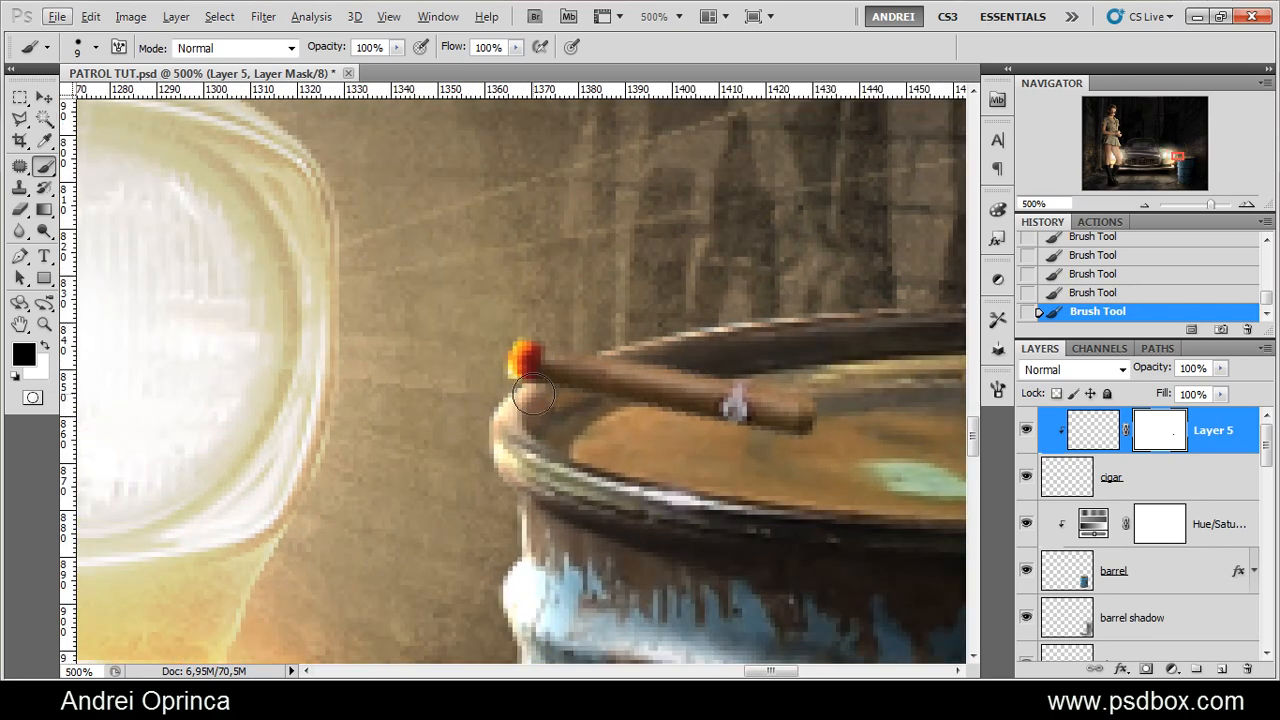
left_click_drag(547, 351, 550, 371)
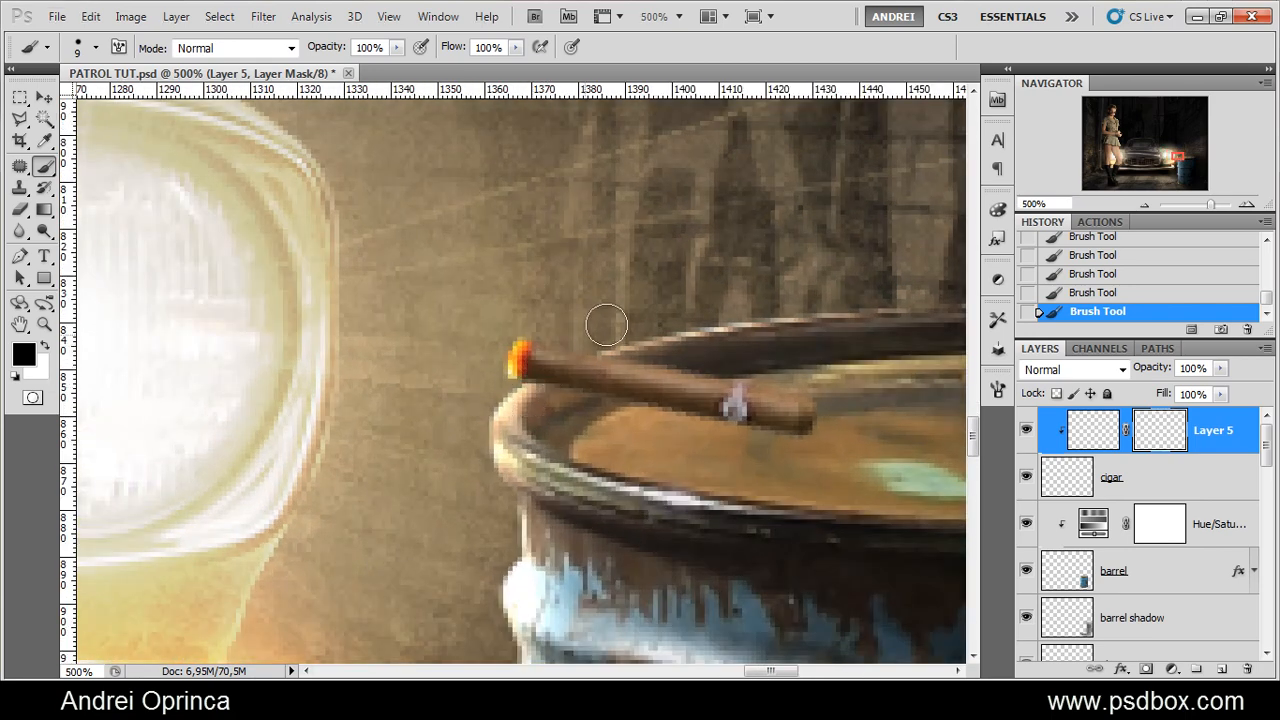
Create a new layer directly beneath the cigar layer and name it cigar smoke
scroll(609, 318, "down", 4)
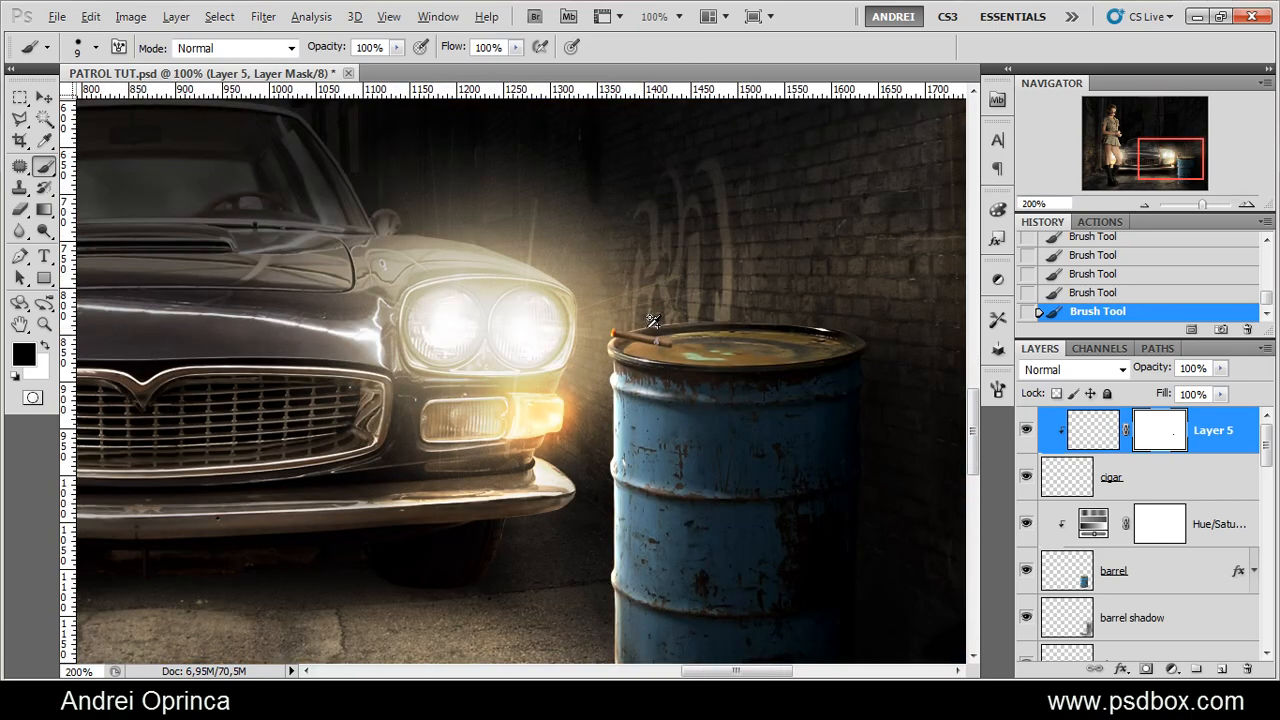
scroll(650, 316, "up", 2)
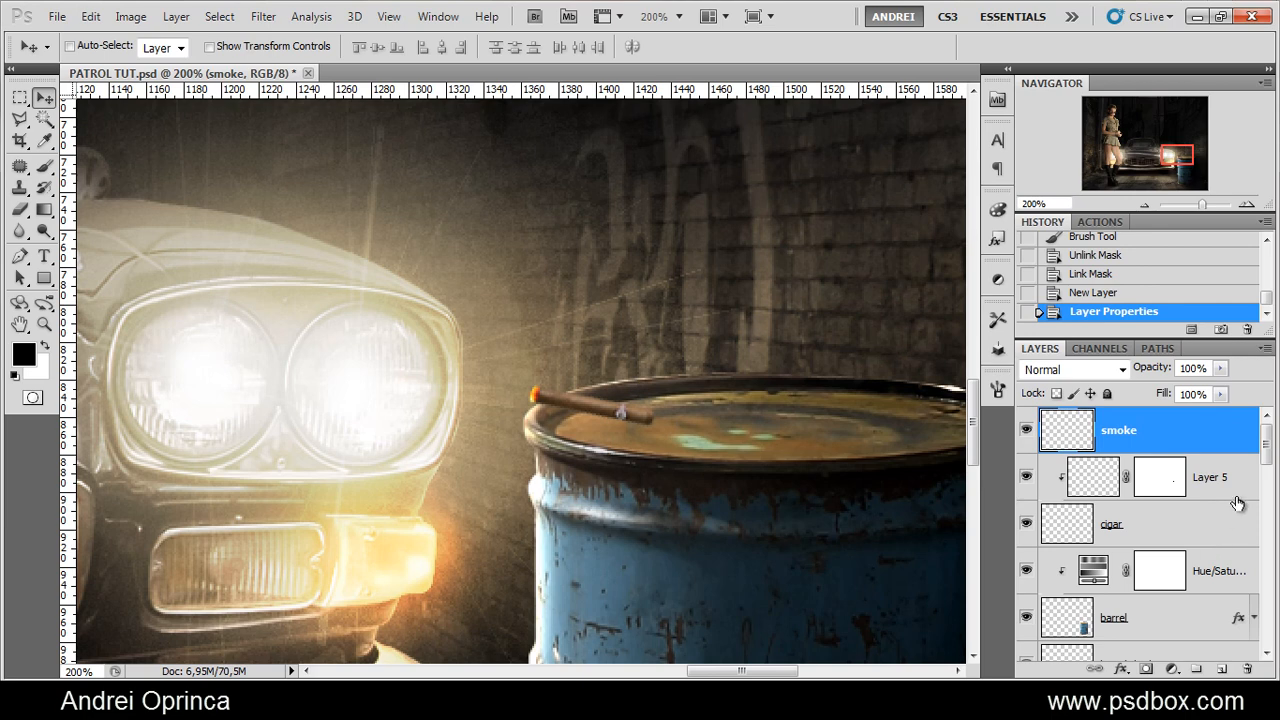
left_click(1230, 492)
left_click(1218, 540)
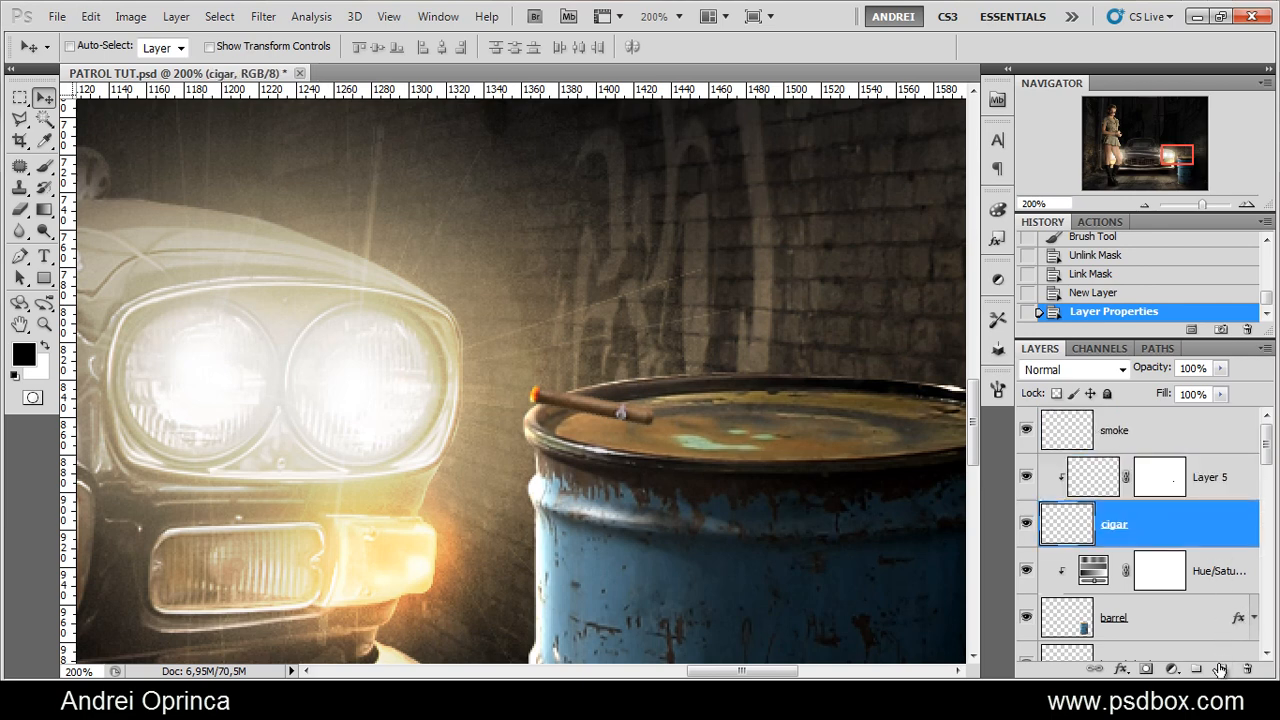
left_click(1221, 668, "ctrl")
double_click(1115, 570)
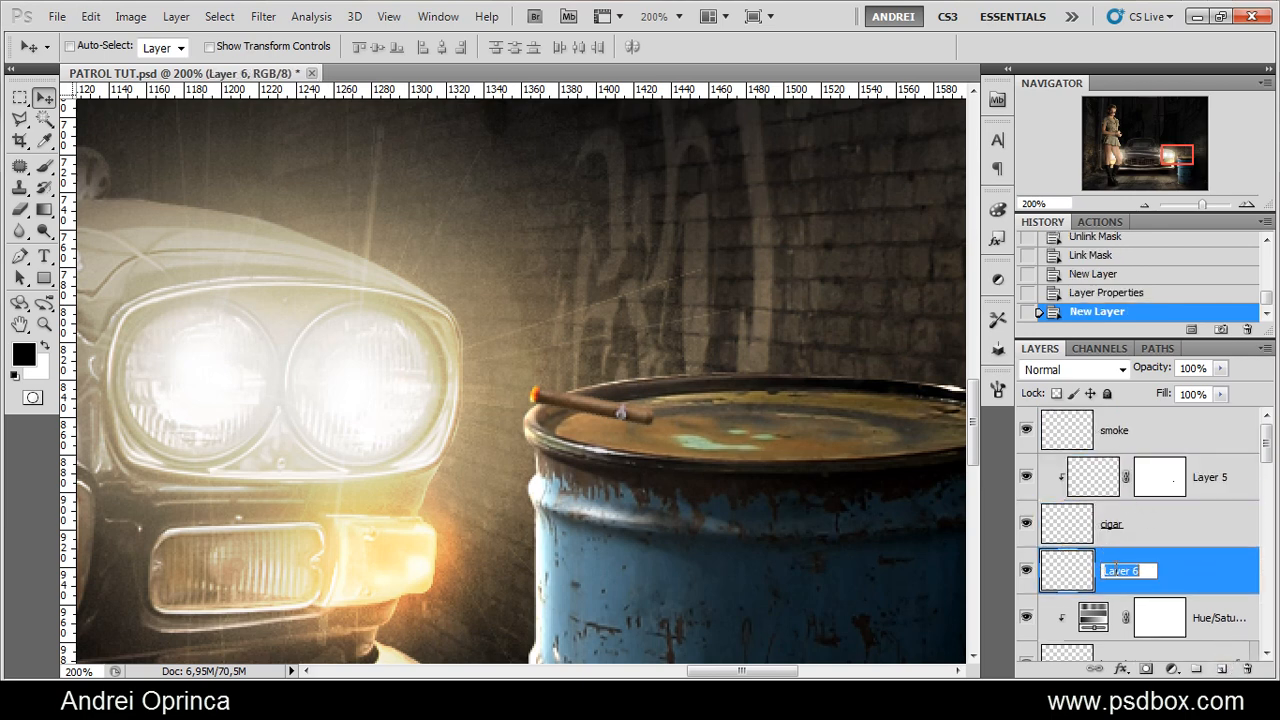
type("cigar smoke")
key("Return")
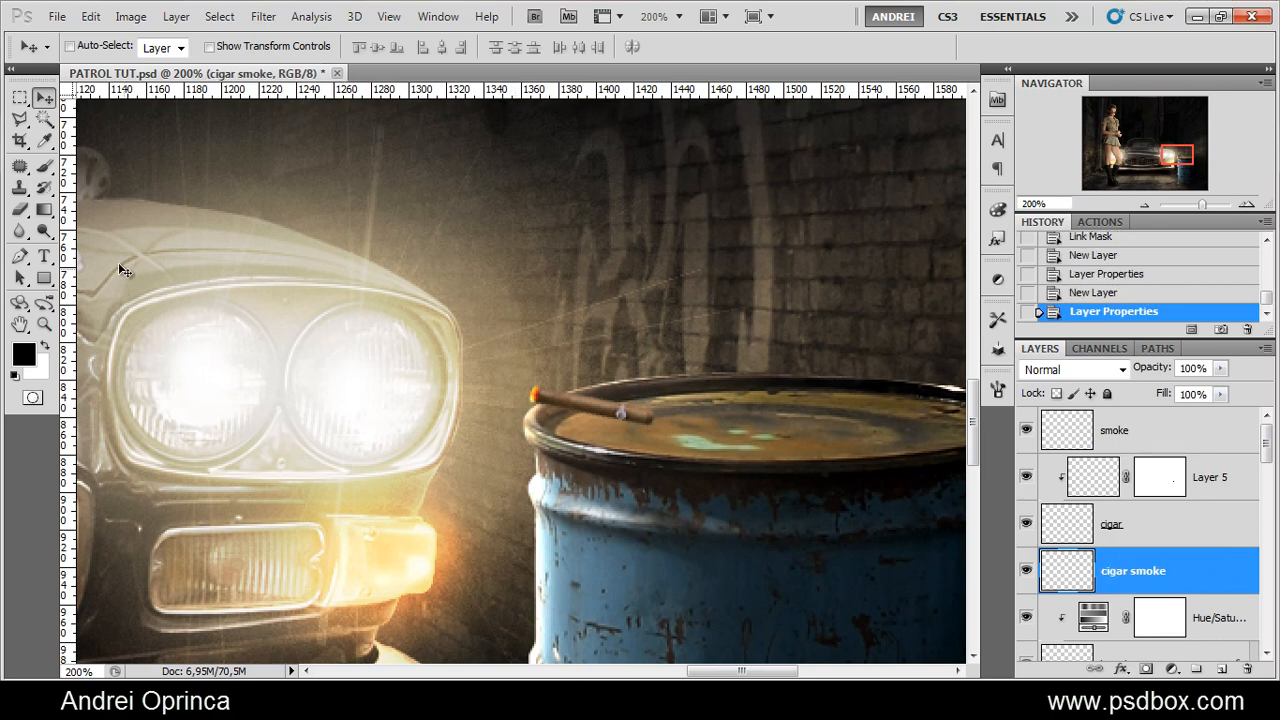
Restore the default brush set and choose the soft round brush at 7 px with 0% hardness
key("b")
scroll(541, 424, "up", 1)
right_click(638, 440)
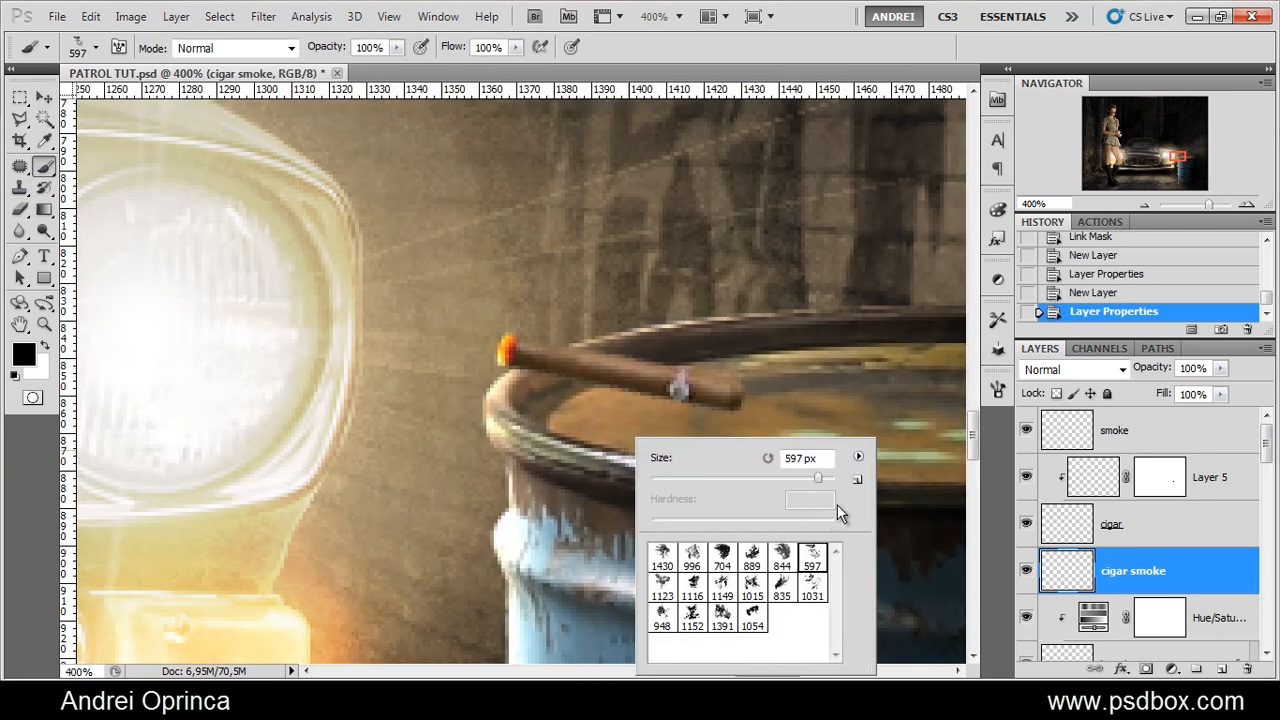
left_click(858, 457)
left_click(72, 228)
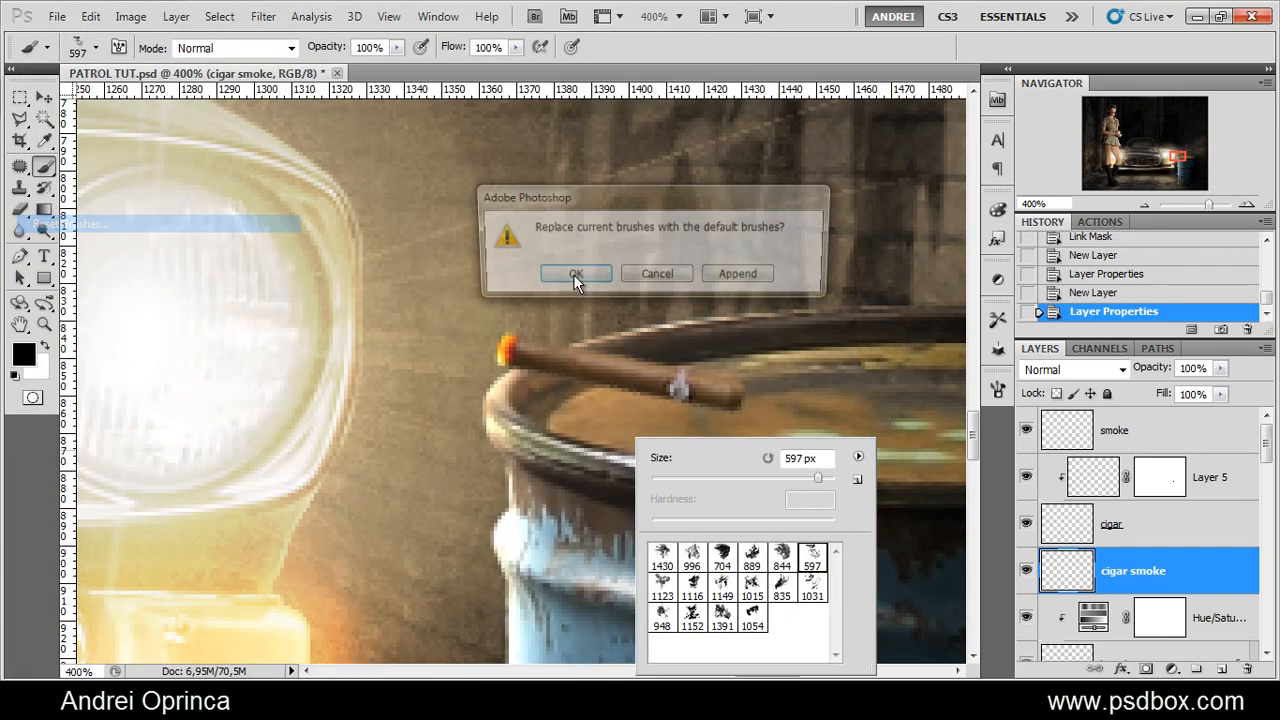
left_click(571, 277)
left_click(662, 557)
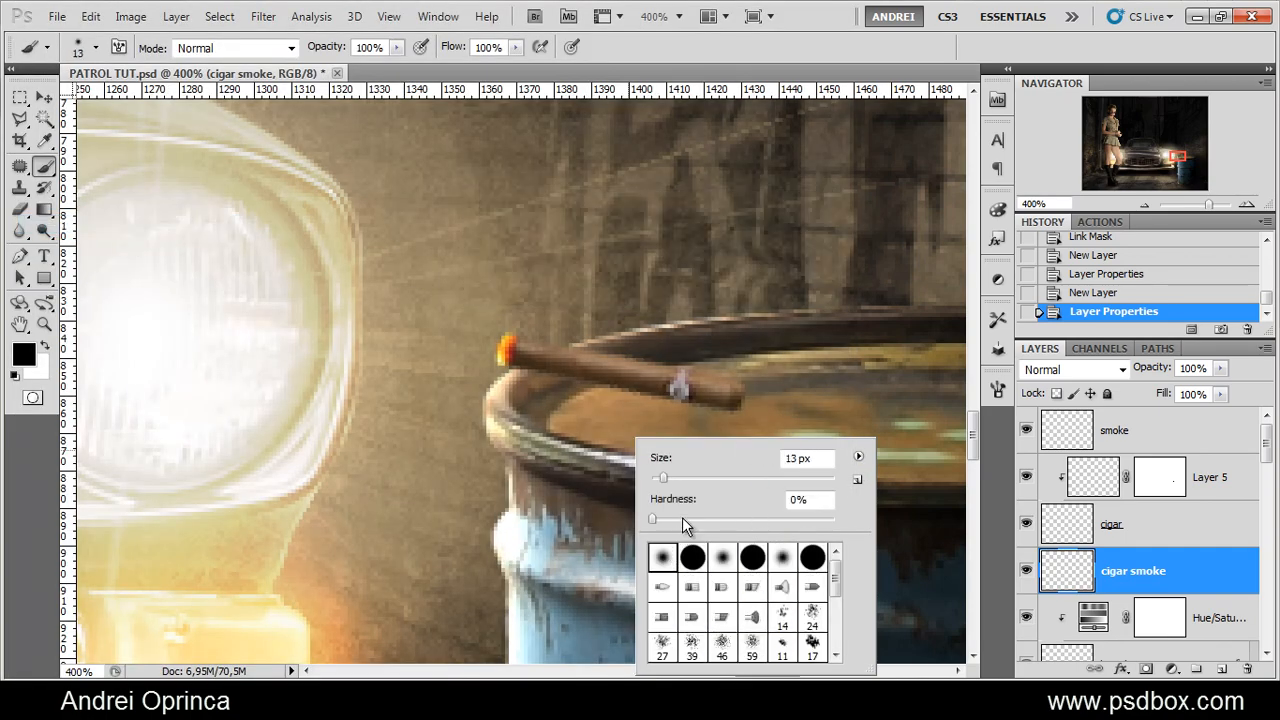
left_click_drag(663, 480, 657, 480)
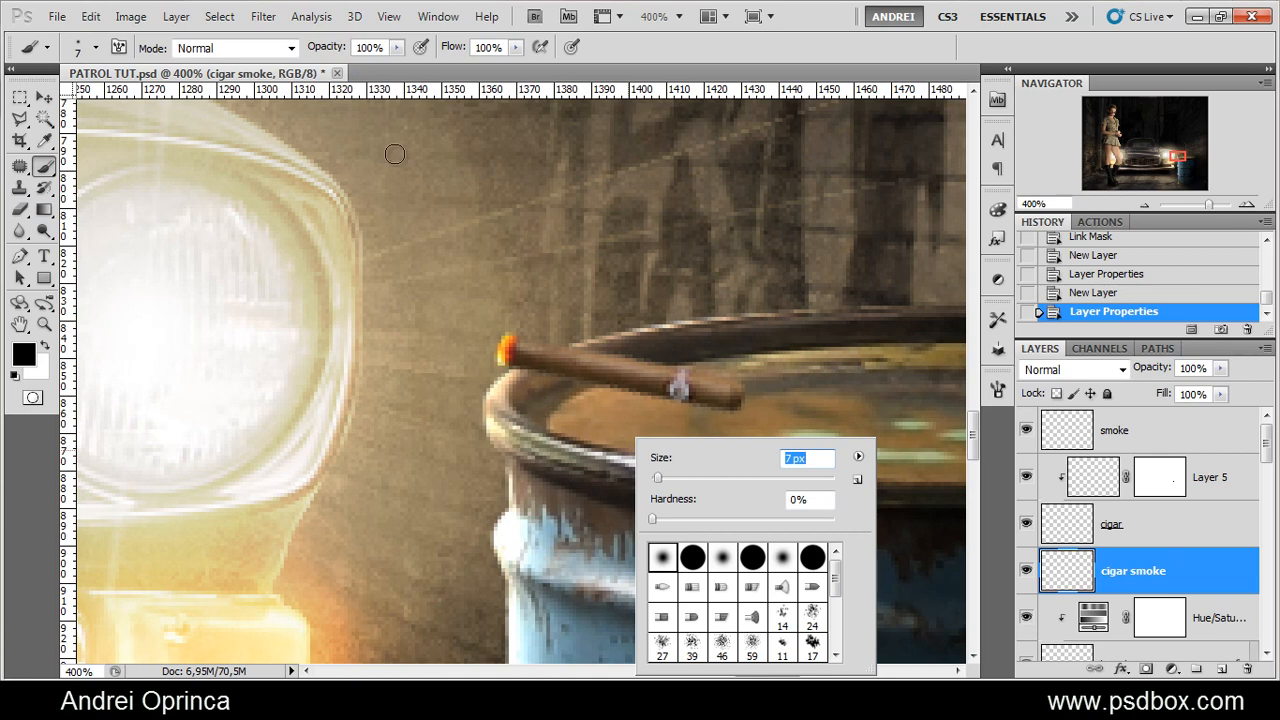
Lower the brush opacity to 19% and the flow to 15%
left_click(397, 49)
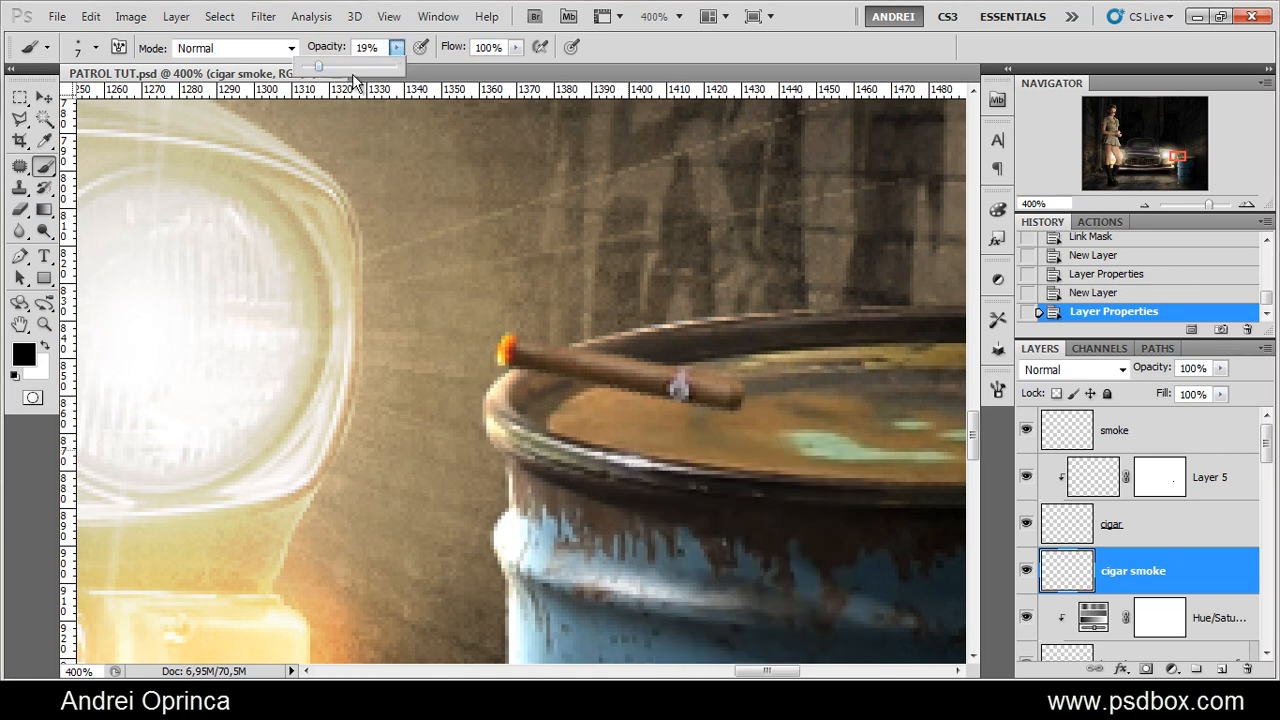
left_click(515, 47)
left_click_drag(516, 66, 436, 70)
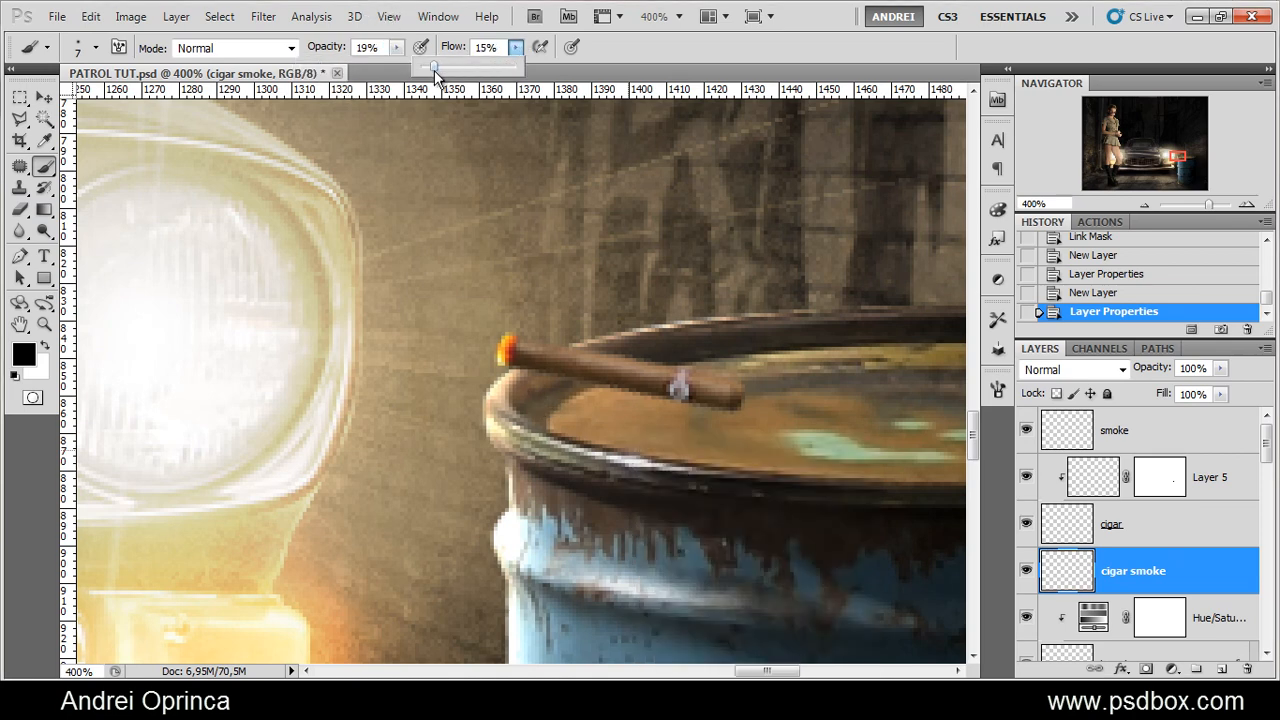
scroll(668, 397, "up", 2)
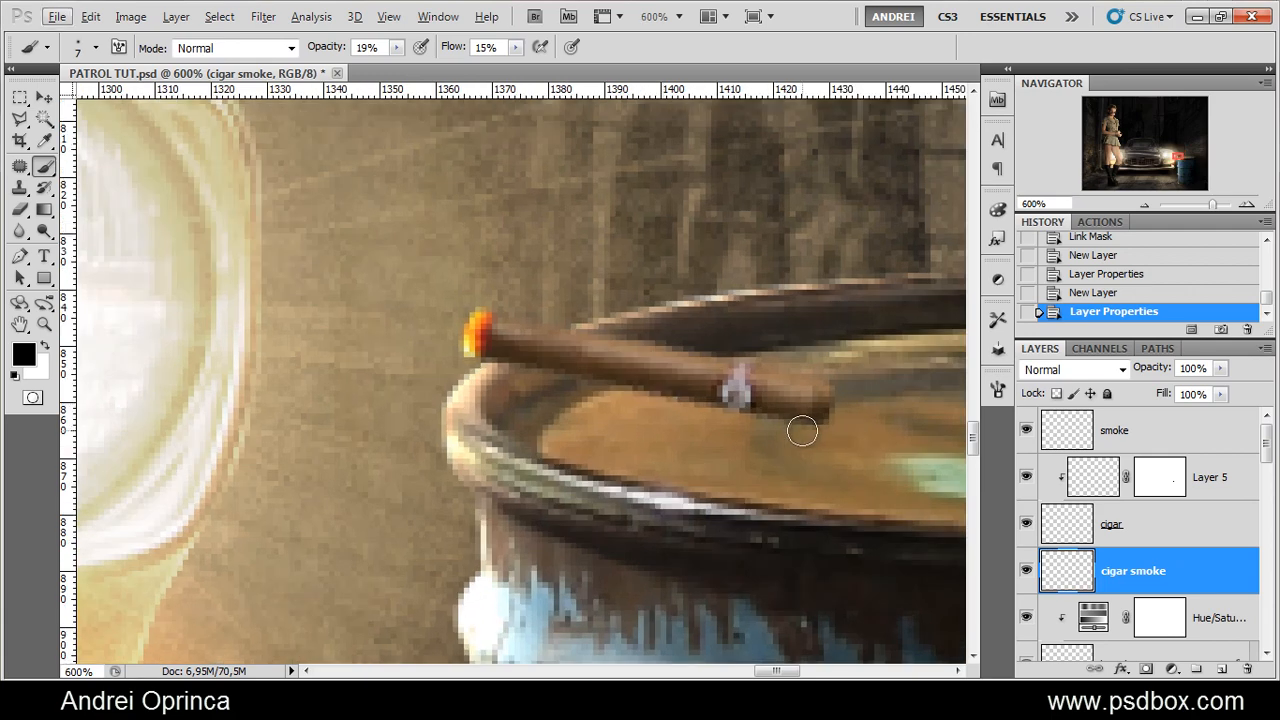
Paint a soft black shadow under the cigar, along its underside and around its end on the barrel lid
mouse_move(475, 410)
left_mouse_down()
mouse_move(818, 426)
mouse_move(806, 437)
left_mouse_up()
mouse_move(491, 417)
left_mouse_down()
mouse_move(618, 431)
mouse_move(829, 417)
left_mouse_up()
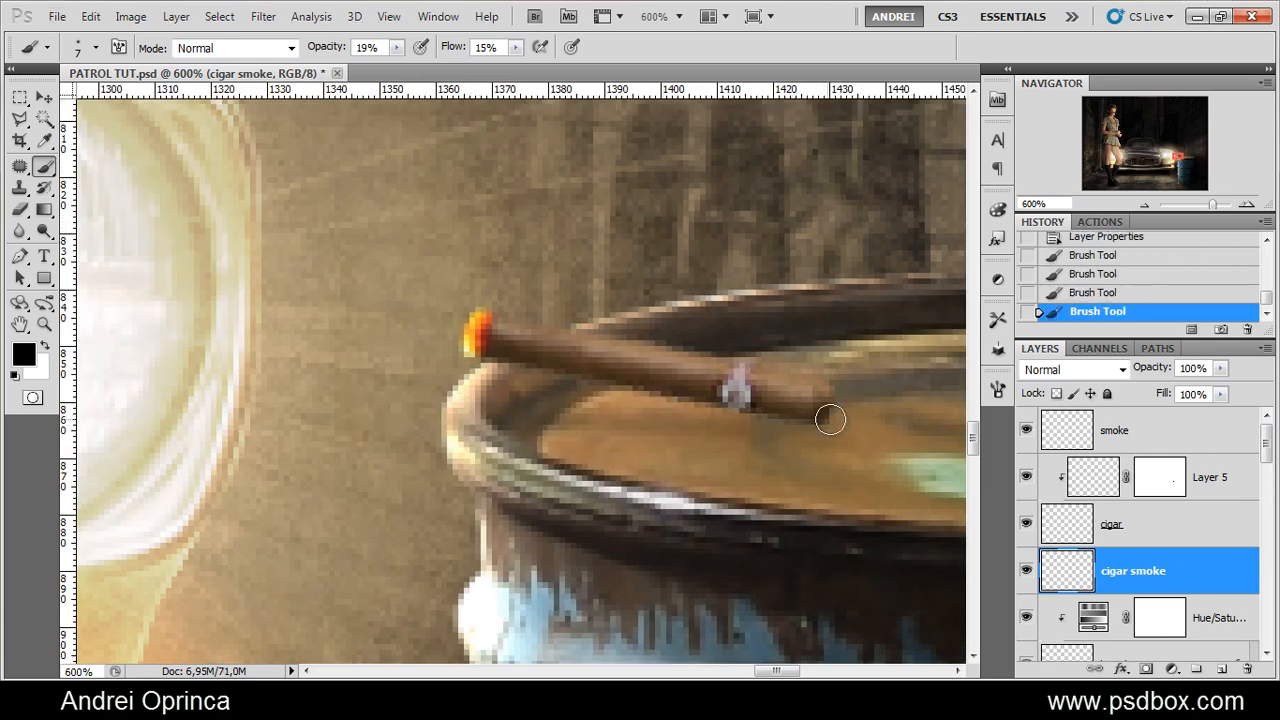
left_click_drag(490, 420, 473, 384)
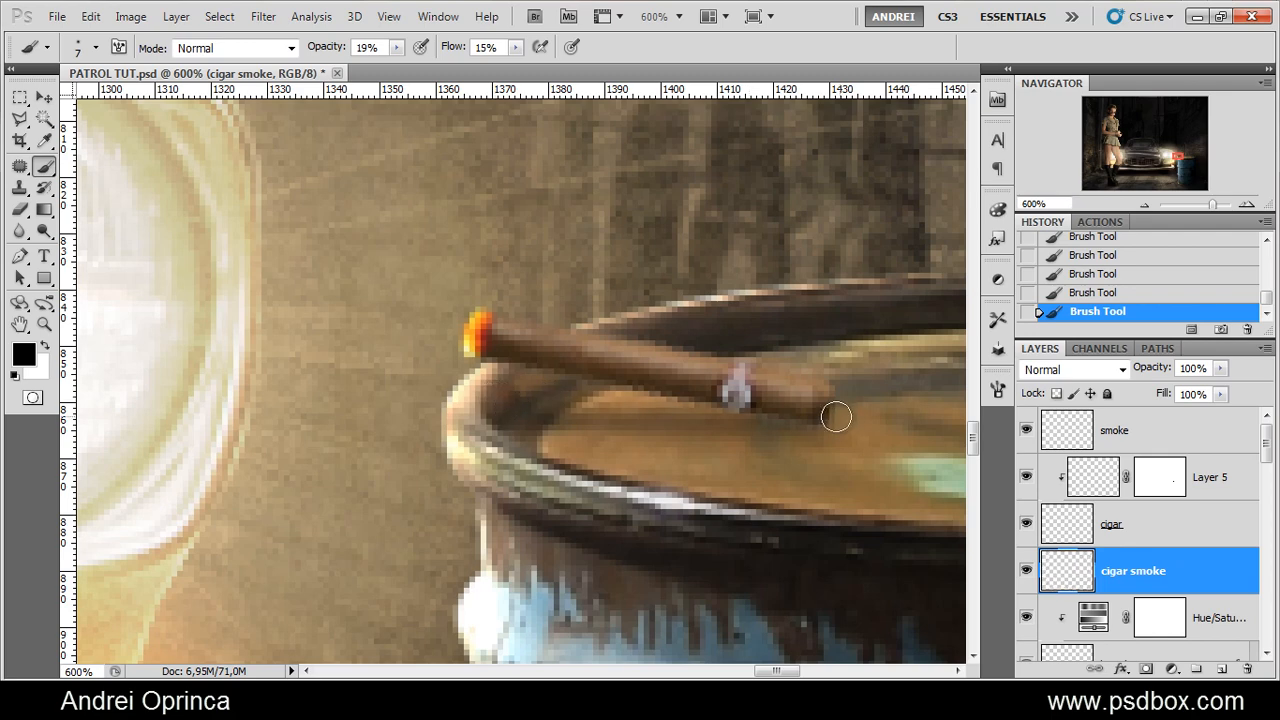
key("ctrl+minus")
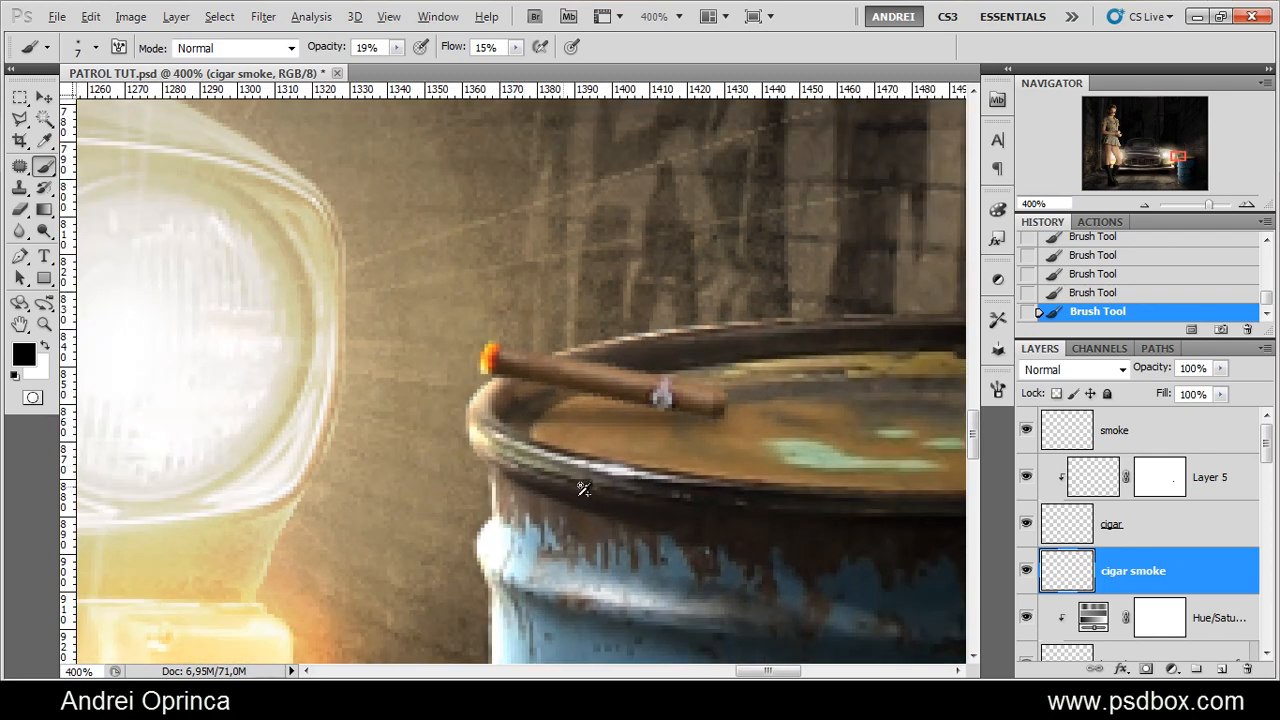
scroll(665, 494, "down", 3)
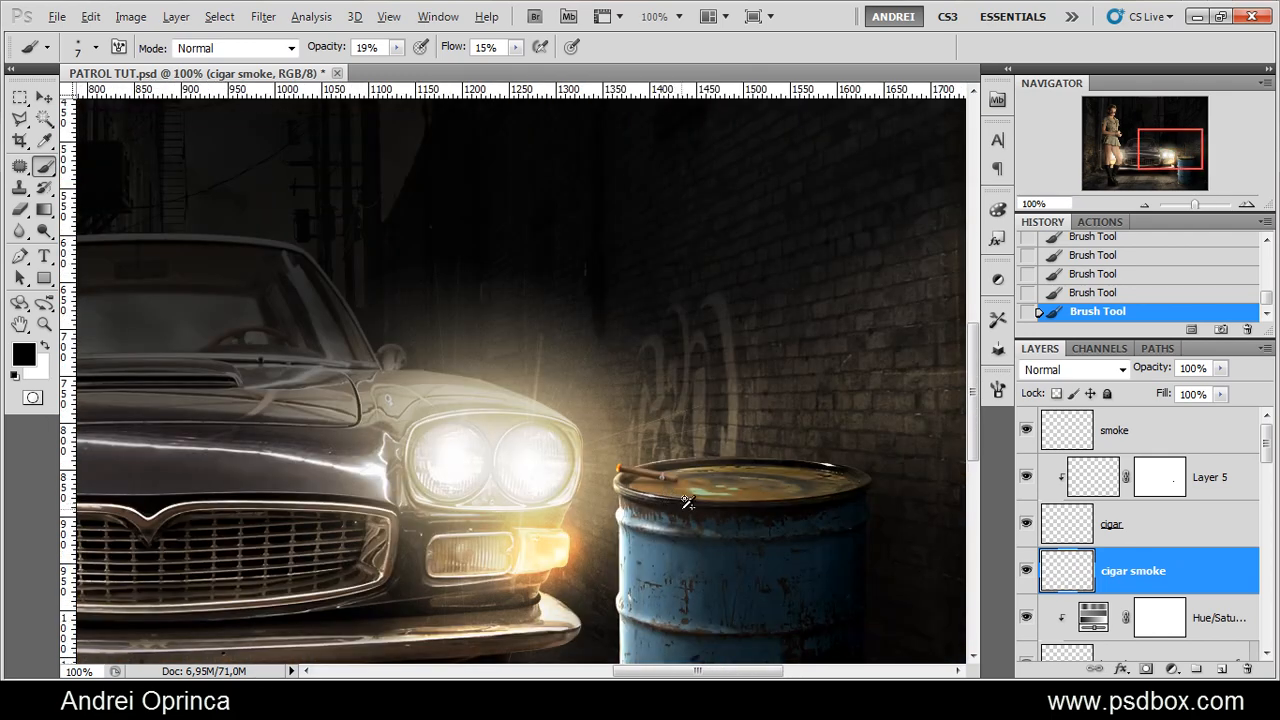
scroll(688, 500, "up", 2)
scroll(583, 430, "up", 2)
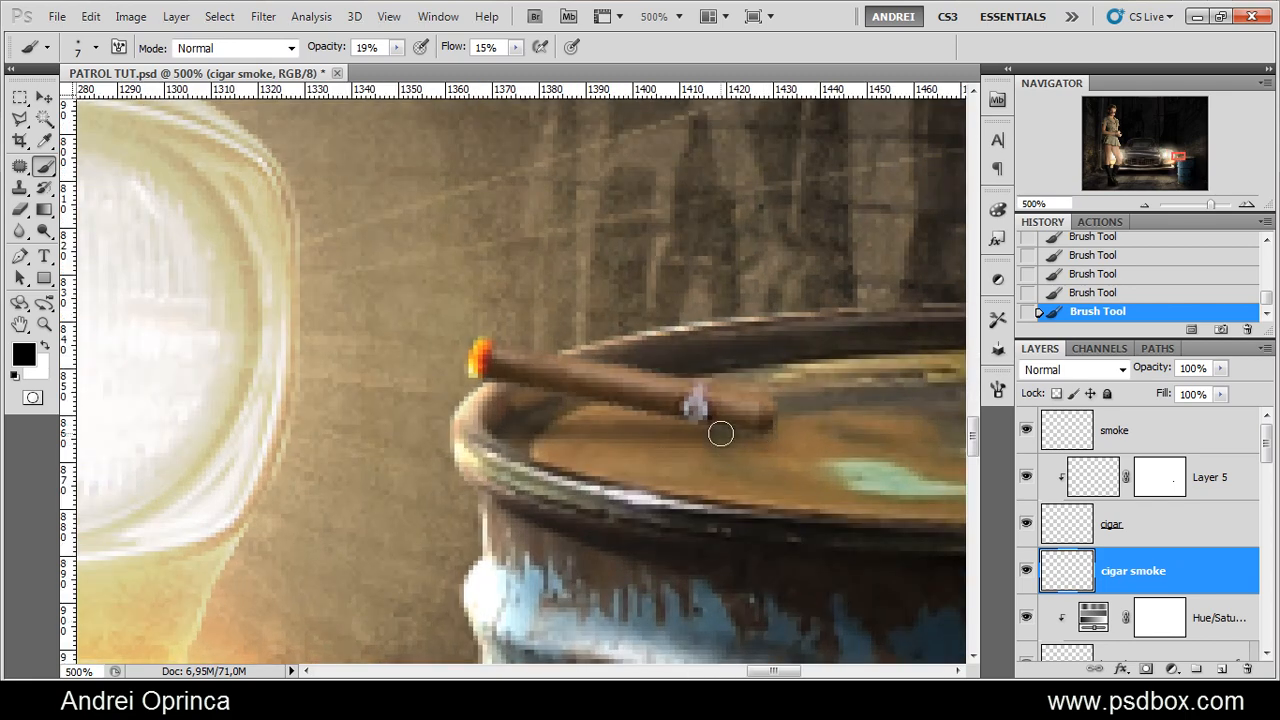
Add a linear black-to-white Gradient Overlay to the cigar layer with an angle of 88°
double_click(1233, 571)
key("Escape")
left_click(1212, 525)
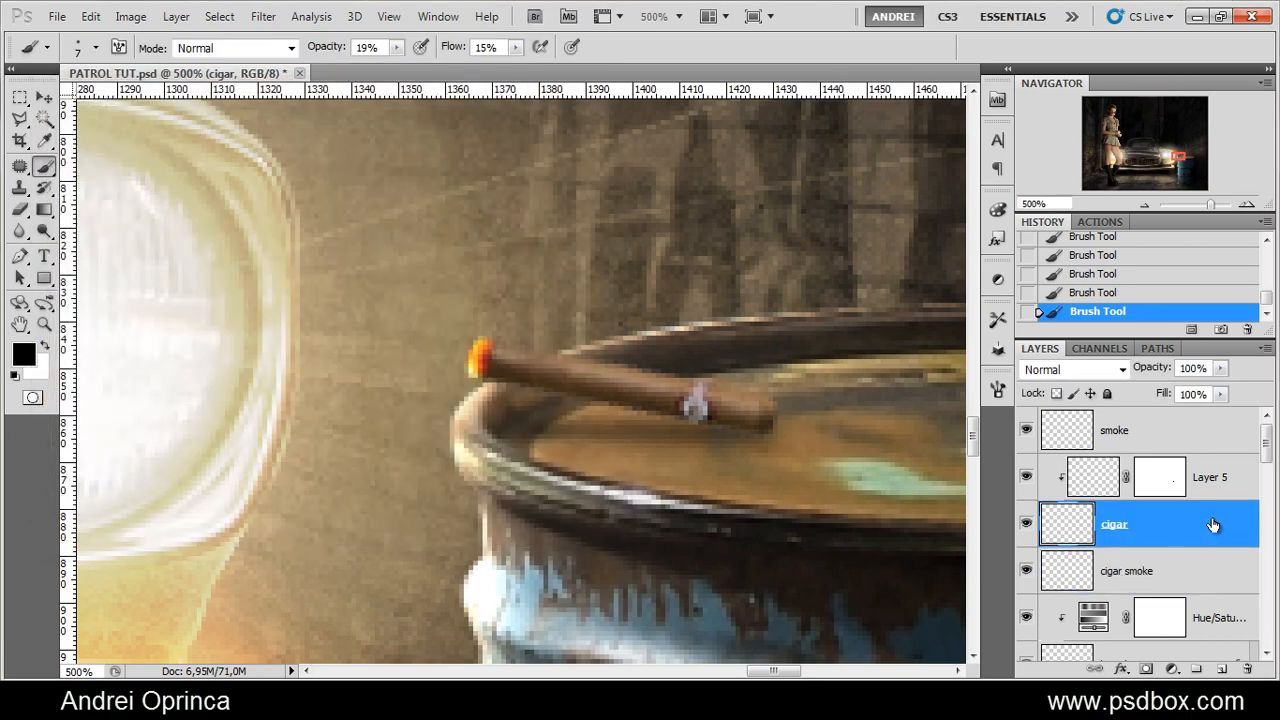
double_click(1212, 525)
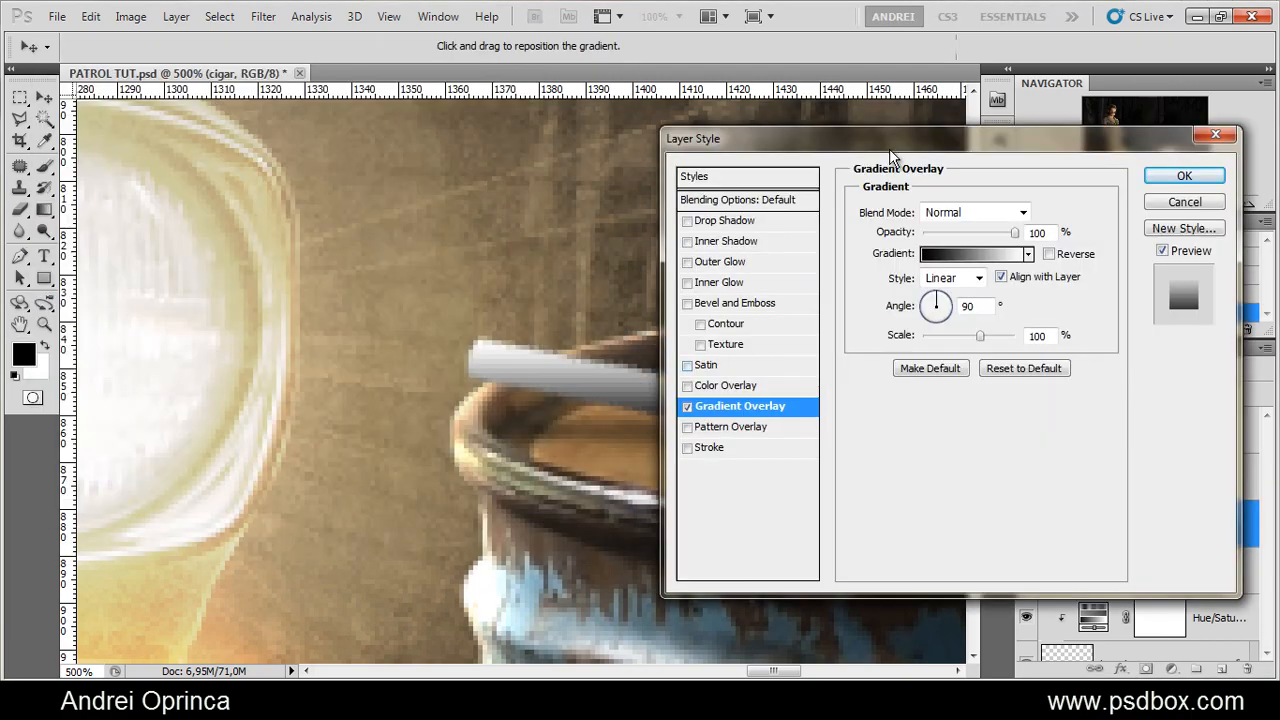
left_click_drag(889, 150, 983, 141)
left_click(1032, 305)
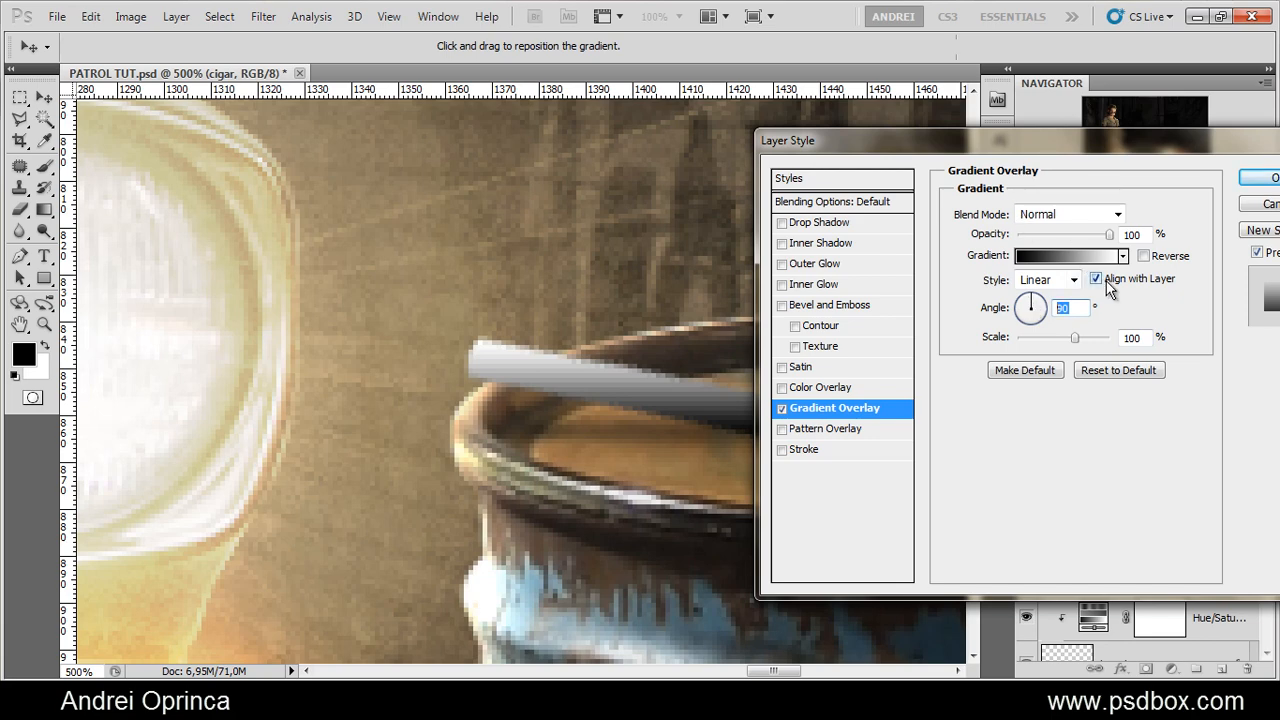
type("808")
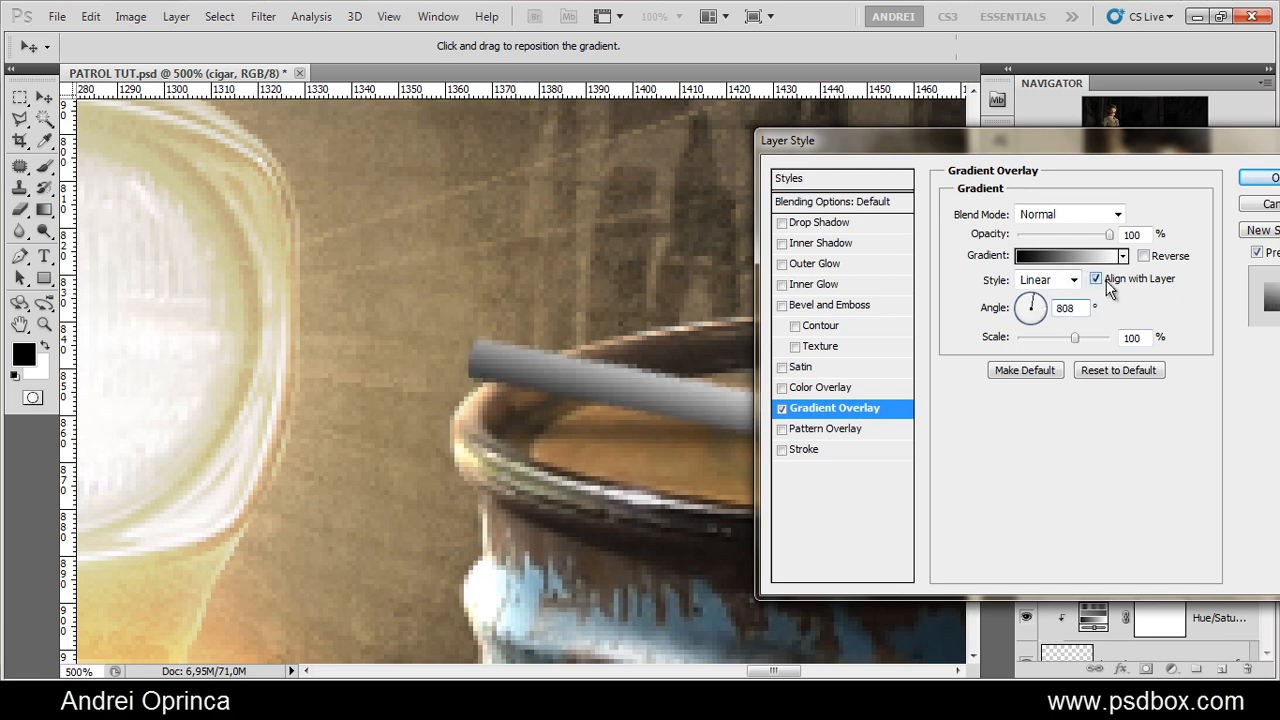
key("BackSpace")
key("BackSpace")
type("8")
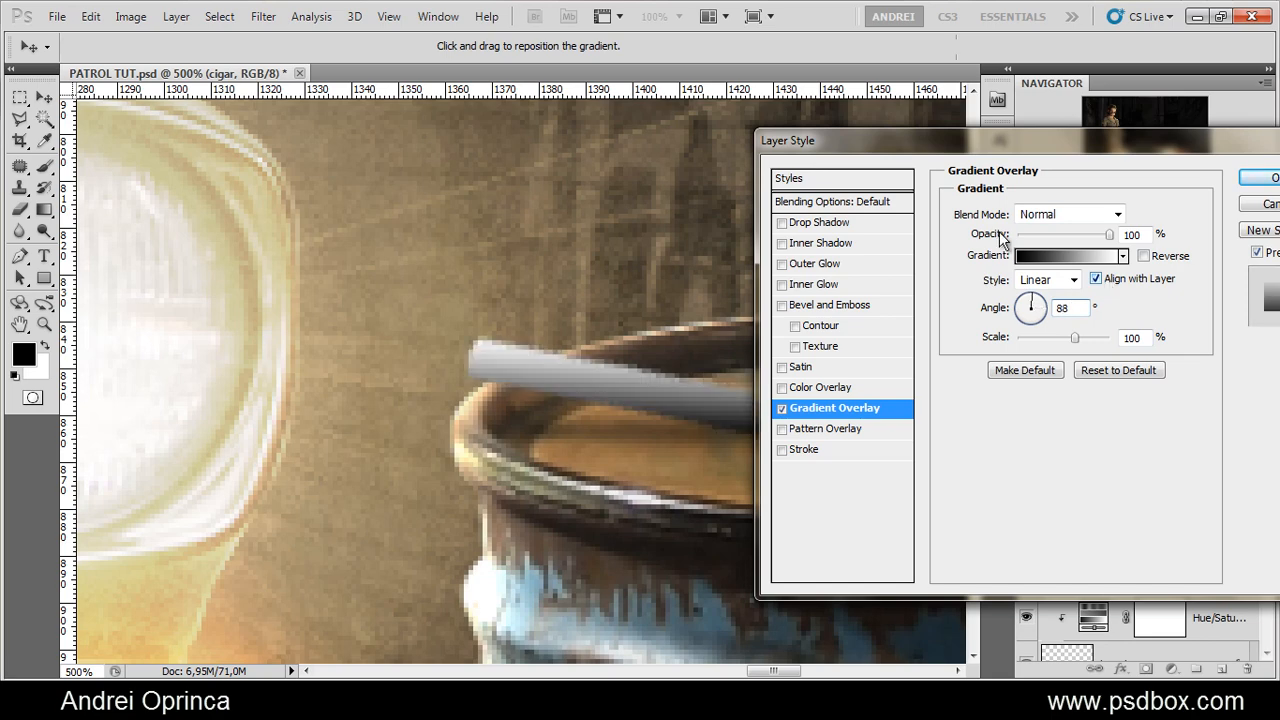
left_click_drag(1024, 138, 1088, 157)
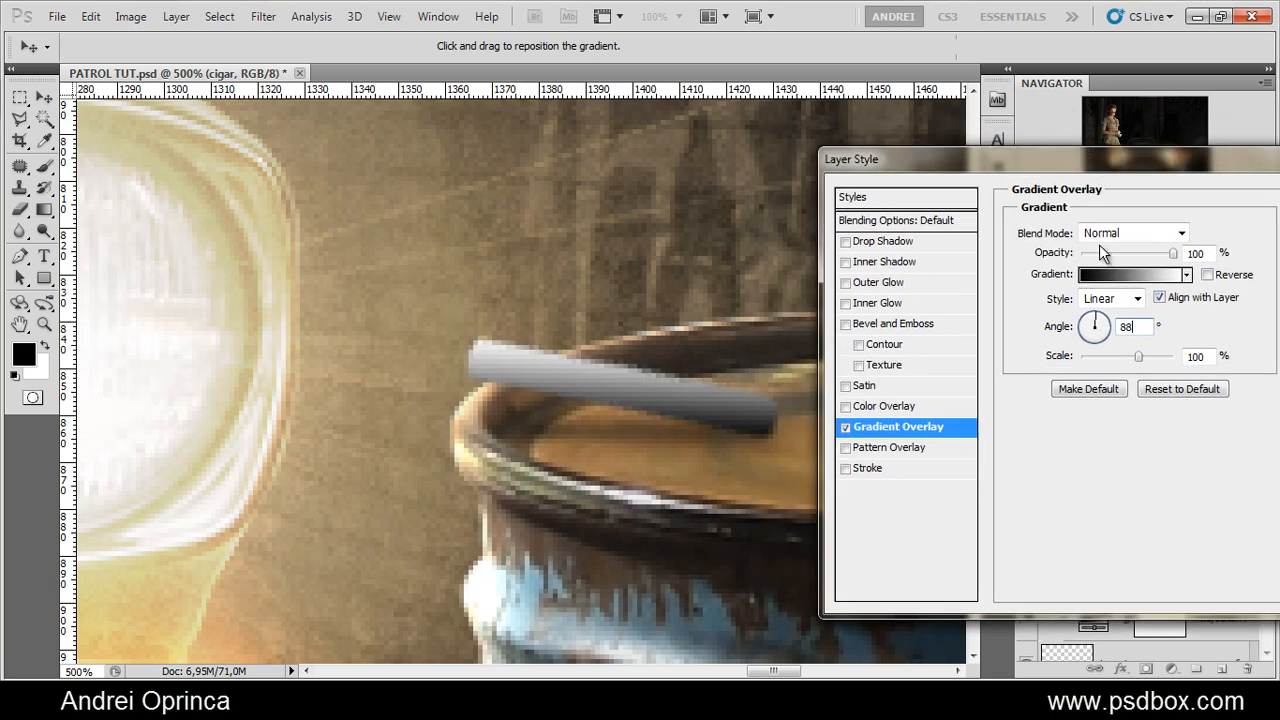
Reduce the gradient overlay's scale to 44% and set its angle to 80°, trying 78° for comparison
type("79")
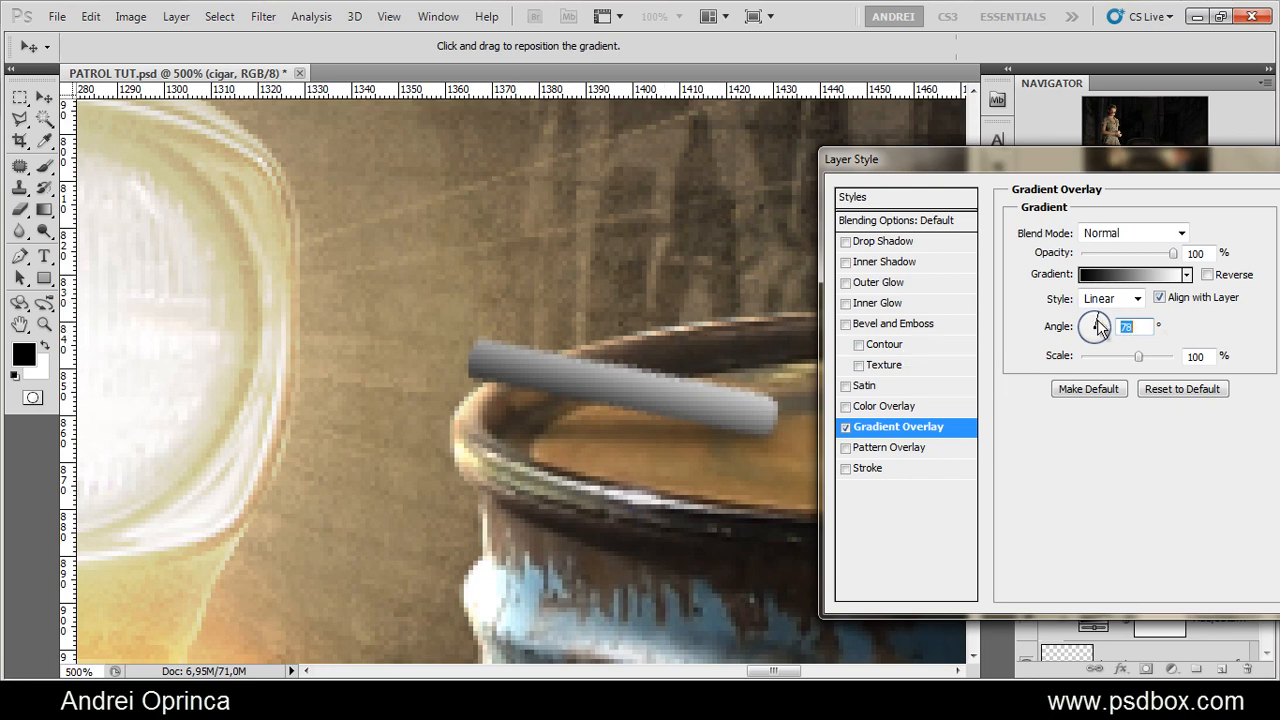
key("Up")
key("Up")
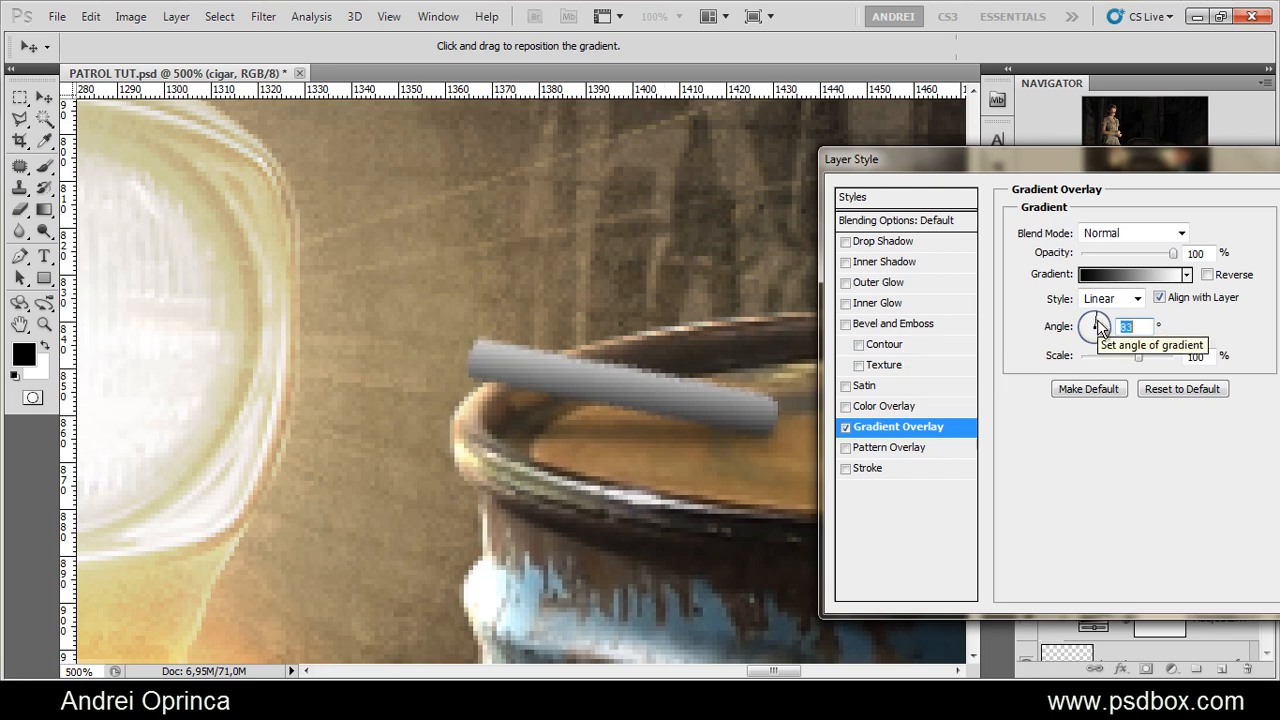
left_click(1101, 356)
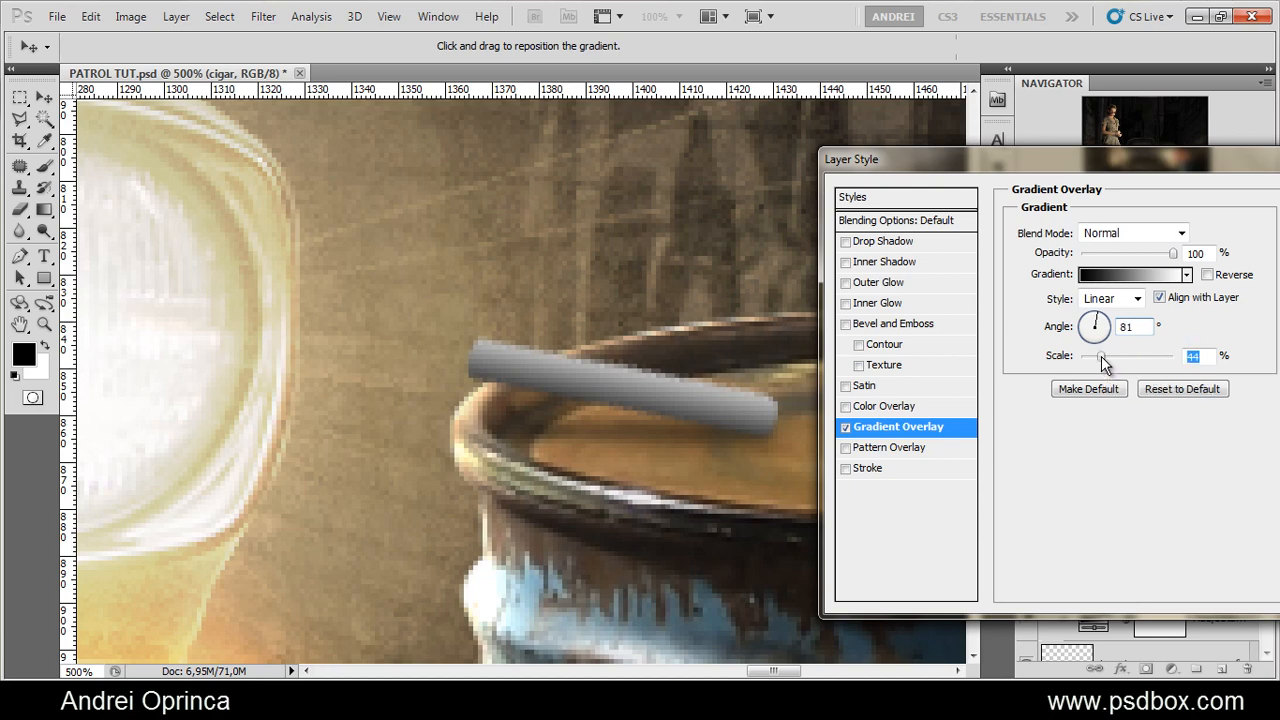
left_click(1093, 333)
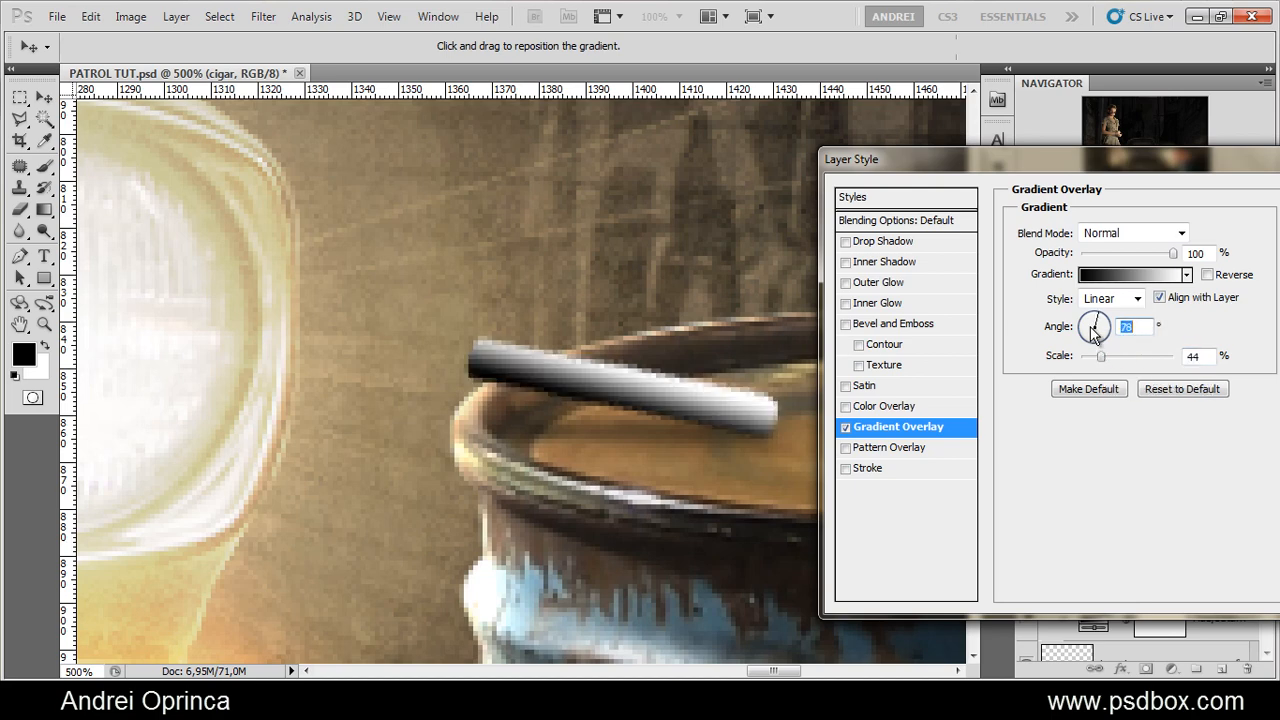
left_click(1095, 317)
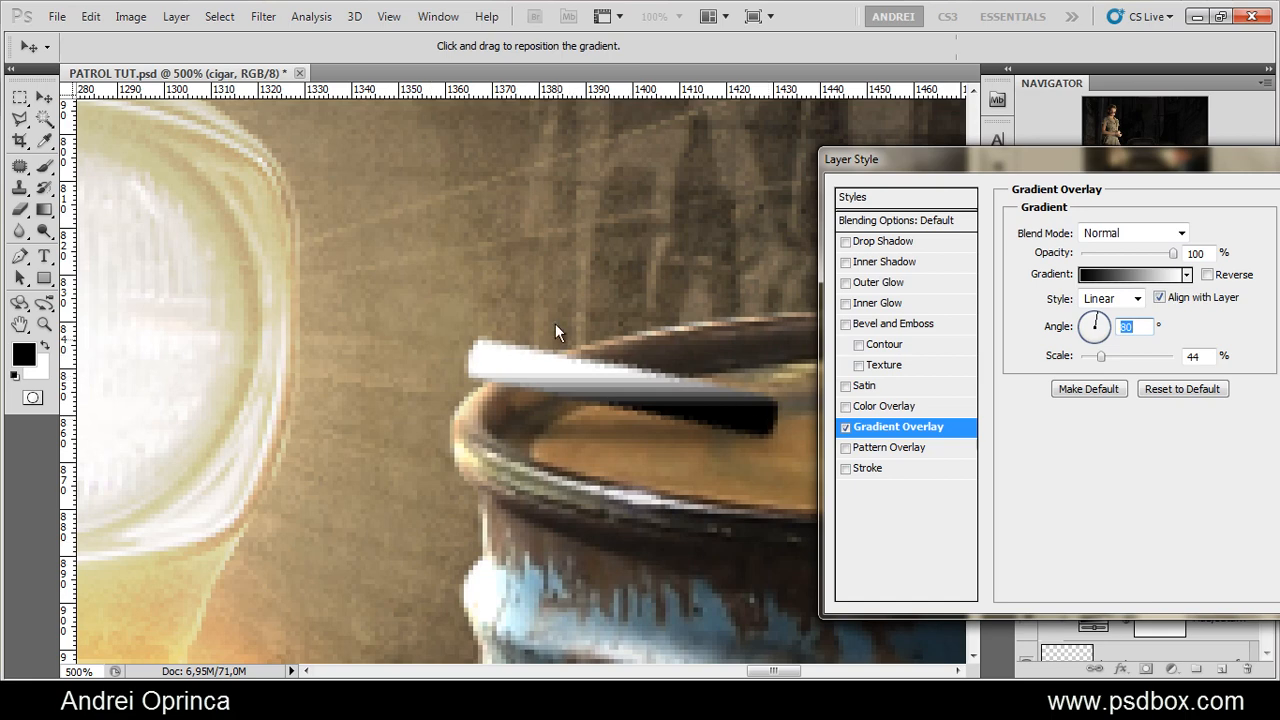
key("shift+Down")
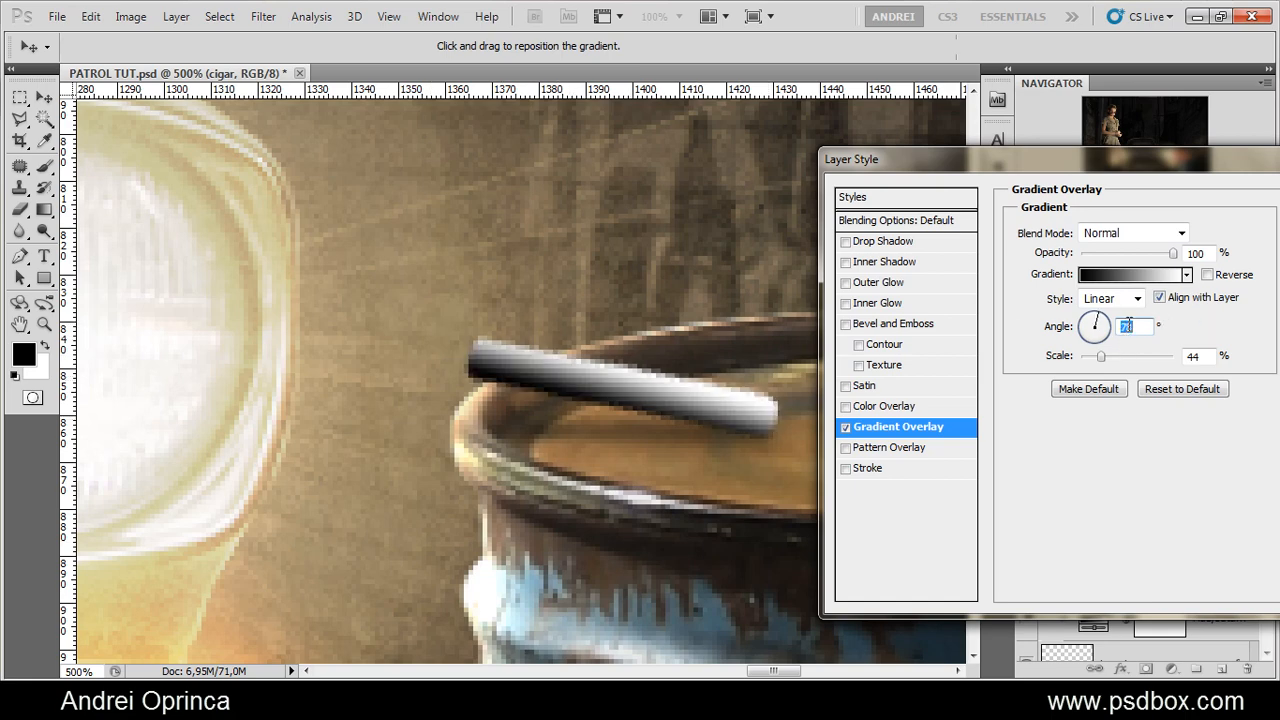
key("shift+Up")
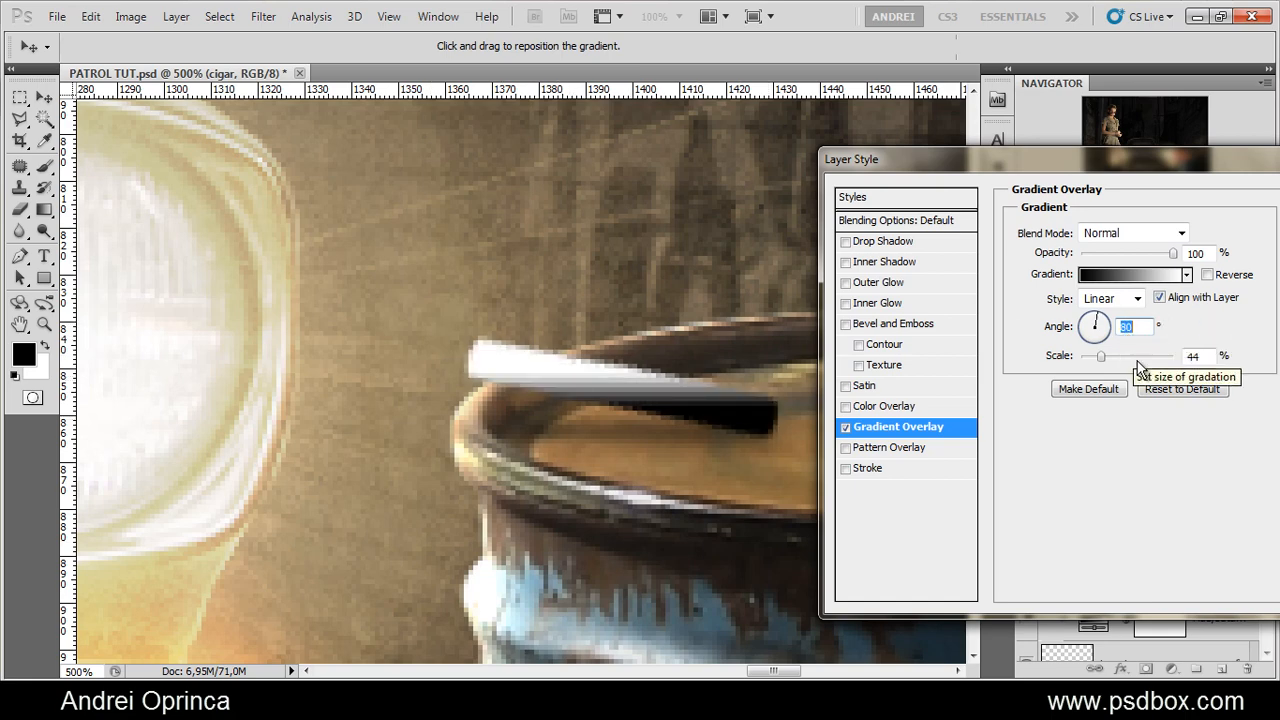
Set the gradient overlay's blend mode to Multiply, reposition the gradient on the cigar and adjust its scale to 72%
left_click_drag(1101, 356, 1136, 365)
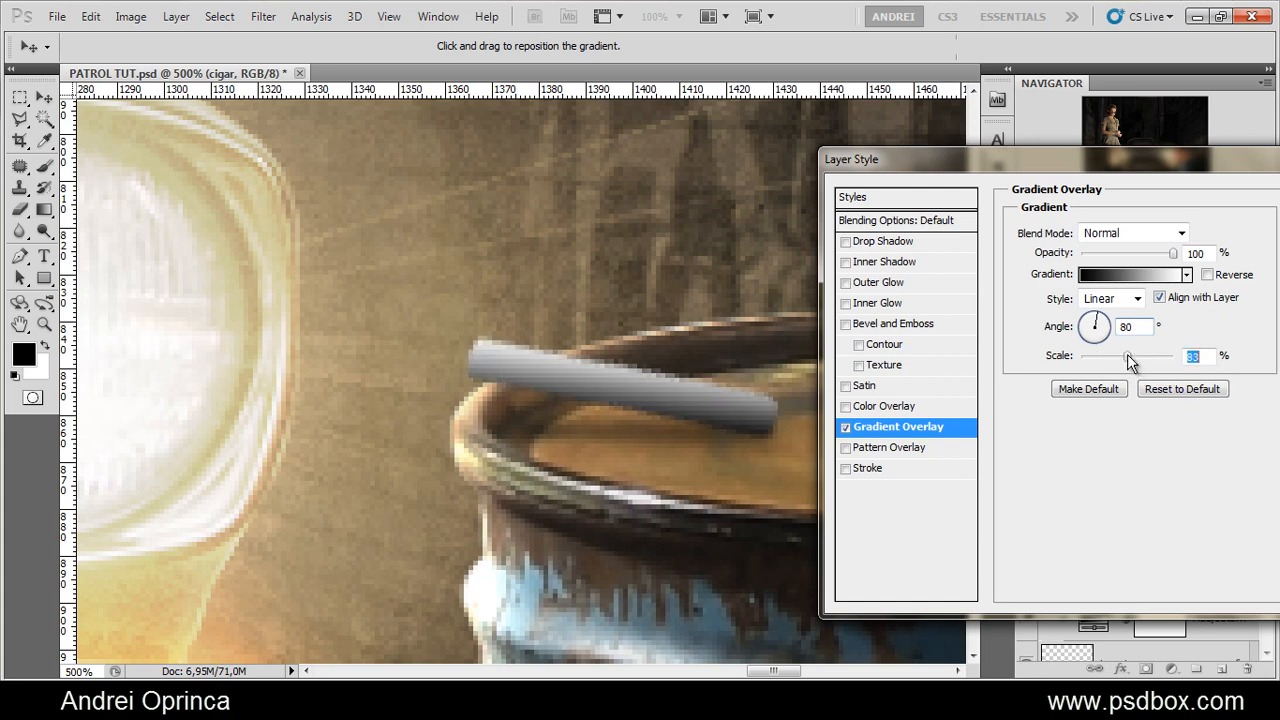
left_click(1133, 233)
left_click(1120, 70)
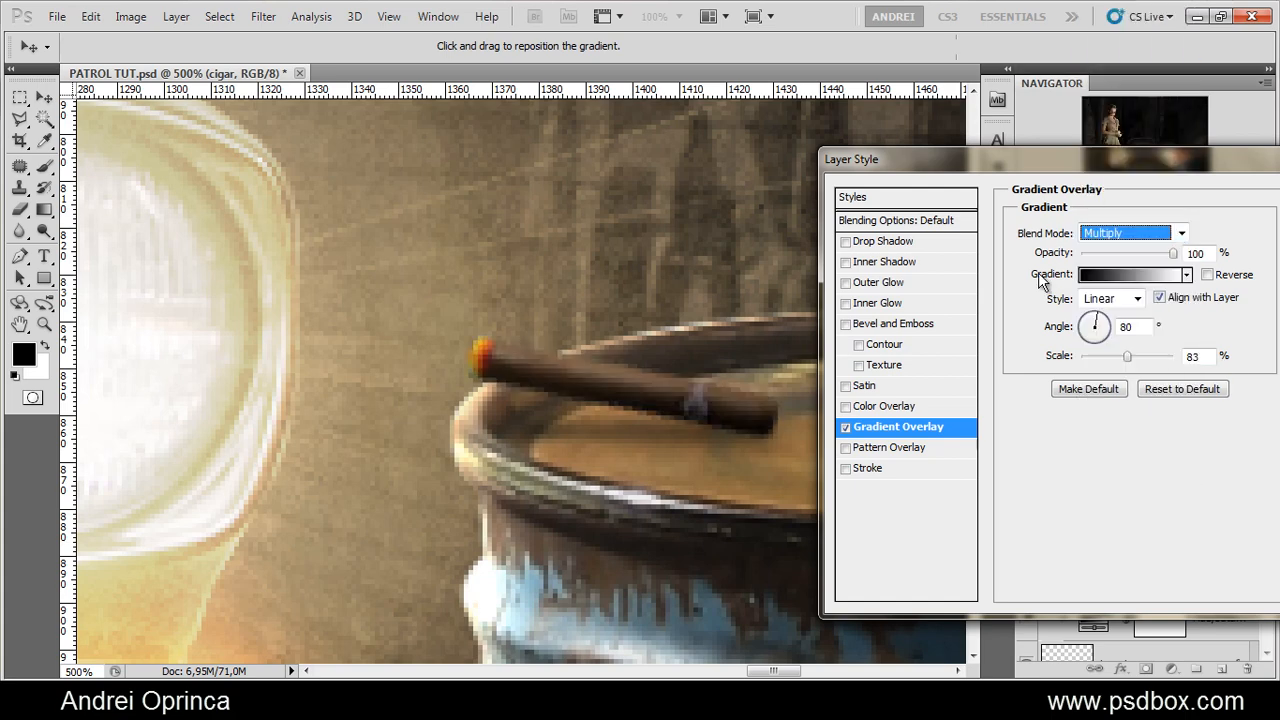
left_click_drag(690, 310, 725, 347)
left_click(846, 428)
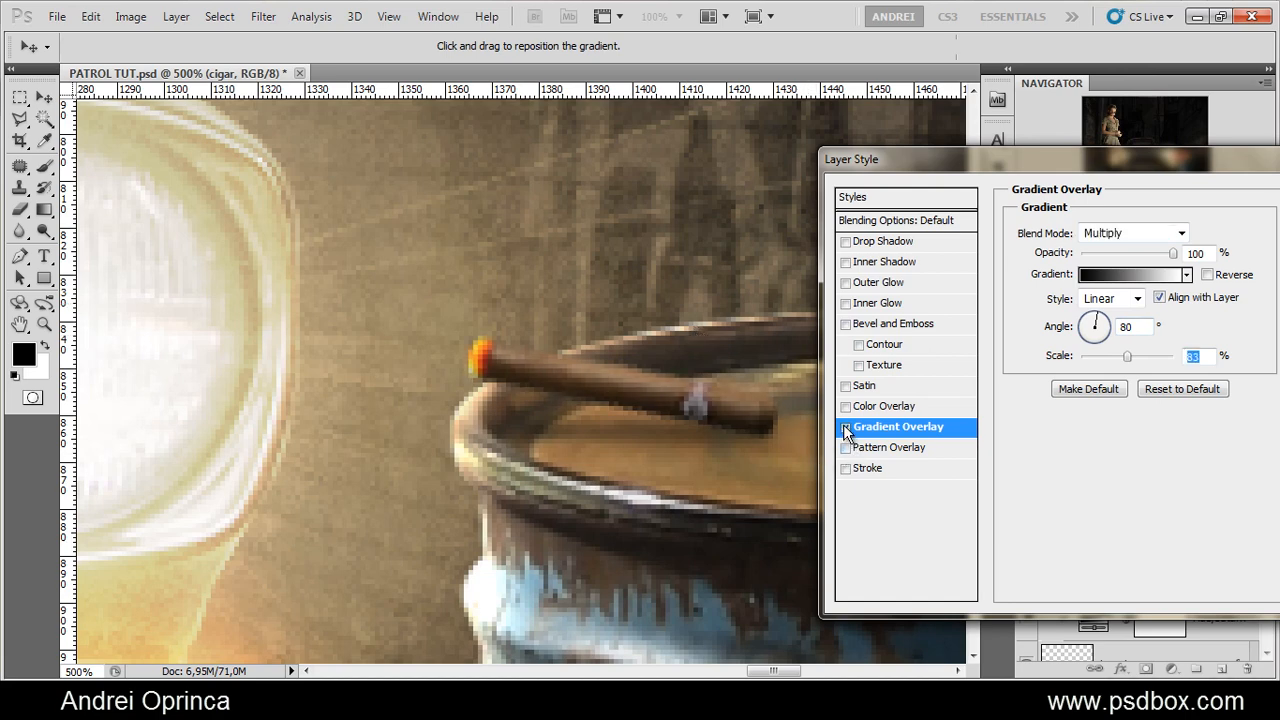
left_click(846, 428)
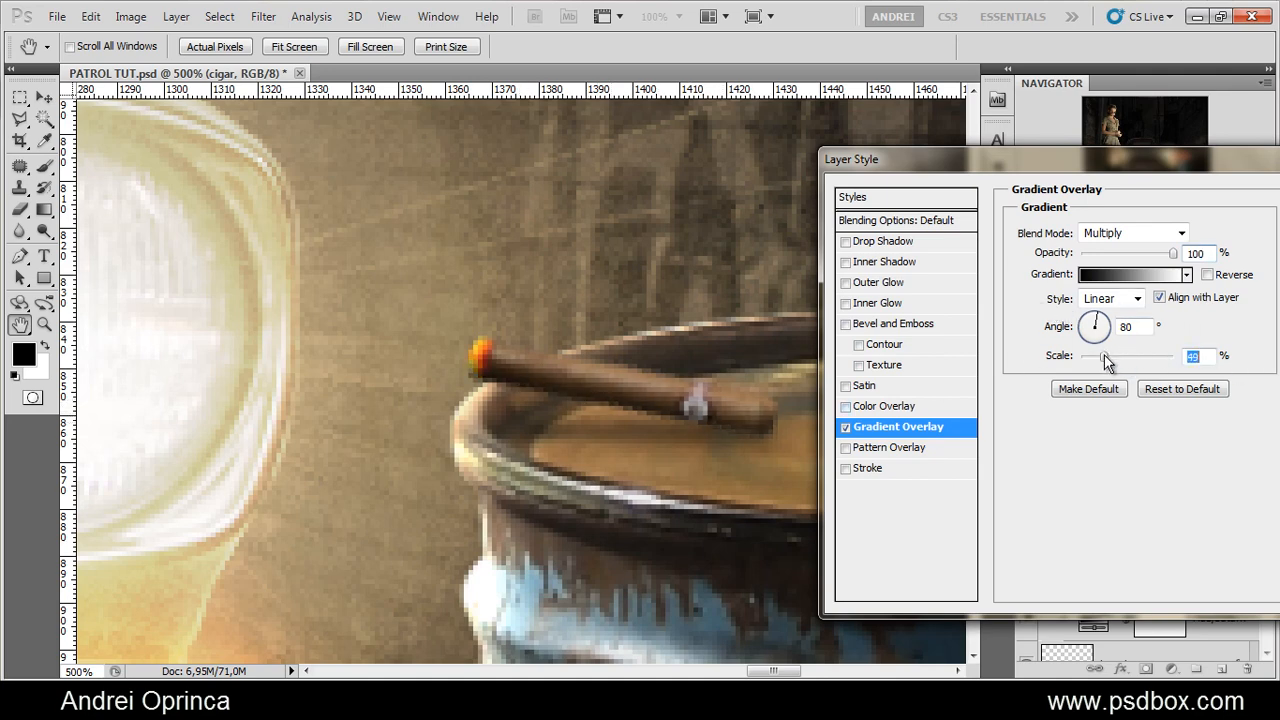
mouse_move(1127, 356)
left_mouse_down()
mouse_move(1094, 357)
mouse_move(1134, 362)
mouse_move(1120, 360)
left_mouse_up()
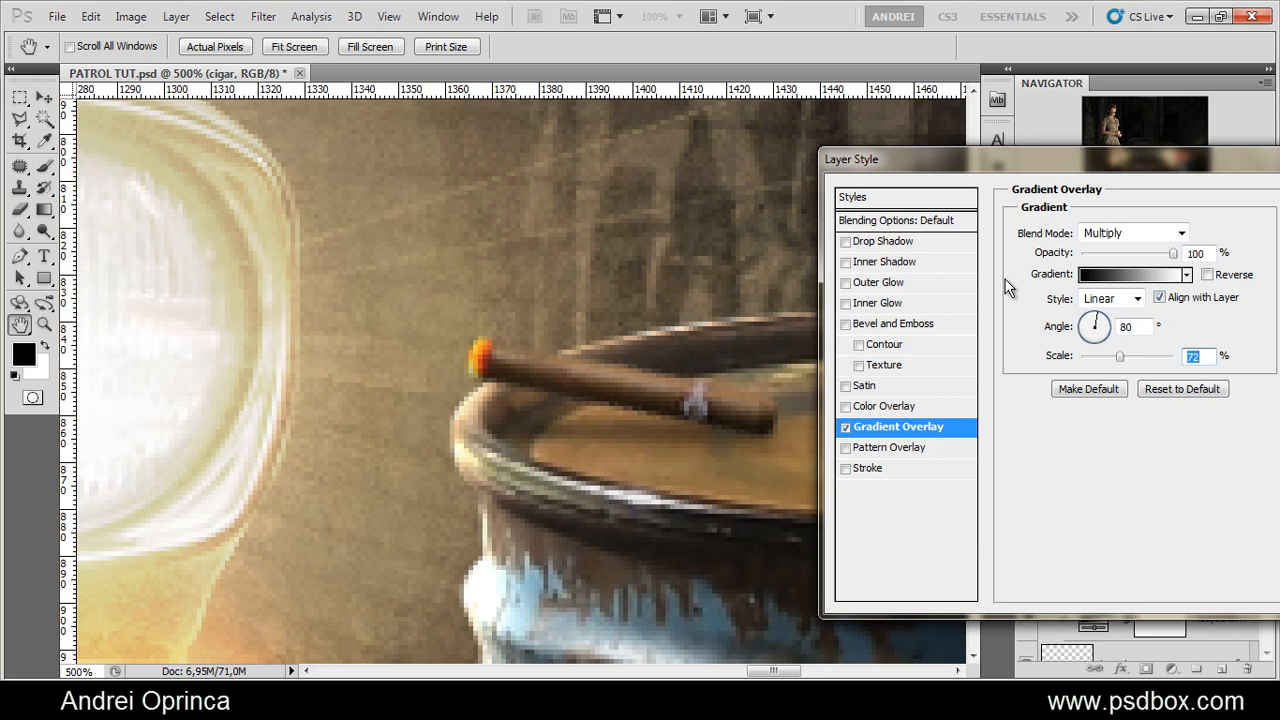
Add an Inner Shadow to the cigar in Color Dodge mode with the light tan colour e3cfa4
left_click(846, 262)
left_click(875, 262)
left_click(1110, 233)
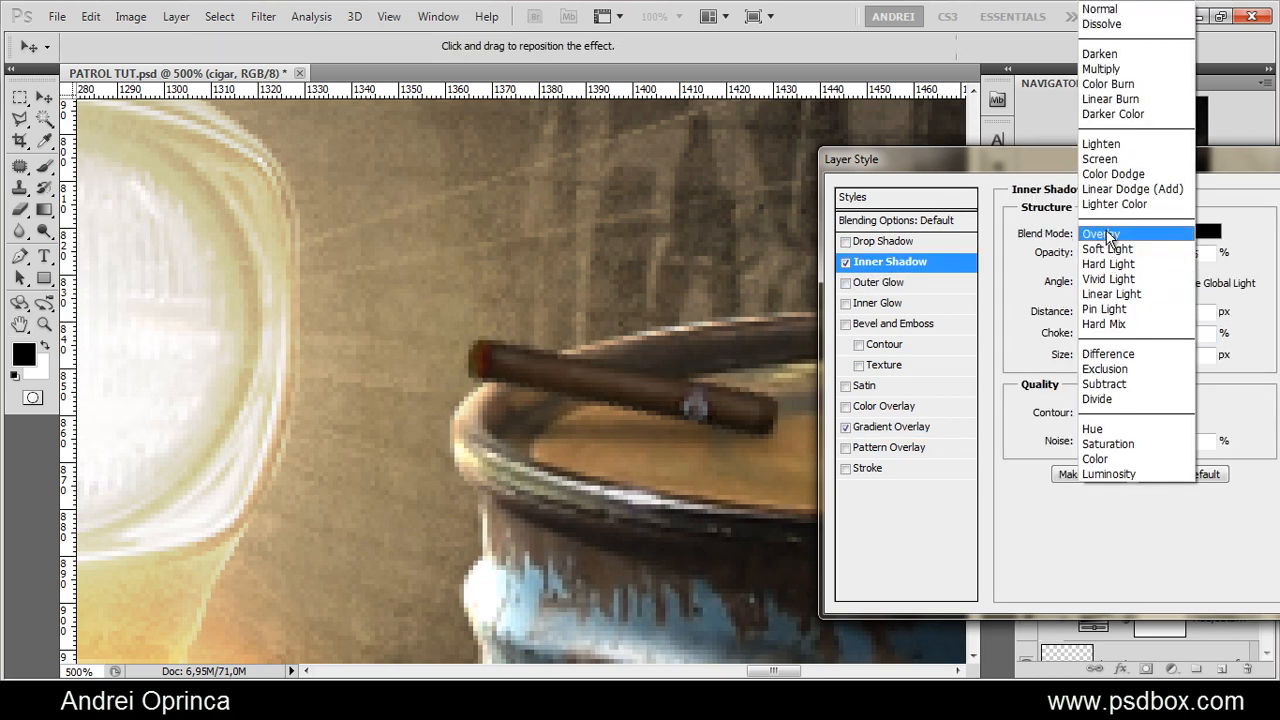
left_click(1122, 175)
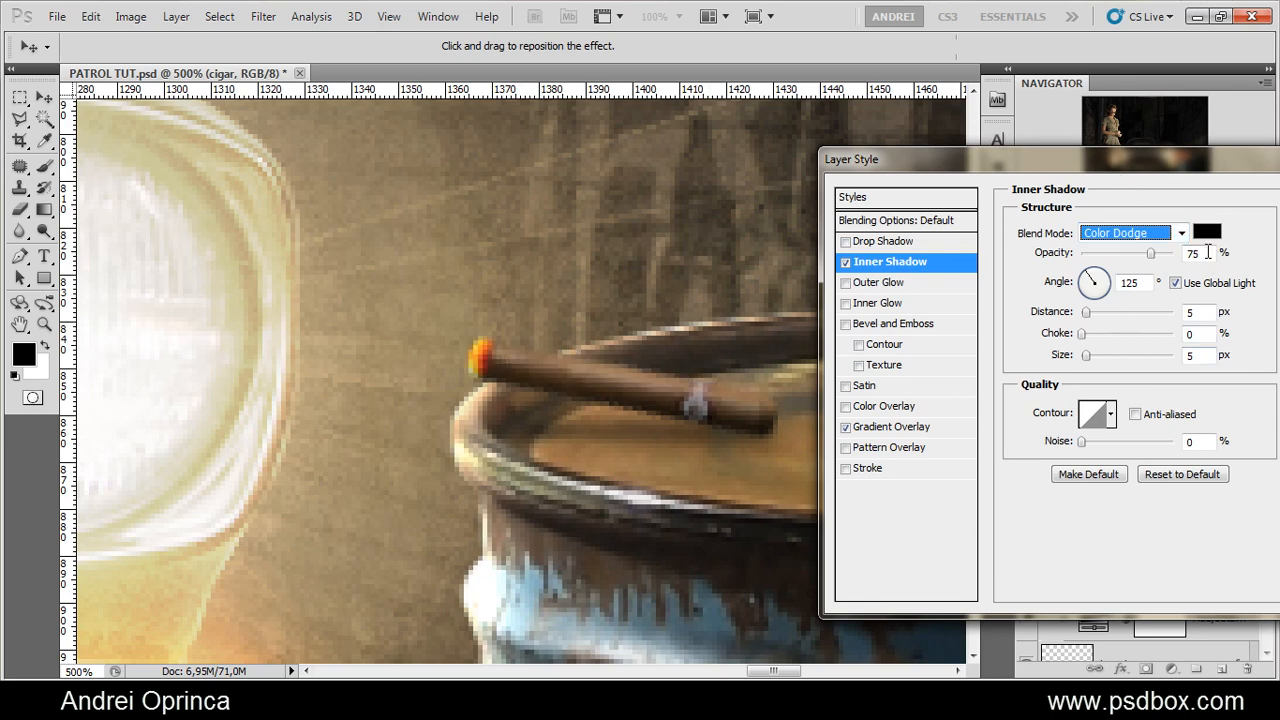
left_click(1207, 232)
left_click_drag(368, 162, 1021, 223)
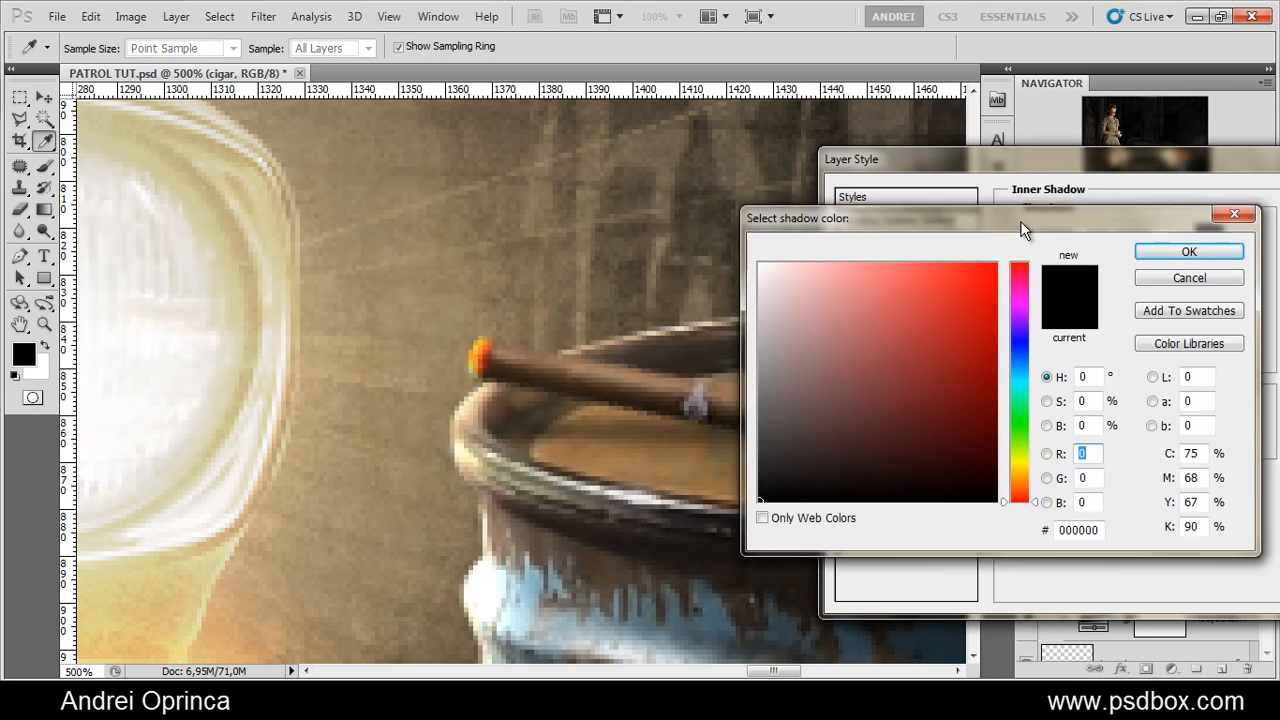
left_click(1020, 476)
left_click(825, 290)
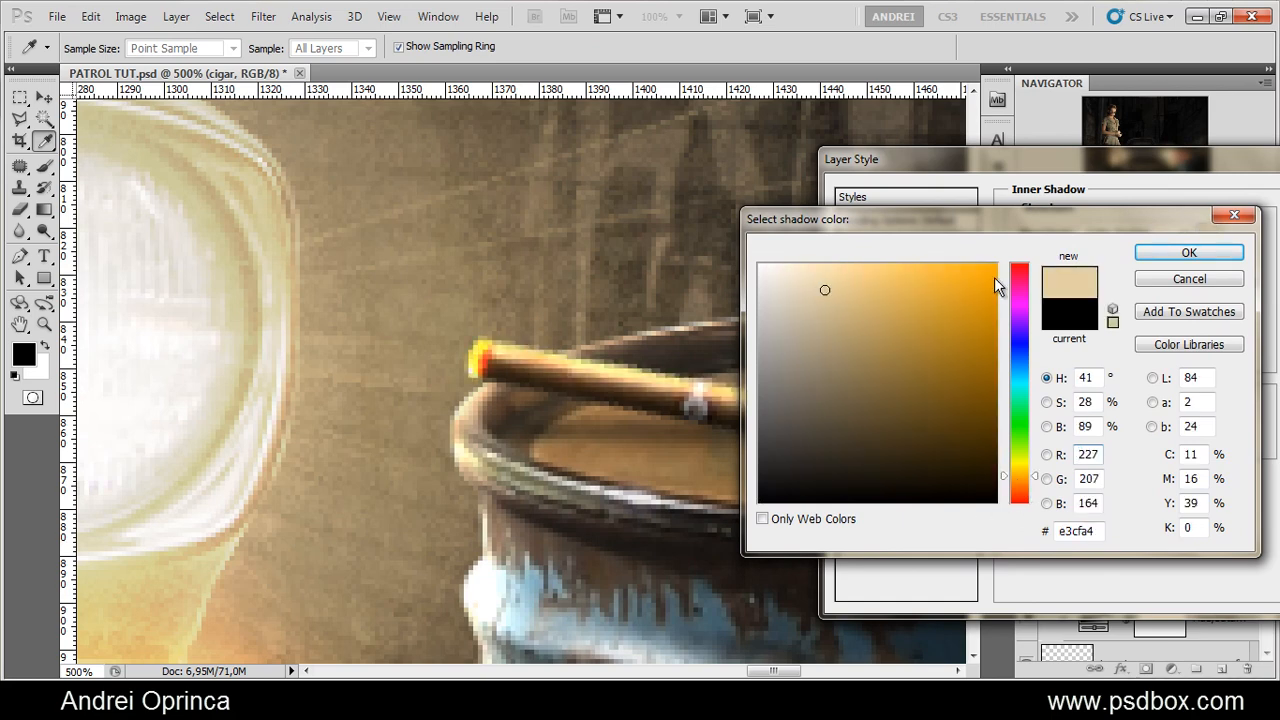
left_click(1166, 256)
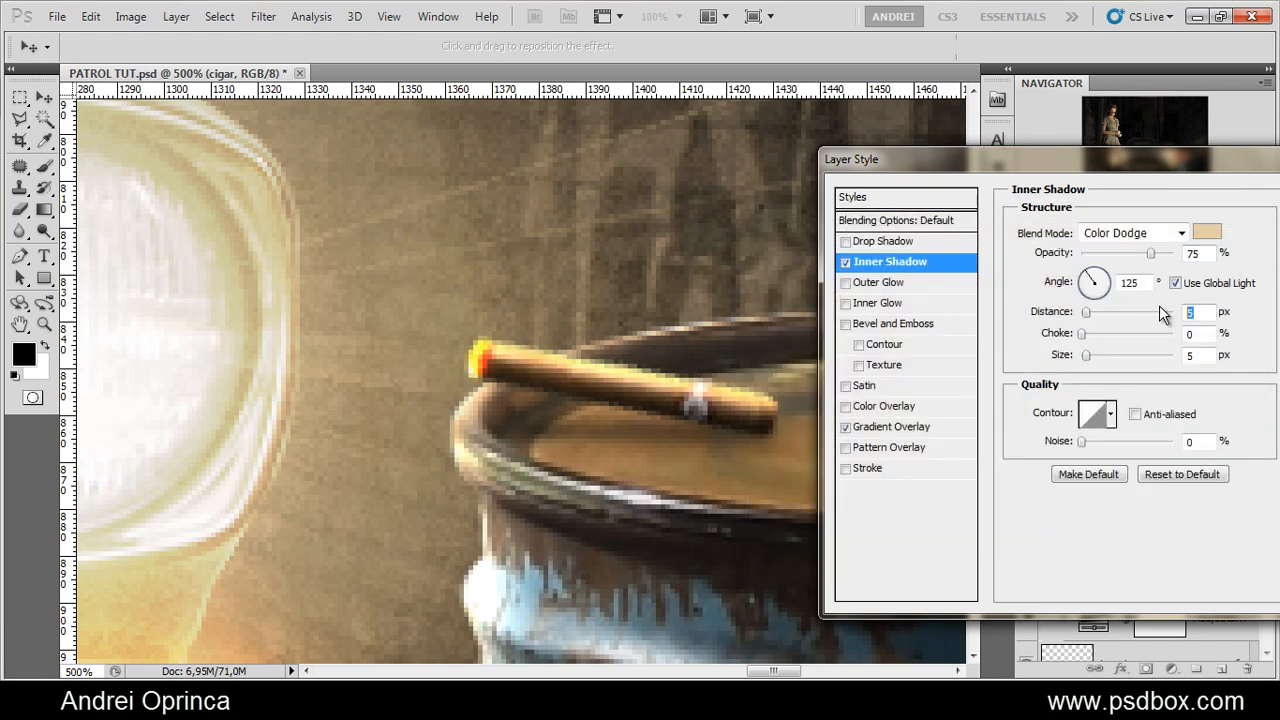
Set the inner shadow's distance to 2 px and change its colour to a darker tan
key("Down")
key("Down")
key("Down")
left_click(1209, 236)
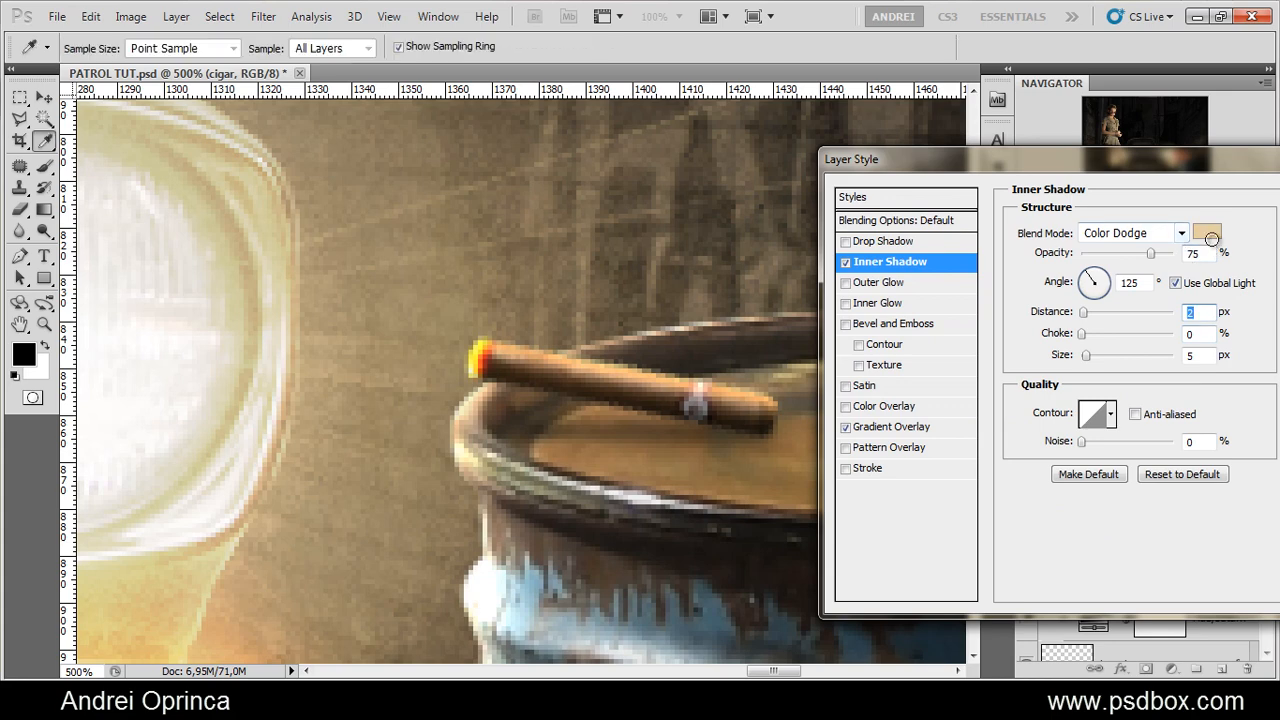
left_click(816, 324)
left_click(842, 349)
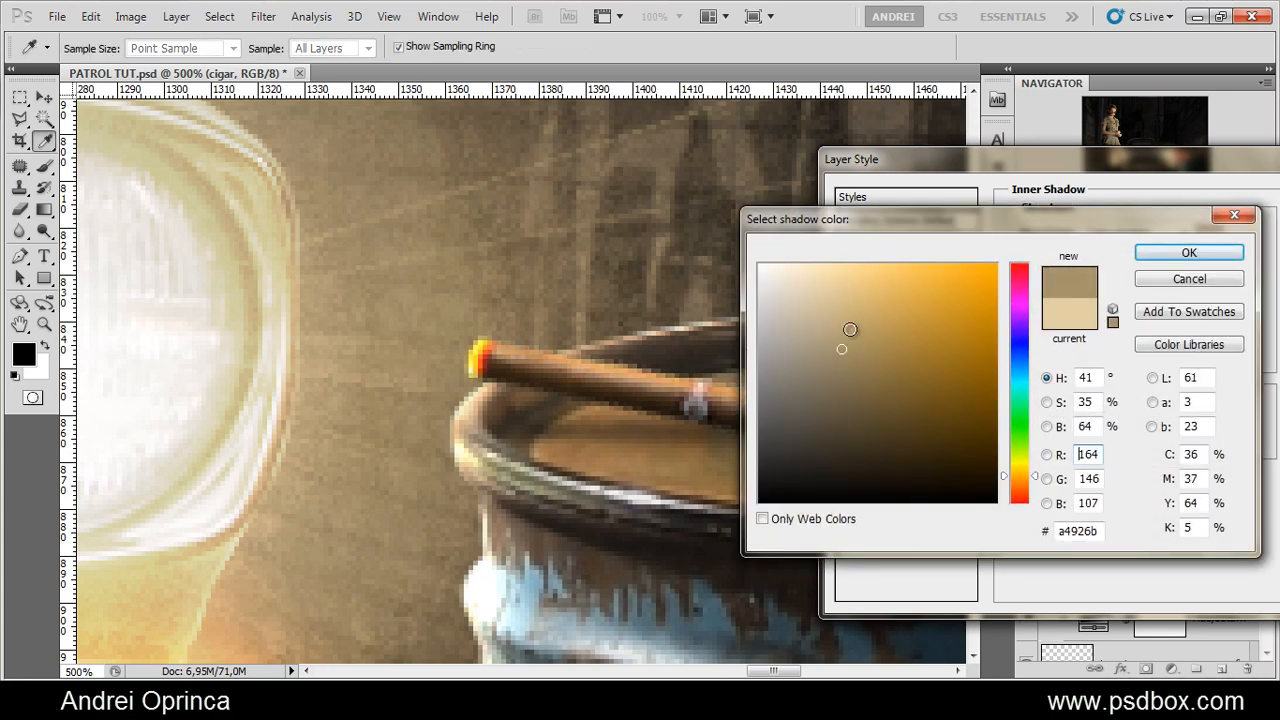
left_click(1215, 252)
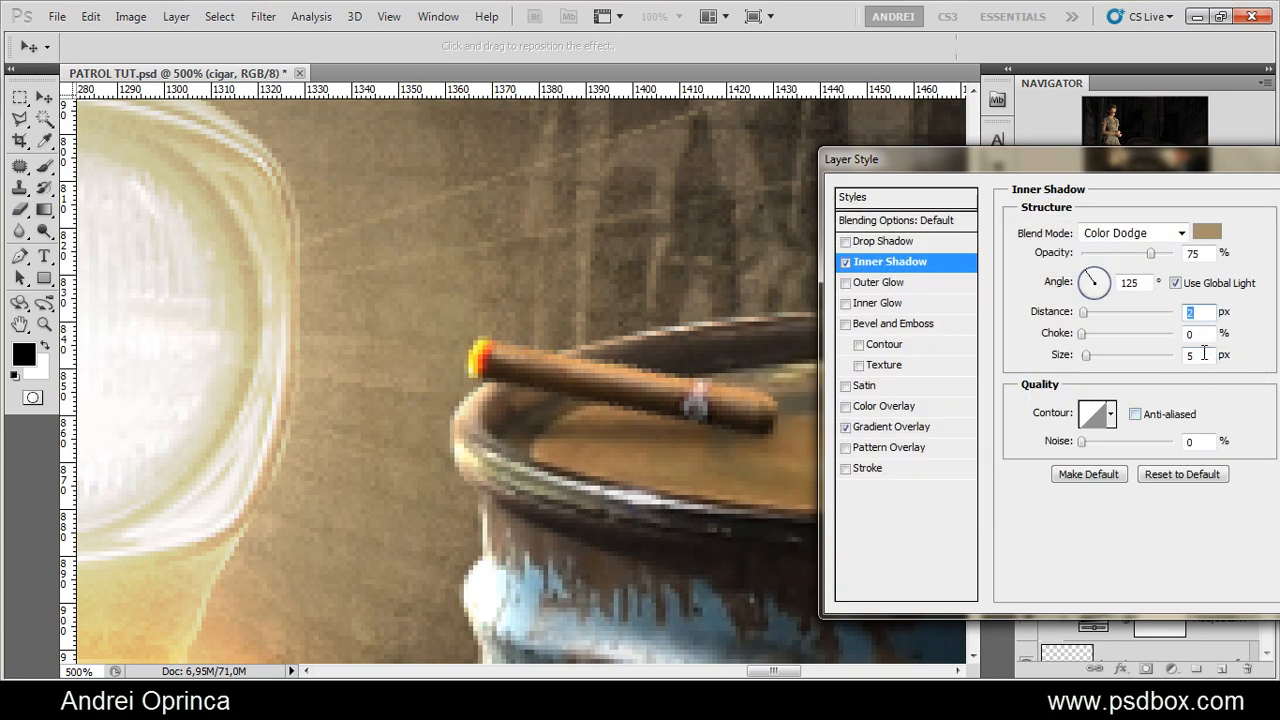
Set the inner shadow's size to 0 px
left_click(1204, 354)
key("Down")
key("Down")
key("Down")
key("Down")
key("Down")
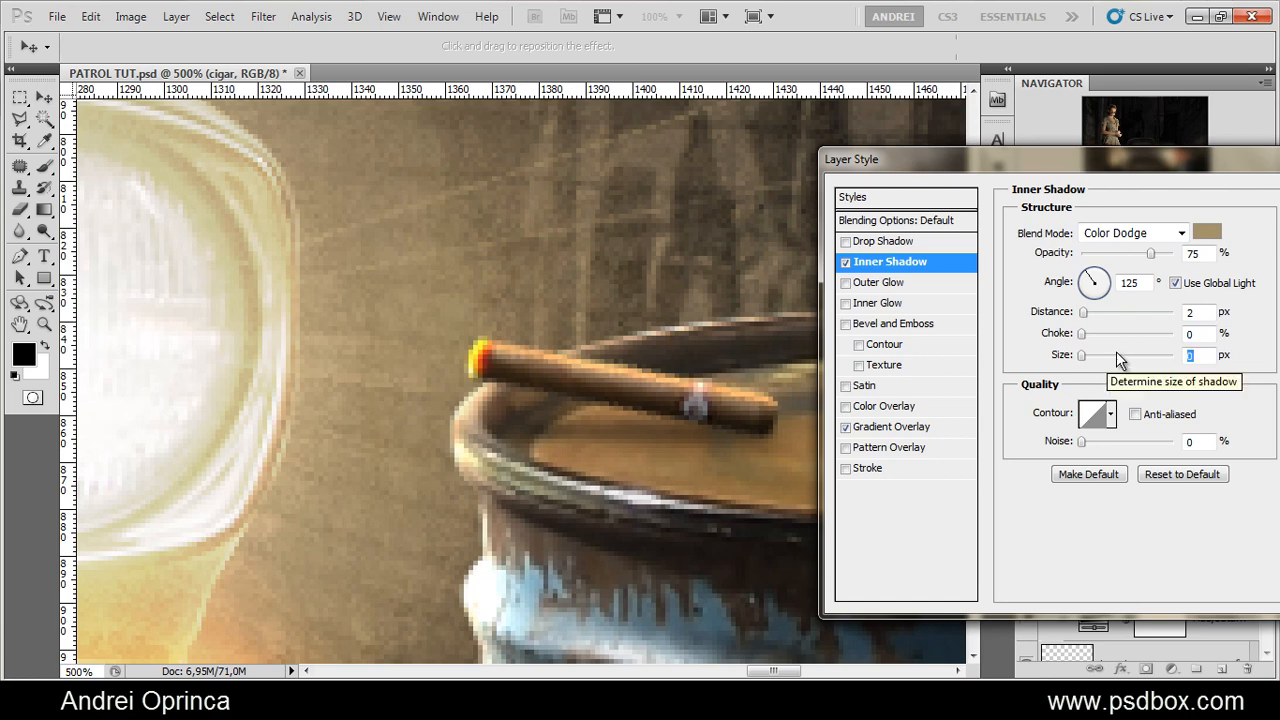
Mute the inner shadow's colour to a dark grey-brown, apply the layer style and hide the cigar's effects for comparison
left_click(1207, 232)
mouse_move(842, 384)
left_mouse_down()
mouse_move(848, 414)
mouse_move(840, 386)
mouse_move(819, 386)
left_mouse_up()
left_click(1189, 252)
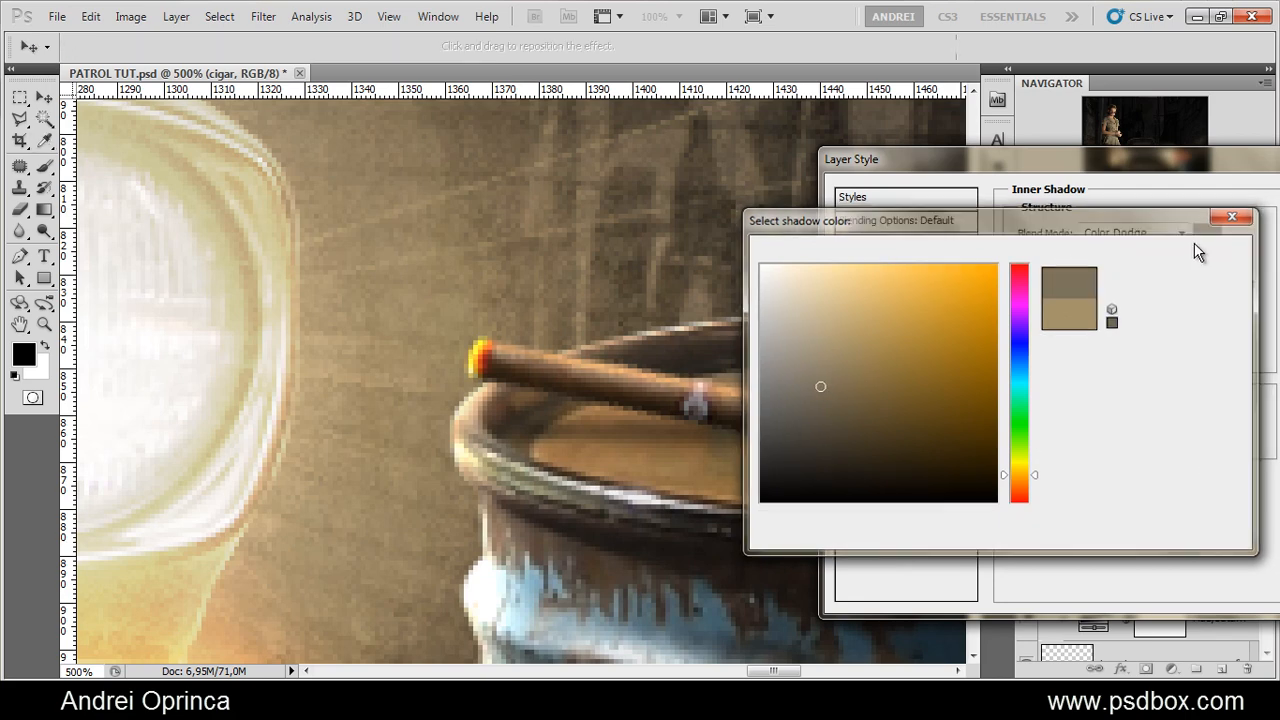
left_click(1159, 199)
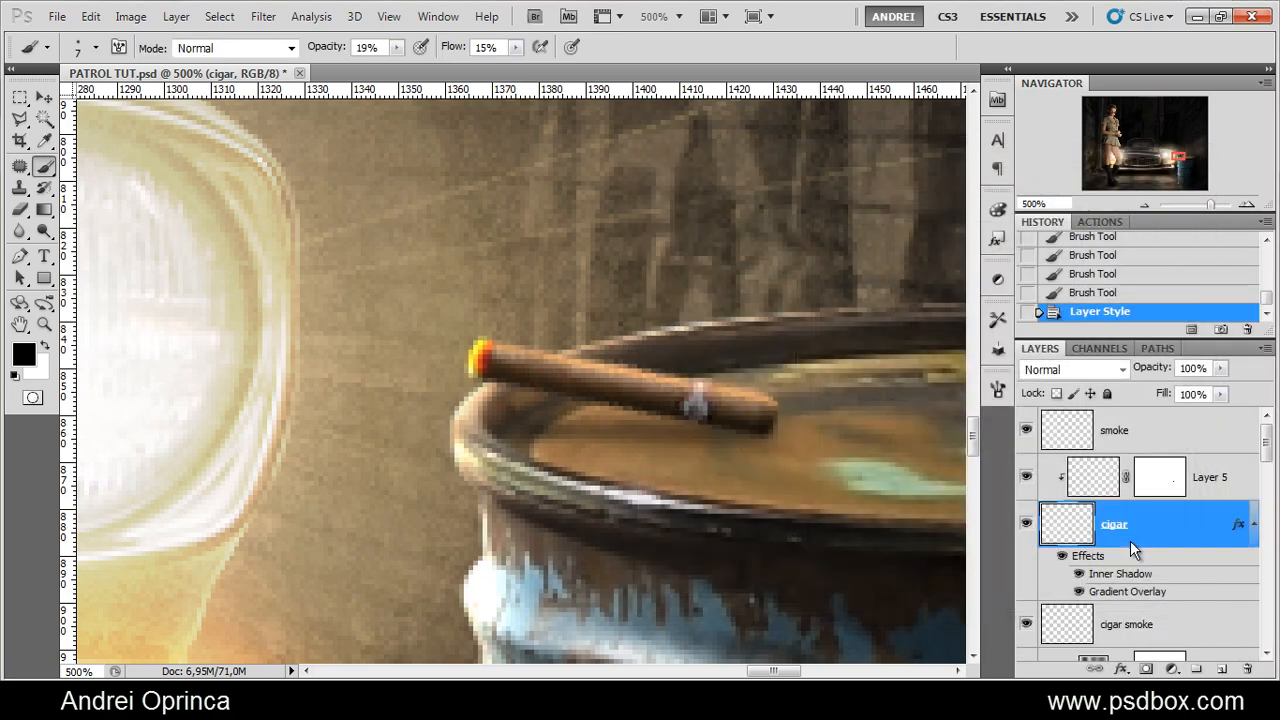
left_click(1057, 559)
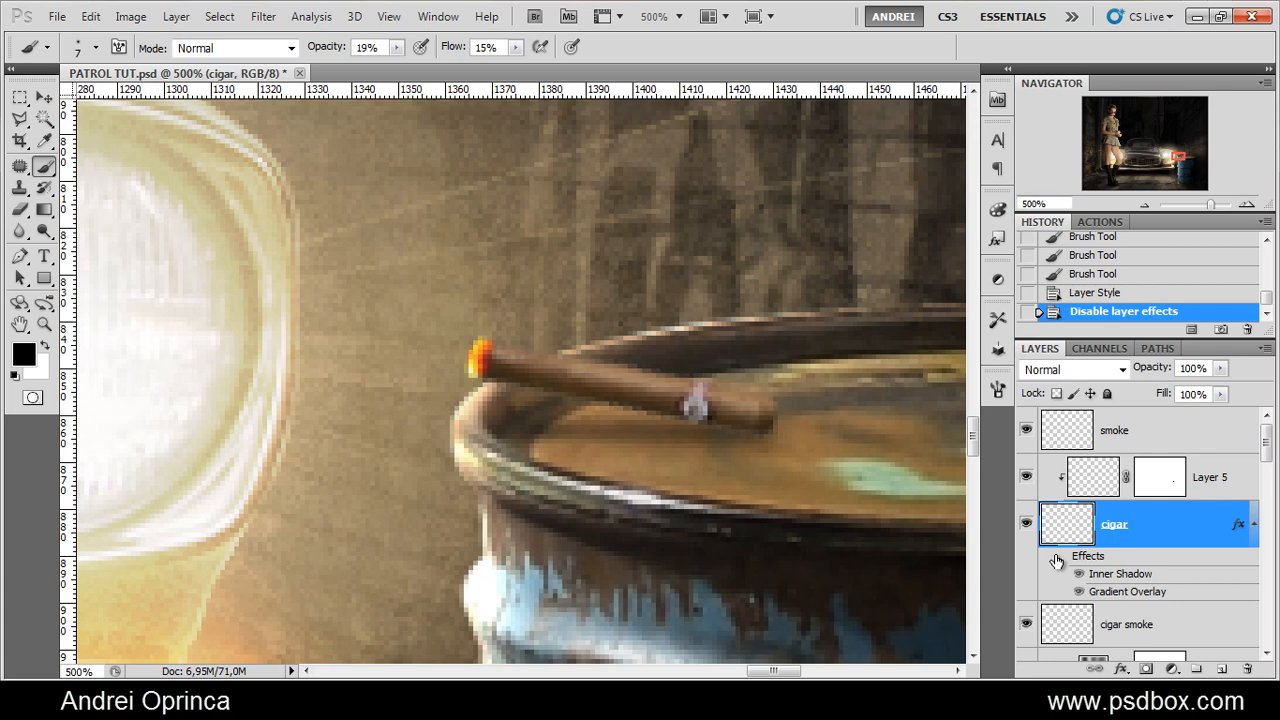
Turn the cigar's layer effects back on, compare the scene with and without them, and select the smoke layer
left_click(1059, 557)
scroll(752, 379, "down", 3)
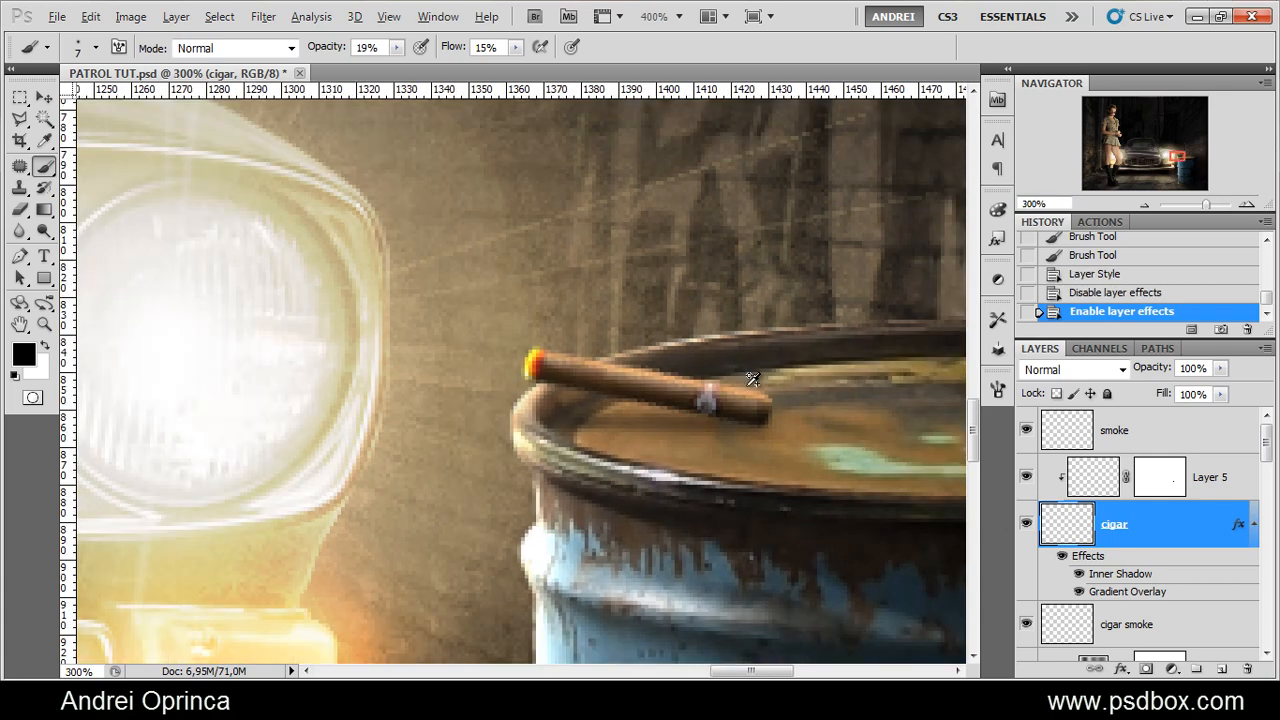
scroll(860, 436, "down", 1)
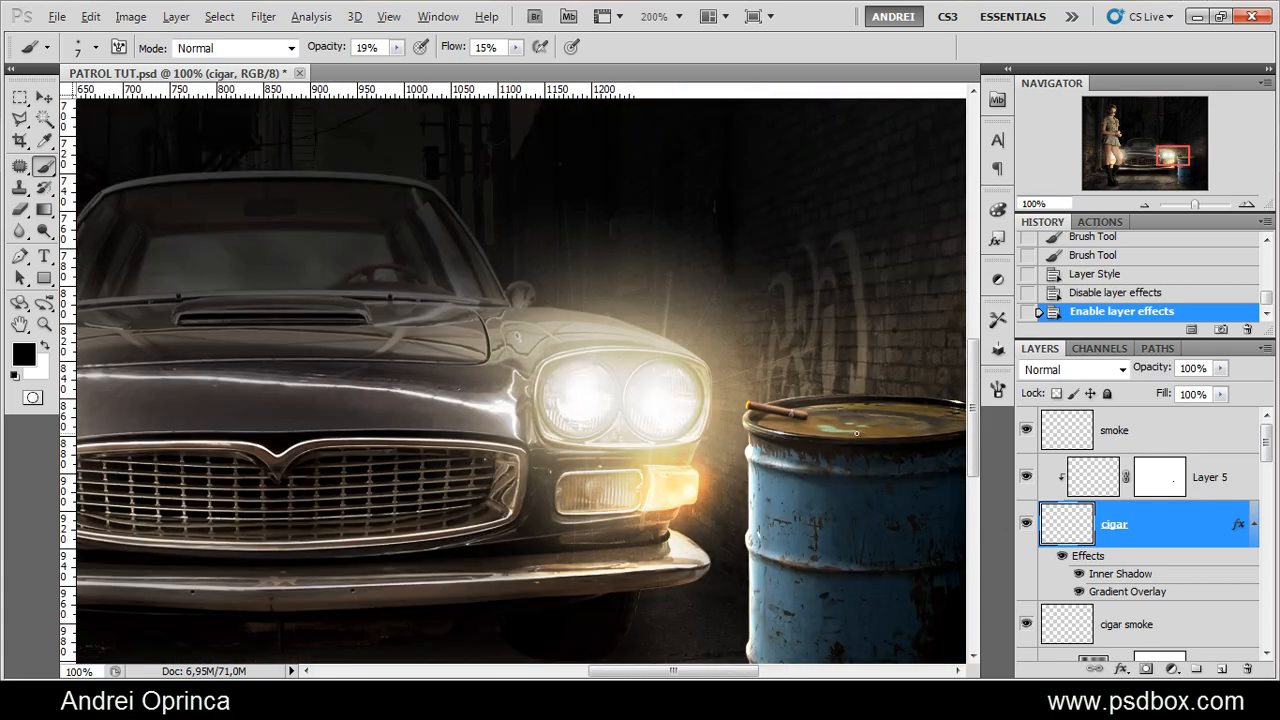
left_click(1062, 557)
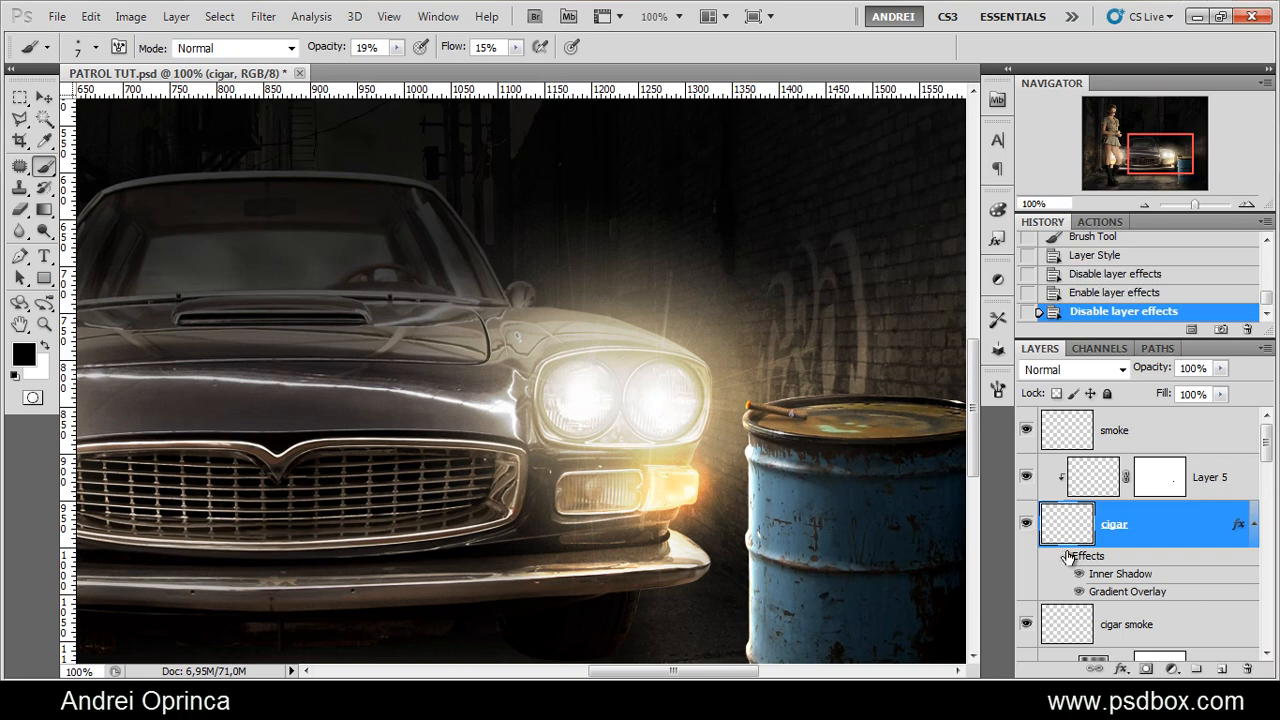
left_click(1062, 557)
scroll(710, 400, "down", 1)
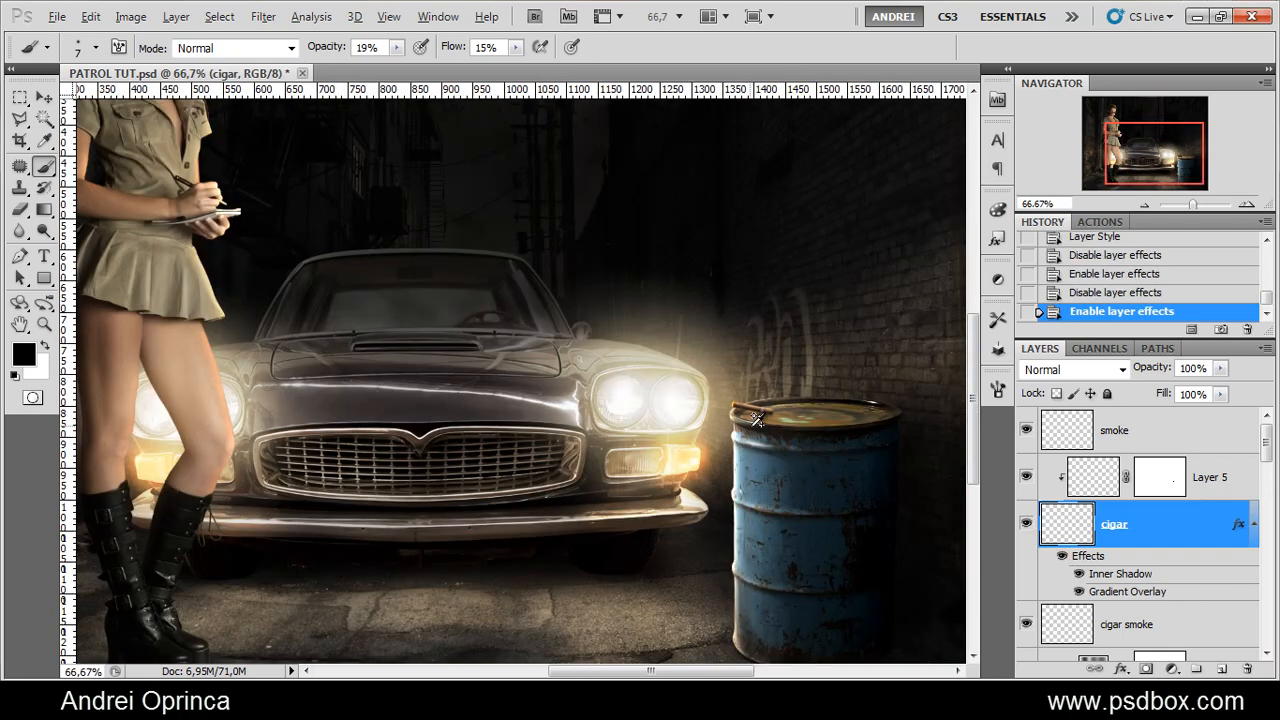
scroll(802, 425, "up", 1)
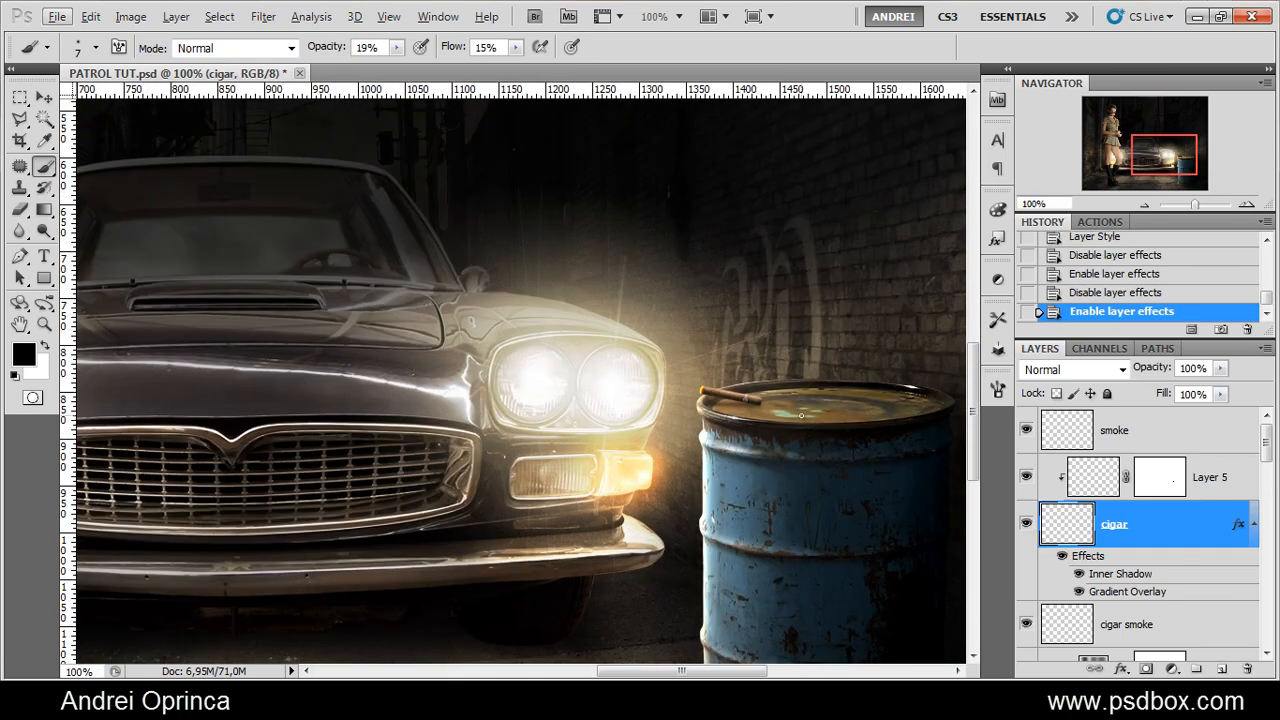
left_click(1166, 431)
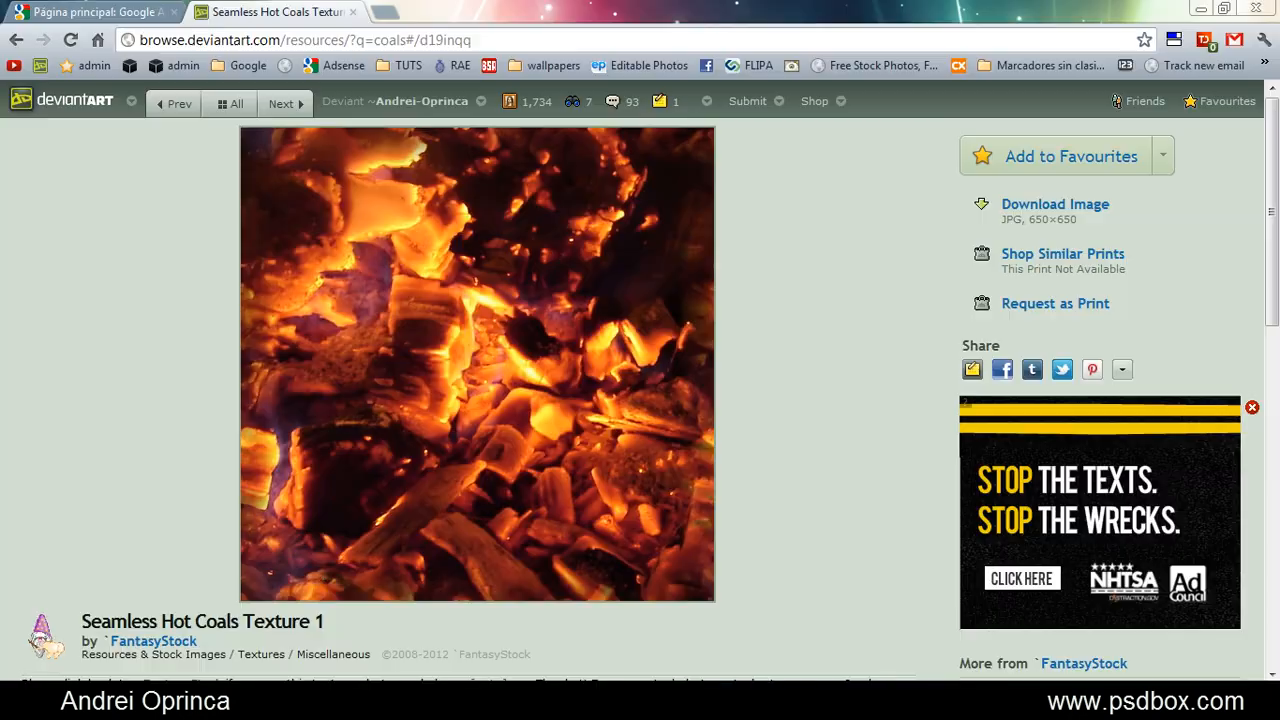
Switch to the browser, open deviantART's main page and search for "smoke brushes"
left_click(70, 115)
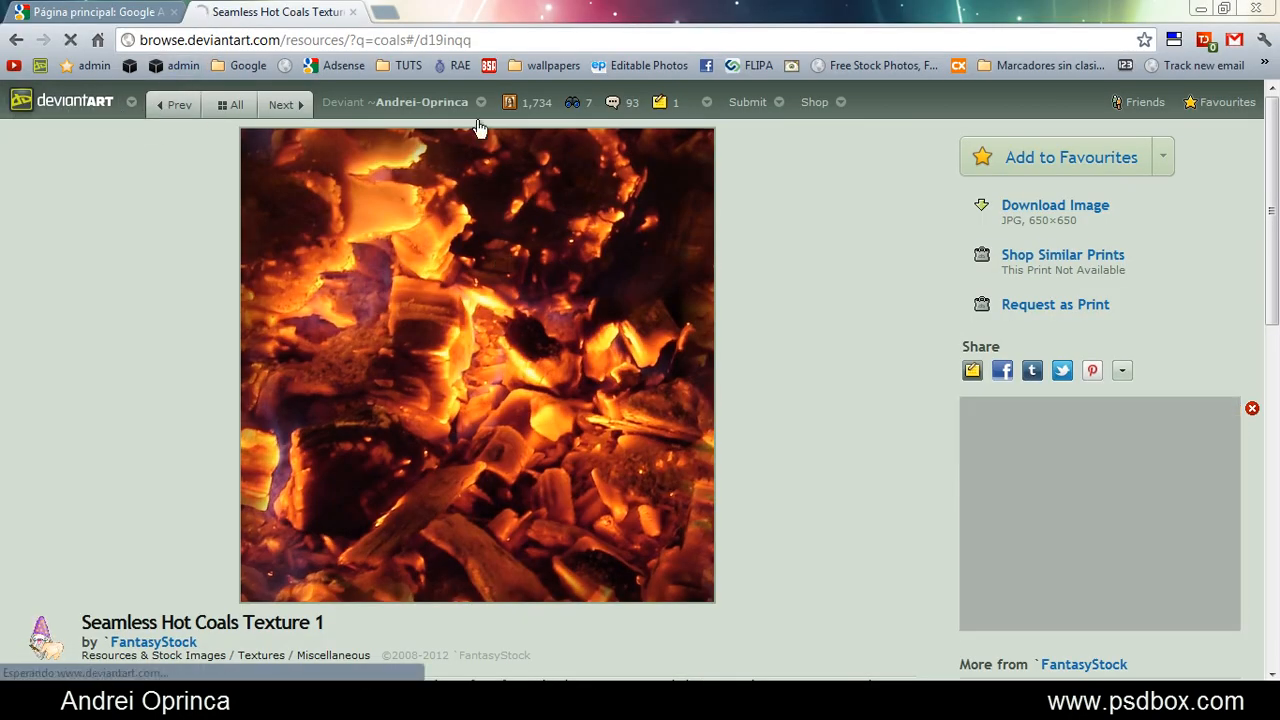
type("smoke brushes")
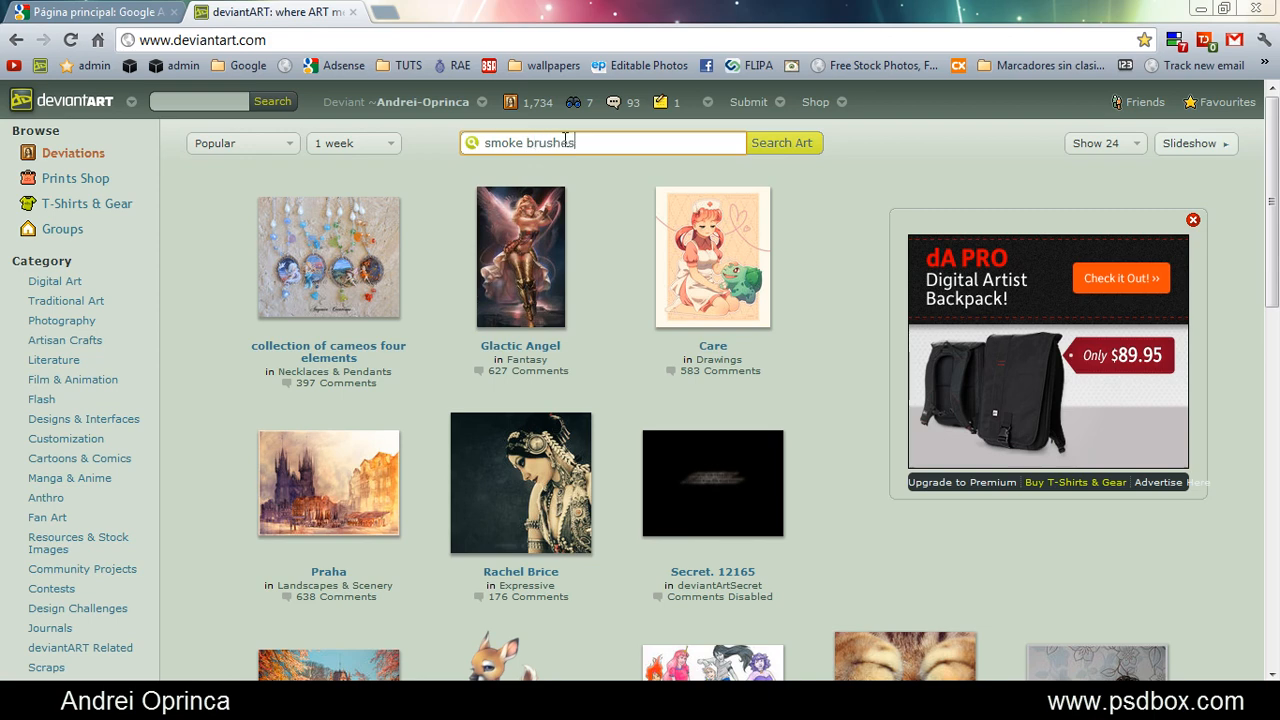
key("Return")
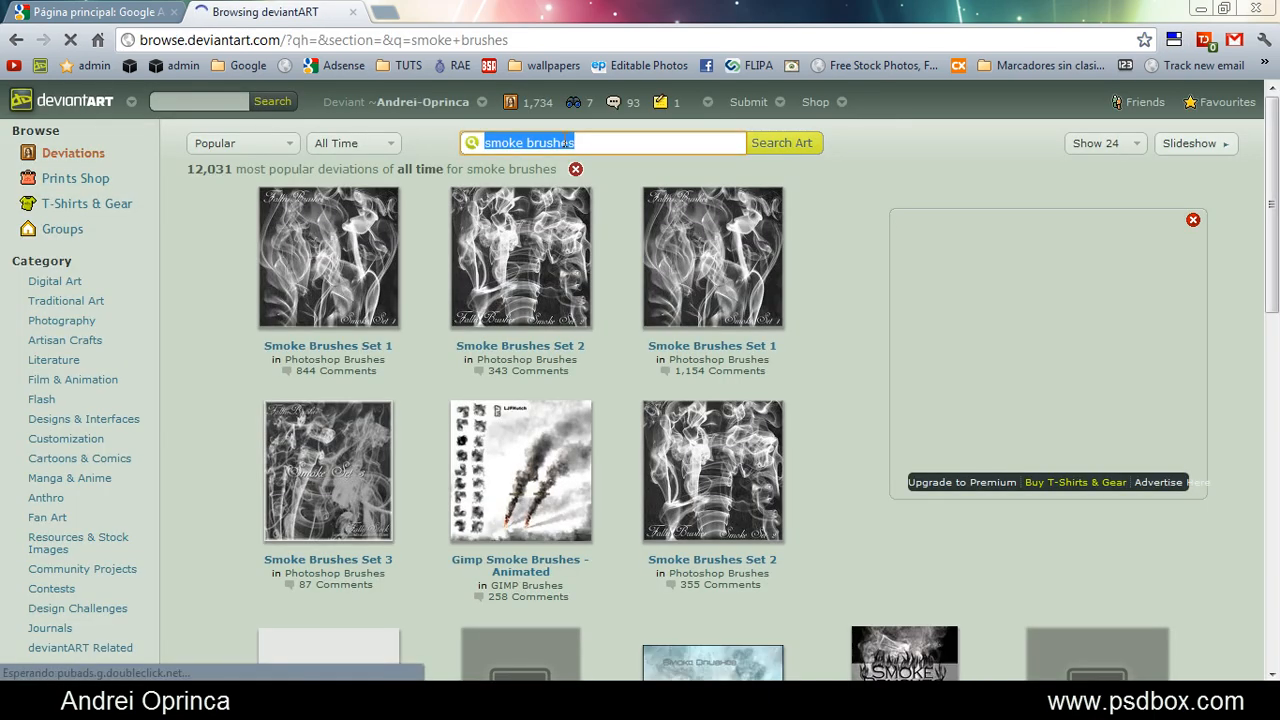
scroll(510, 220, "down", 1)
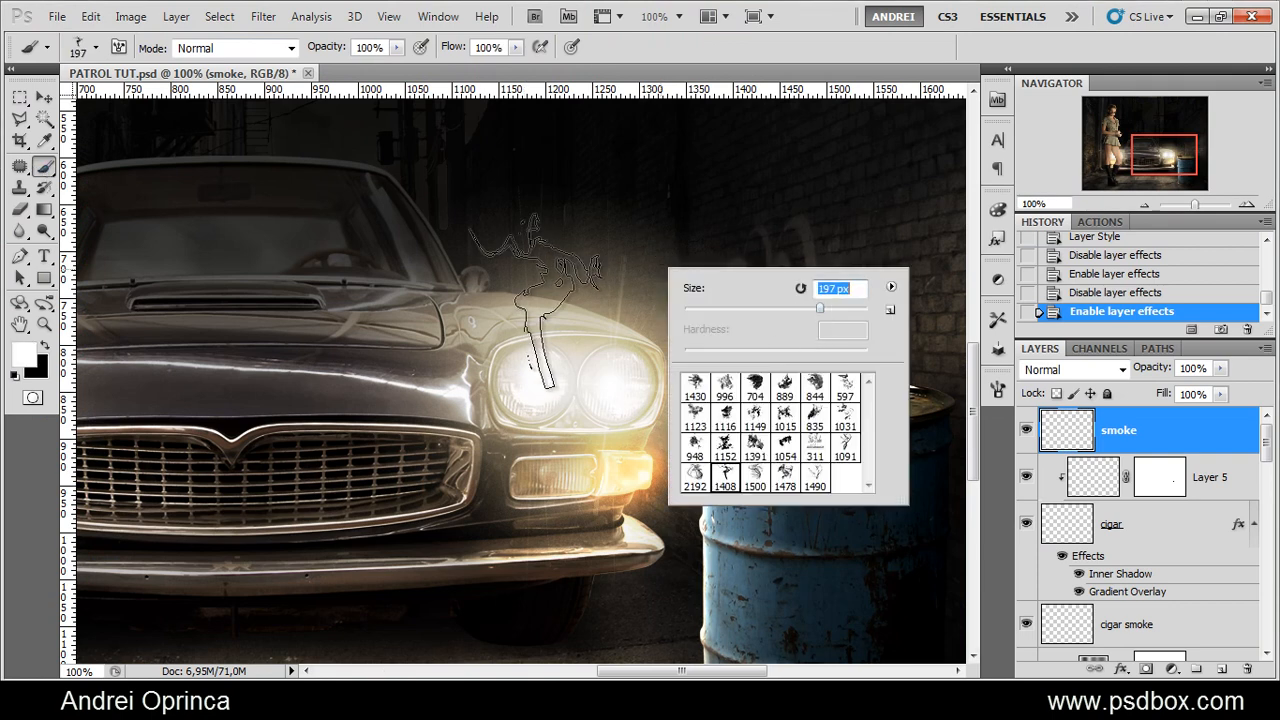
Stamp white smoke on the smoke layer above the cigar's ember using the smoke brush resized to 106 px
left_click(535, 300)
key("ctrl+z")
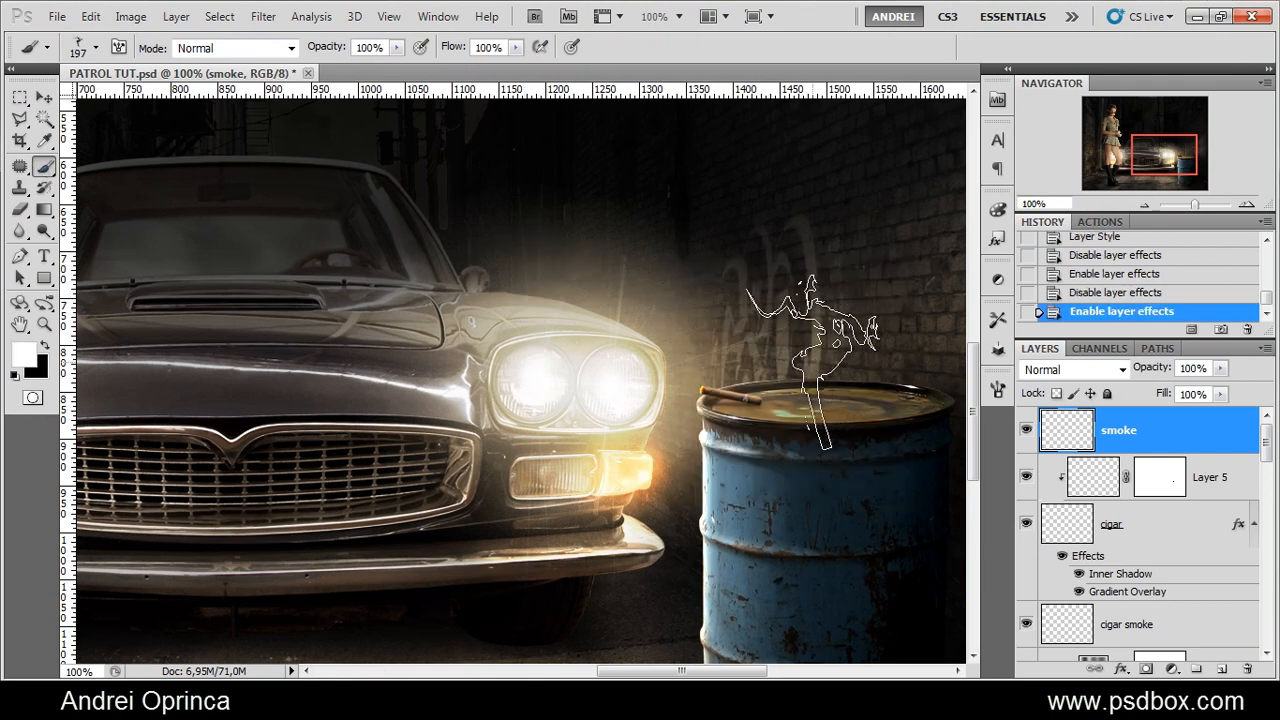
right_click(815, 345)
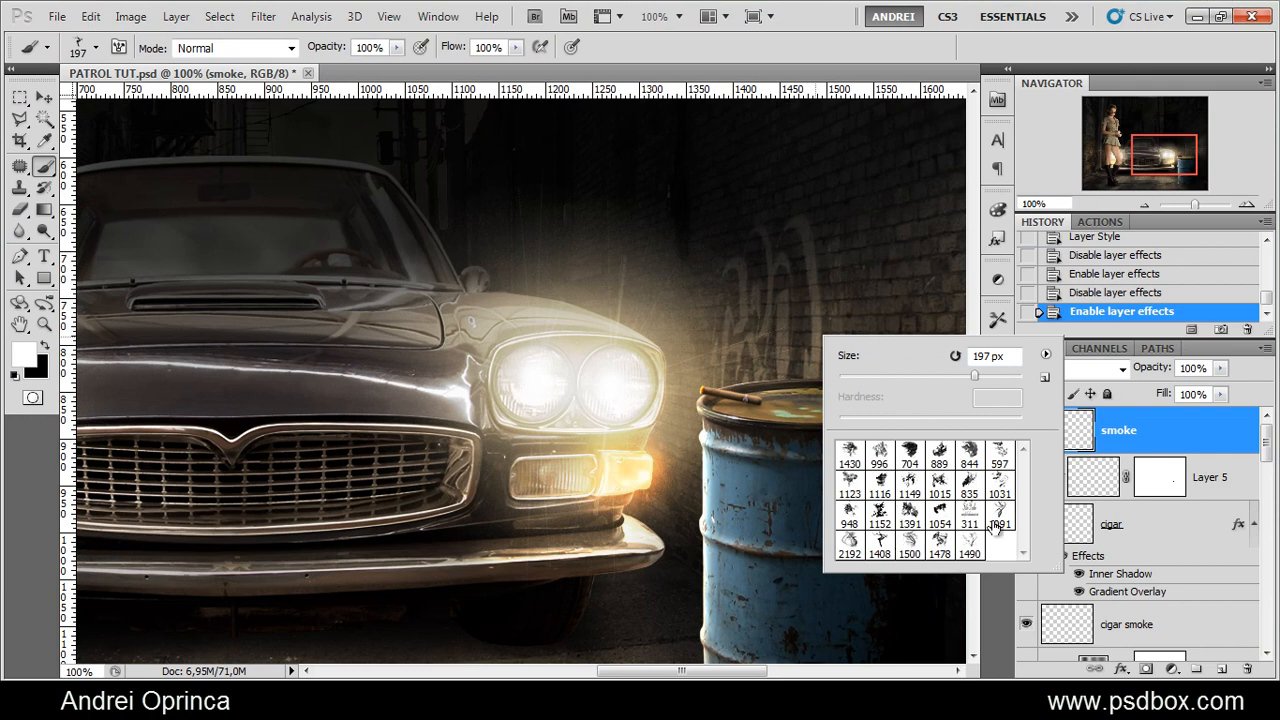
left_click_drag(956, 374, 933, 377)
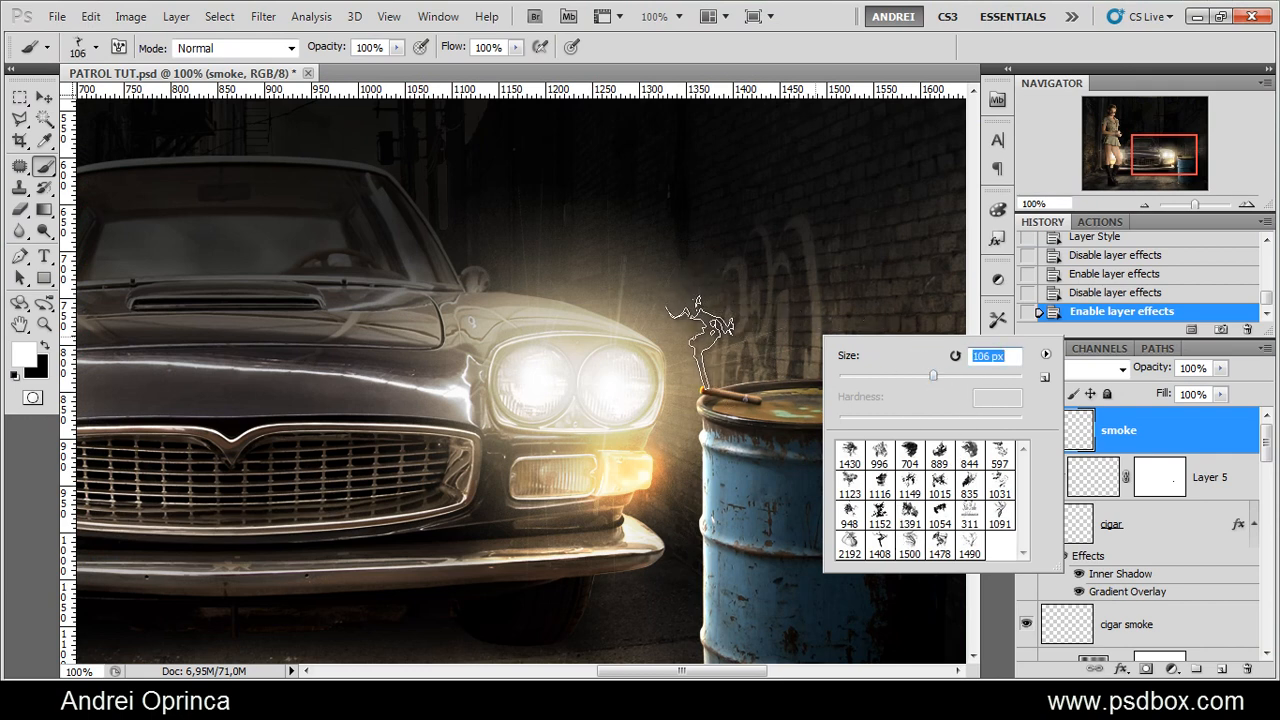
left_click(701, 341)
scroll(786, 266, "up", 1)
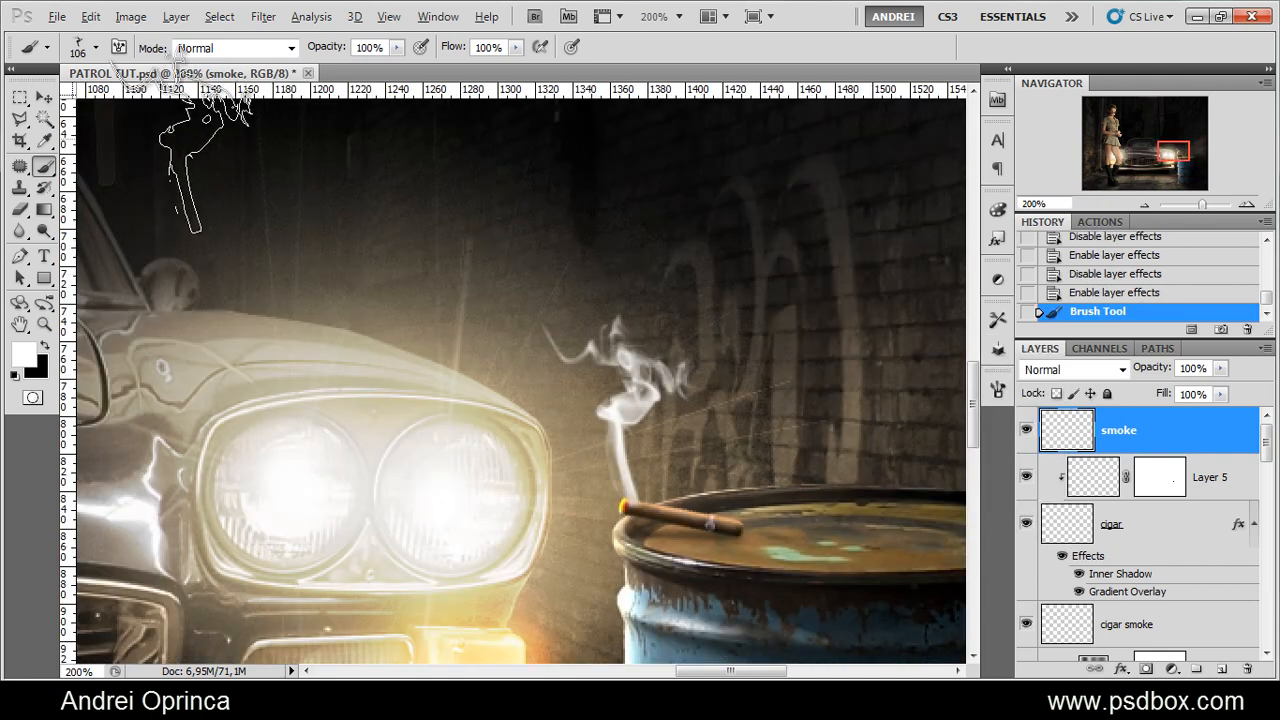
Move the smoke slightly so that it rises directly from the cigar's burning tip
left_click(43, 98)
mouse_move(634, 408)
left_mouse_down()
mouse_move(622, 392)
mouse_move(627, 404)
left_mouse_up()
scroll(627, 402, "down", 4)
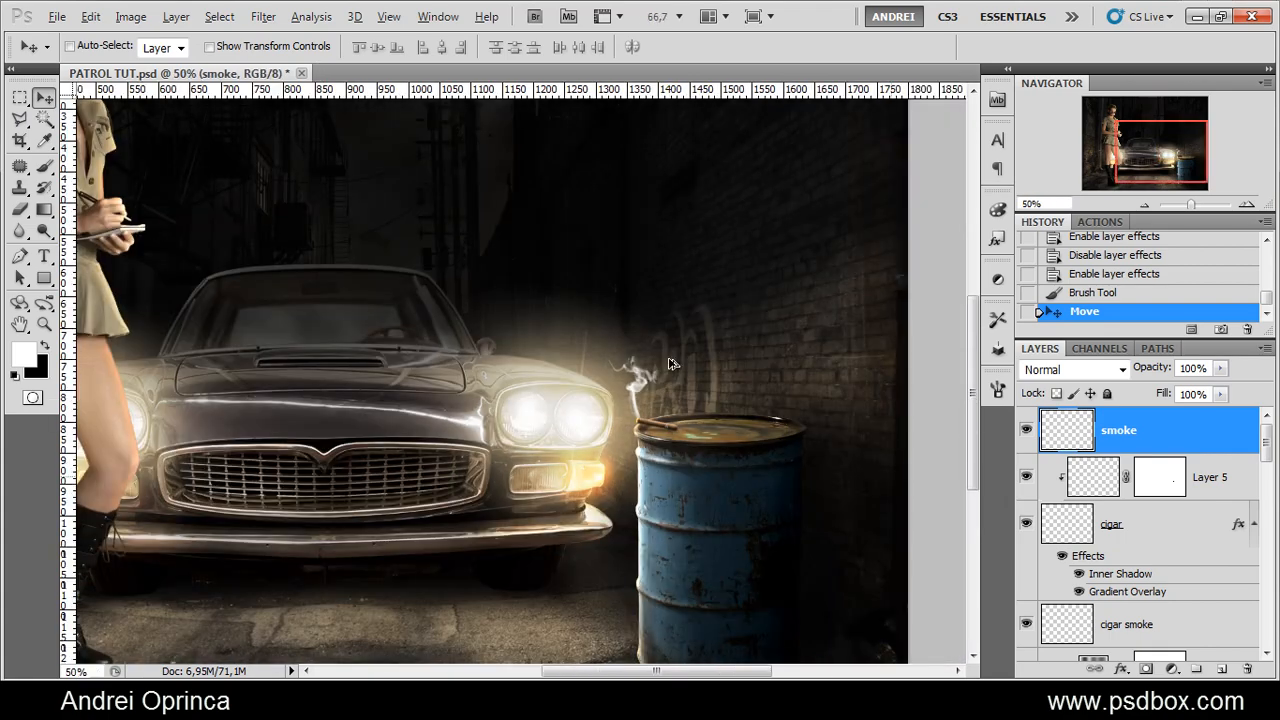
scroll(713, 364, "up", 1)
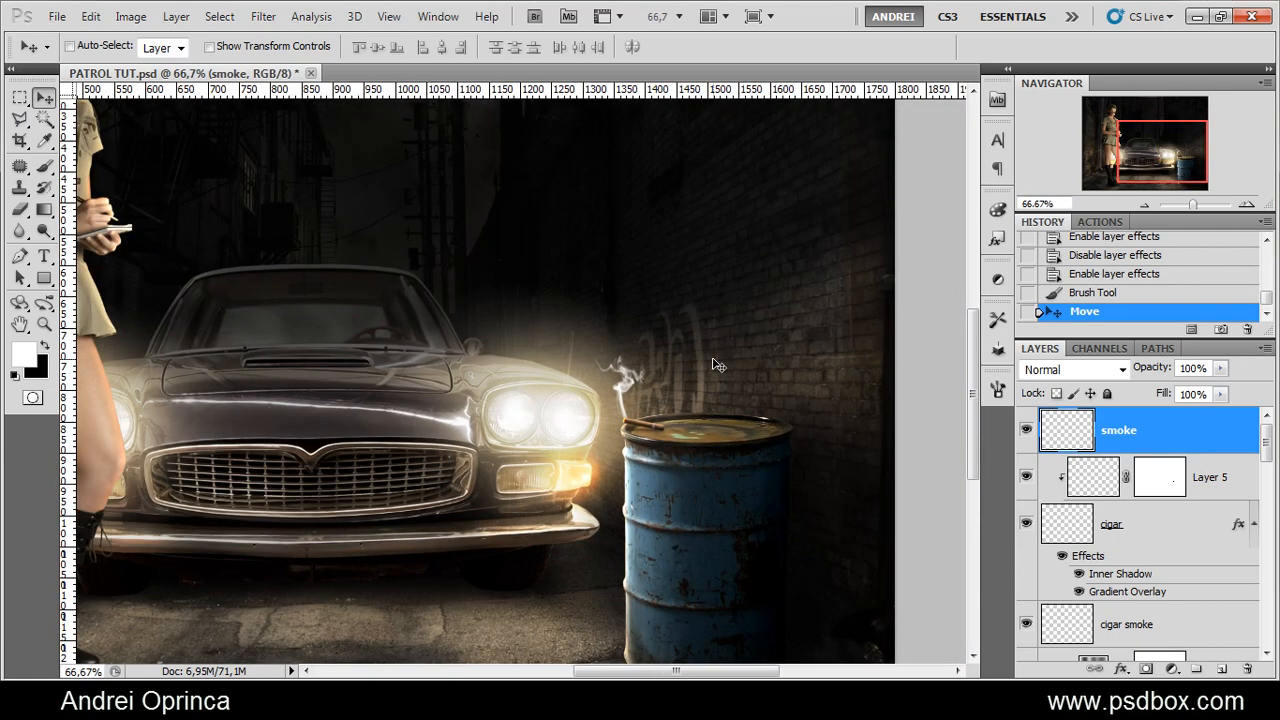
Lower the smoke layer's opacity to 53% and check it against the whole scene
left_click(1221, 369)
left_click_drag(1190, 397, 1176, 393)
scroll(402, 340, "down", 2)
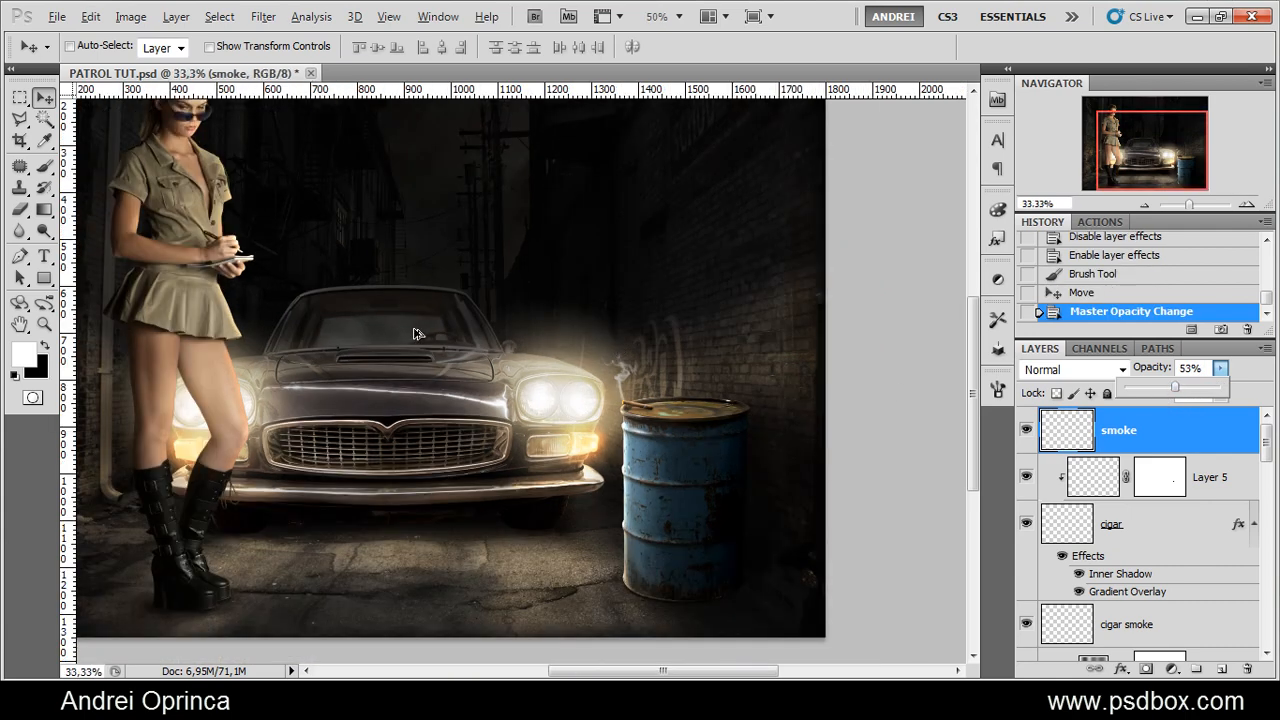
scroll(402, 340, "up", 2)
scroll(836, 502, "down", 1)
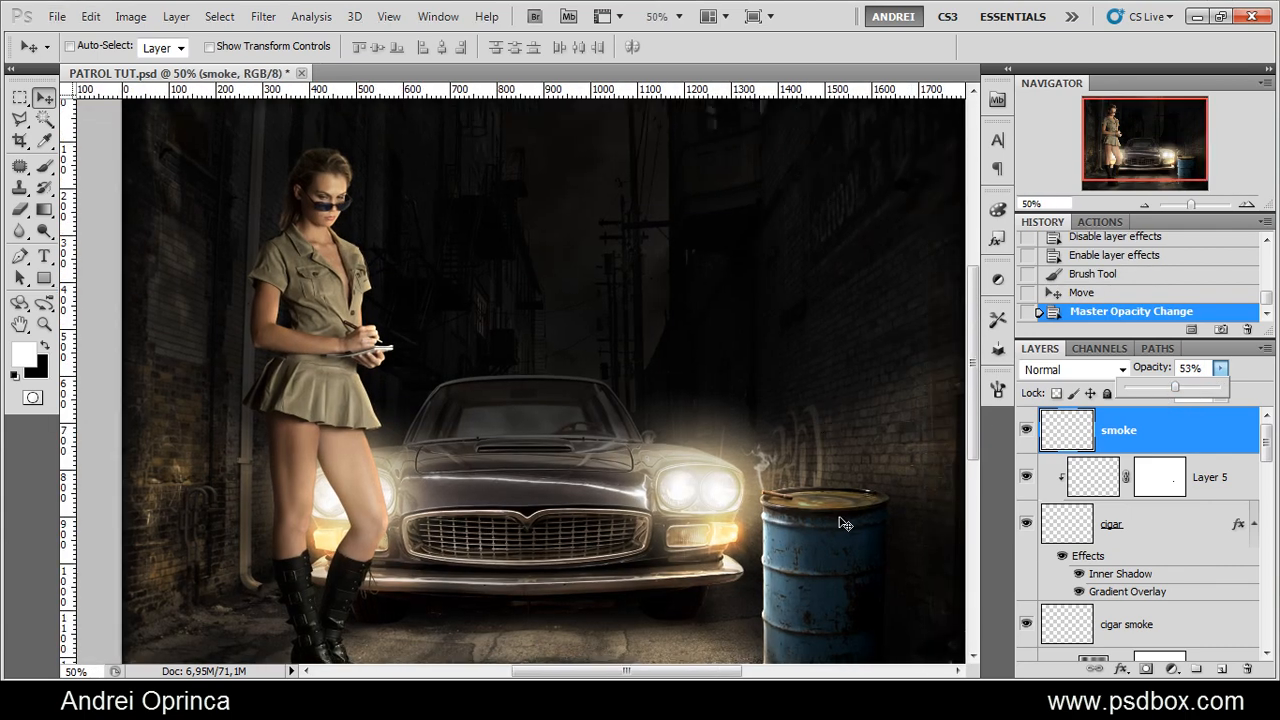
left_click_drag(808, 499, 832, 448)
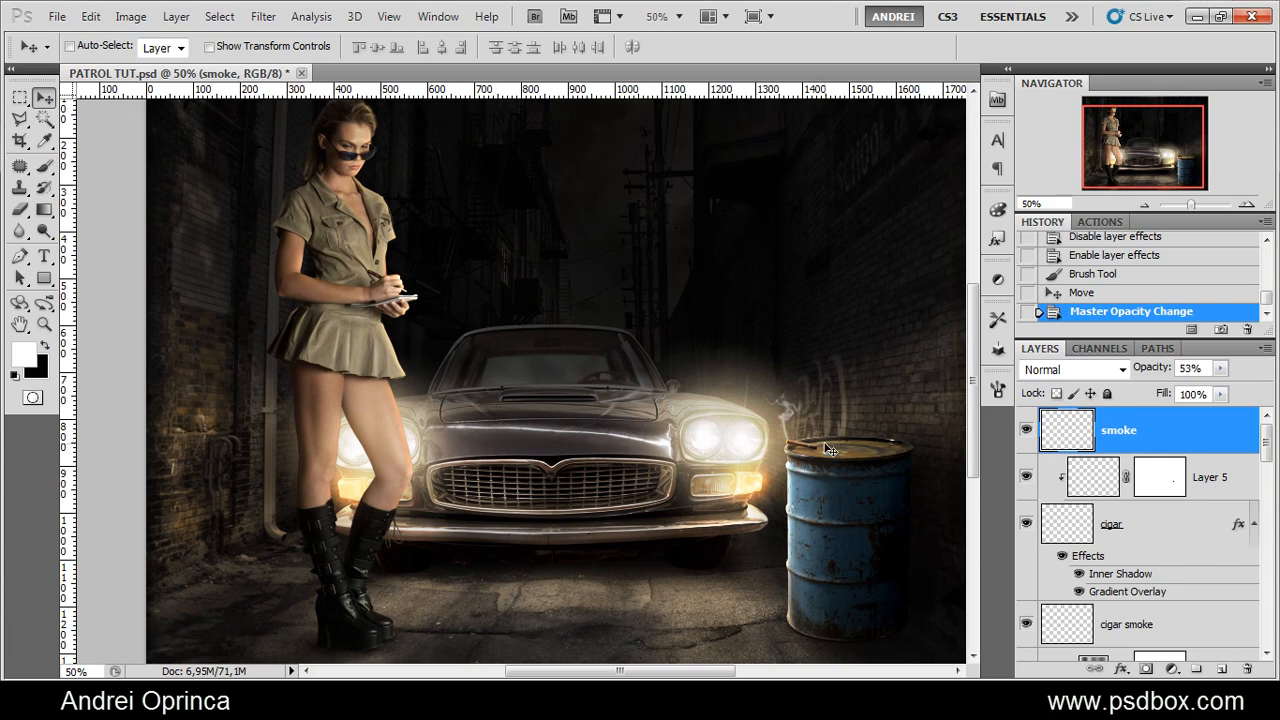
left_click_drag(790, 462, 793, 490)
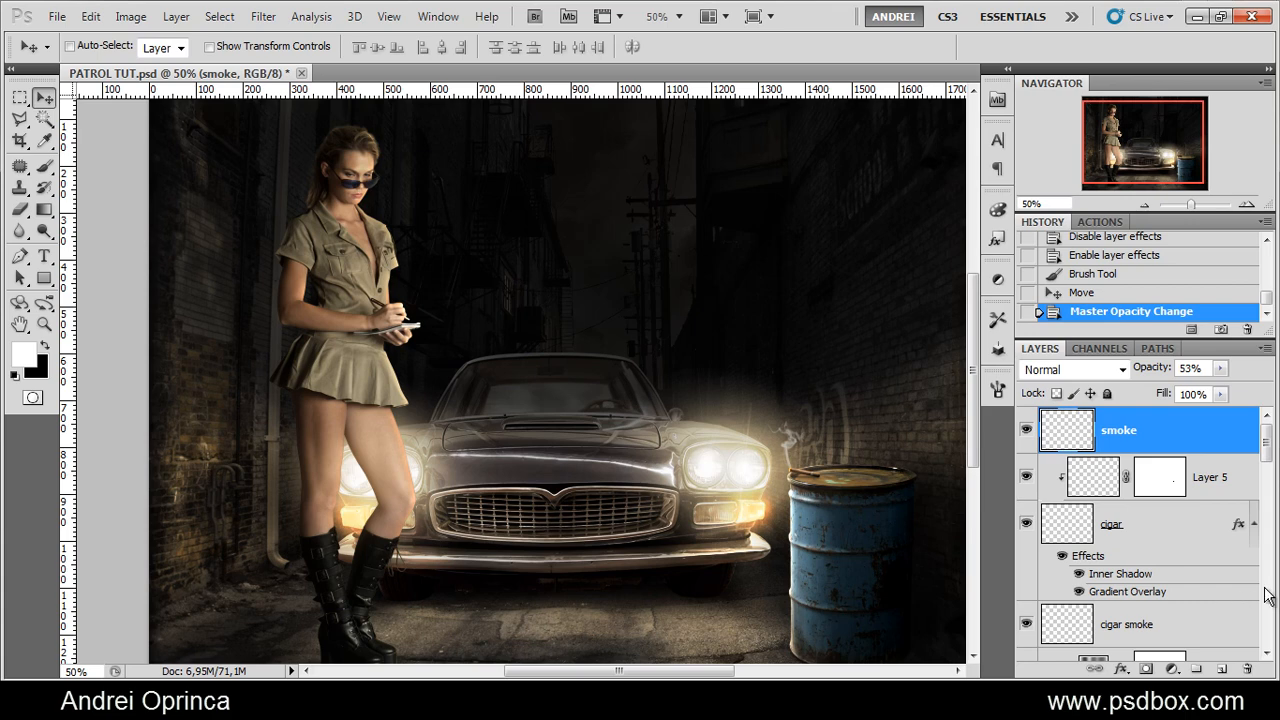
Add a Gradient Map adjustment layer above the smoke using the Blue, Red, Yellow preset
left_click(1172, 669)
left_click(1159, 631)
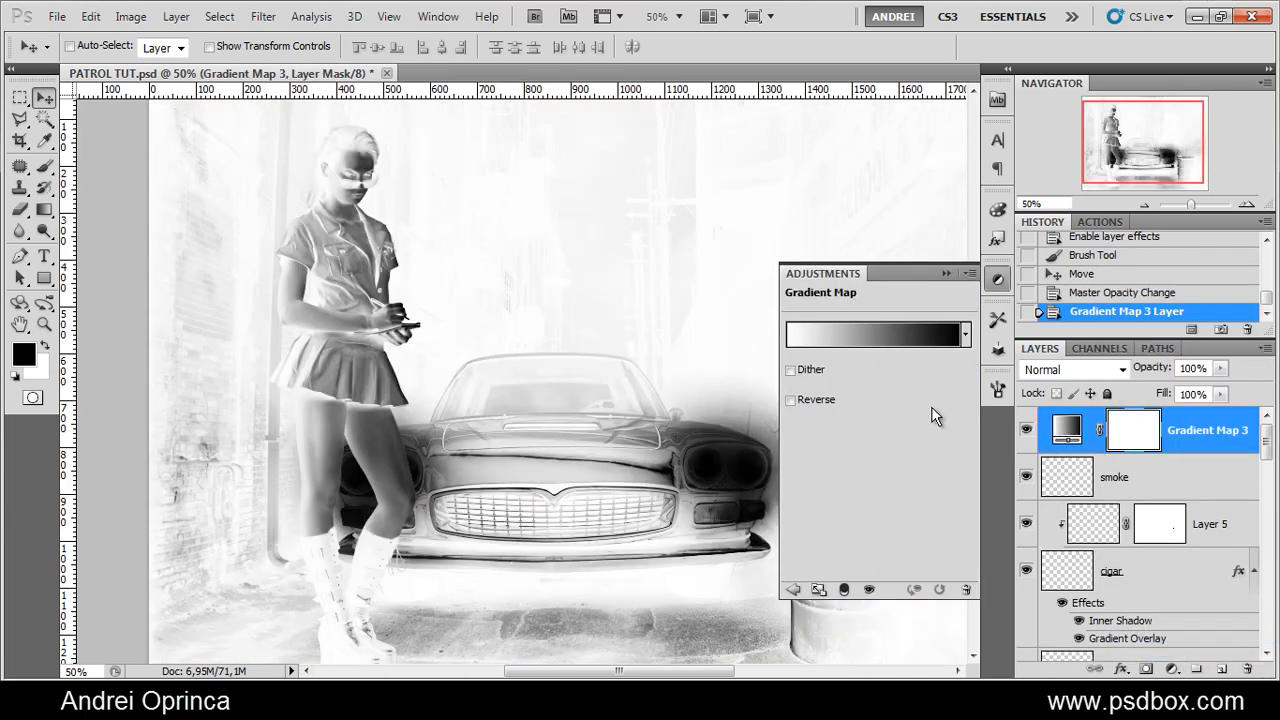
left_click(881, 323)
left_click(832, 200)
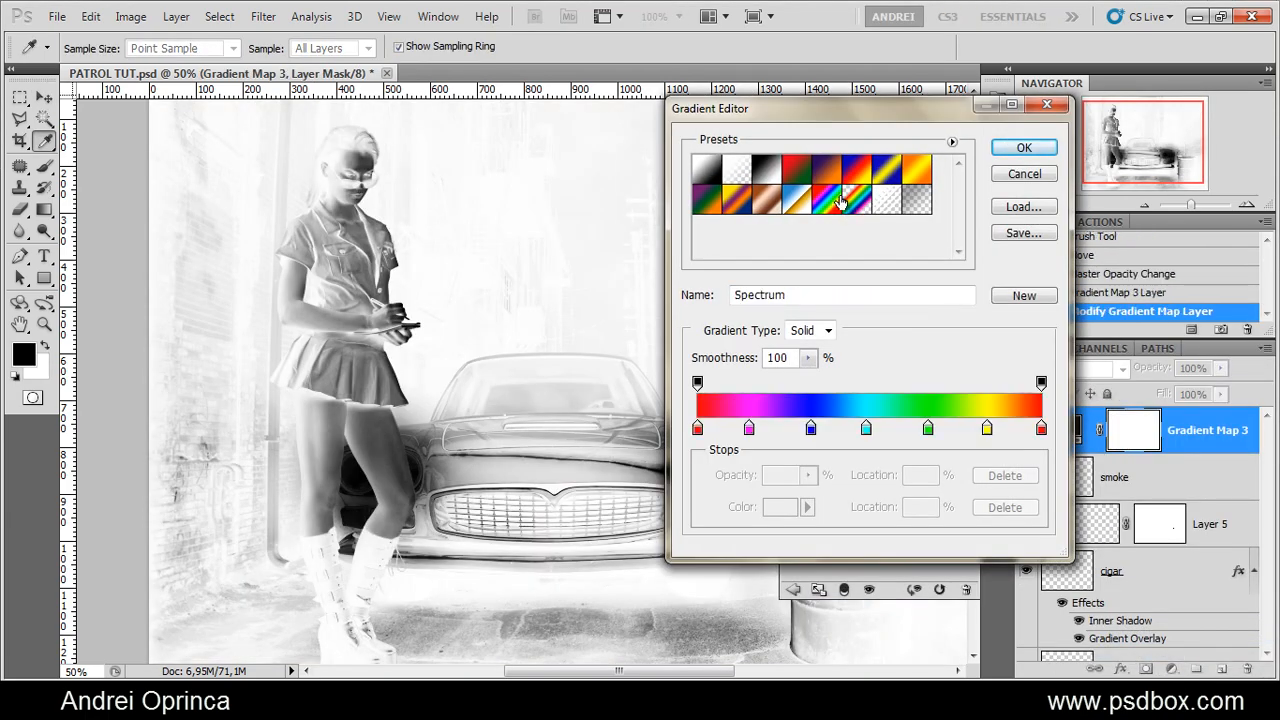
left_click(856, 170)
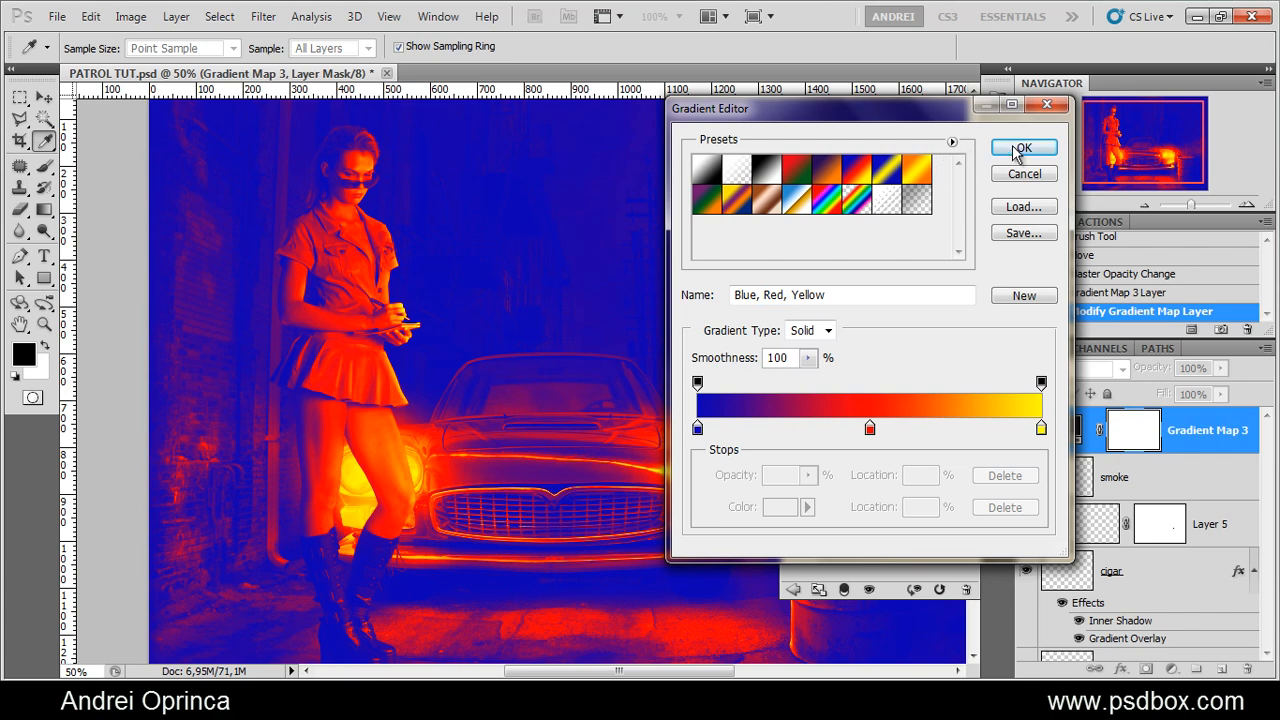
left_click(1040, 148)
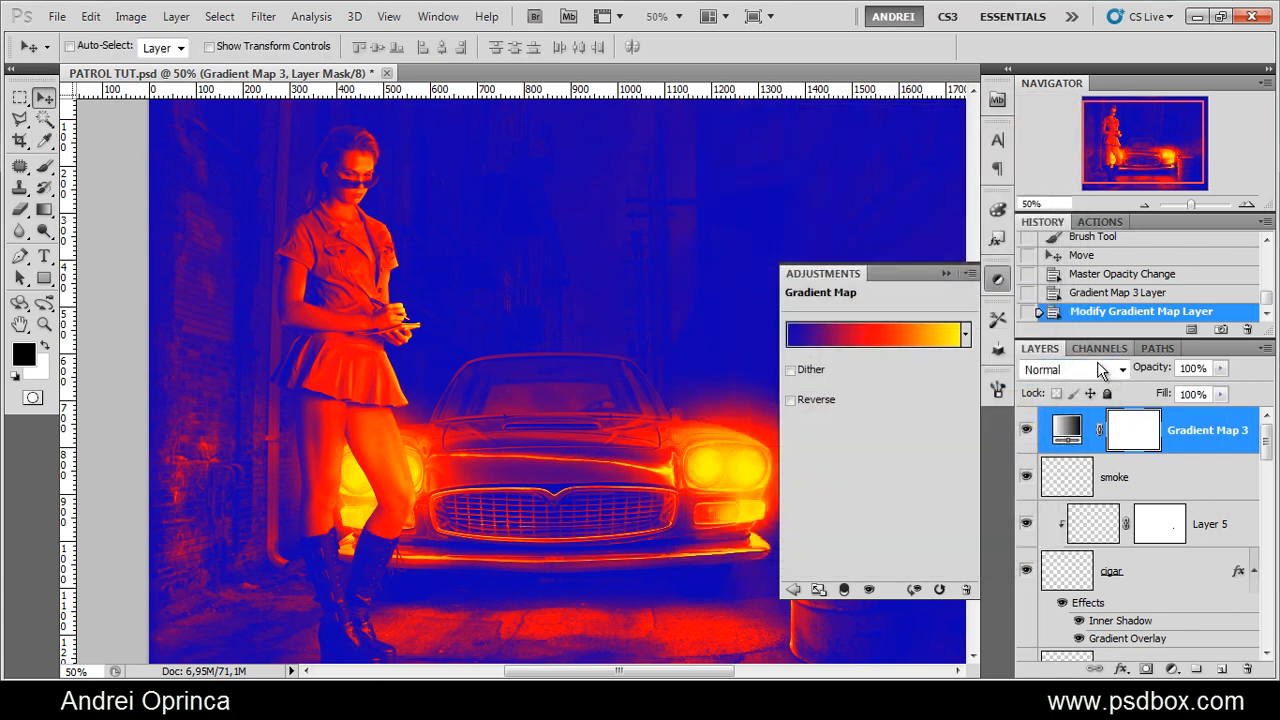
Set the gradient map layer's blending mode to Lighten and its opacity to 15%
left_click(1098, 368)
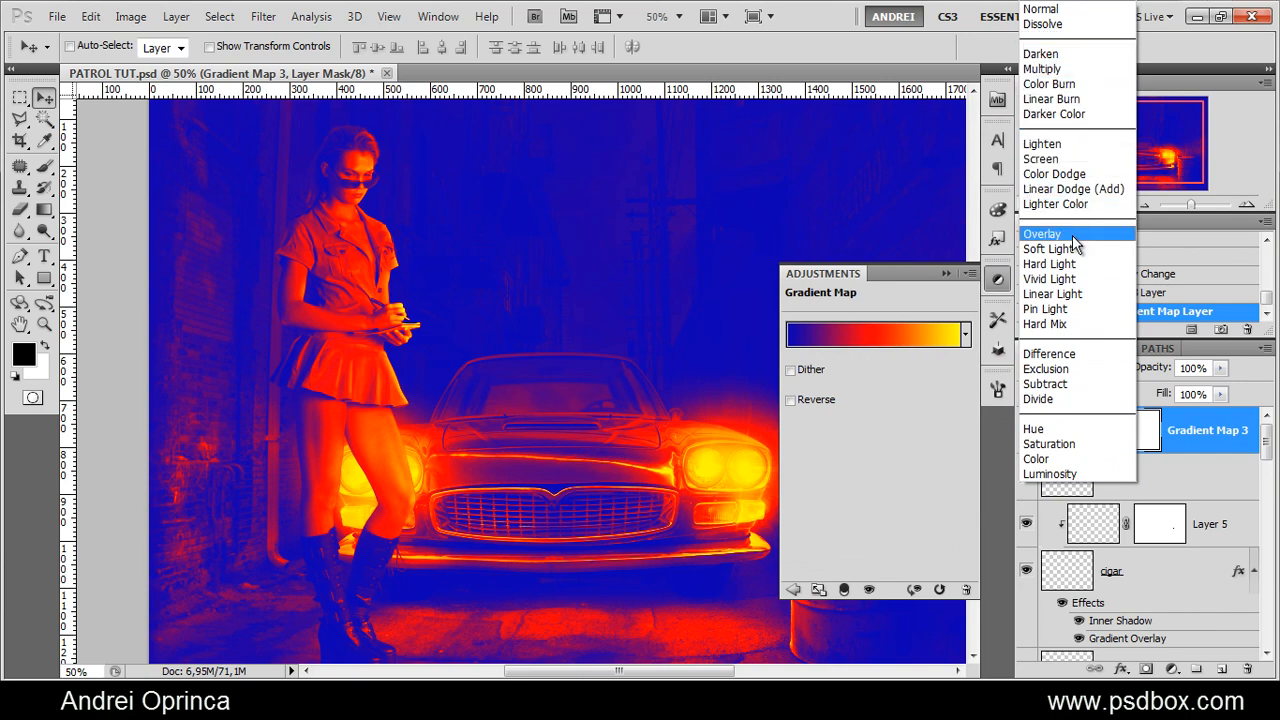
left_click(1045, 144)
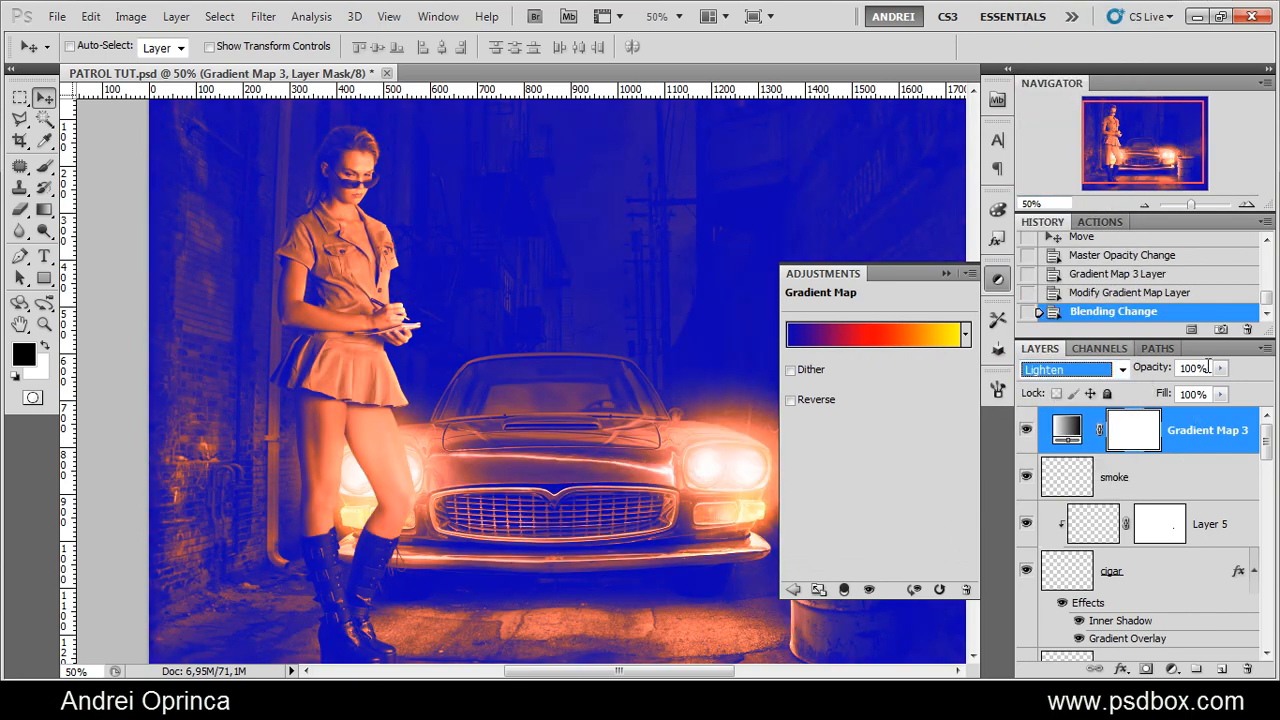
left_click(1208, 367)
type("15")
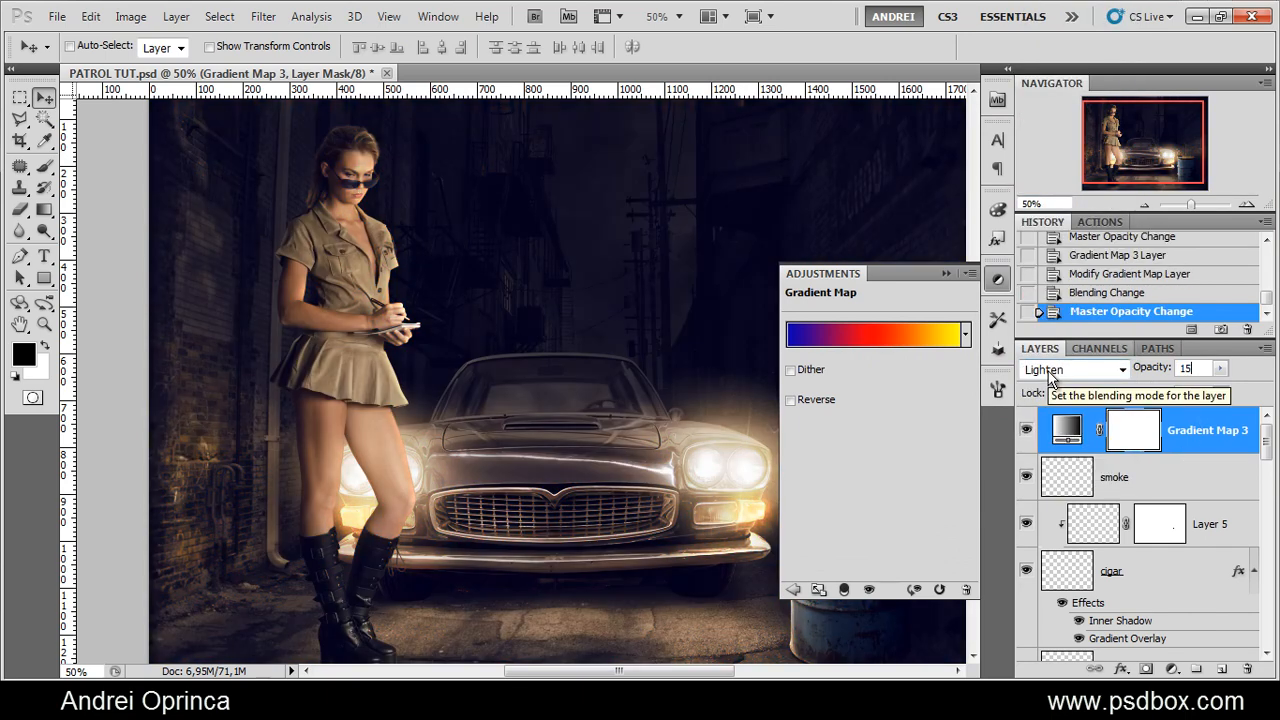
left_click(944, 273)
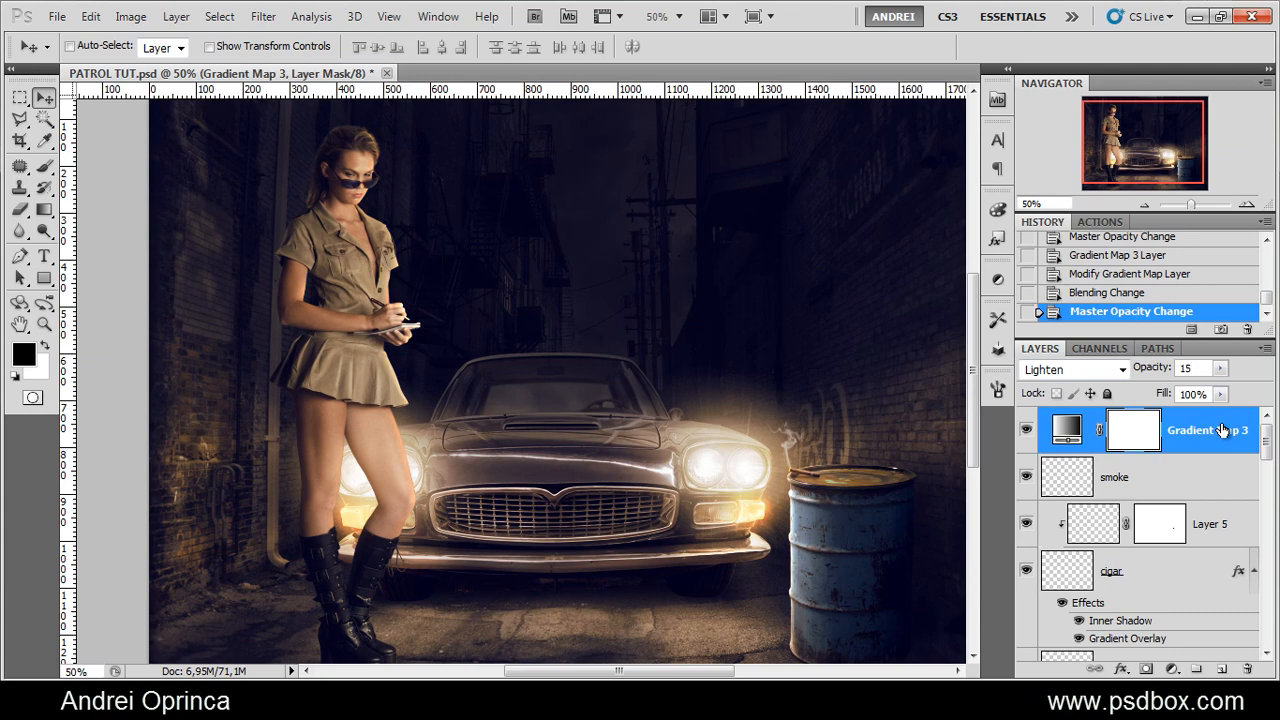
Stamp all visible layers into a new top layer and shift its midtones to More Blue with Variations
key("ctrl+shift+alt+e")
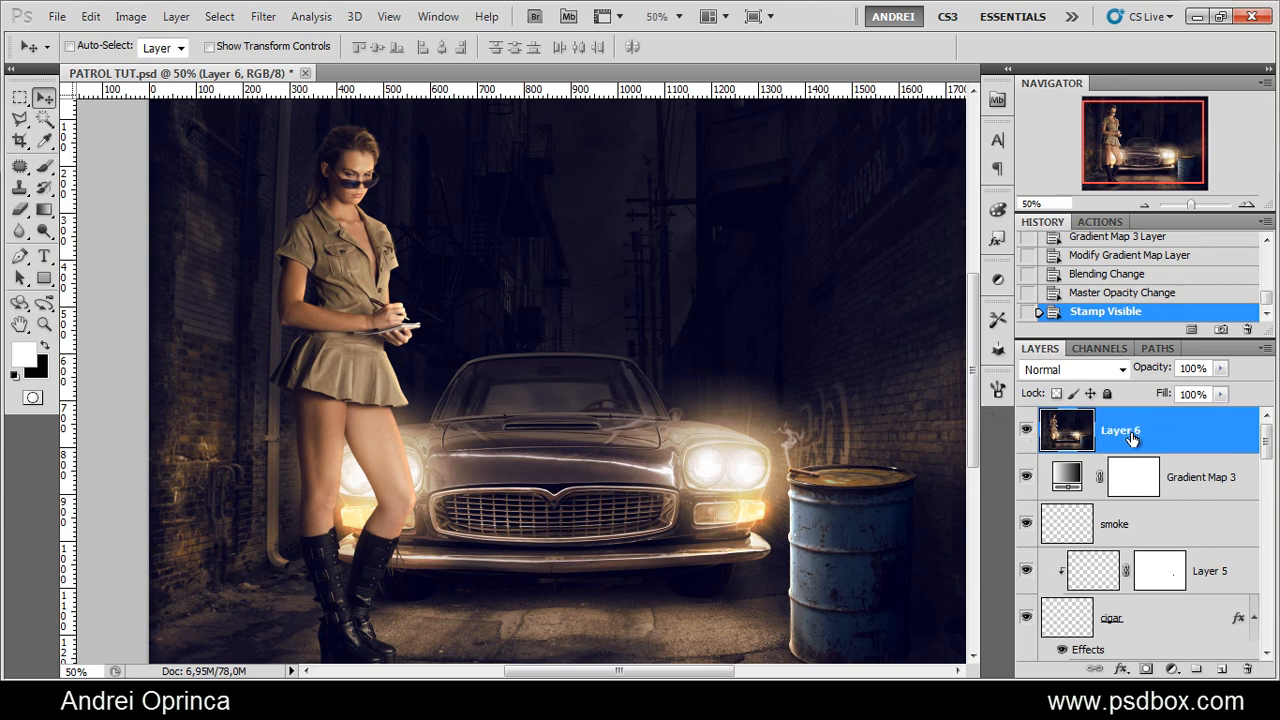
left_click(131, 16)
mouse_move(165, 63)
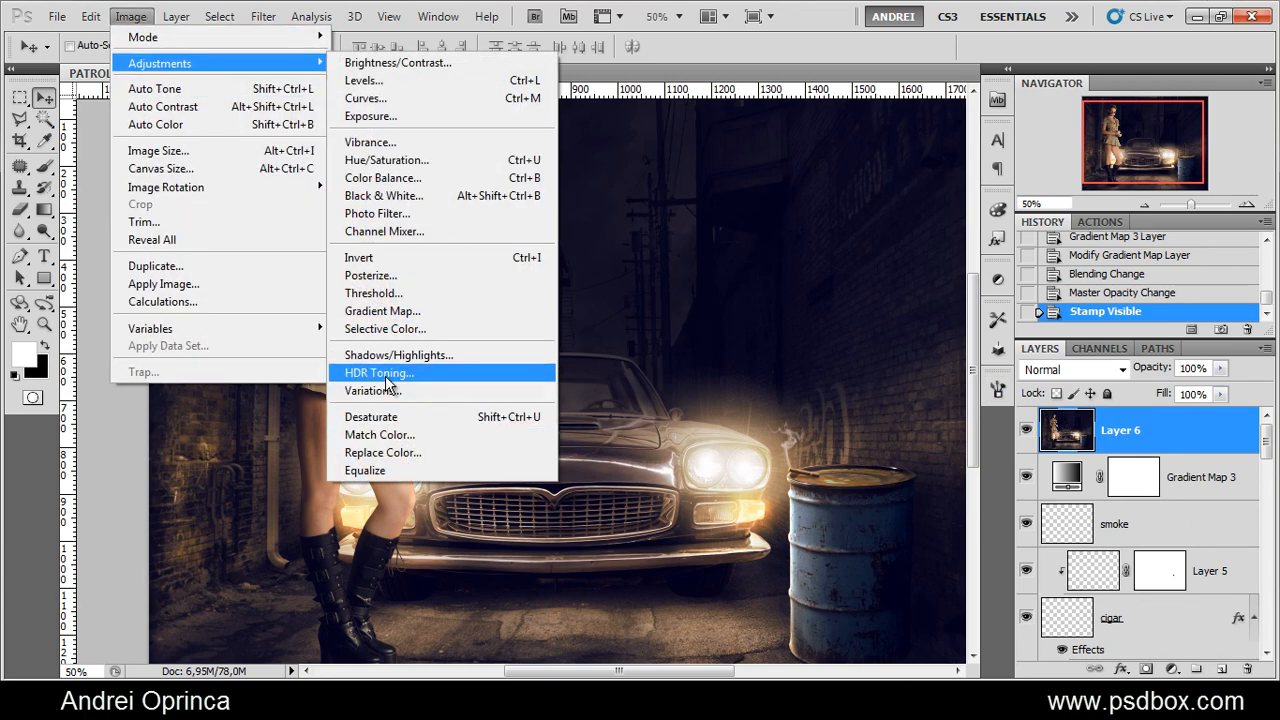
left_click(392, 390)
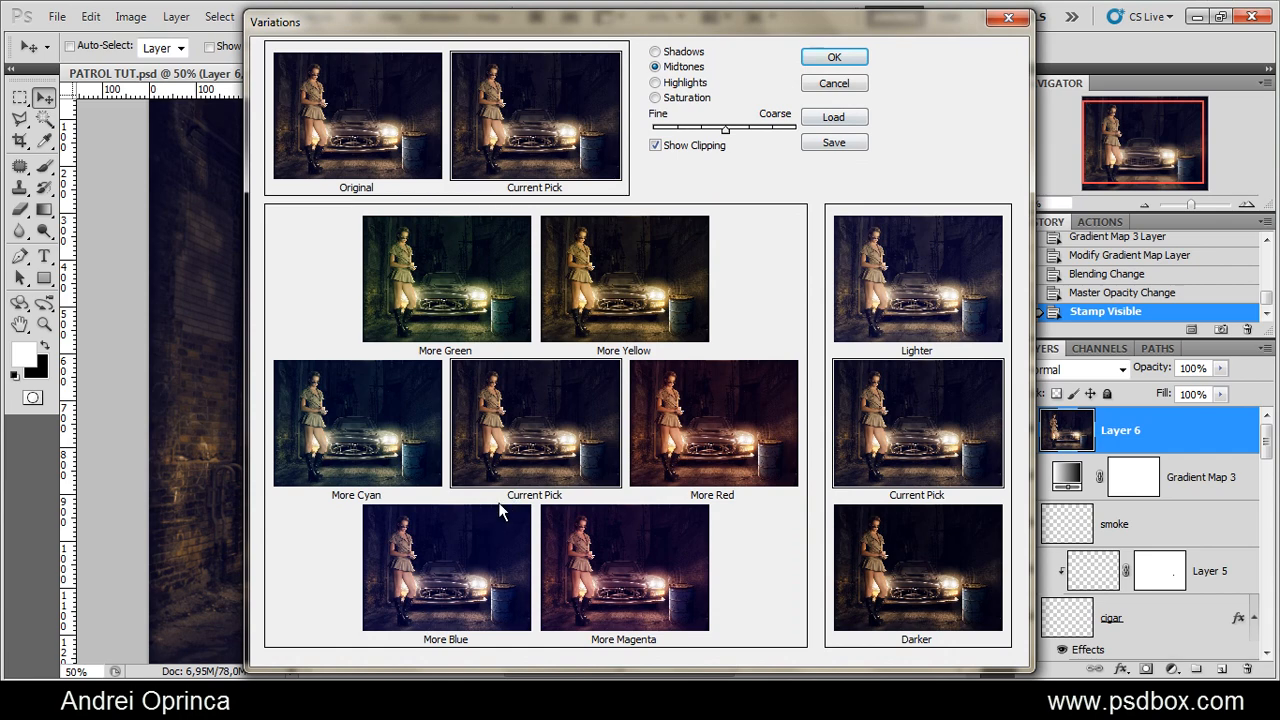
left_click(834, 83, "alt")
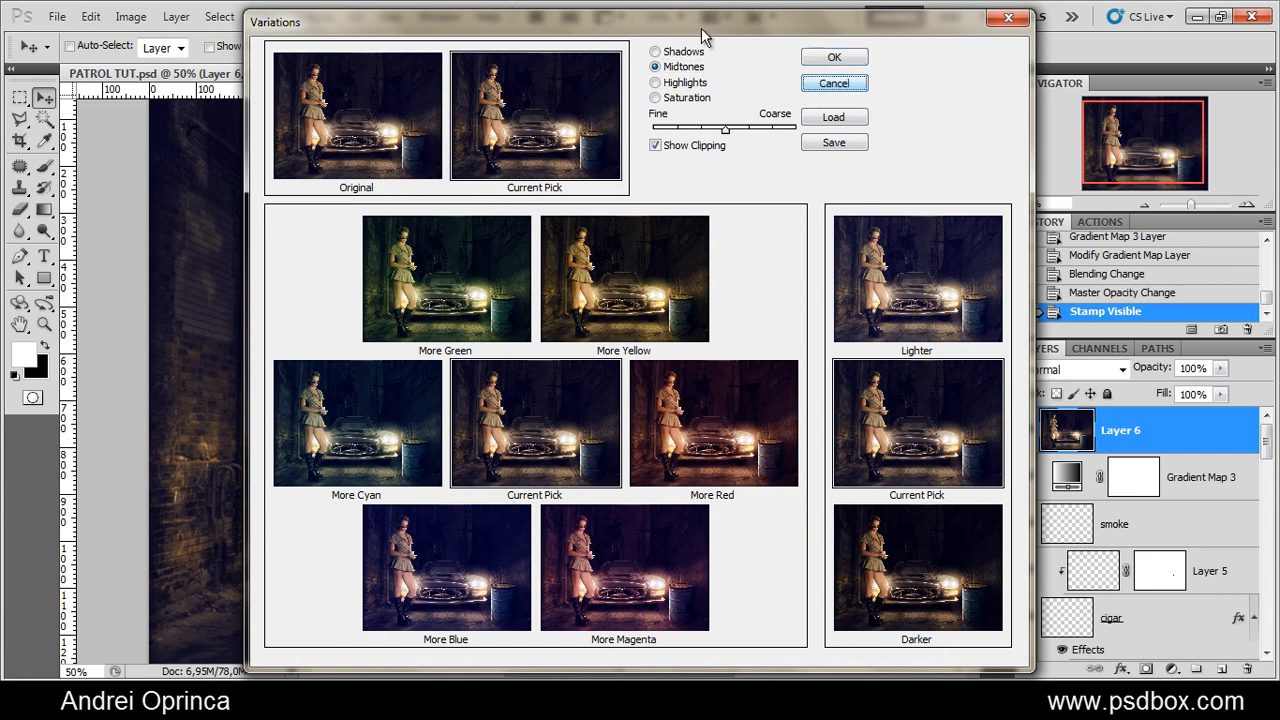
left_click_drag(662, 30, 812, 28)
left_click(595, 540)
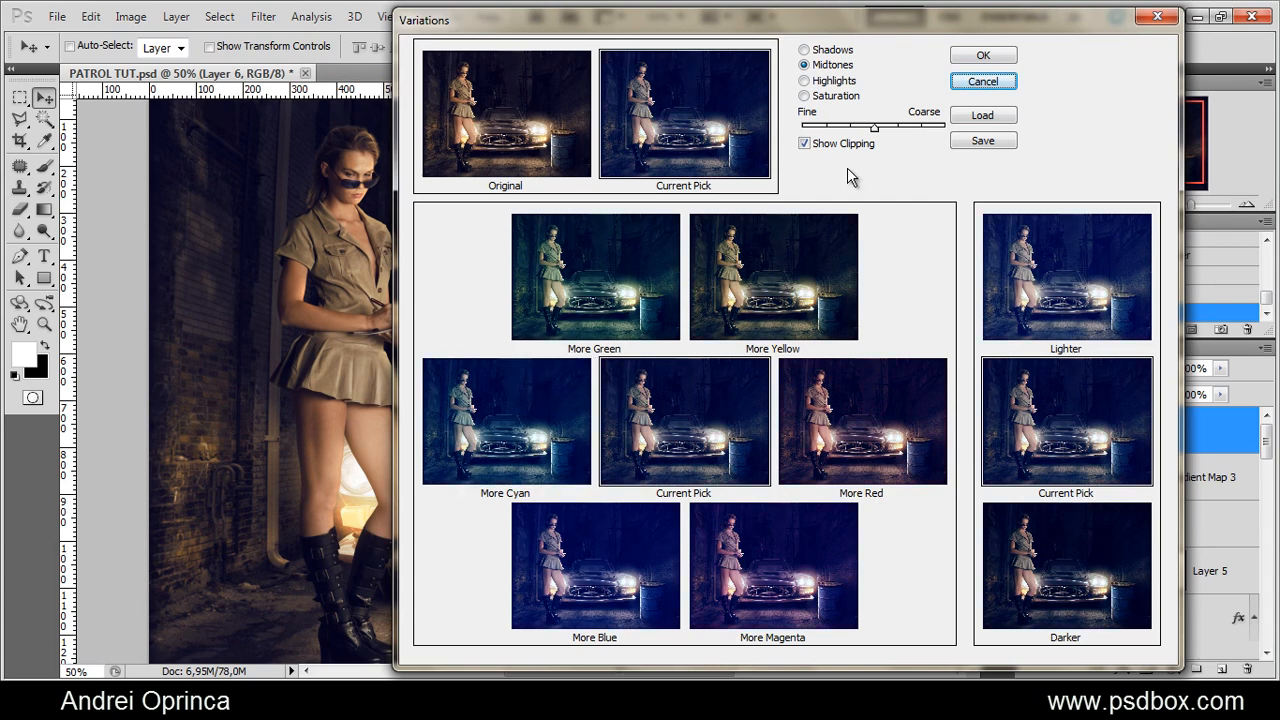
left_click(984, 55)
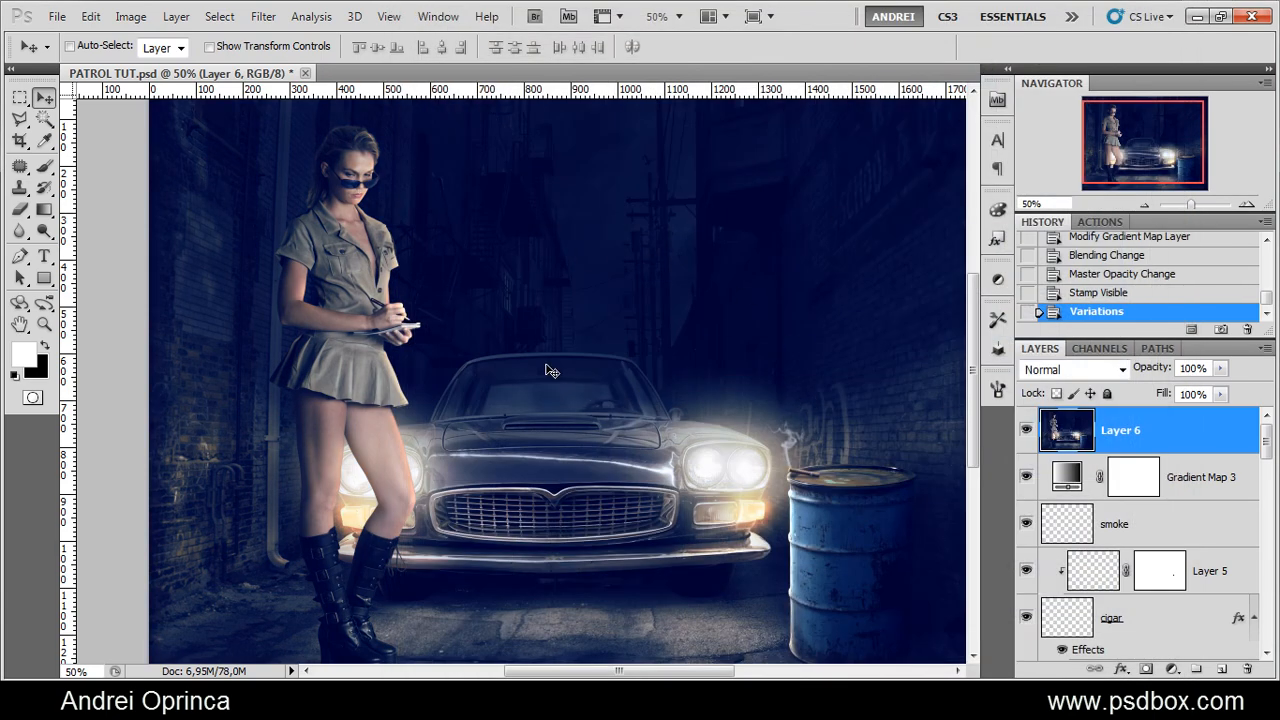
Set the blue-tinted top layer to Darker Color at 10% opacity and compare the image with and without it
left_click(1052, 373)
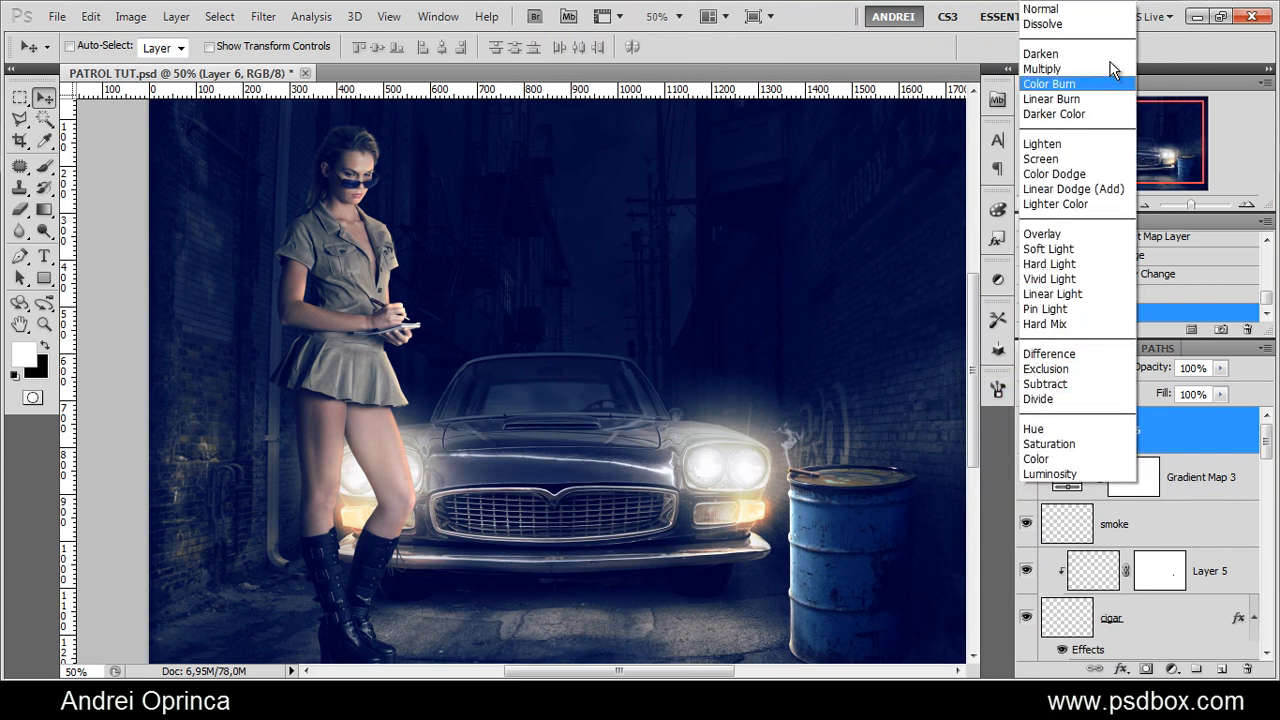
left_click(1073, 113)
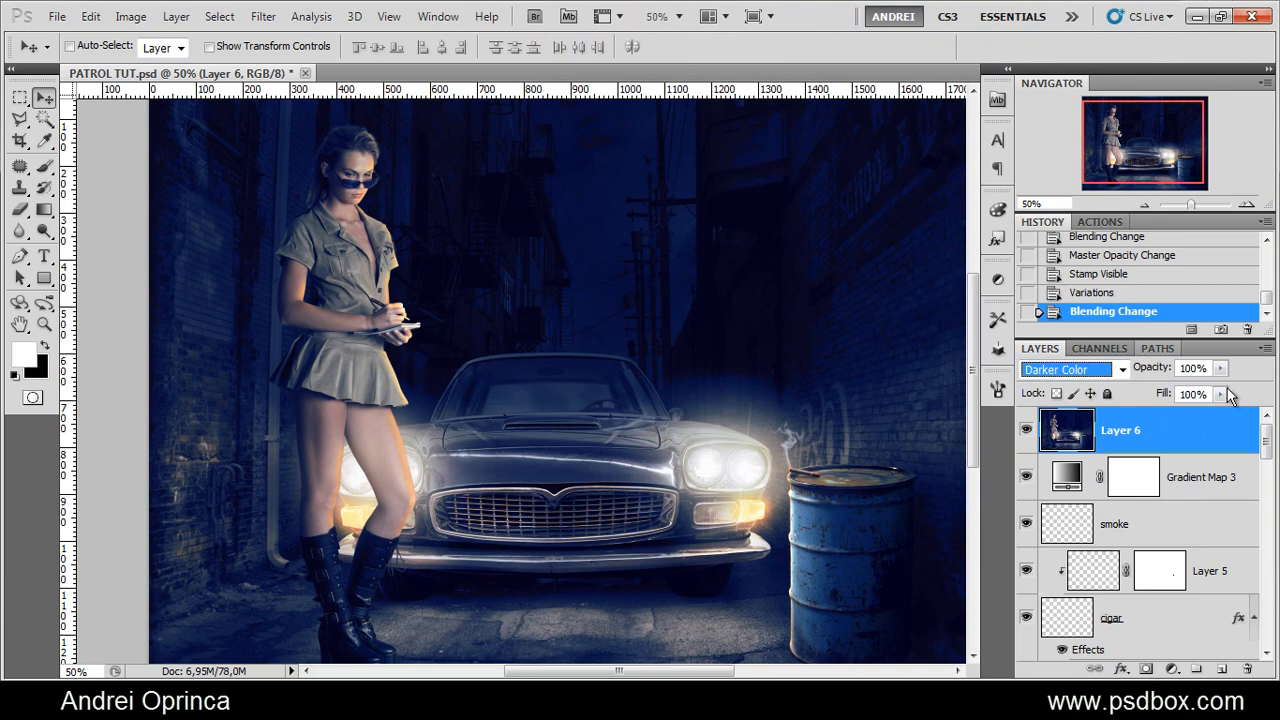
left_click(1200, 368)
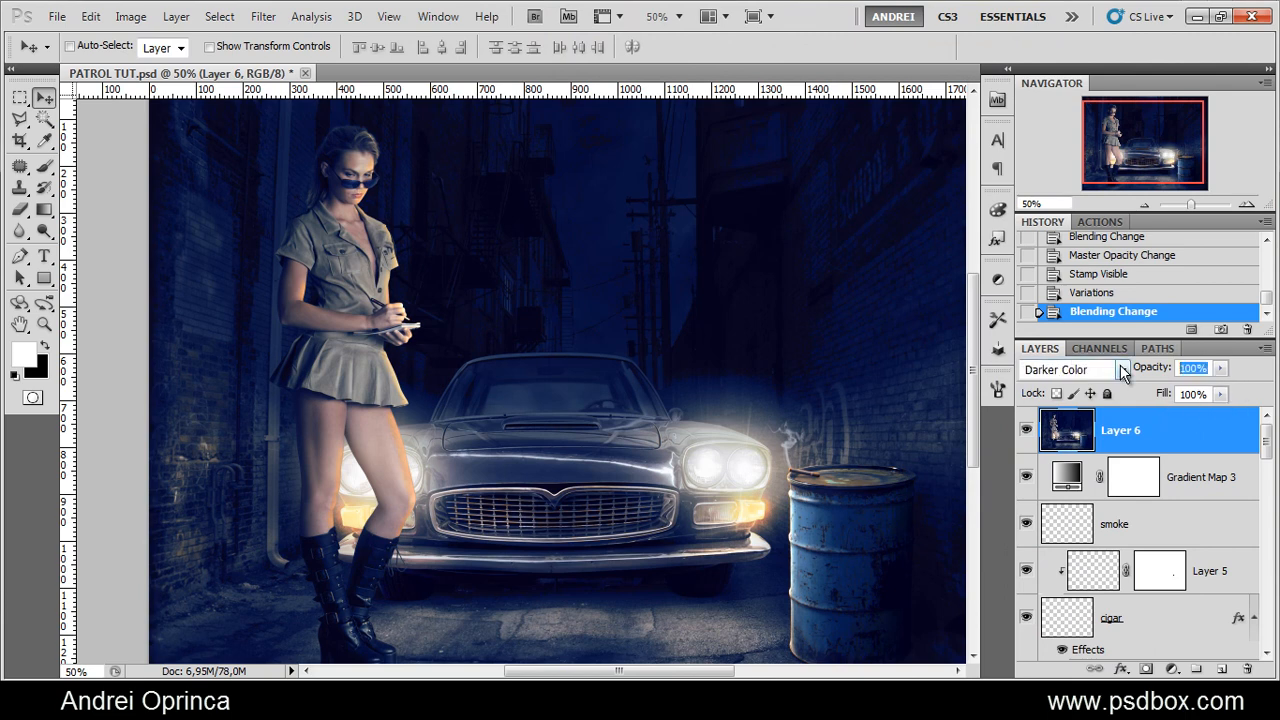
type("0")
key("Return")
left_click(1025, 430)
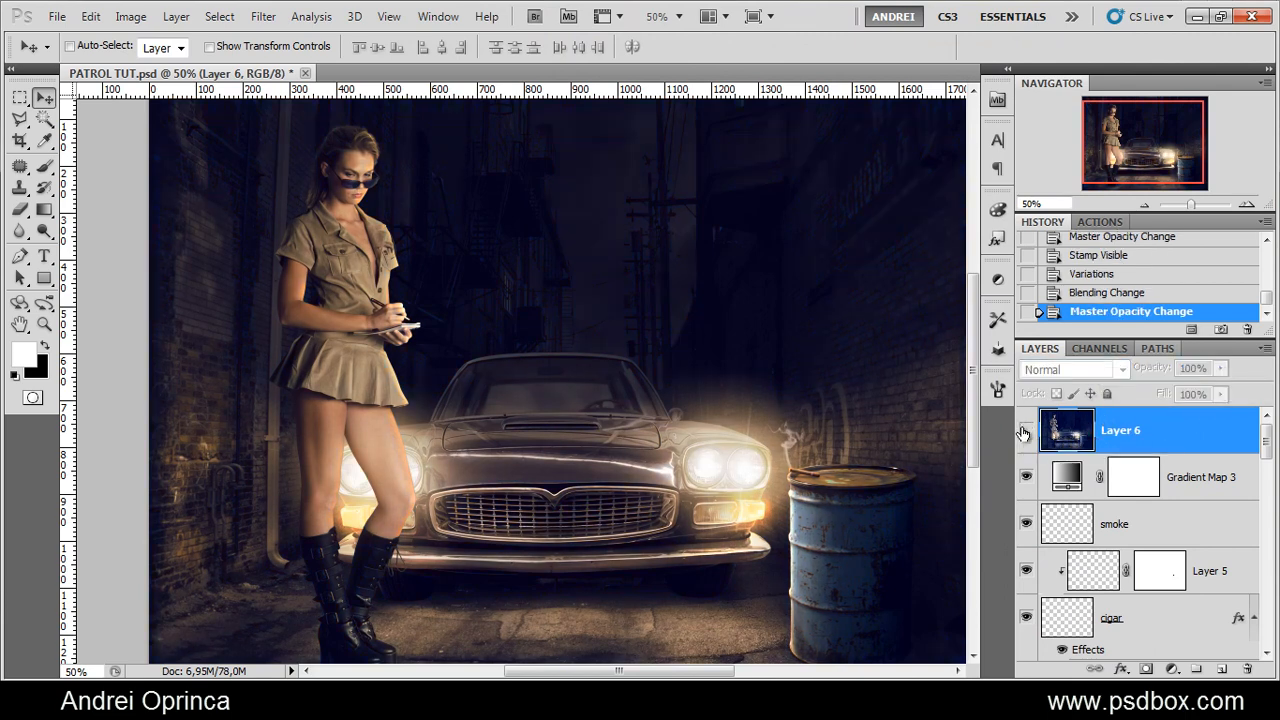
left_click(1025, 430)
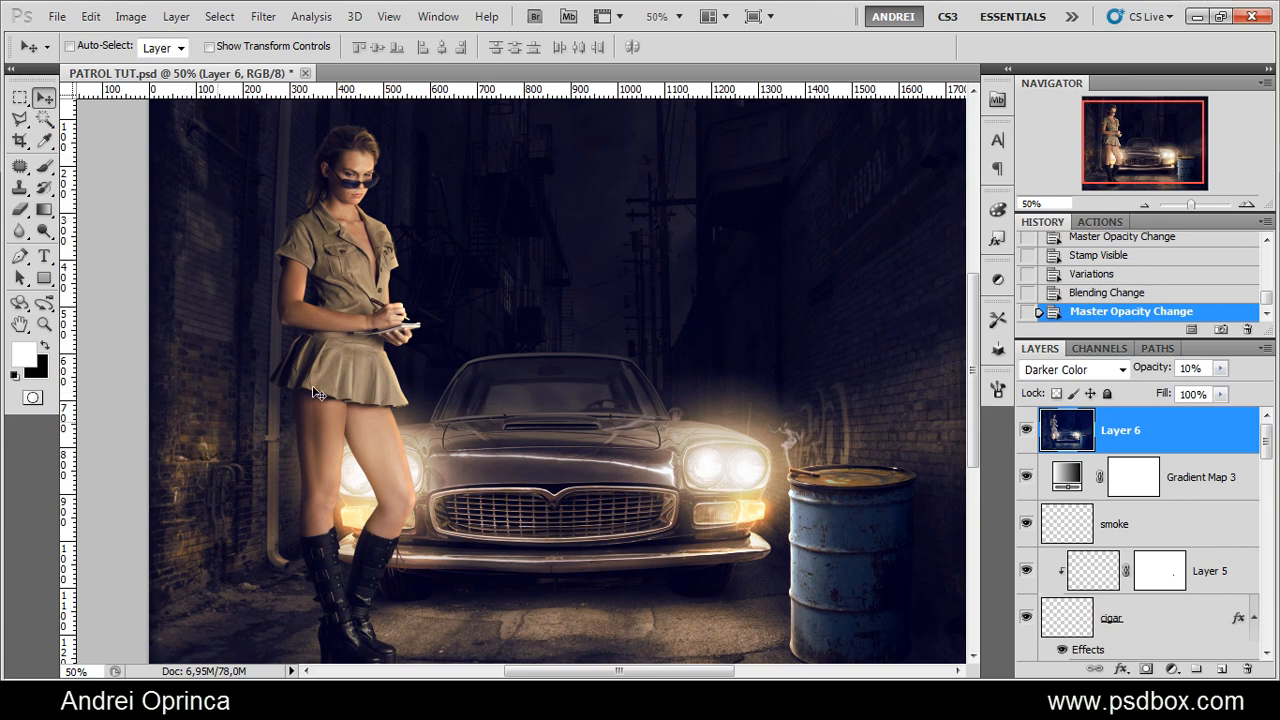
left_click(1029, 430)
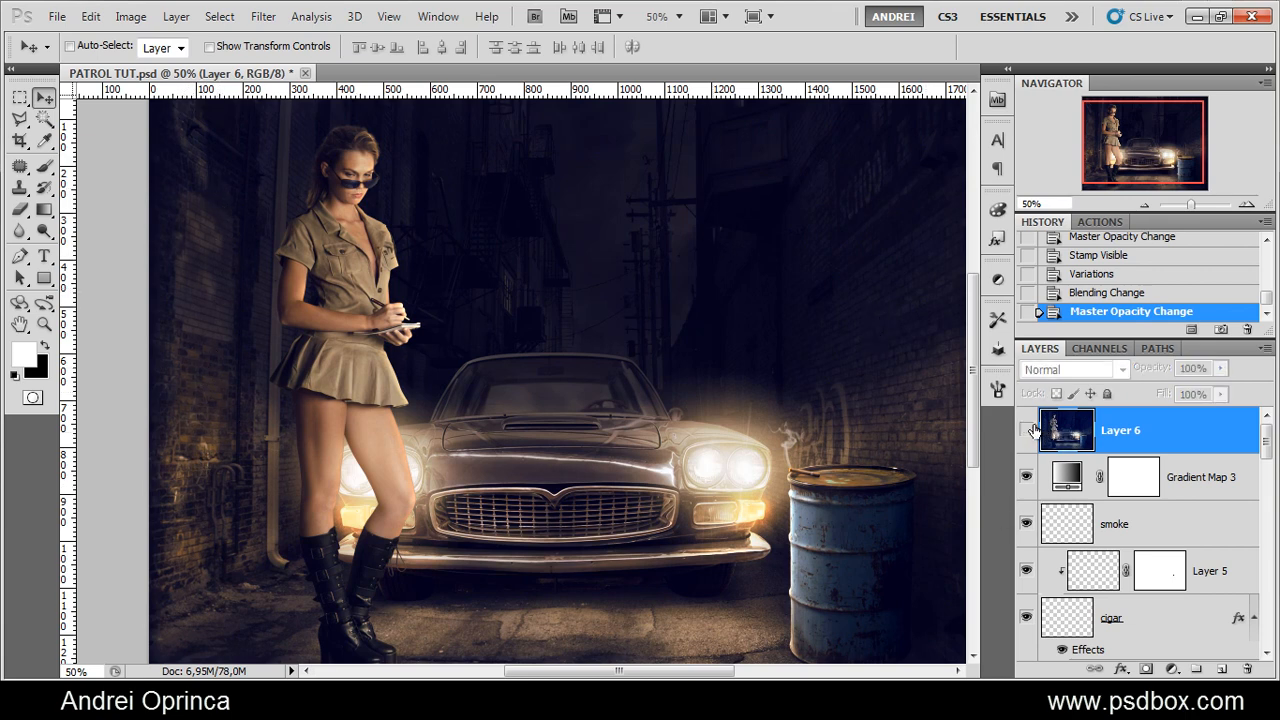
left_click(1029, 430)
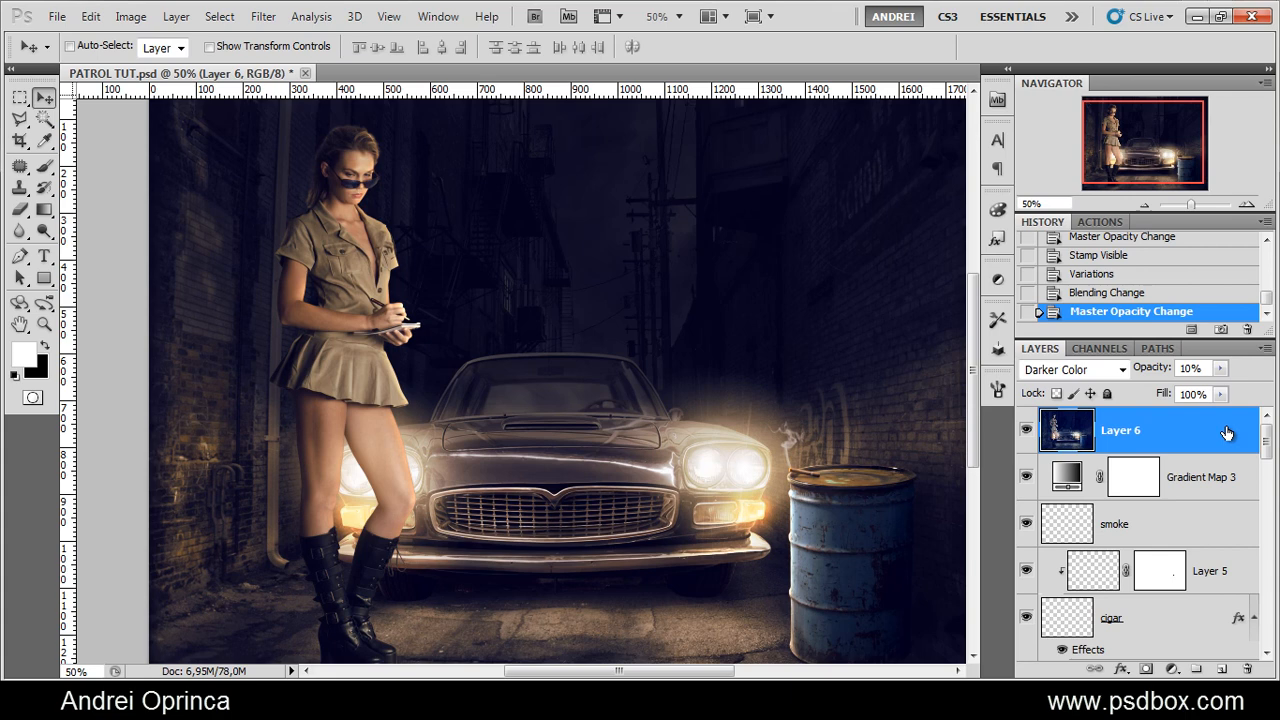
Stamp all visible layers into a new top layer and give it an Unsharp Mask with a radius of 4,8 pixels
key("ctrl+shift+alt+e")
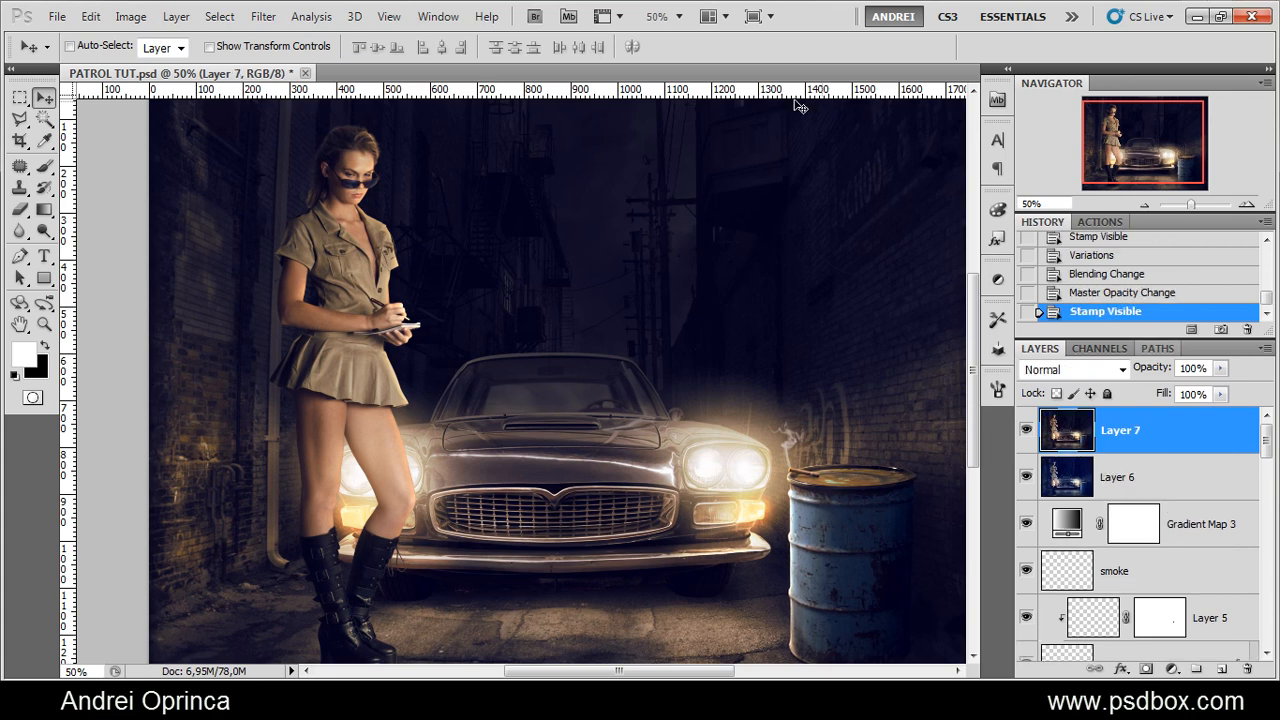
left_click(265, 14)
left_click(265, 14)
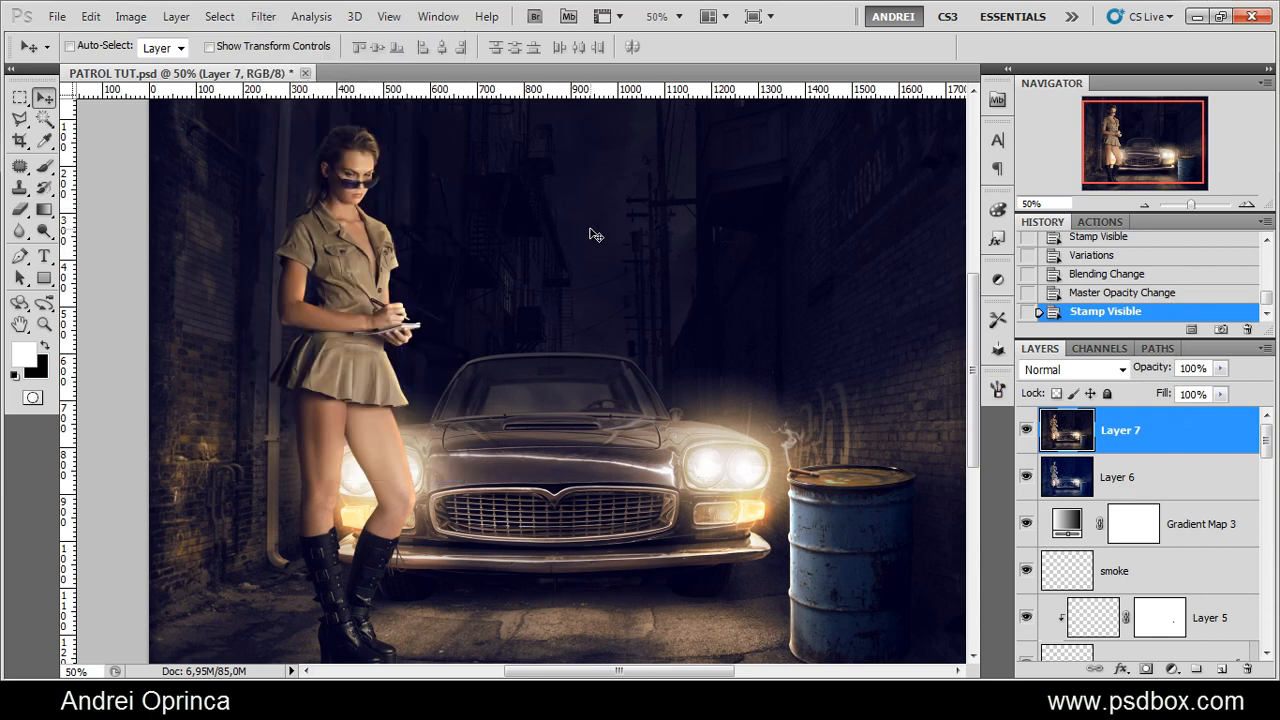
left_click(263, 18)
mouse_move(284, 294)
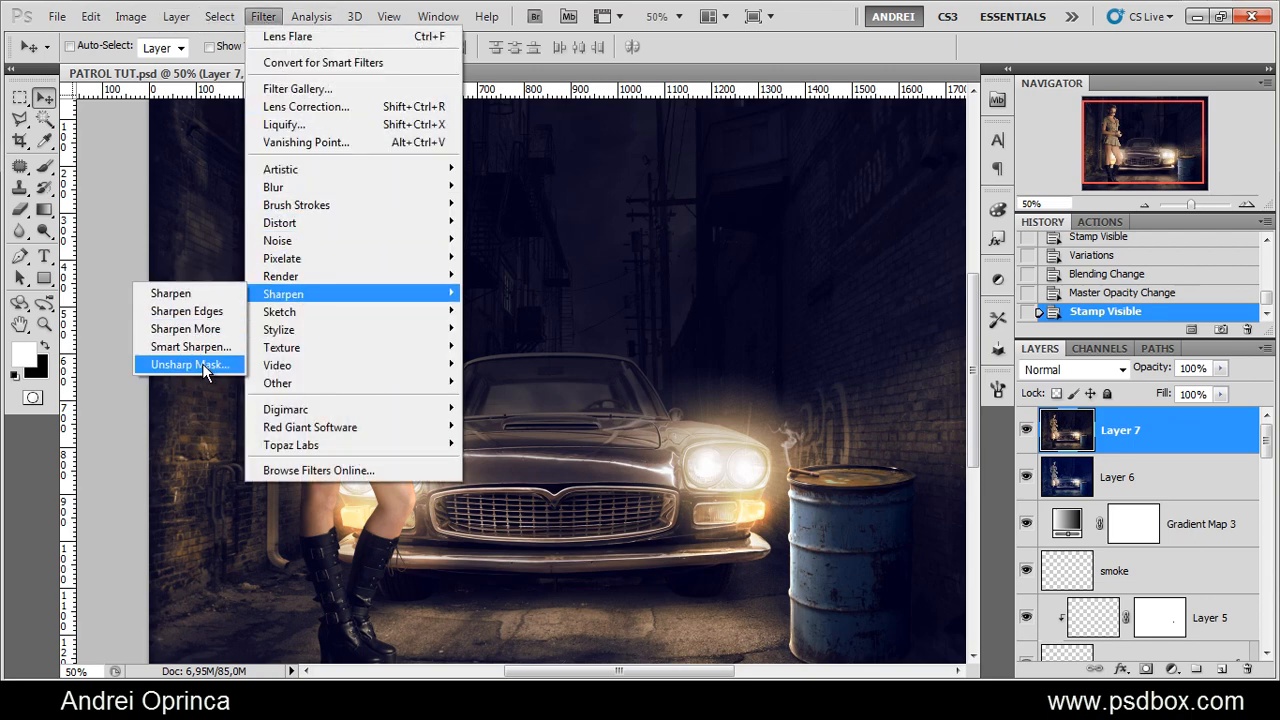
left_click(170, 363)
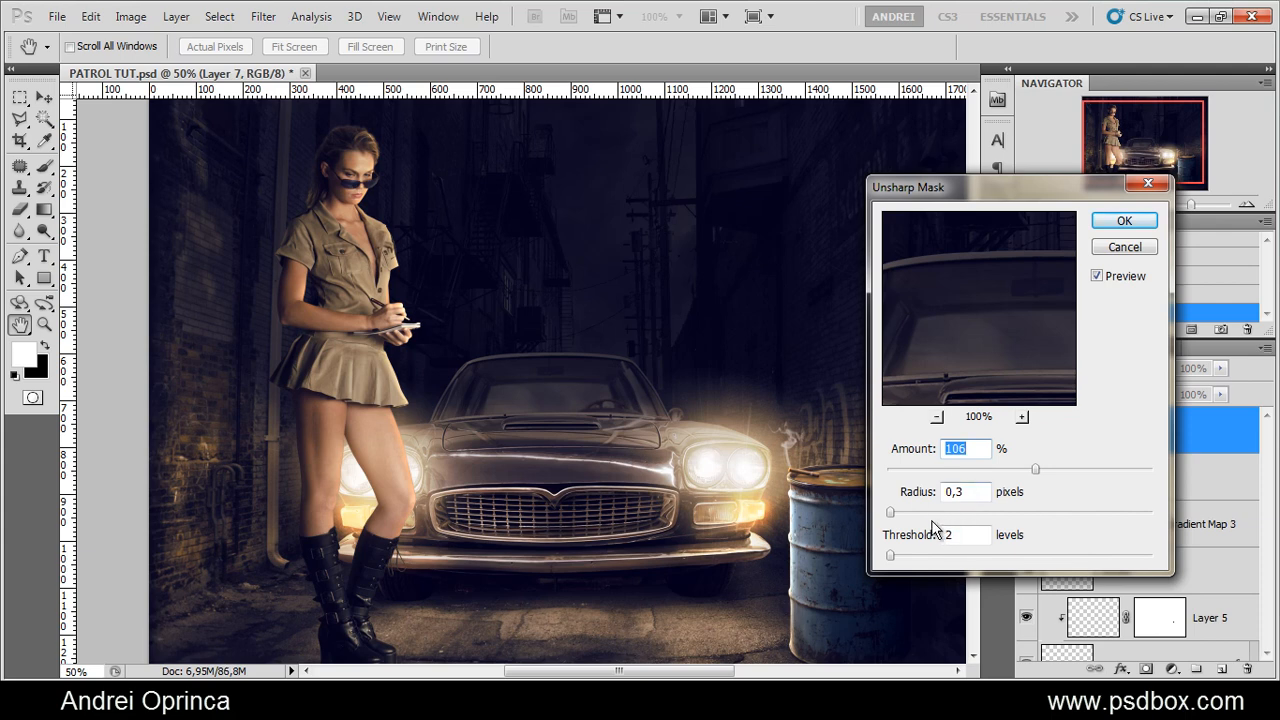
key("Tab")
type("3,5")
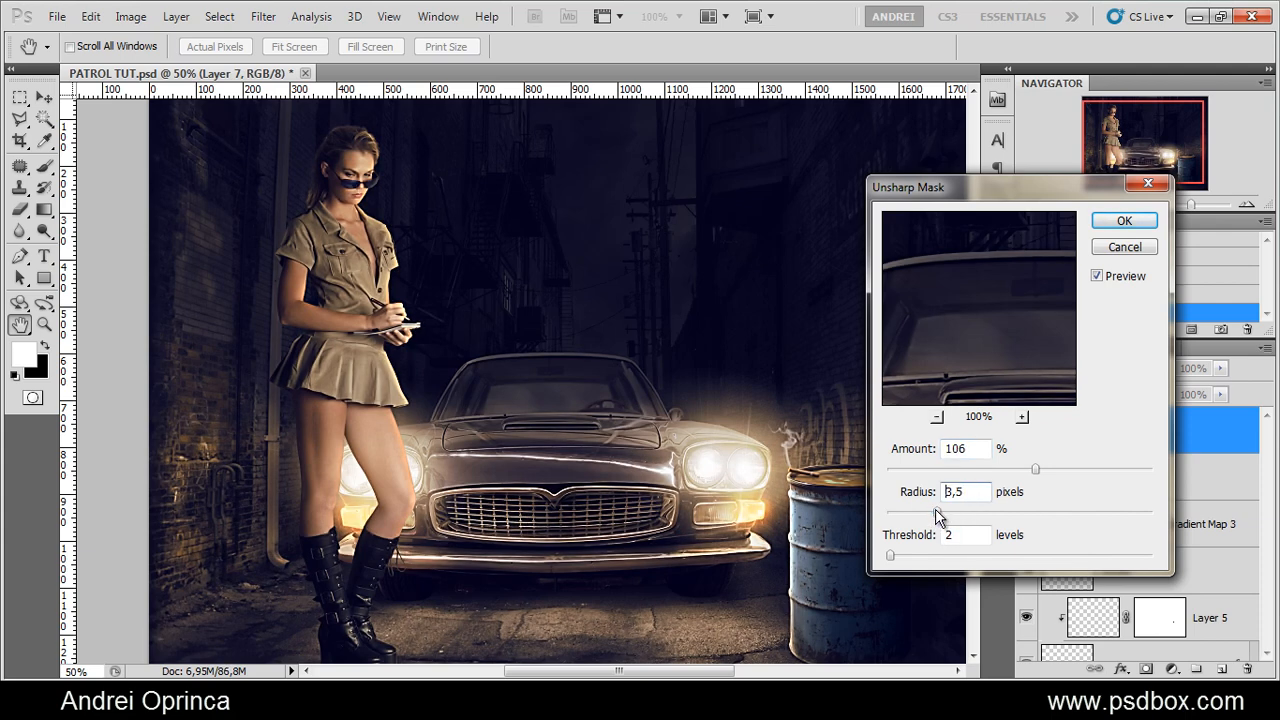
left_click_drag(957, 513, 974, 513)
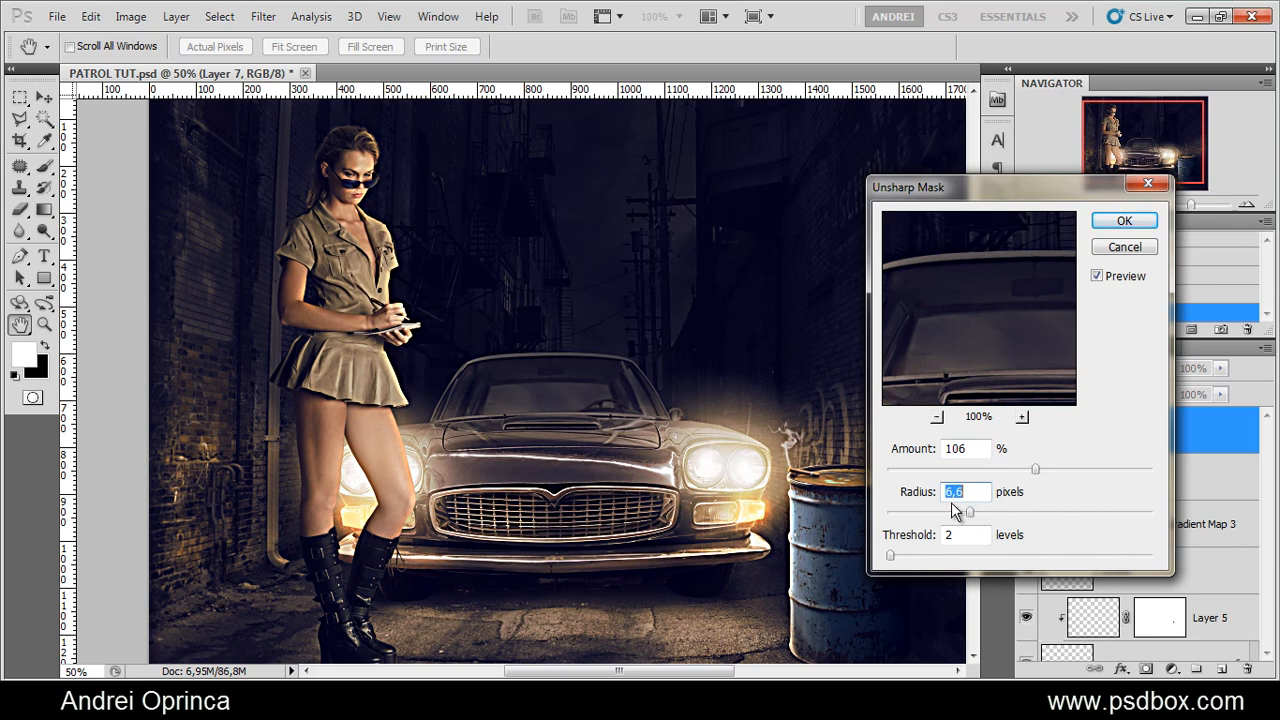
left_click_drag(944, 514, 956, 521)
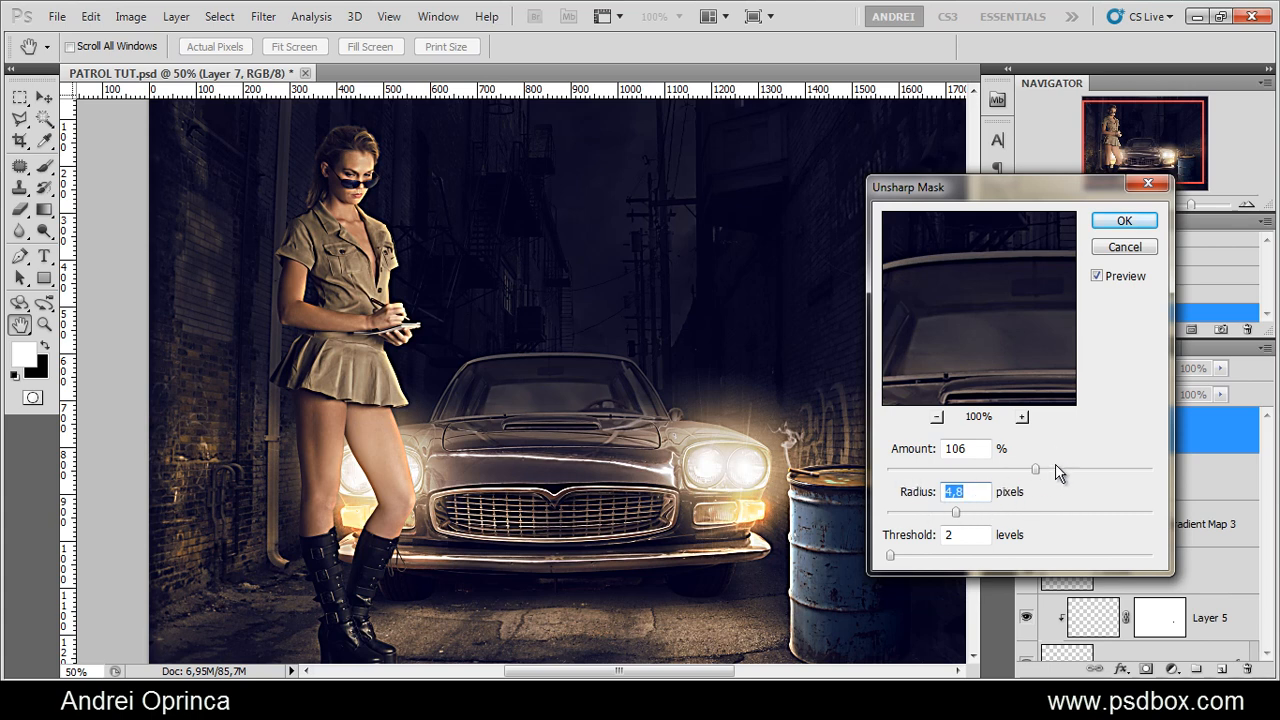
Set the Unsharp Mask amount to 88% and threshold to 0 levels, and apply the filter
left_click_drag(1035, 469, 1014, 472)
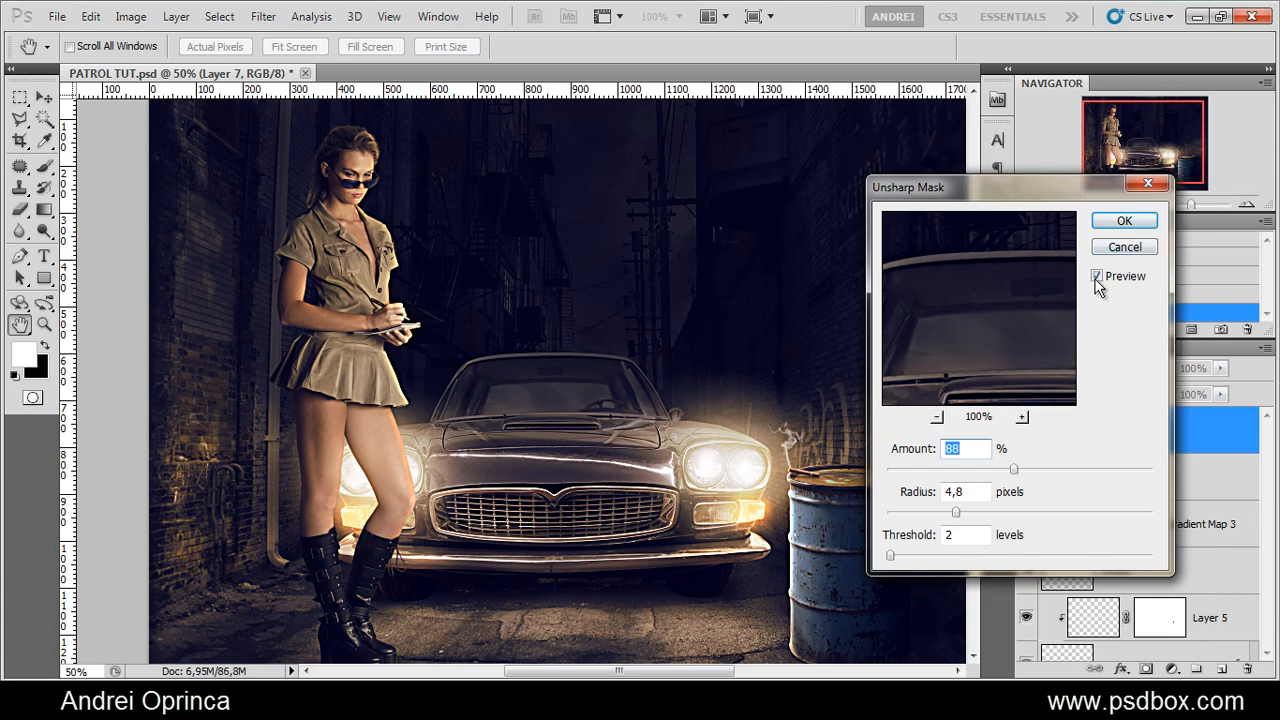
left_click_drag(893, 557, 809, 560)
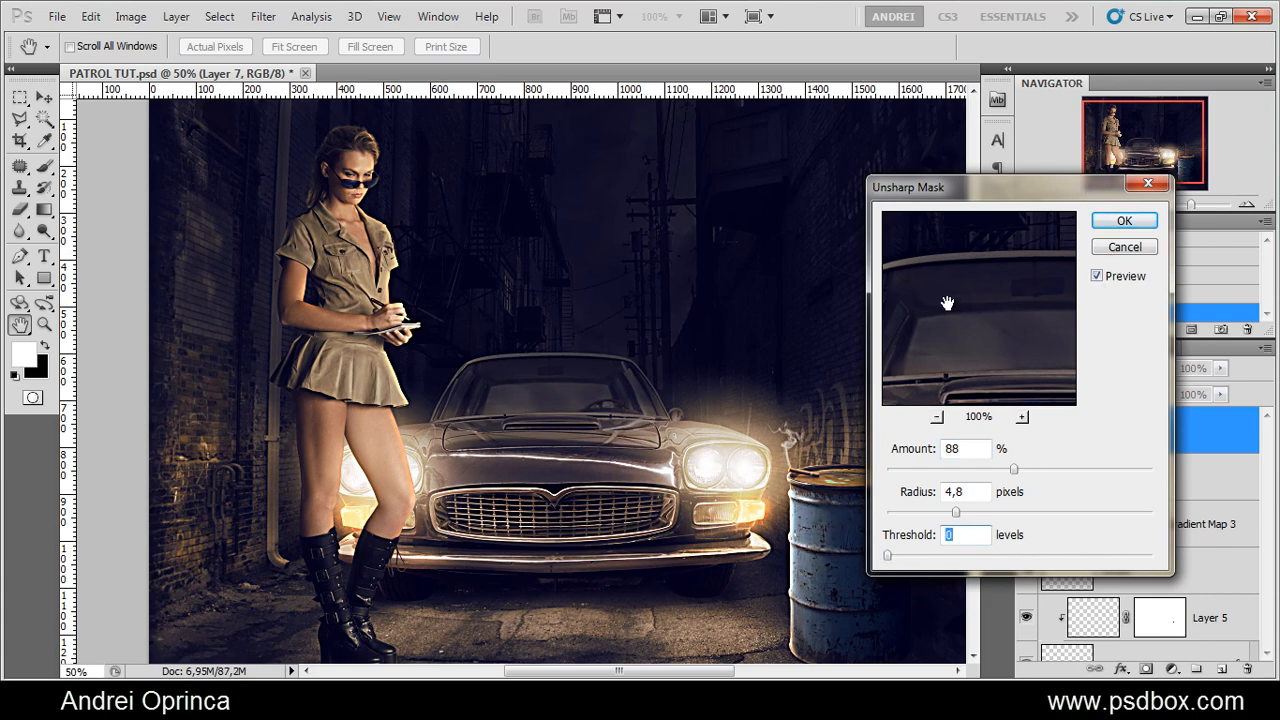
left_click(1130, 230)
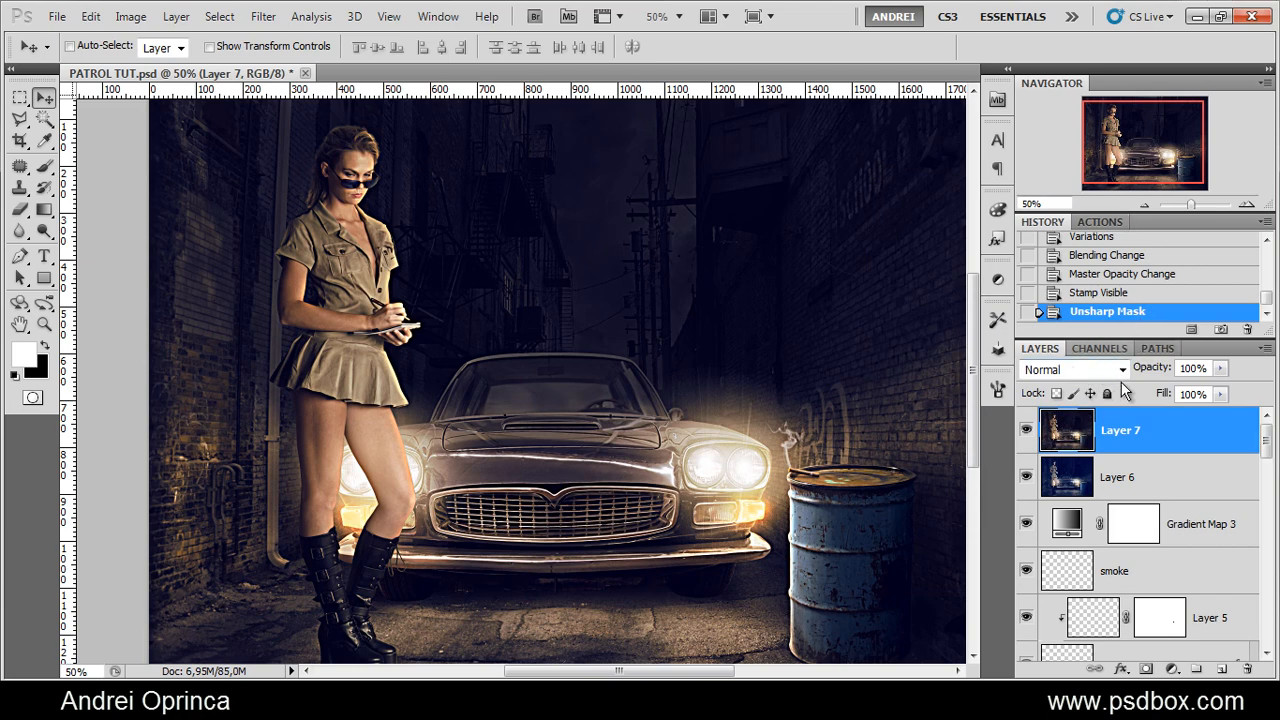
Set the sharpened layer's blending mode to Darken, then duplicate it and set the copy to Lighten
left_click(1092, 372)
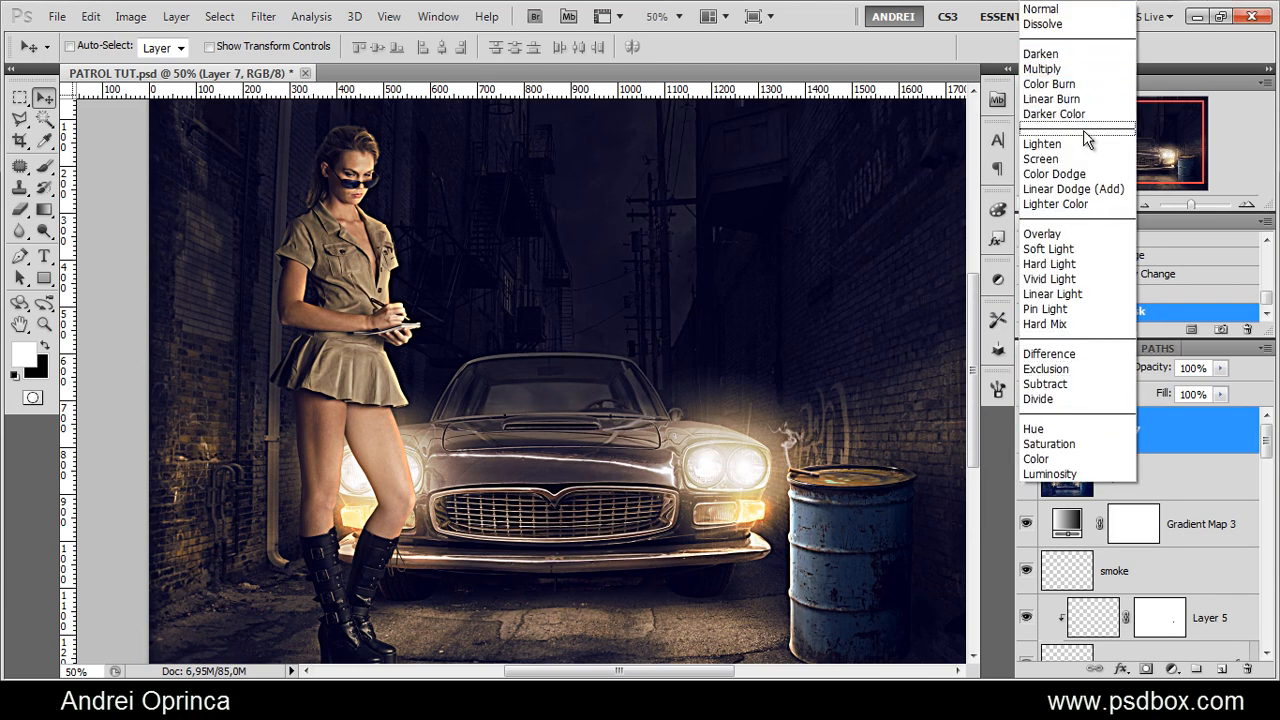
left_click(1078, 54)
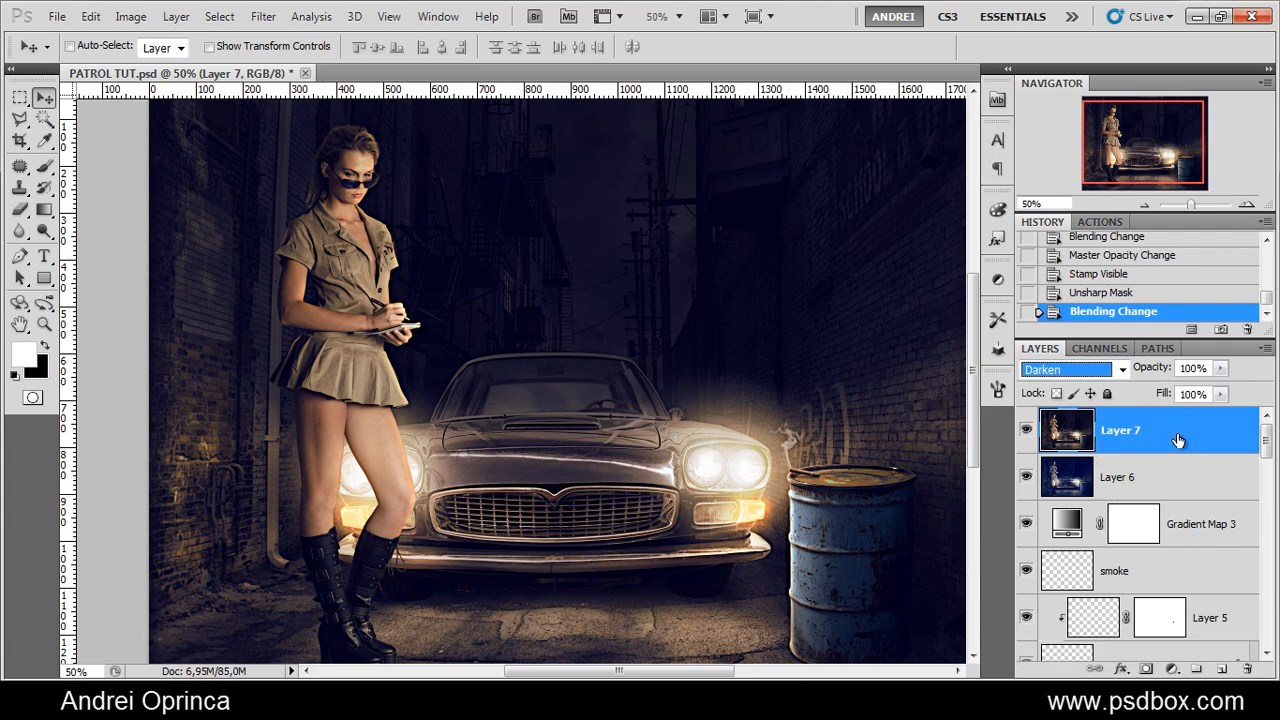
key("ctrl+j")
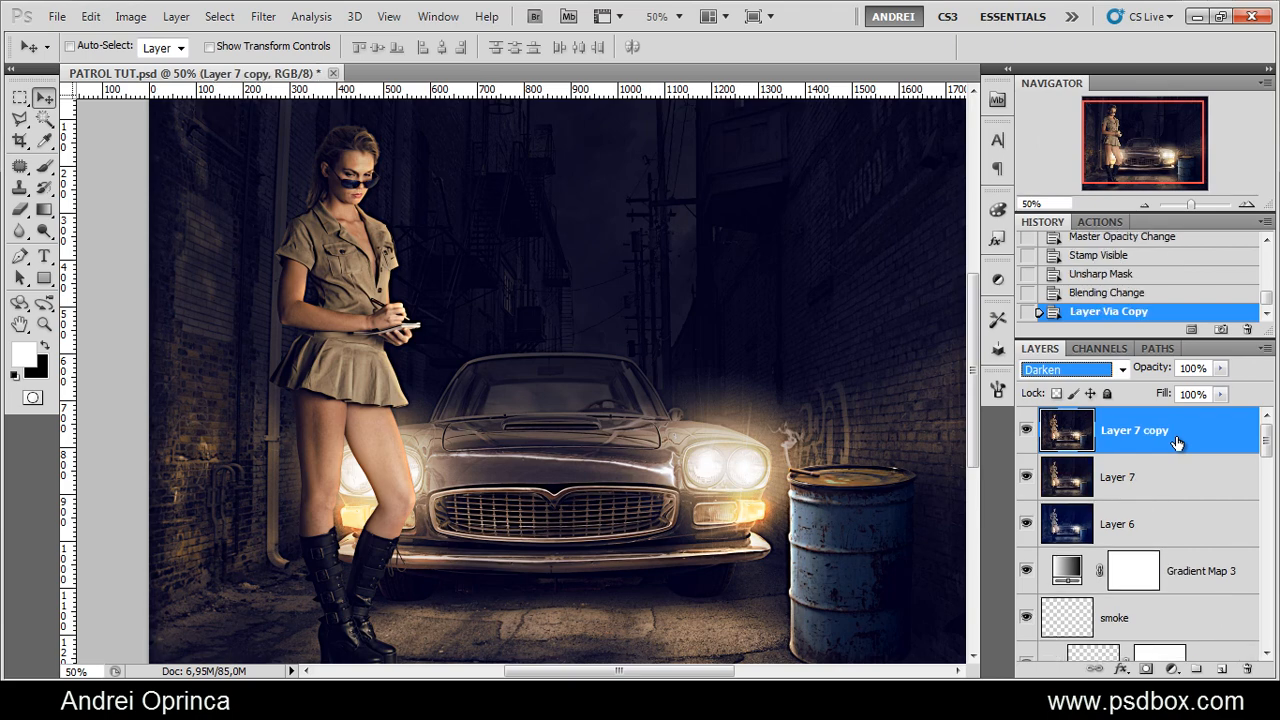
left_click(1072, 370)
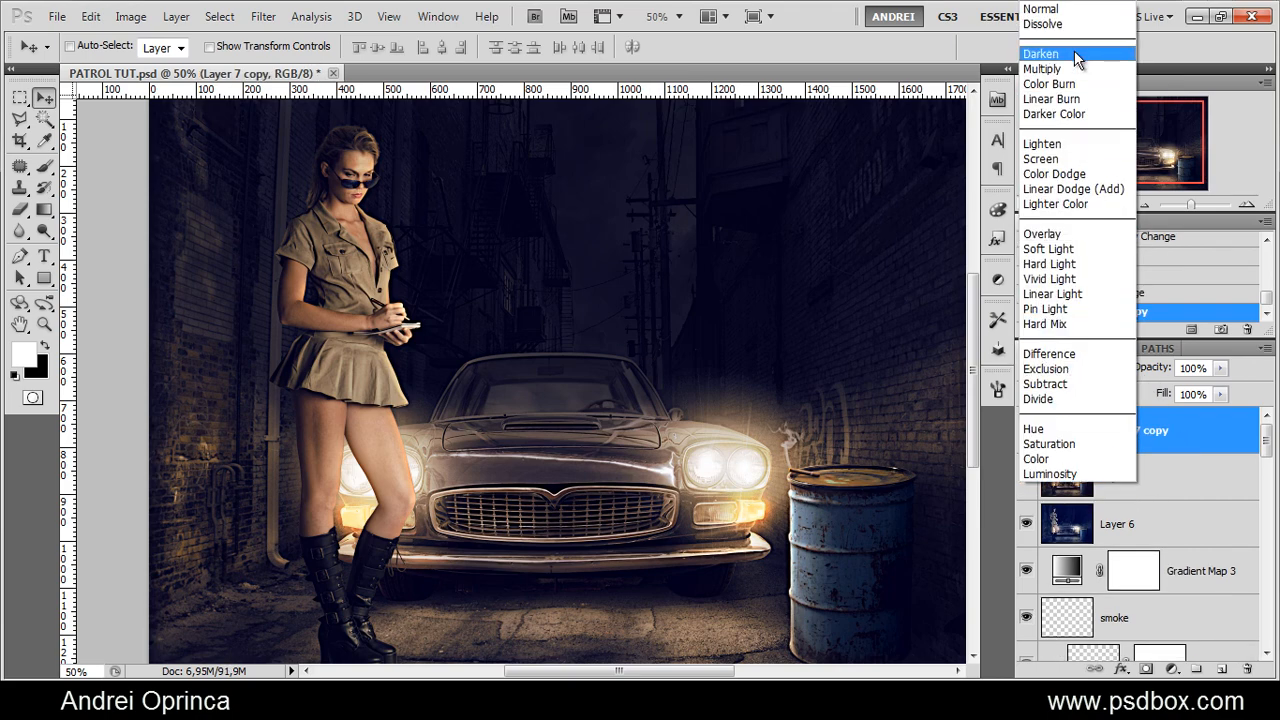
left_click(1042, 144)
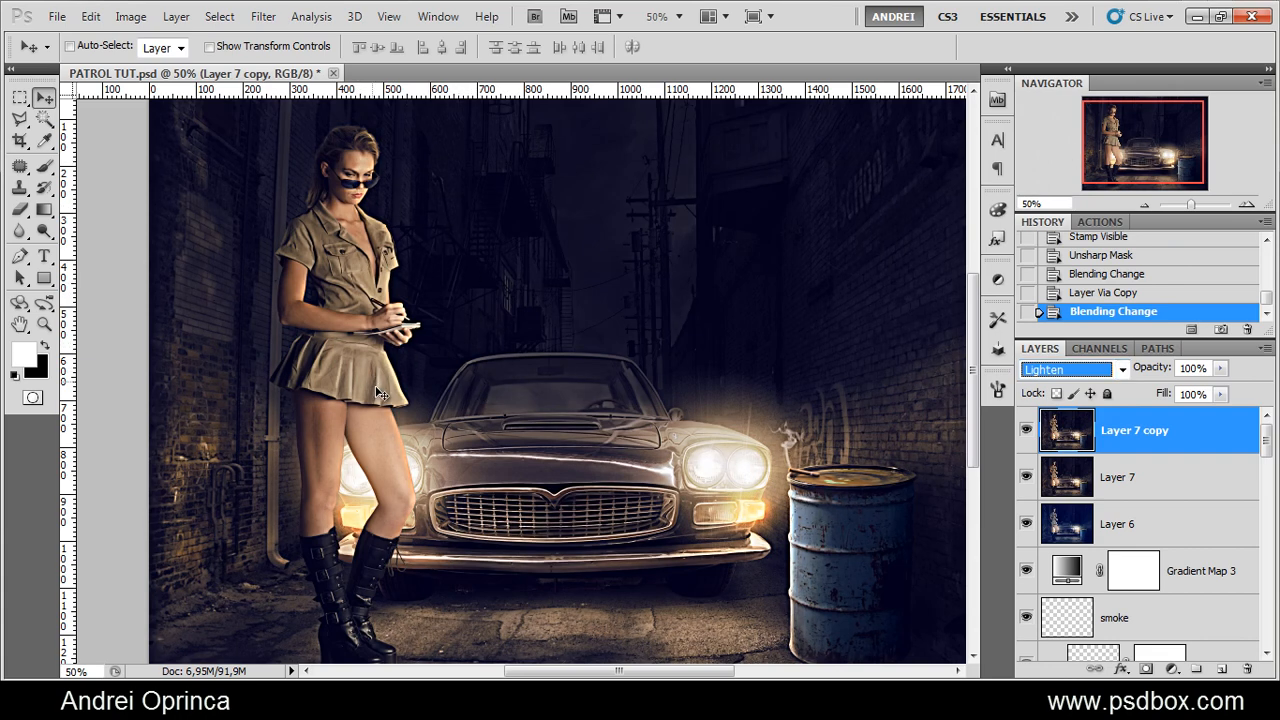
Group the two sharpened layers, lower the group's opacity to 47% and compare the image with and without it
left_click(1168, 490, "shift")
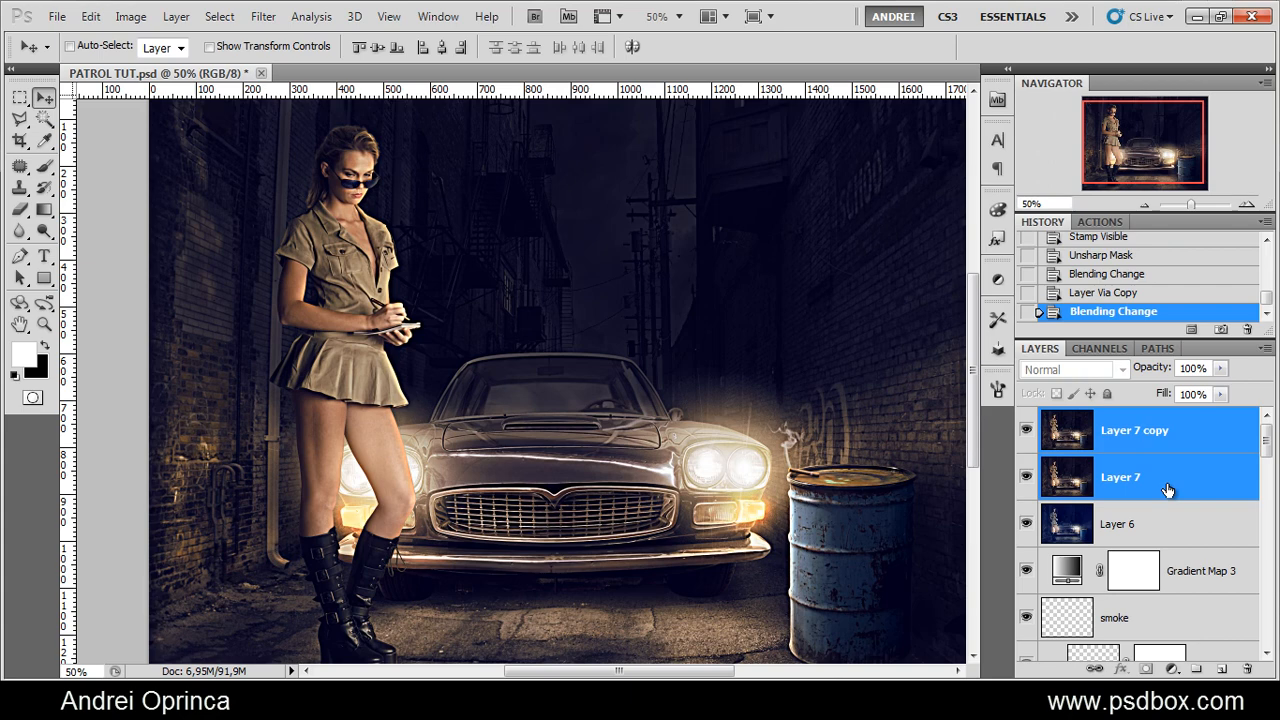
key("ctrl+g")
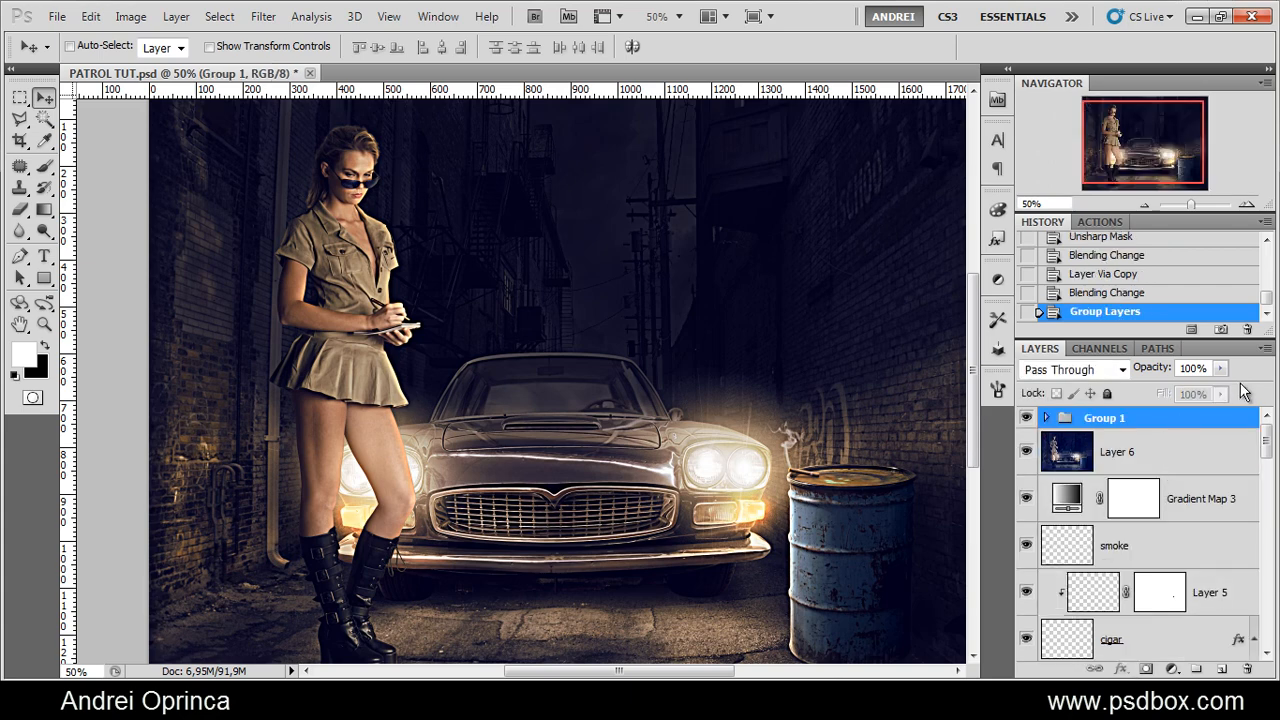
left_click(1221, 368)
left_click_drag(1224, 390, 1165, 388)
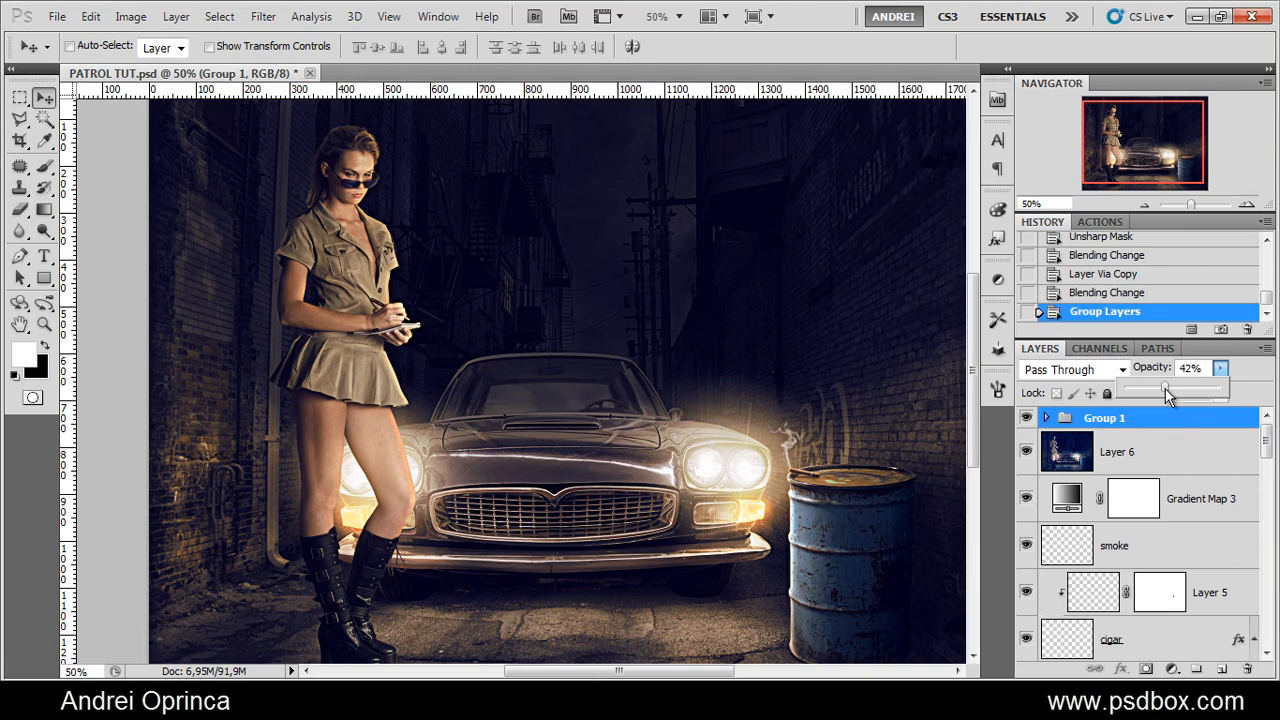
left_click_drag(1157, 387, 1174, 388)
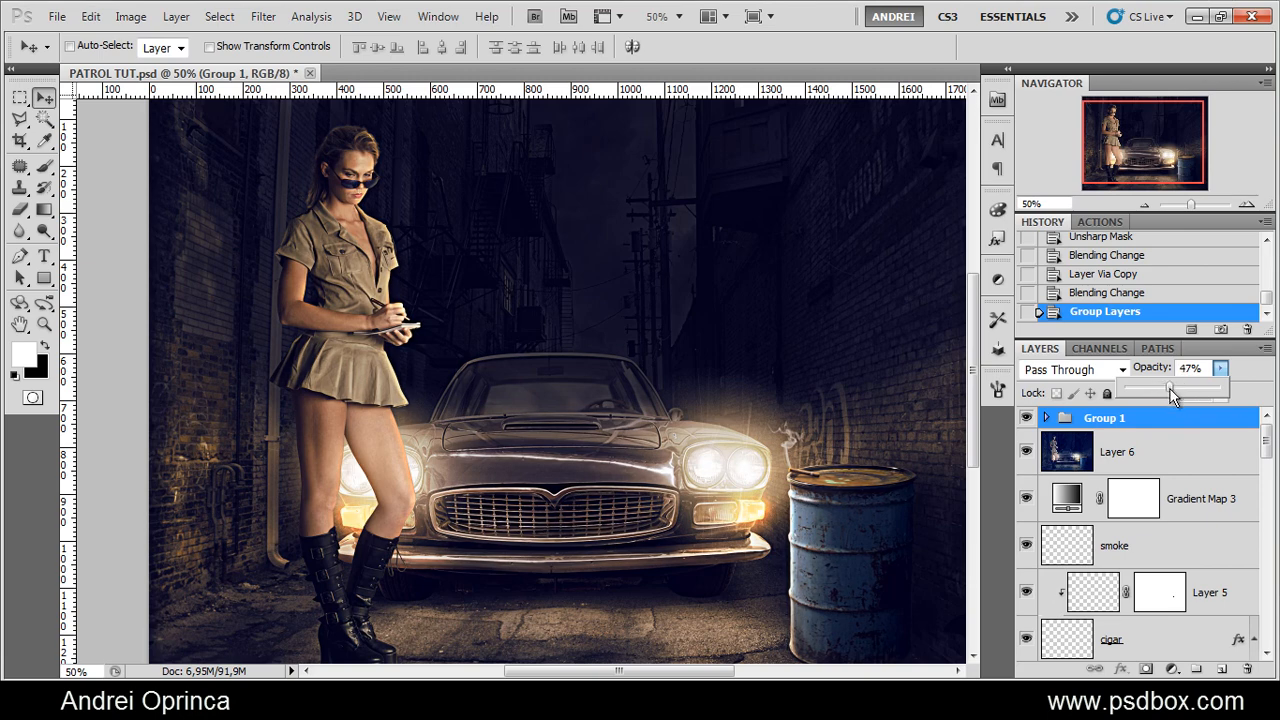
left_click(1025, 417)
left_click(1025, 417)
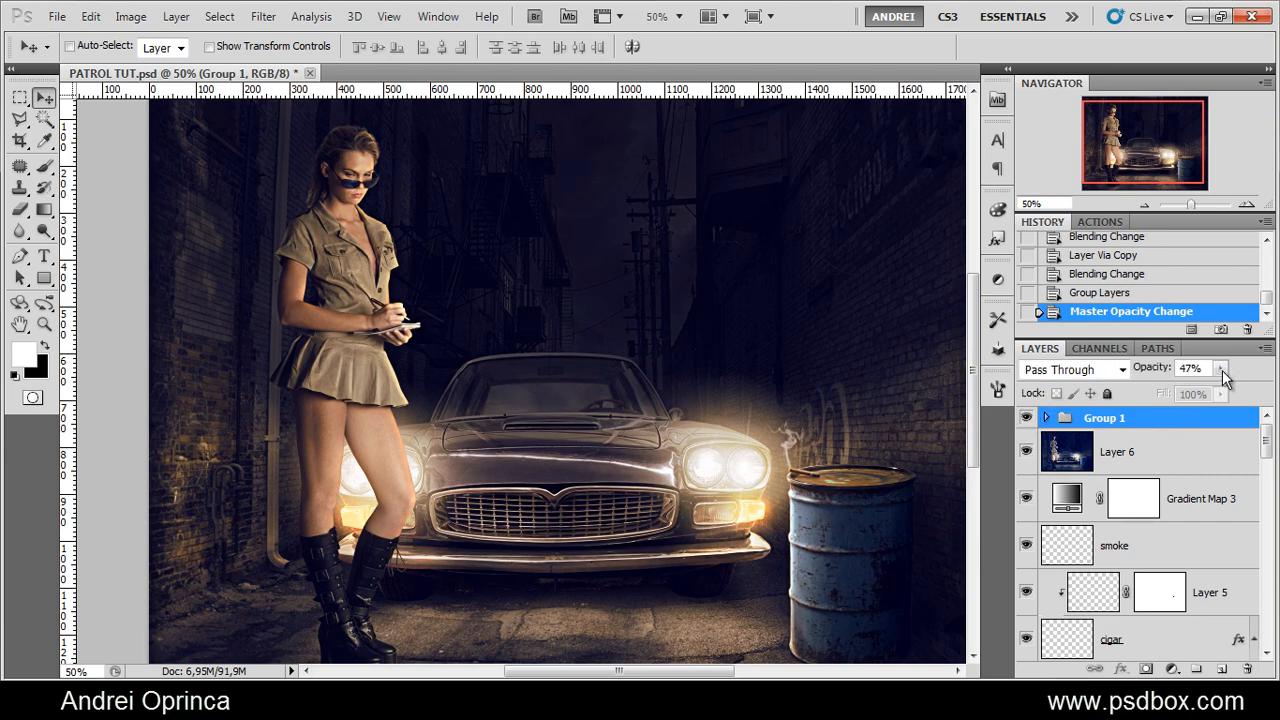
Try the sharpening group at 93% opacity and compare the image with and without it
left_click(1221, 369)
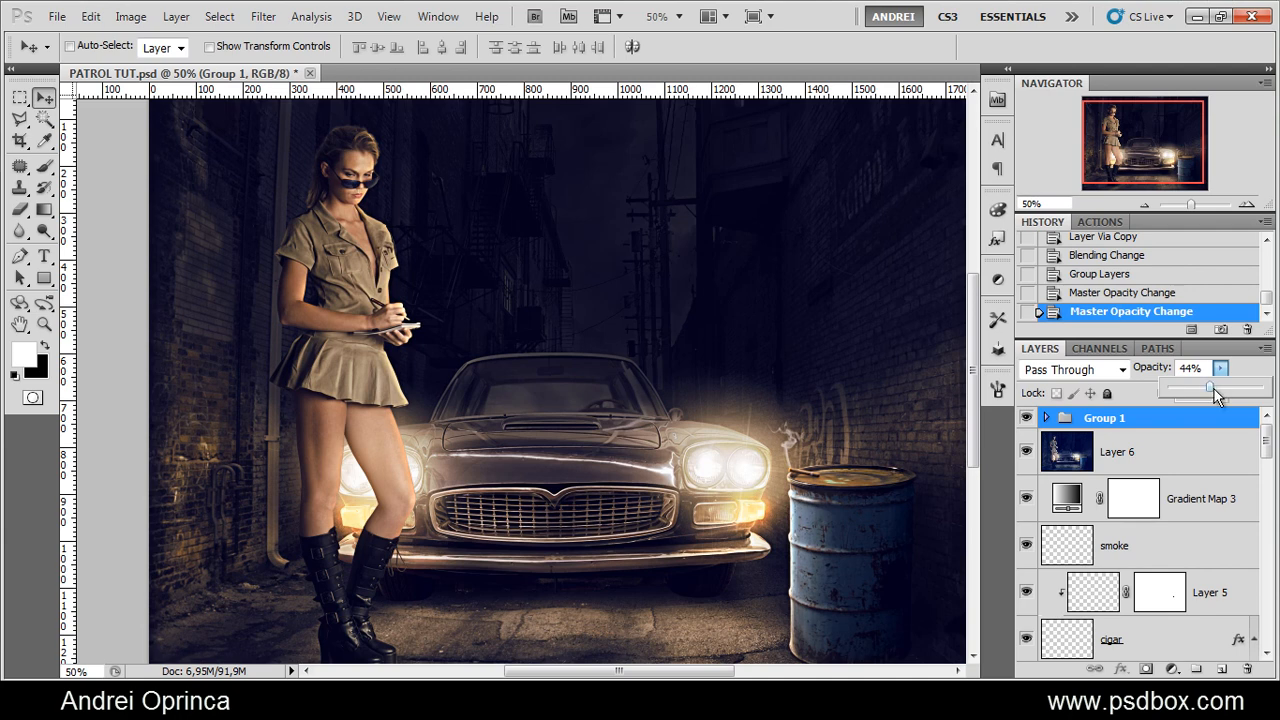
left_click_drag(1214, 388, 1258, 392)
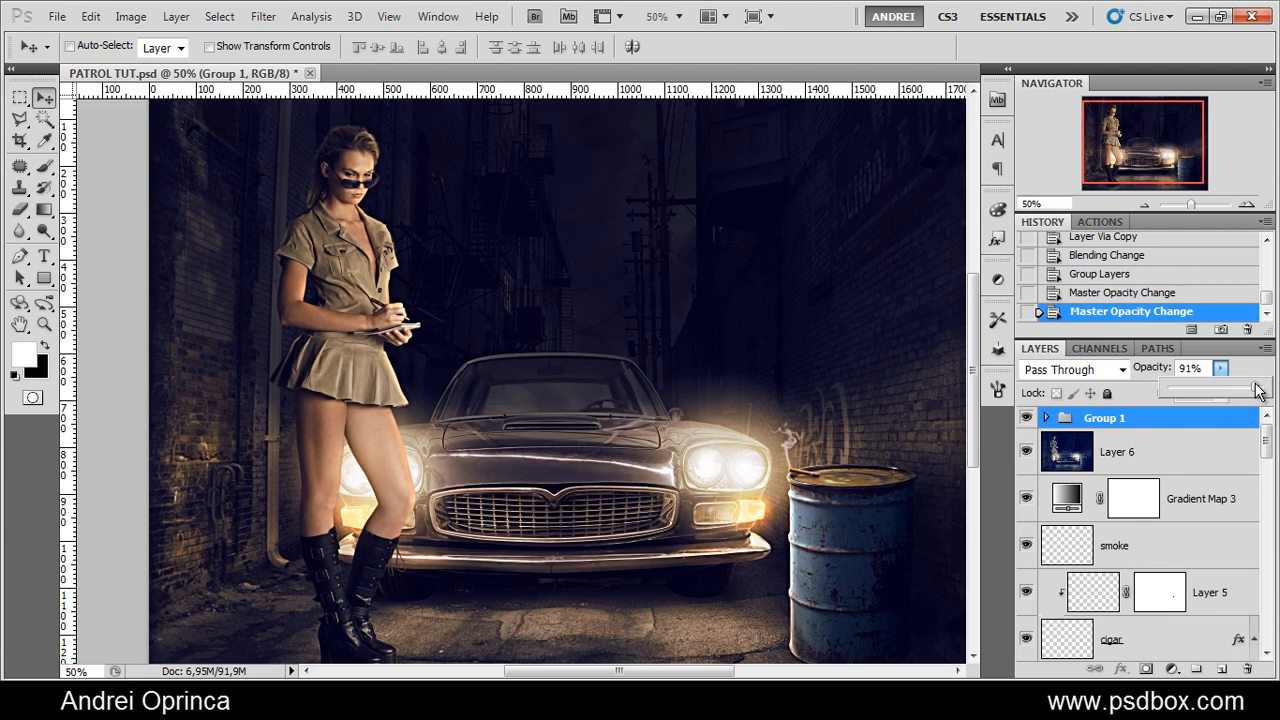
left_click(1026, 417)
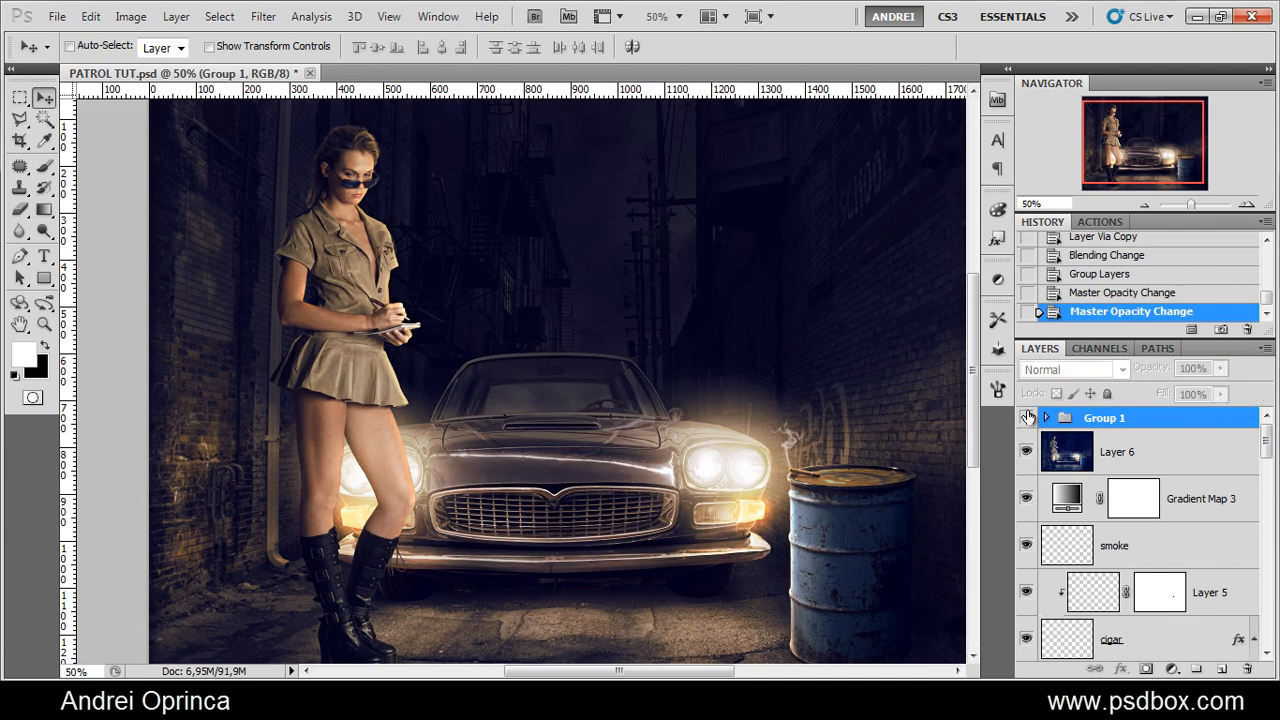
left_click(1026, 417)
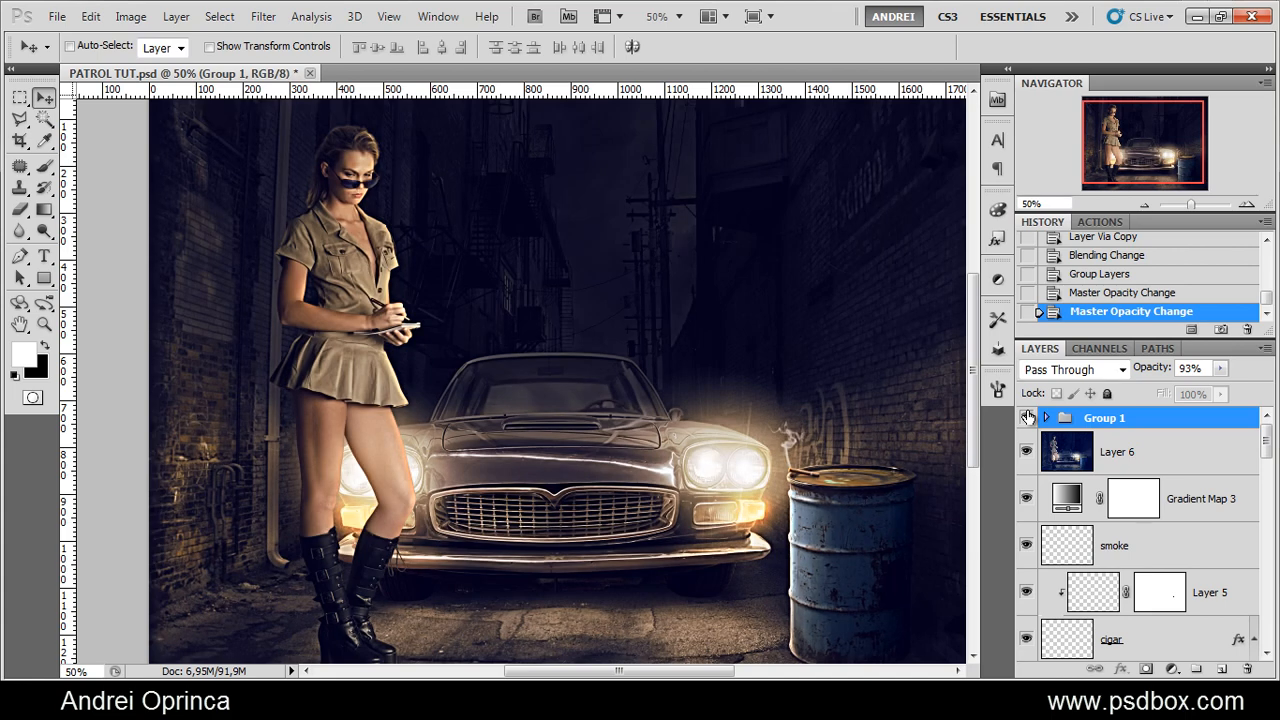
Set the sharpening group's opacity to 53% and check the whole composite
left_click(1222, 368)
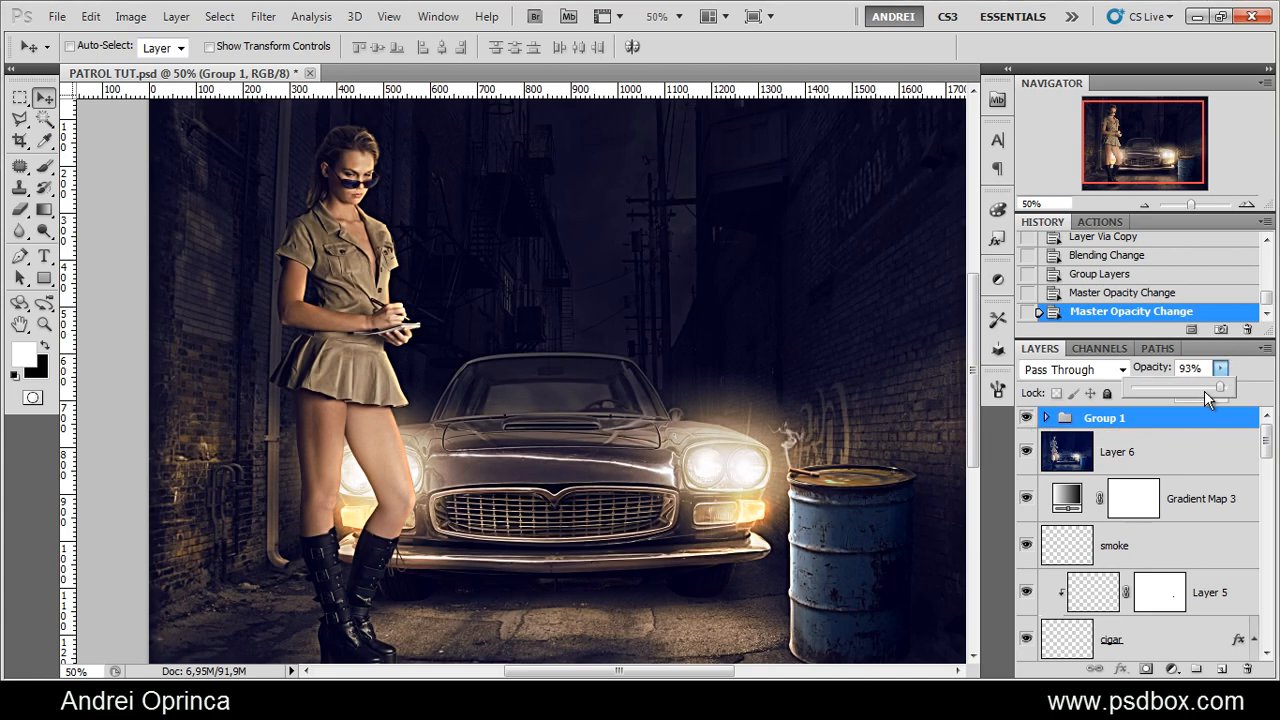
left_click_drag(1195, 386, 1182, 387)
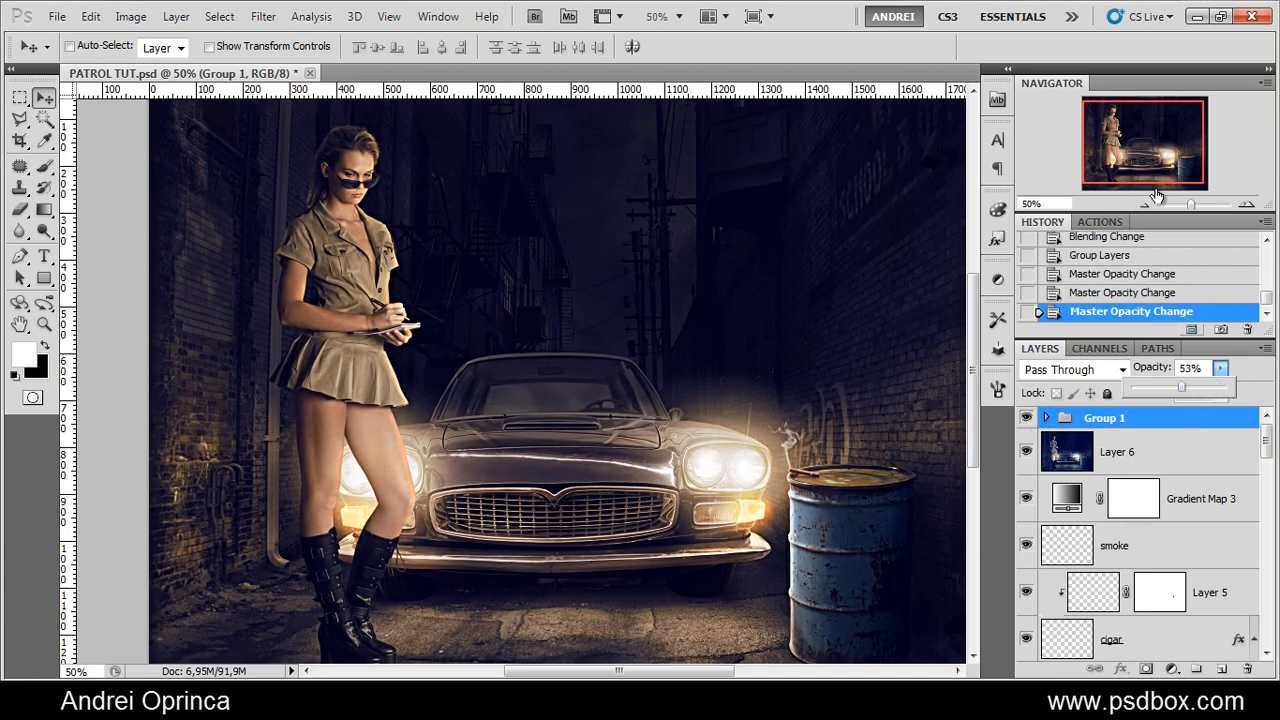
left_click_drag(1158, 143, 1166, 146)
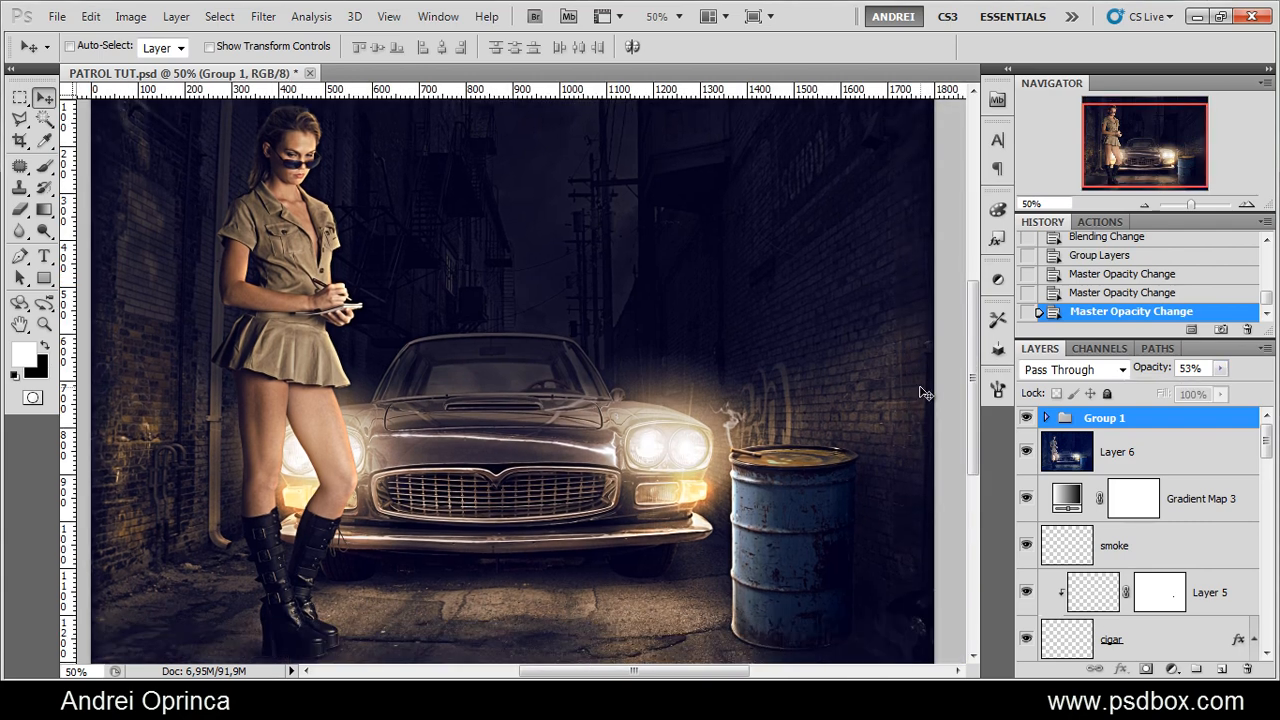